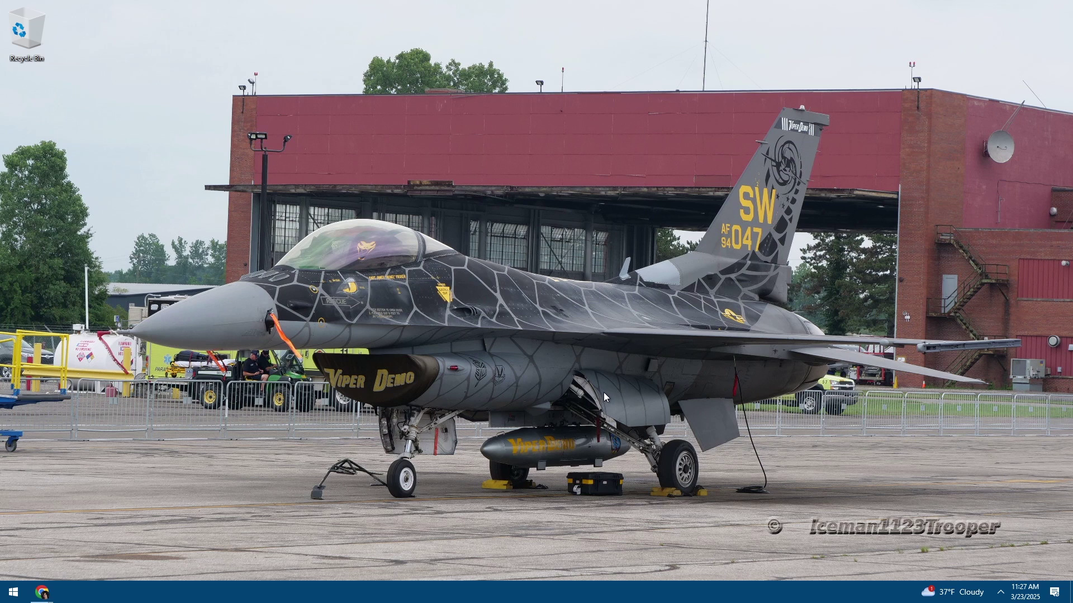
# Load chatgpt.com in Chrome's new tab and choose Stay logged out
pyautogui.moveTo(604, 392); pyautogui.dragTo(873, 165)
pyautogui.moveTo(632, 348); pyautogui.dragTo(780, 239)
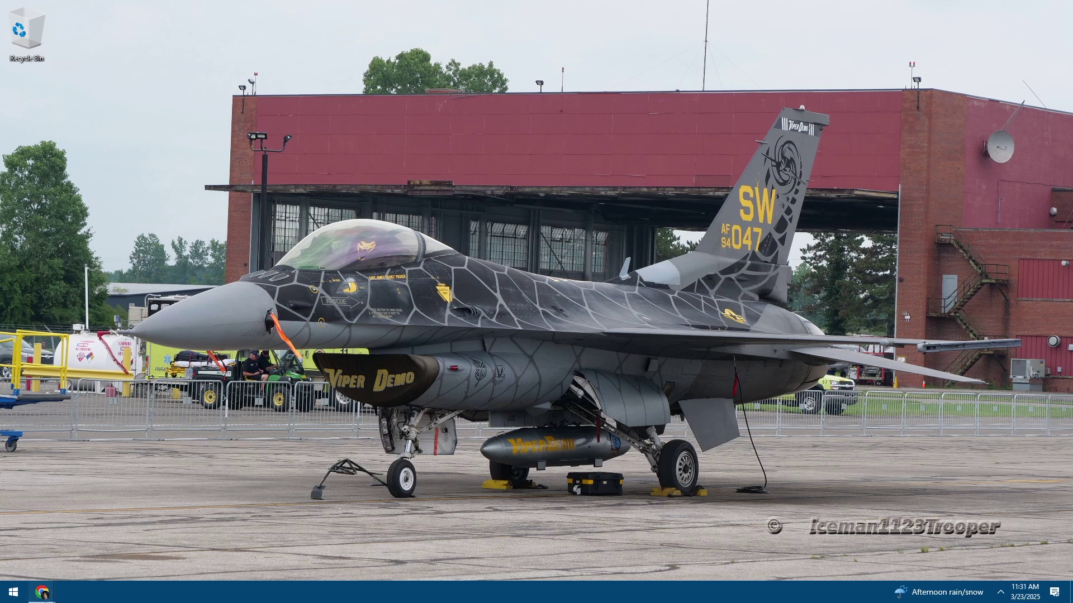
pyautogui.moveTo(41, 592)
pyautogui.click(182, 545)
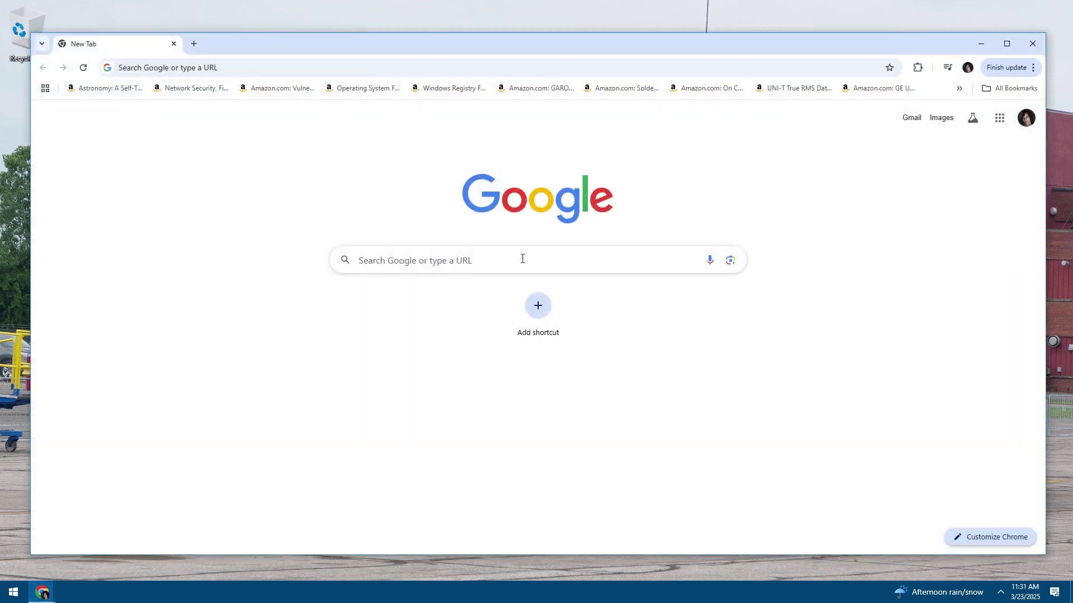
pyautogui.click(271, 67)
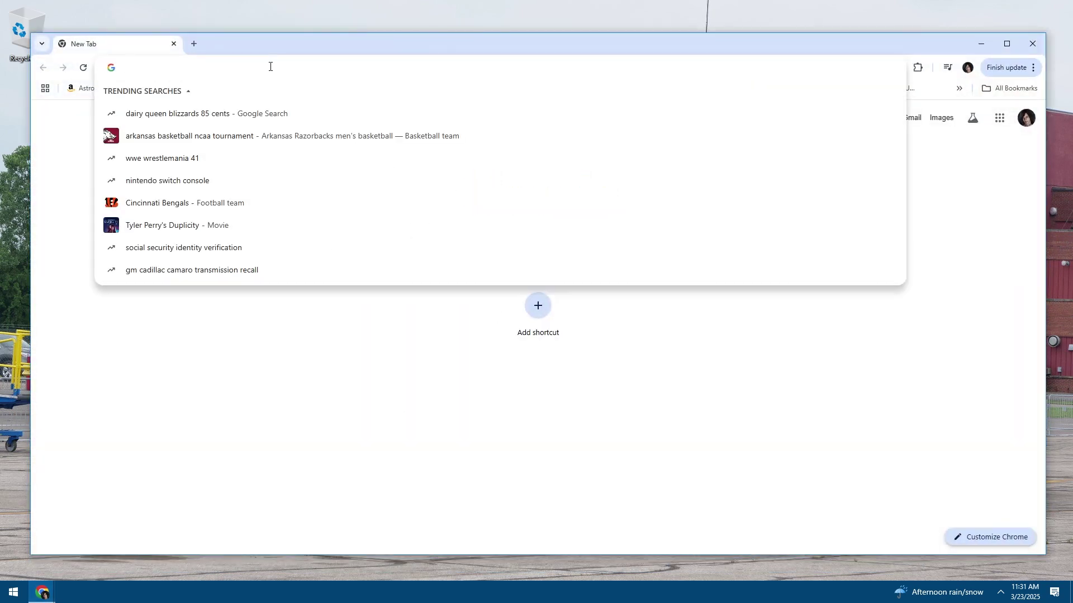
pyautogui.write('chatgpt.com')
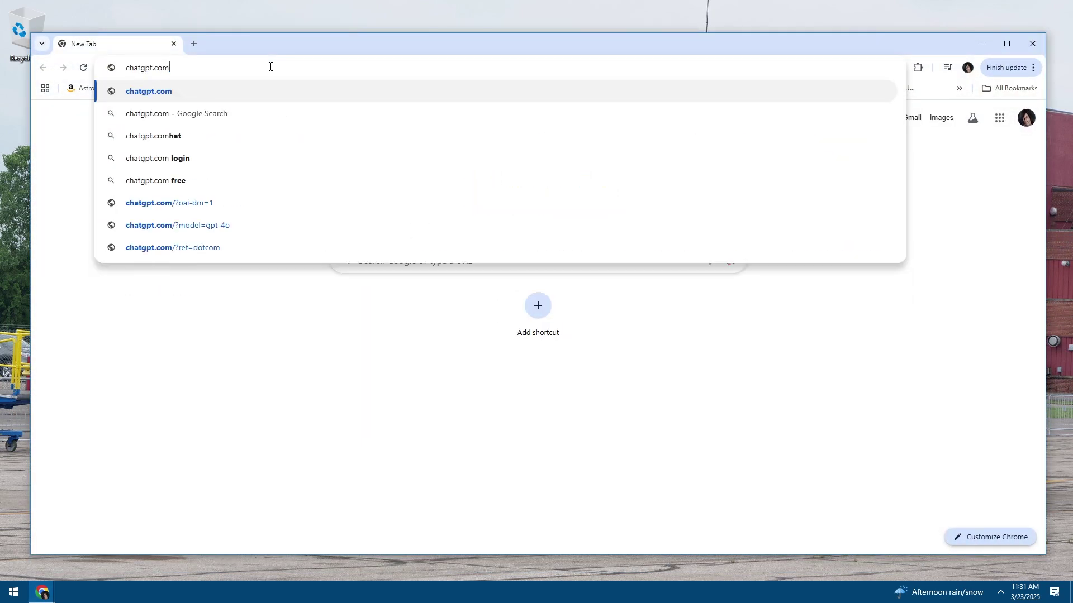
pyautogui.press('Return')
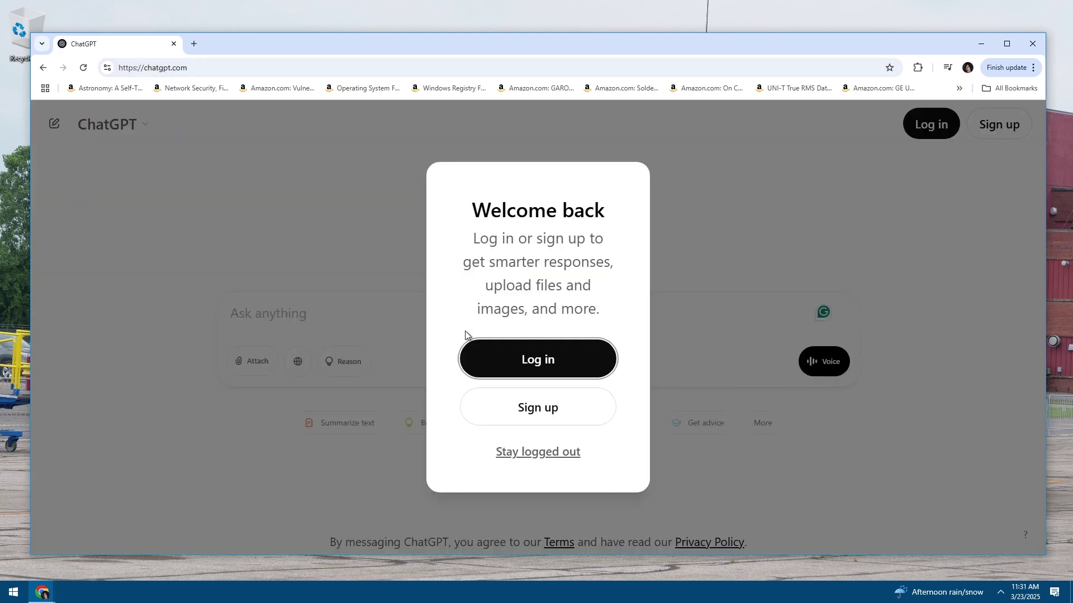
pyautogui.click(519, 452)
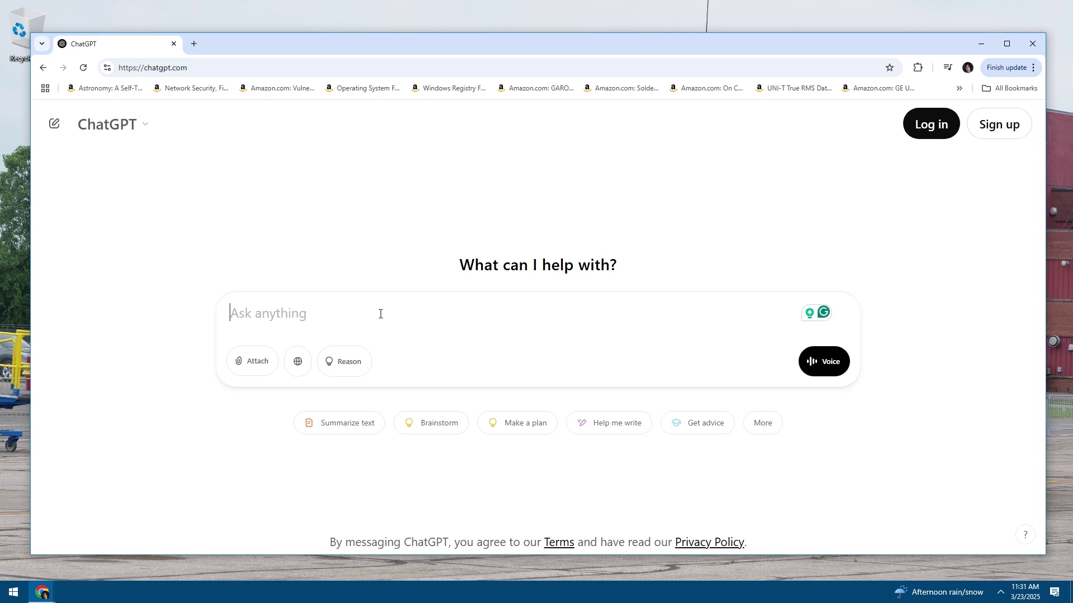
# Ask ChatGPT if phpBB on WampServer can be reached from LAN devices but not the outside world
pyautogui.write('Is it ')
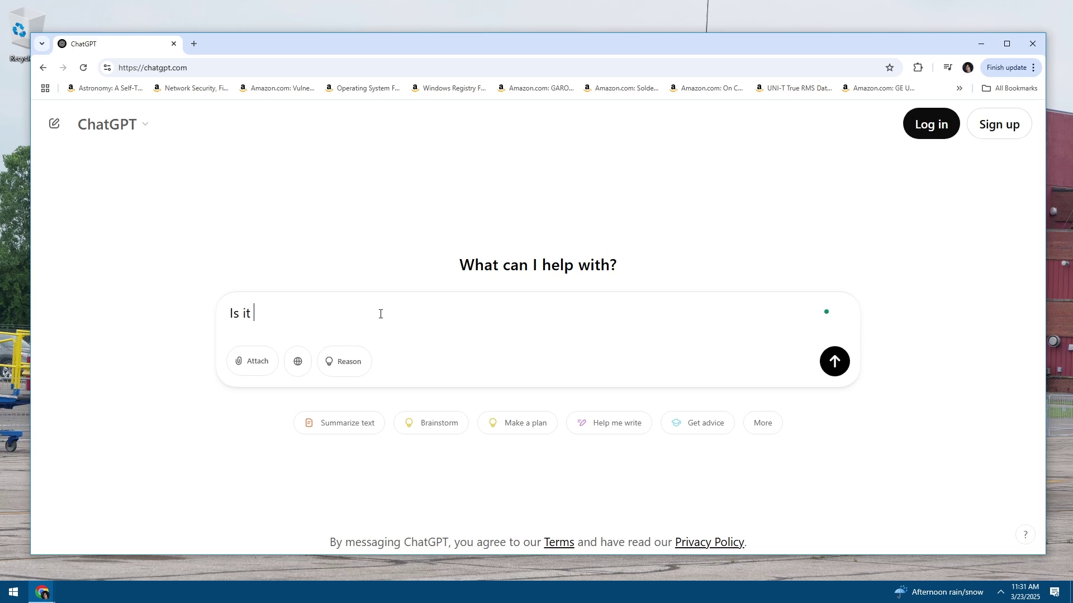
pyautogui.write('possible to ')
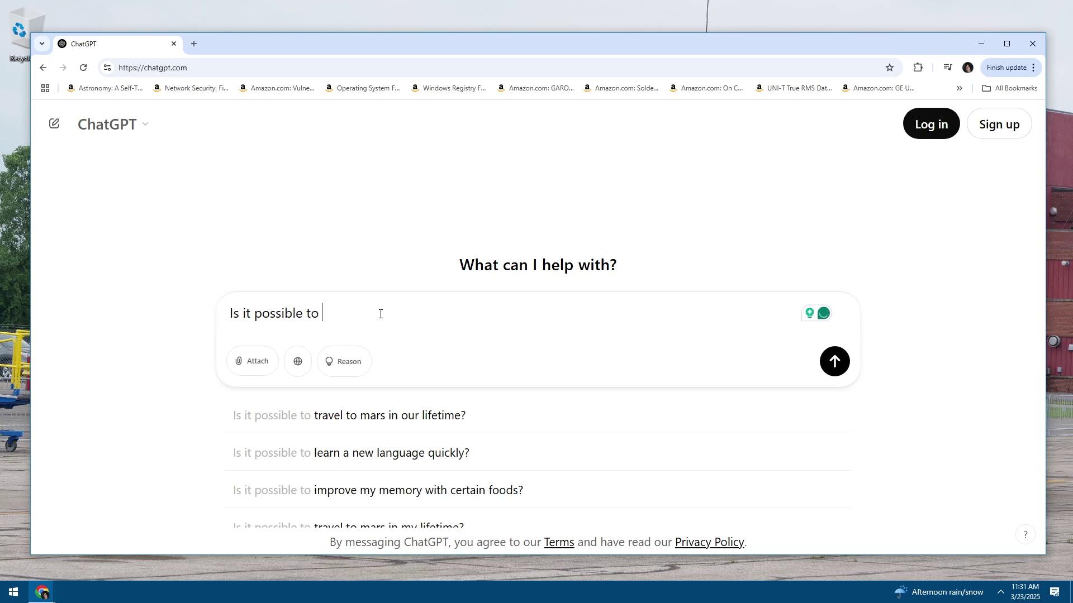
pyautogui.write('i')
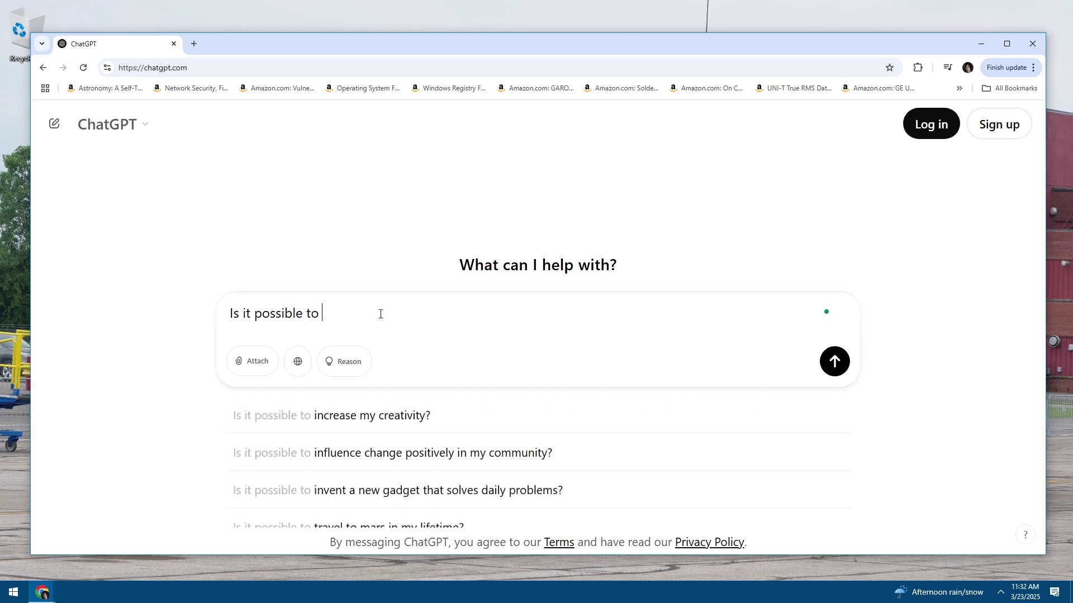
pyautogui.write('nstall ')
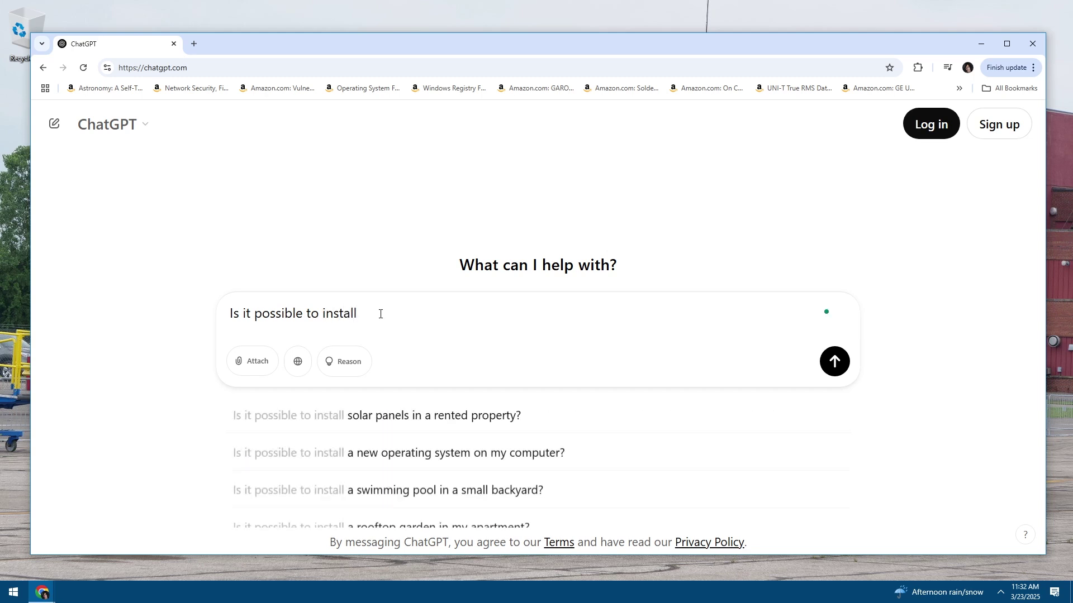
pyautogui.write('phpbb')
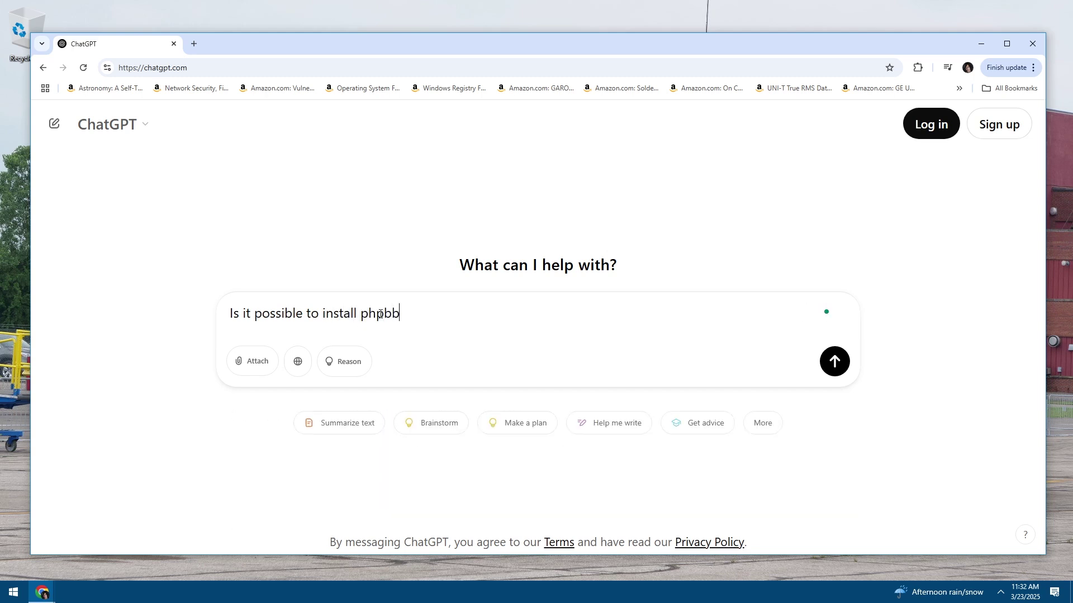
pyautogui.write(' on Wamp Server ')
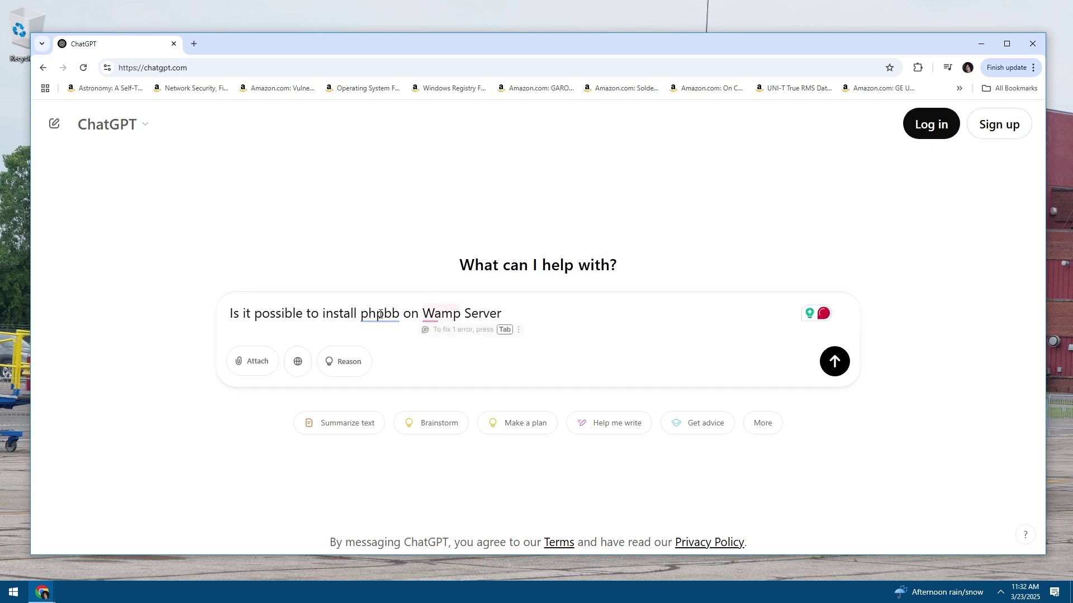
pyautogui.write('and ')
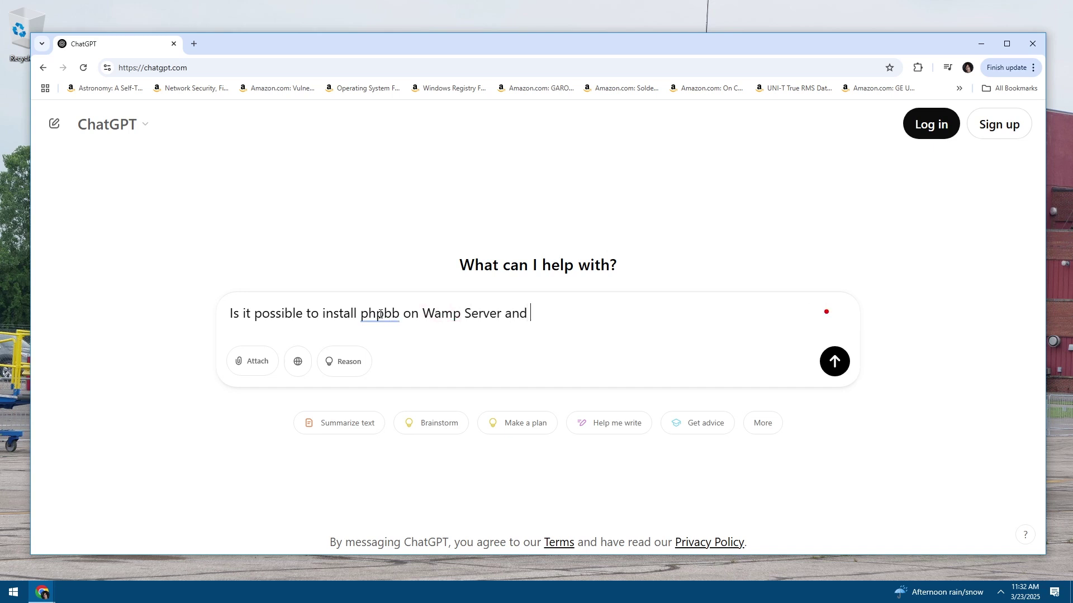
pyautogui.write('configure it such that')
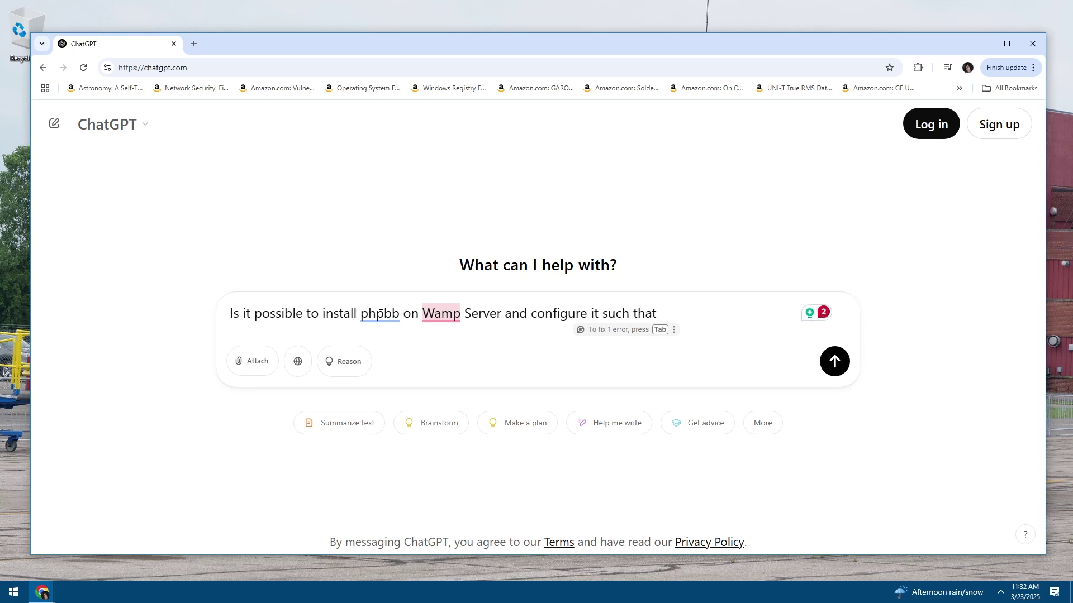
pyautogui.write(' the PH')
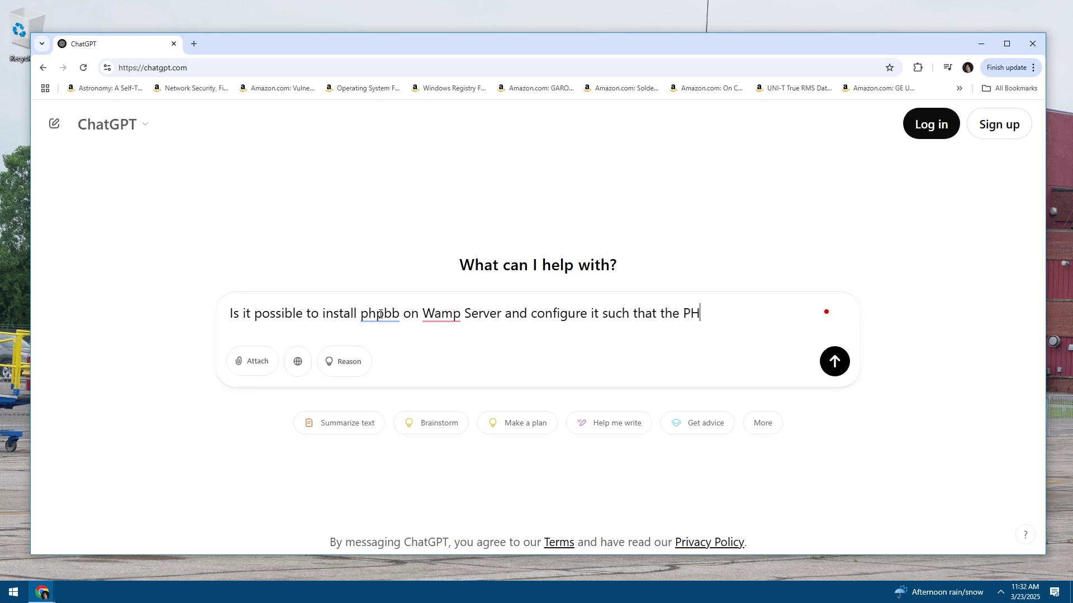
pyautogui.write('PBB is accessible ')
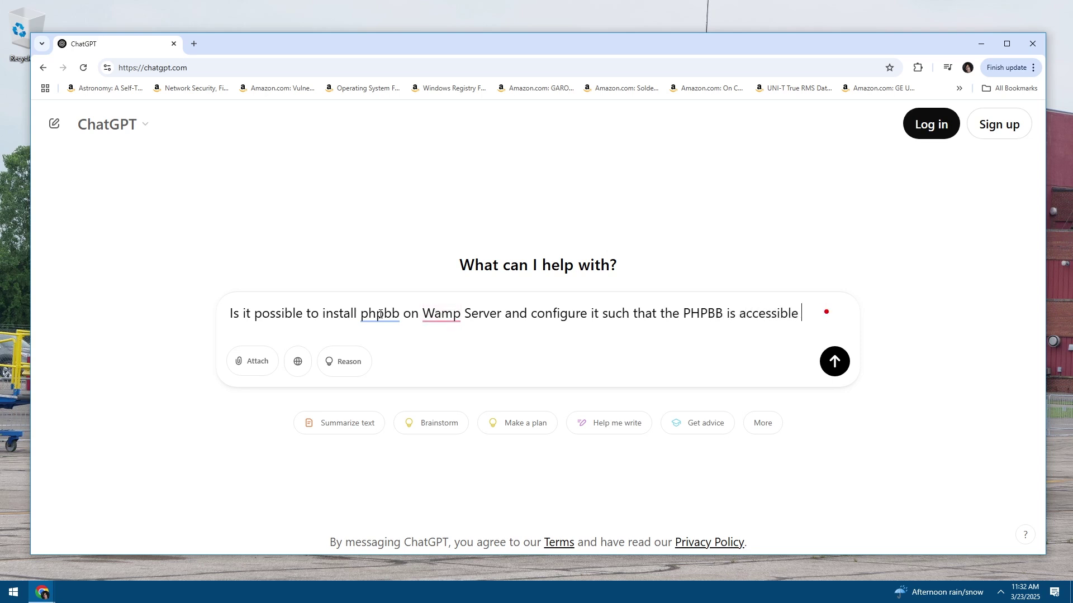
pyautogui.write('to ')
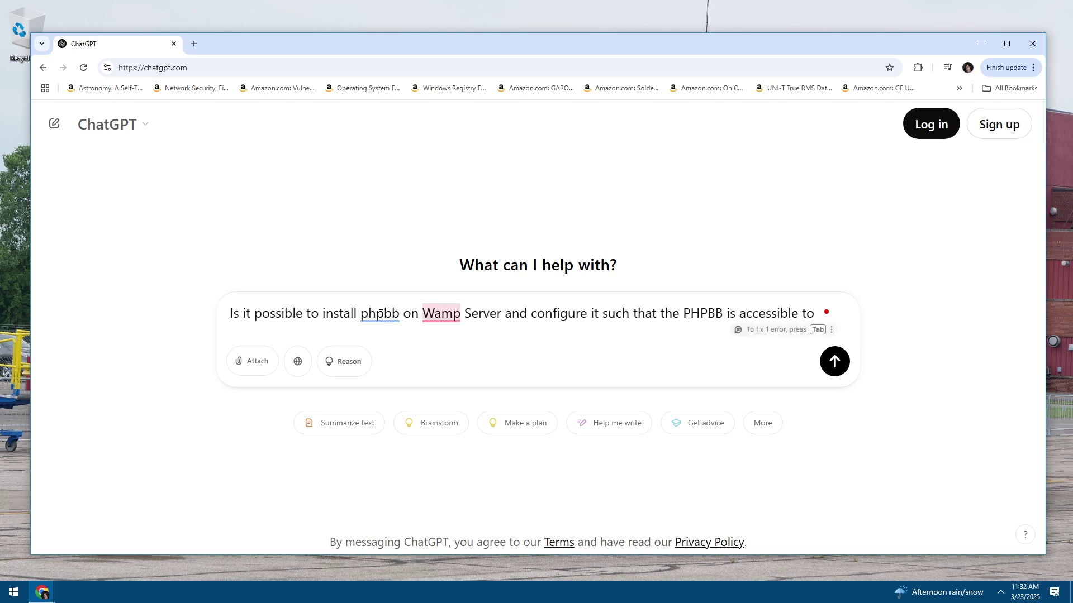
pyautogui.write('any deice')
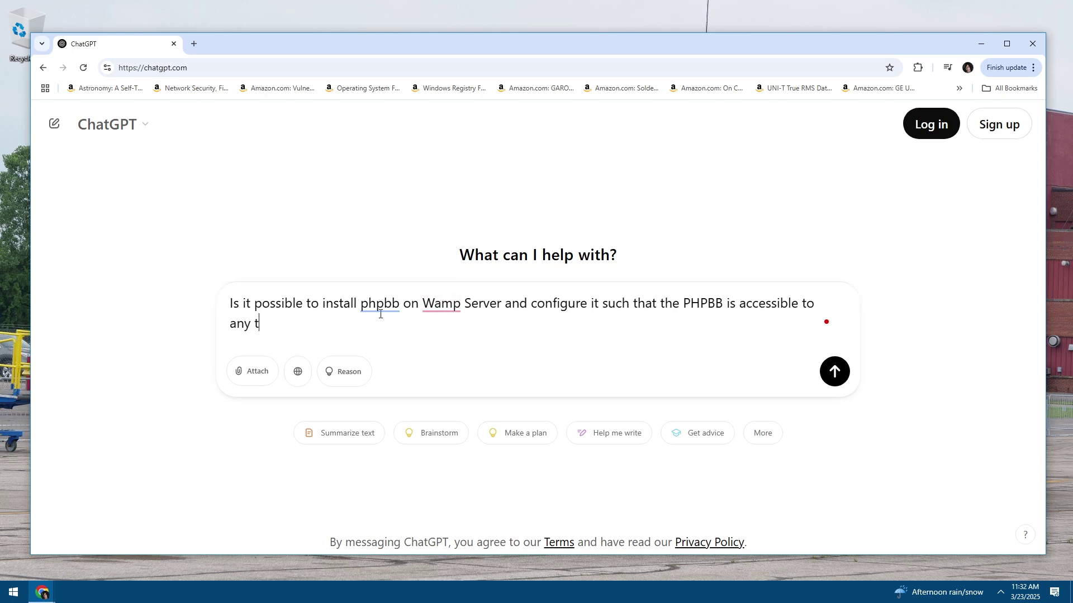
pyautogui.press('BackSpace')
pyautogui.press('BackSpace')
pyautogui.press('BackSpace')
pyautogui.write('vice')
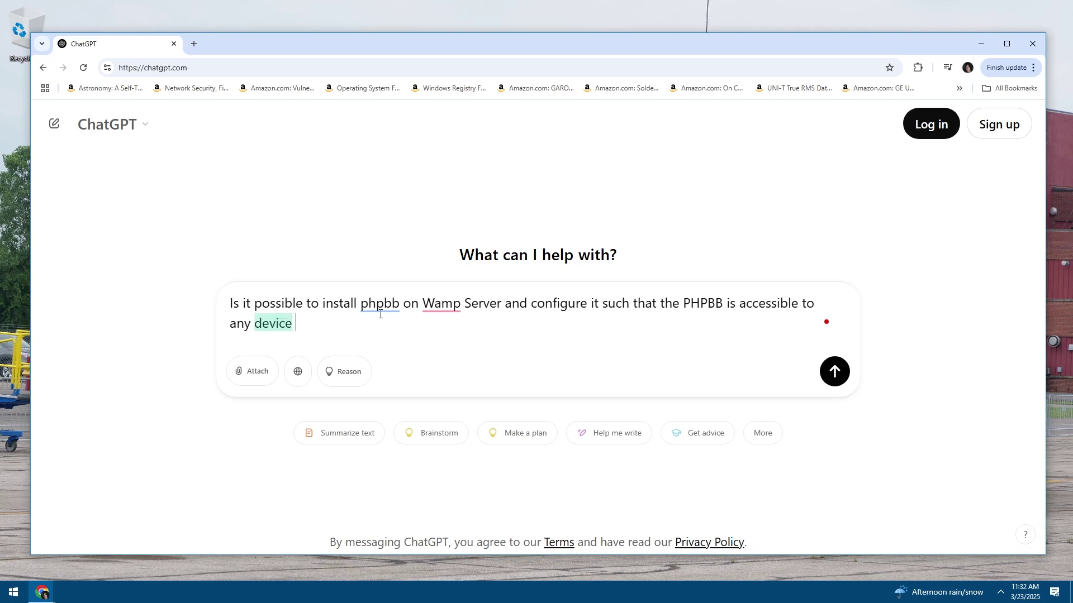
pyautogui.press('BackSpace')
pyautogui.press('BackSpace')
pyautogui.press('BackSpace')
pyautogui.press('BackSpace')
pyautogui.write('vi')
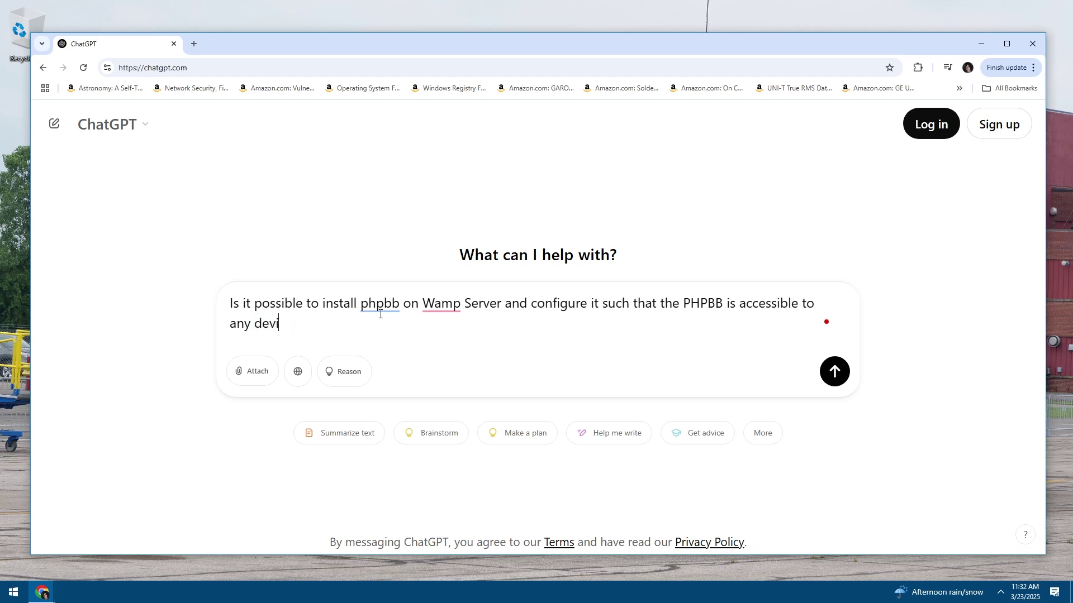
pyautogui.write('ce on ')
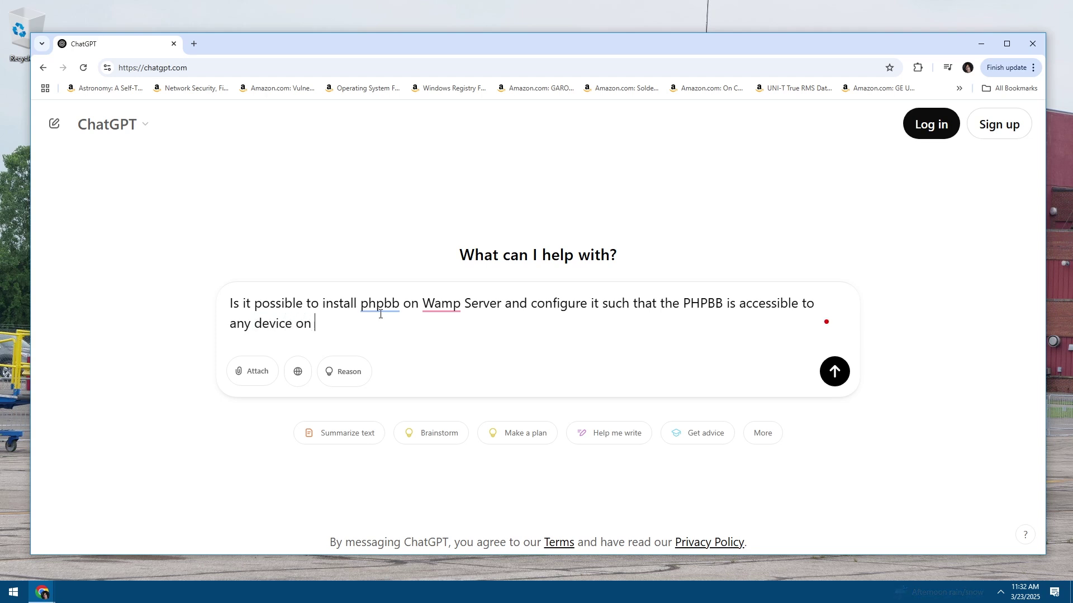
pyautogui.write('my local area network but not ')
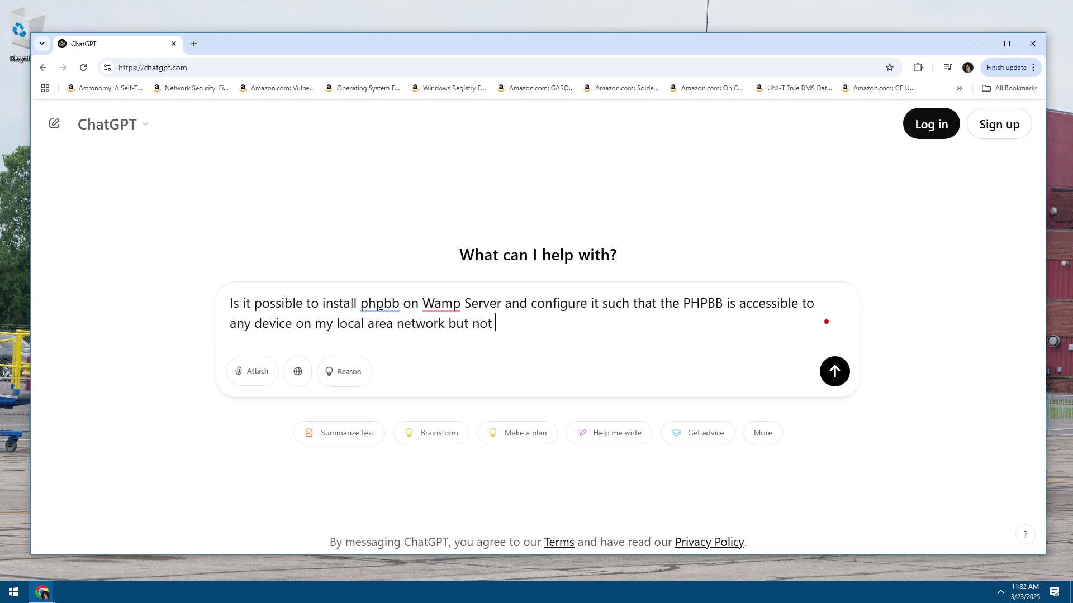
pyautogui.write('from the outsid')
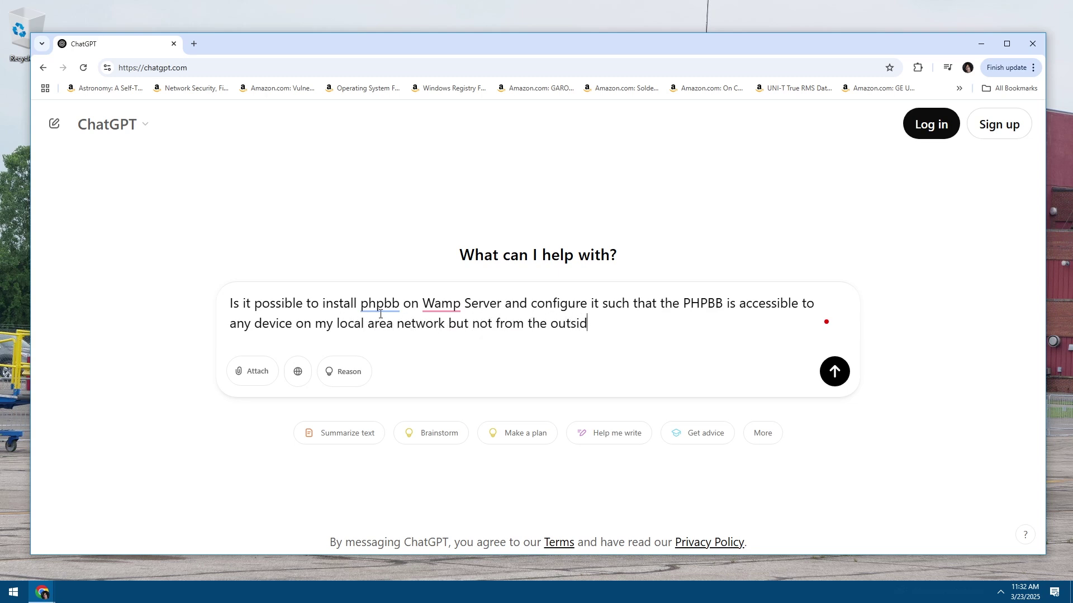
pyautogui.write('e world?')
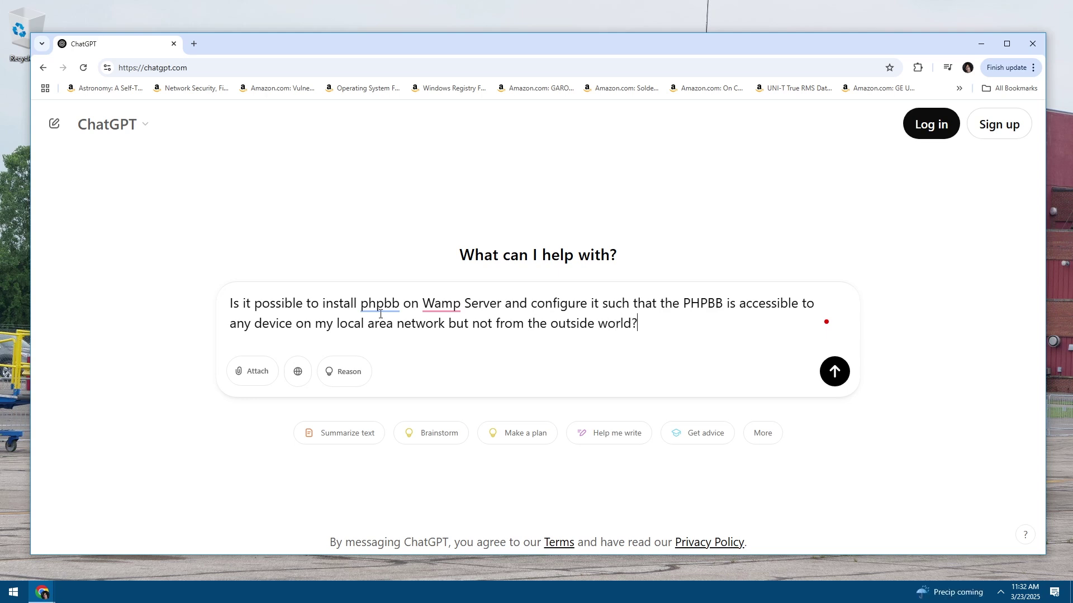
pyautogui.press('Return')
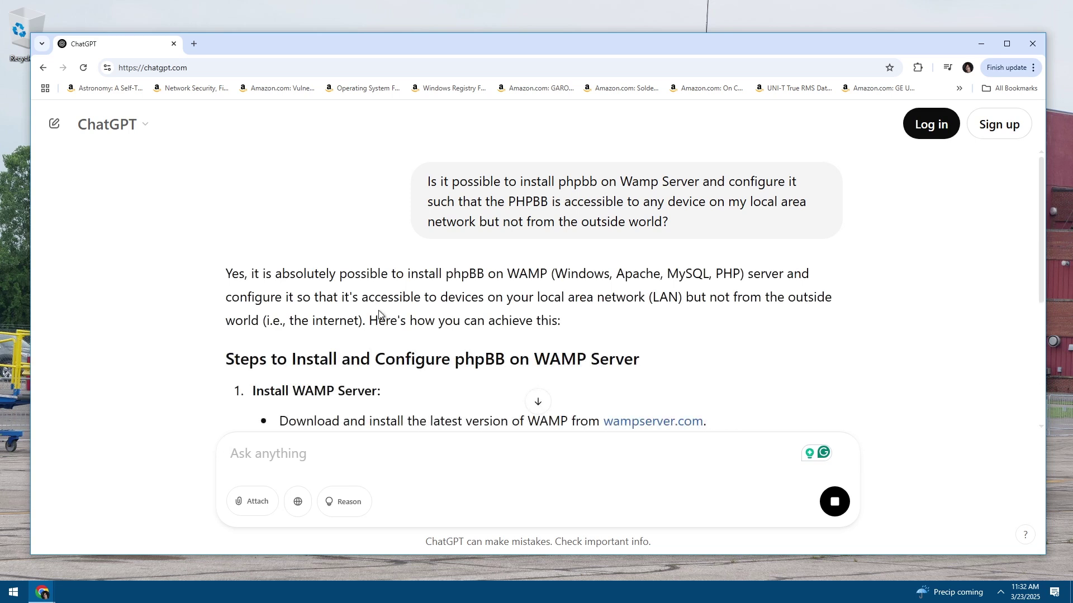
pyautogui.doubleClick(395, 316)
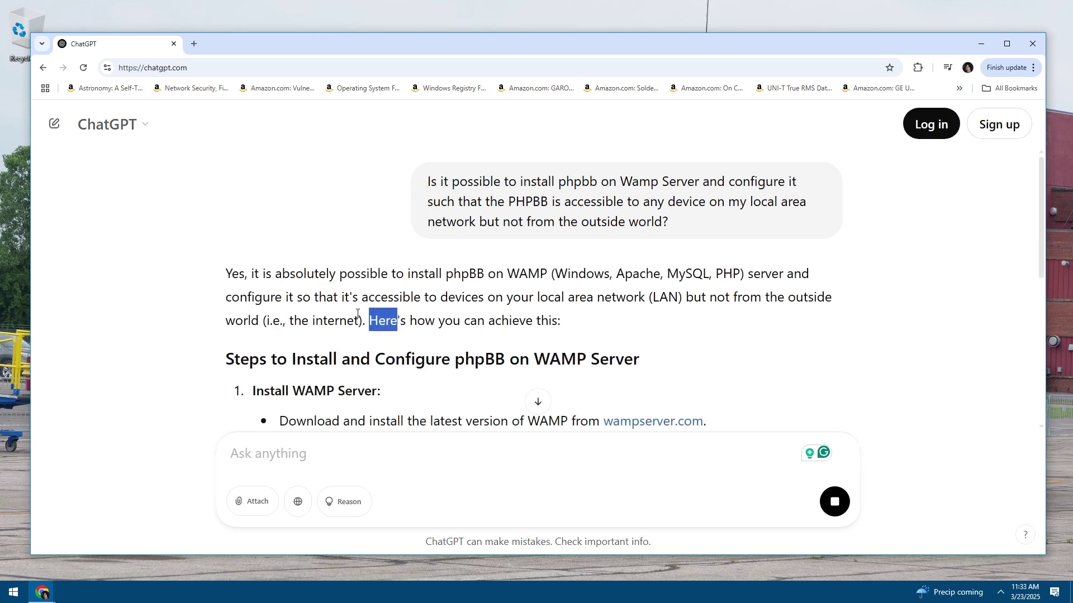
pyautogui.click(379, 68)
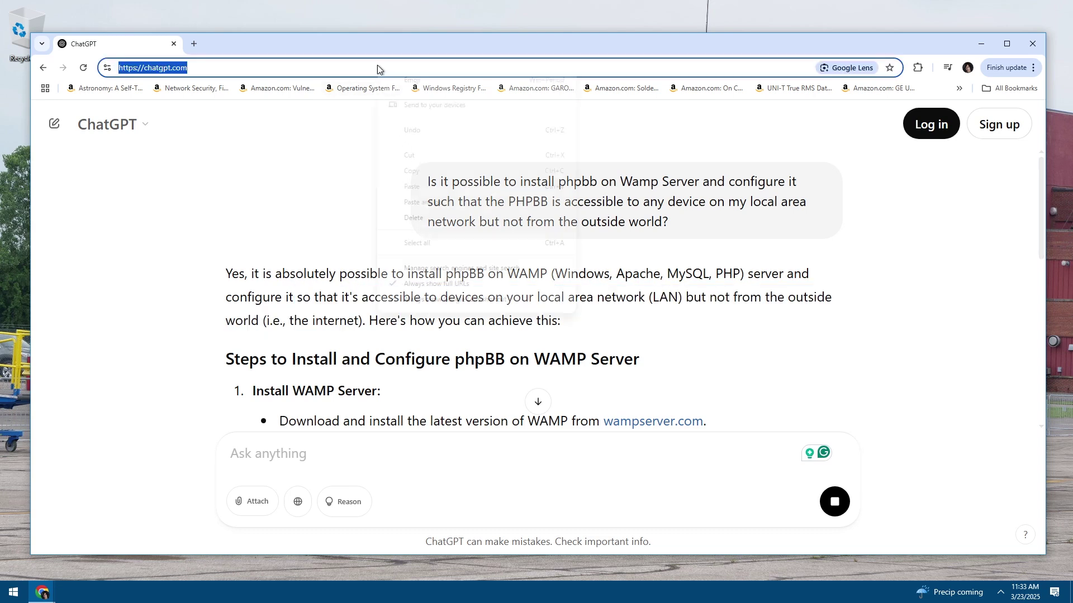
pyautogui.rightClick(379, 68)
pyautogui.click(314, 285)
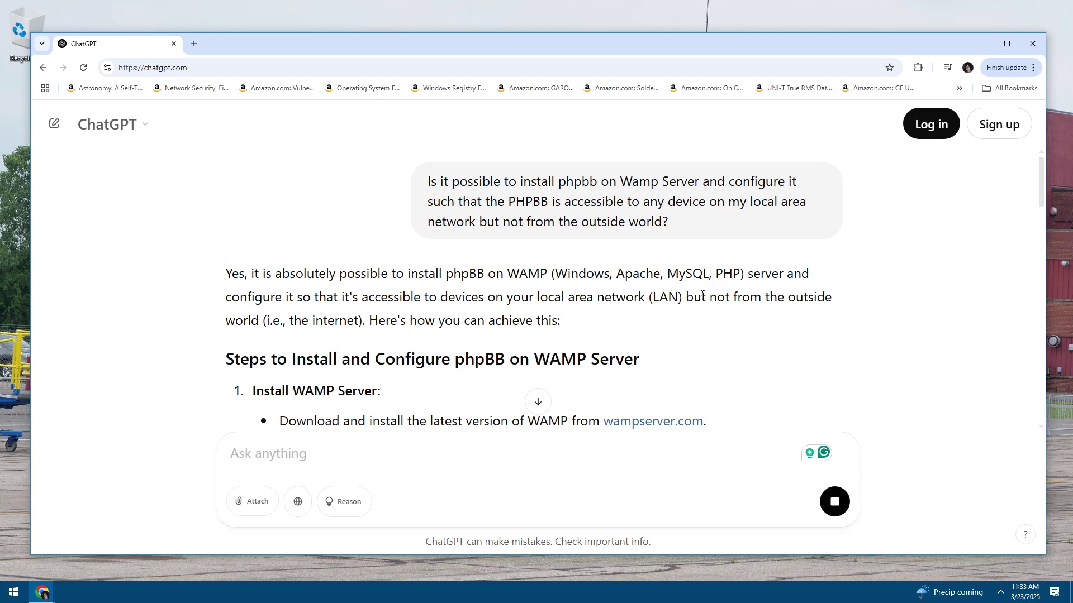
pyautogui.scroll(-4, 423, 307)
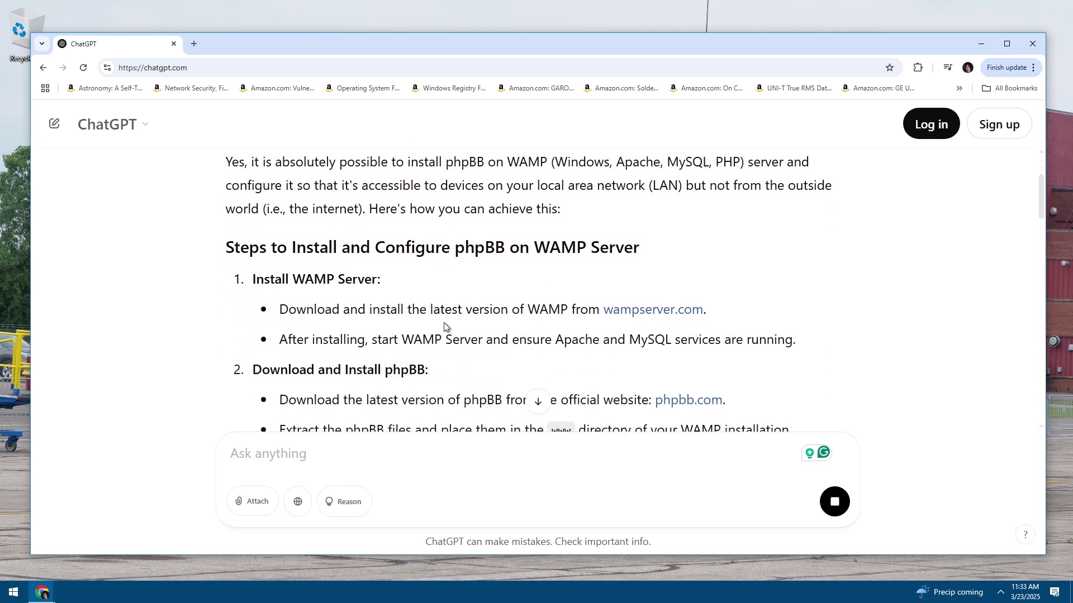
pyautogui.scroll(1, 285, 246)
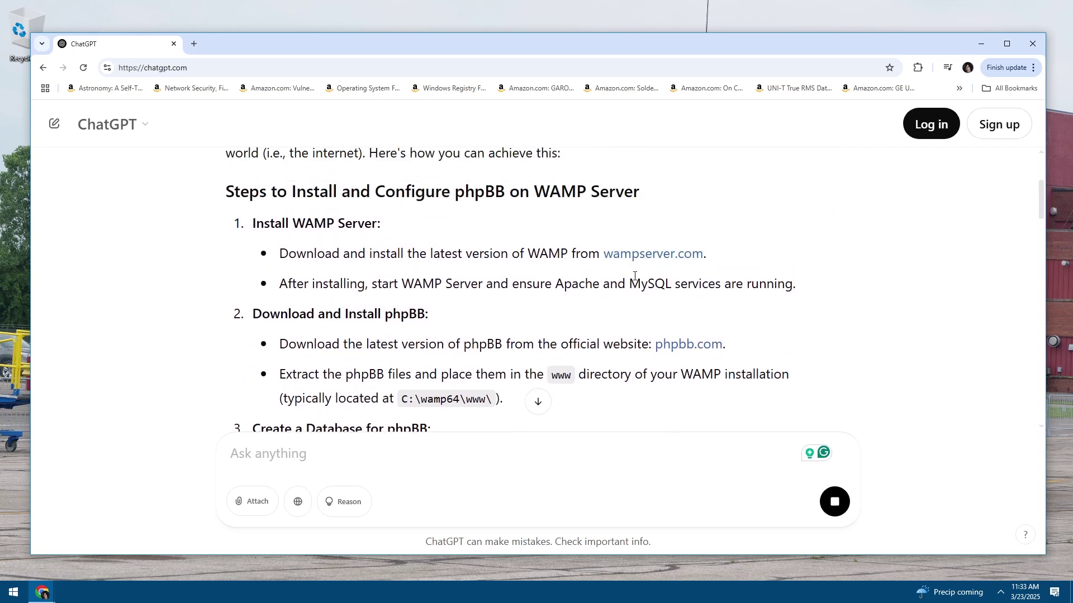
pyautogui.moveTo(692, 251); pyautogui.dragTo(641, 254)
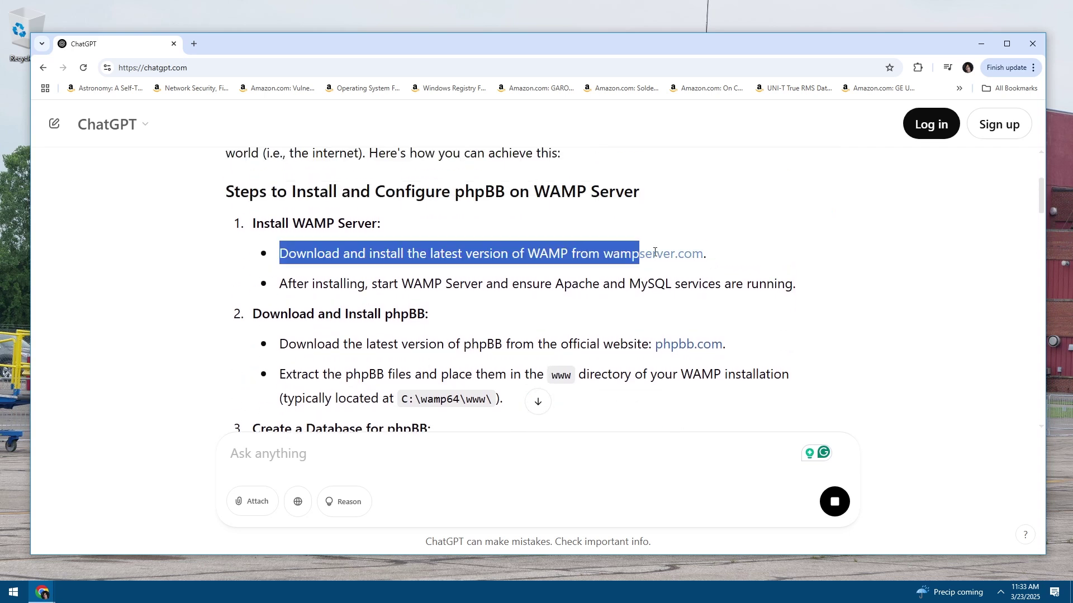
pyautogui.click(647, 254)
pyautogui.doubleClick(670, 254)
pyautogui.click(657, 253)
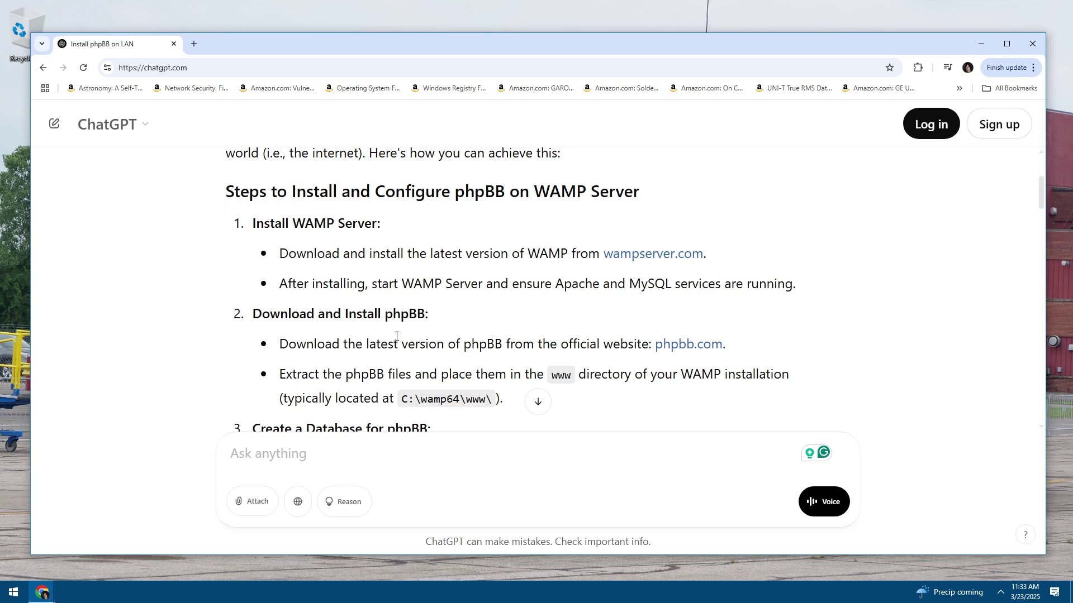
pyautogui.scroll(-2, 396, 336)
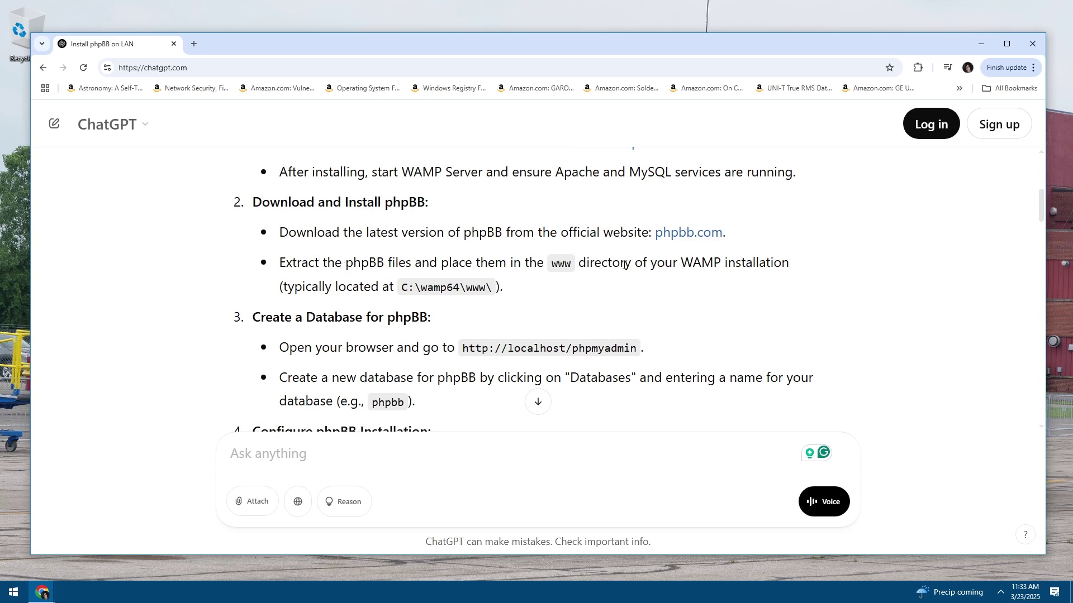
pyautogui.scroll(-2, 365, 236)
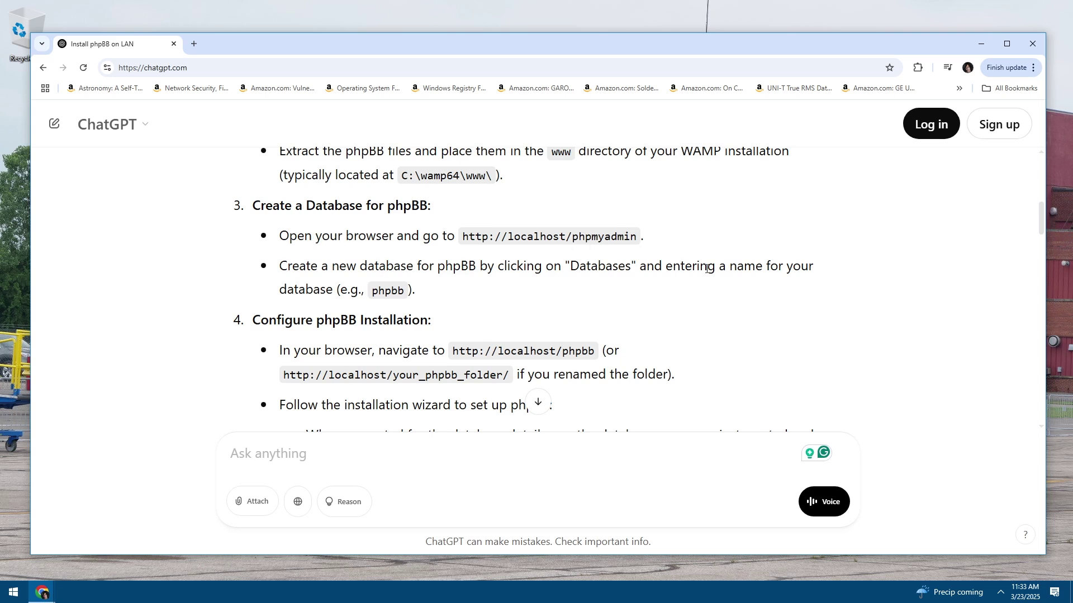
pyautogui.scroll(-2, 390, 285)
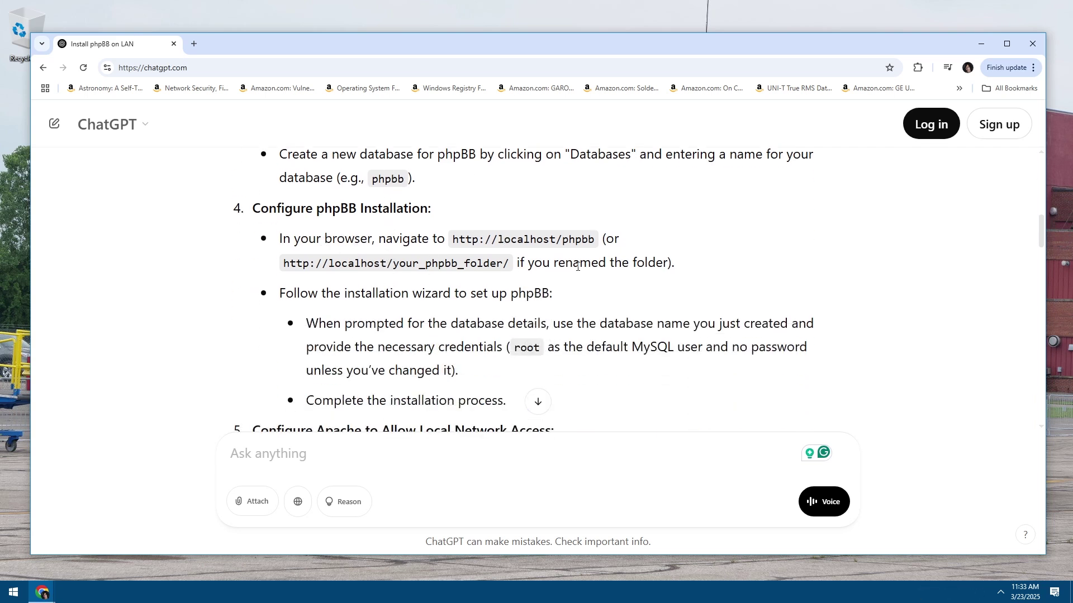
pyautogui.scroll(-1, 578, 266)
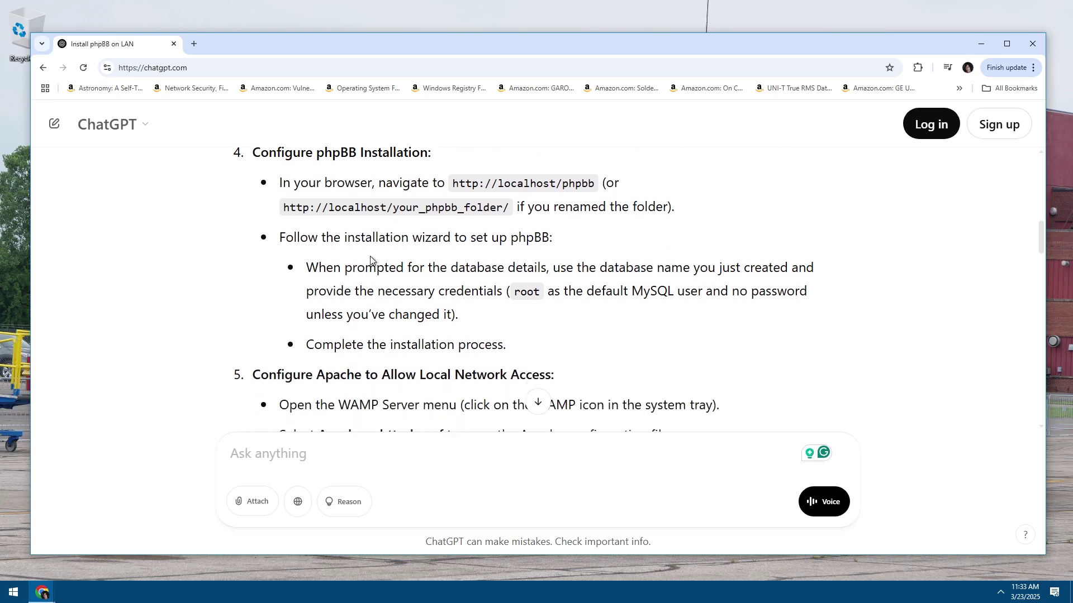
pyautogui.scroll(-2, 500, 340)
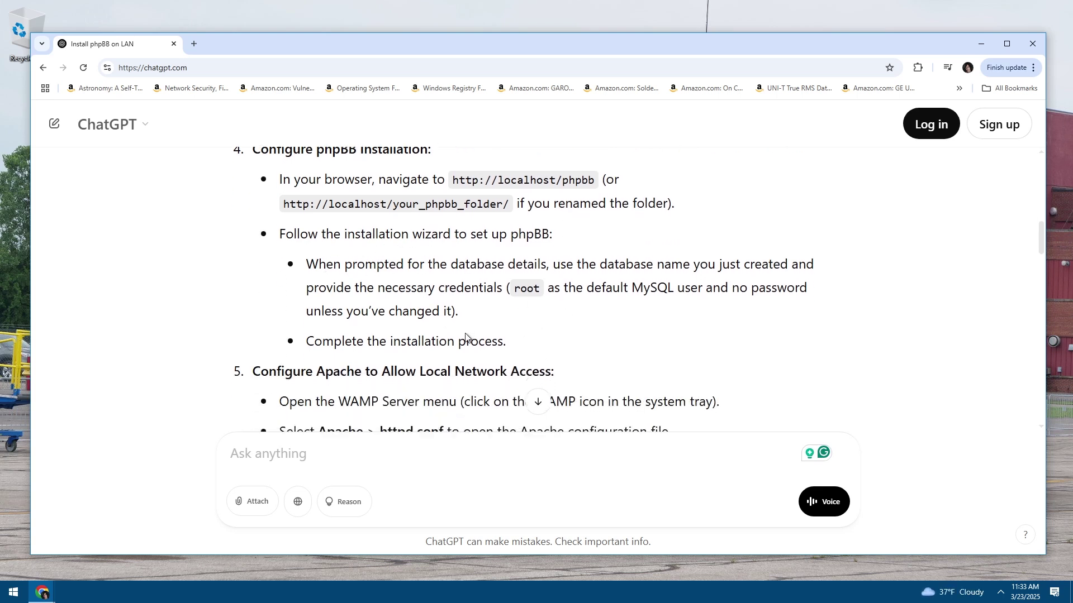
pyautogui.scroll(1, 504, 287)
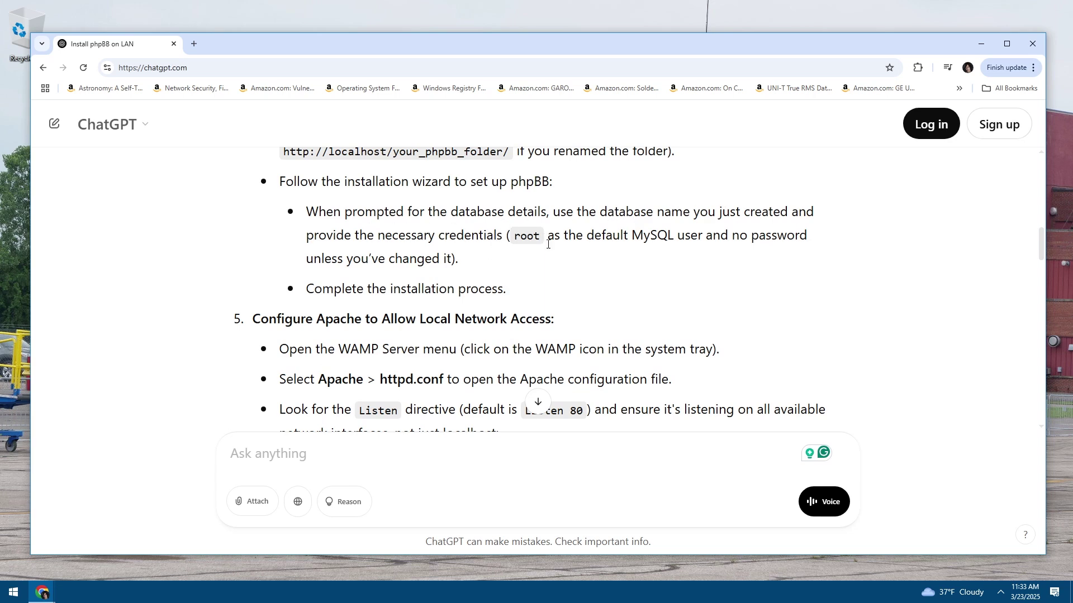
pyautogui.scroll(10, 511, 286)
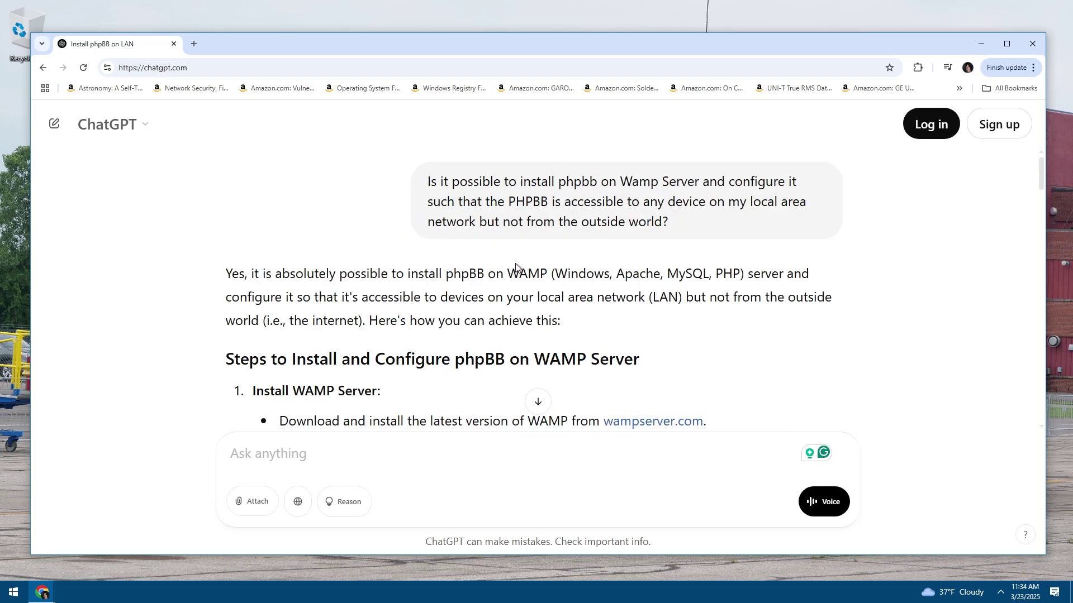
pyautogui.scroll(-4, 505, 258)
pyautogui.scroll(-3, 506, 258)
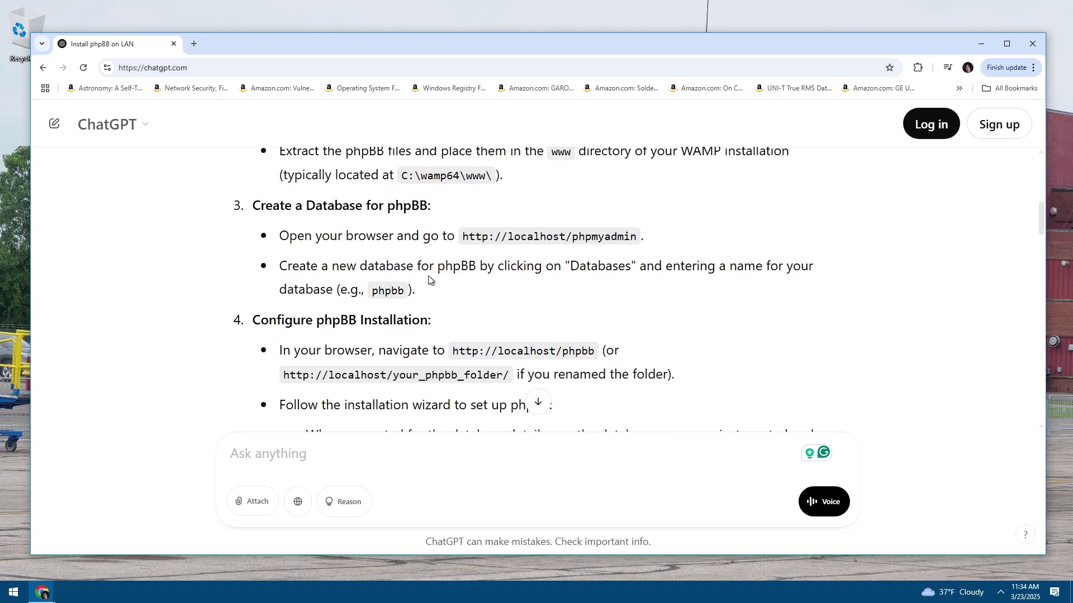
pyautogui.scroll(-1, 406, 283)
pyautogui.scroll(-1, 406, 284)
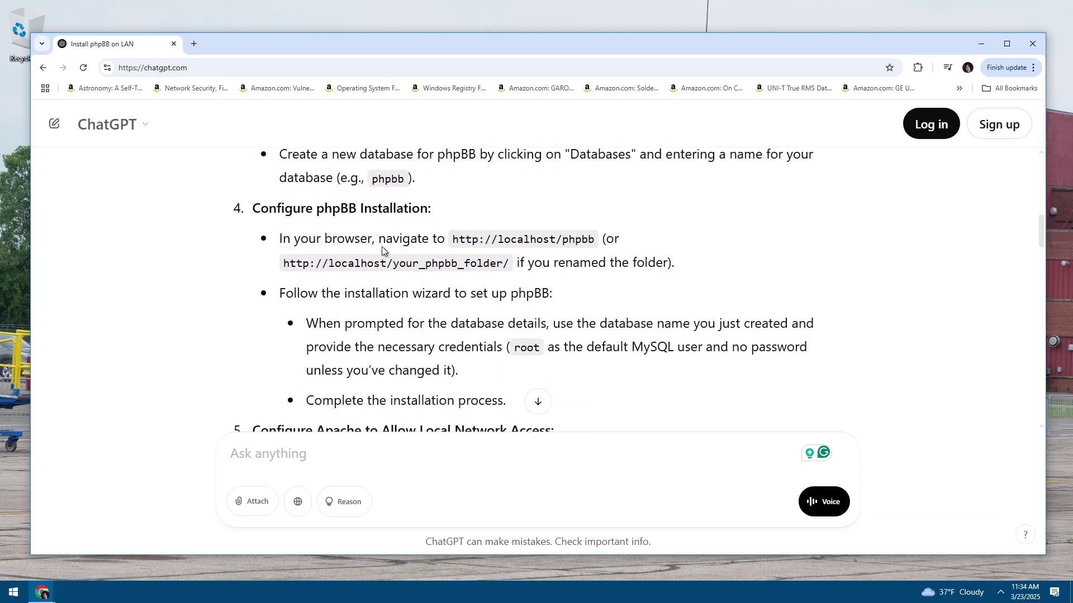
pyautogui.scroll(-3, 381, 246)
pyautogui.scroll(-1, 391, 271)
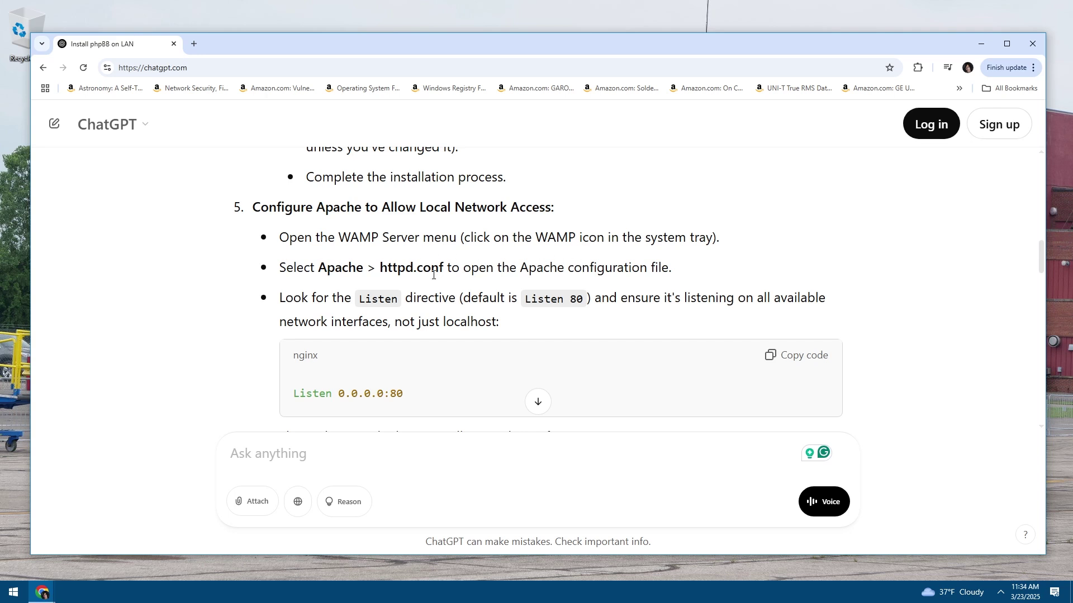
pyautogui.scroll(-1, 403, 258)
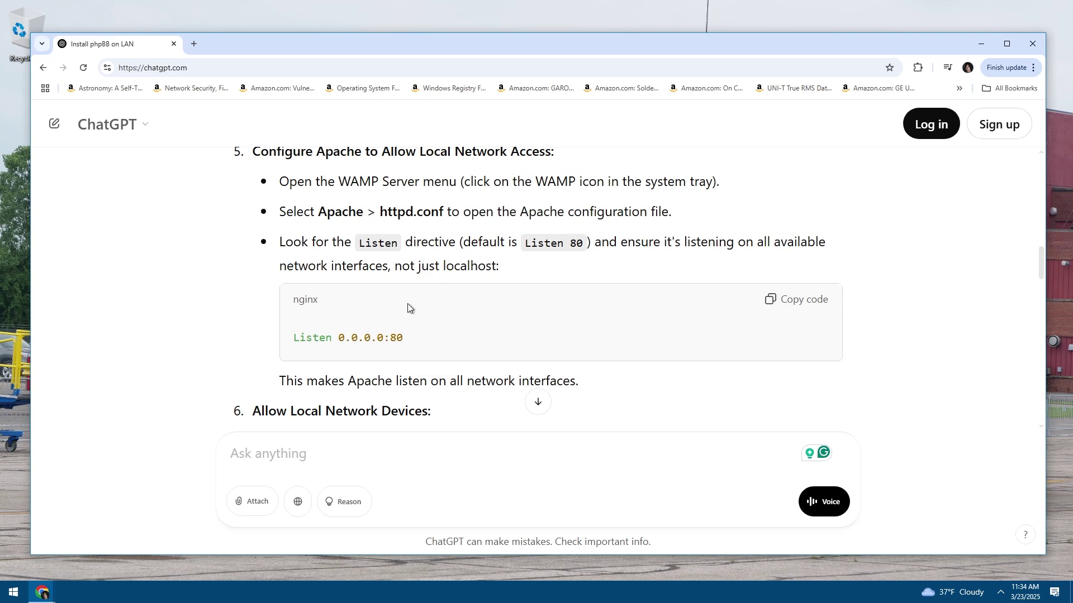
pyautogui.scroll(-3, 416, 312)
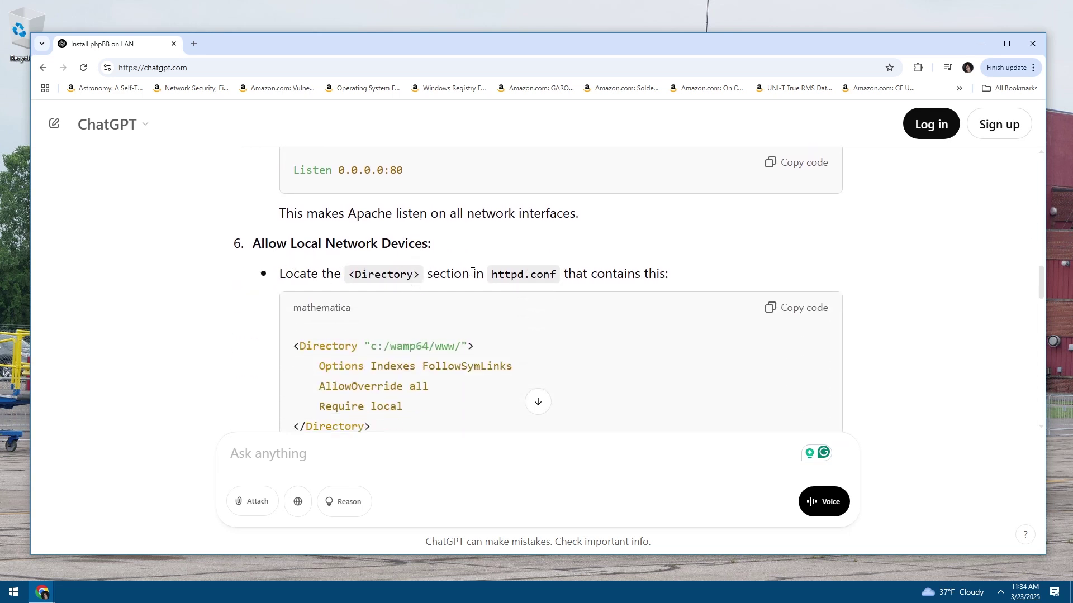
pyautogui.moveTo(472, 273); pyautogui.dragTo(604, 273)
pyautogui.click(535, 268)
pyautogui.scroll(-2, 453, 342)
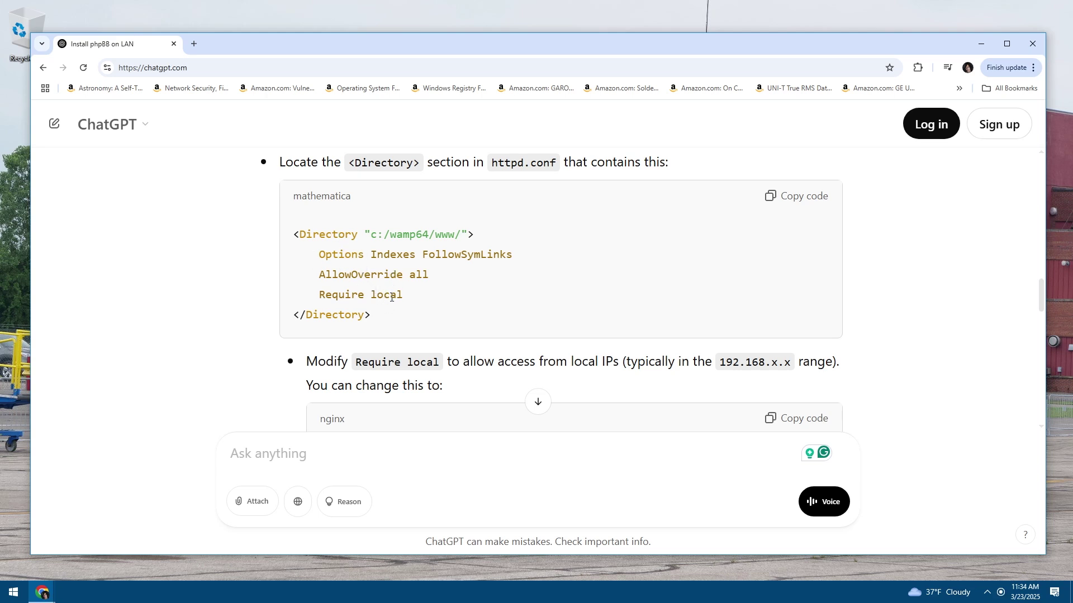
pyautogui.scroll(-2, 391, 292)
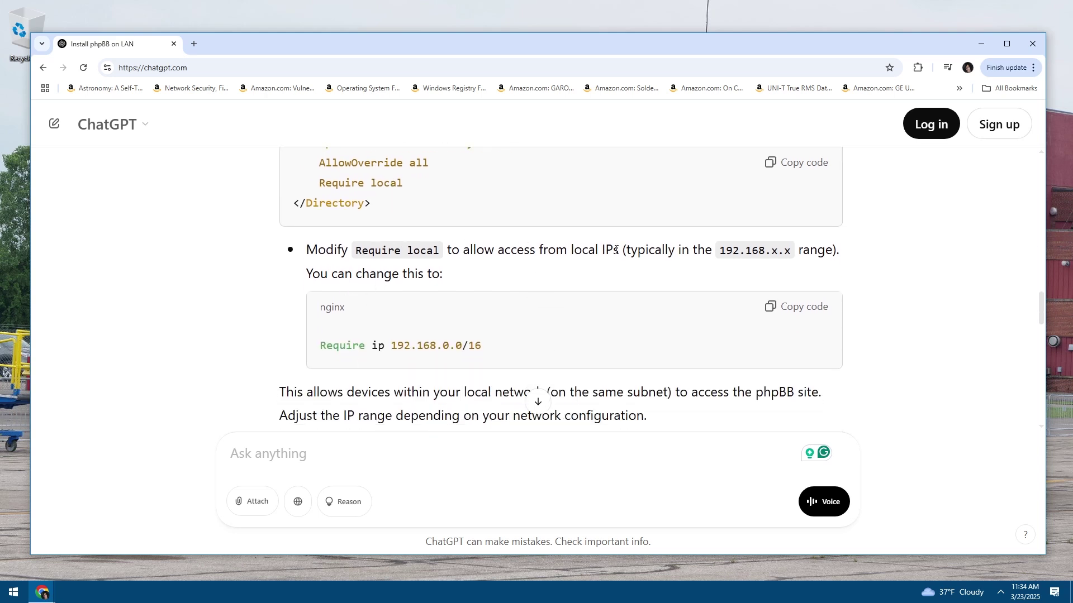
pyautogui.scroll(-1, 415, 314)
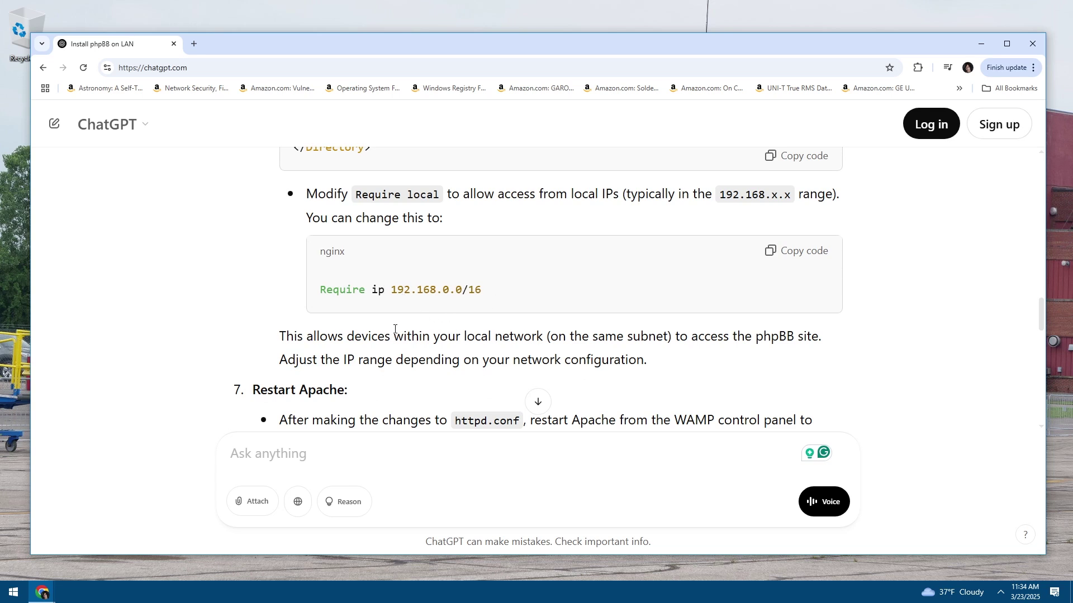
pyautogui.scroll(2, 428, 226)
pyautogui.scroll(1, 446, 243)
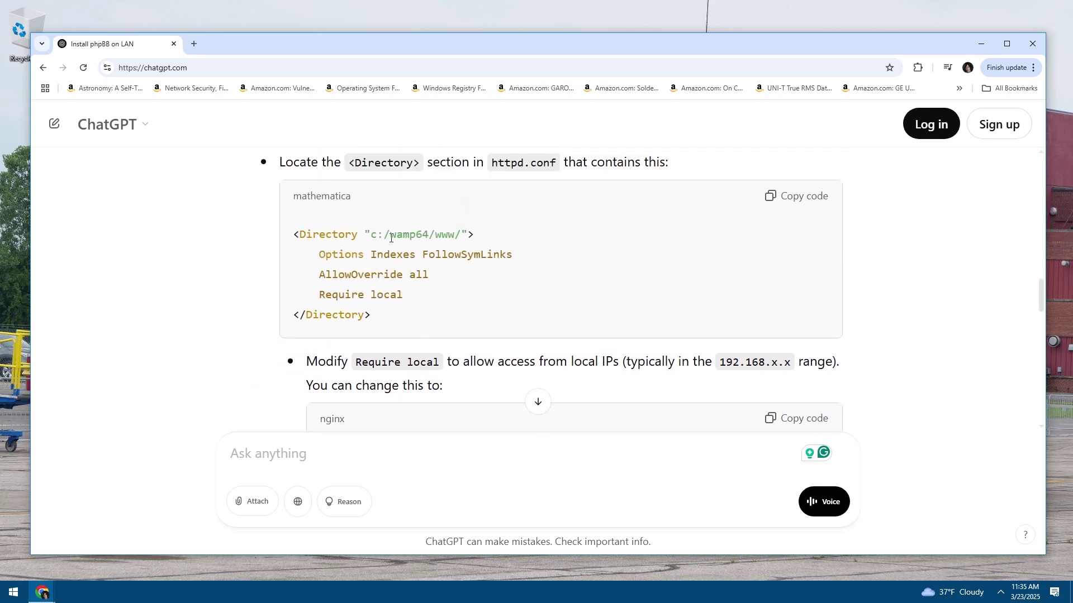
pyautogui.moveTo(390, 239); pyautogui.dragTo(458, 237)
pyautogui.click(447, 258)
pyautogui.scroll(-4, 416, 262)
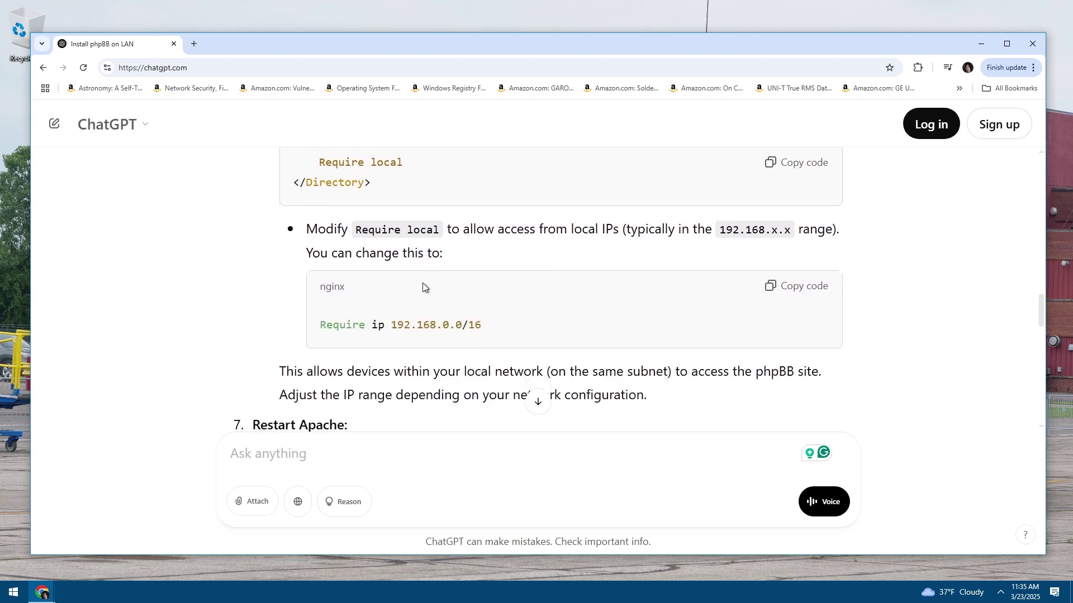
pyautogui.scroll(1, 441, 250)
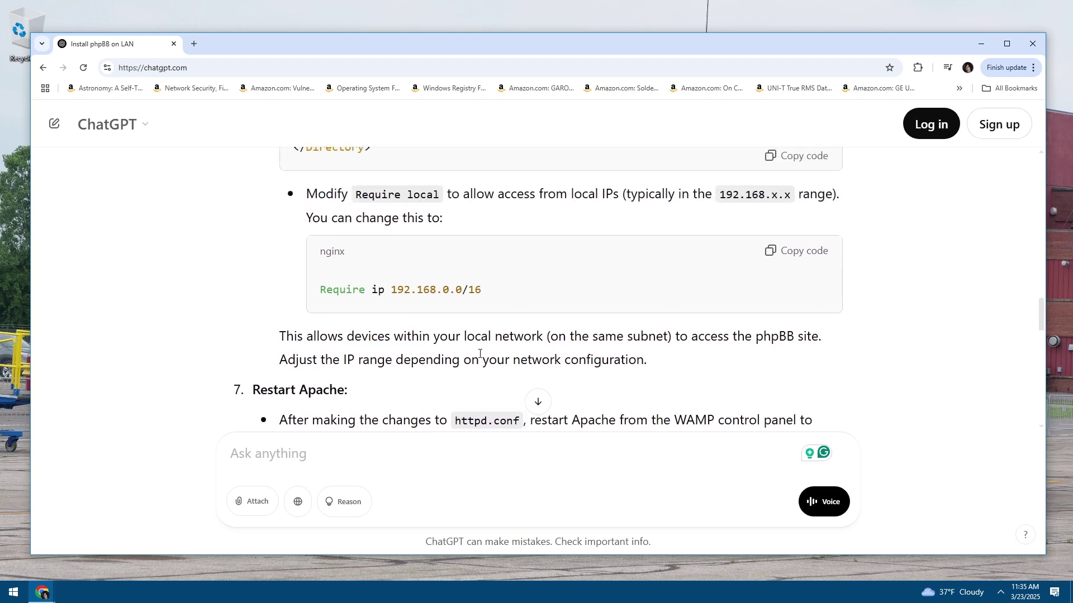
pyautogui.scroll(-5, 442, 343)
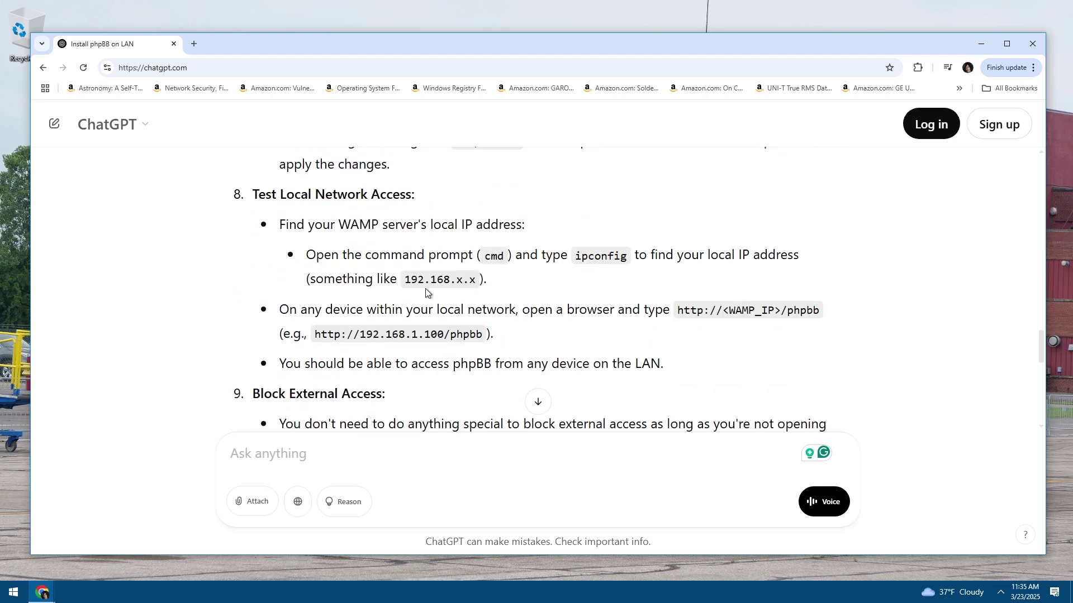
pyautogui.scroll(-1, 438, 298)
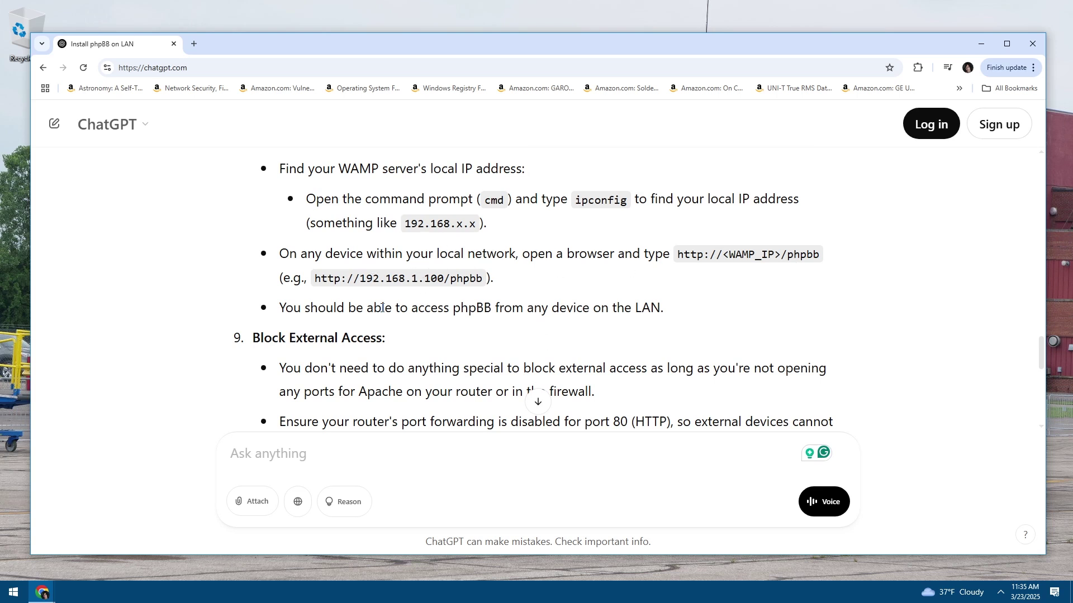
pyautogui.scroll(-2, 516, 309)
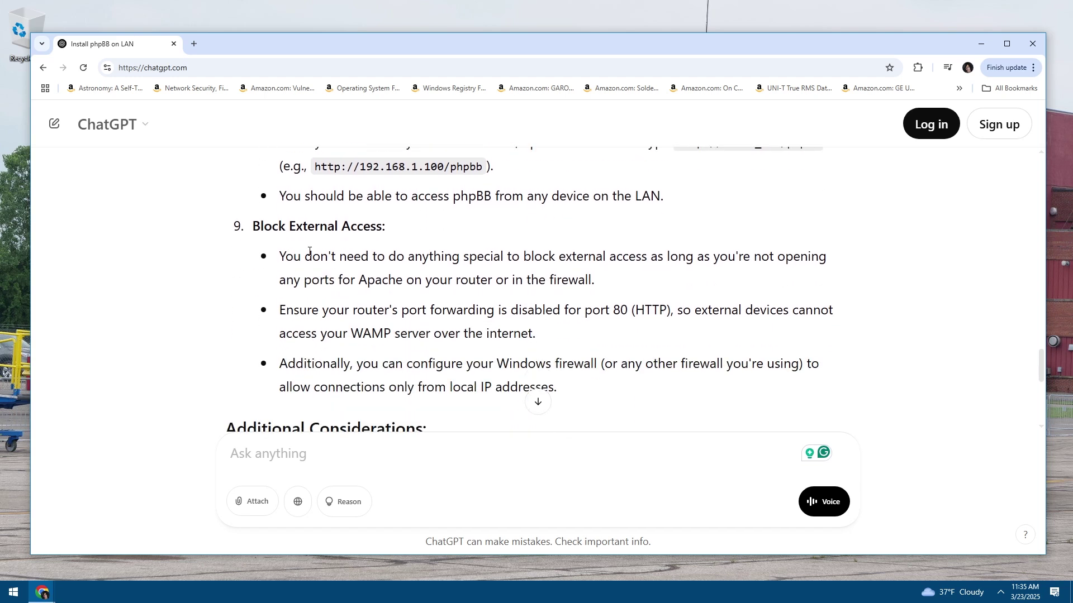
pyautogui.moveTo(312, 257); pyautogui.dragTo(579, 272)
pyautogui.click(579, 273)
pyautogui.moveTo(467, 280); pyautogui.dragTo(267, 257)
pyautogui.click(455, 274)
pyautogui.moveTo(373, 310); pyautogui.dragTo(605, 310)
pyautogui.moveTo(322, 310); pyautogui.dragTo(673, 310)
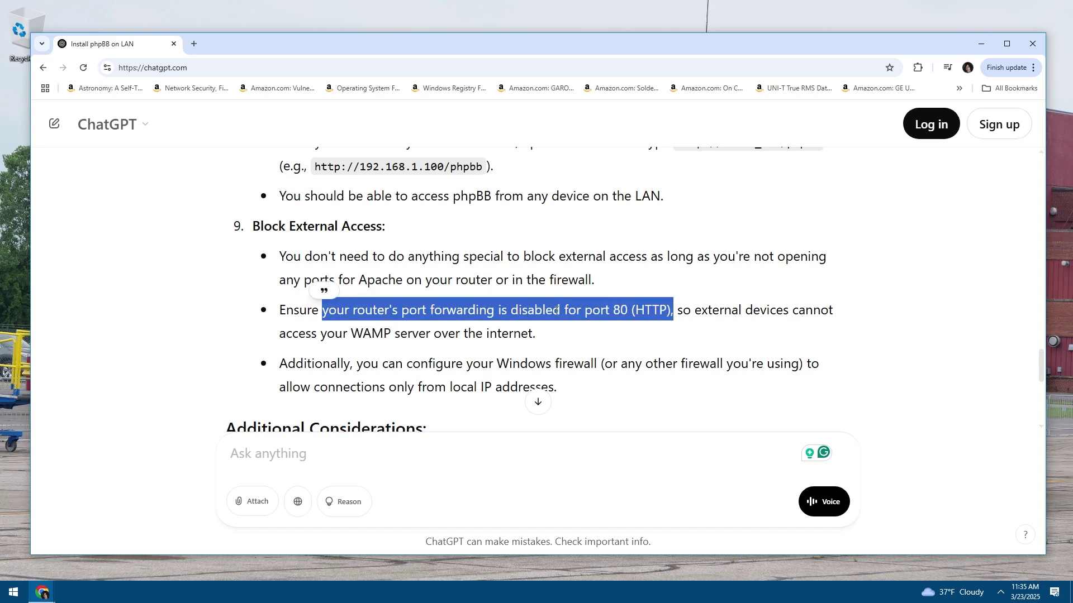
pyautogui.click(557, 310)
pyautogui.scroll(-2, 495, 308)
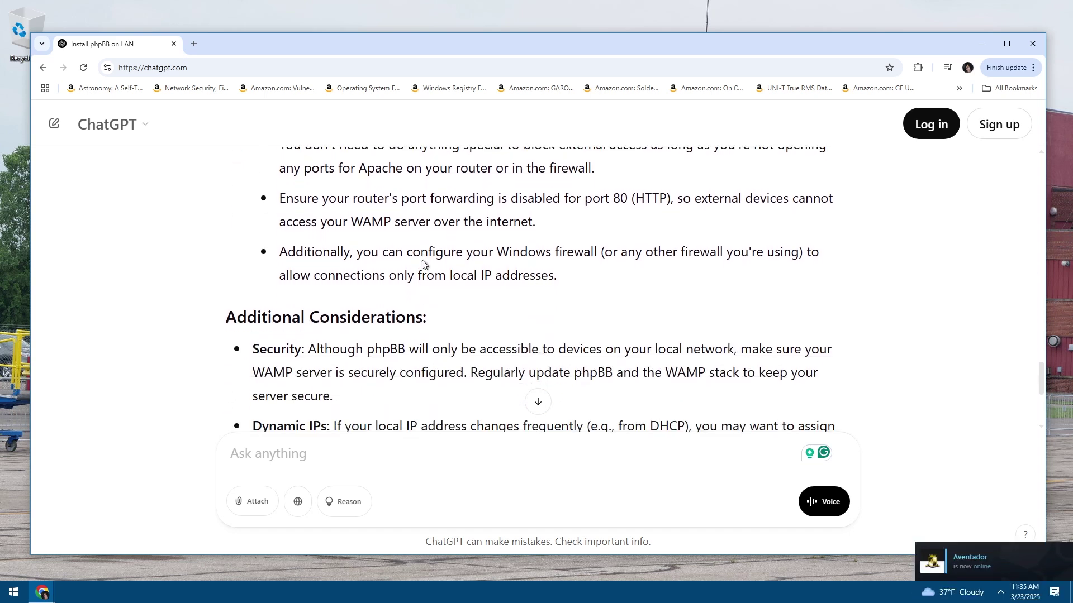
pyautogui.moveTo(451, 275); pyautogui.dragTo(383, 252)
pyautogui.click(455, 279)
pyautogui.moveTo(468, 278); pyautogui.dragTo(357, 251)
pyautogui.click(357, 251)
pyautogui.moveTo(465, 252); pyautogui.dragTo(601, 275)
pyautogui.click(481, 271)
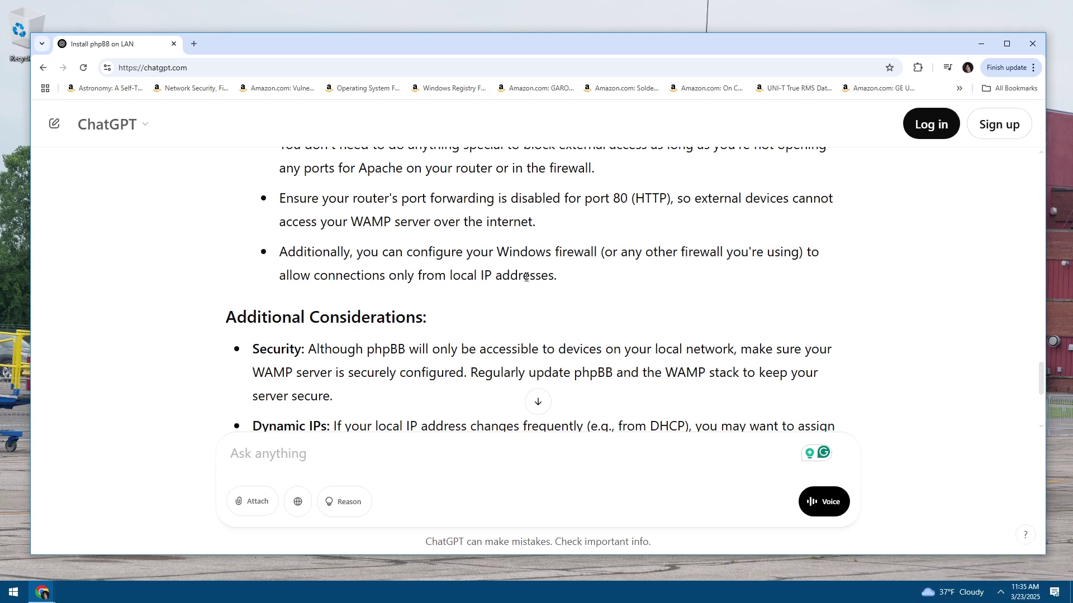
pyautogui.scroll(-4, 506, 276)
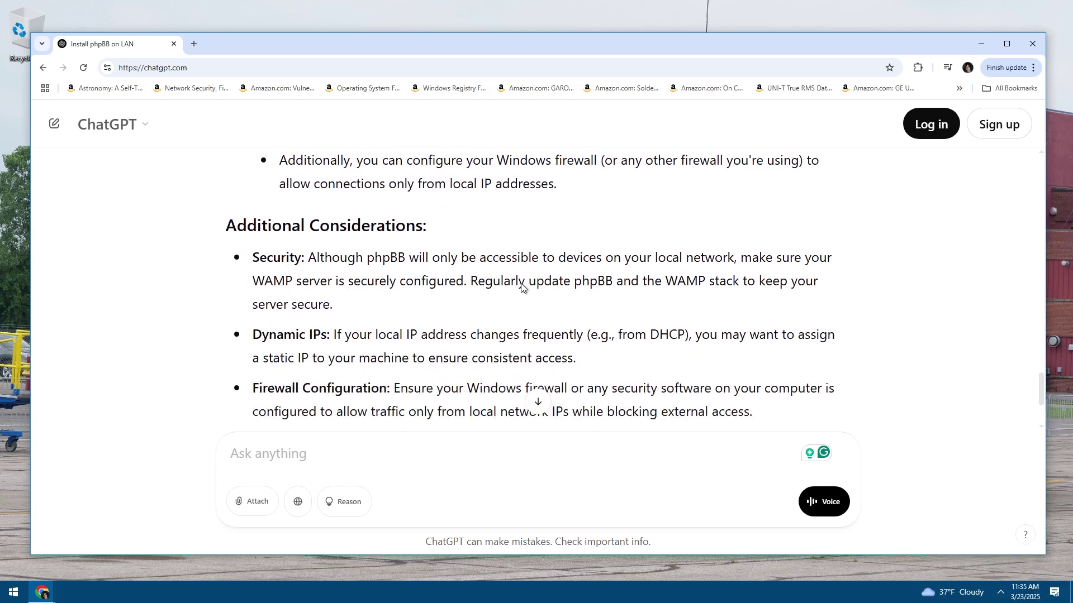
pyautogui.scroll(1, 444, 288)
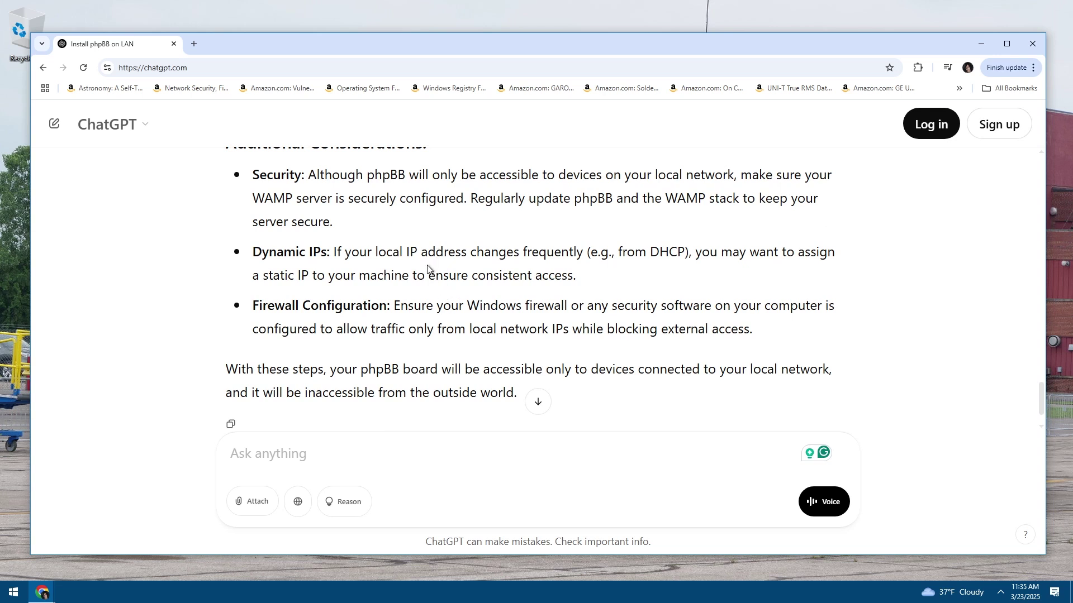
pyautogui.moveTo(411, 275); pyautogui.dragTo(249, 276)
pyautogui.click(249, 277)
pyautogui.scroll(-1, 485, 298)
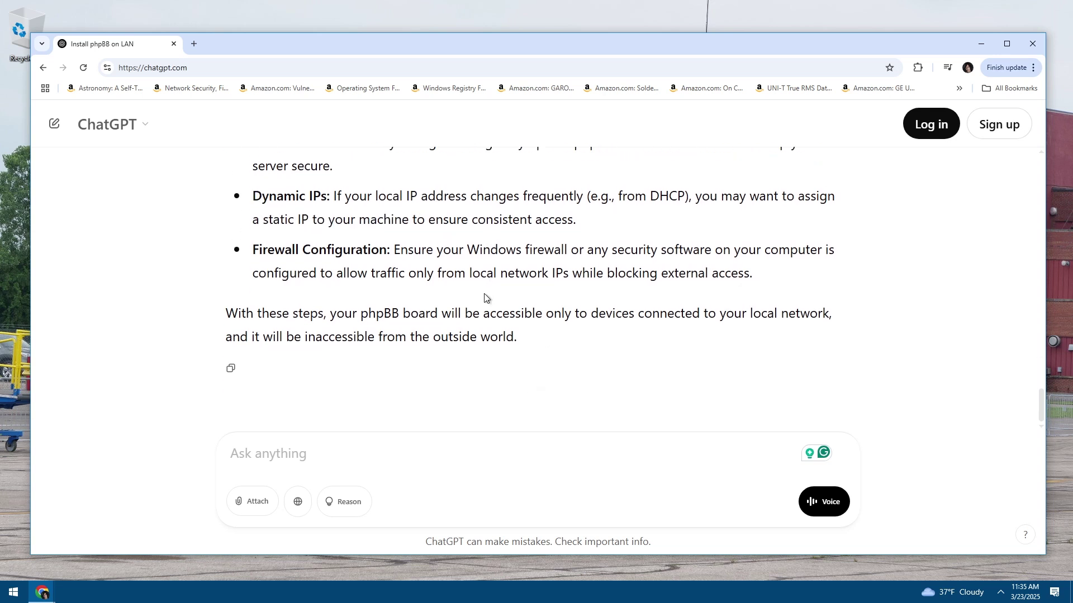
pyautogui.scroll(10, 457, 300)
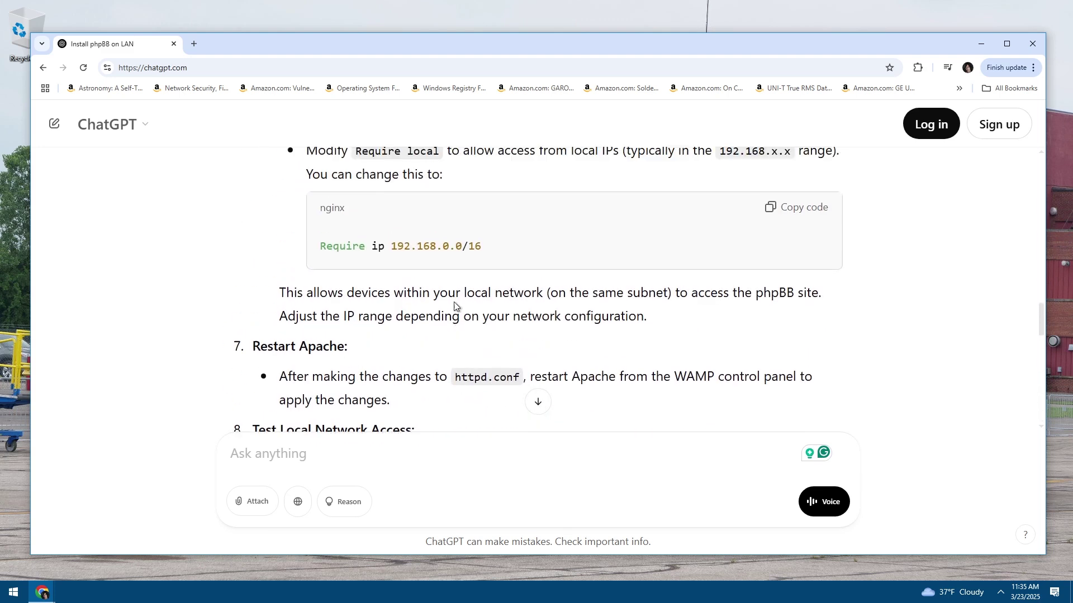
pyautogui.scroll(3, 454, 301)
pyautogui.scroll(-2, 454, 301)
pyautogui.scroll(1, 454, 302)
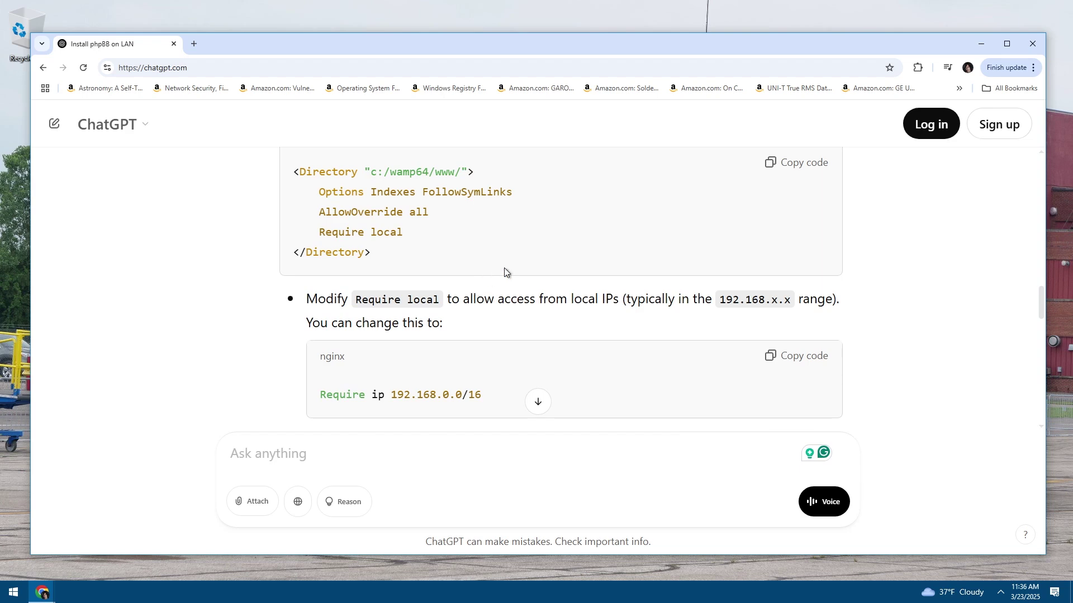
pyautogui.scroll(6, 520, 314)
pyautogui.scroll(4, 518, 323)
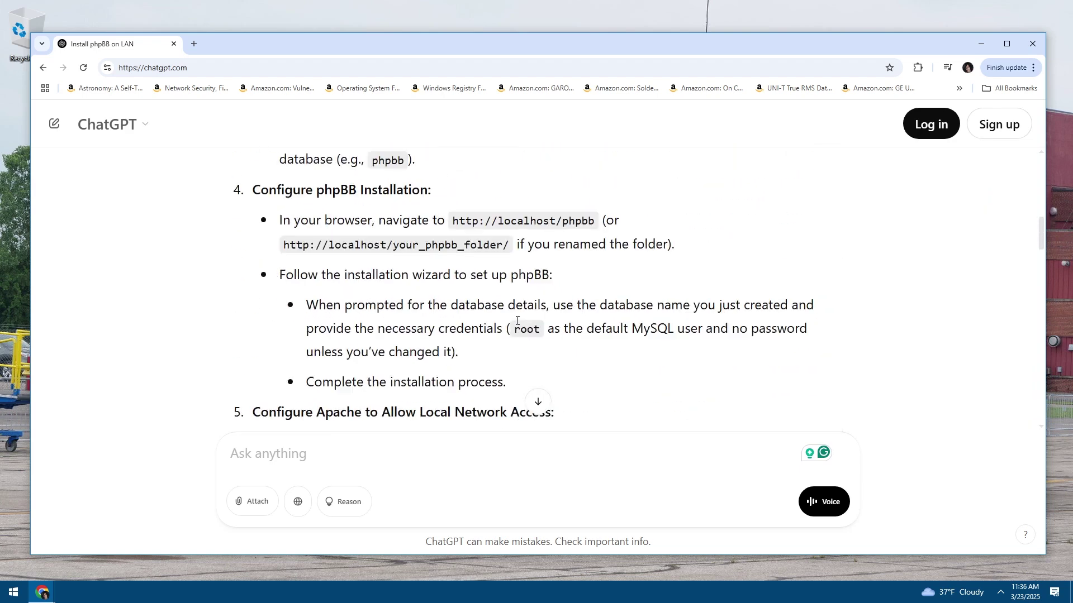
pyautogui.scroll(-10, 517, 323)
pyautogui.scroll(2, 515, 324)
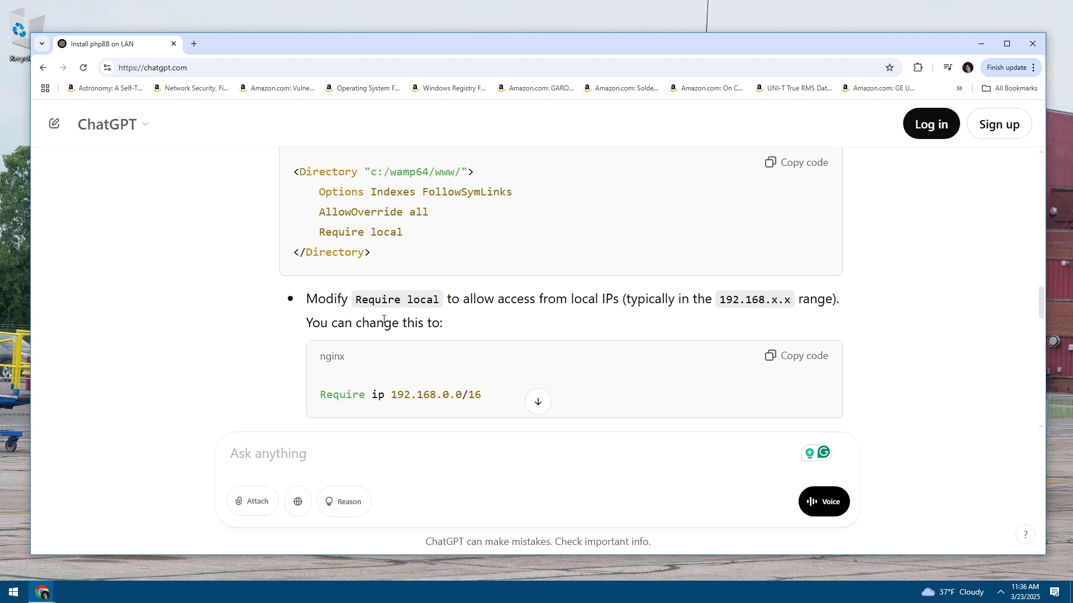
pyautogui.moveTo(372, 318)
pyautogui.mouseDown()
pyautogui.moveTo(333, 307)
pyautogui.moveTo(372, 316)
pyautogui.mouseUp()
pyautogui.scroll(6, 407, 271)
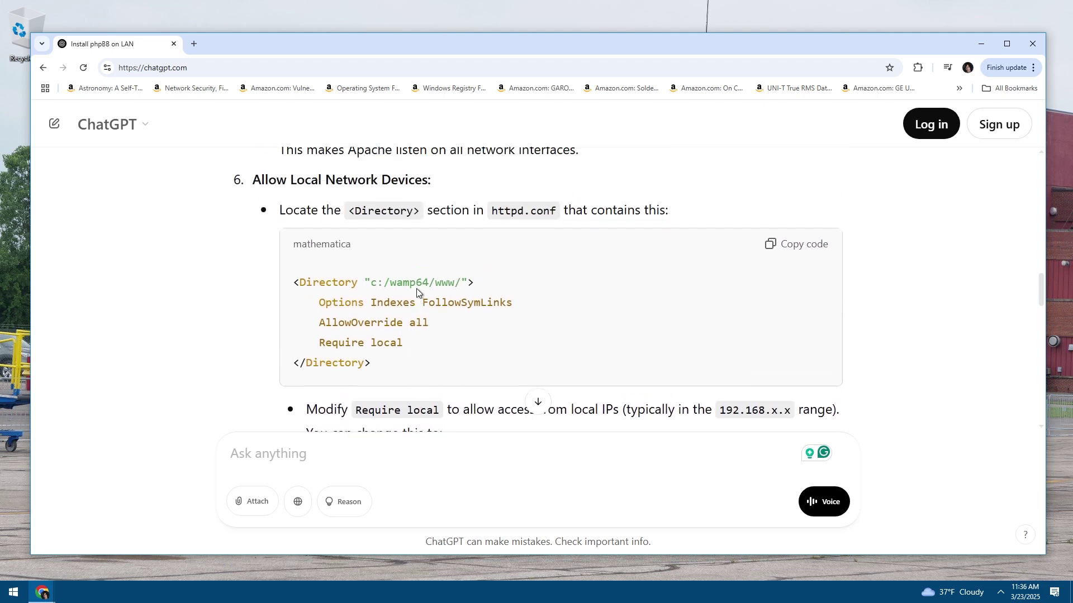
pyautogui.scroll(15, 447, 303)
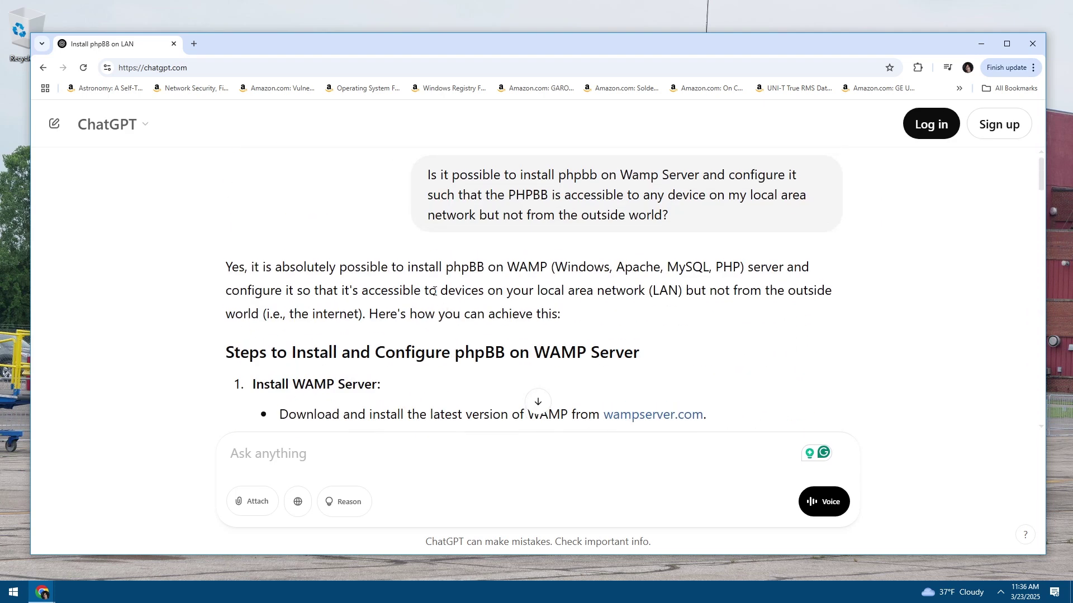
pyautogui.scroll(-4, 391, 280)
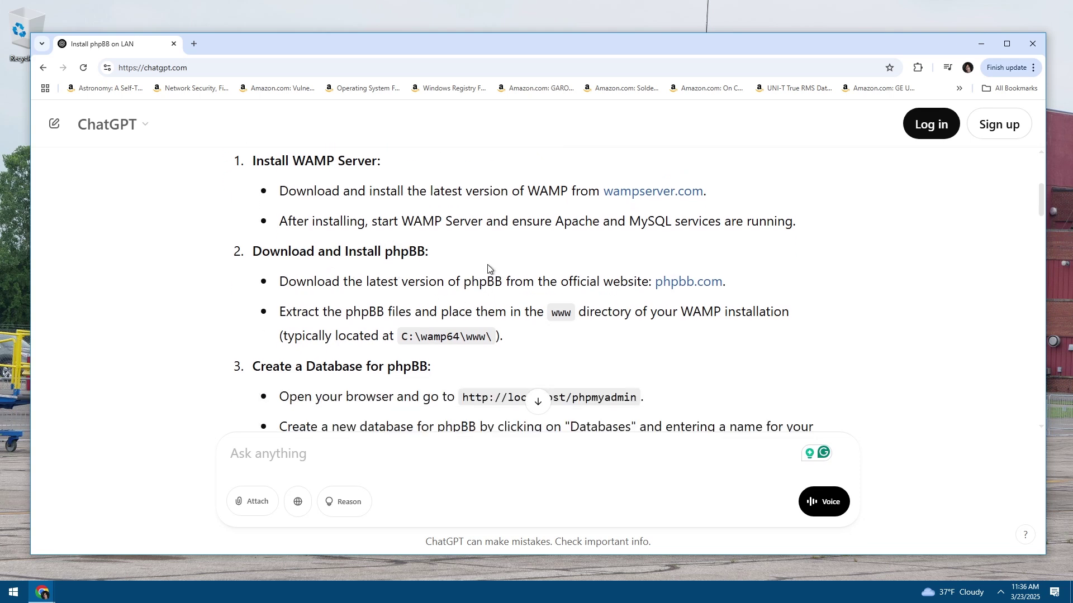
pyautogui.scroll(2, 502, 304)
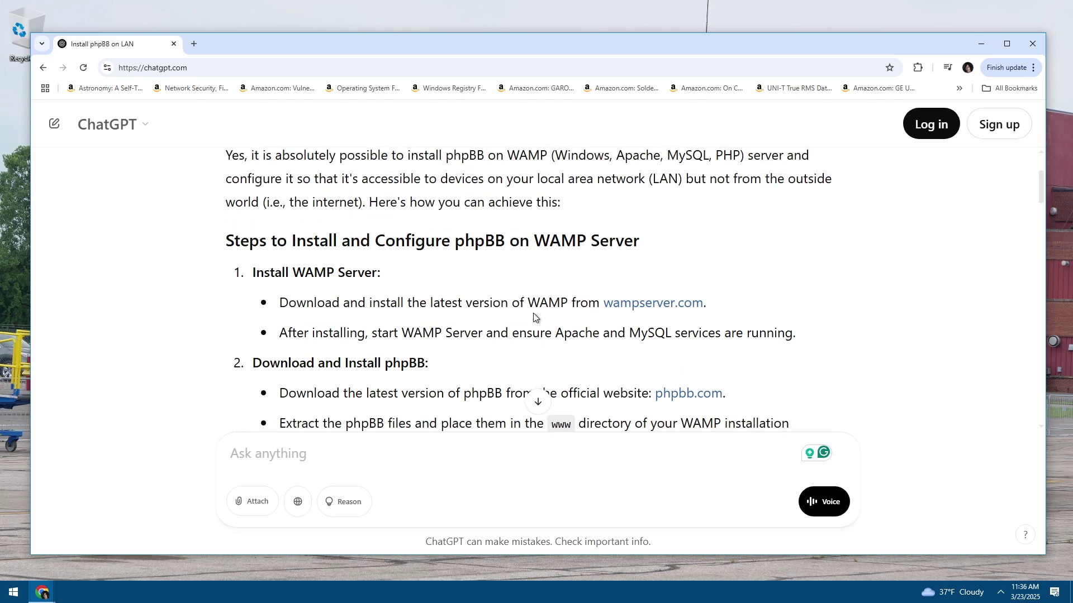
pyautogui.scroll(2, 494, 316)
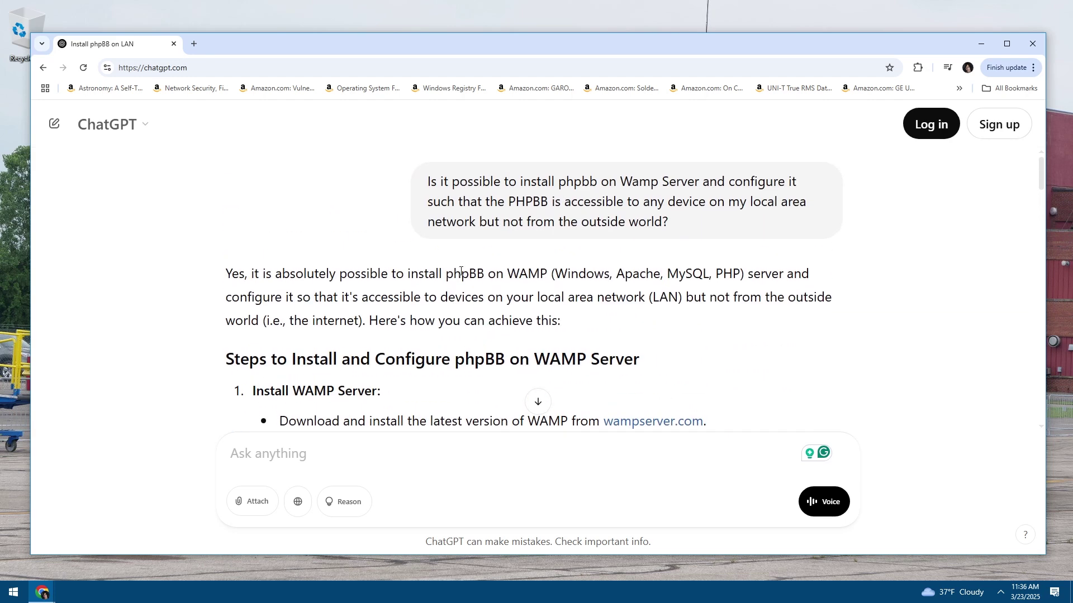
pyautogui.scroll(-15, 455, 288)
pyautogui.scroll(8, 407, 342)
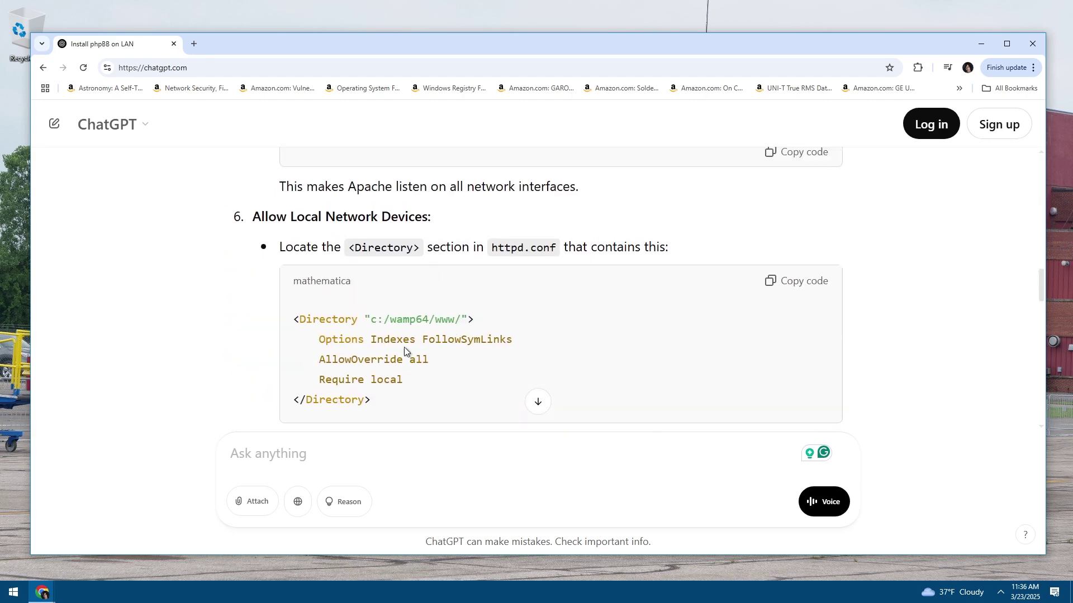
pyautogui.scroll(10, 412, 365)
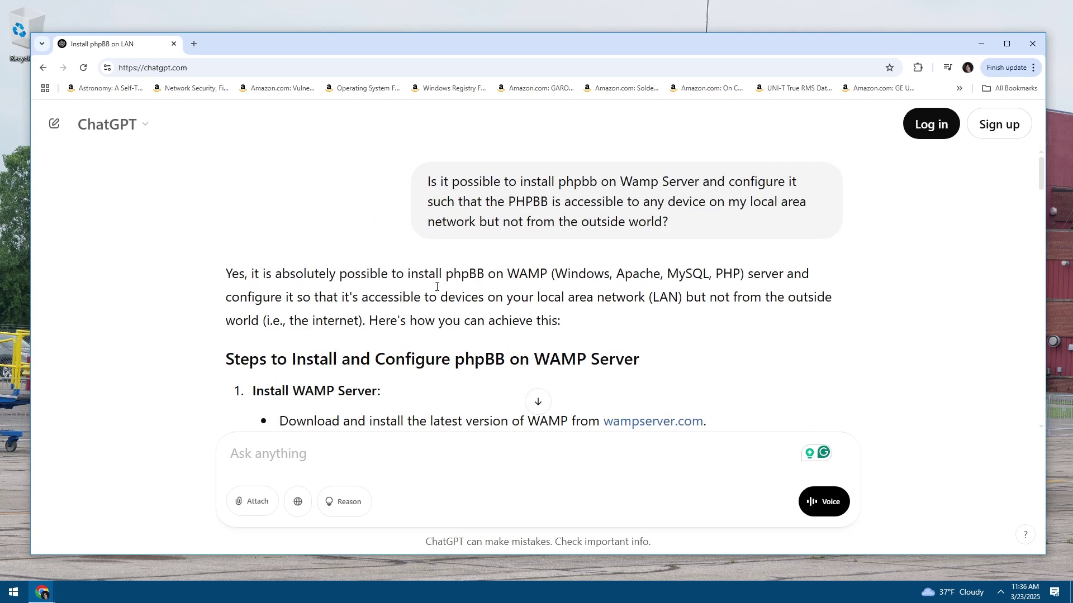
pyautogui.moveTo(458, 57); pyautogui.dragTo(462, 55)
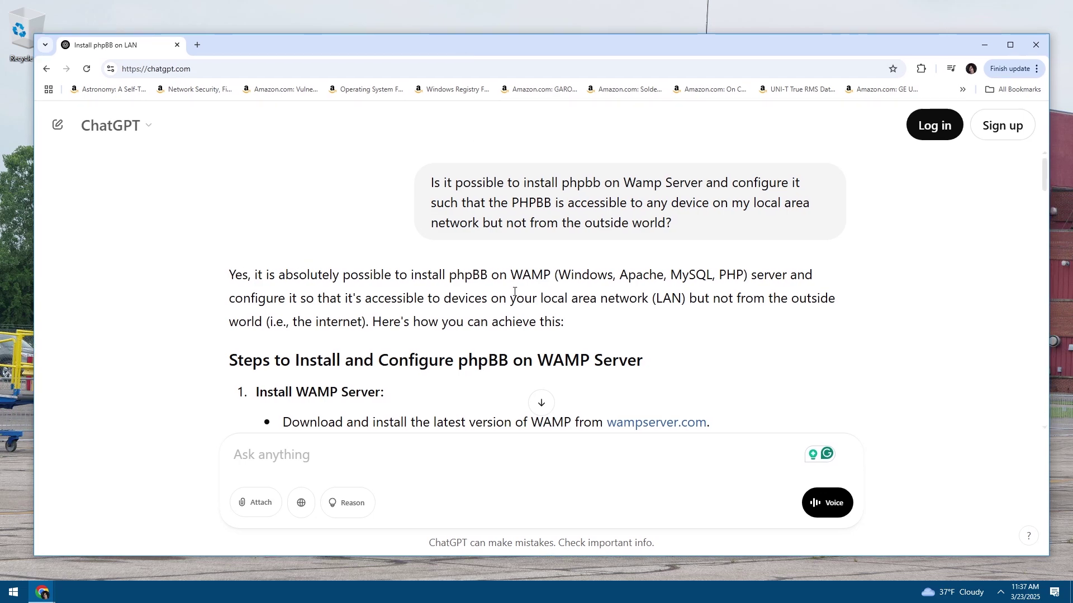
pyautogui.scroll(-15, 513, 291)
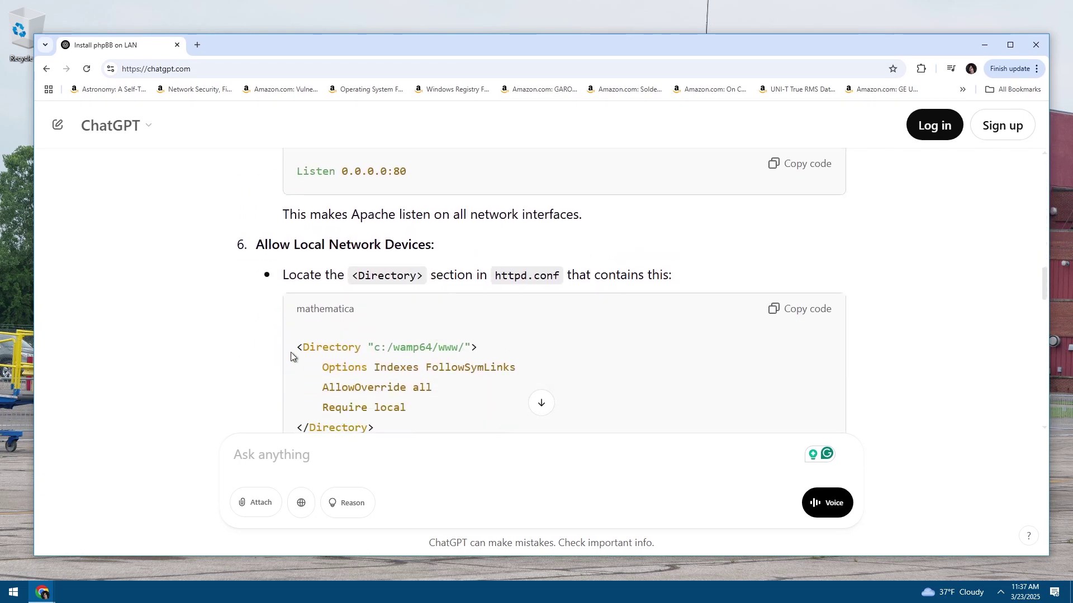
pyautogui.moveTo(294, 354); pyautogui.dragTo(445, 408)
pyautogui.click(445, 407)
pyautogui.scroll(-5, 444, 403)
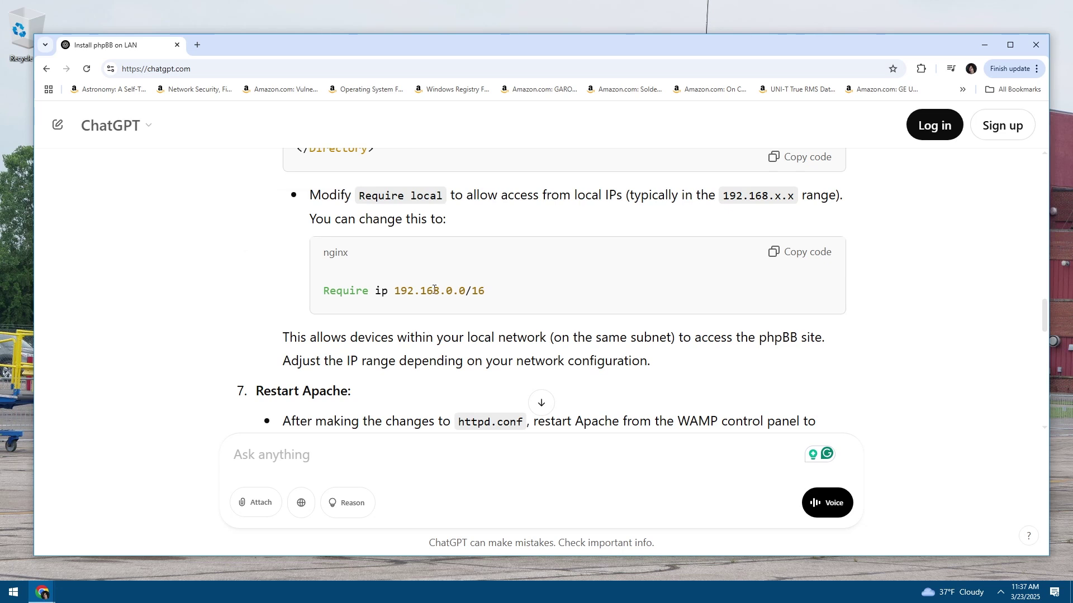
pyautogui.moveTo(438, 290); pyautogui.dragTo(335, 273)
pyautogui.click(335, 273)
pyautogui.moveTo(458, 287); pyautogui.dragTo(319, 291)
pyautogui.click(319, 291)
pyautogui.scroll(3, 467, 299)
pyautogui.moveTo(394, 232); pyautogui.dragTo(445, 297)
pyautogui.click(467, 292)
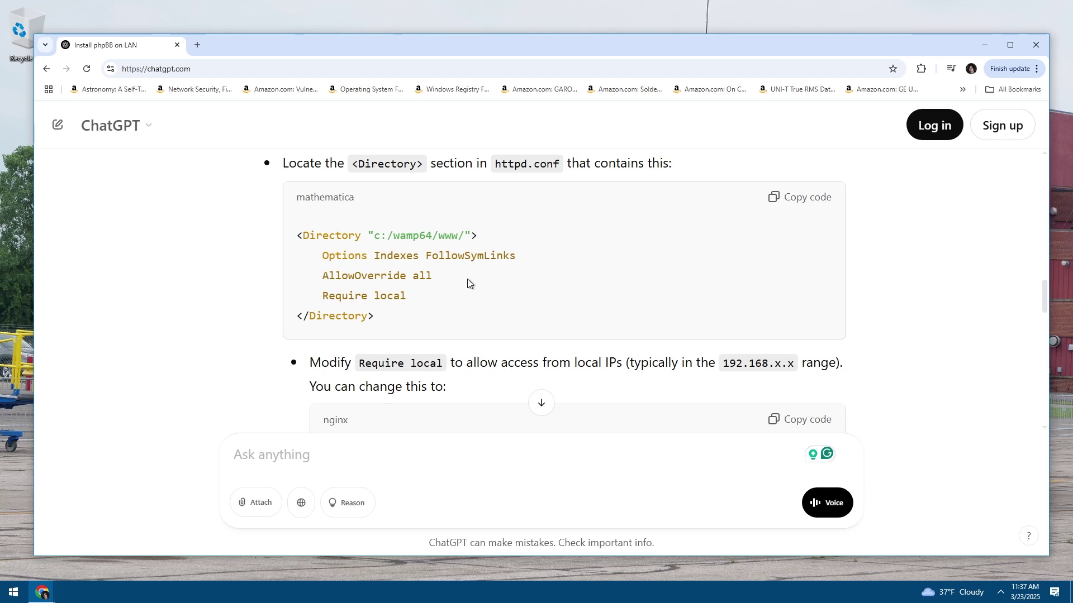
pyautogui.moveTo(420, 296); pyautogui.dragTo(330, 236)
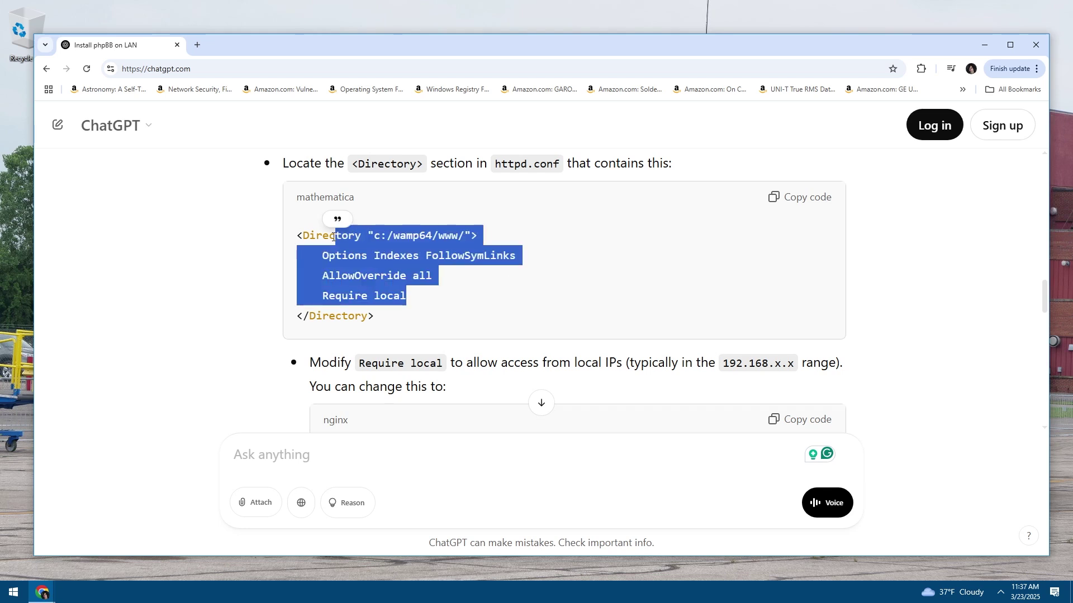
pyautogui.click(392, 273)
pyautogui.moveTo(439, 295); pyautogui.dragTo(371, 221)
pyautogui.click(467, 276)
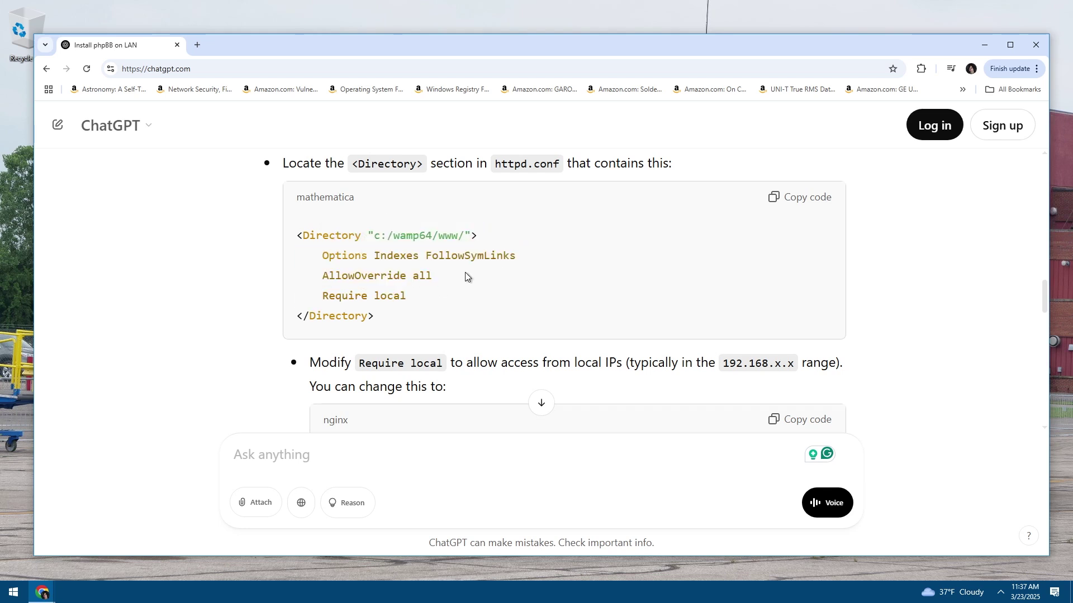
pyautogui.scroll(2, 467, 304)
pyautogui.scroll(1, 467, 304)
pyautogui.moveTo(494, 330); pyautogui.dragTo(561, 334)
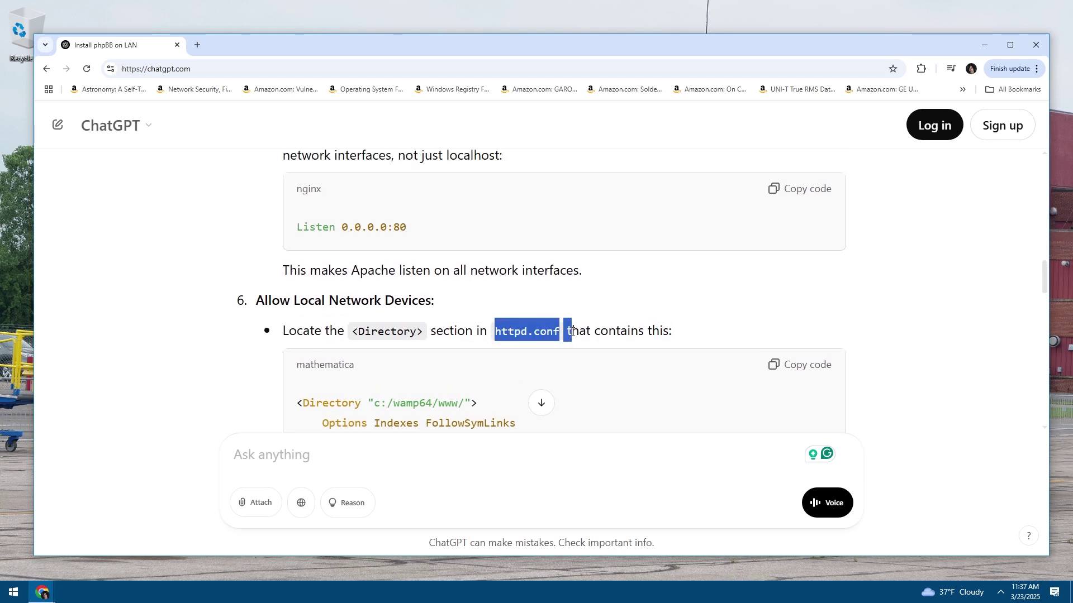
pyautogui.click(532, 330)
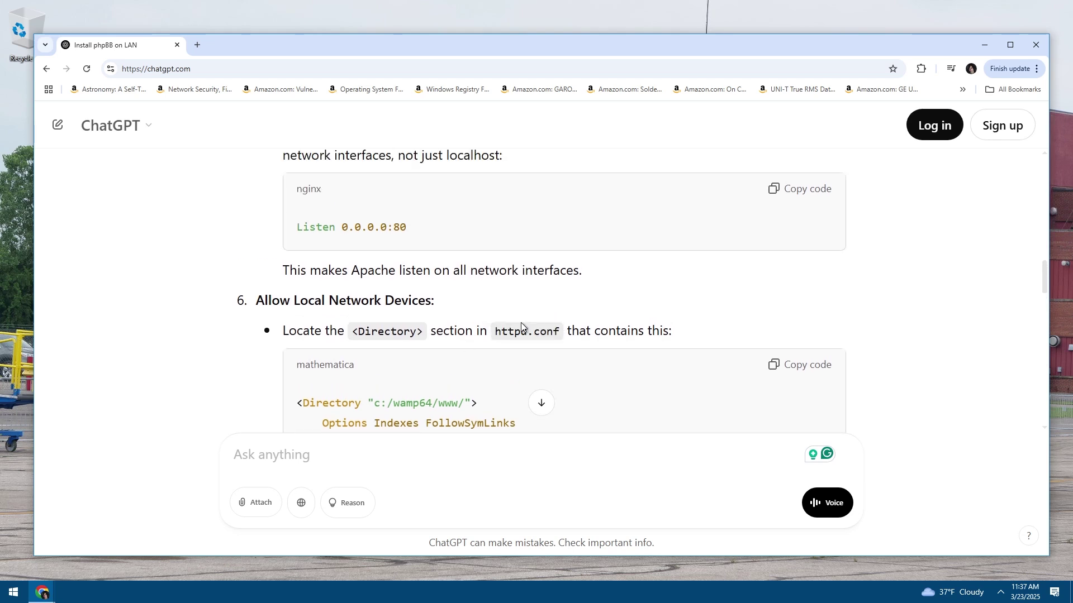
pyautogui.scroll(-3, 521, 323)
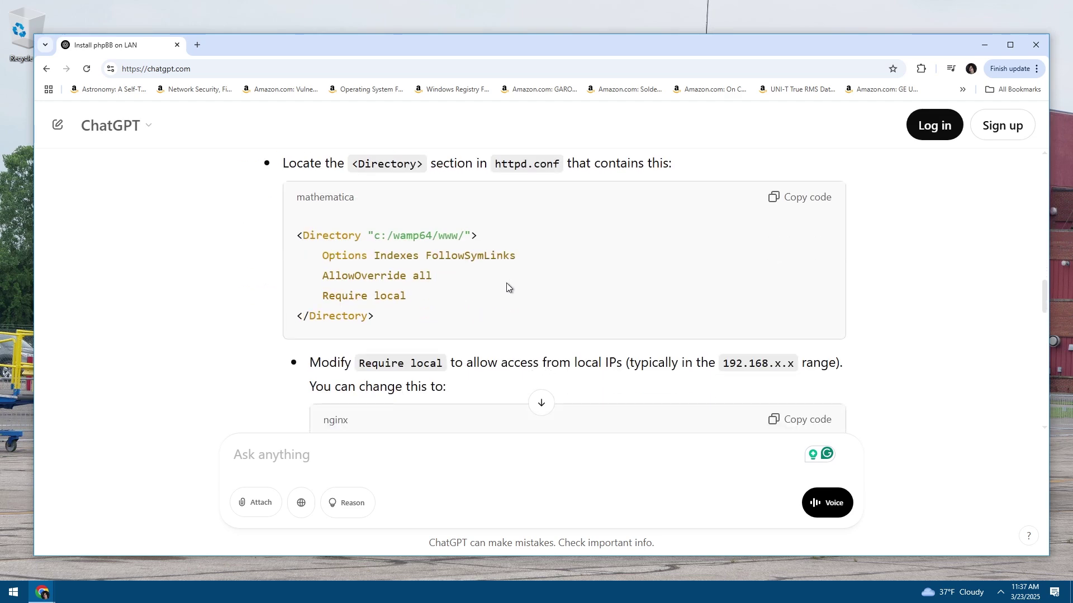
pyautogui.scroll(-3, 507, 287)
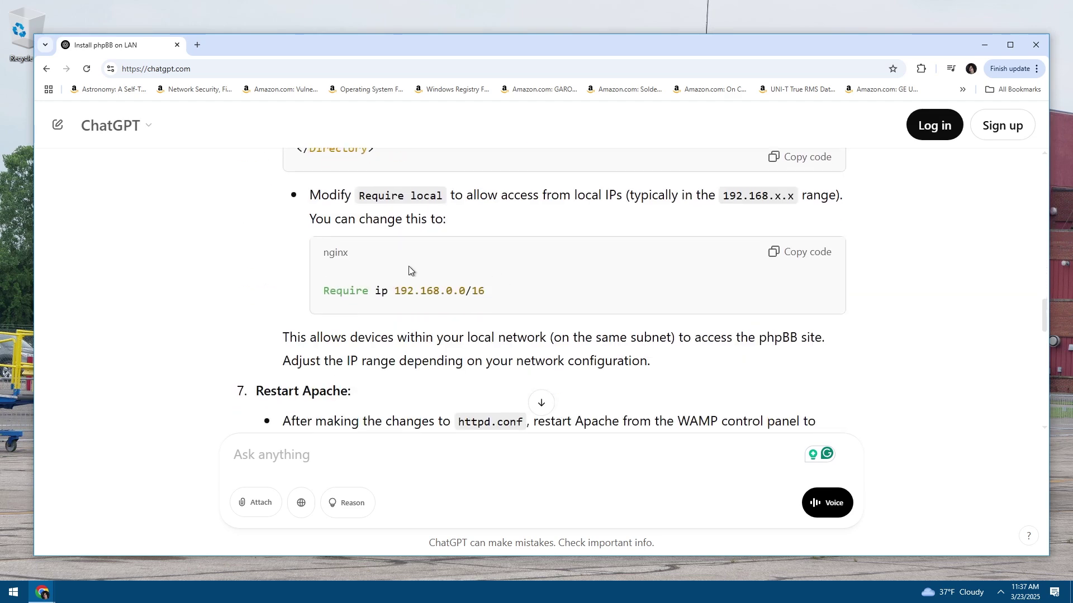
pyautogui.moveTo(337, 288); pyautogui.dragTo(470, 290)
pyautogui.click(479, 287)
pyautogui.click(484, 290)
pyautogui.moveTo(483, 287); pyautogui.dragTo(318, 290)
pyautogui.moveTo(384, 290); pyautogui.dragTo(477, 289)
pyautogui.click(476, 292)
pyautogui.moveTo(329, 289); pyautogui.dragTo(501, 291)
pyautogui.click(468, 291)
pyautogui.scroll(-5, 468, 291)
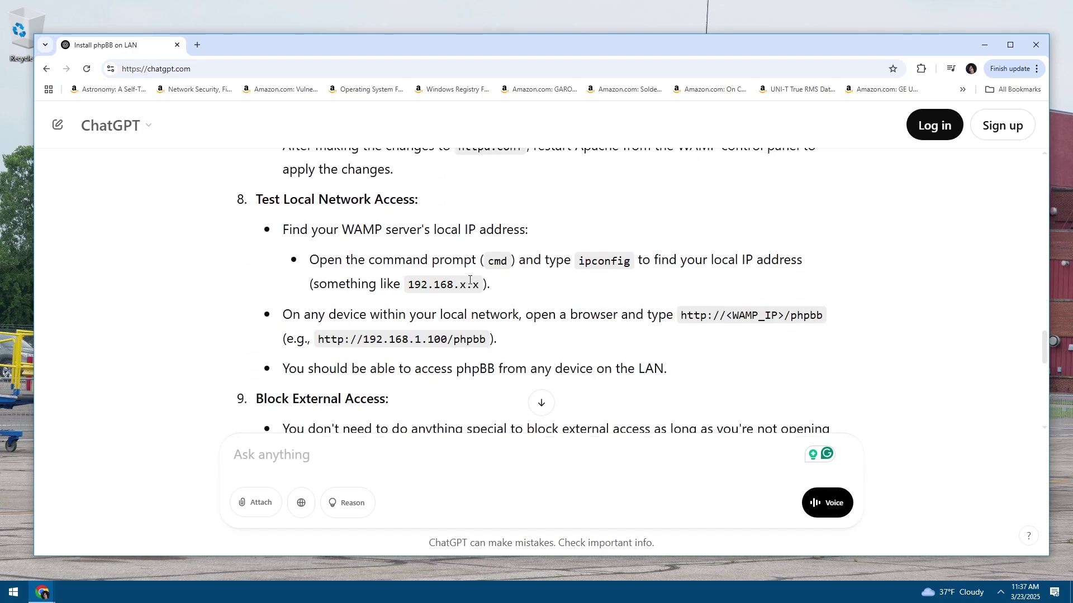
pyautogui.scroll(9, 472, 293)
pyautogui.scroll(15, 475, 294)
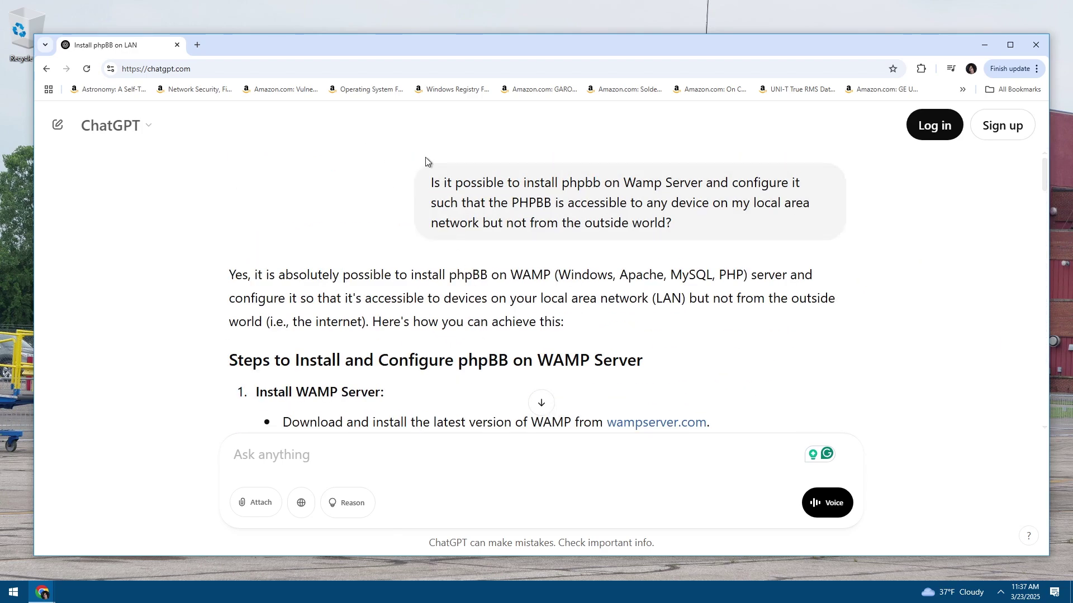
pyautogui.scroll(-5, 490, 312)
pyautogui.moveTo(354, 172); pyautogui.dragTo(425, 403)
pyautogui.scroll(-3, 476, 307)
pyautogui.click(476, 299)
pyautogui.scroll(-4, 503, 319)
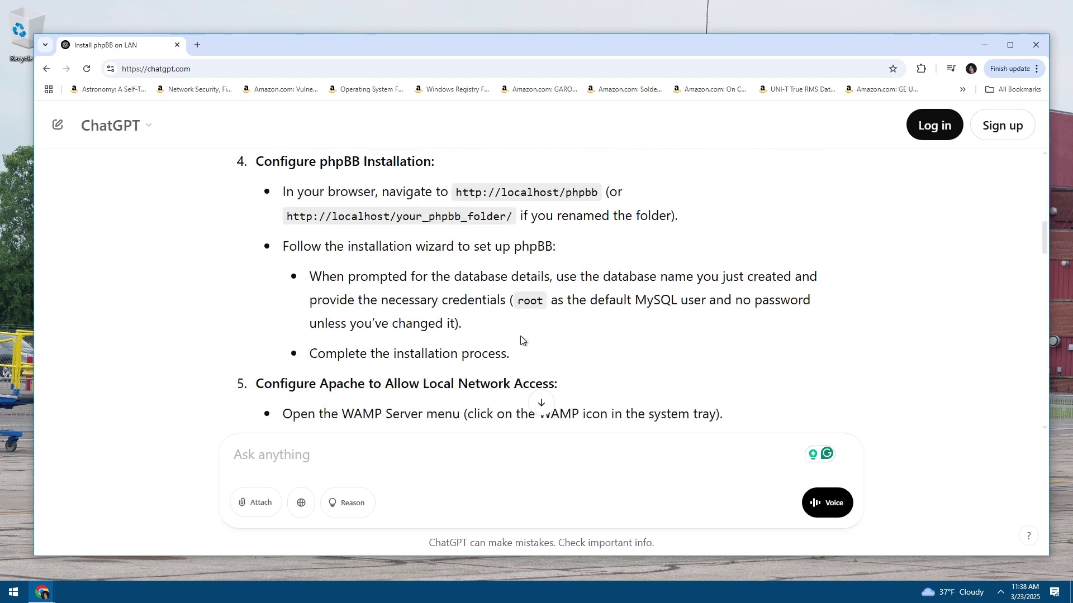
pyautogui.scroll(10, 465, 309)
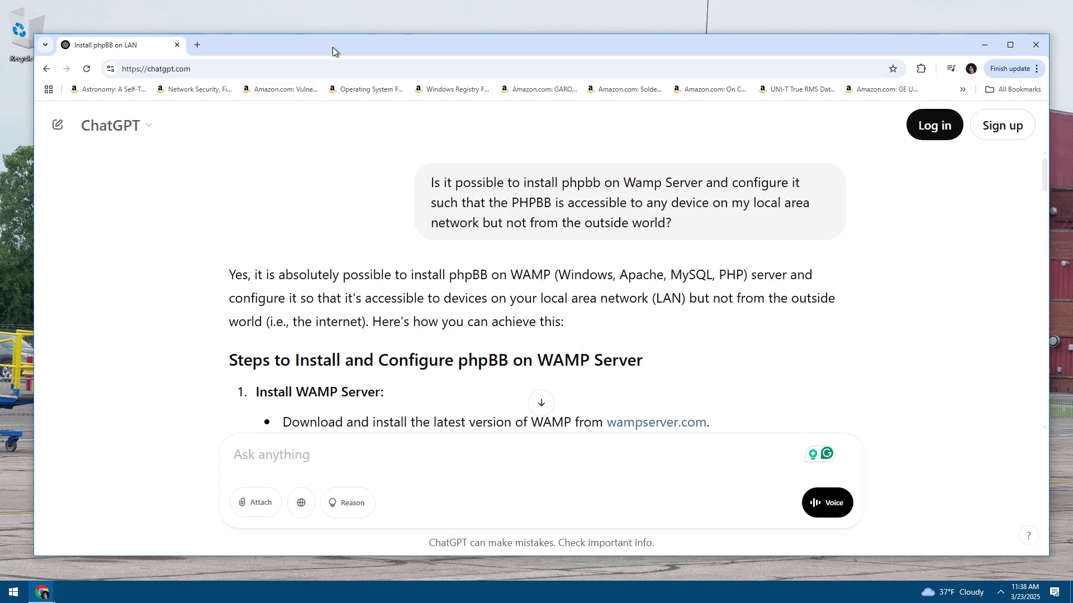
# Search Google for 'wamp server'
pyautogui.moveTo(333, 45); pyautogui.dragTo(337, 44)
pyautogui.click(280, 68)
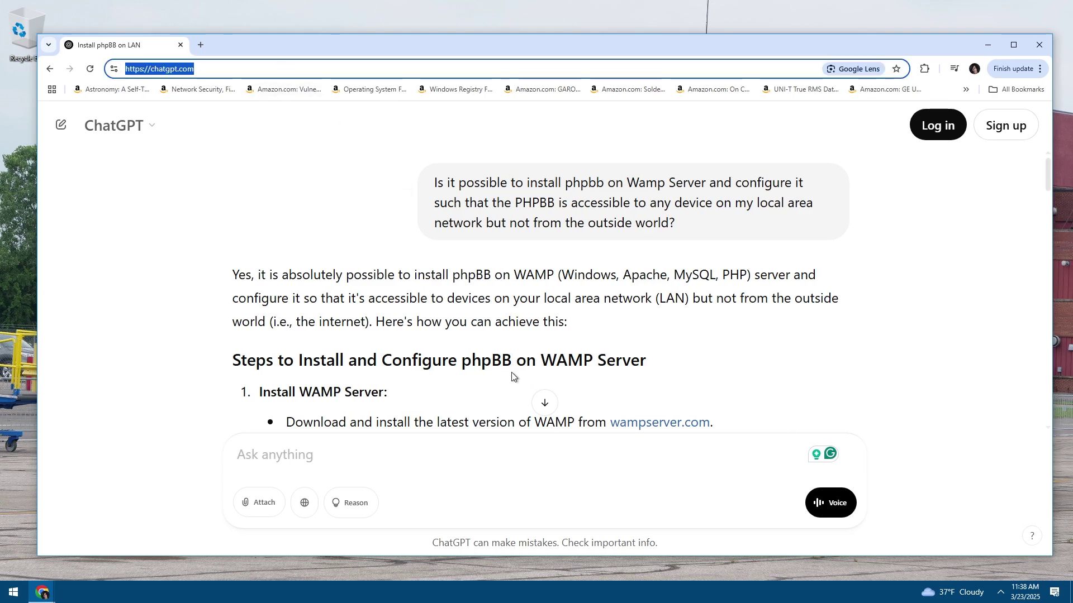
pyautogui.write('wamp server')
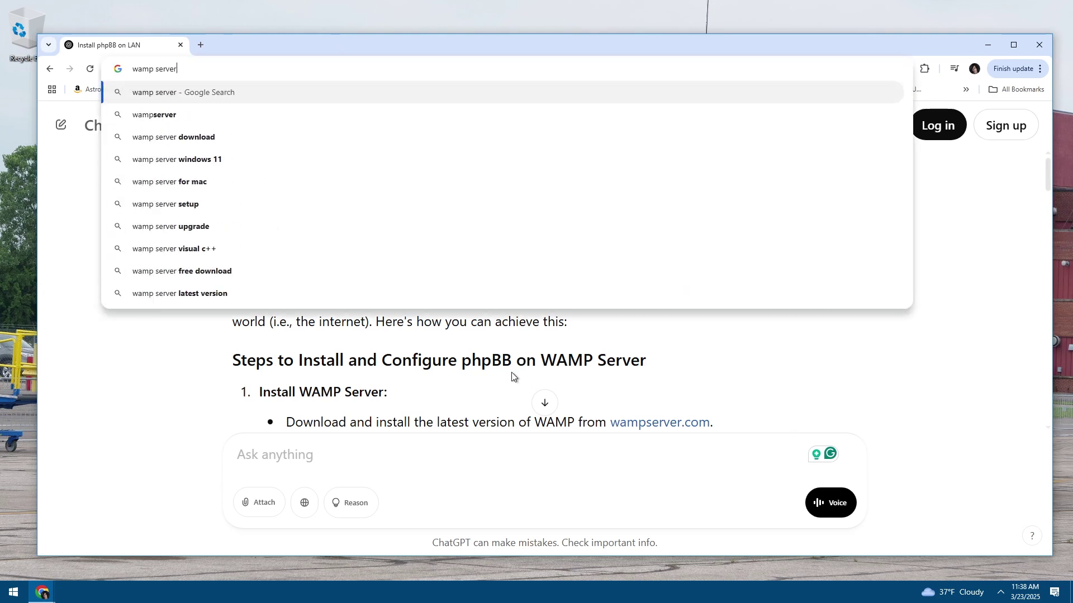
pyautogui.press('Return')
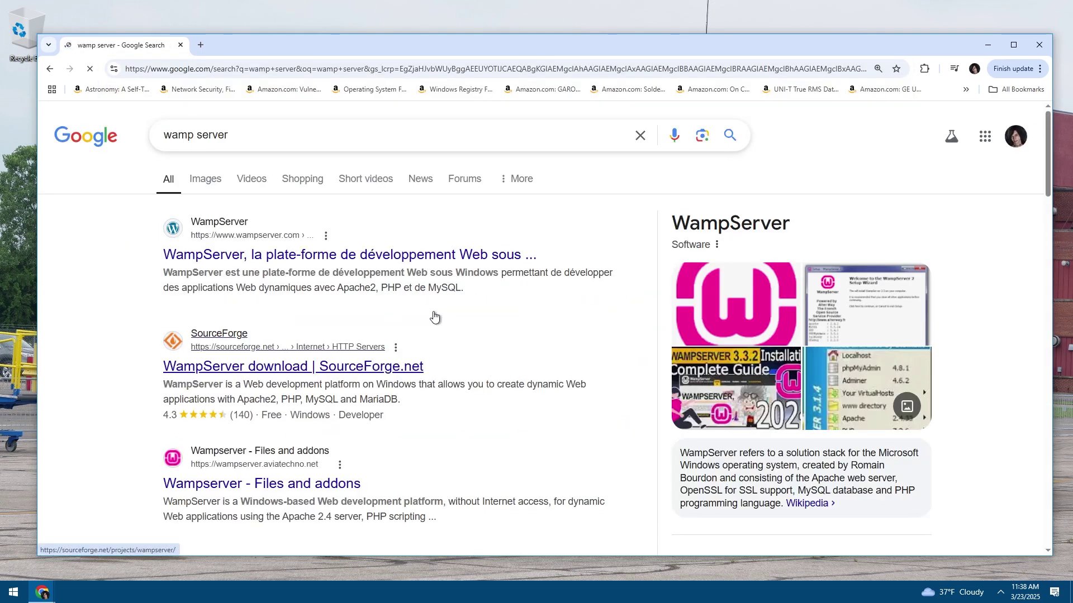
# Remove 'wamp server' from recent searches and bring up the wampserver.com result's link menu
pyautogui.click(641, 136)
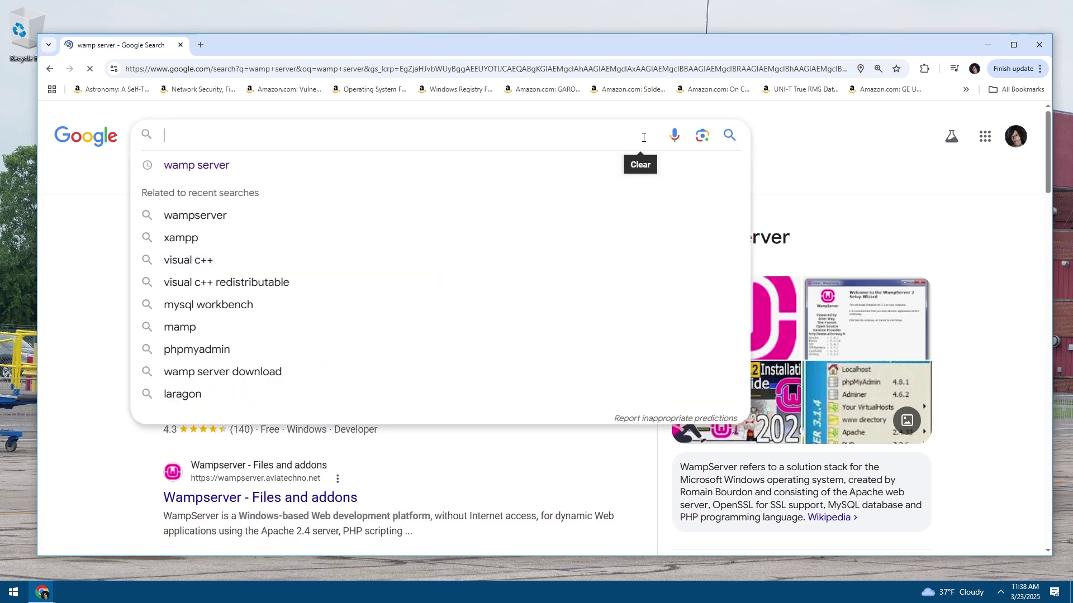
pyautogui.click(727, 171)
pyautogui.click(816, 162)
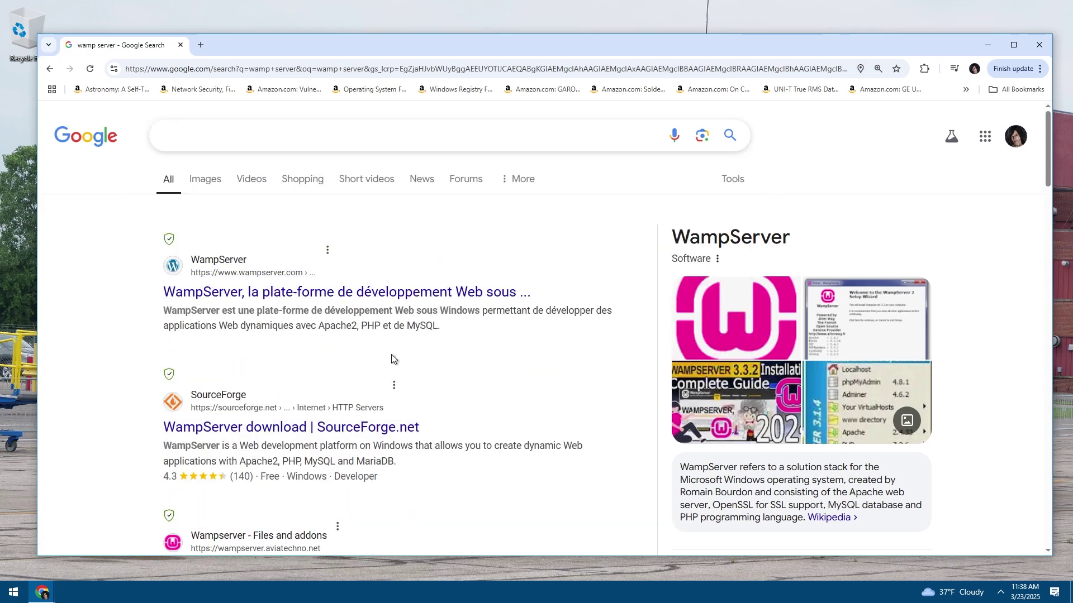
pyautogui.scroll(-4, 391, 358)
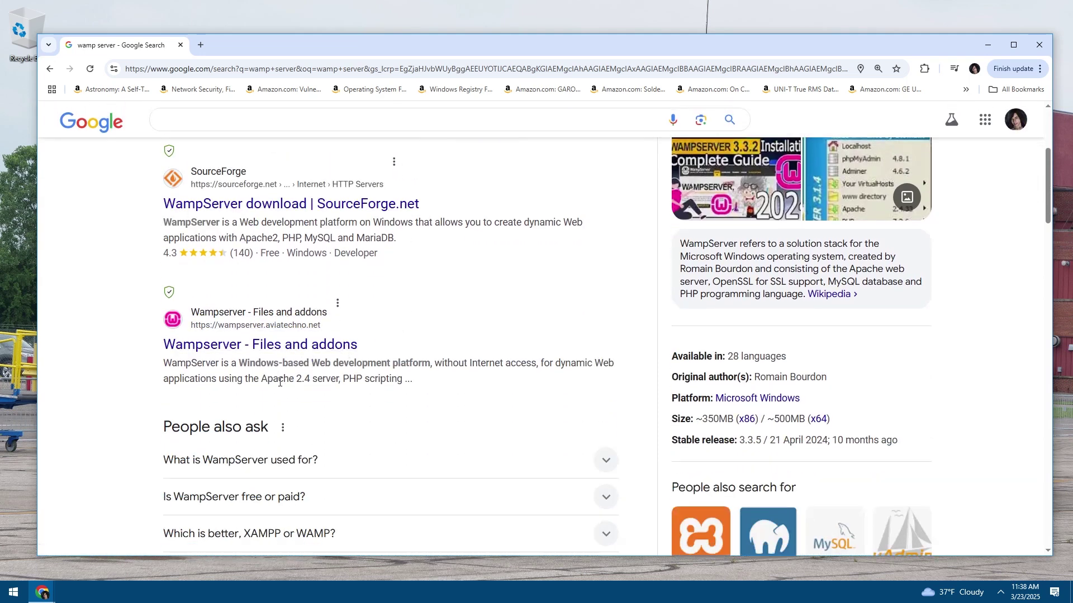
pyautogui.scroll(4, 296, 341)
pyautogui.scroll(-4, 291, 320)
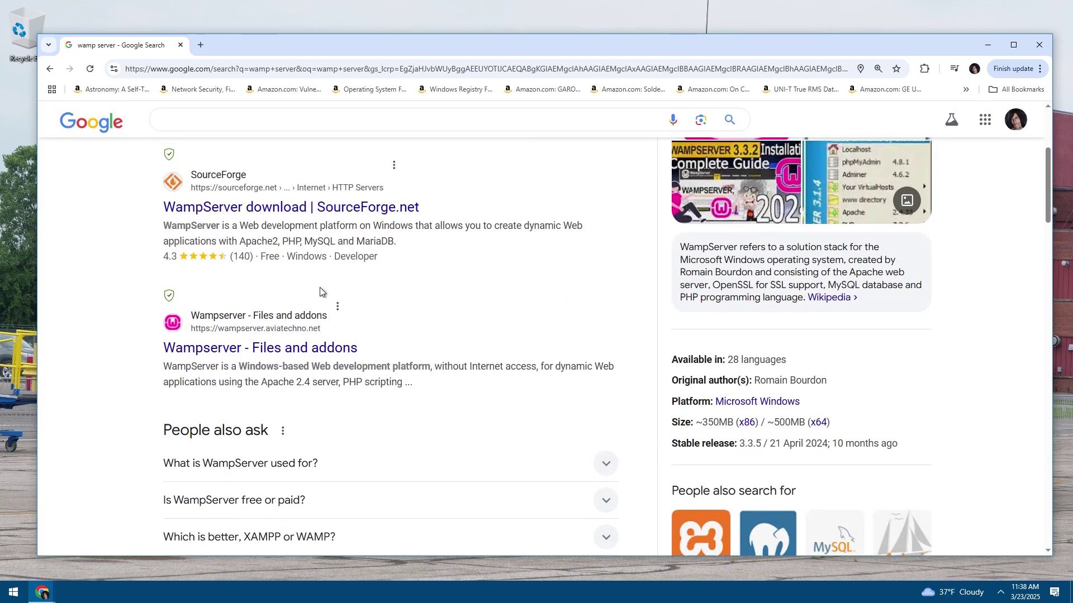
pyautogui.scroll(2, 280, 185)
pyautogui.rightClick(280, 184)
# Open the wampserver.com result in a new tab, skim its homepage, and close it
pyautogui.click(304, 194)
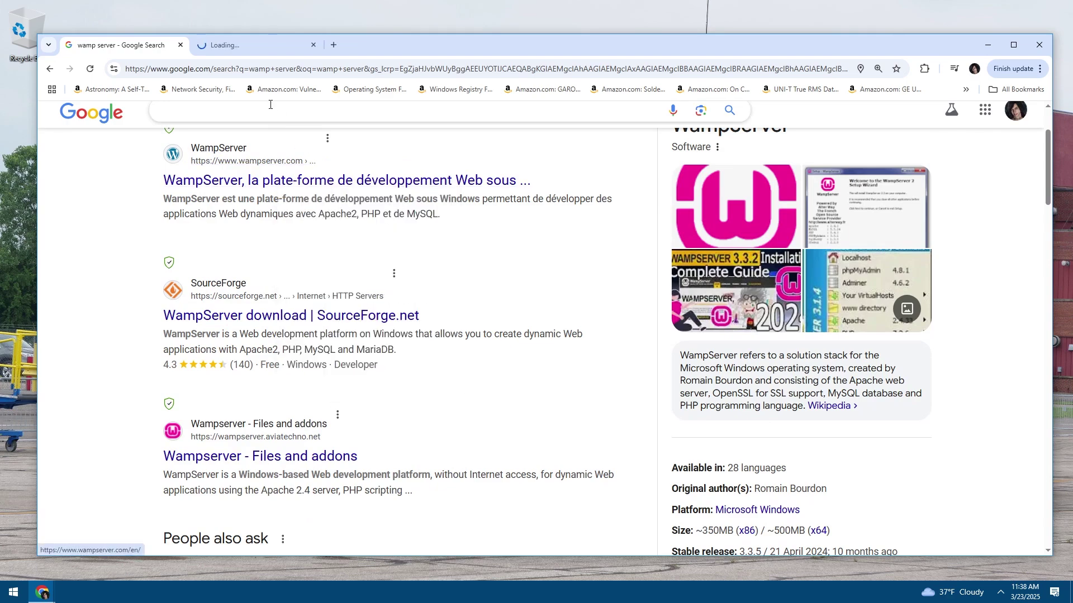
pyautogui.click(238, 52)
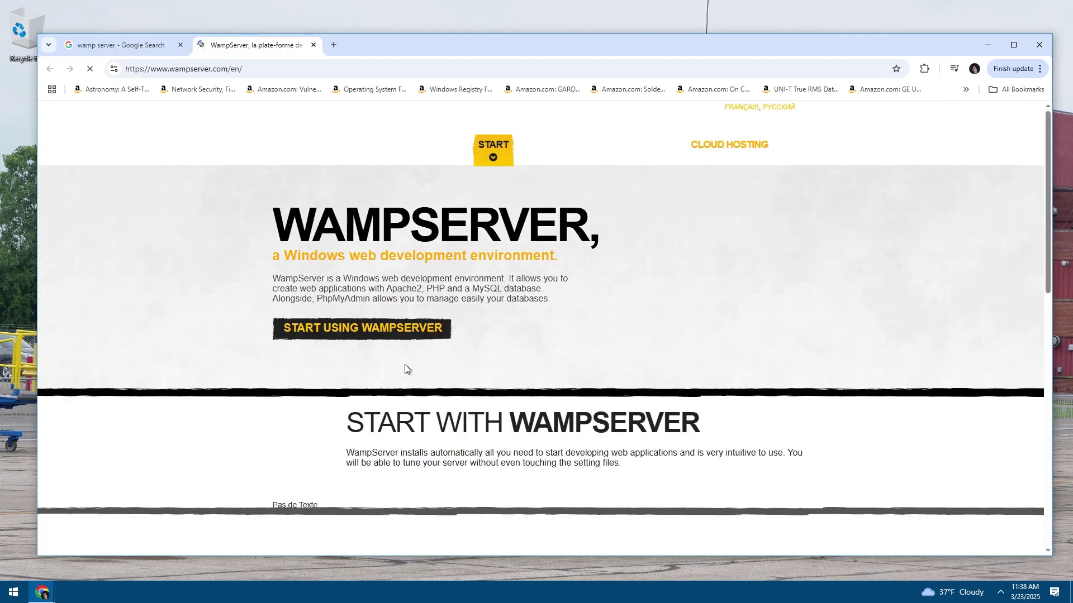
pyautogui.scroll(-10, 491, 366)
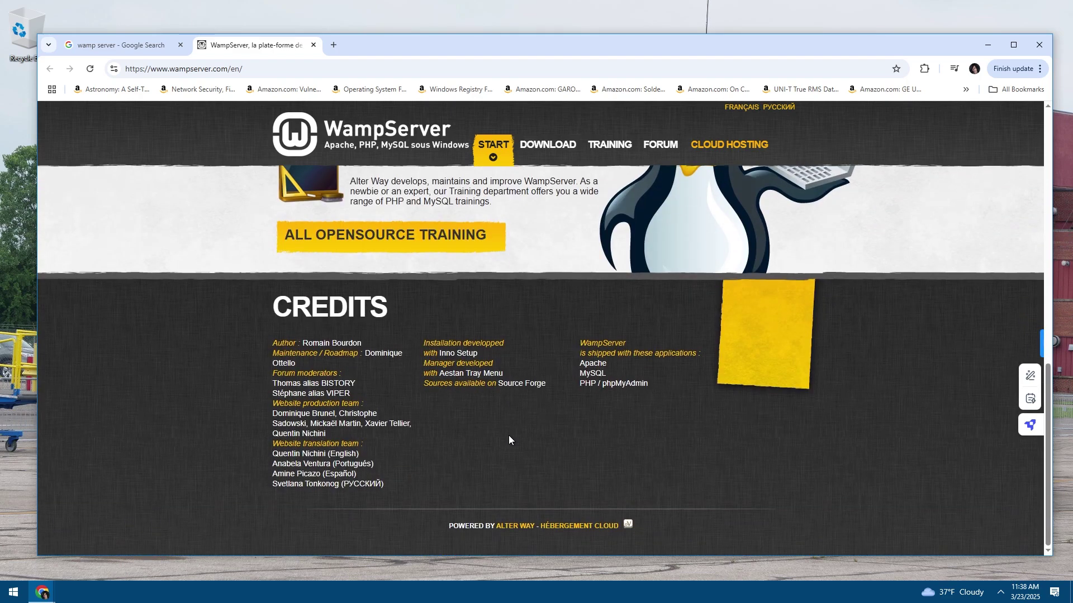
pyautogui.scroll(10, 509, 435)
pyautogui.scroll(-10, 501, 428)
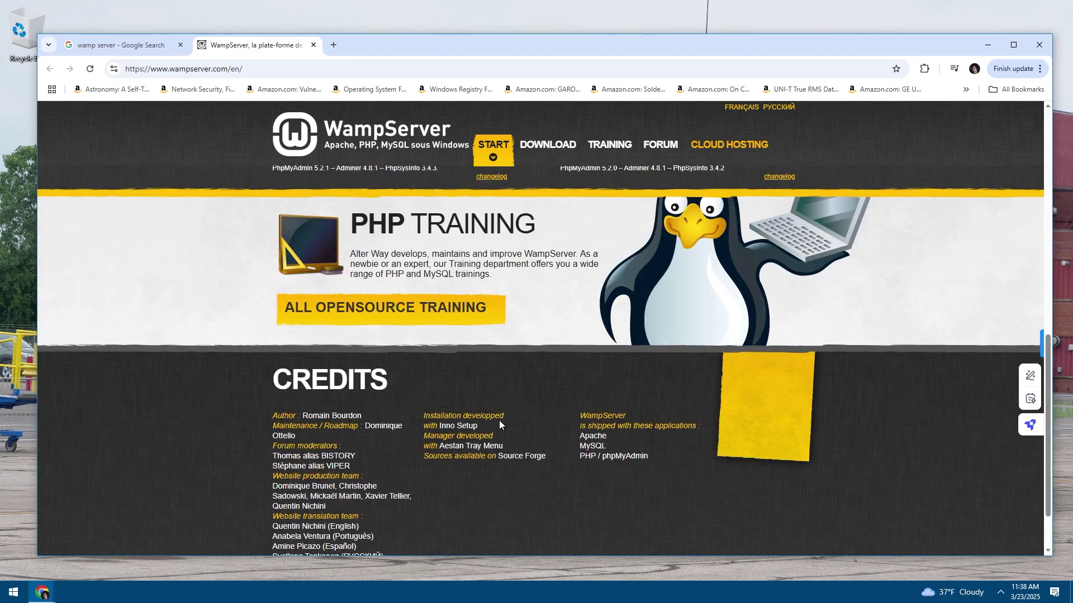
pyautogui.scroll(10, 494, 405)
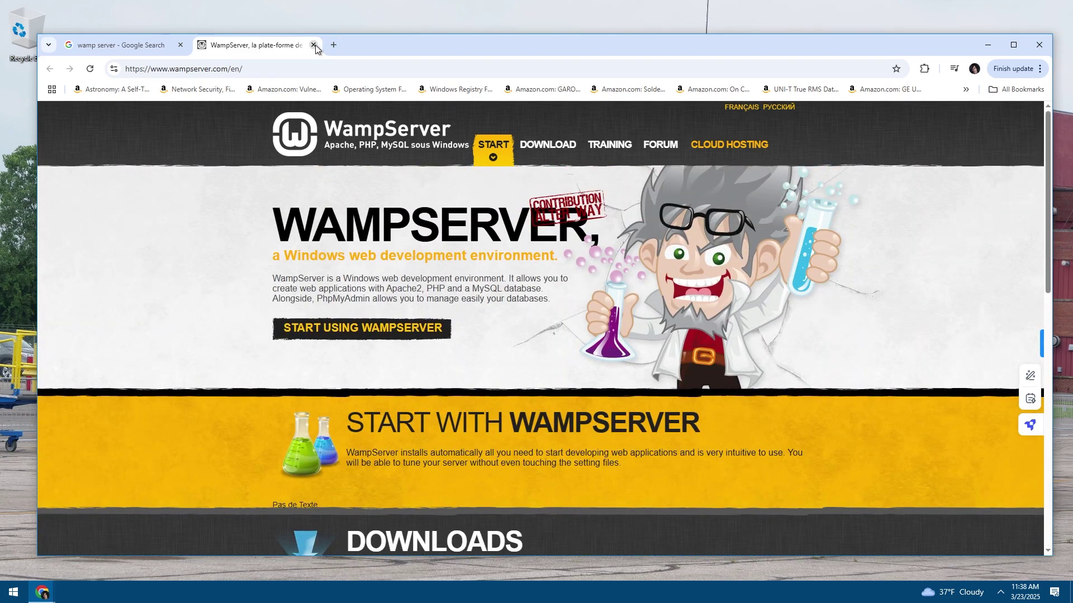
pyautogui.click(314, 45)
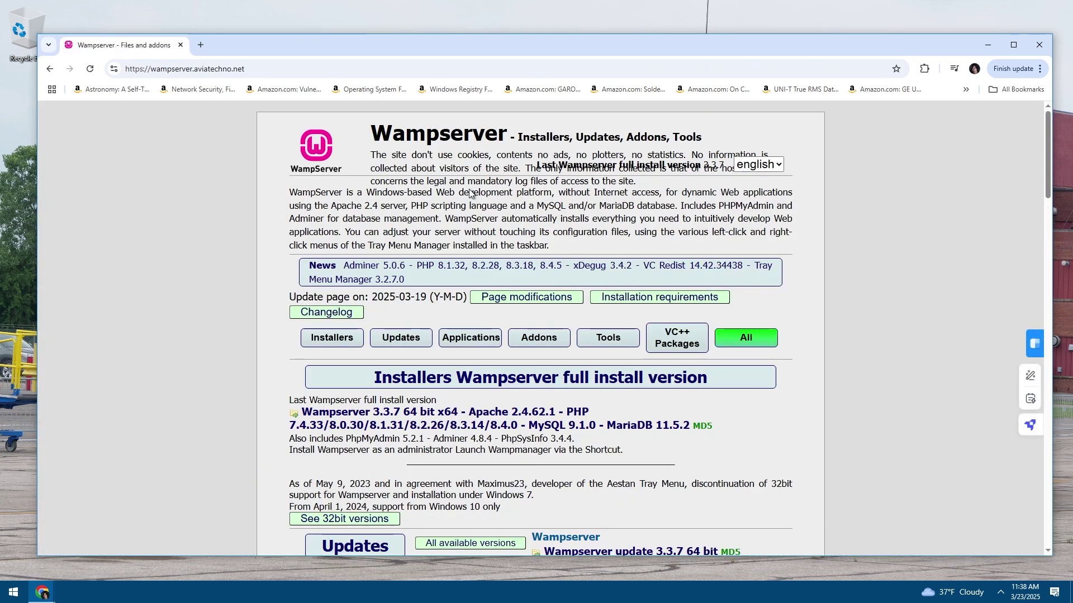
# Read through the Files and addons page's intro and its 32-bit notice
pyautogui.tripleClick(478, 231)
pyautogui.click(478, 236)
pyautogui.scroll(-3, 478, 236)
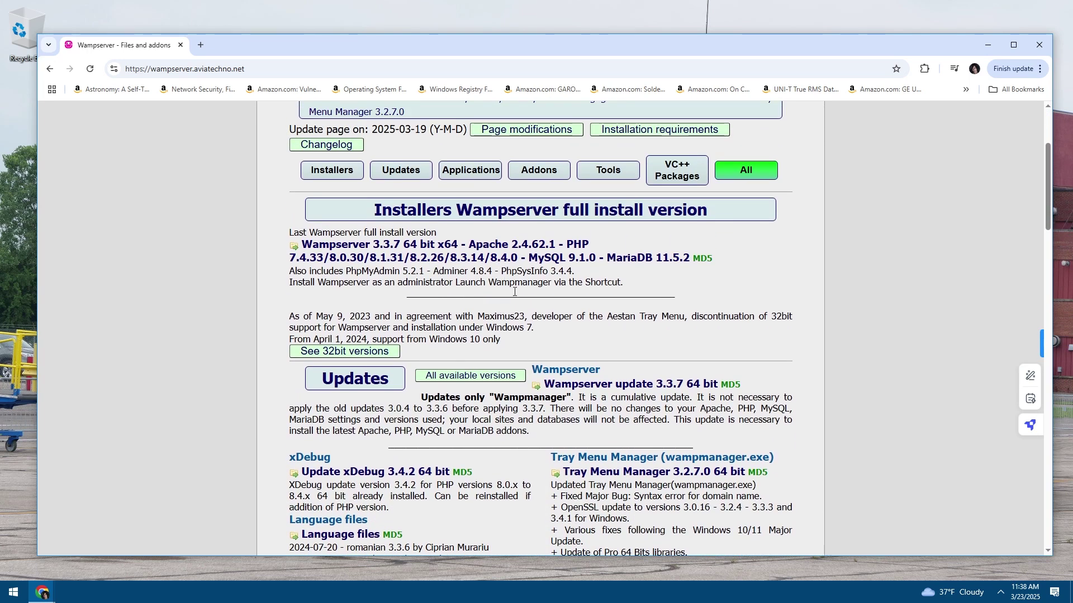
pyautogui.scroll(-1, 515, 291)
pyautogui.moveTo(393, 271); pyautogui.dragTo(370, 283)
pyautogui.click(369, 285)
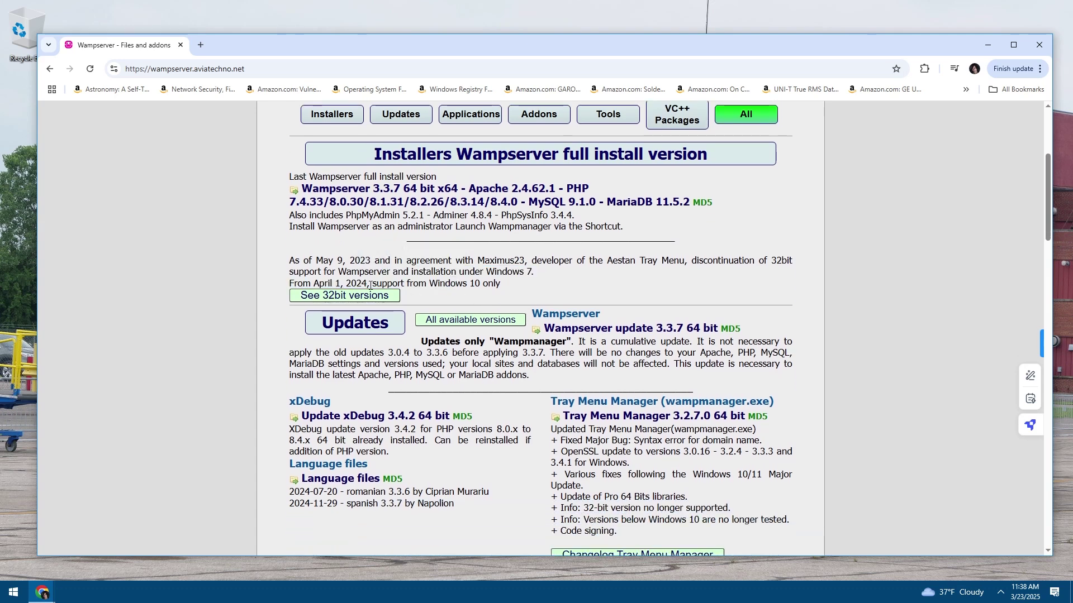
pyautogui.scroll(-4, 553, 291)
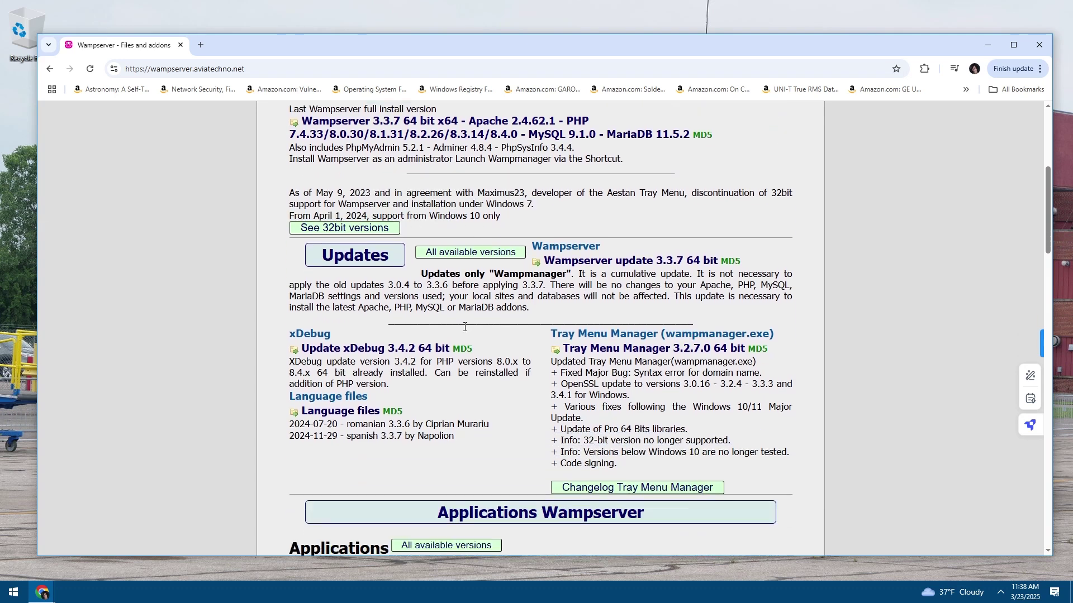
pyautogui.scroll(3, 553, 291)
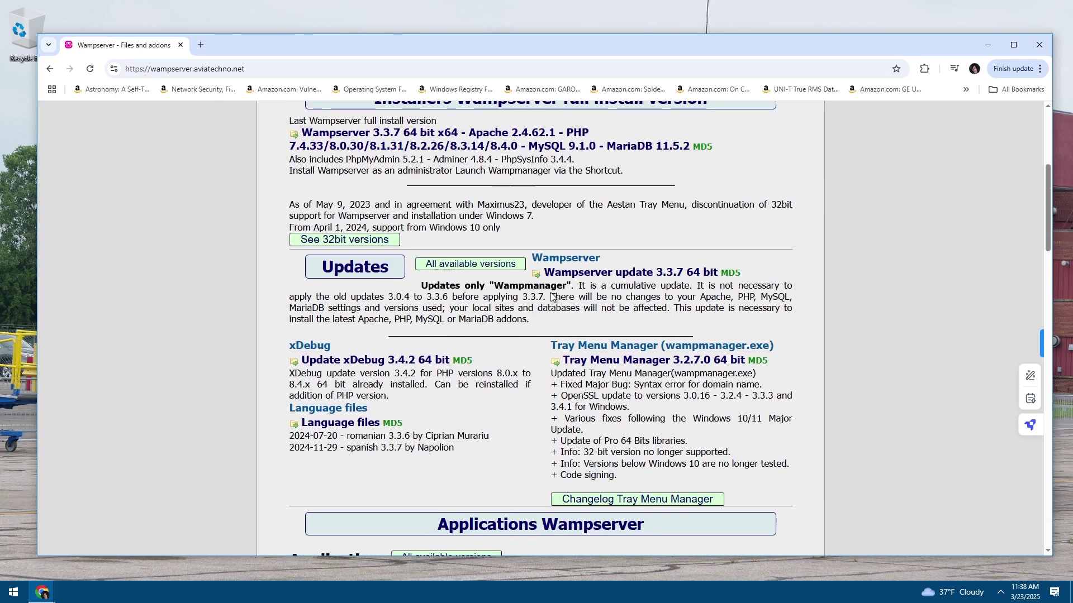
pyautogui.scroll(2, 548, 299)
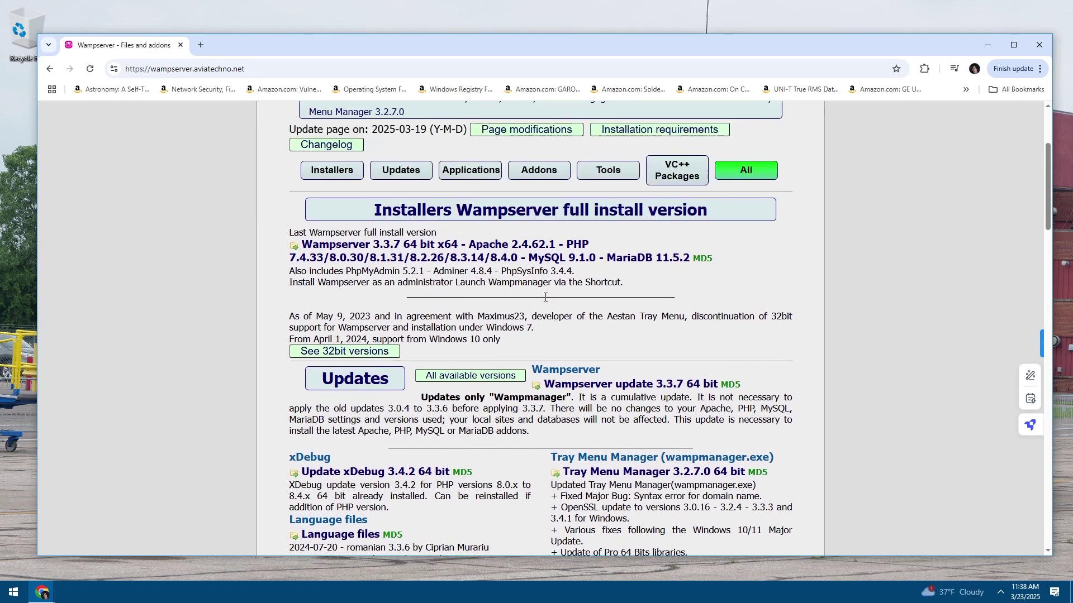
pyautogui.scroll(-5, 546, 297)
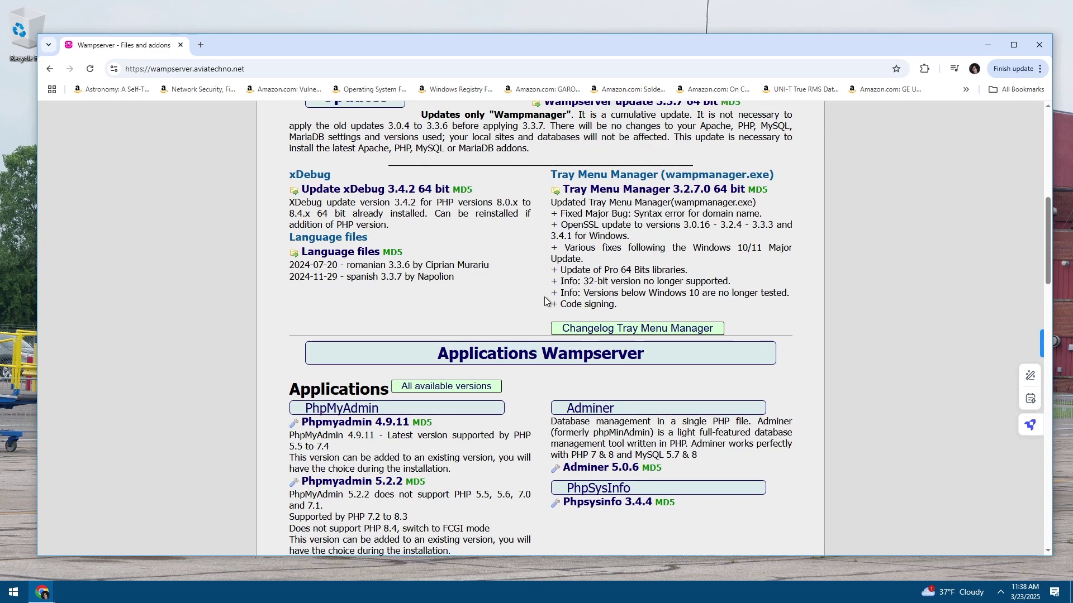
pyautogui.scroll(4, 545, 297)
# Show the 32-bit versions, go back, and scroll to the Visual C++ Redistributable Packages
pyautogui.click(335, 296)
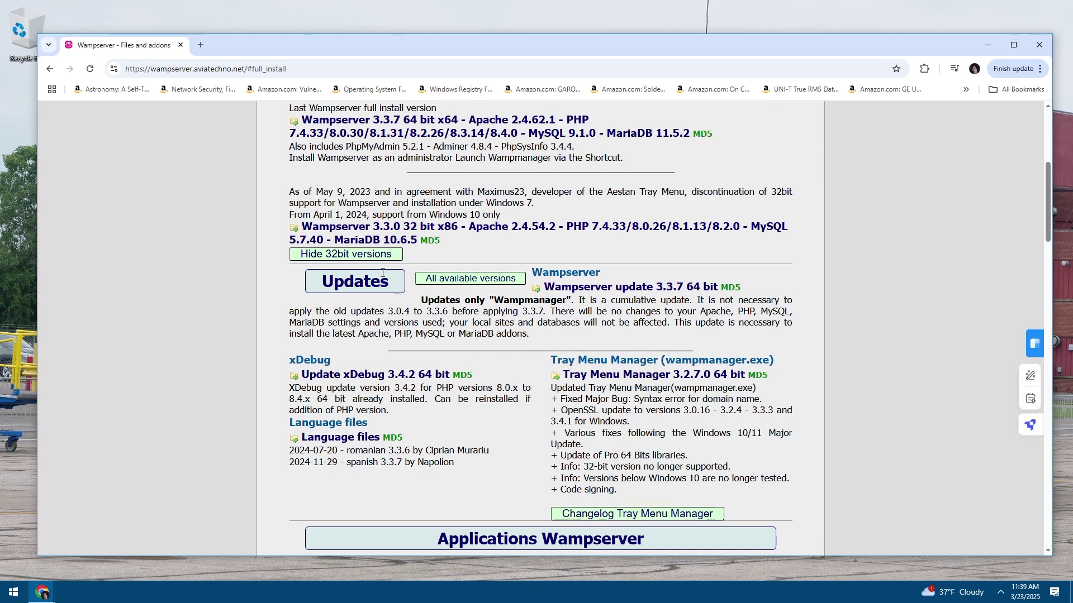
pyautogui.scroll(-7, 382, 274)
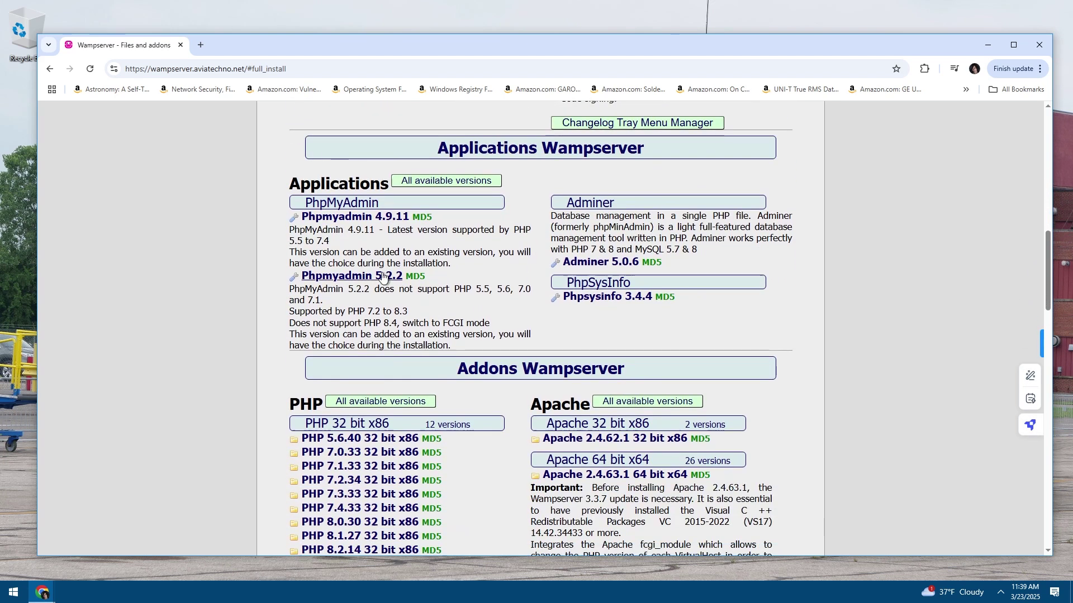
pyautogui.scroll(-1, 383, 276)
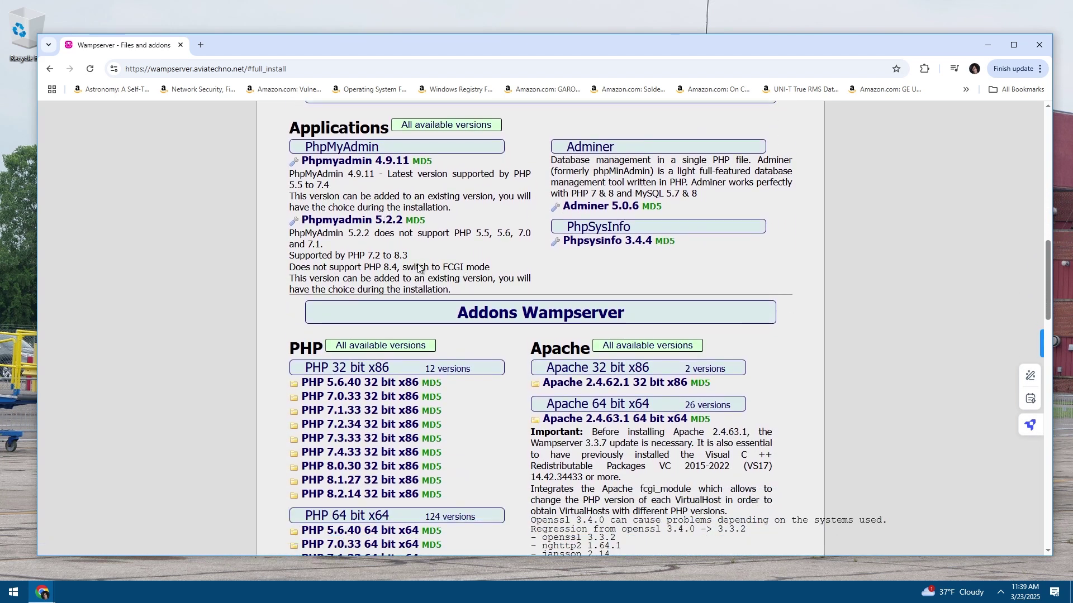
pyautogui.hotkey('alt', 'Left')
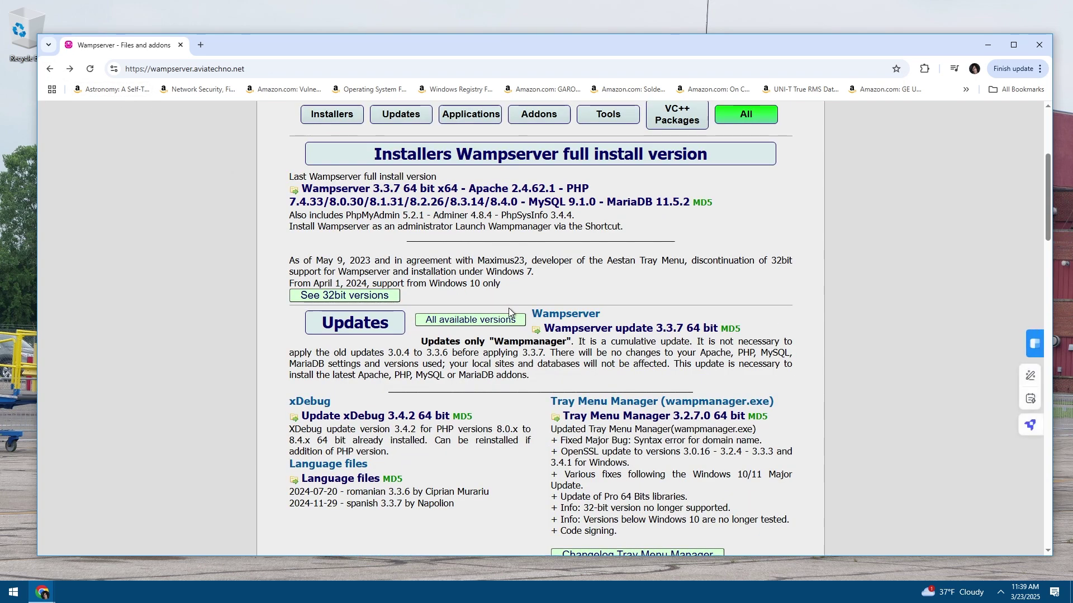
pyautogui.scroll(-4, 509, 310)
pyautogui.scroll(2, 551, 360)
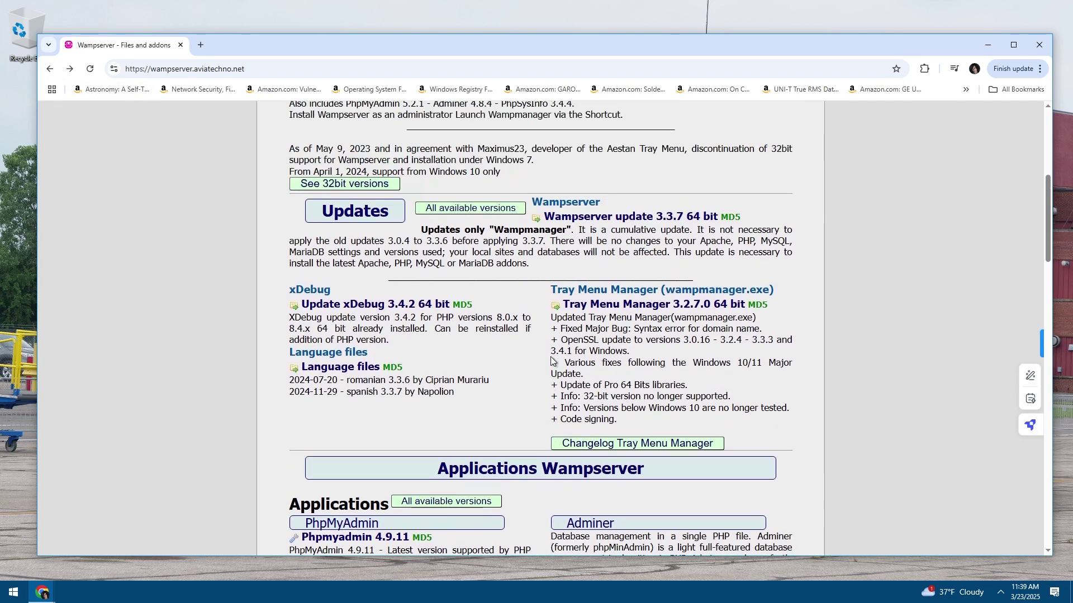
pyautogui.scroll(-7, 551, 360)
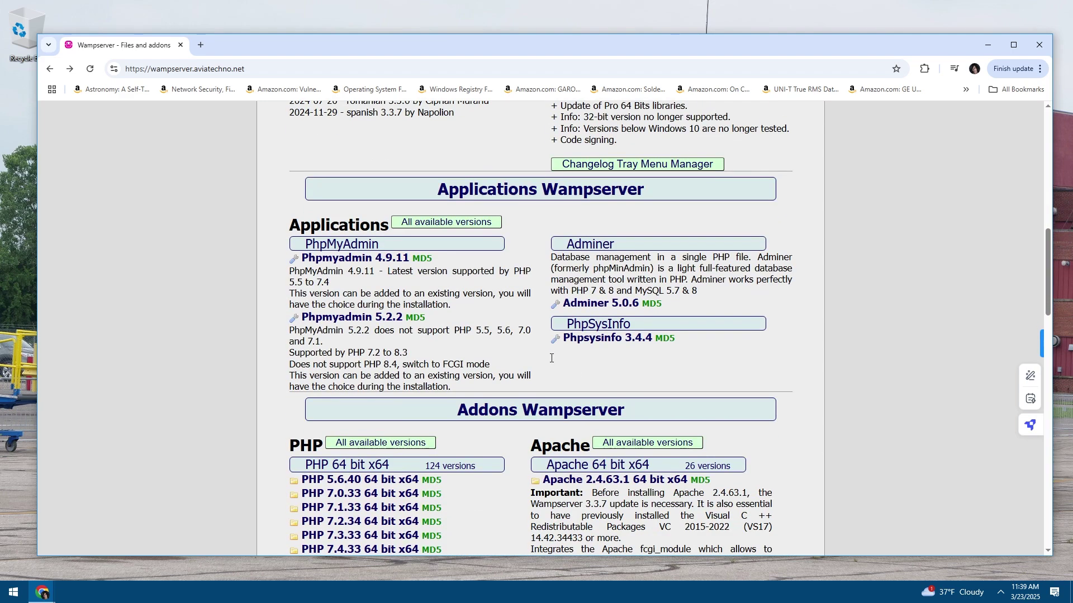
pyautogui.scroll(-14, 551, 360)
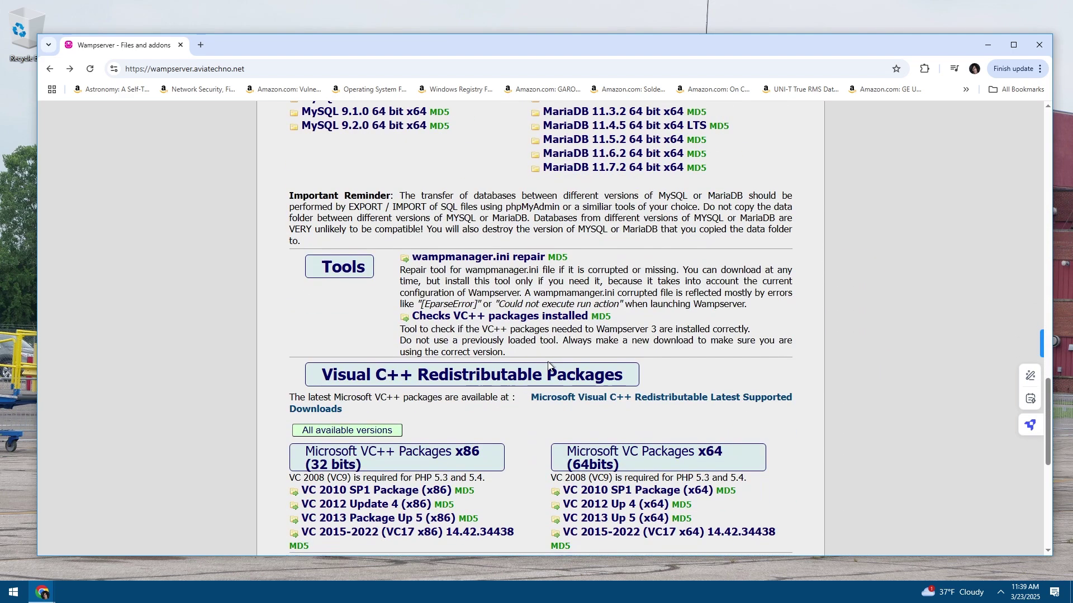
pyautogui.scroll(2, 549, 366)
pyautogui.scroll(-2, 550, 366)
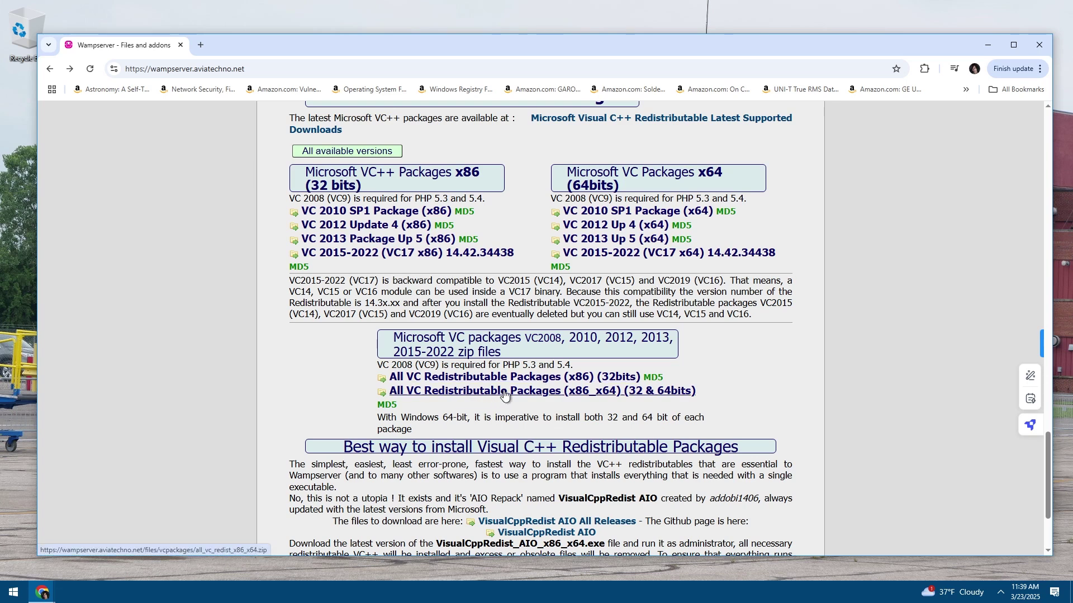
pyautogui.scroll(-2, 504, 395)
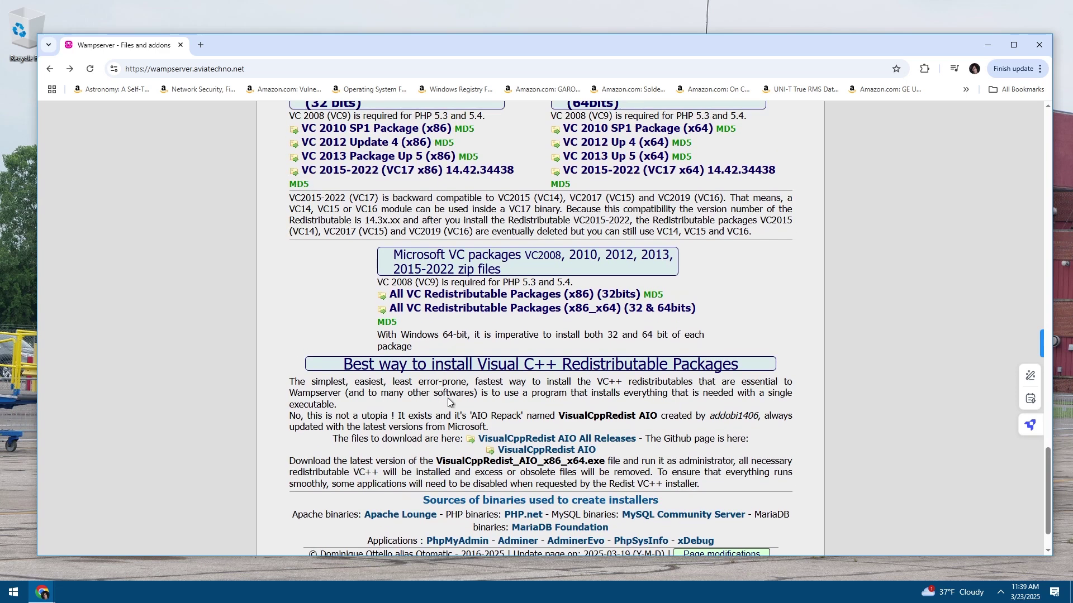
pyautogui.tripleClick(406, 428)
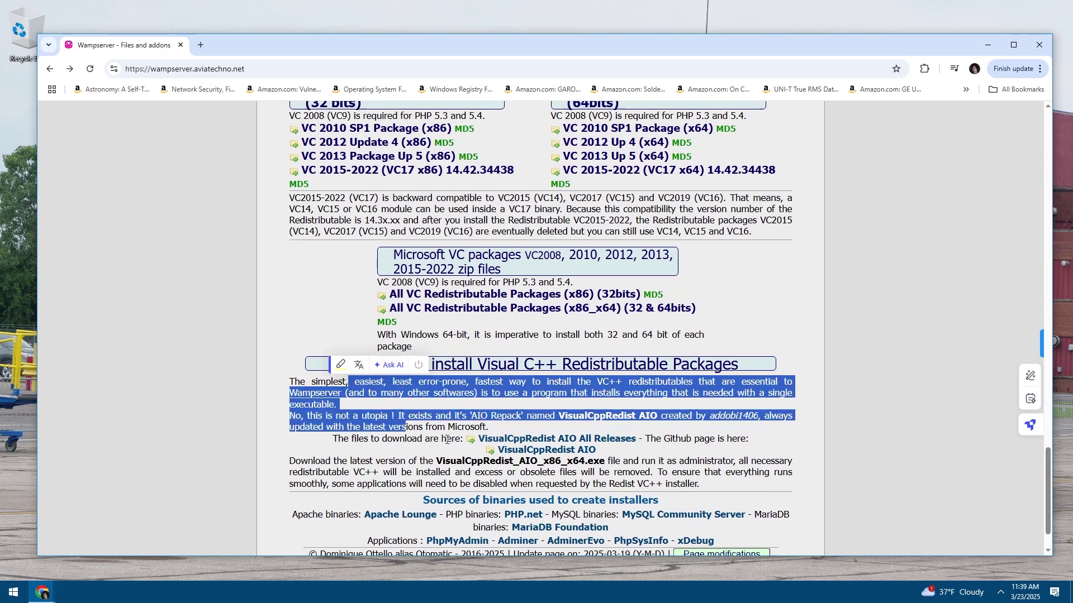
pyautogui.click(406, 429)
pyautogui.moveTo(424, 441); pyautogui.dragTo(376, 393)
pyautogui.click(424, 427)
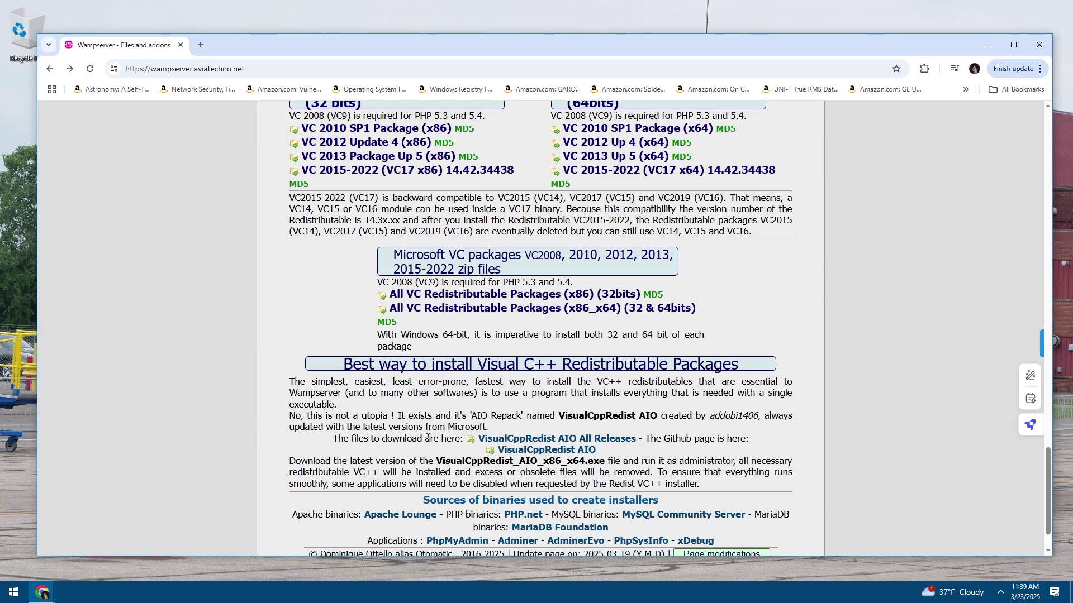
pyautogui.scroll(1, 427, 438)
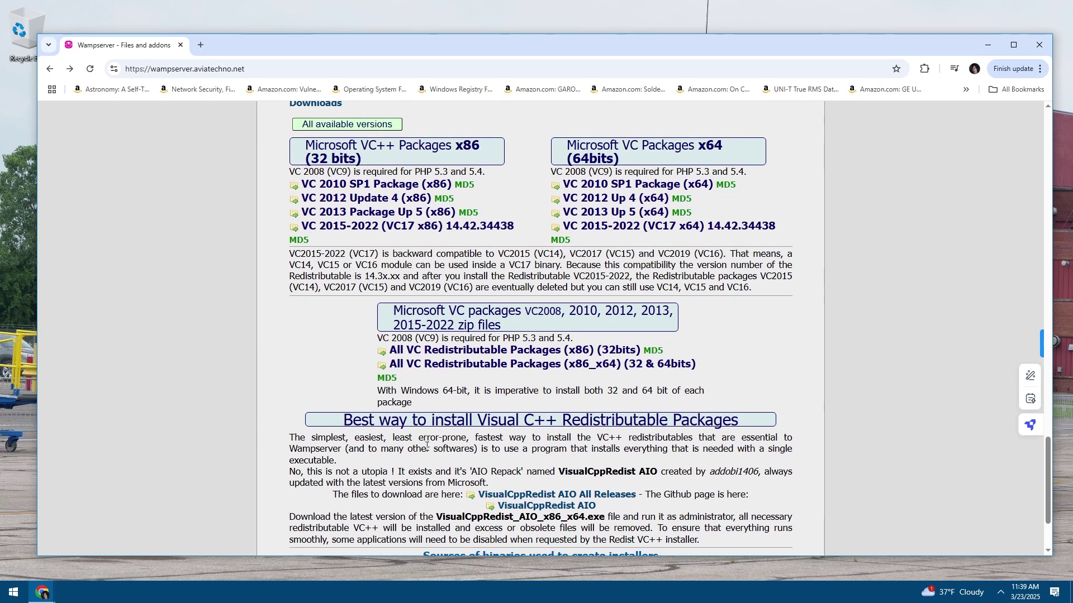
pyautogui.moveTo(471, 452); pyautogui.dragTo(290, 437)
pyautogui.click(479, 446)
pyautogui.moveTo(532, 392); pyautogui.dragTo(415, 392)
pyautogui.click(496, 388)
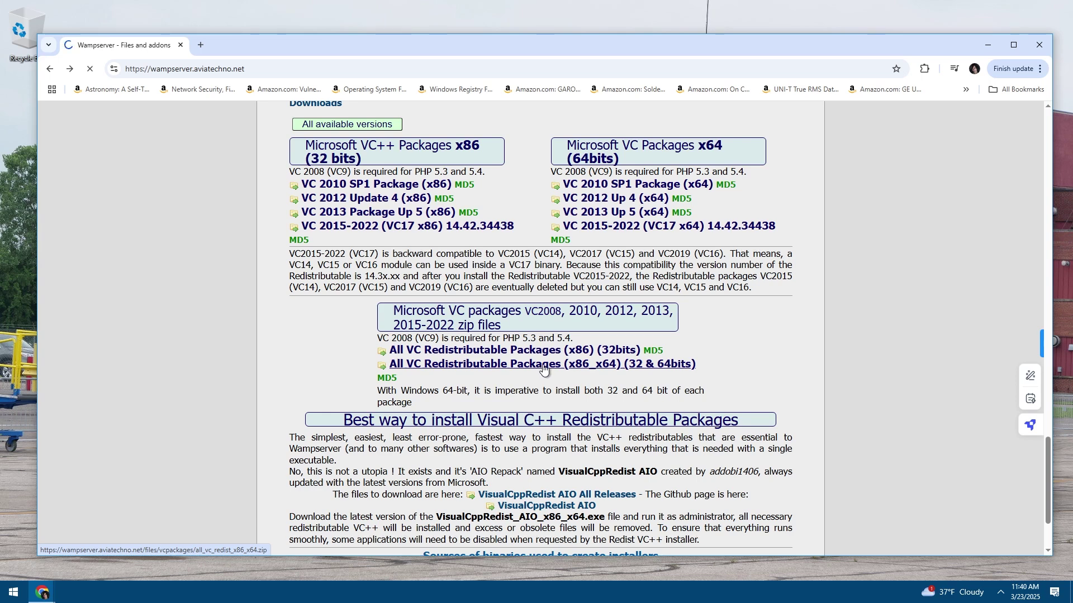
pyautogui.click(545, 364)
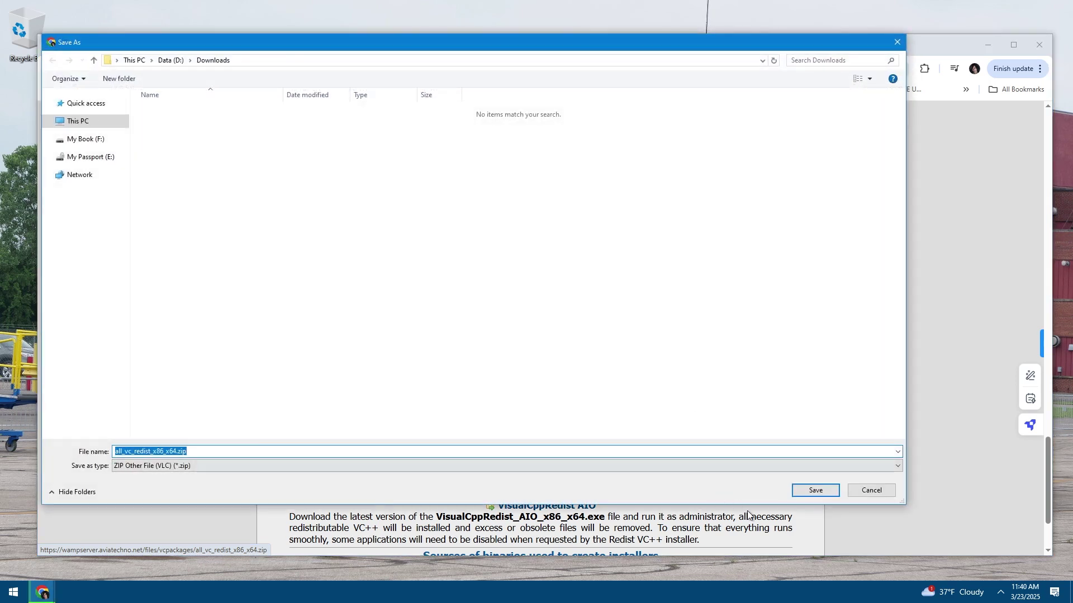
pyautogui.click(815, 490)
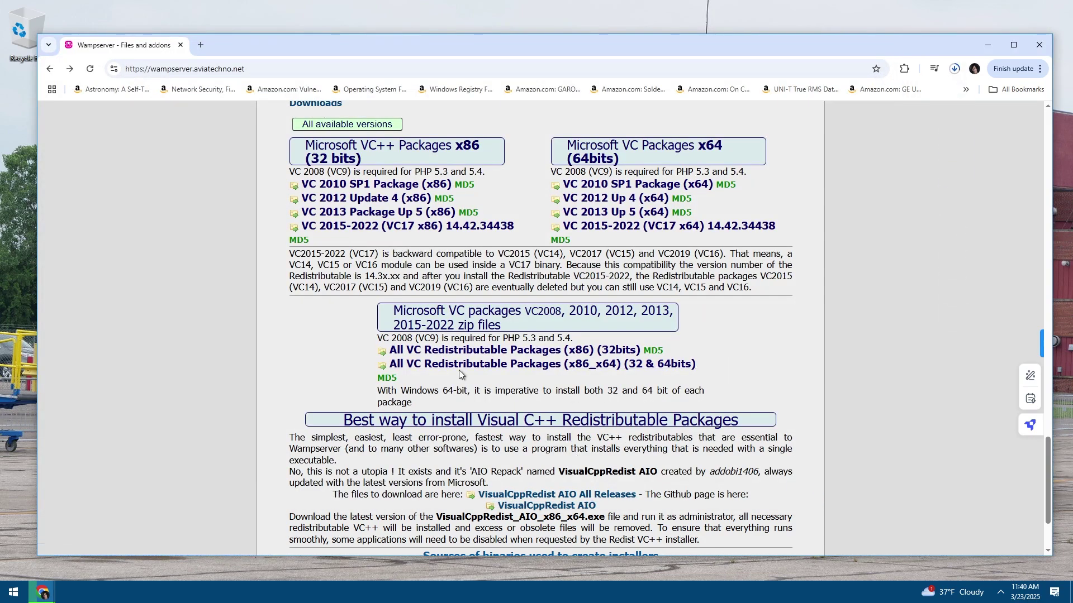
pyautogui.scroll(8, 559, 383)
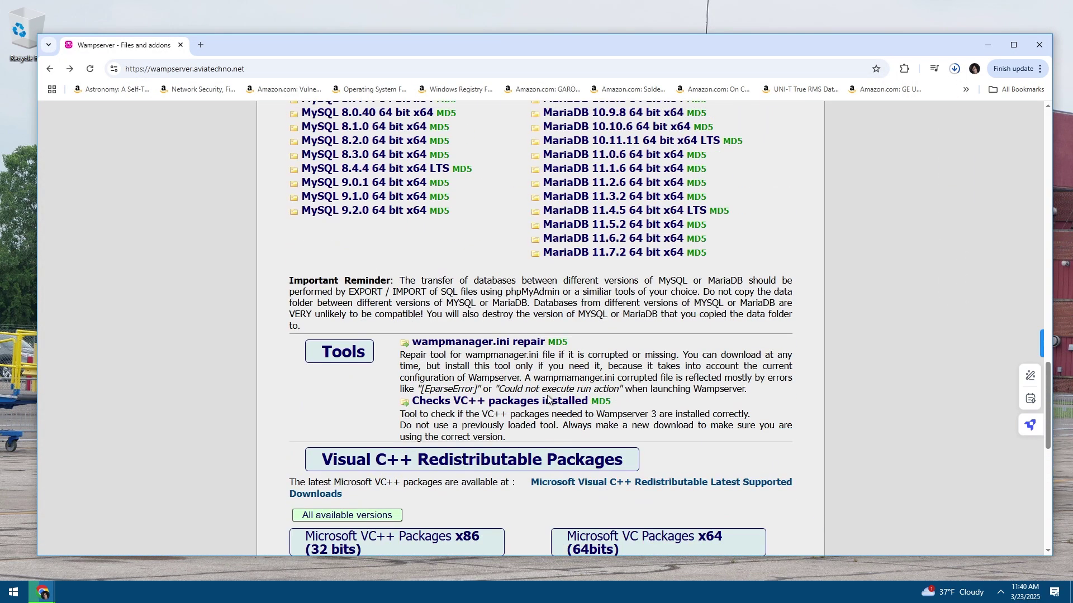
pyautogui.scroll(-2, 539, 408)
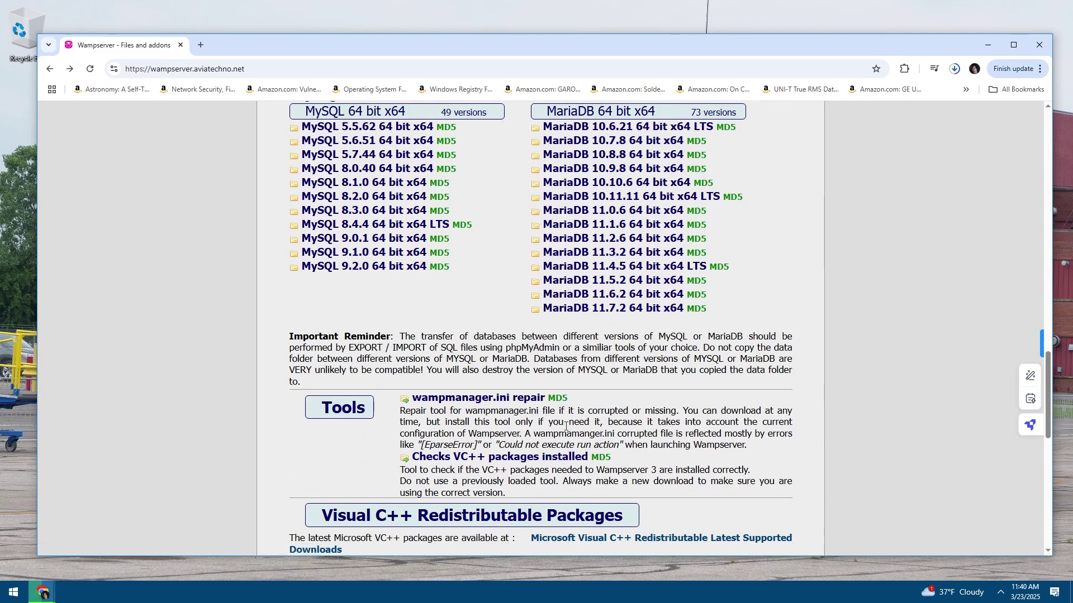
pyautogui.scroll(15, 566, 426)
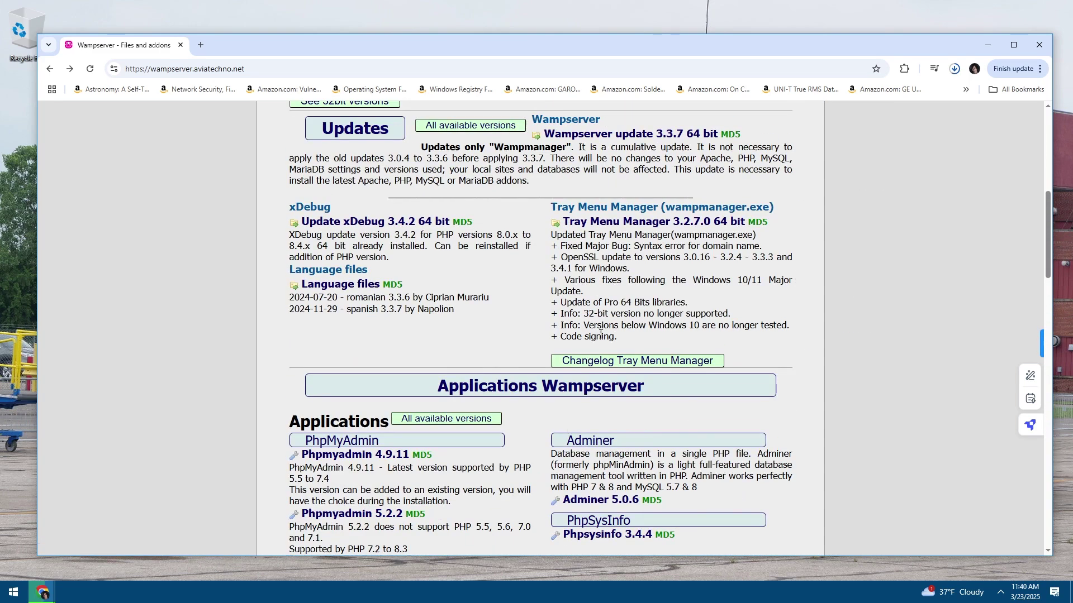
# Let all_vc_redist_x86_x64.zip finish downloading and show it in its Downloads folder
pyautogui.hotkey('ctrl', 'j')
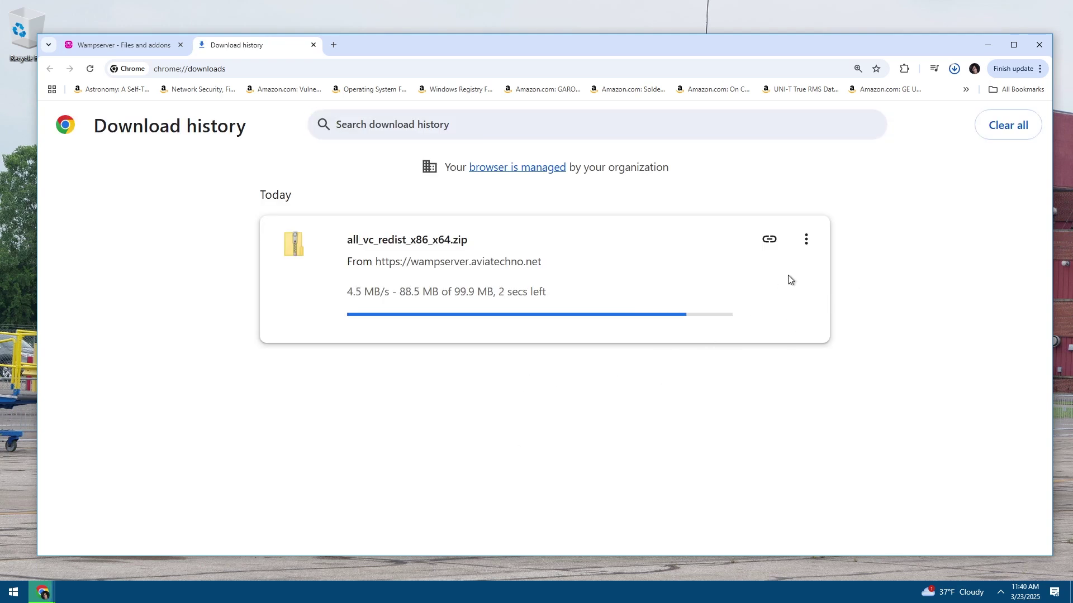
pyautogui.click(806, 239)
pyautogui.click(805, 250)
pyautogui.click(806, 249)
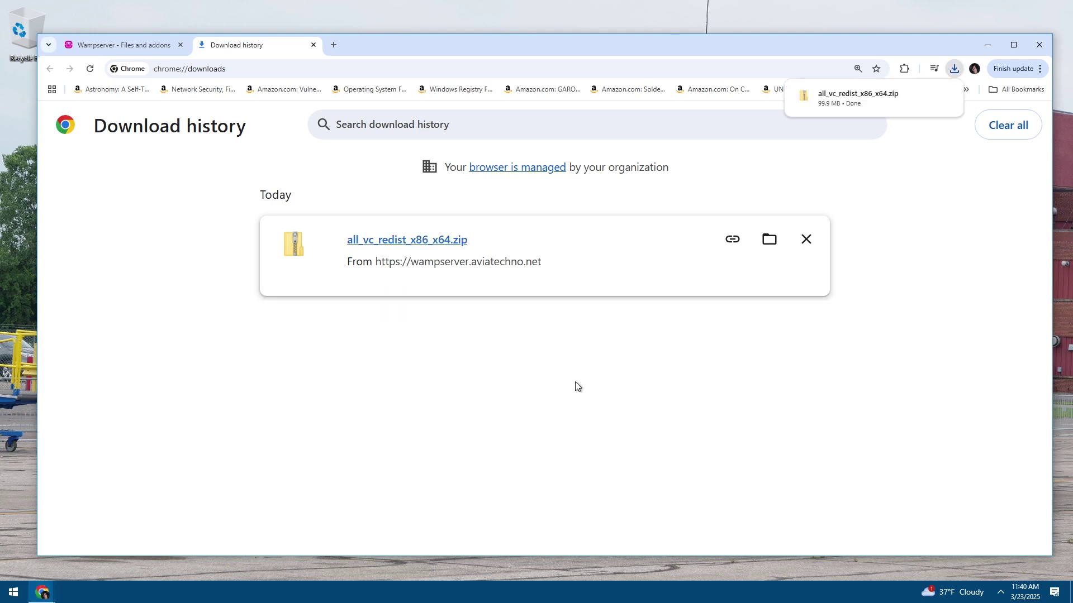
pyautogui.click(769, 239)
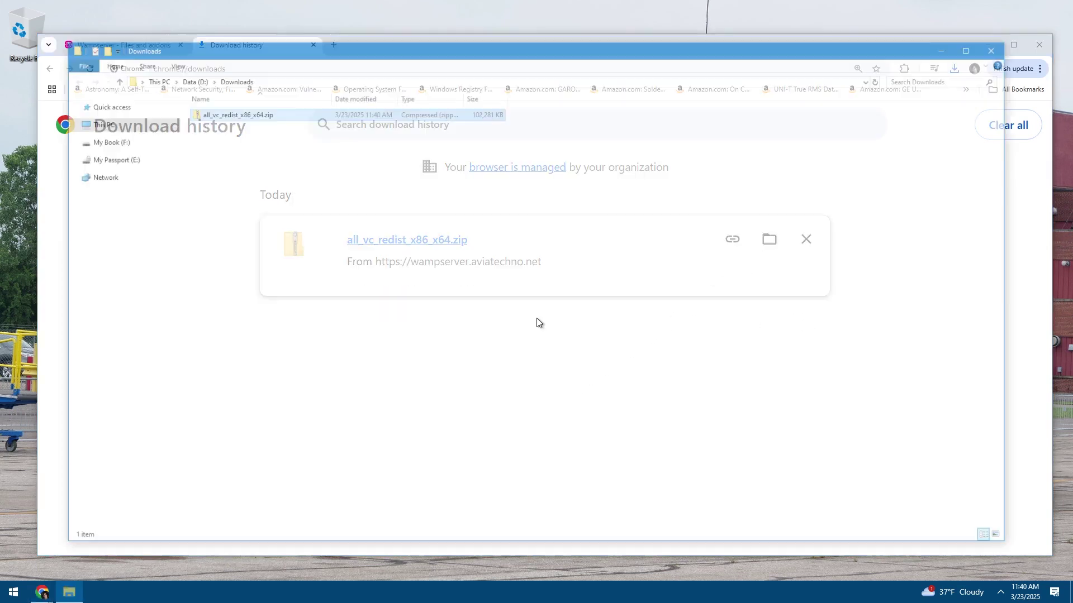
# Clear Chrome's download history and close its tab
pyautogui.click(1018, 276)
pyautogui.click(1021, 125)
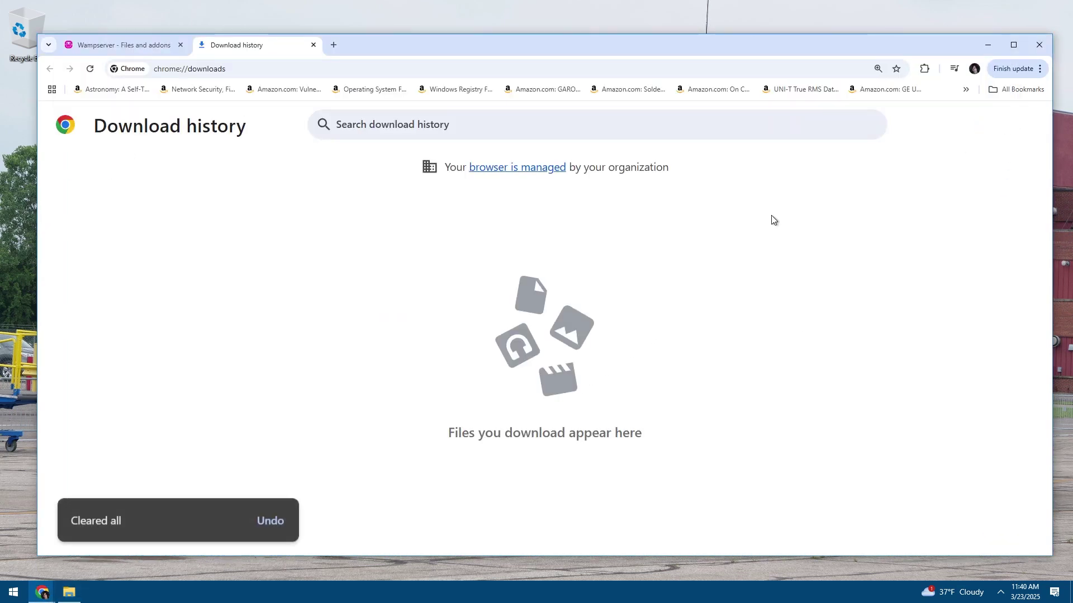
pyautogui.hotkey('ctrl', 'w')
# Select all_vc_redist_x86_x64.zip in D:\Downloads and start, then cancel, extracting it
pyautogui.click(69, 592)
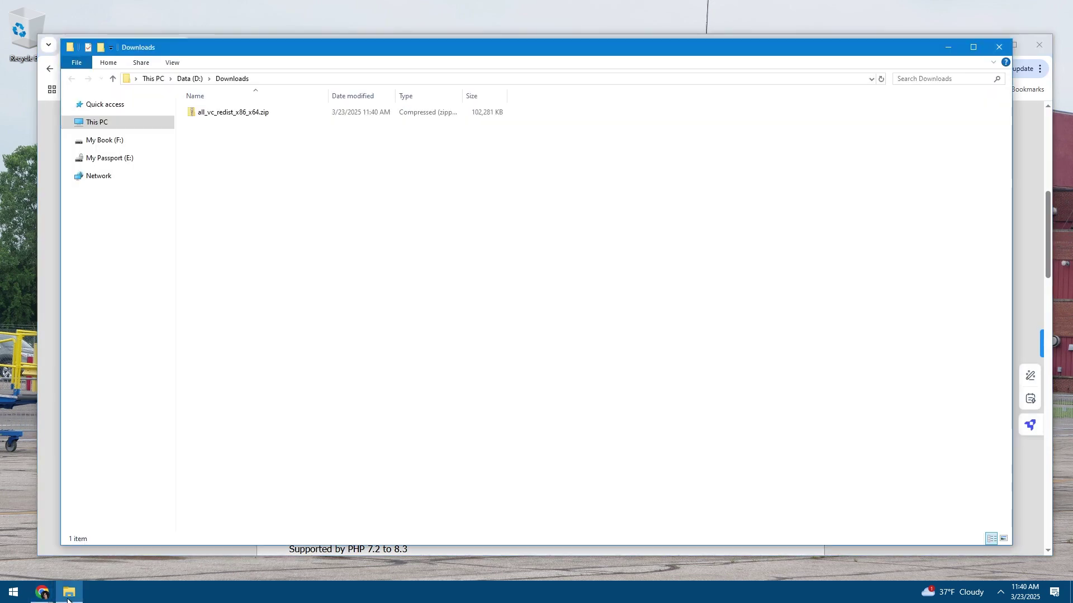
pyautogui.click(216, 117)
pyautogui.rightClick(216, 117)
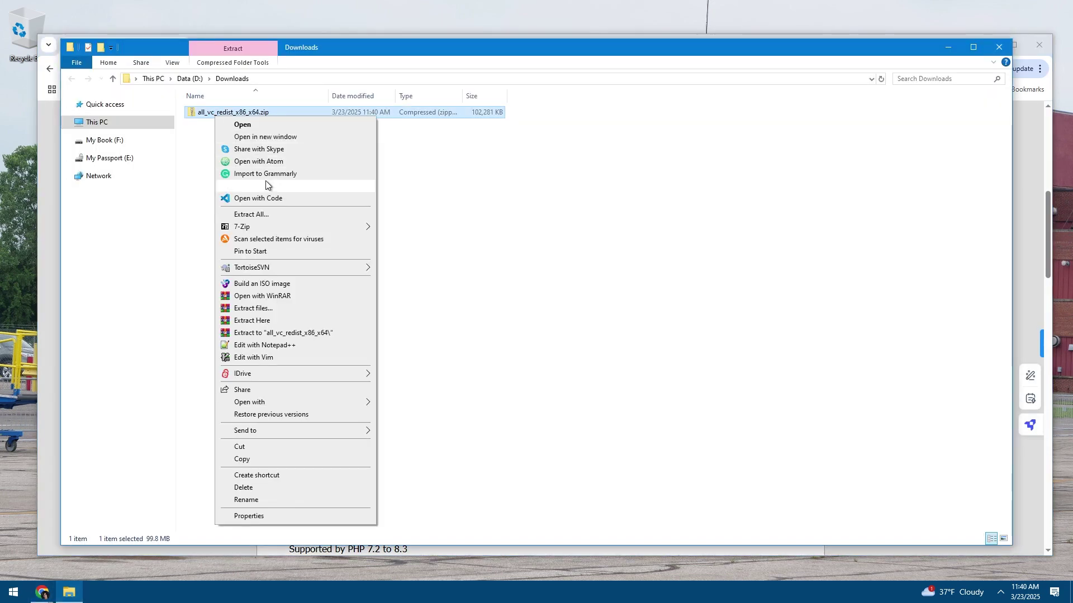
pyautogui.click(266, 216)
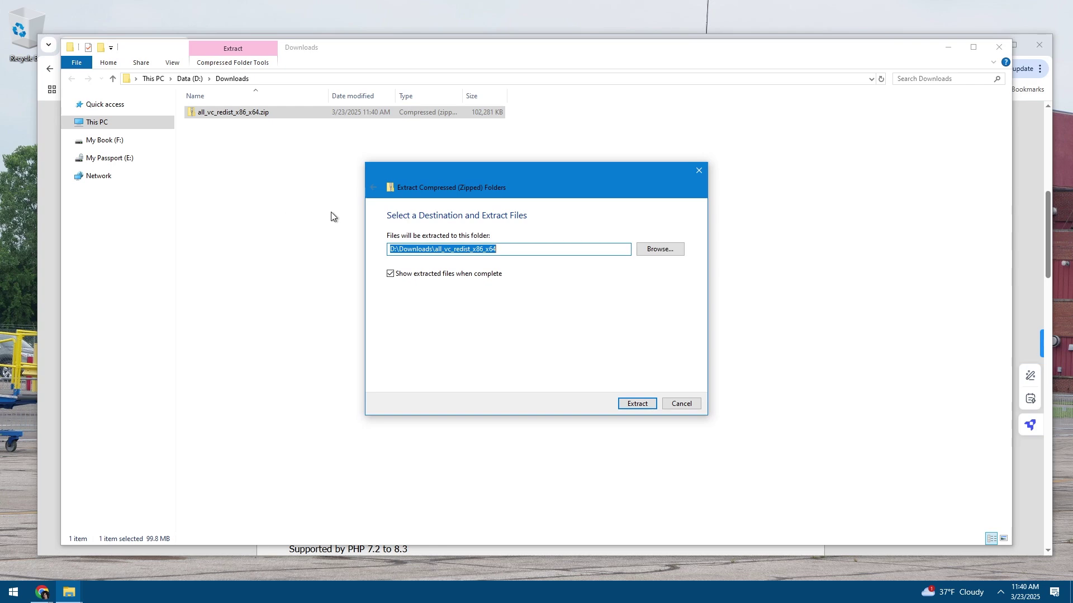
pyautogui.click(698, 170)
# Open the zip in 7-Zip to view its 14 installers, then close 7-Zip
pyautogui.rightClick(251, 119)
pyautogui.moveTo(279, 227)
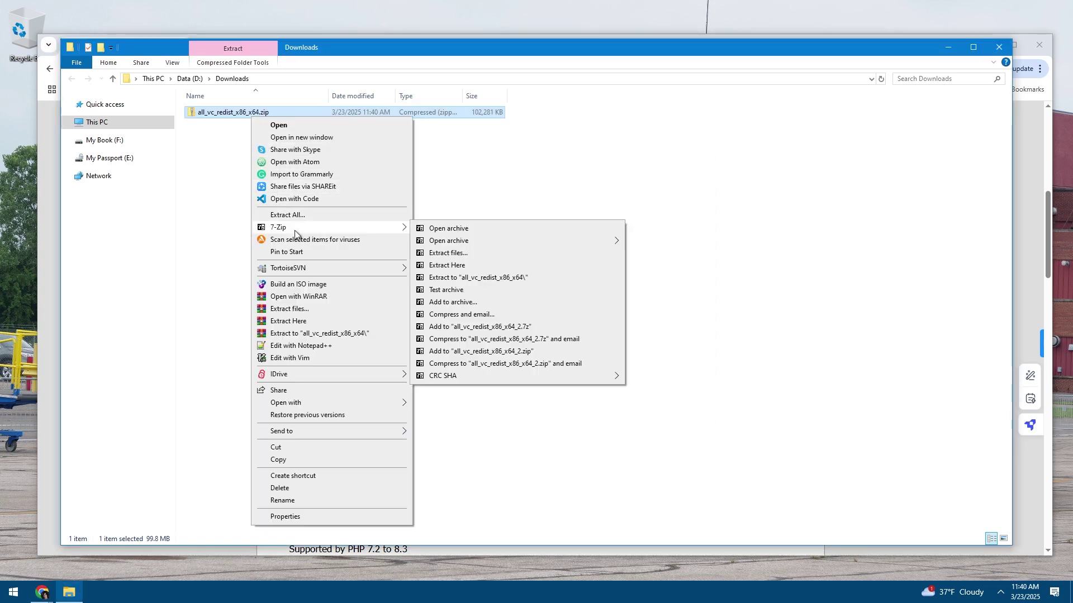
pyautogui.click(441, 228)
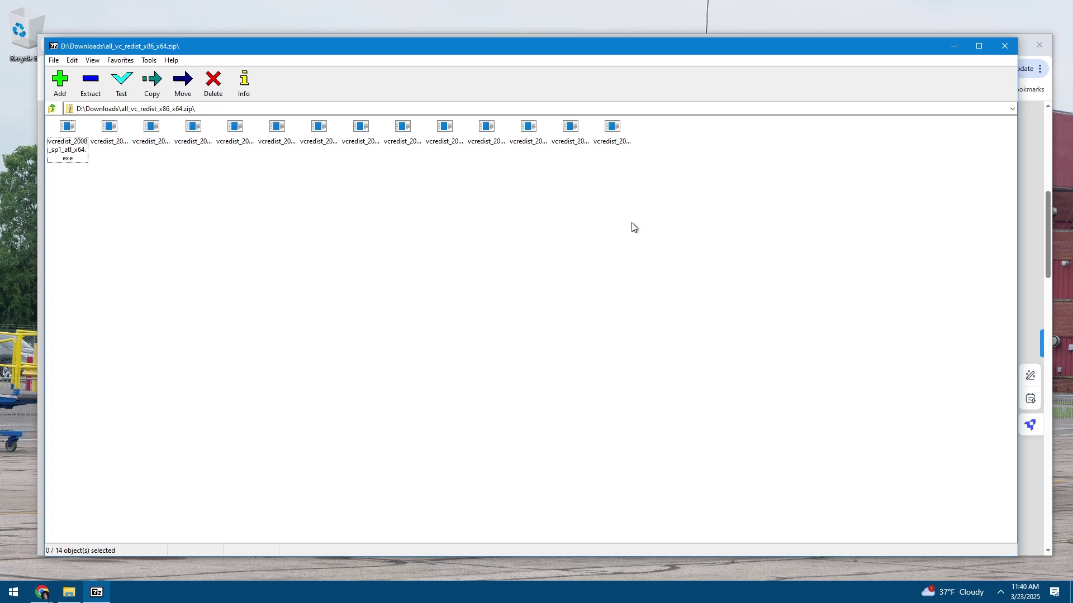
pyautogui.moveTo(632, 224); pyautogui.dragTo(1, 120)
pyautogui.click(413, 228)
pyautogui.rightClick(96, 592)
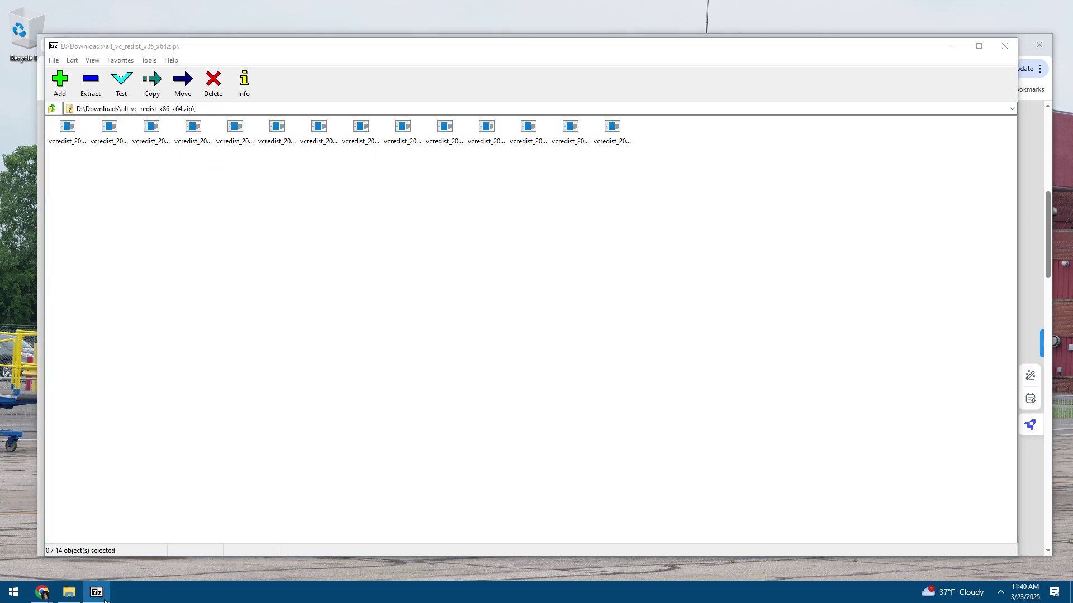
pyautogui.click(90, 568)
# Permanently delete the zip with Shift+Delete and close File Explorer
pyautogui.click(226, 380)
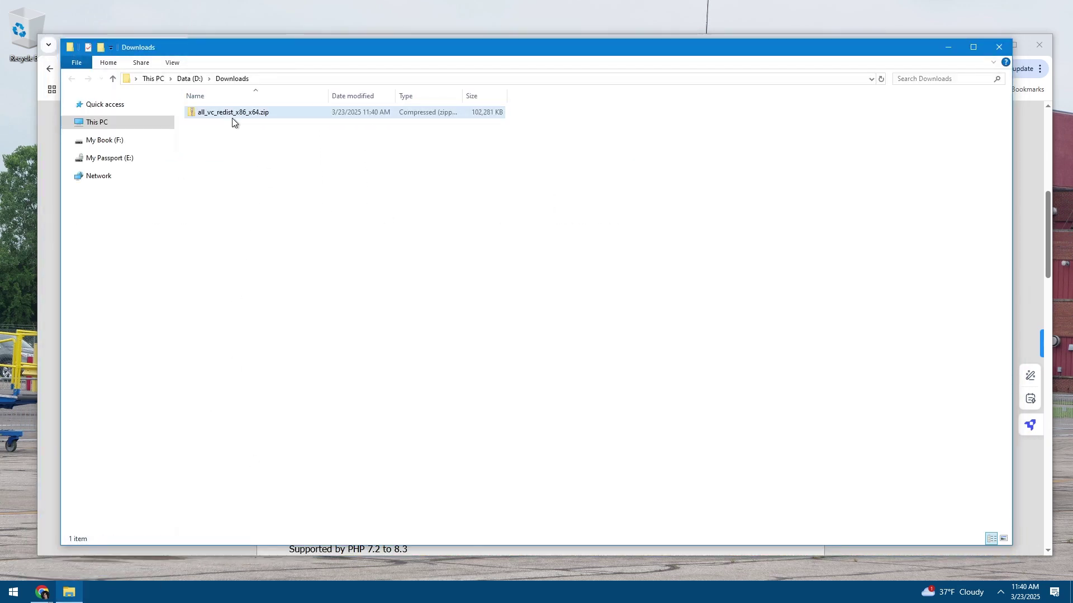
pyautogui.click(254, 113)
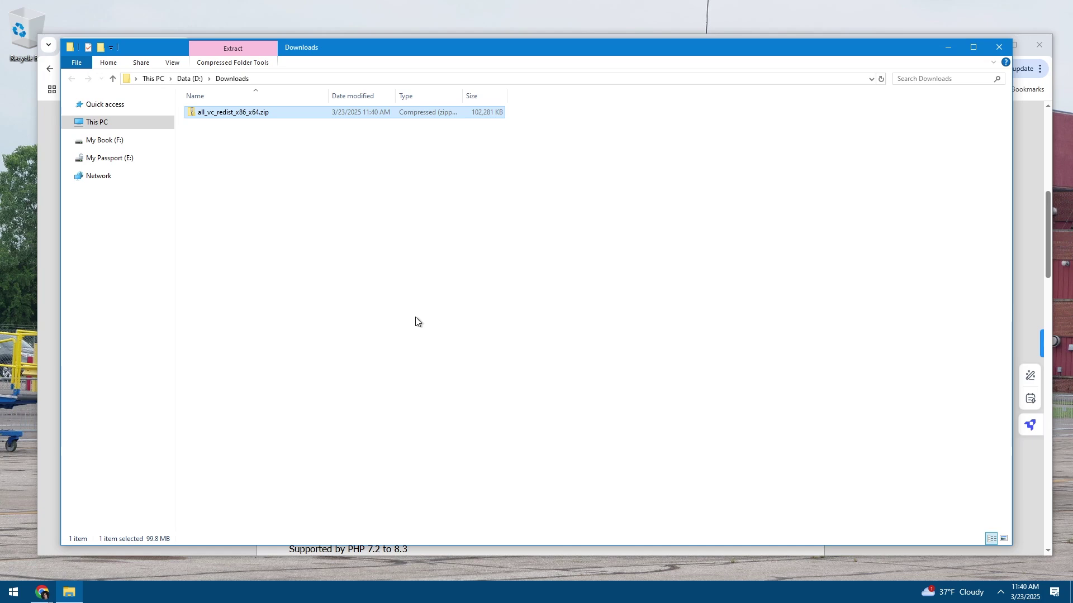
pyautogui.hotkey('shift', 'Delete')
pyautogui.press('Return')
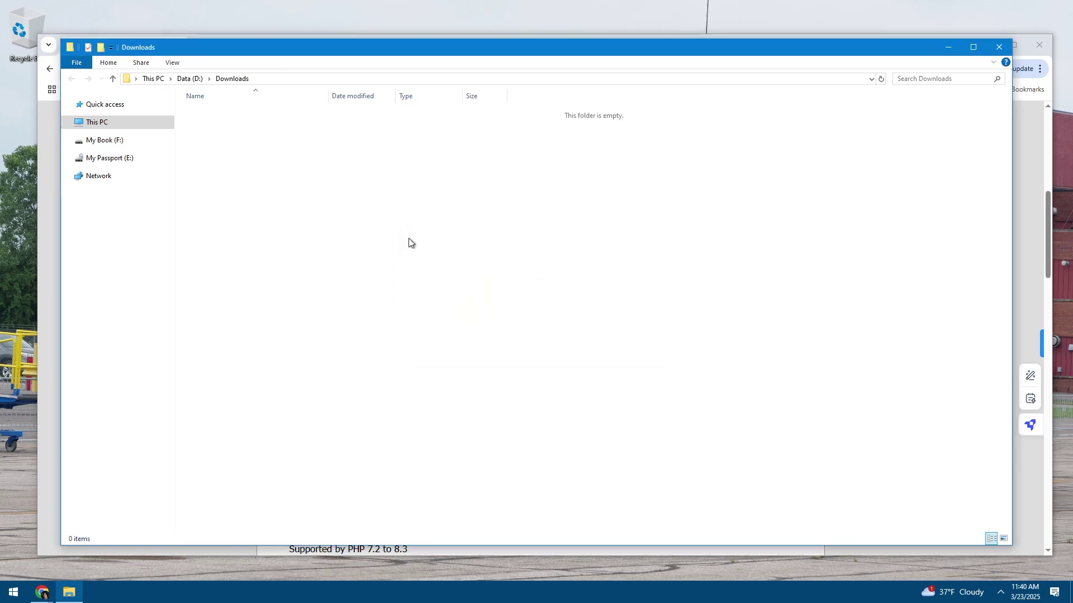
pyautogui.click(70, 599)
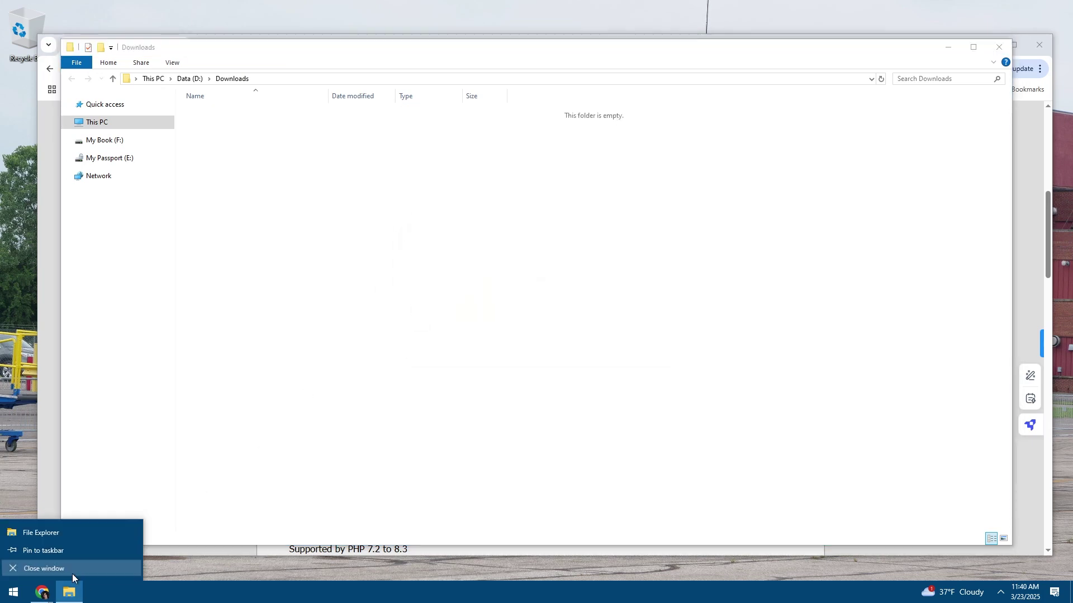
pyautogui.click(72, 574)
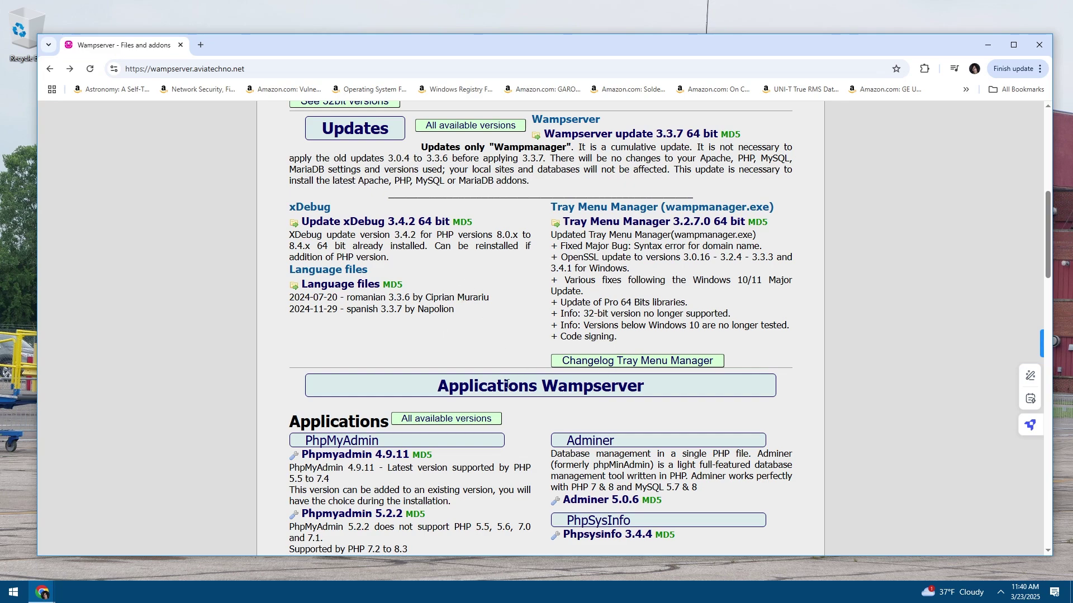
# Save wampserver3.3.7_x64.exe from the Wampserver 3.3.7 64 bit link into Downloads
pyautogui.scroll(4, 511, 402)
pyautogui.scroll(3, 517, 414)
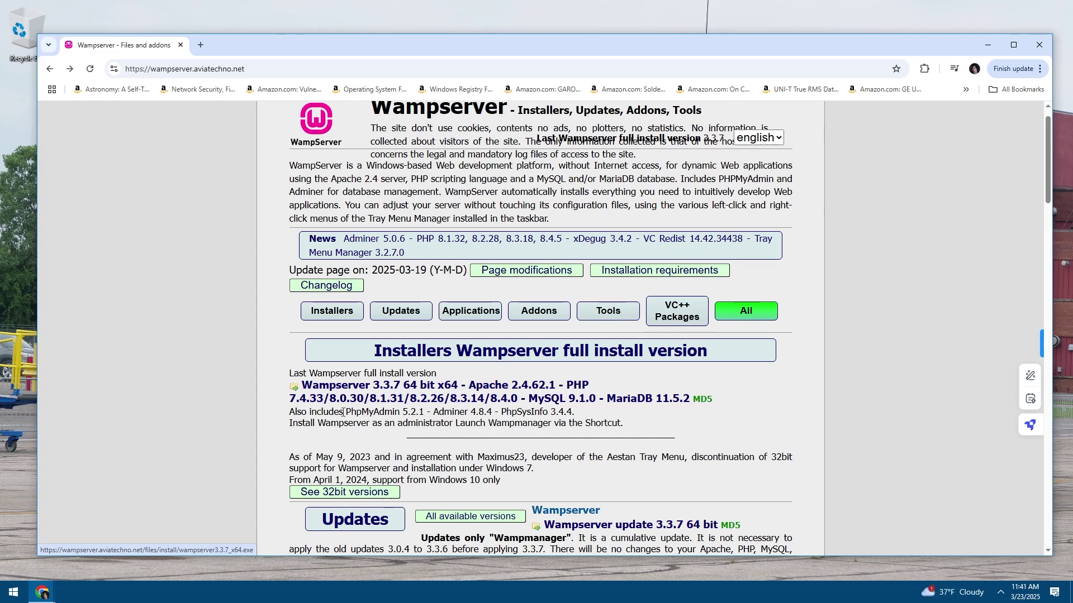
pyautogui.moveTo(325, 423); pyautogui.dragTo(501, 423)
pyautogui.click(482, 421)
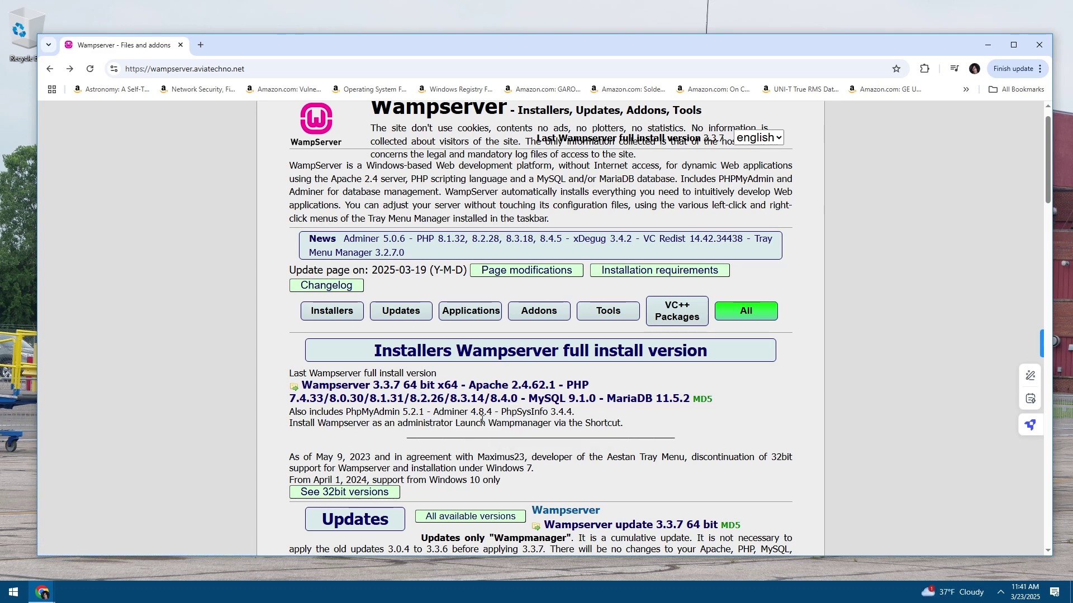
pyautogui.click(393, 386)
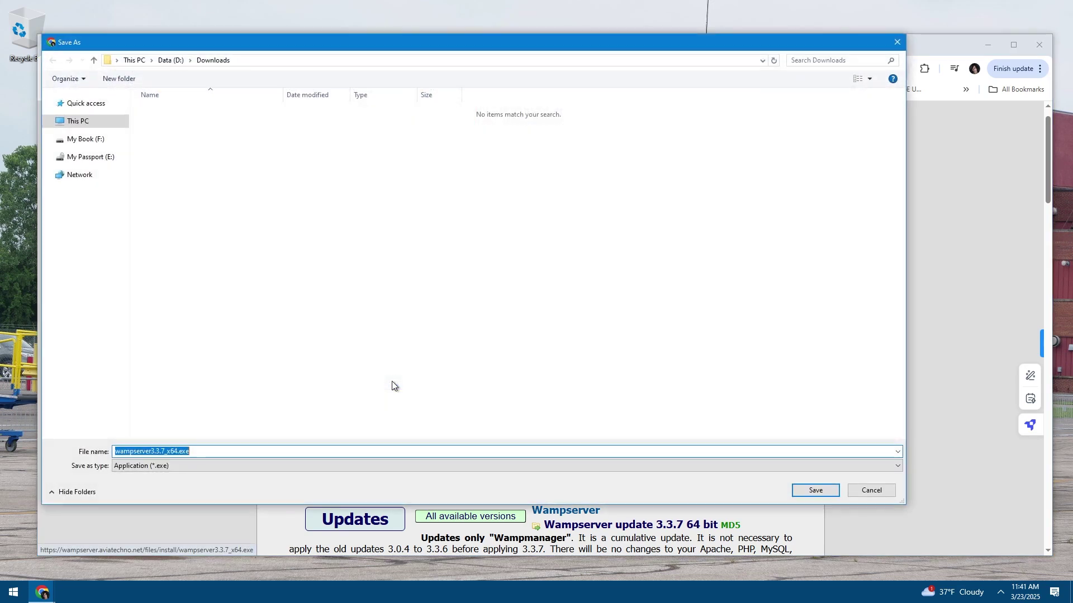
pyautogui.click(809, 495)
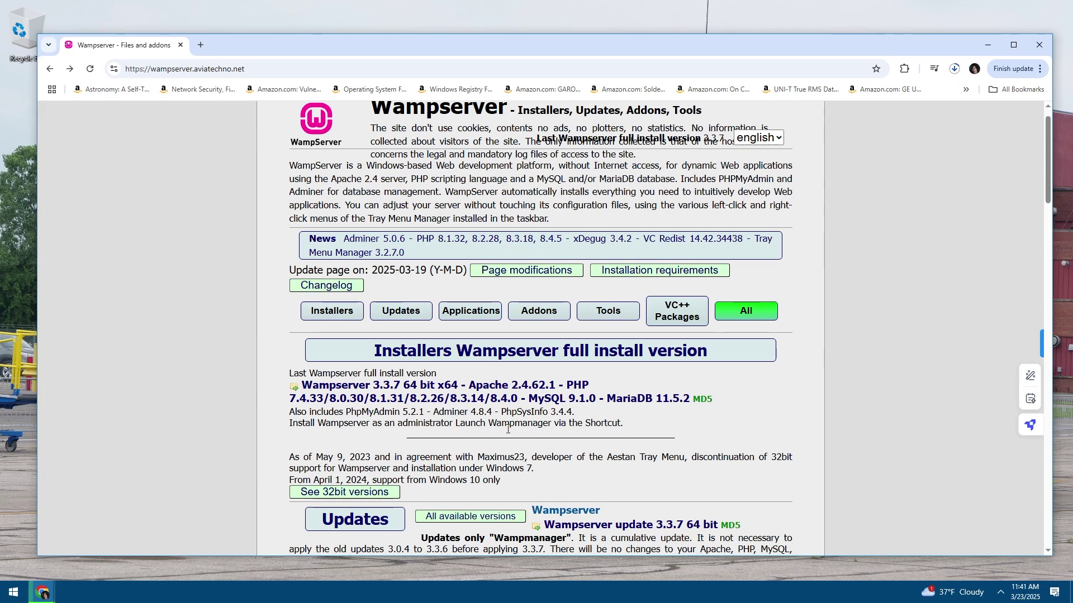
# Check the installer in Chrome's full download history, clear its entries, and return to the Wampserver page
pyautogui.scroll(1, 524, 447)
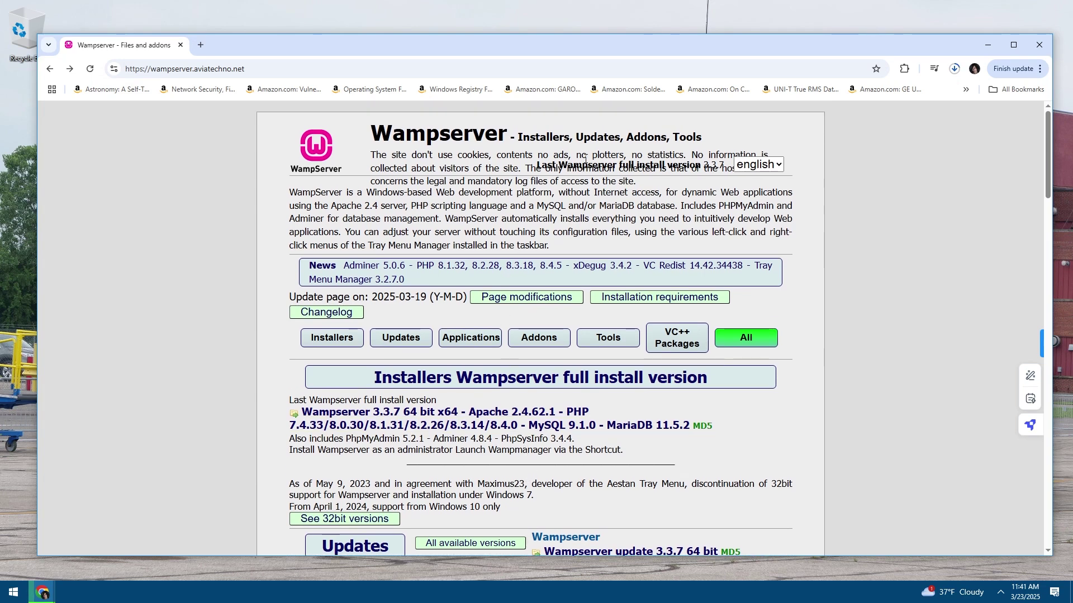
pyautogui.click(953, 72)
pyautogui.click(834, 150)
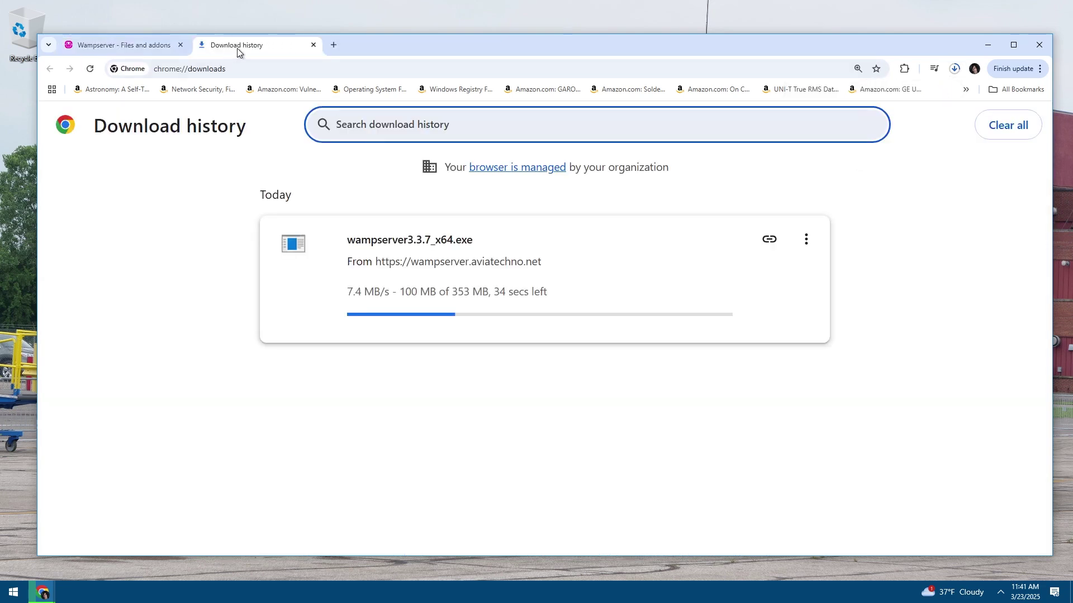
pyautogui.moveTo(272, 99); pyautogui.dragTo(277, 61)
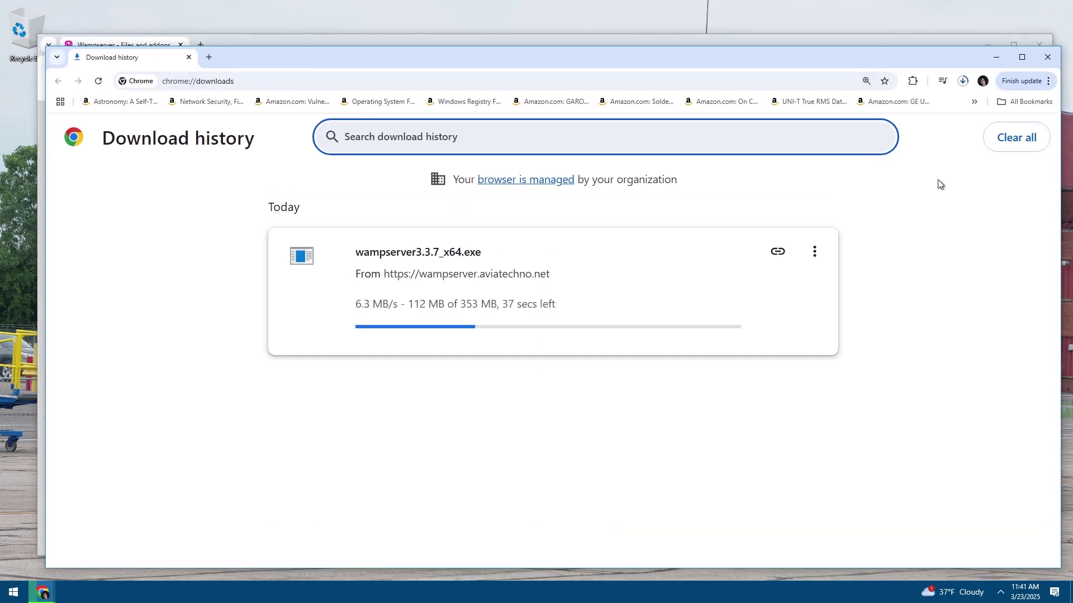
pyautogui.click(1017, 137)
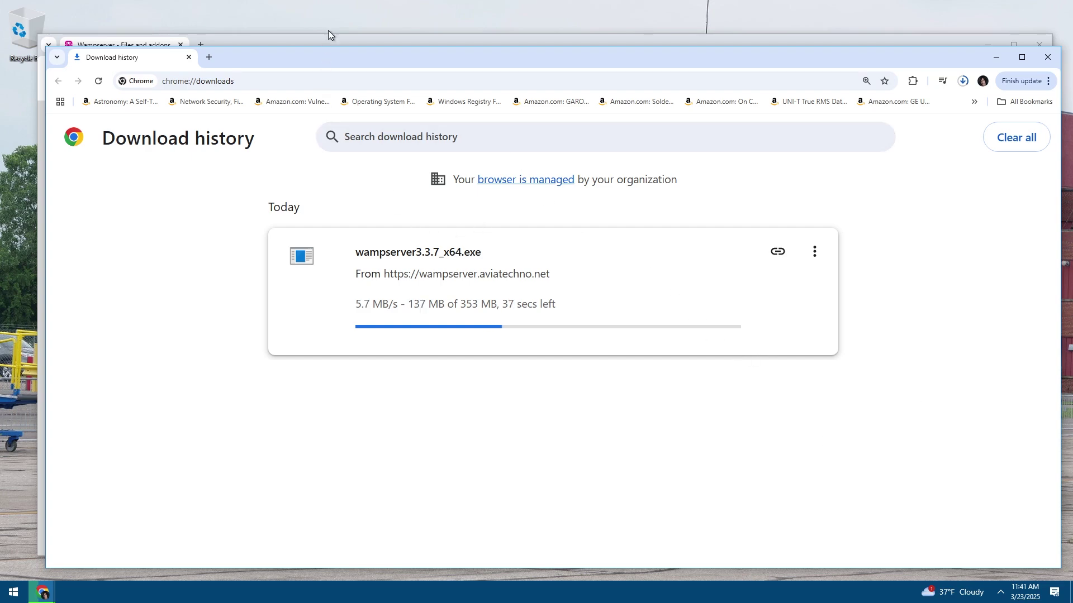
pyautogui.click(319, 42)
pyautogui.keyDown('shift'); pyautogui.click(458, 234); pyautogui.keyUp('shift')
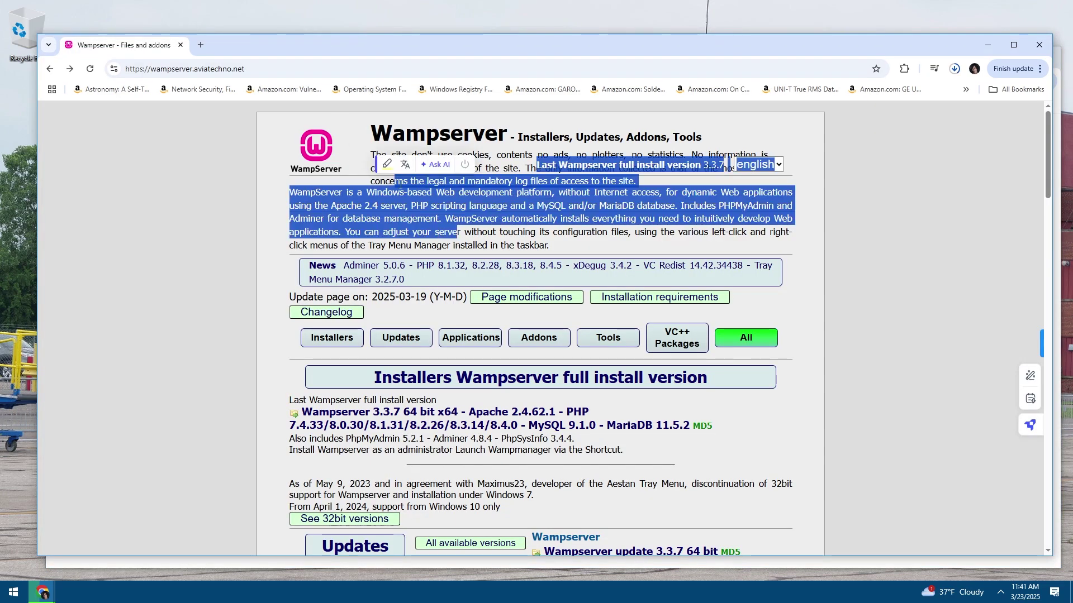
pyautogui.click(458, 234)
pyautogui.click(347, 69)
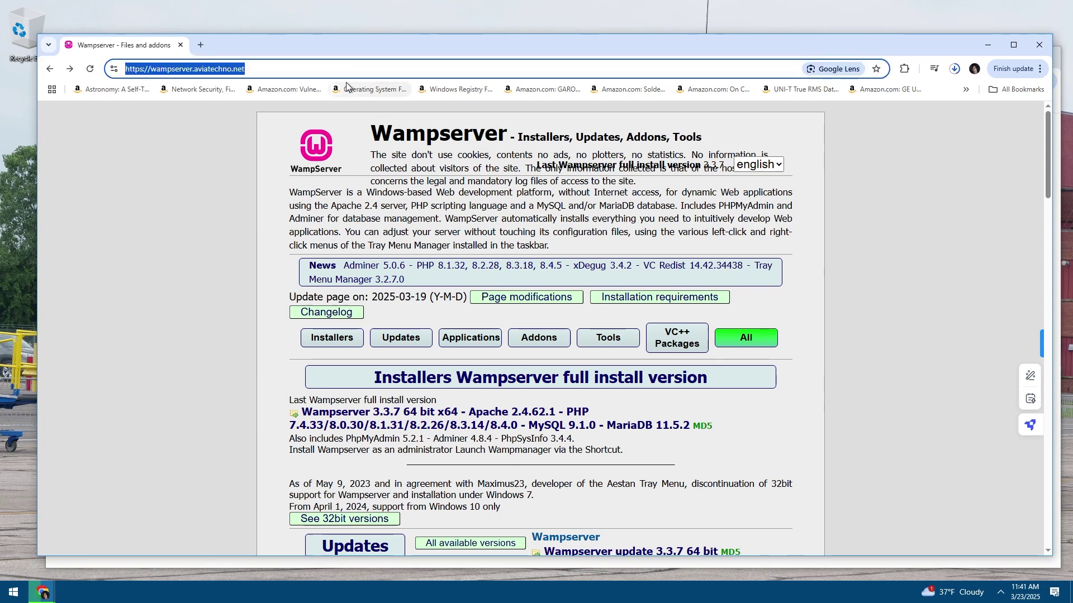
# Search Google for 'phpbb' and dismiss the search suggestions
pyautogui.write('phpbb')
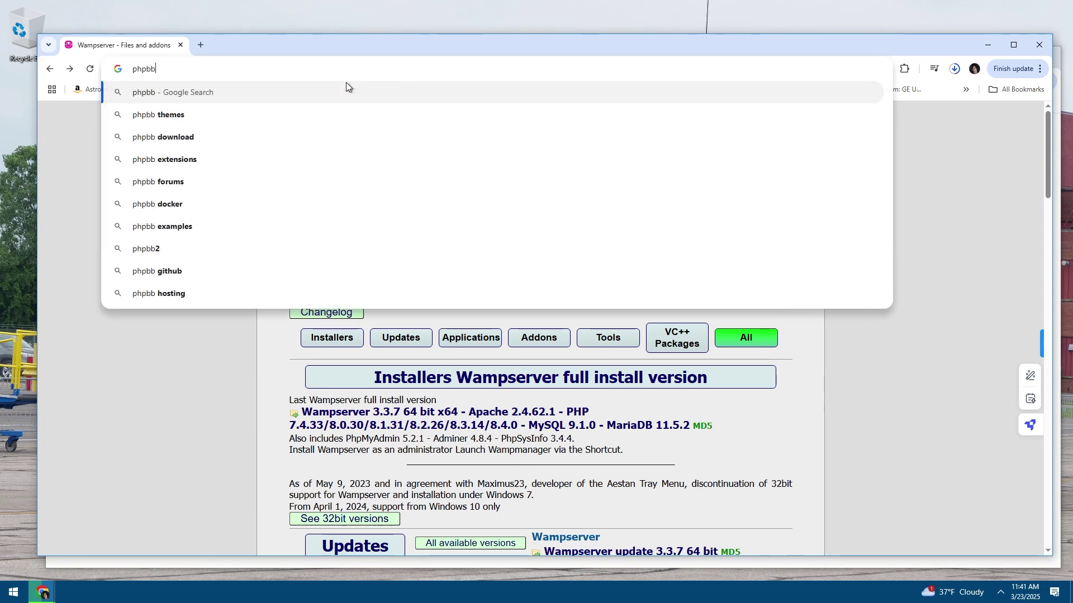
pyautogui.press('Return')
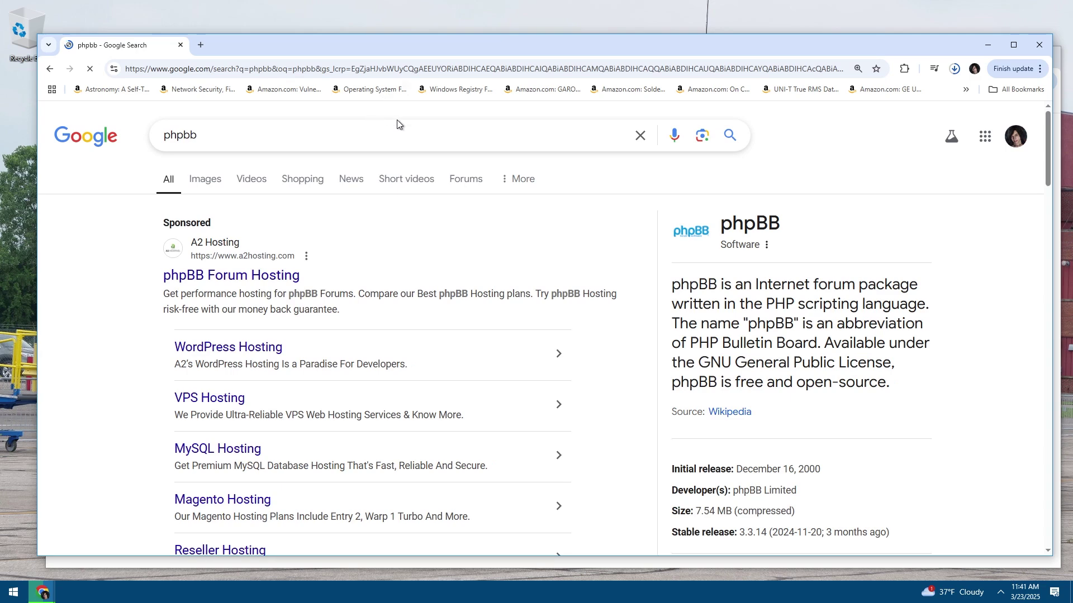
pyautogui.click(641, 135)
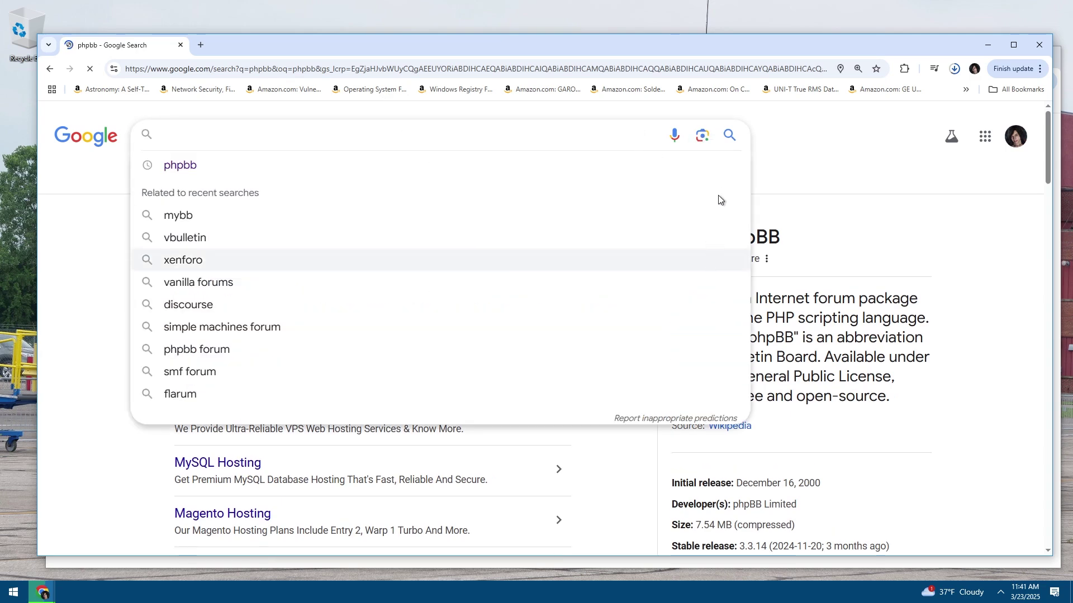
pyautogui.moveTo(719, 174)
pyautogui.click(850, 162)
pyautogui.scroll(-8, 527, 321)
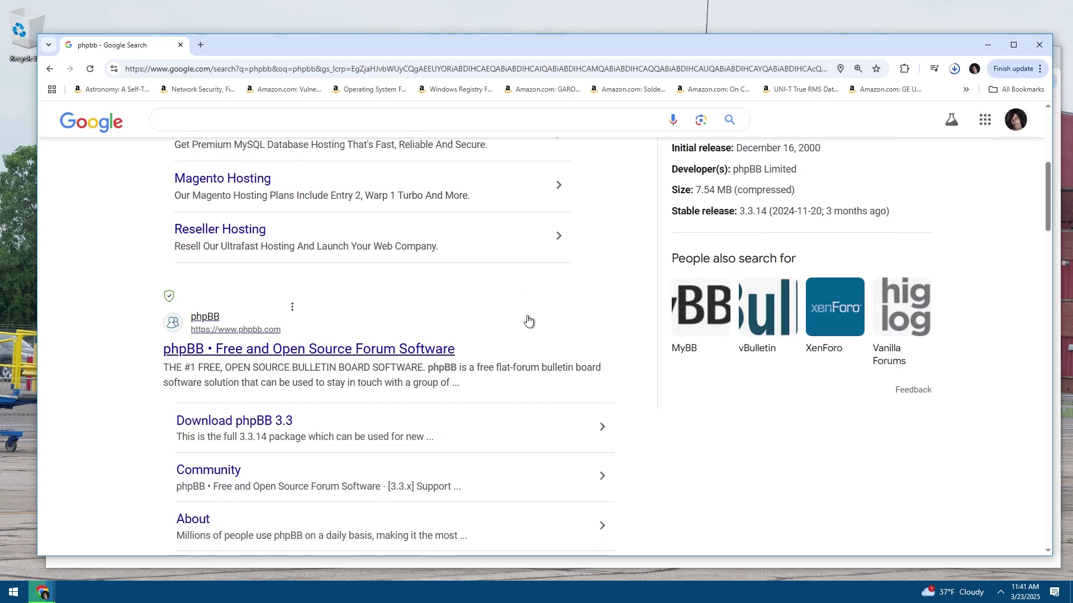
# Open the official phpbb.com site and scroll through its home page
pyautogui.click(282, 245)
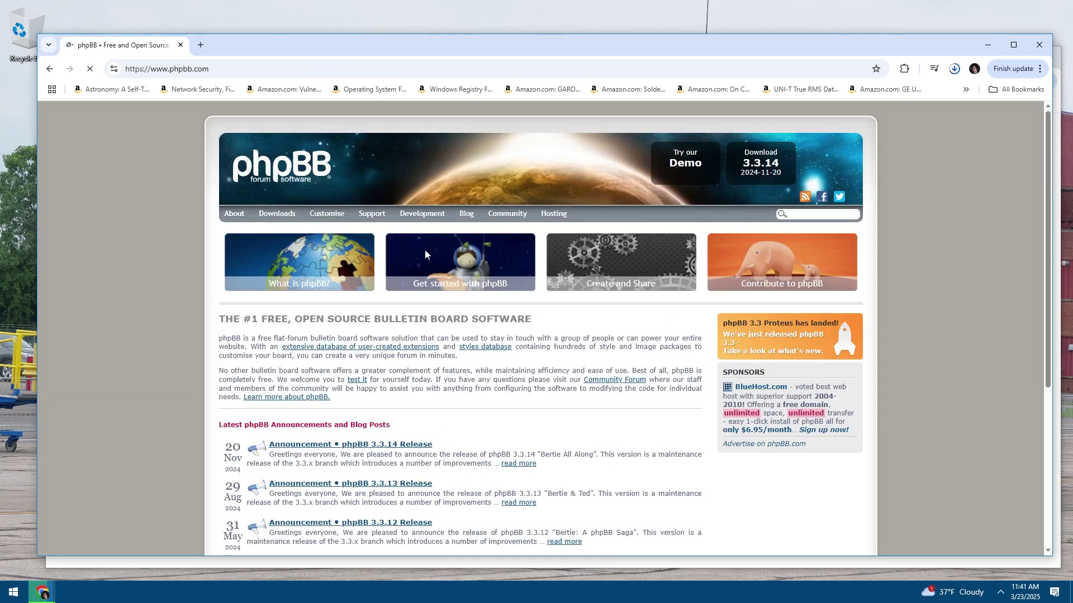
pyautogui.scroll(-2, 516, 368)
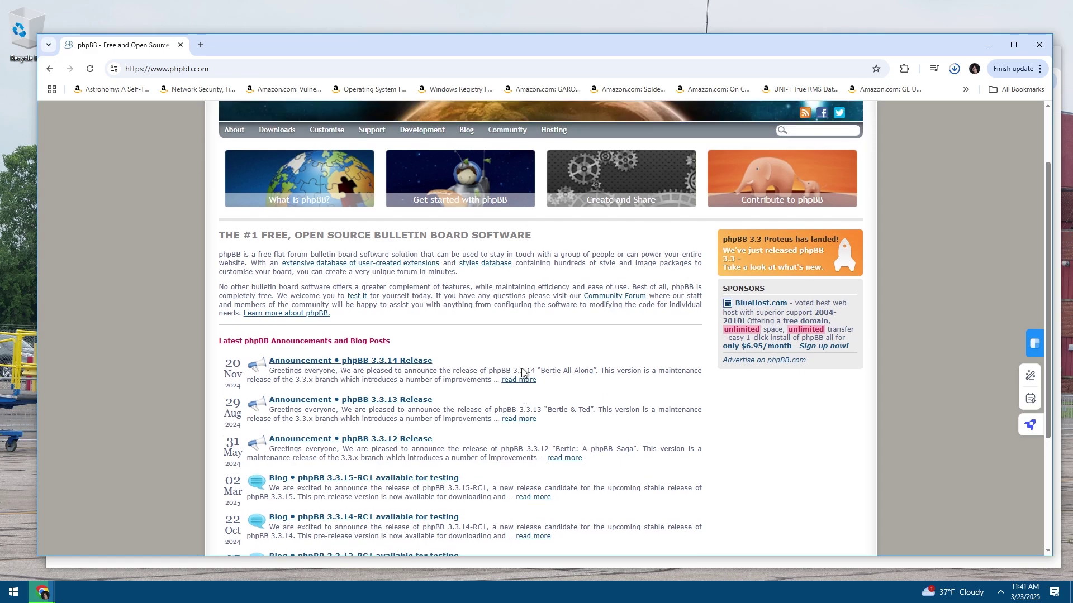
pyautogui.scroll(2, 522, 371)
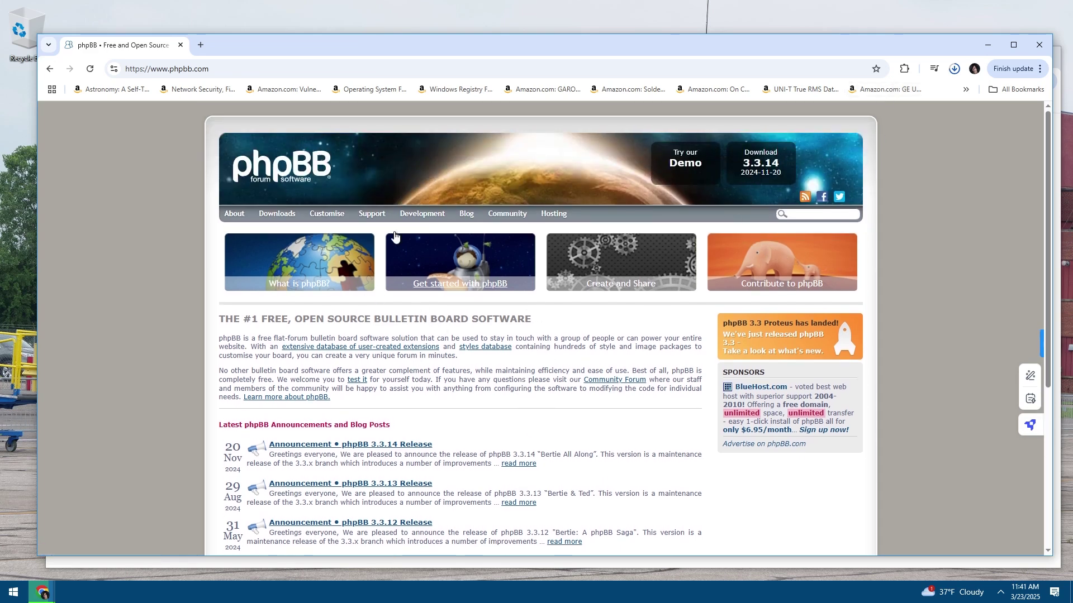
pyautogui.scroll(-4, 435, 386)
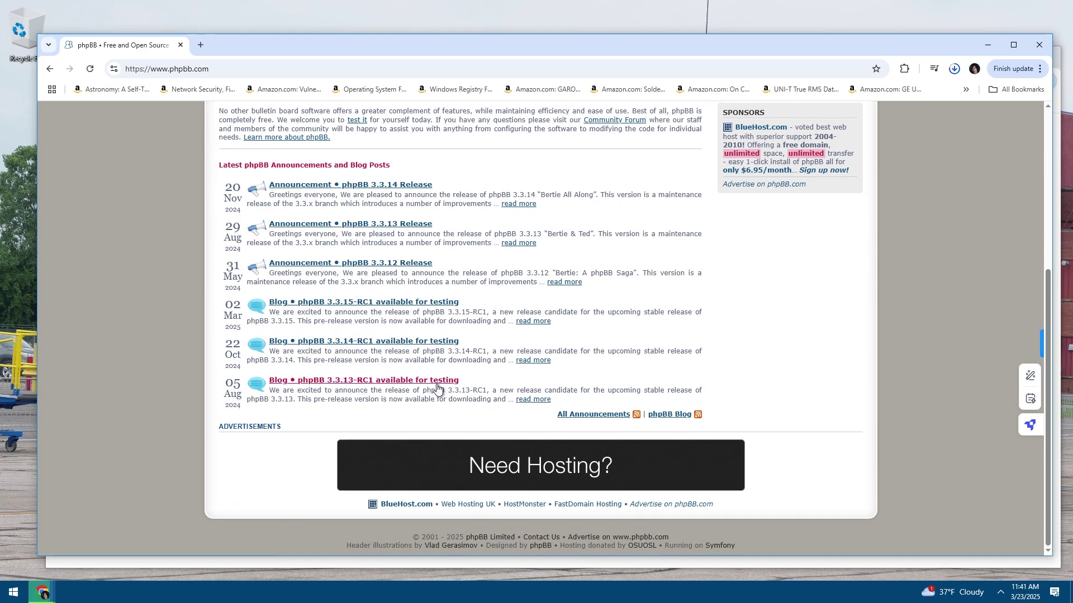
pyautogui.scroll(4, 437, 387)
# Save phpBB-3.3.14.zip via Download Latest (.zip) and show it in D:\Downloads
pyautogui.click(279, 216)
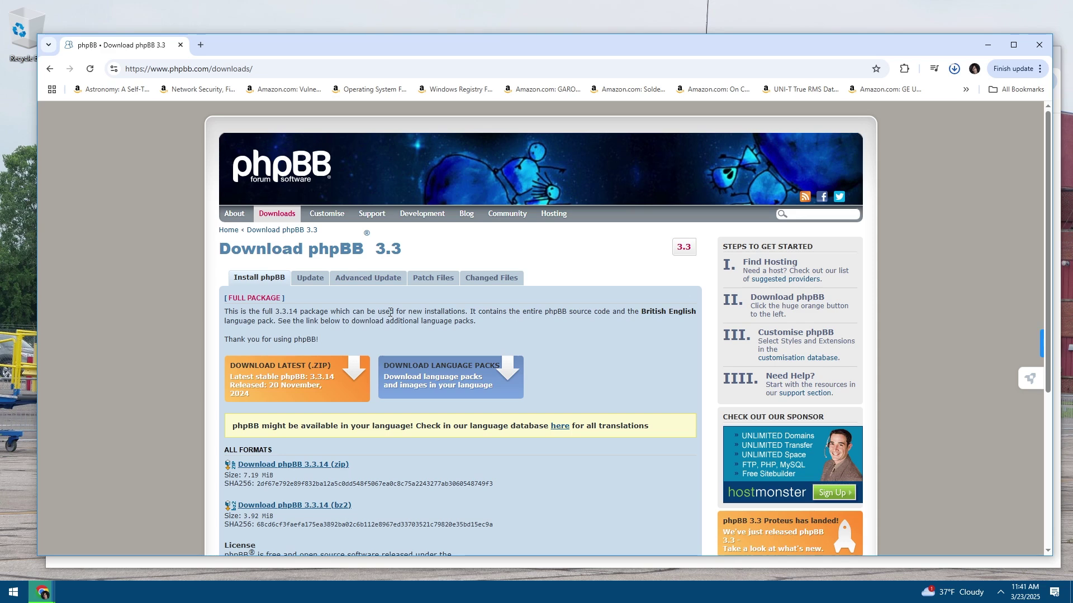
pyautogui.click(300, 374)
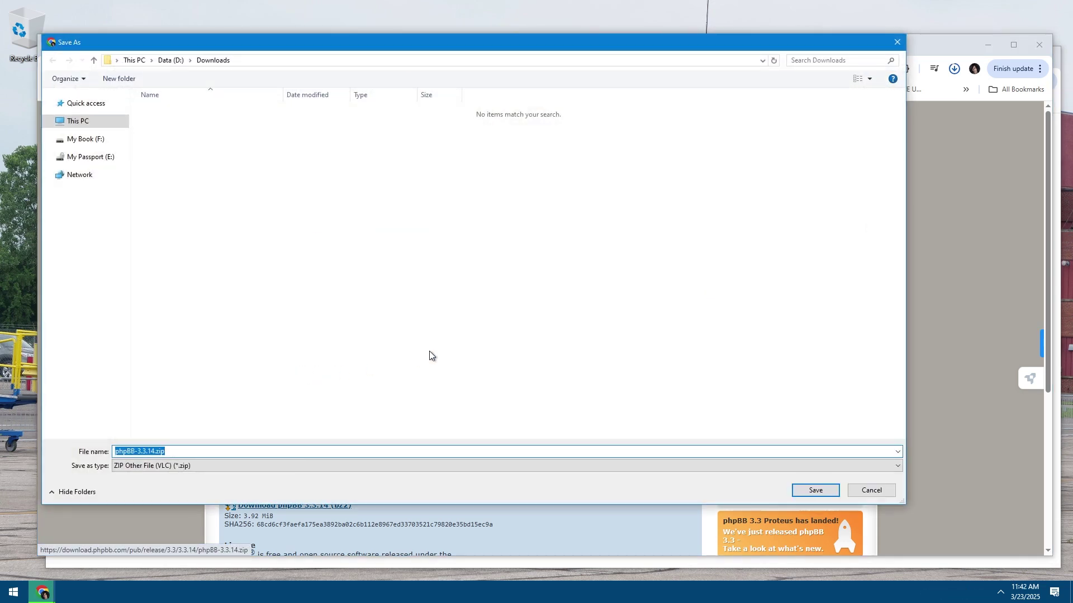
pyautogui.press('Return')
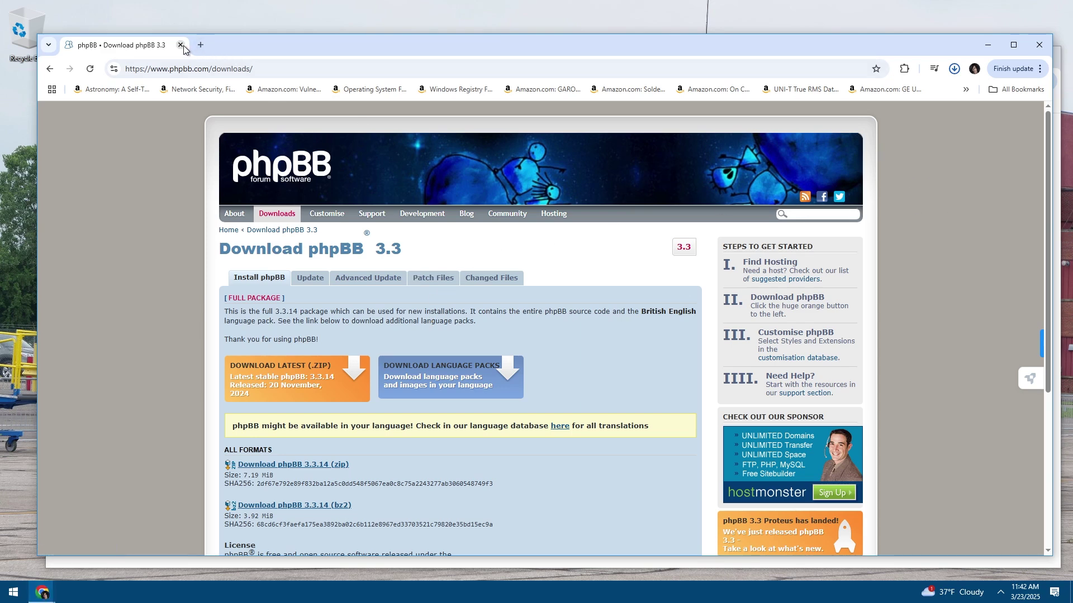
pyautogui.click(86, 564)
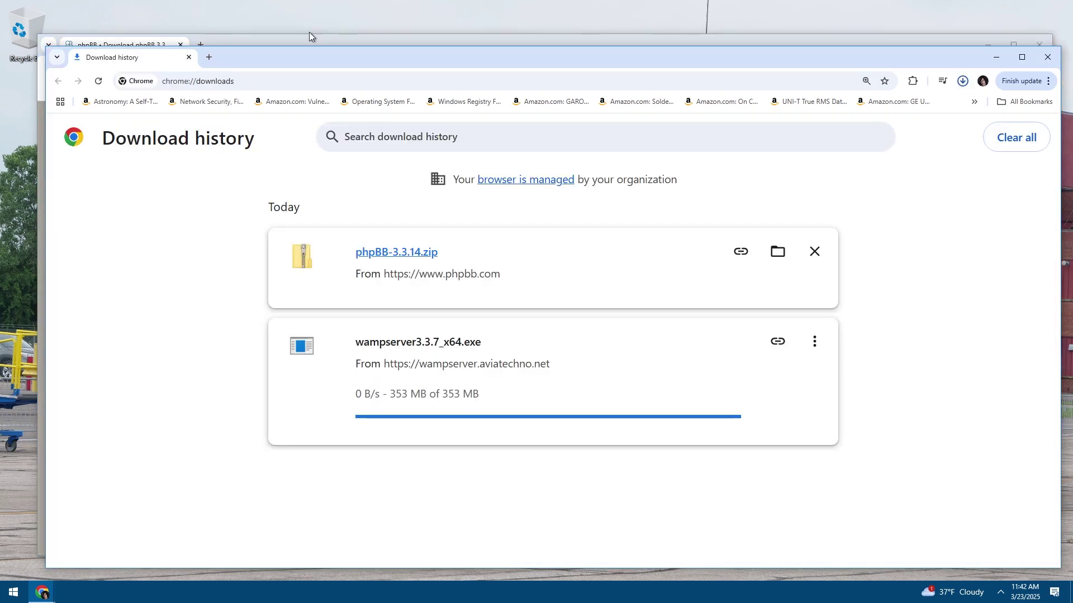
pyautogui.click(284, 49)
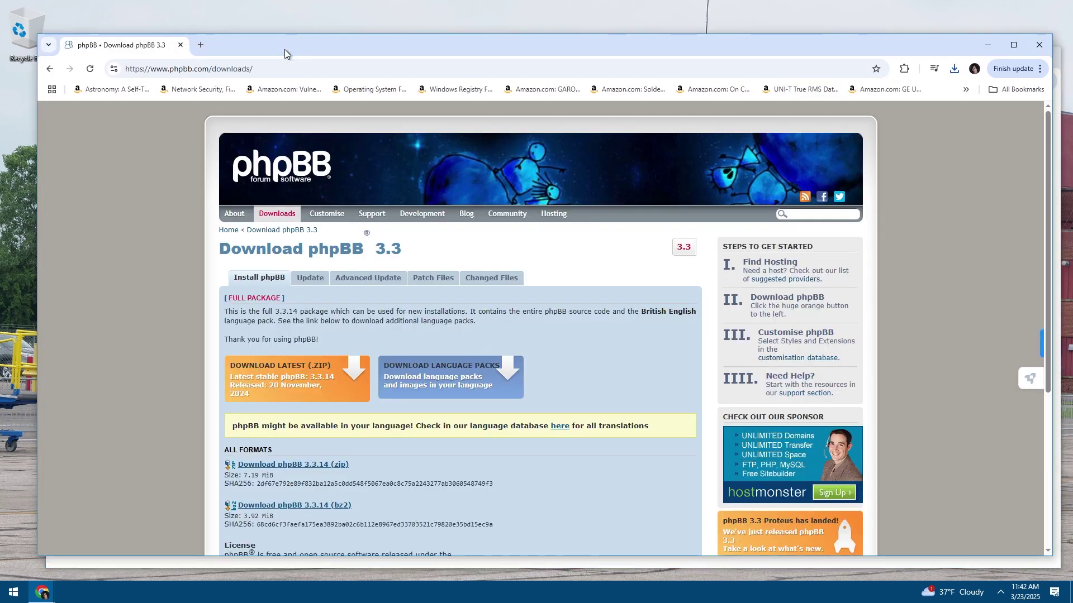
pyautogui.click(180, 44)
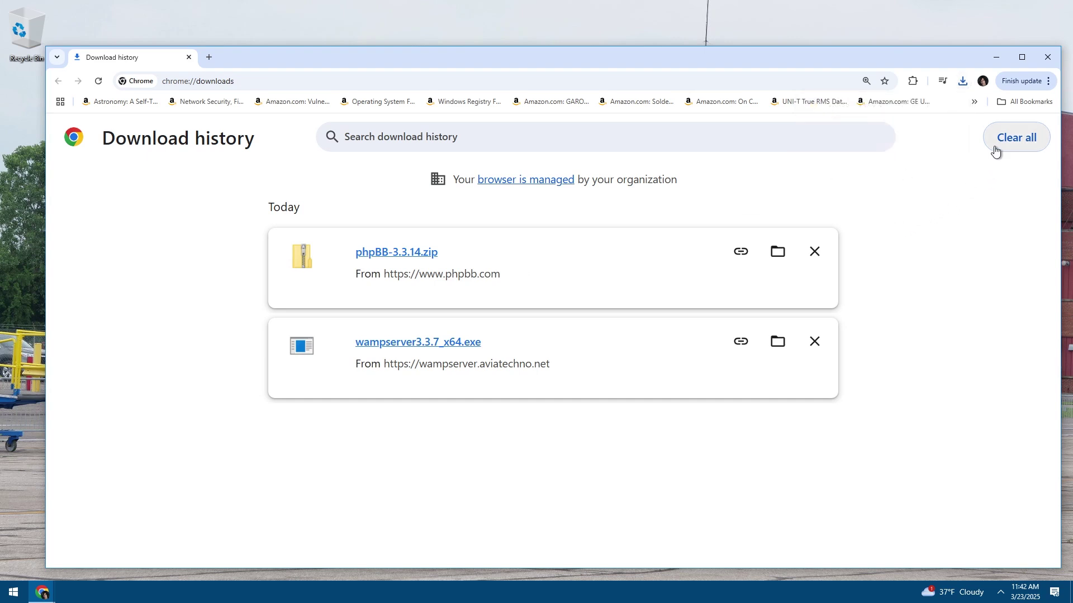
pyautogui.click(786, 256)
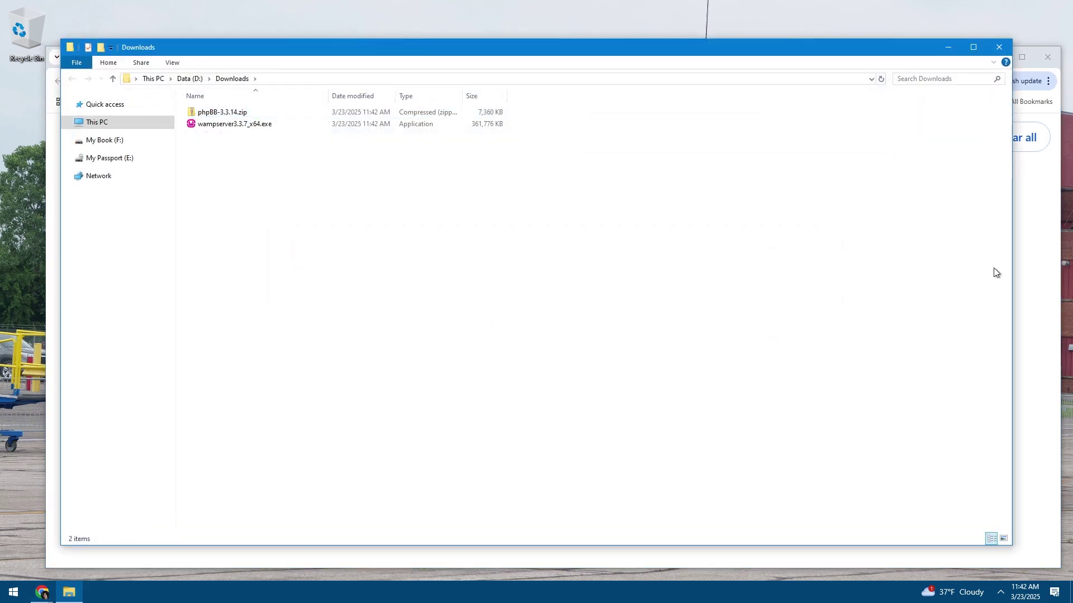
# Clear all of Chrome's download history, close Chrome, and return to D:\Downloads in File Explorer
pyautogui.click(1023, 259)
pyautogui.click(1000, 137)
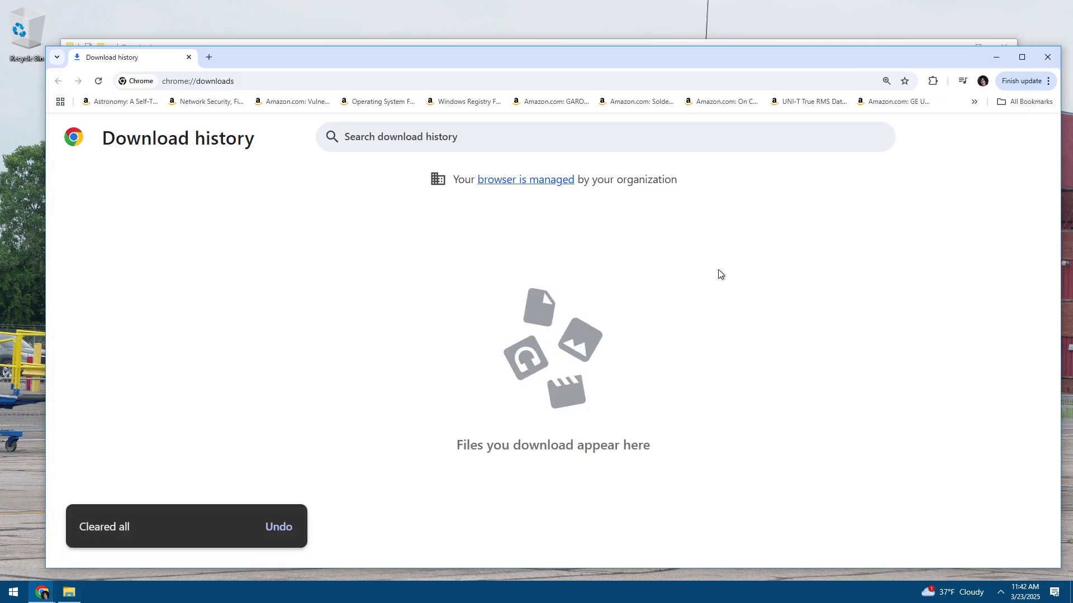
pyautogui.click(189, 57)
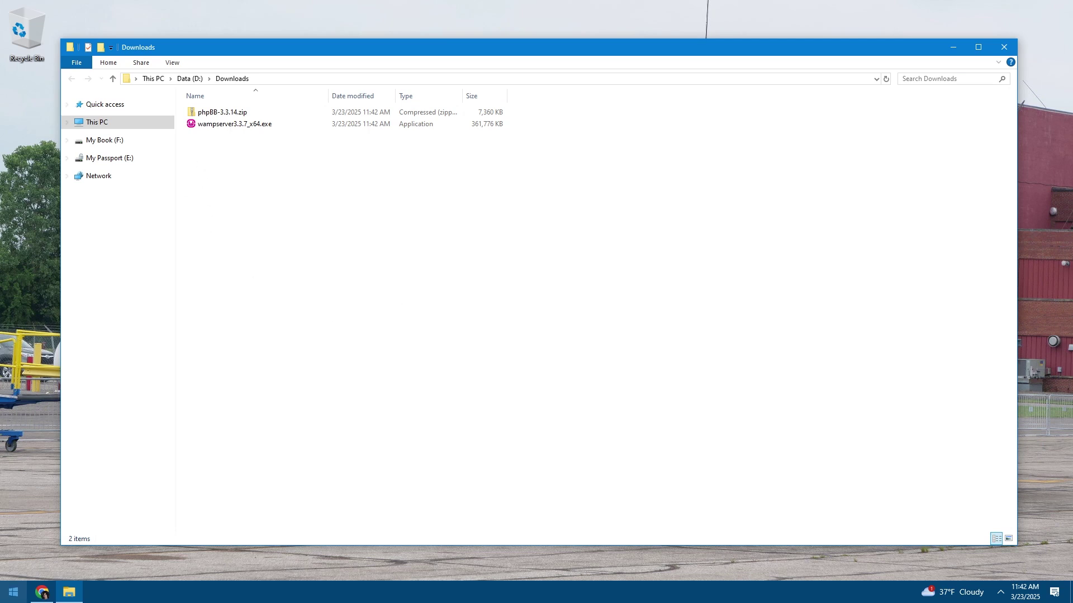
pyautogui.click(81, 598)
pyautogui.click(348, 296)
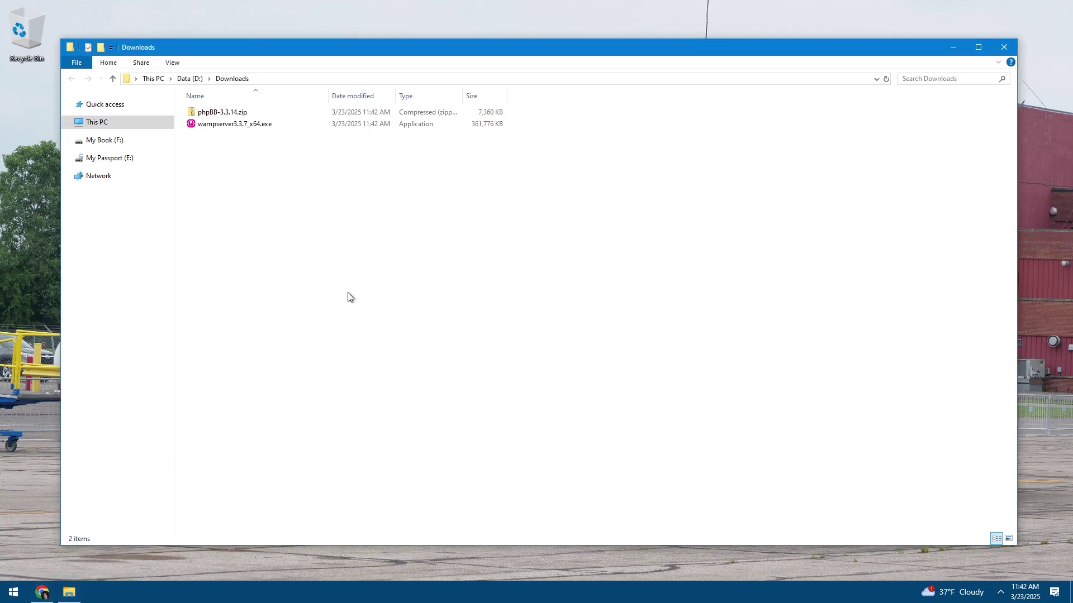
# Launch wampserver3.3.7_x64.exe and keep English as the setup language
pyautogui.click(223, 129)
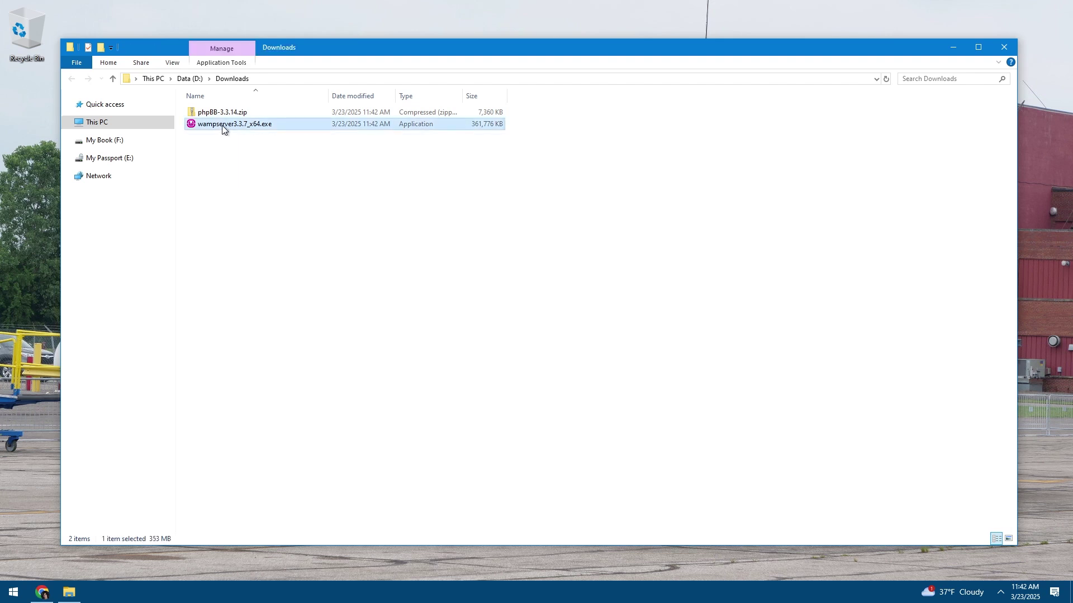
pyautogui.click(246, 222)
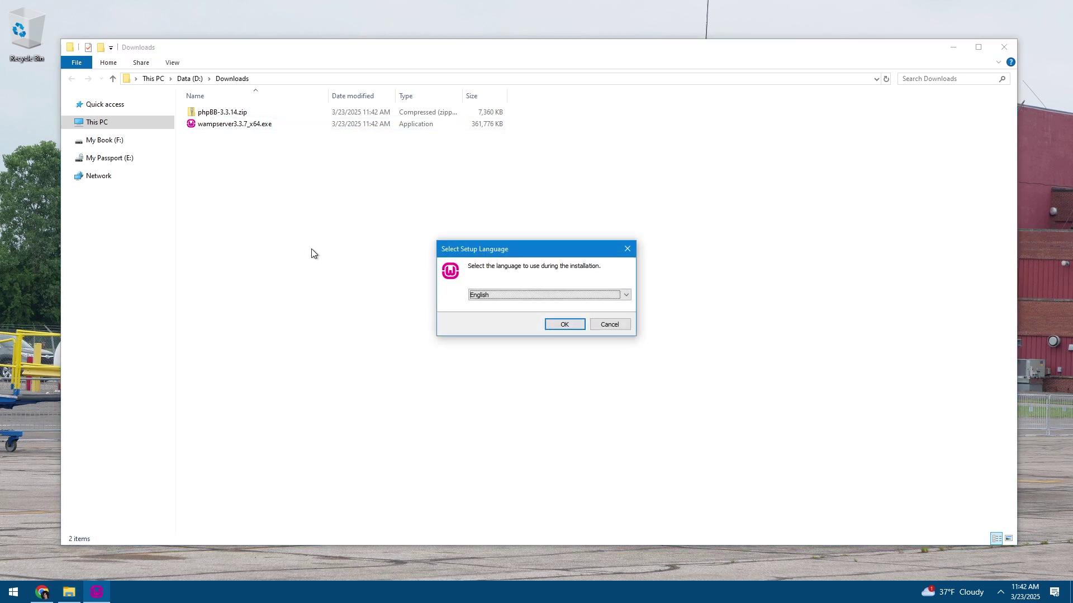
pyautogui.click(312, 273)
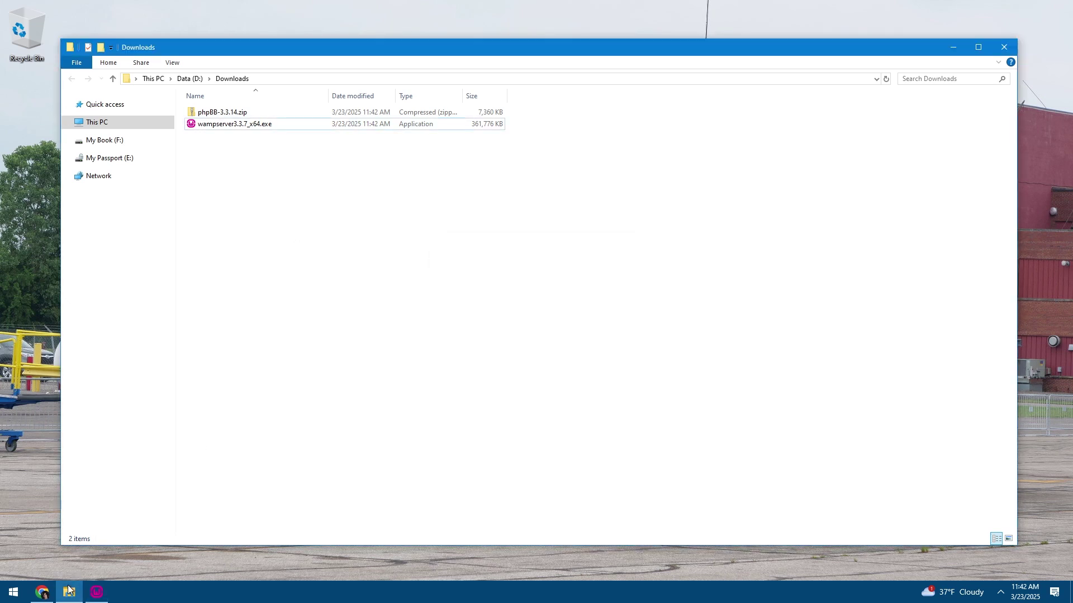
pyautogui.click(142, 511)
pyautogui.click(96, 592)
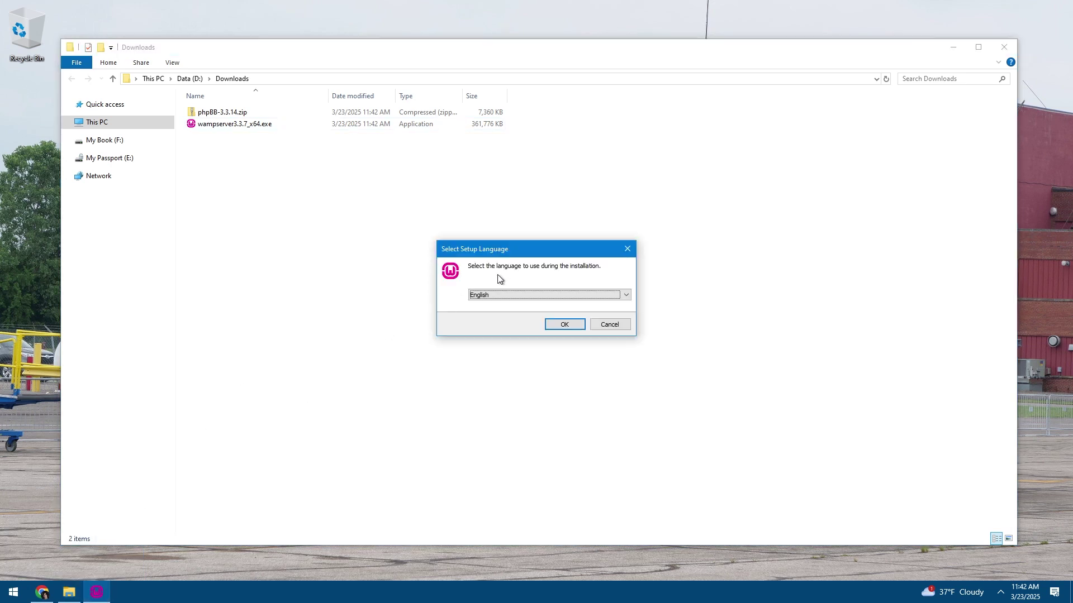
pyautogui.click(562, 326)
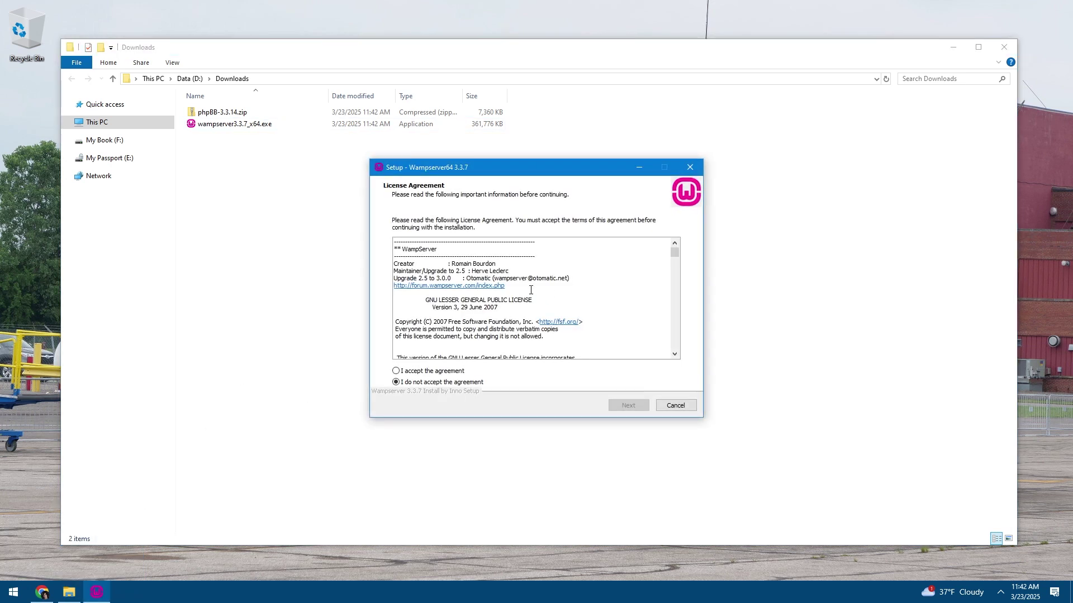
# Accept the licence agreement, read the installation notes, and continue to the destination-folder step
pyautogui.click(415, 371)
pyautogui.click(627, 405)
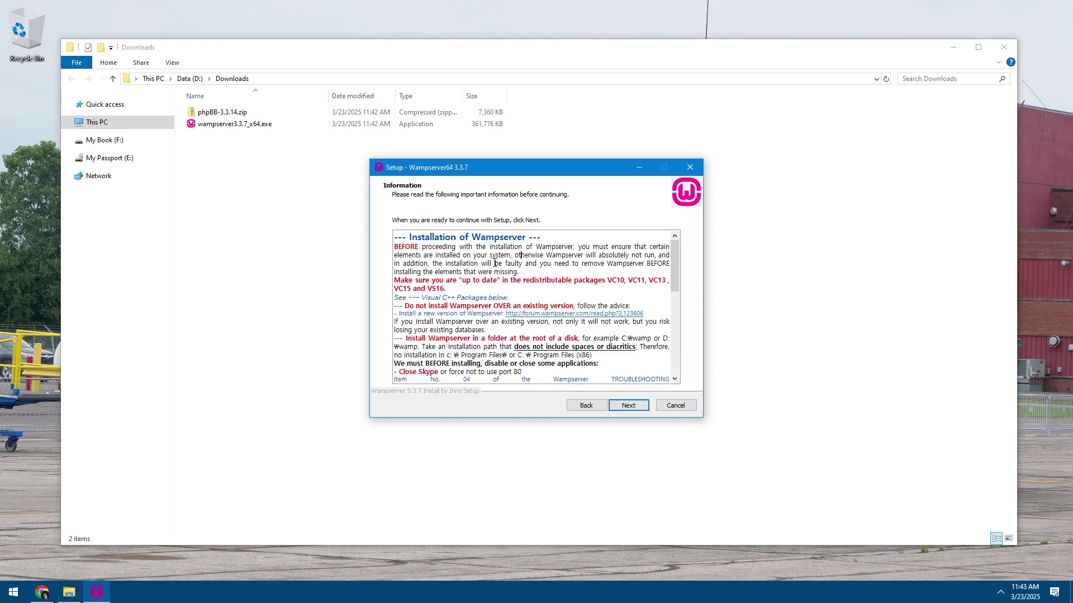
pyautogui.moveTo(492, 287); pyautogui.dragTo(496, 342)
pyautogui.click(532, 274)
pyautogui.click(472, 346)
pyautogui.moveTo(481, 363); pyautogui.dragTo(448, 349)
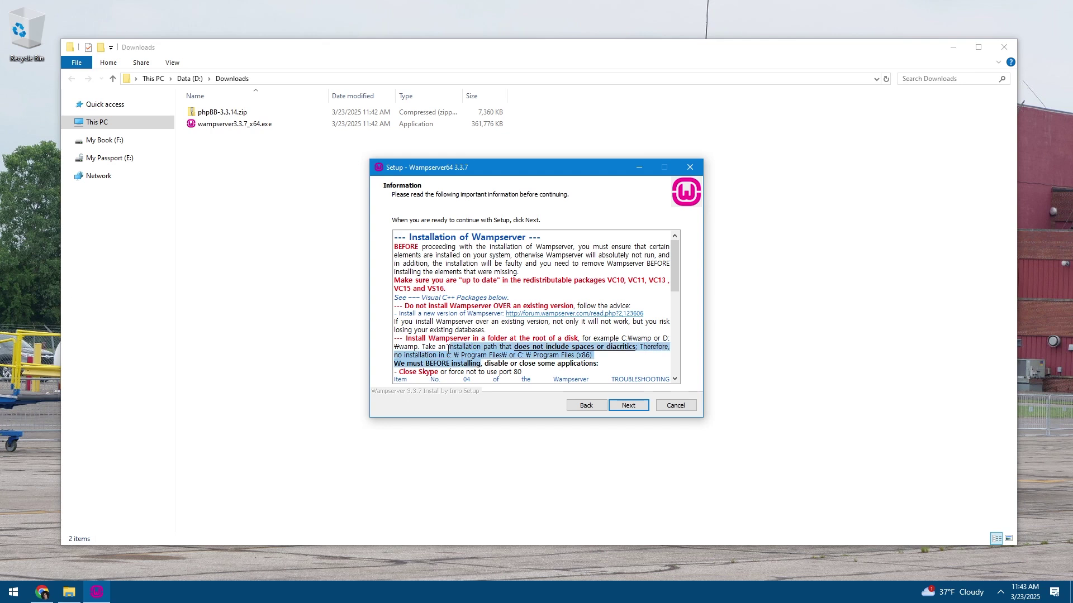
pyautogui.click(479, 358)
pyautogui.click(440, 315)
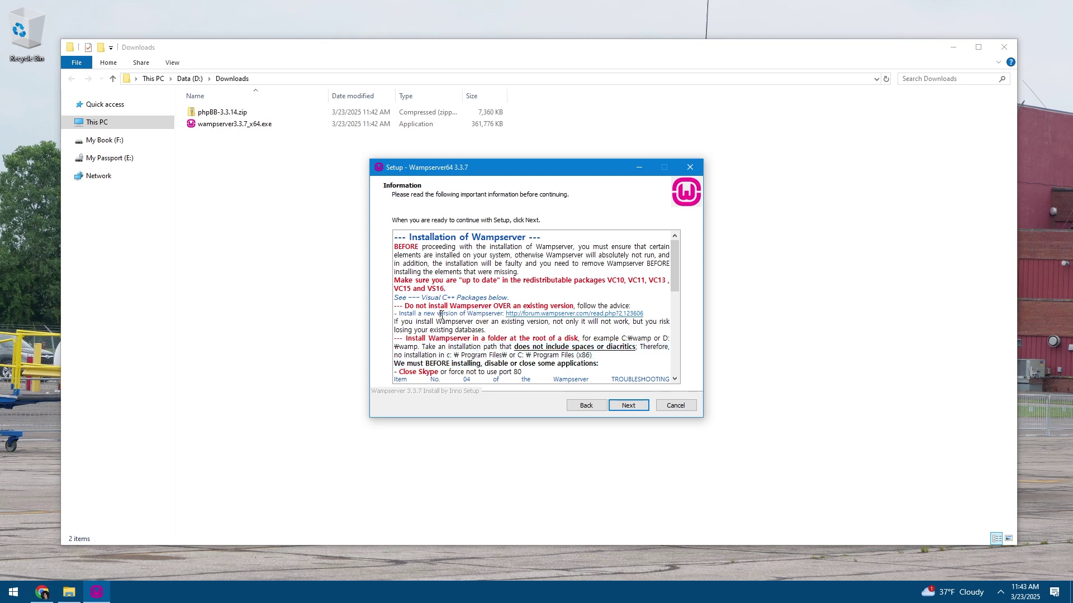
pyautogui.moveTo(413, 281); pyautogui.dragTo(559, 281)
pyautogui.click(526, 281)
pyautogui.click(635, 406)
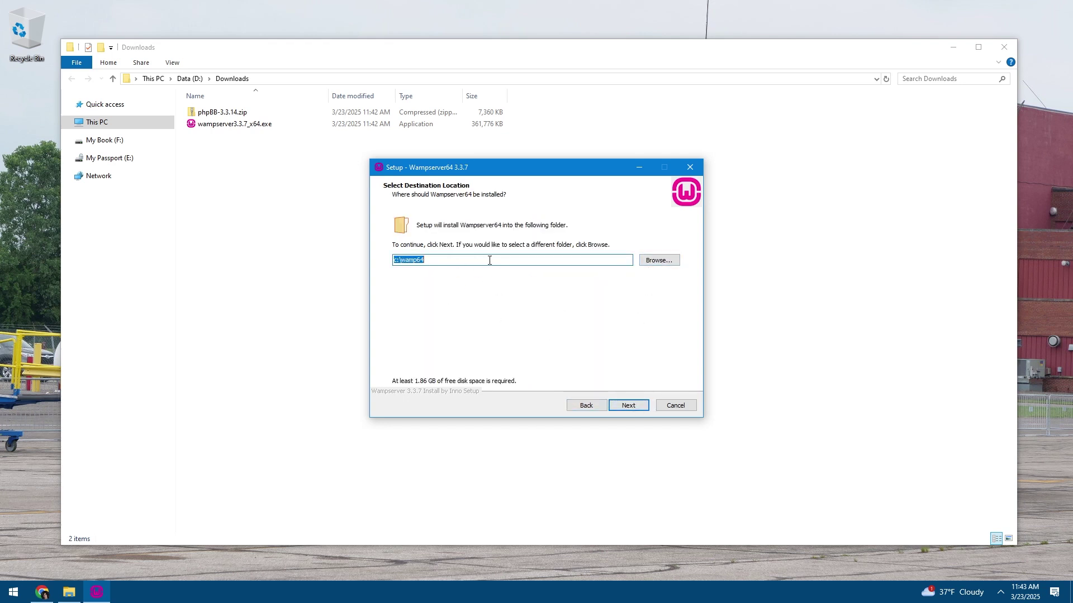
# Select the default c:\wamp64 destination path in the folder field
pyautogui.click(509, 258)
pyautogui.moveTo(509, 259); pyautogui.dragTo(377, 267)
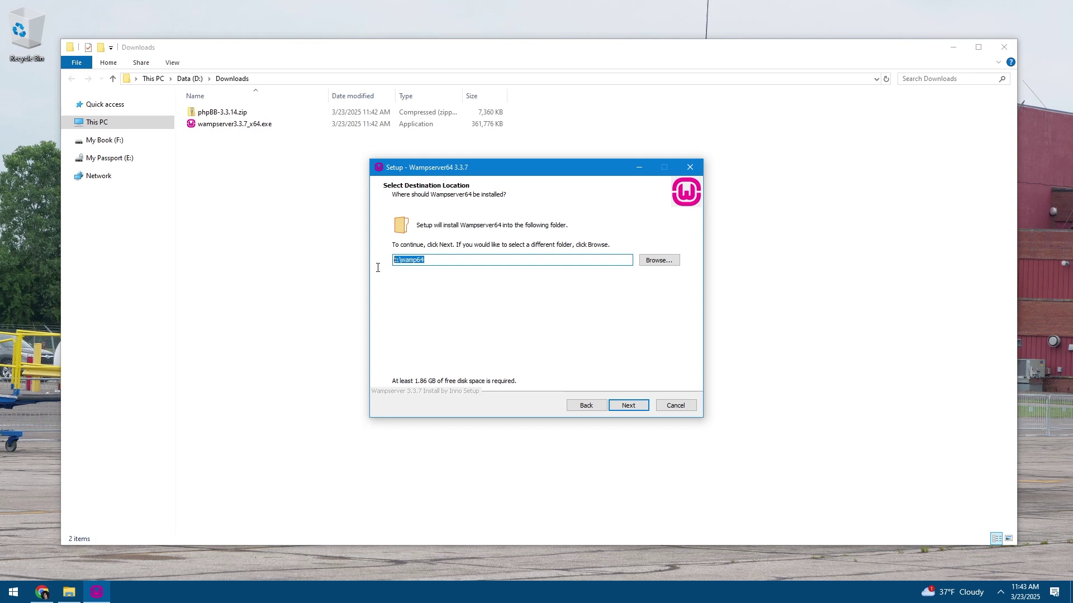
pyautogui.click(452, 258)
pyautogui.moveTo(537, 259); pyautogui.dragTo(373, 268)
pyautogui.click(478, 257)
# Use Browse For Folder to set the install folder to D:\WAMP
pyautogui.click(654, 258)
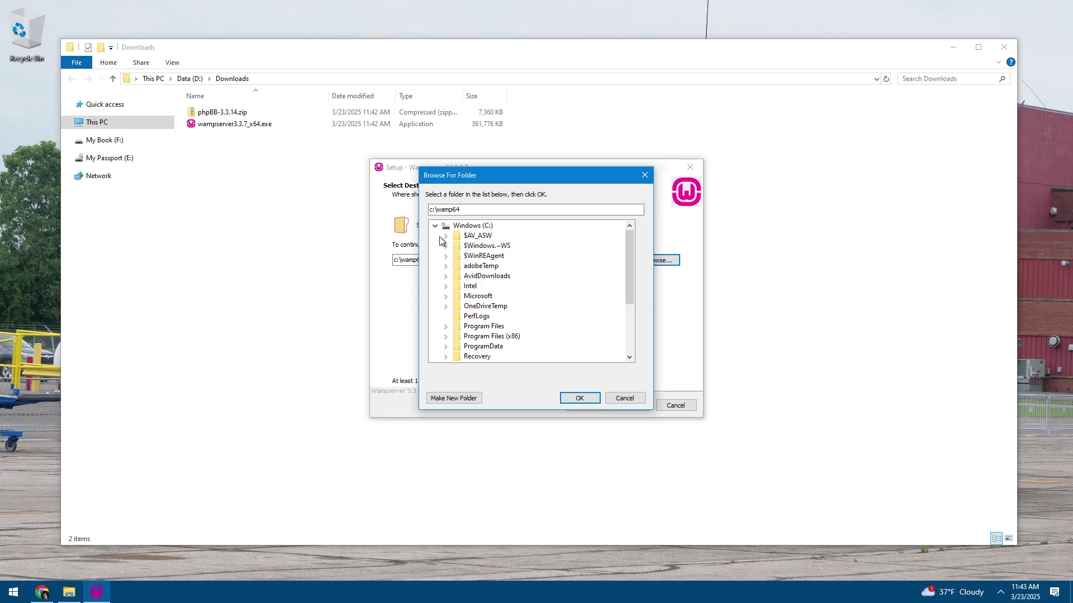
pyautogui.click(436, 226)
pyautogui.click(461, 236)
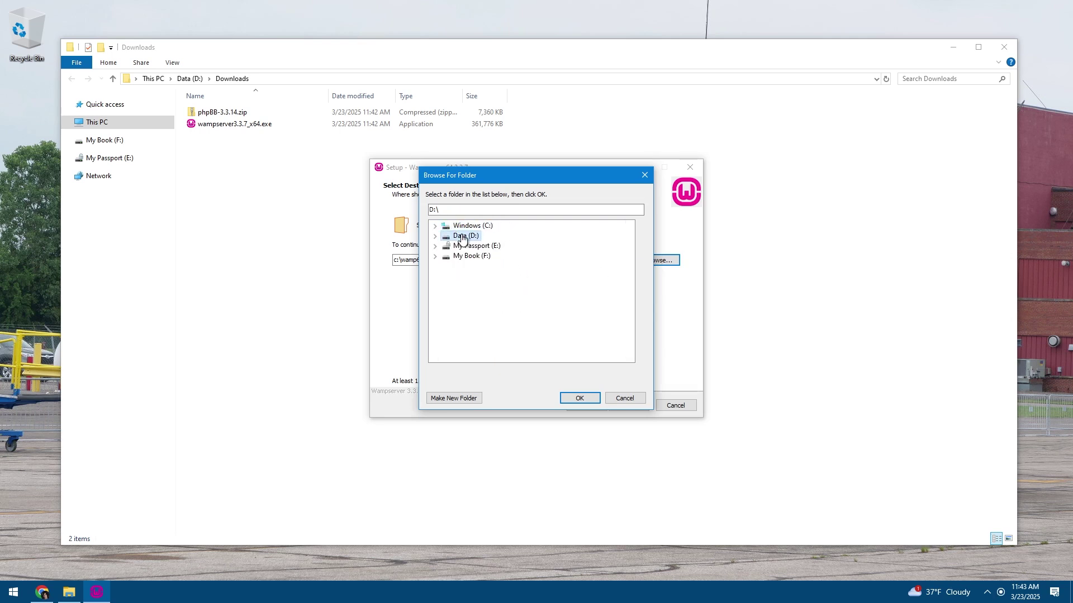
pyautogui.click(435, 235)
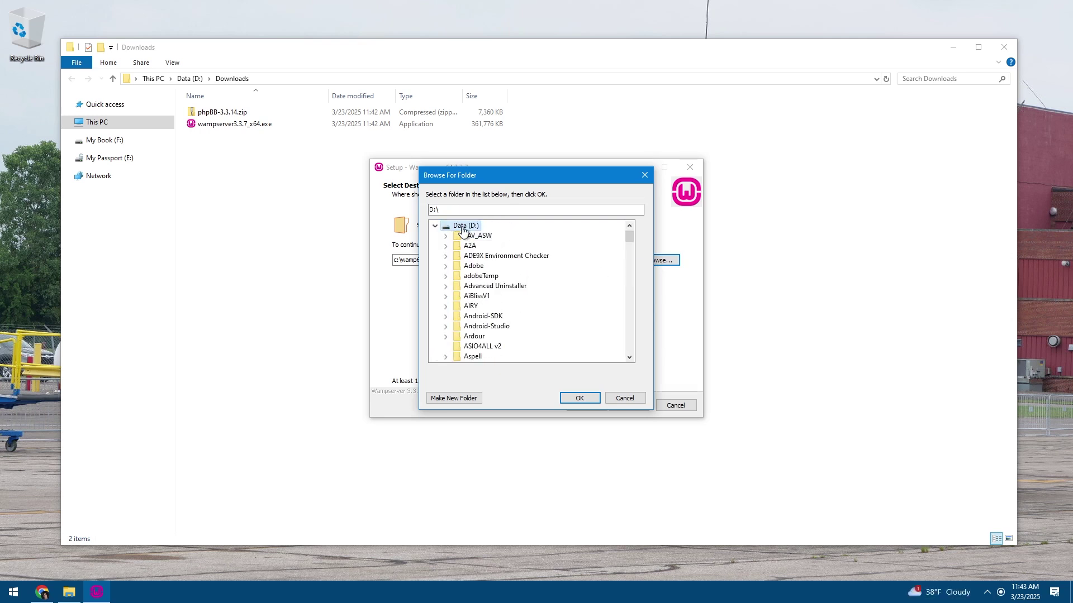
pyautogui.click(437, 229)
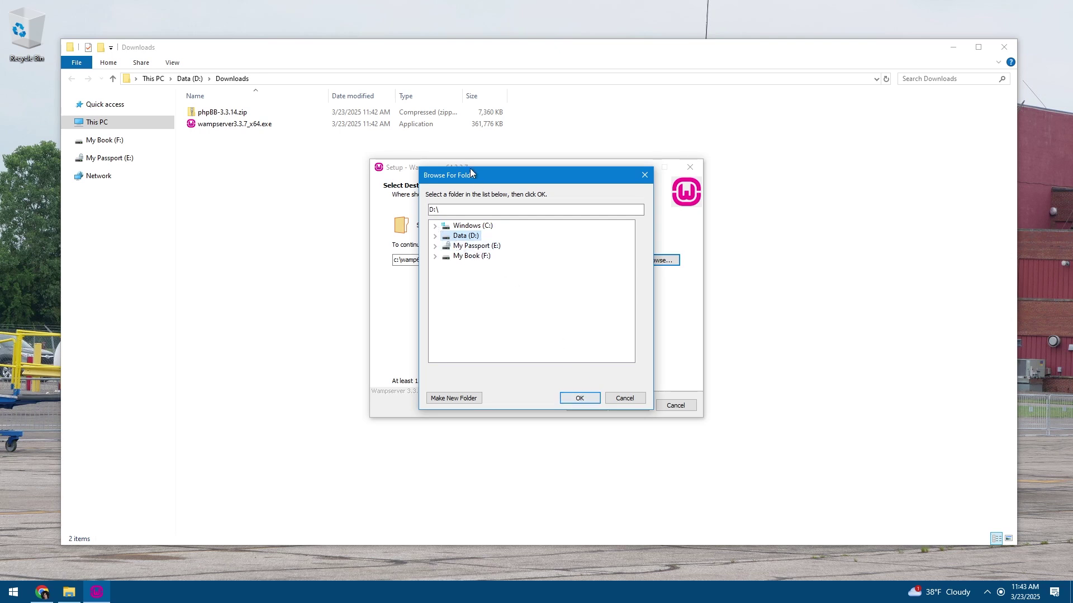
pyautogui.click(474, 209)
pyautogui.write('WA<{')
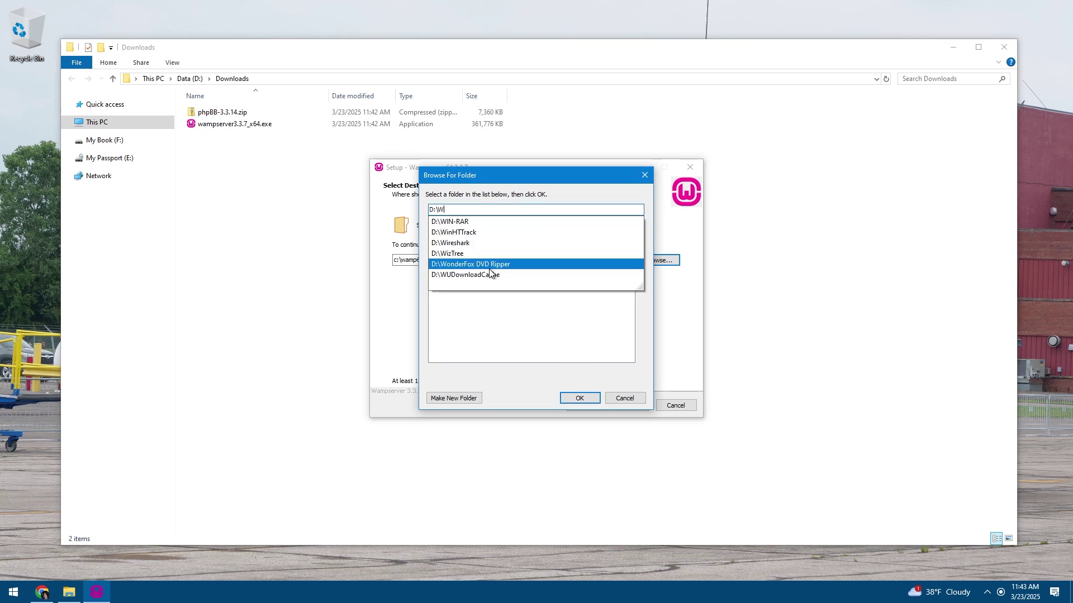
pyautogui.press('BackSpace')
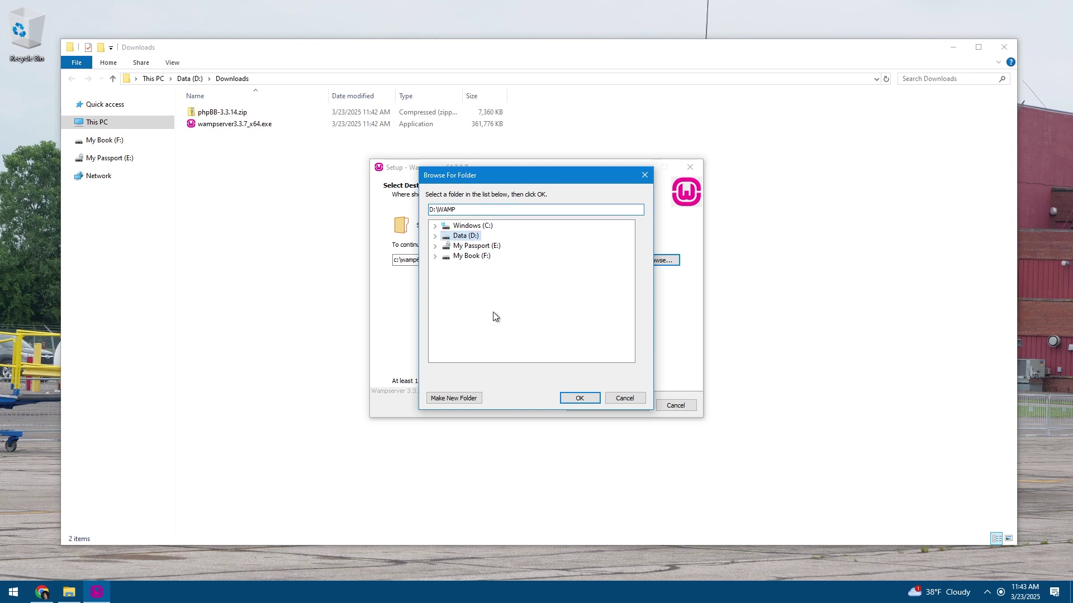
pyautogui.click(573, 398)
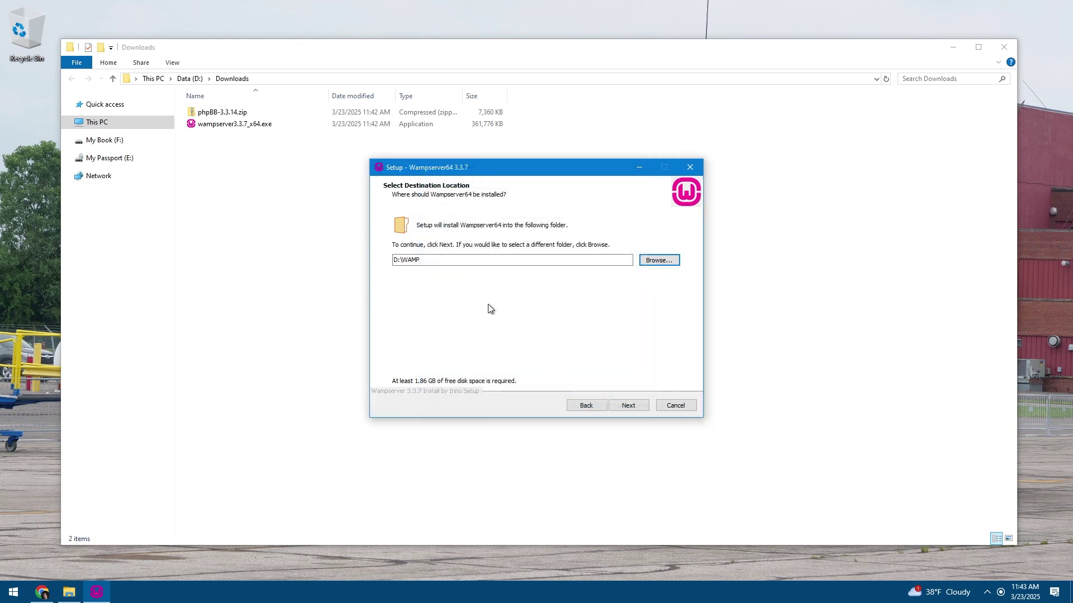
# Verify the path reads D:\WAMP and start the installation
pyautogui.click(480, 260)
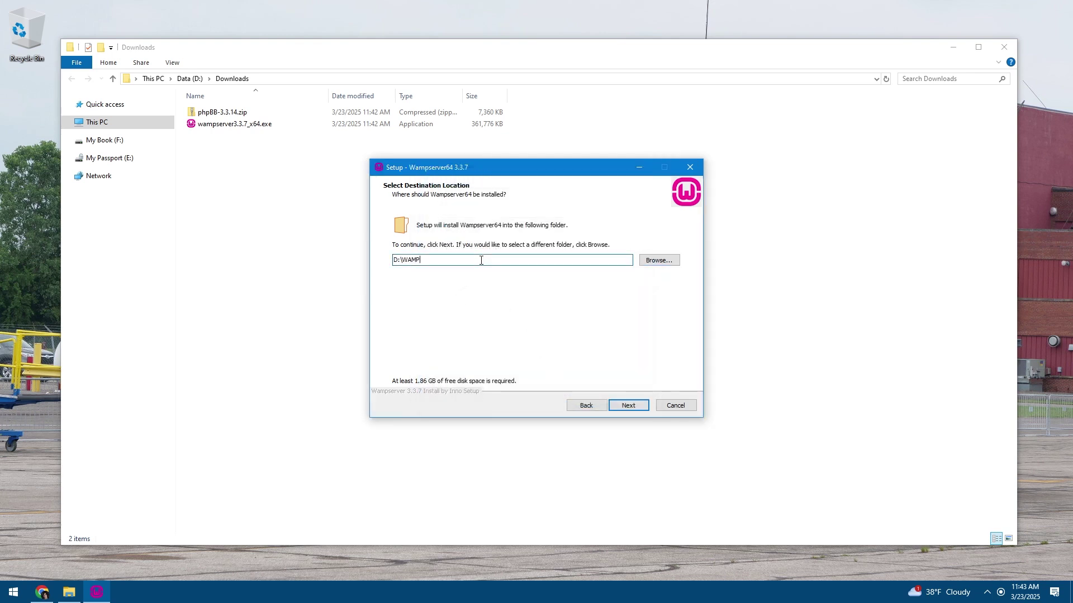
pyautogui.rightClick(480, 260)
pyautogui.press('Escape')
pyautogui.click(623, 406)
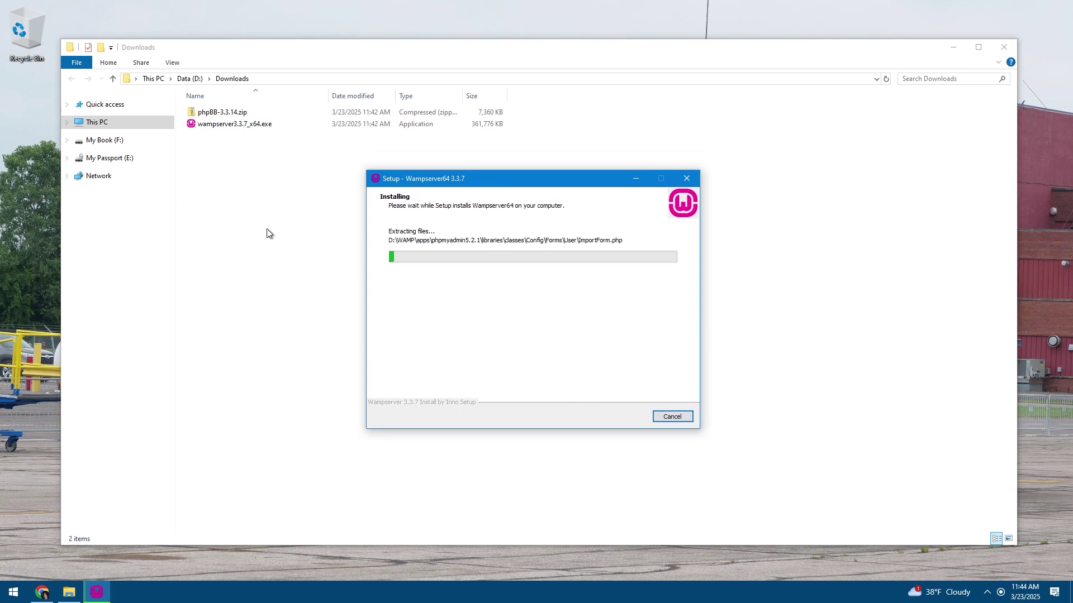
# Remove the extra Recycle Bin desktop shortcut and permanently empty the Recycle Bin
pyautogui.rightClick(69, 593)
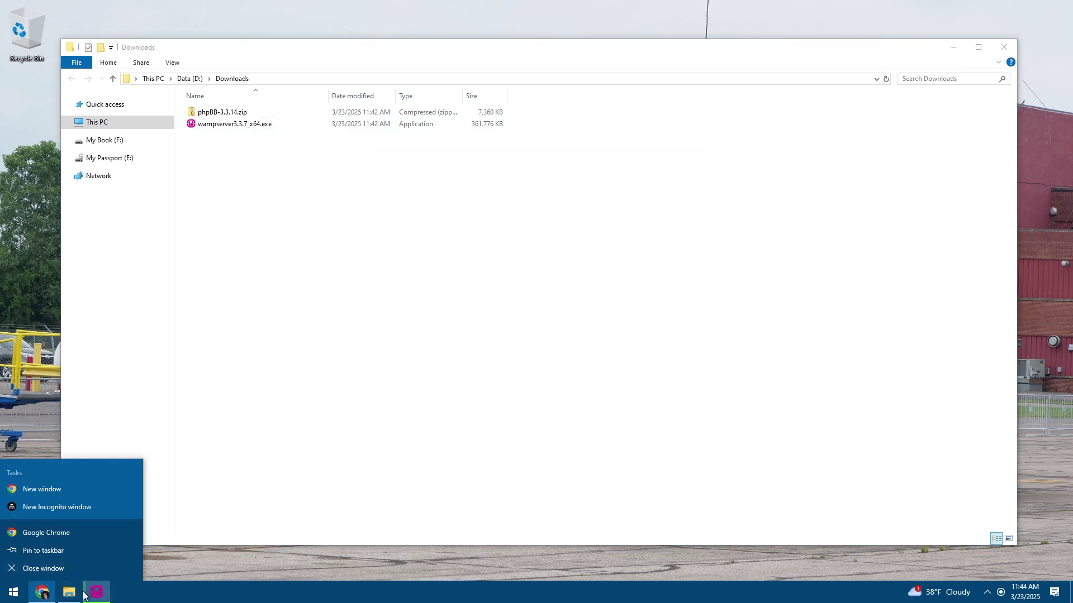
pyautogui.click(76, 597)
pyautogui.rightClick(6, 35)
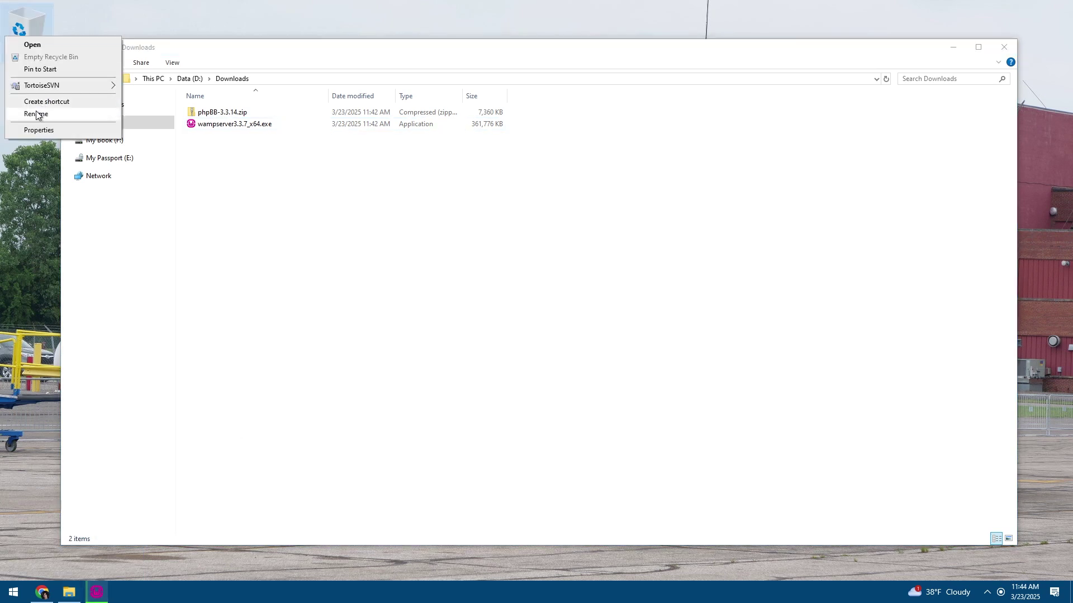
pyautogui.click(34, 101)
pyautogui.rightClick(20, 122)
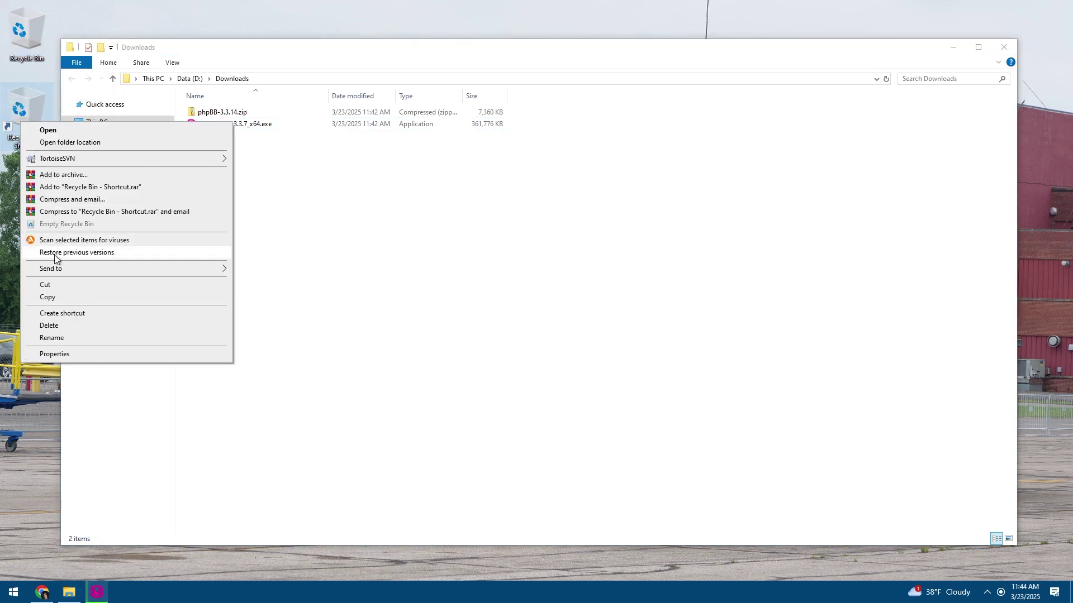
pyautogui.rightClick(17, 56)
pyautogui.click(56, 102)
pyautogui.rightClick(33, 57)
pyautogui.click(35, 55)
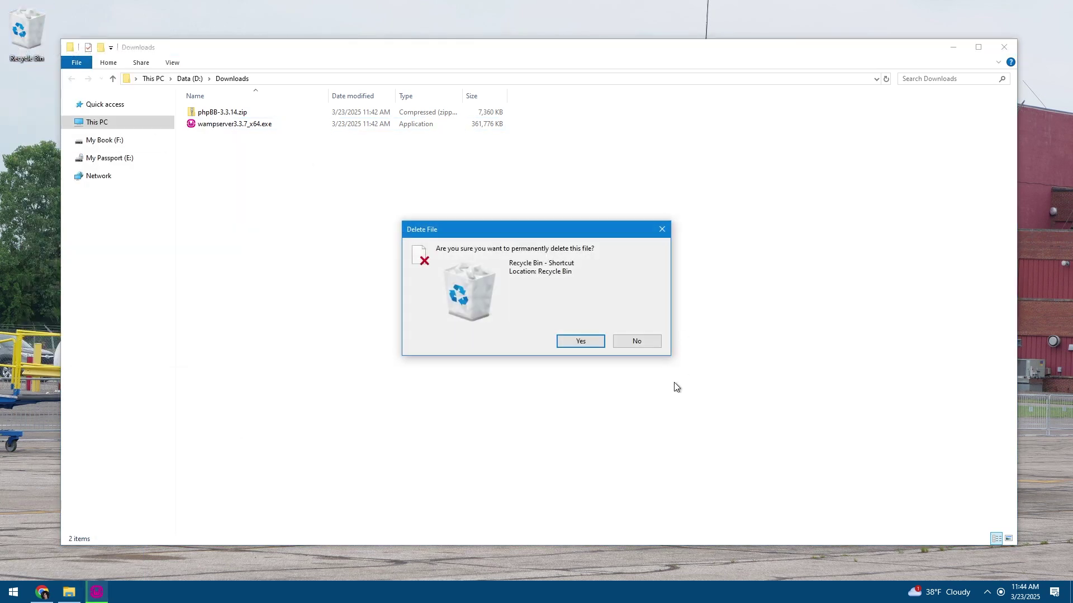
pyautogui.click(564, 342)
# Answer No on the Exit Setup prompt so extraction continues, and reposition the setup window
pyautogui.click(97, 591)
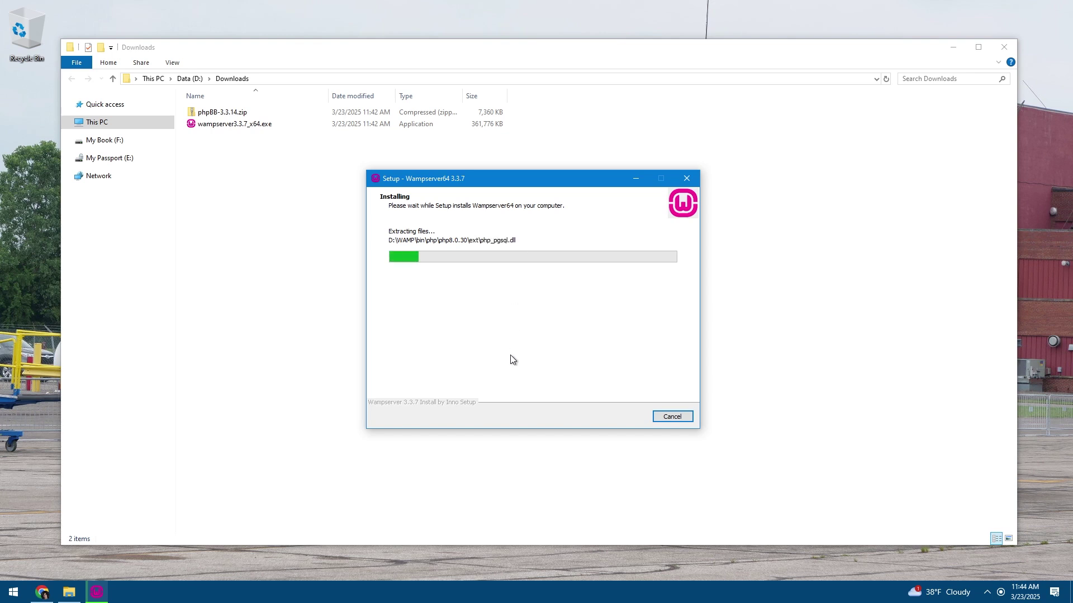
pyautogui.click(687, 178)
pyautogui.click(624, 353)
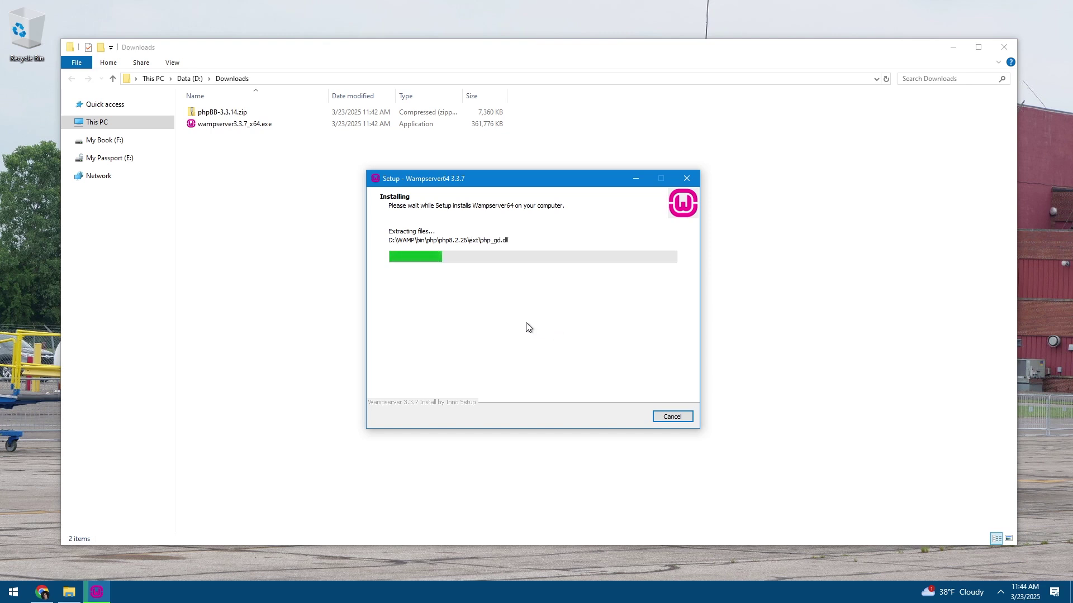
pyautogui.rightClick(68, 591)
pyautogui.click(457, 347)
pyautogui.moveTo(512, 180); pyautogui.dragTo(481, 198)
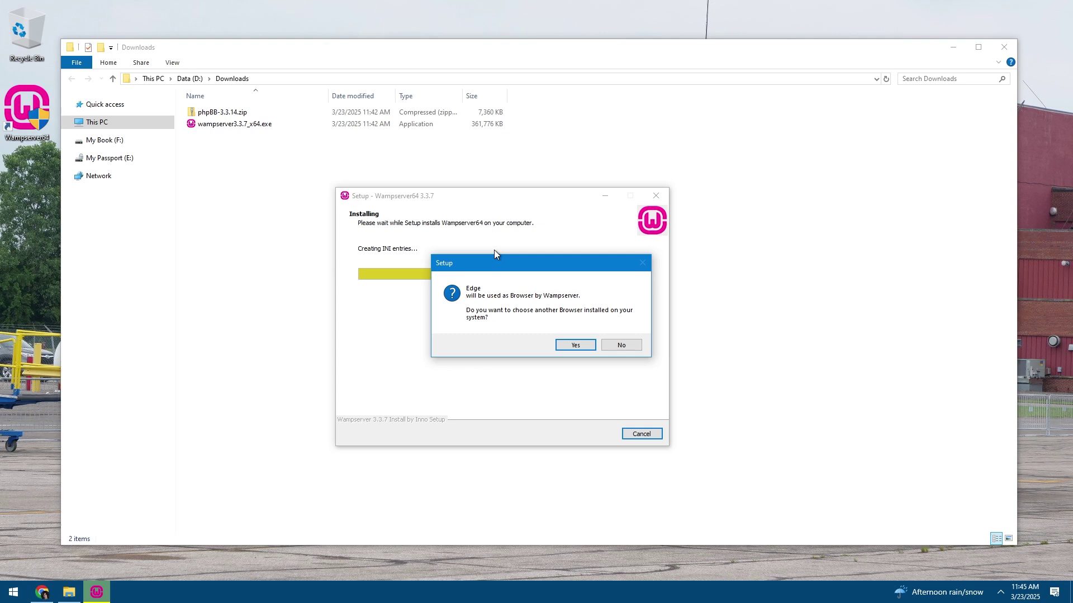
# Delete the Wampserver64 desktop shortcut and permanently empty the Recycle Bin
pyautogui.moveTo(542, 269); pyautogui.dragTo(508, 264)
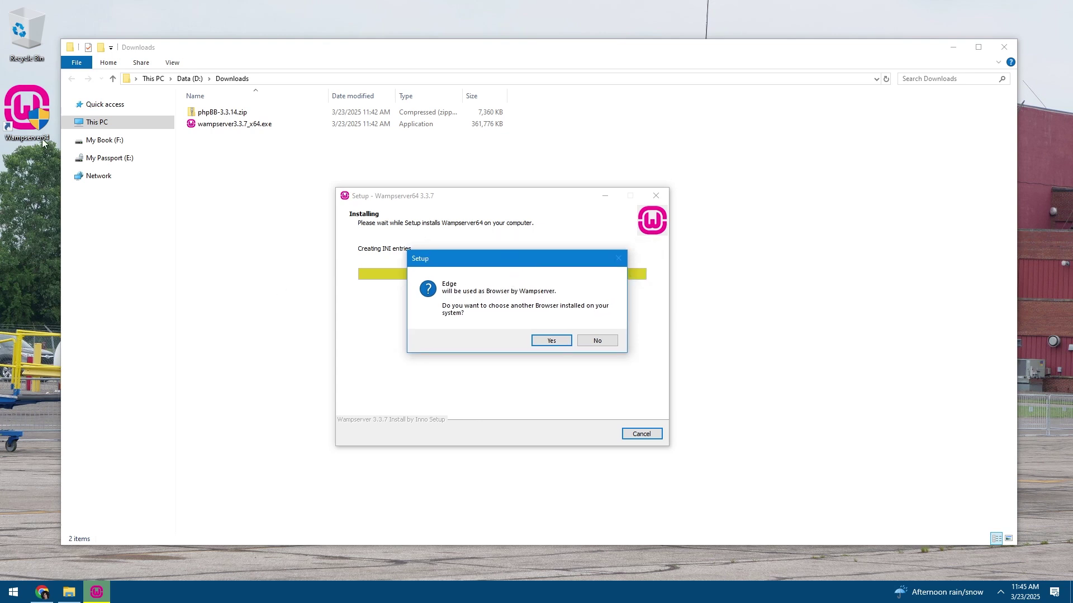
pyautogui.moveTo(38, 124); pyautogui.dragTo(18, 42)
pyautogui.rightClick(18, 42)
pyautogui.click(50, 59)
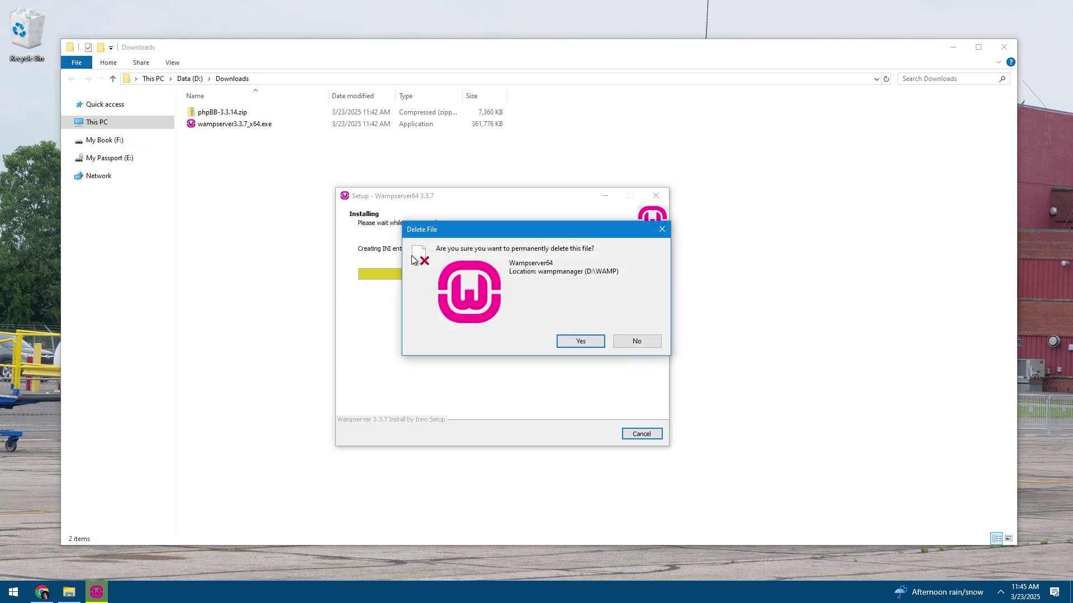
pyautogui.click(592, 343)
pyautogui.click(564, 258)
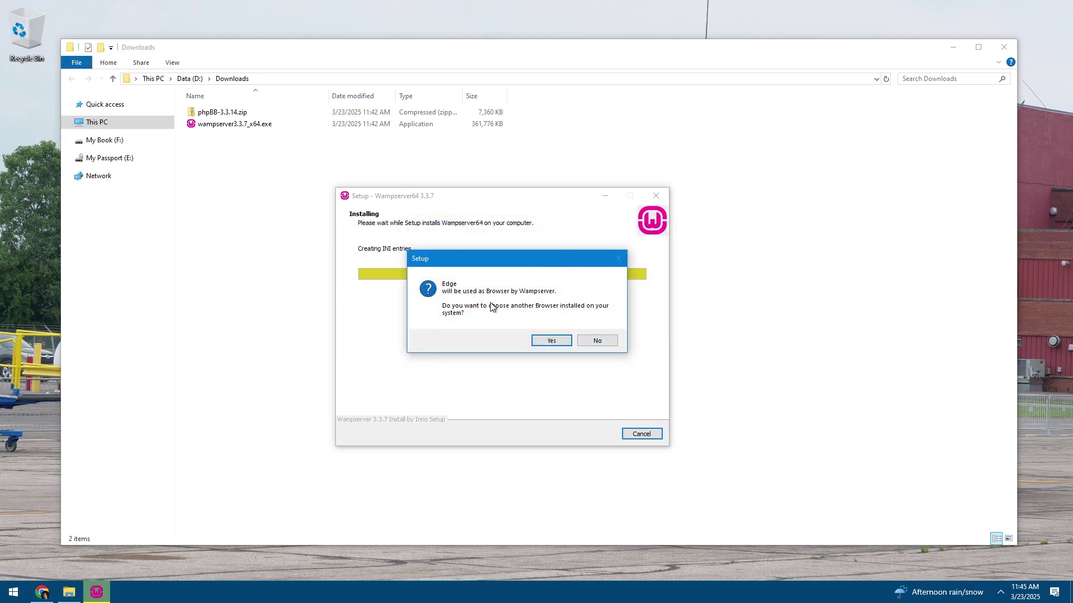
# Choose a different browser and select C:\Program Files\Google\Chrome\Application\chrome.exe
pyautogui.click(551, 340)
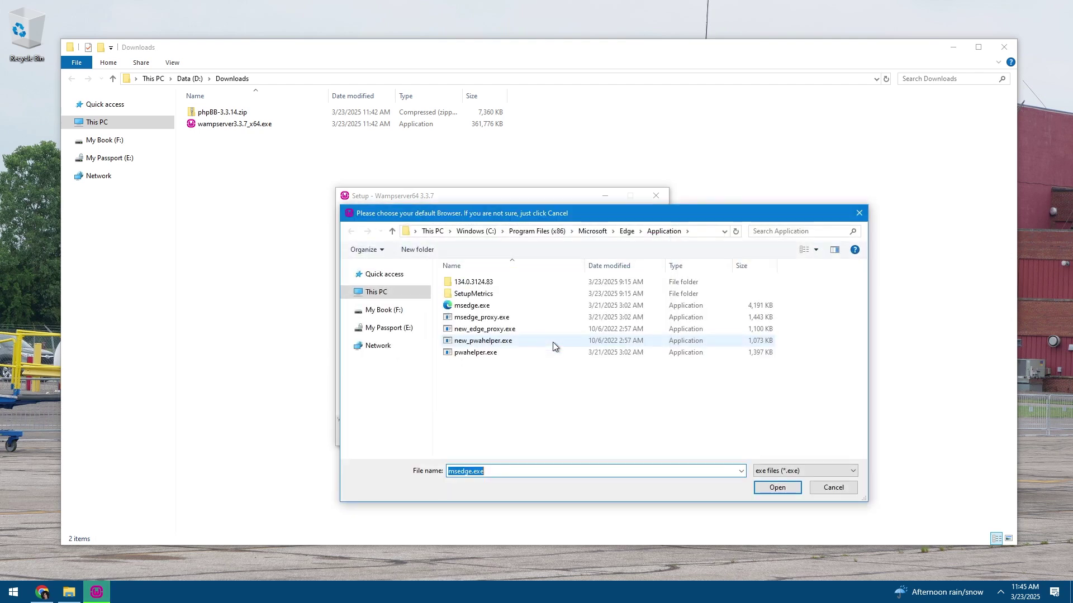
pyautogui.click(383, 299)
pyautogui.doubleClick(642, 405)
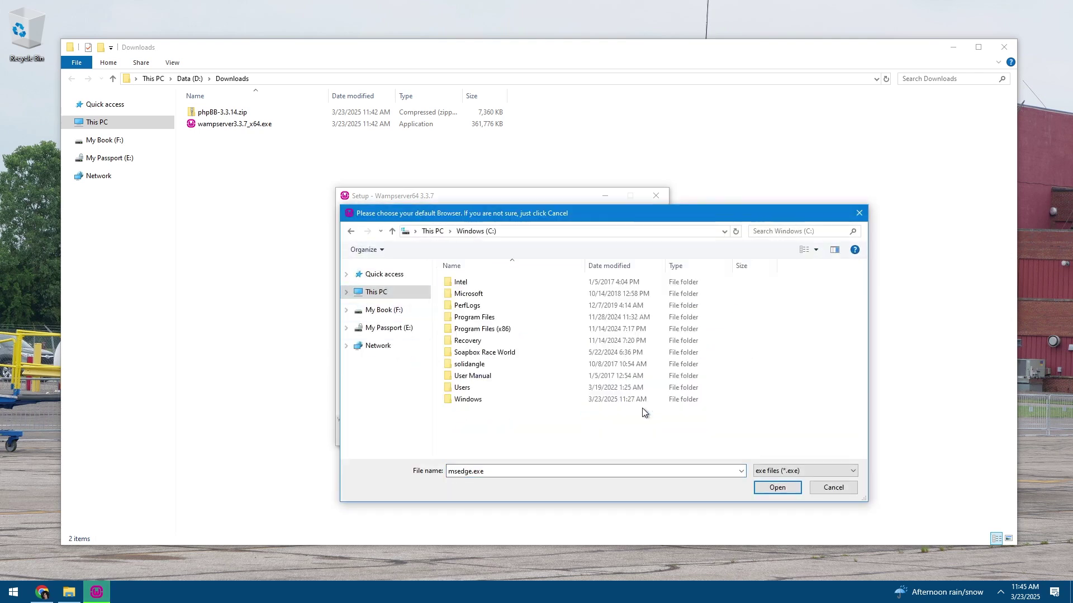
pyautogui.doubleClick(485, 317)
pyautogui.scroll(-8, 476, 356)
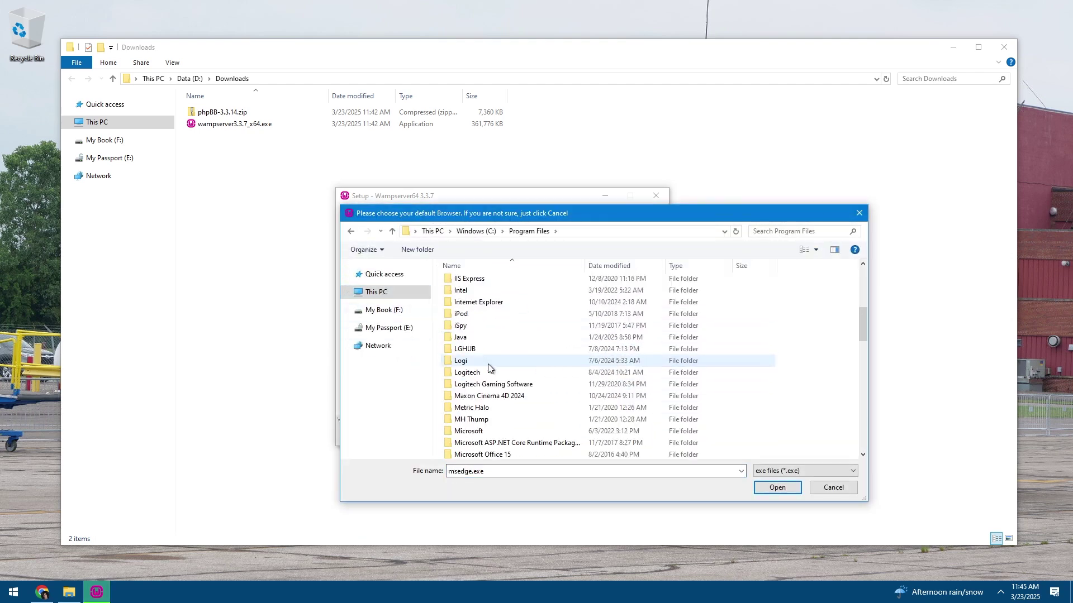
pyautogui.scroll(-3, 476, 358)
pyautogui.scroll(5, 492, 384)
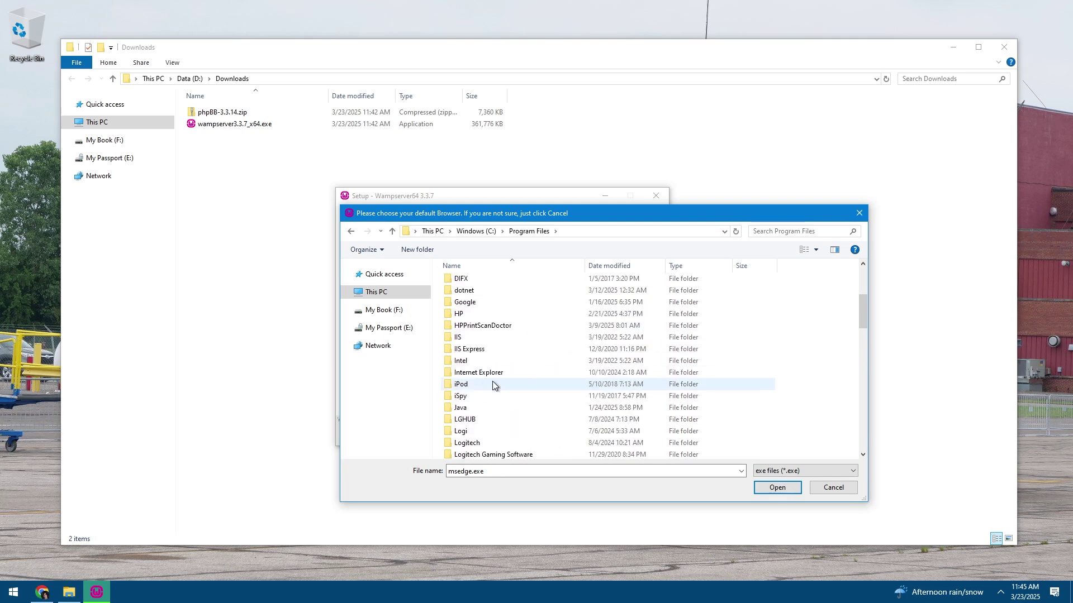
pyautogui.doubleClick(464, 337)
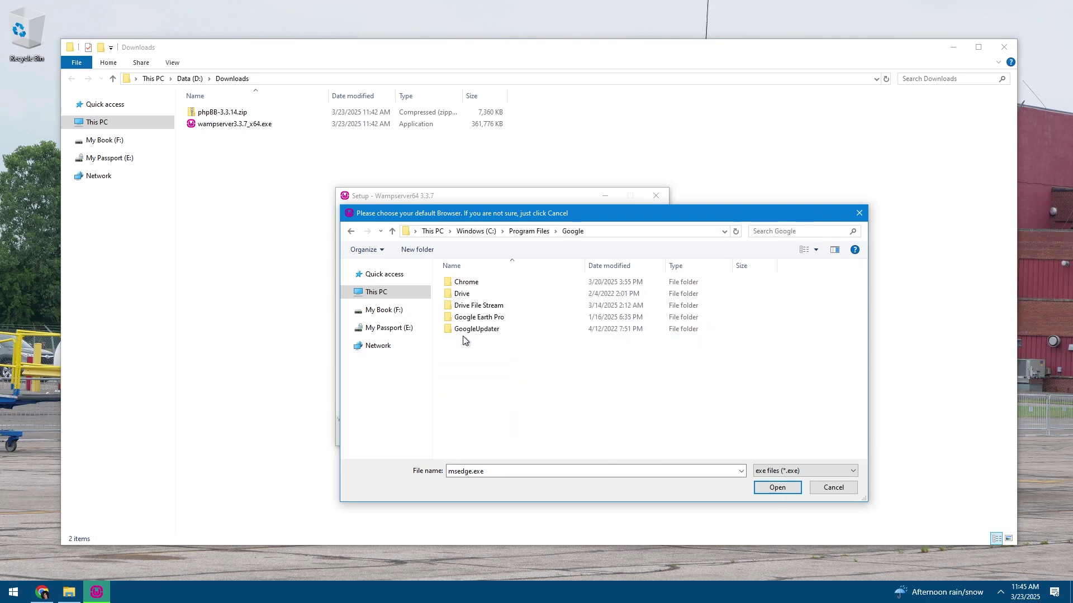
pyautogui.doubleClick(463, 283)
pyautogui.doubleClick(463, 285)
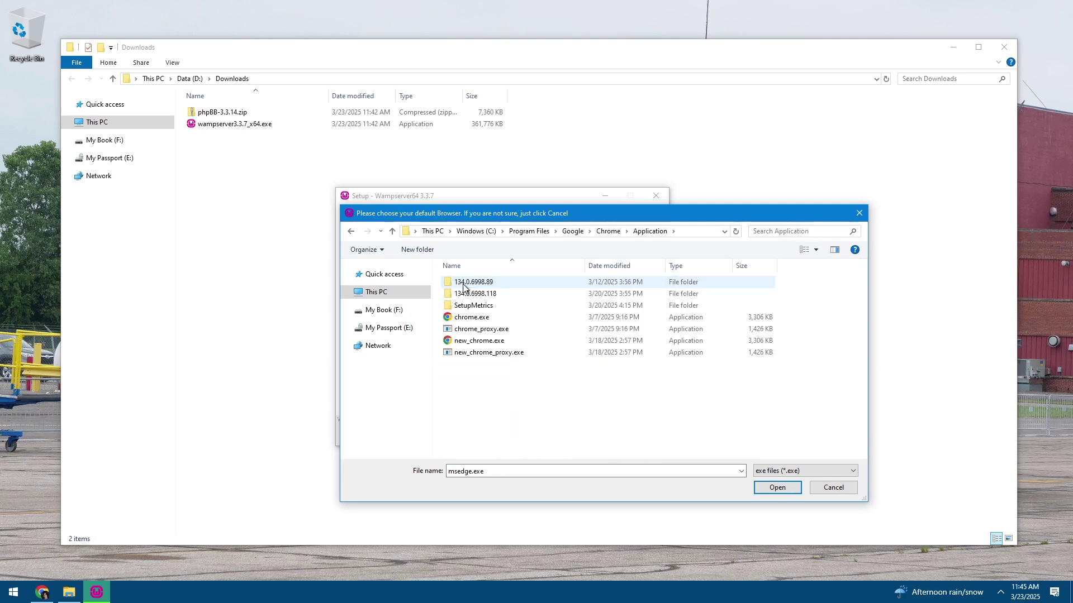
pyautogui.doubleClick(464, 318)
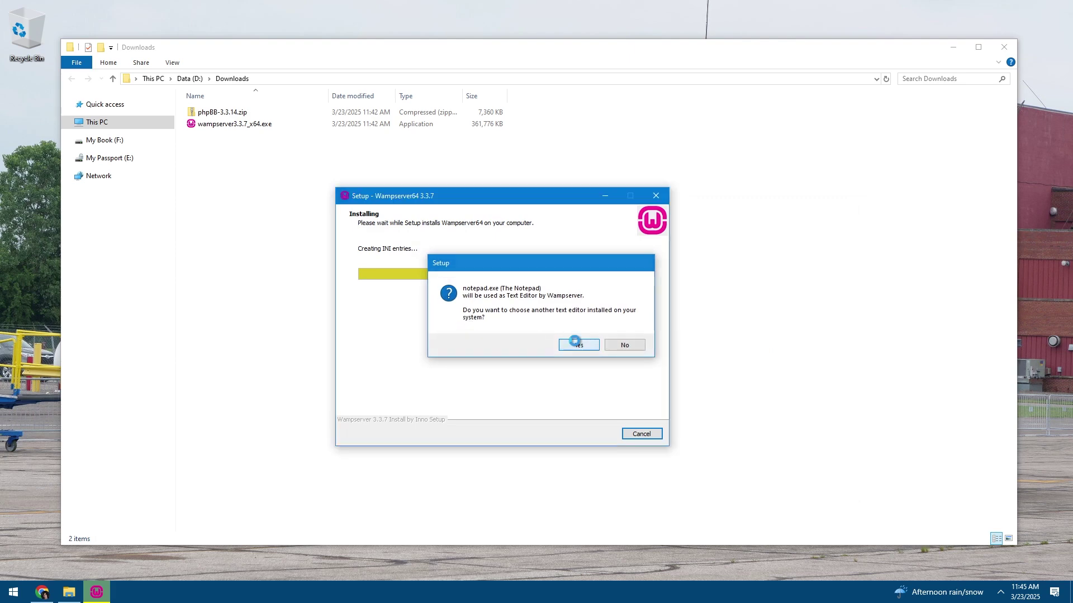
# Choose a different text editor and select notepad++.exe from D:\Notepad
pyautogui.click(576, 342)
pyautogui.click(376, 292)
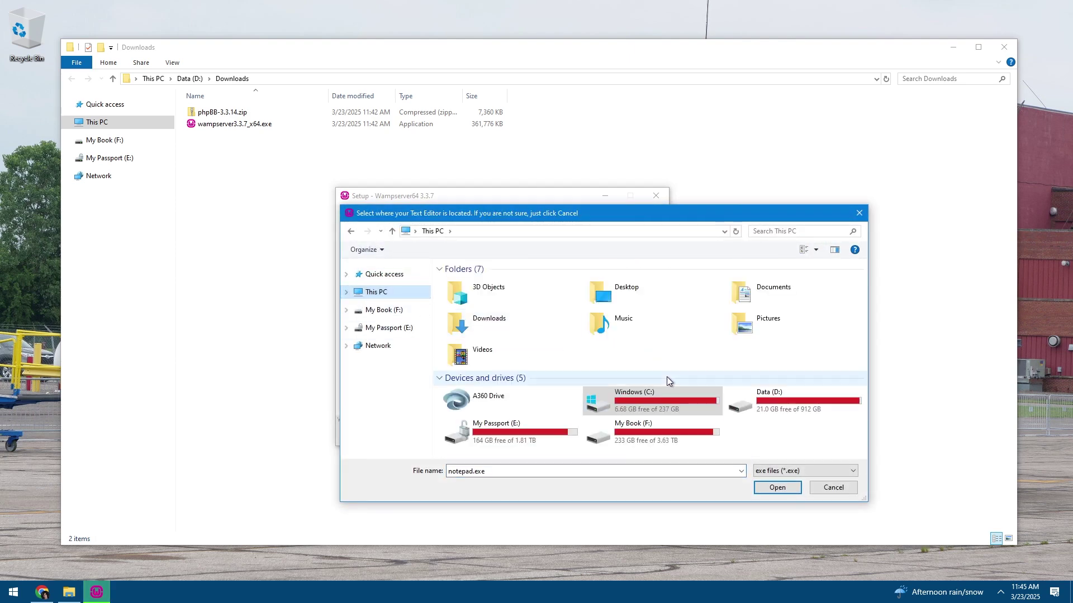
pyautogui.doubleClick(732, 408)
pyautogui.scroll(-15, 527, 368)
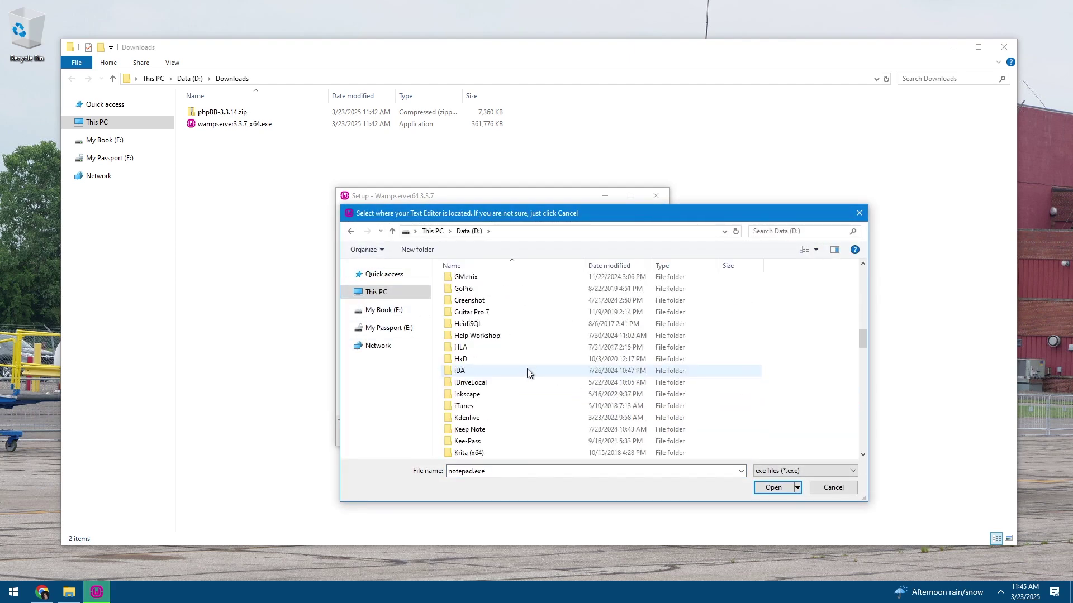
pyautogui.scroll(-3, 526, 369)
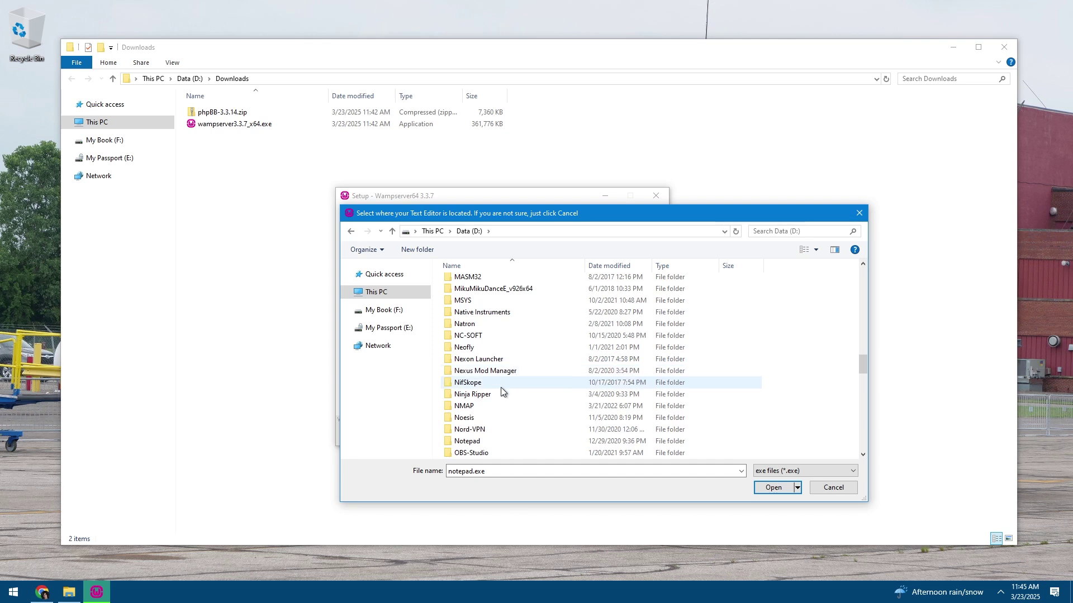
pyautogui.doubleClick(474, 444)
pyautogui.doubleClick(491, 327)
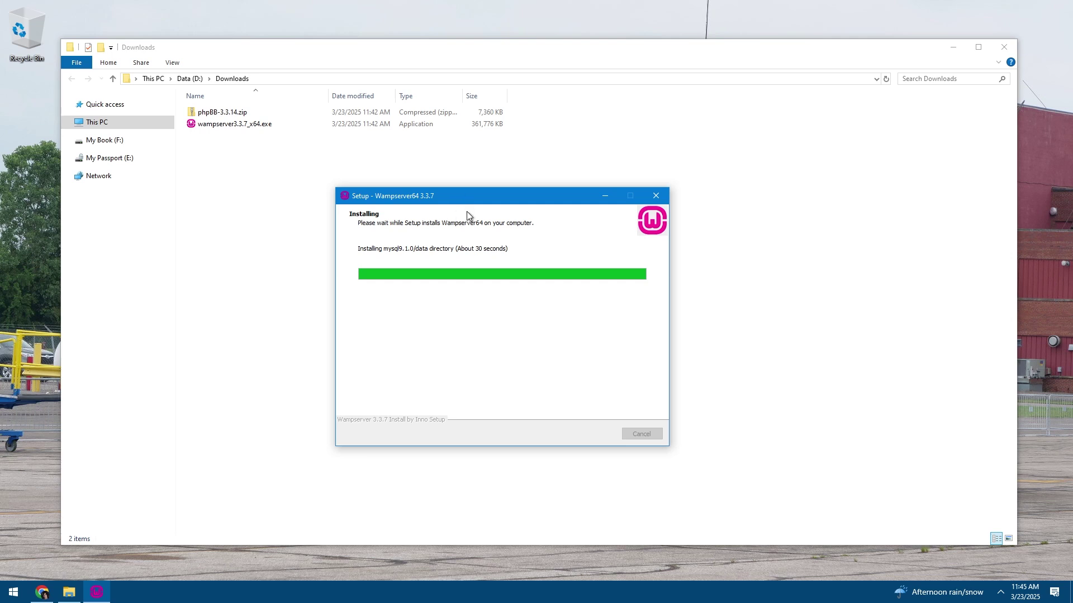
# Clear all Windows notifications and minimize Explorer to watch the setup progress
pyautogui.click(1054, 592)
pyautogui.click(1032, 559)
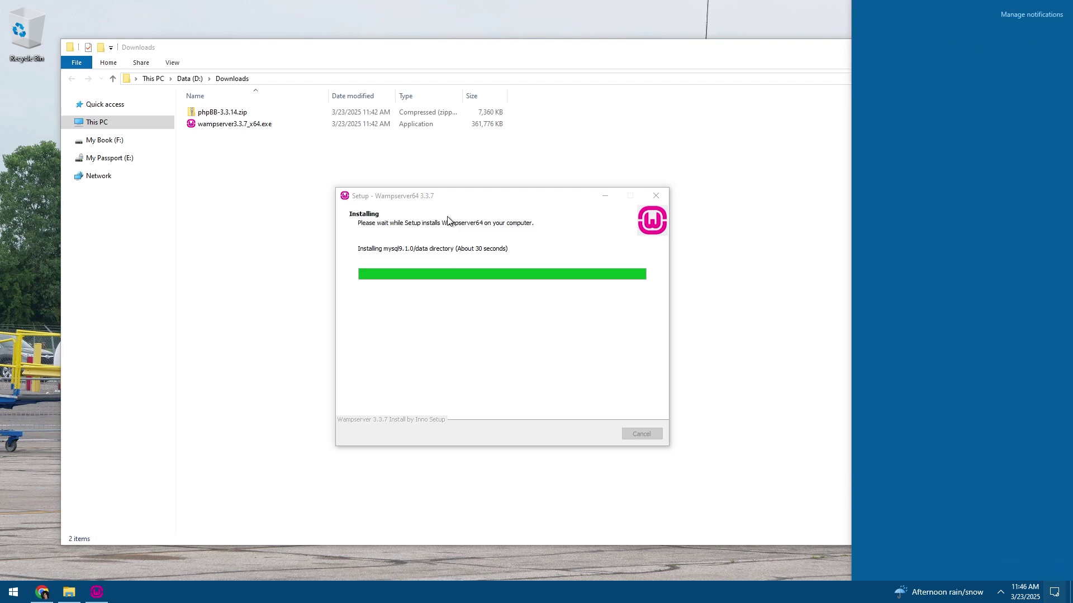
pyautogui.click(448, 164)
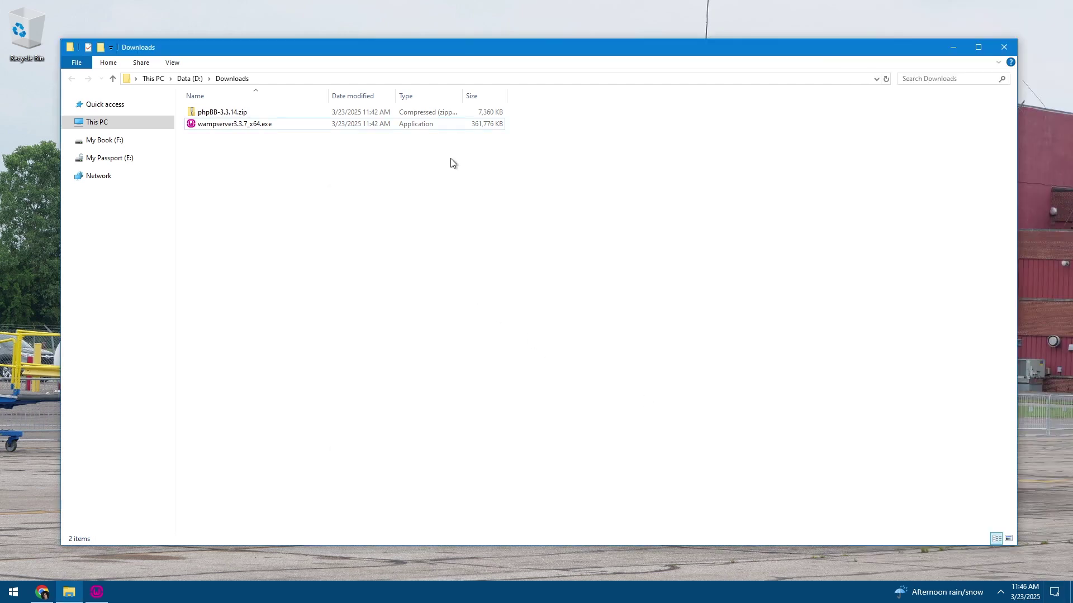
pyautogui.click(955, 45)
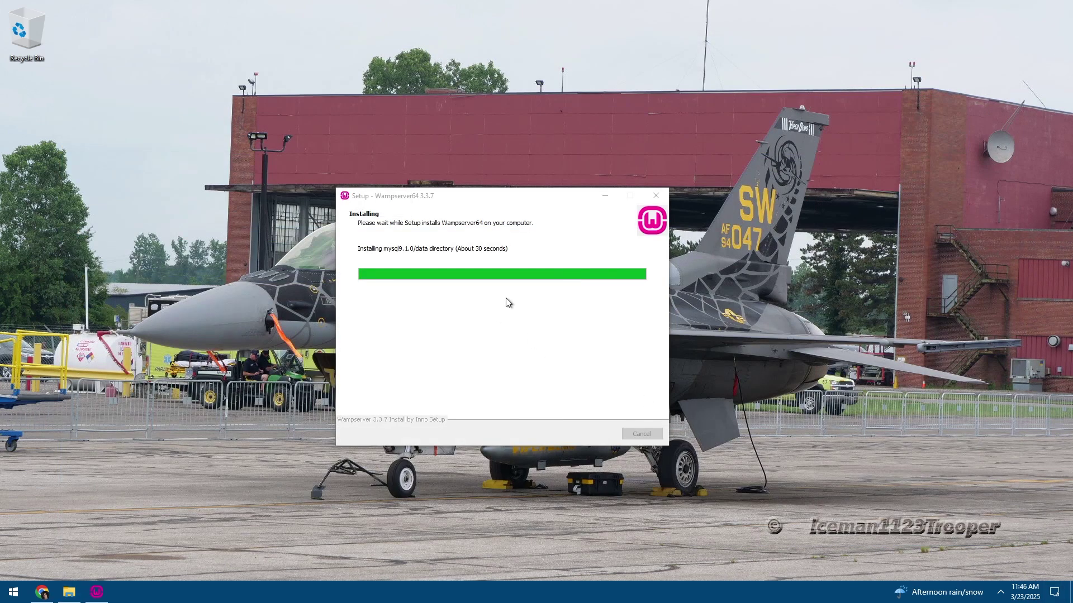
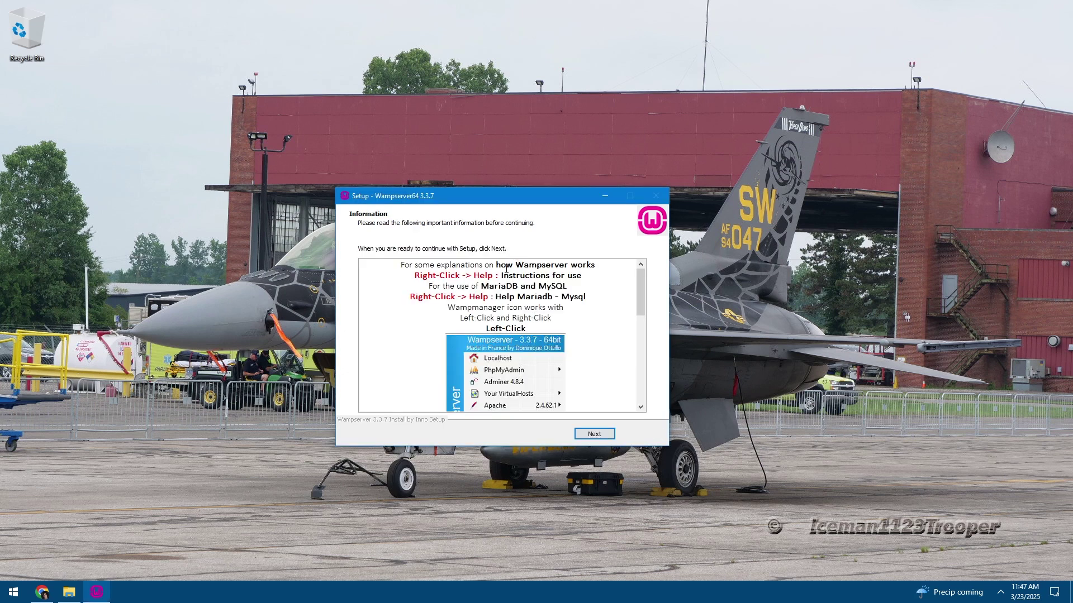
# Scroll past the setup Information page and finish the Wampserver64 installation
pyautogui.scroll(-10, 506, 300)
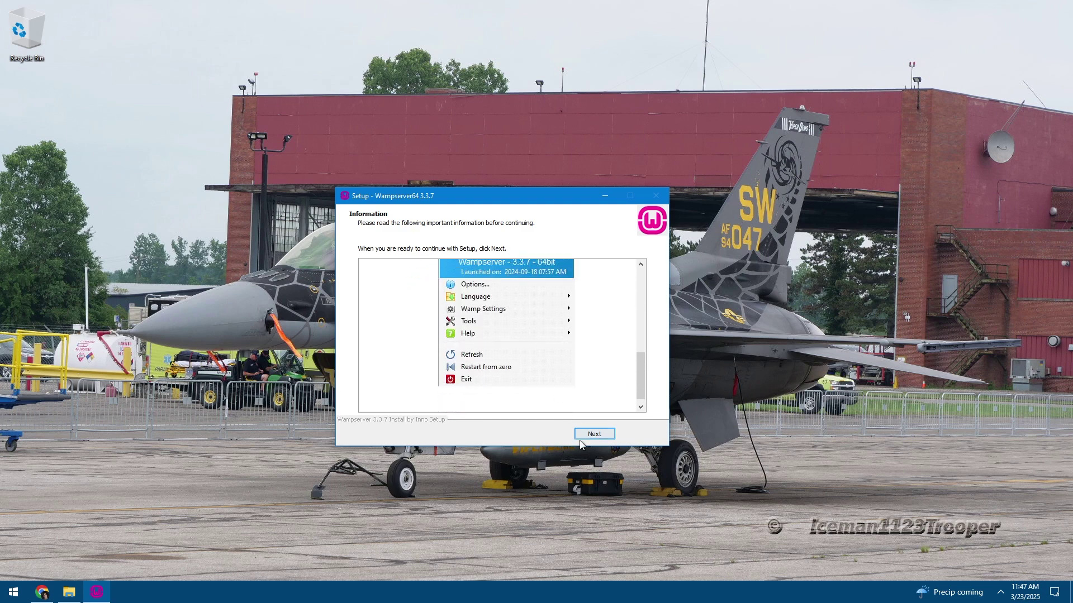
pyautogui.click(592, 434)
pyautogui.click(593, 435)
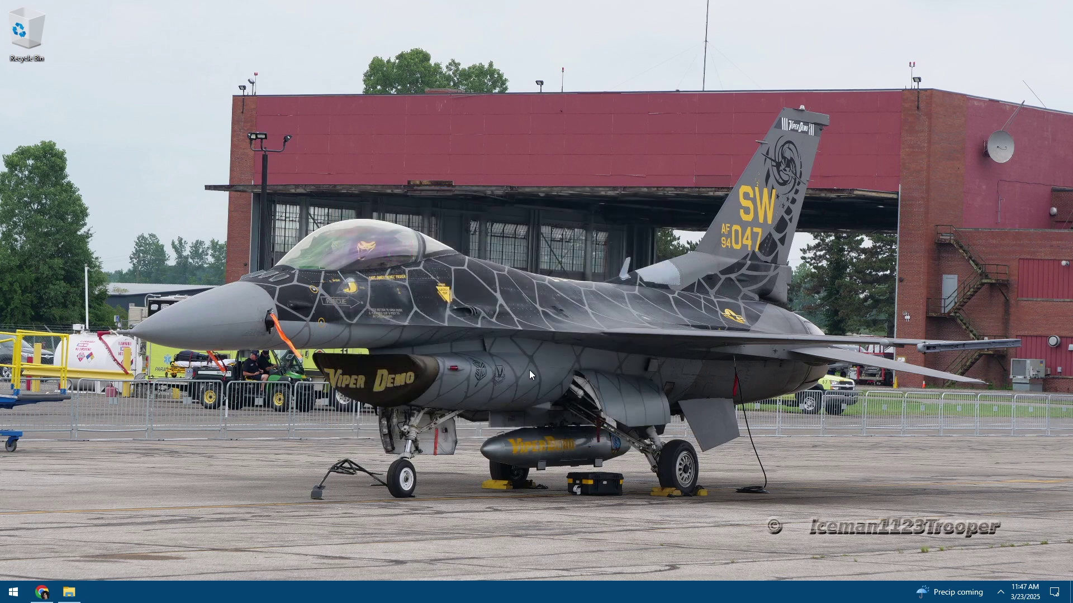
# Delete wampserver3.3.7_x64.exe from the Downloads folder
pyautogui.click(69, 592)
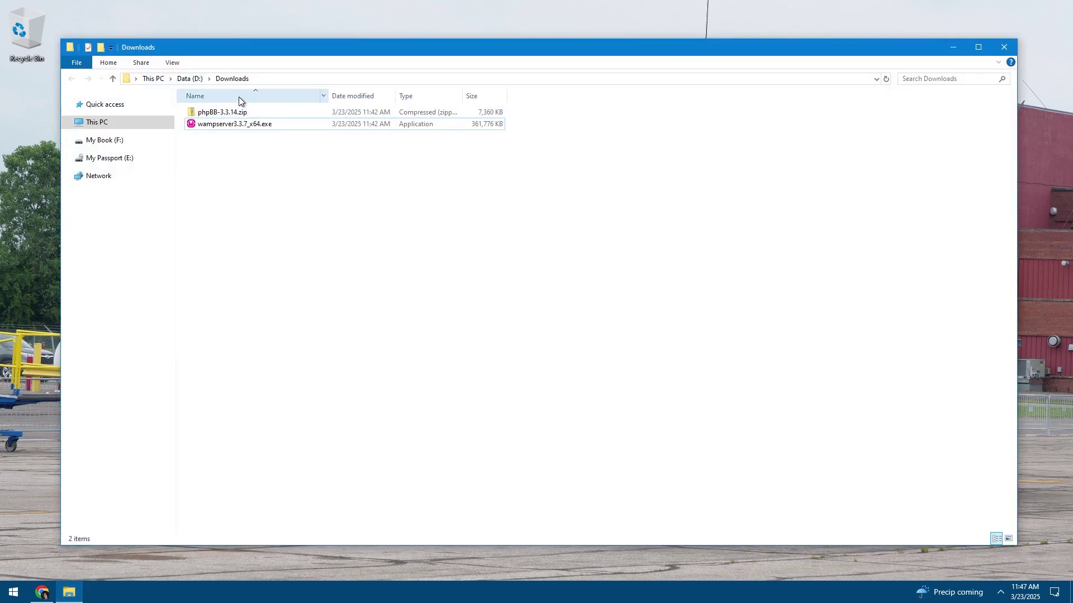
pyautogui.rightClick(220, 123)
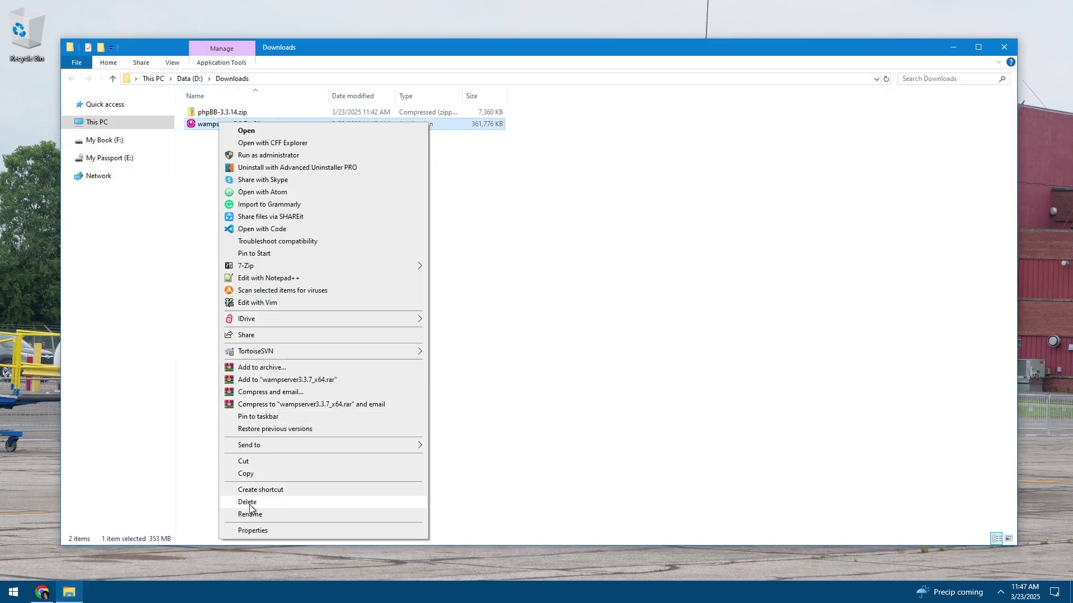
pyautogui.click(249, 505)
pyautogui.click(565, 341)
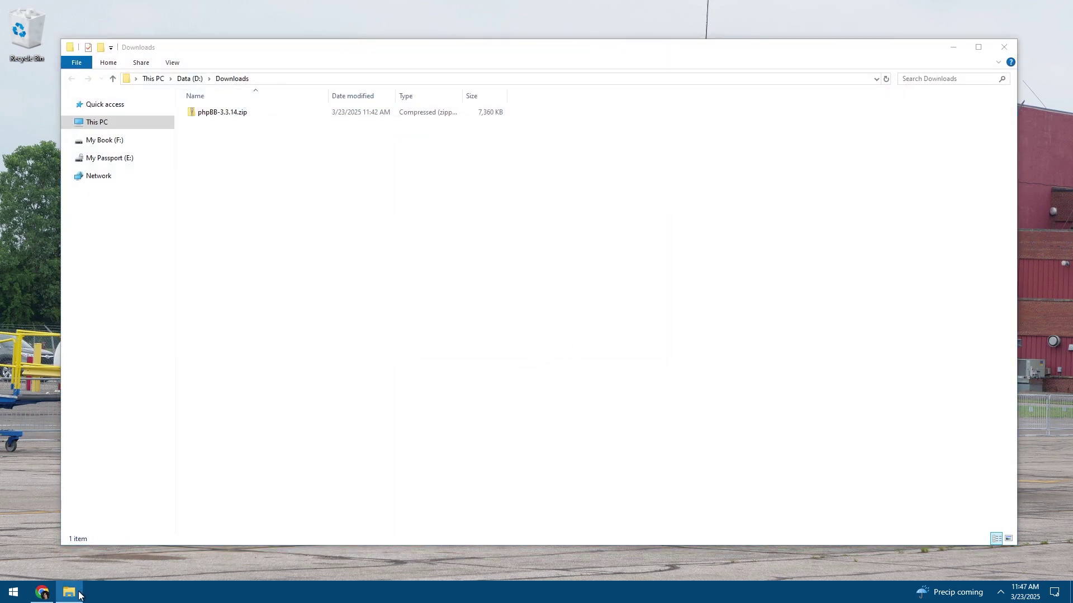
pyautogui.hotkey('alt', 'F4')
# Permanently delete the installer from the Recycle Bin
pyautogui.rightClick(1, 3)
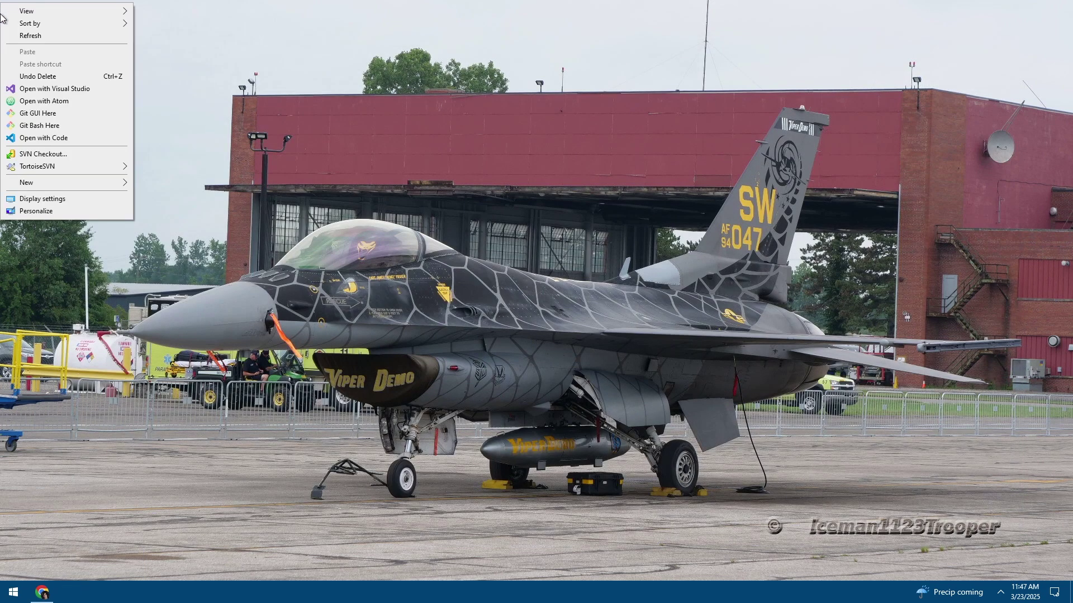
pyautogui.rightClick(21, 27)
pyautogui.click(42, 31)
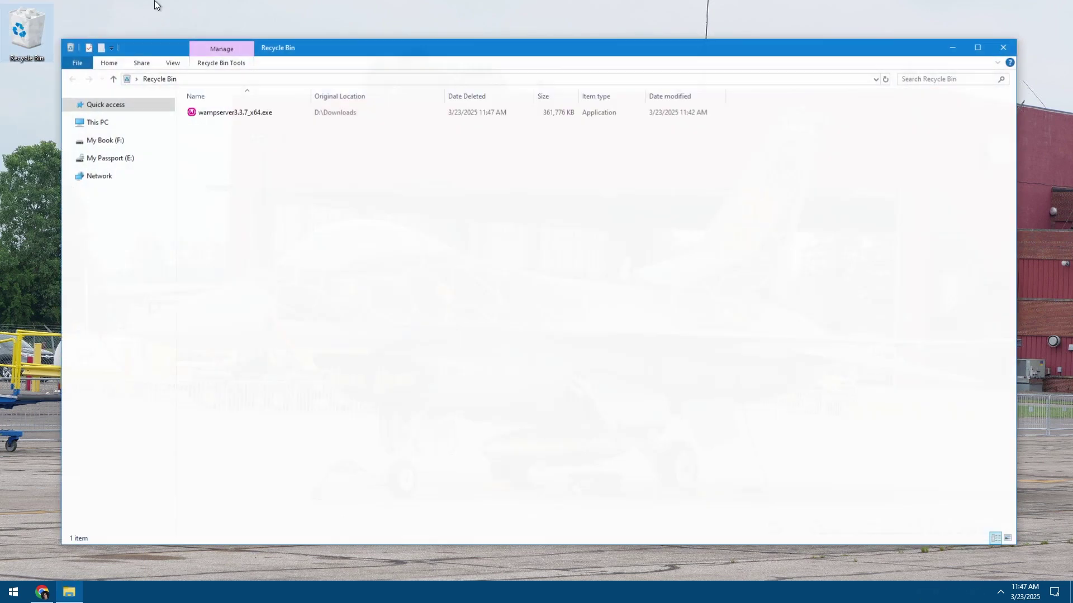
pyautogui.rightClick(233, 115)
pyautogui.click(253, 156)
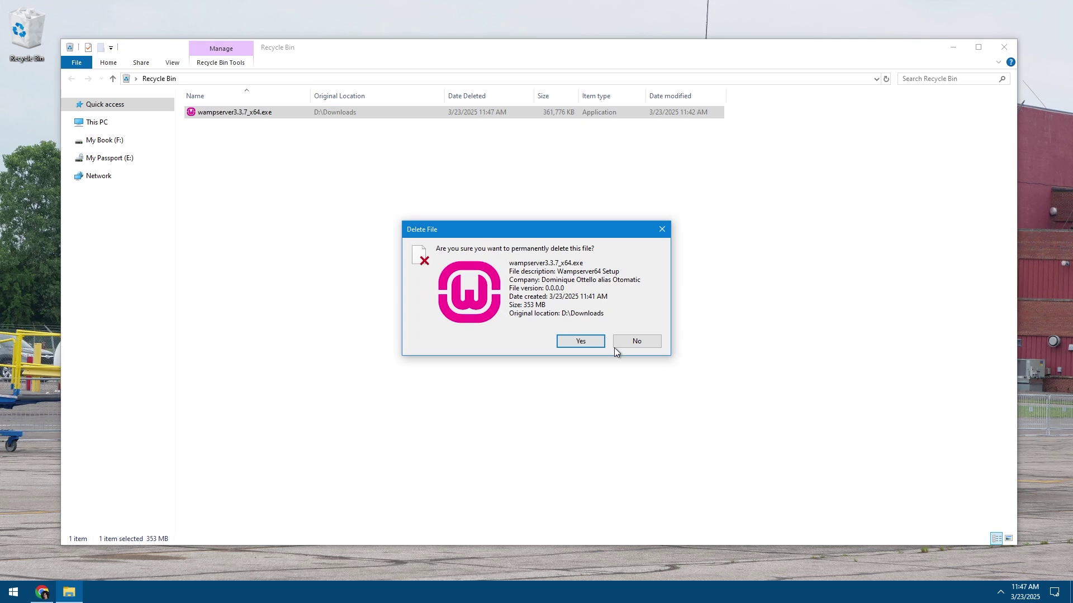
pyautogui.click(561, 341)
pyautogui.click(68, 594)
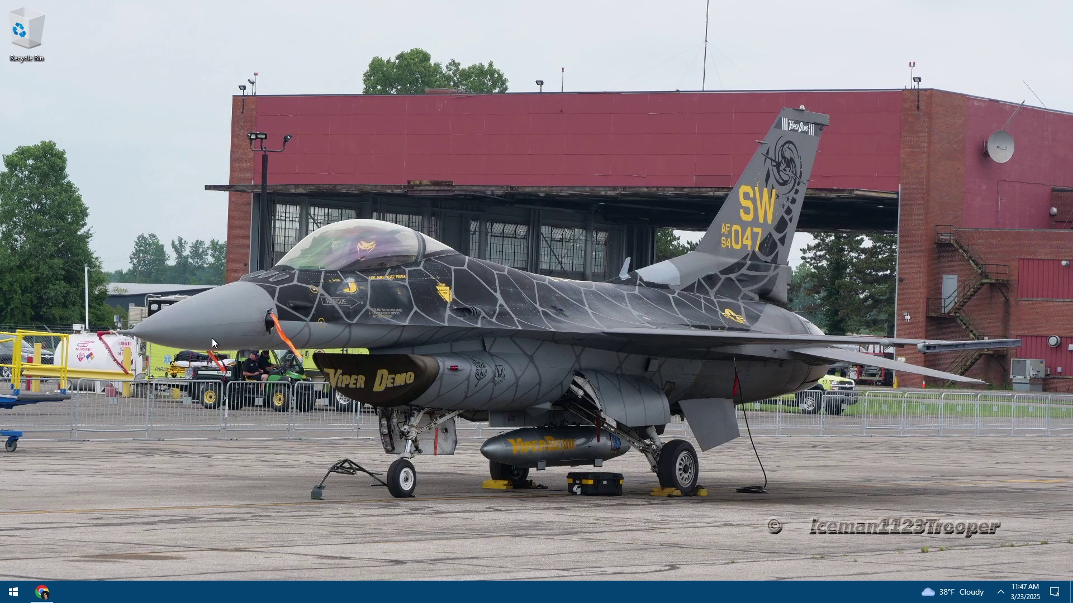
# Refresh the desktop and briefly check the Start menu and hidden tray icons
pyautogui.rightClick(263, 294)
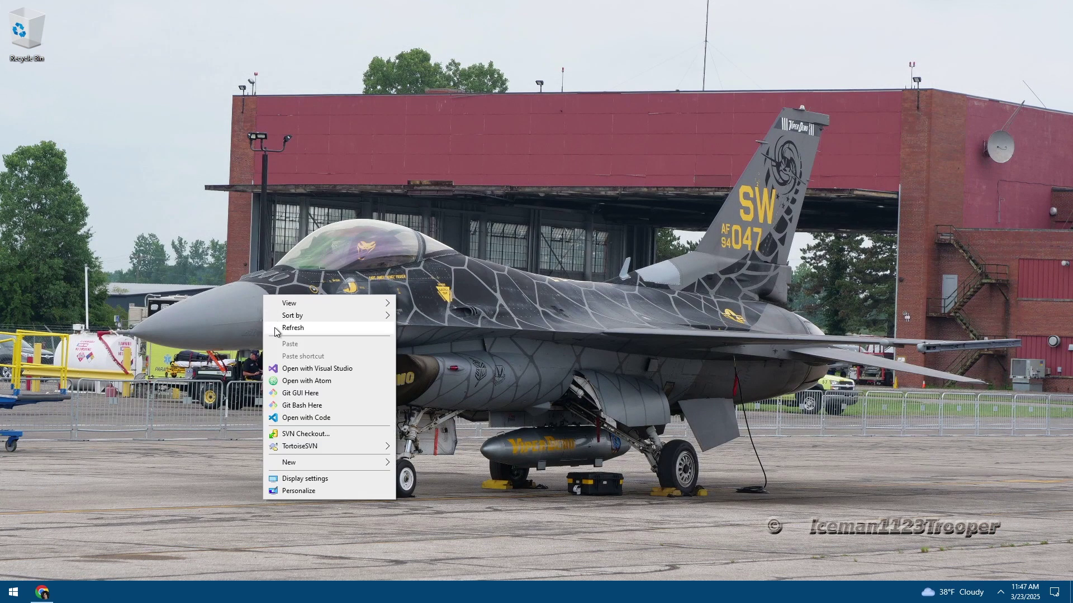
pyautogui.click(293, 328)
pyautogui.click(13, 593)
pyautogui.click(433, 264)
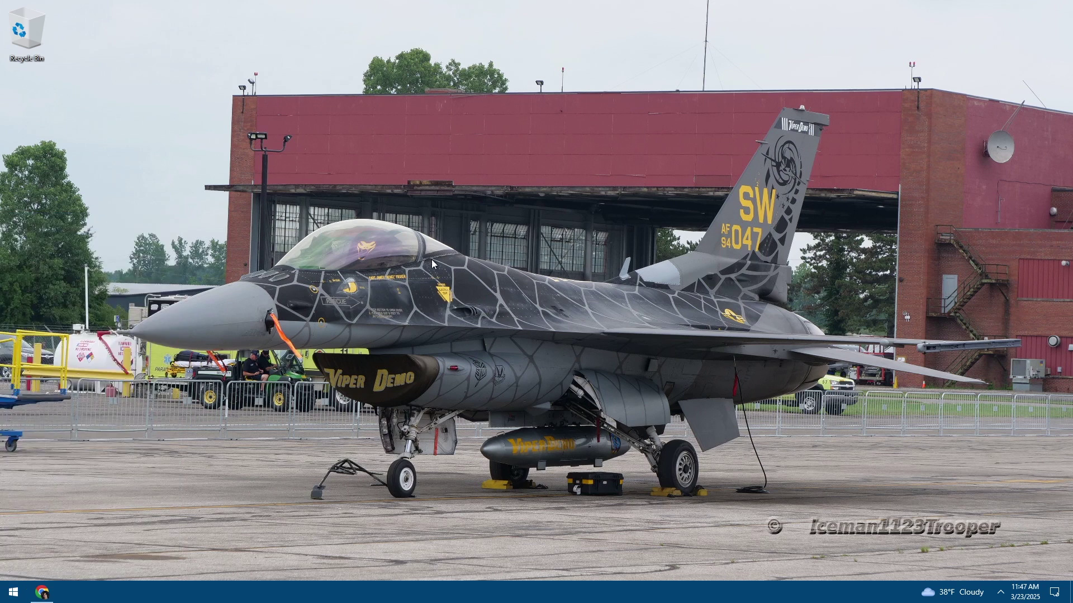
pyautogui.click(1000, 595)
pyautogui.click(1000, 597)
# Open a new Chrome Incognito window and close the extra regular tab window
pyautogui.click(42, 592)
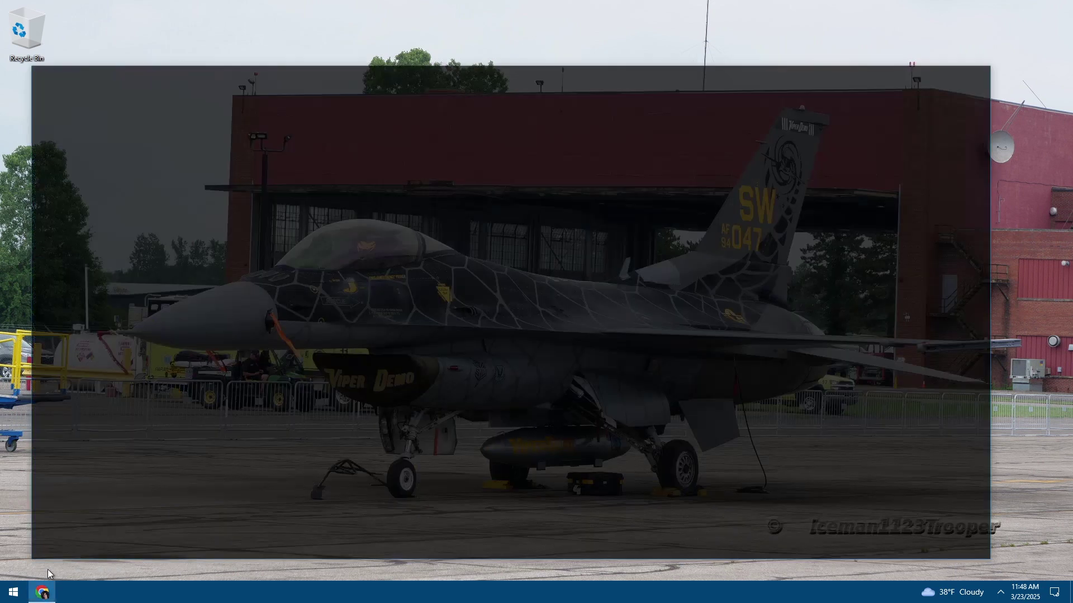
pyautogui.click(194, 40)
pyautogui.moveTo(234, 40); pyautogui.dragTo(216, 83)
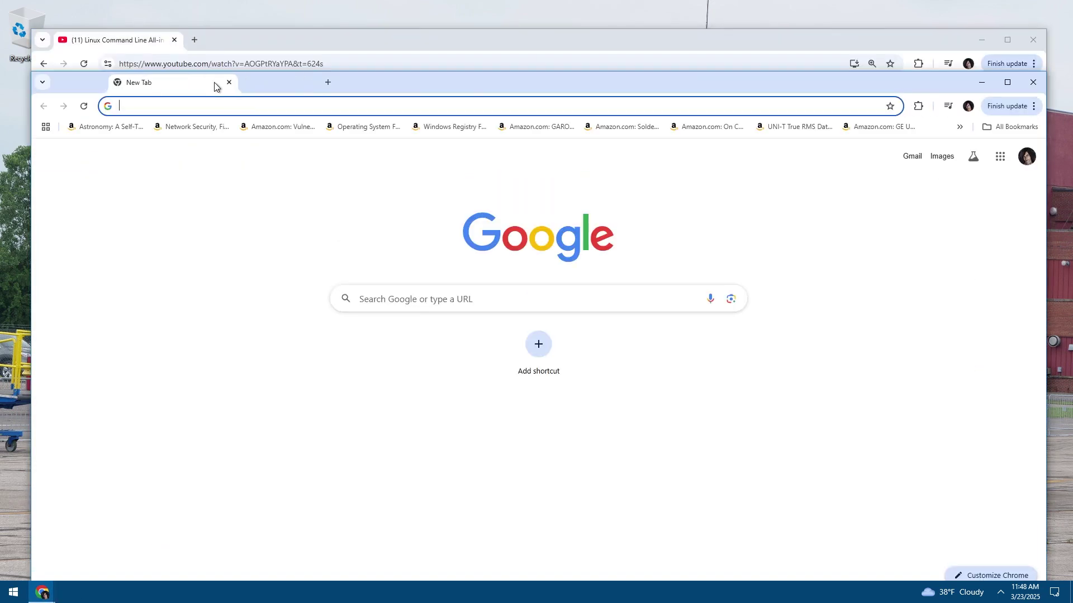
pyautogui.click(980, 46)
pyautogui.click(981, 46)
pyautogui.moveTo(670, 88); pyautogui.dragTo(666, 56)
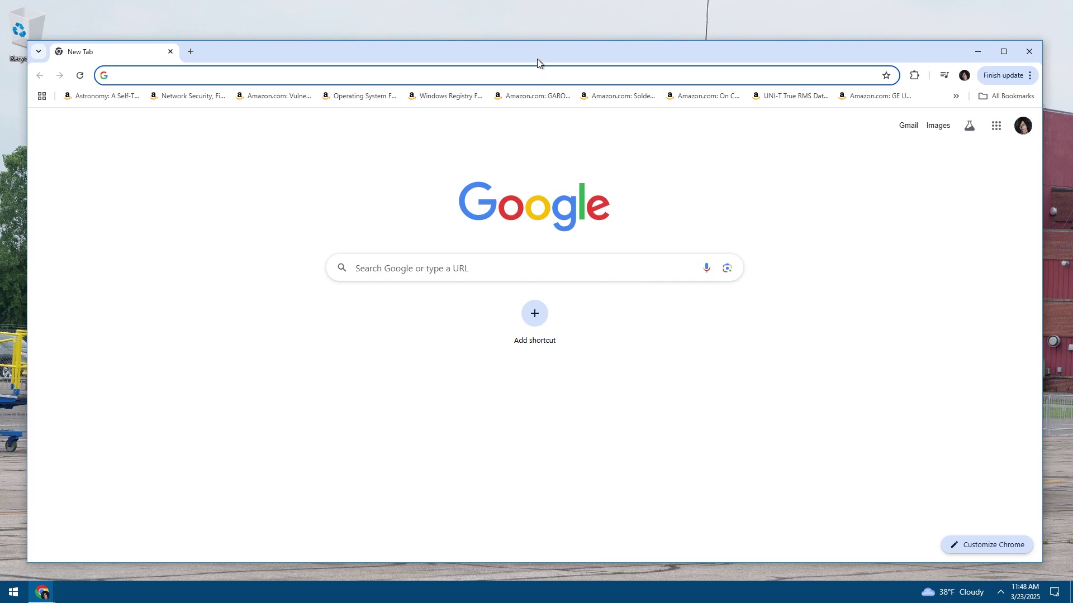
pyautogui.moveTo(535, 58); pyautogui.dragTo(541, 50)
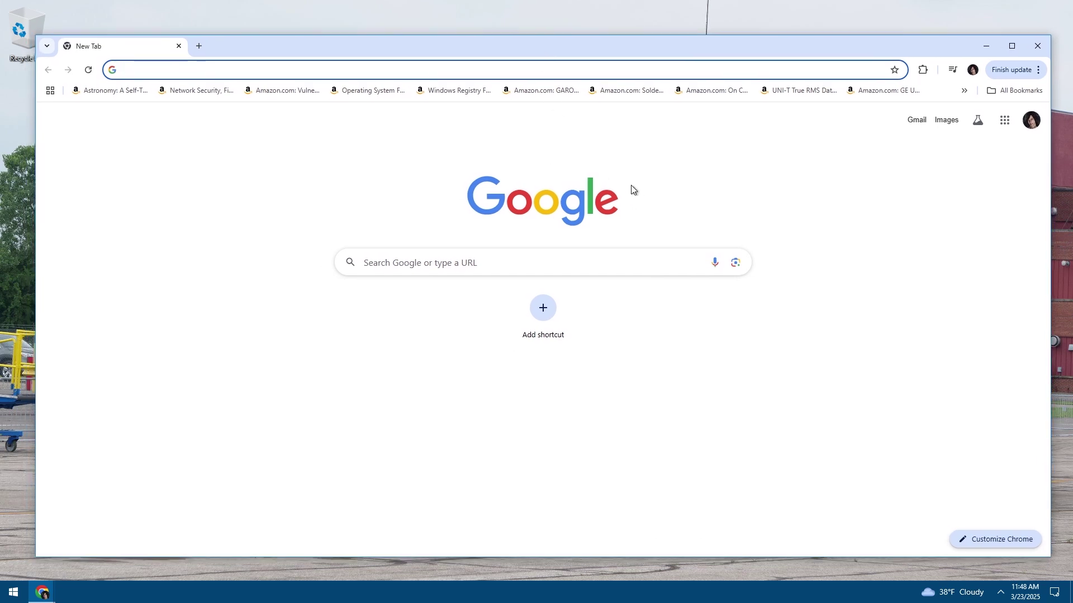
pyautogui.click(1018, 69)
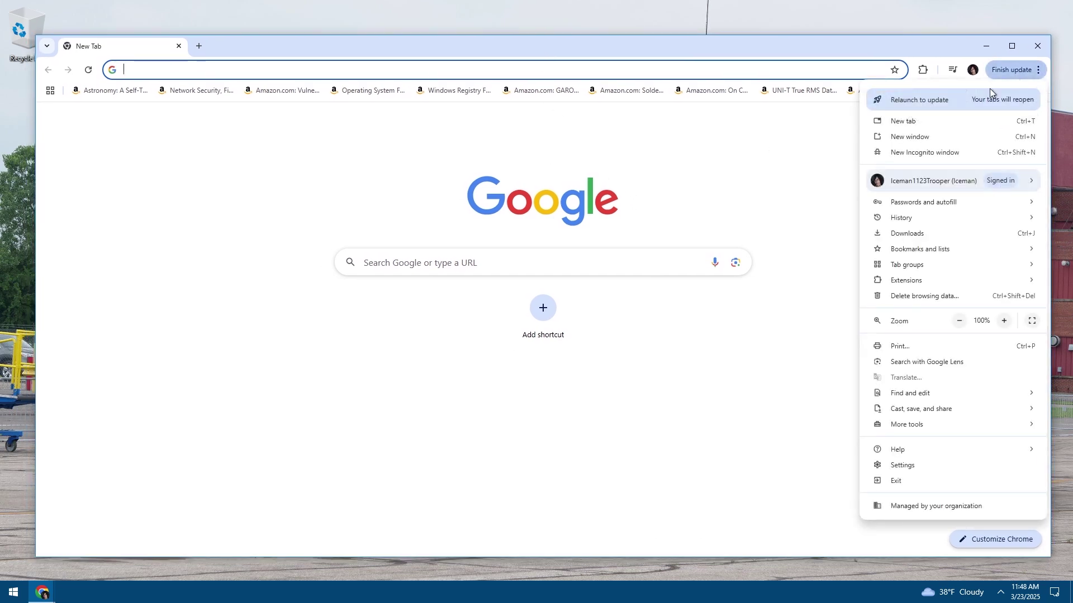
pyautogui.click(916, 152)
pyautogui.click(613, 36)
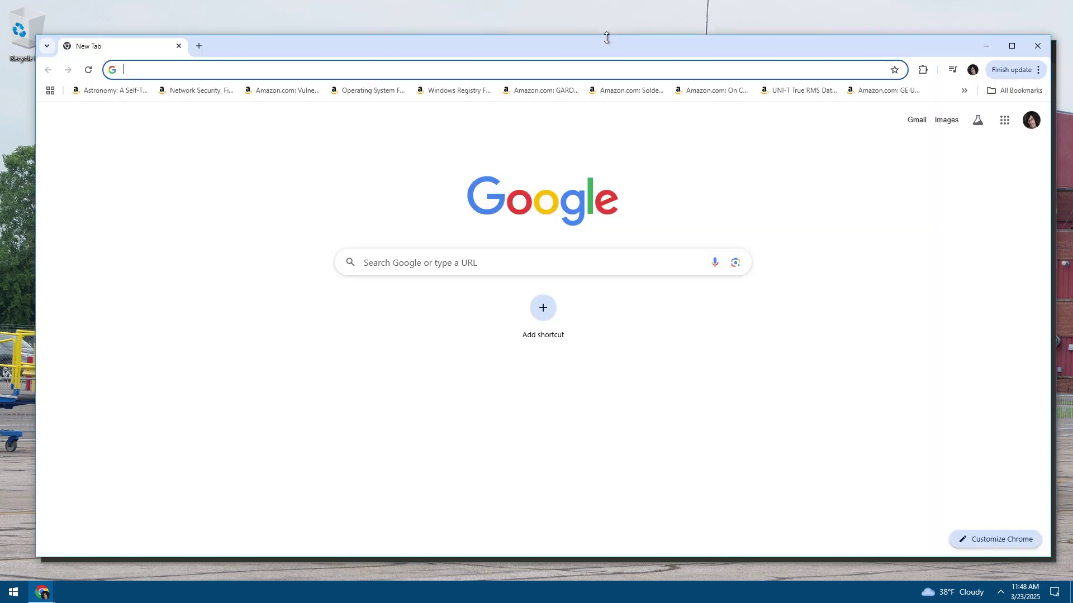
pyautogui.click(1042, 45)
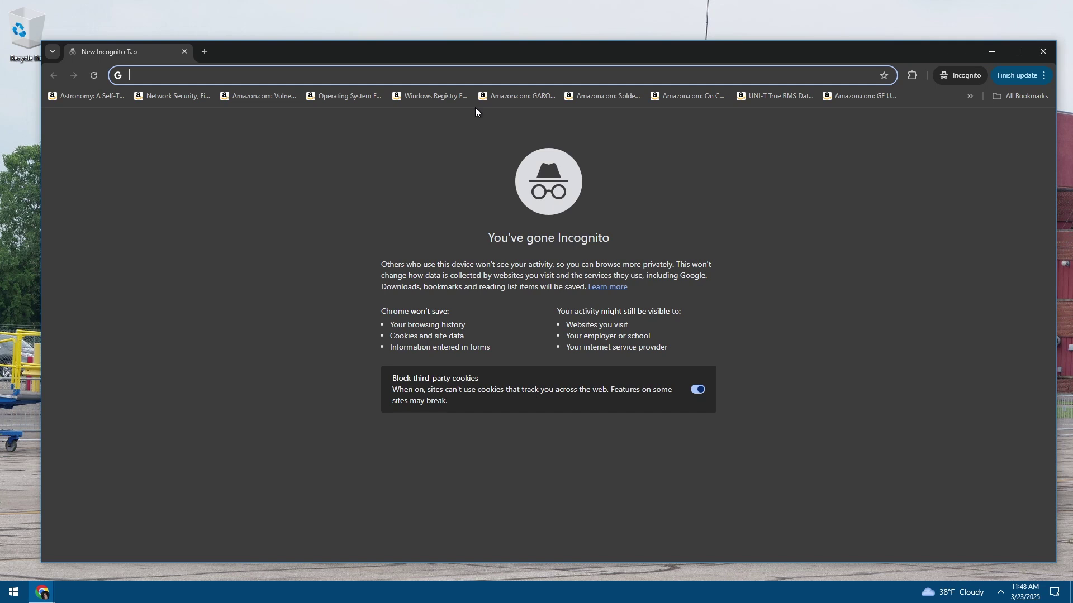
# Load localhost, retry it, then try 127.0.0.1; both refuse to connect, so close the browser
pyautogui.write('localhost')
pyautogui.press('Return')
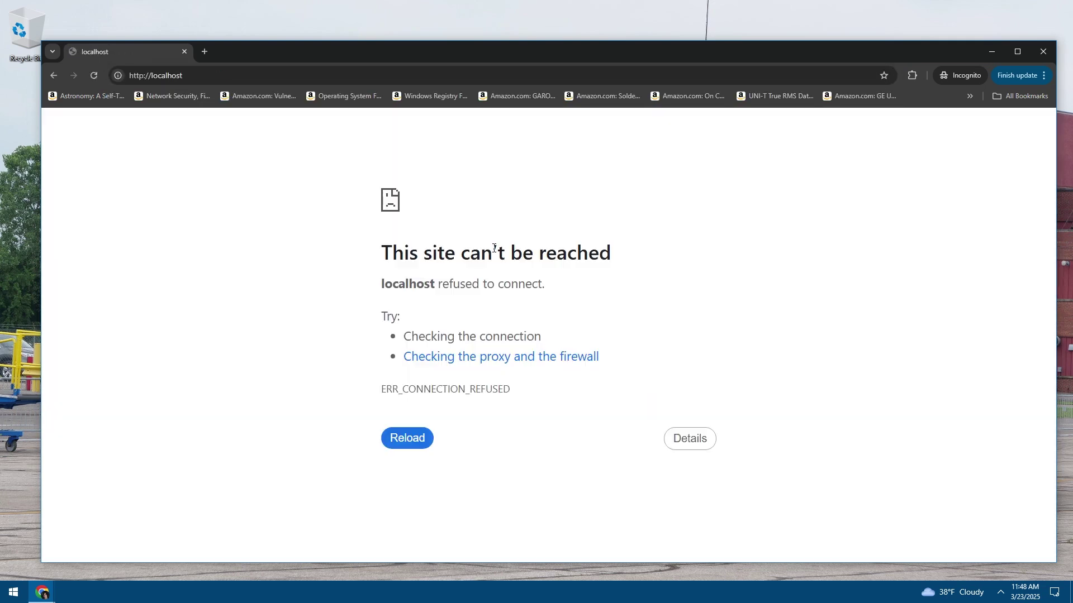
pyautogui.moveTo(424, 284); pyautogui.dragTo(517, 284)
pyautogui.click(428, 432)
pyautogui.click(285, 74)
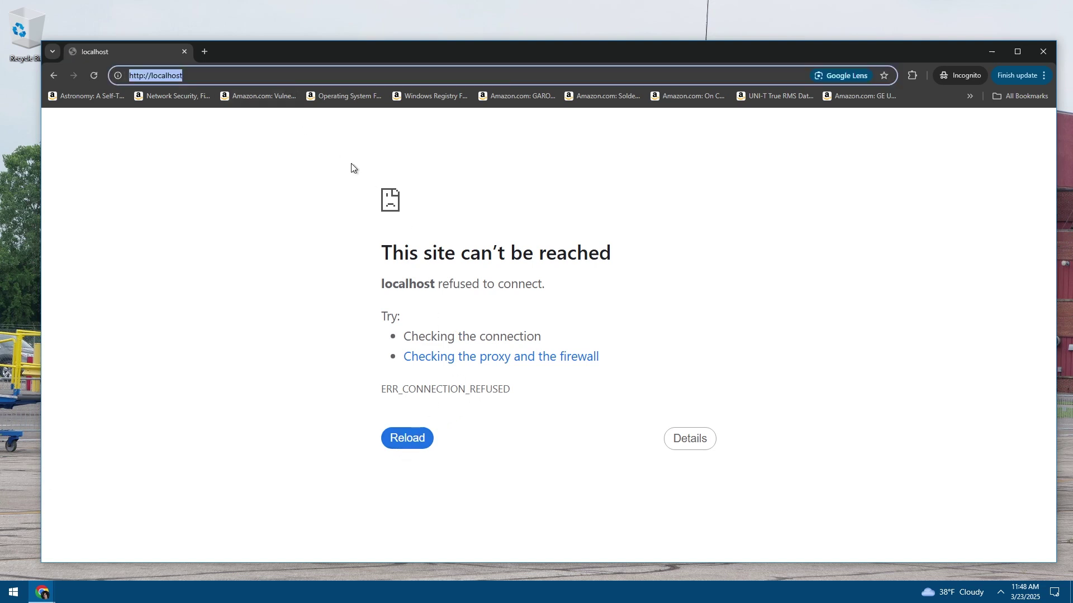
pyautogui.write('1')
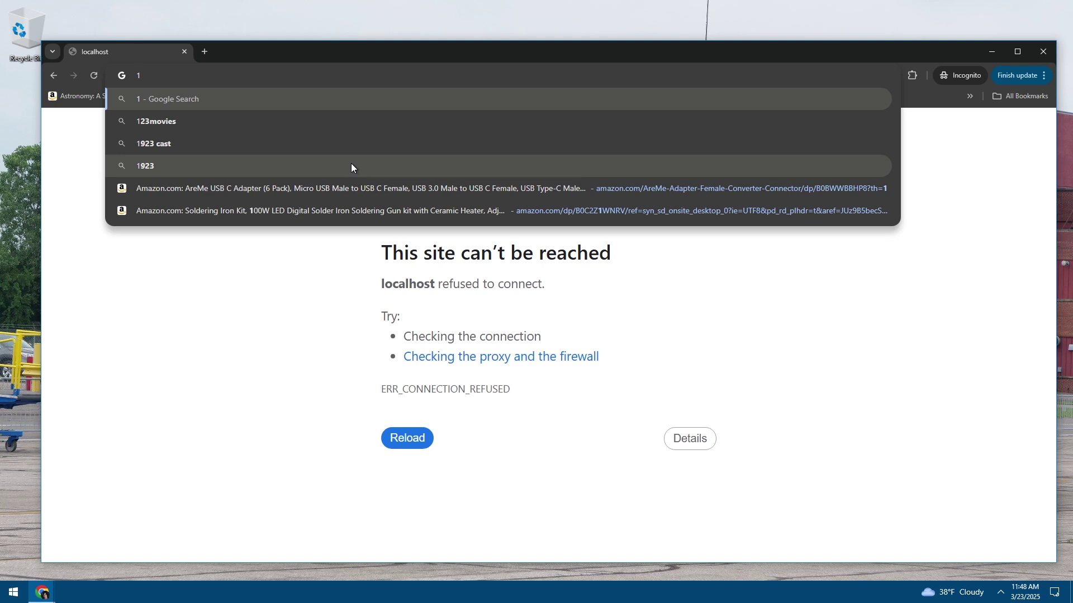
pyautogui.write('27.0.0.1')
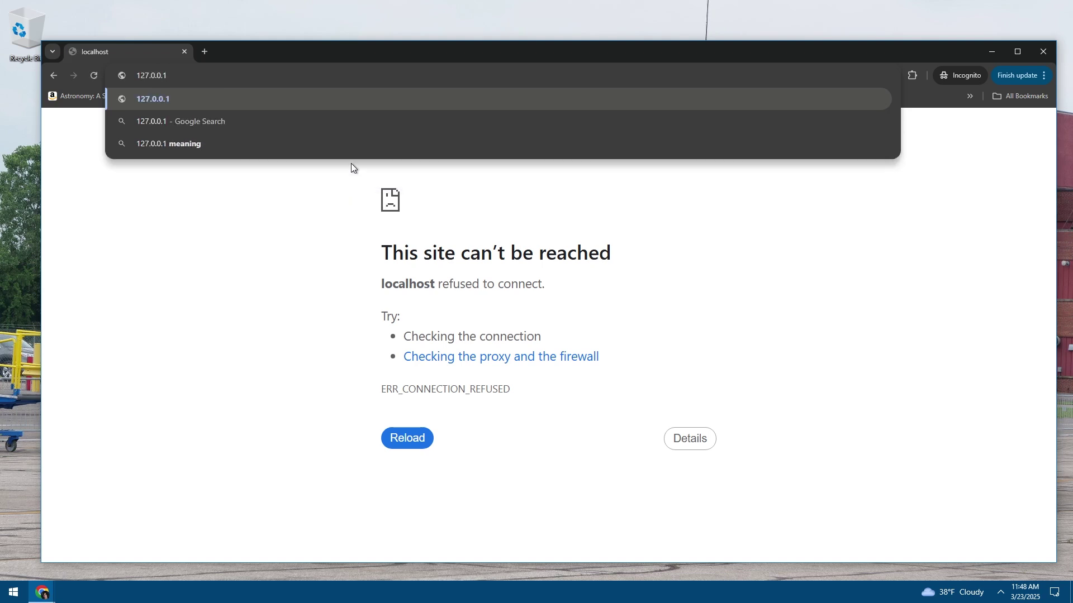
pyautogui.press('Return')
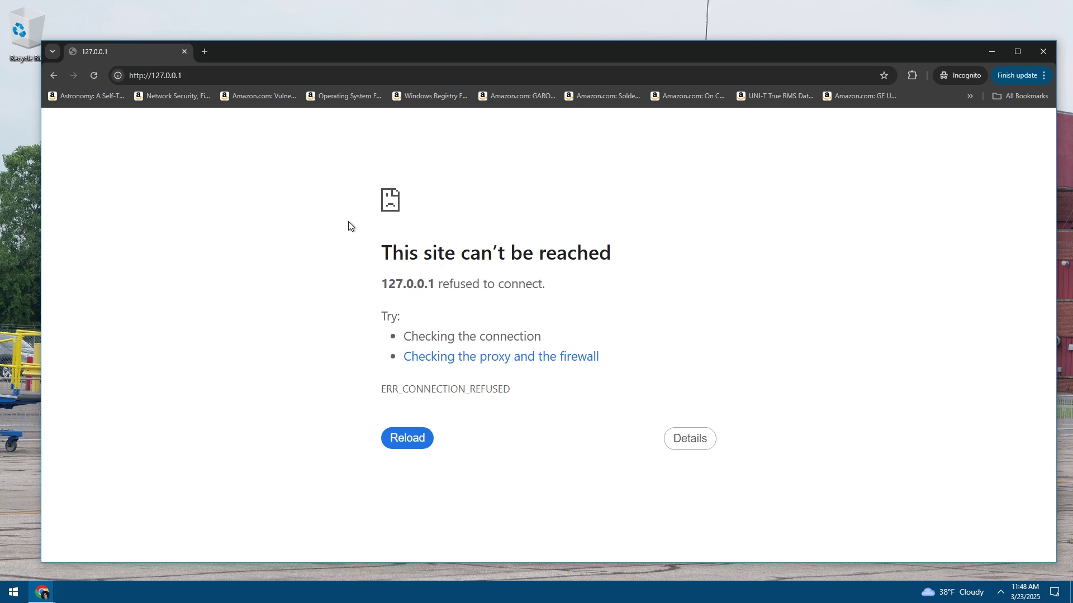
pyautogui.click(185, 52)
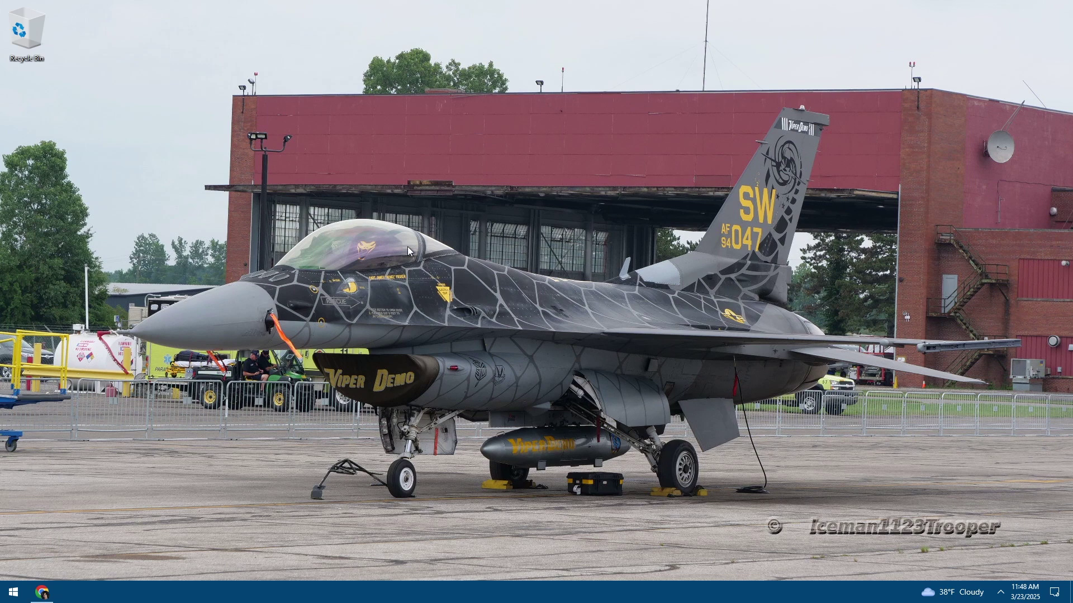
# Launch Wampserver64 from a Start search for 'wamp' and check its tray menu shows it running
pyautogui.rightClick(407, 246)
pyautogui.click(421, 284)
pyautogui.rightClick(41, 593)
pyautogui.click(14, 592)
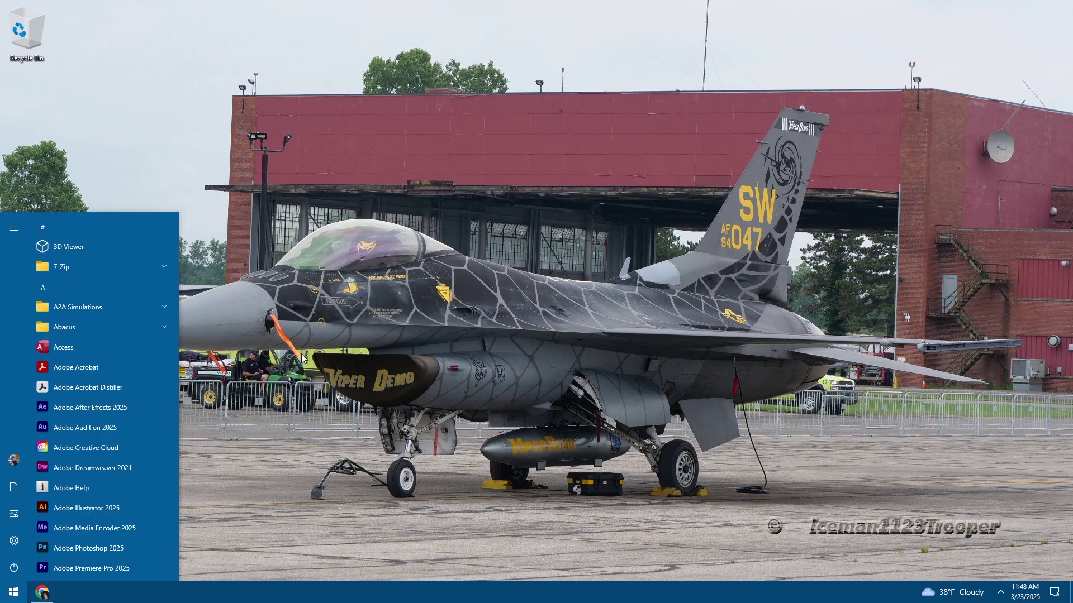
pyautogui.write('wamp')
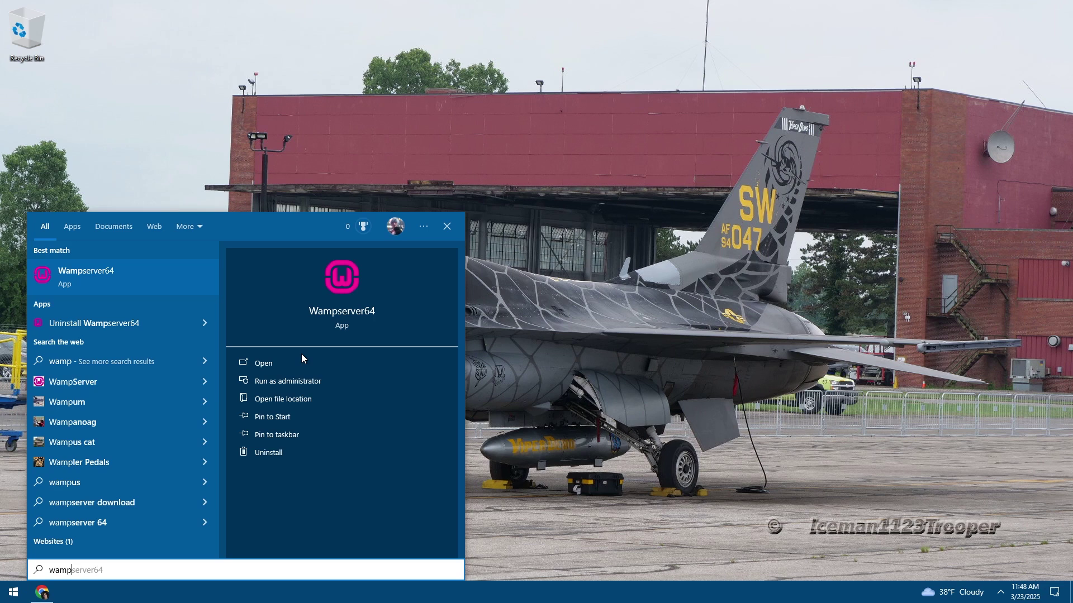
pyautogui.click(300, 354)
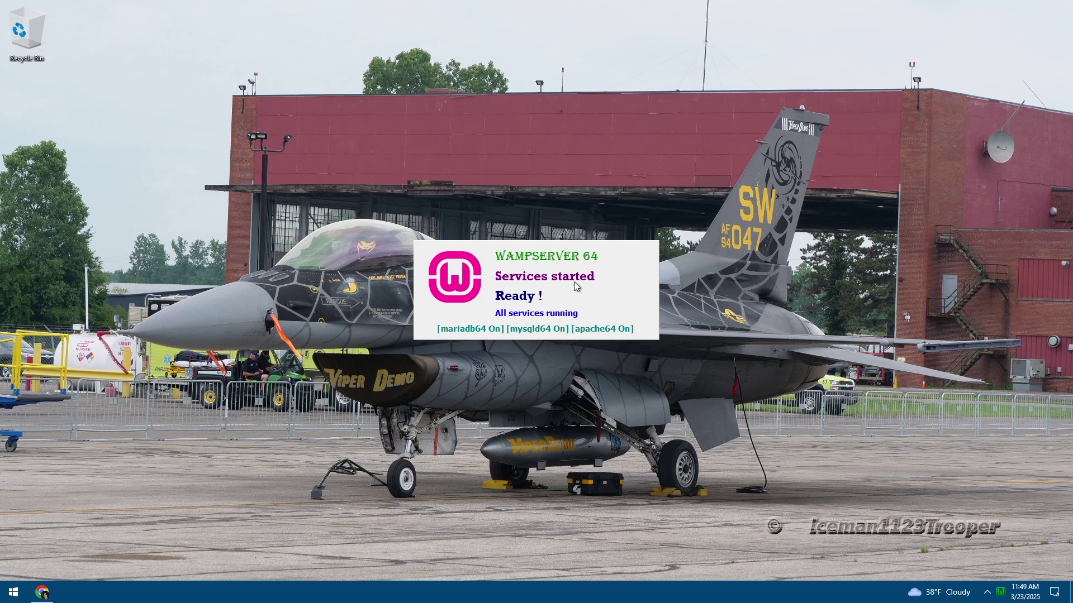
pyautogui.click(988, 594)
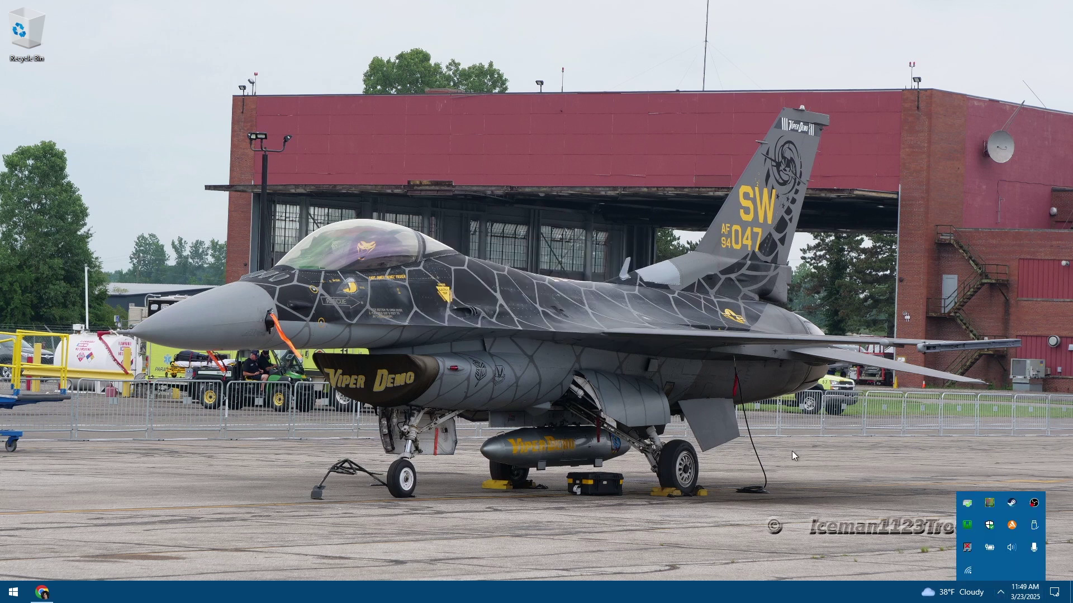
pyautogui.rightClick(966, 526)
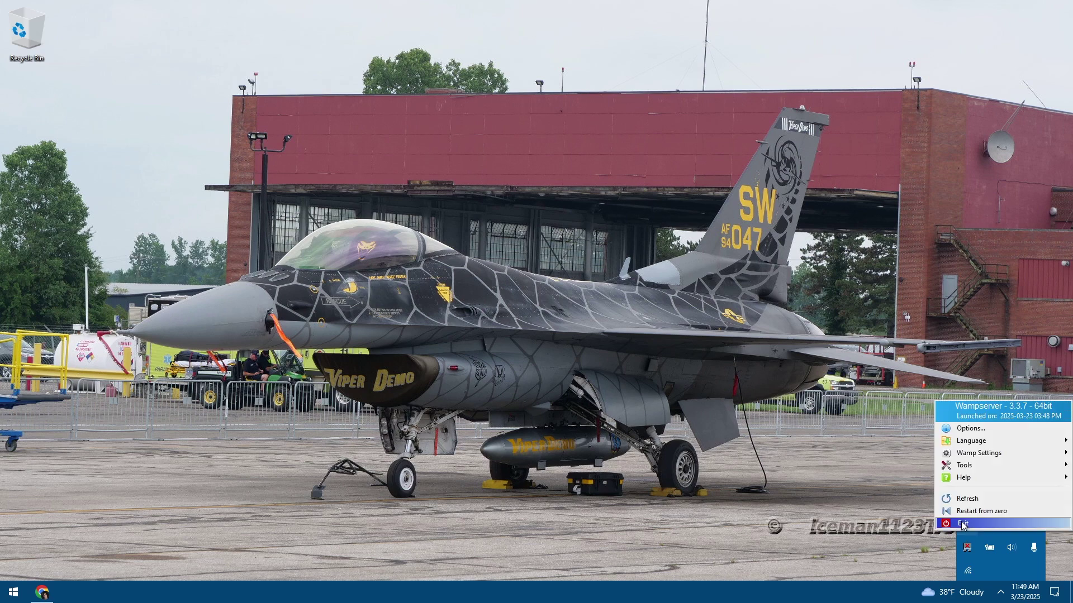
pyautogui.click(975, 418)
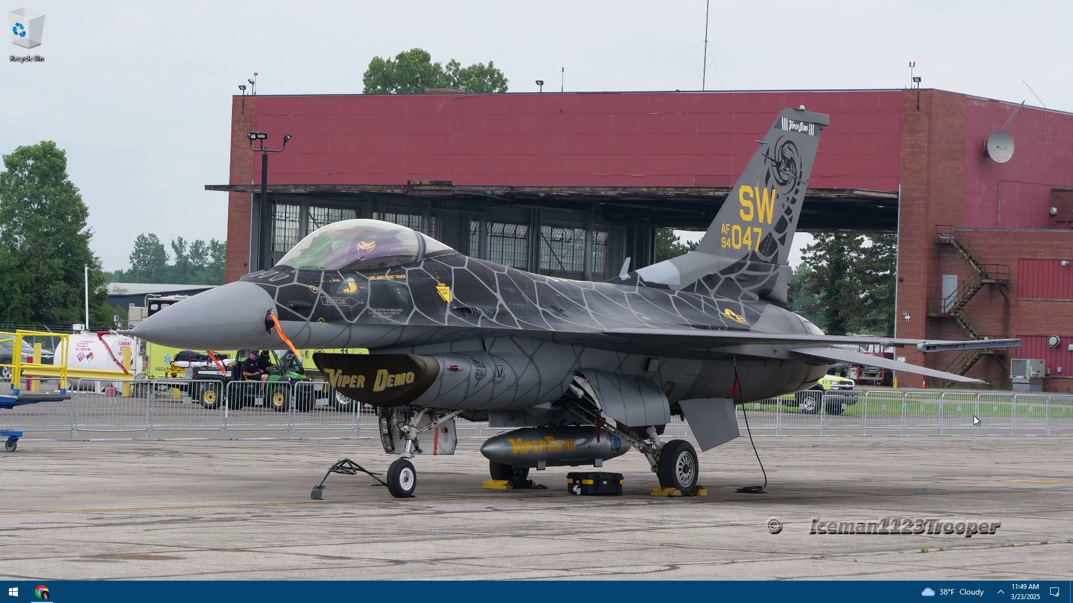
# Open a fresh Chrome Incognito window, closing the extra regular tab window
pyautogui.click(44, 591)
pyautogui.click(195, 42)
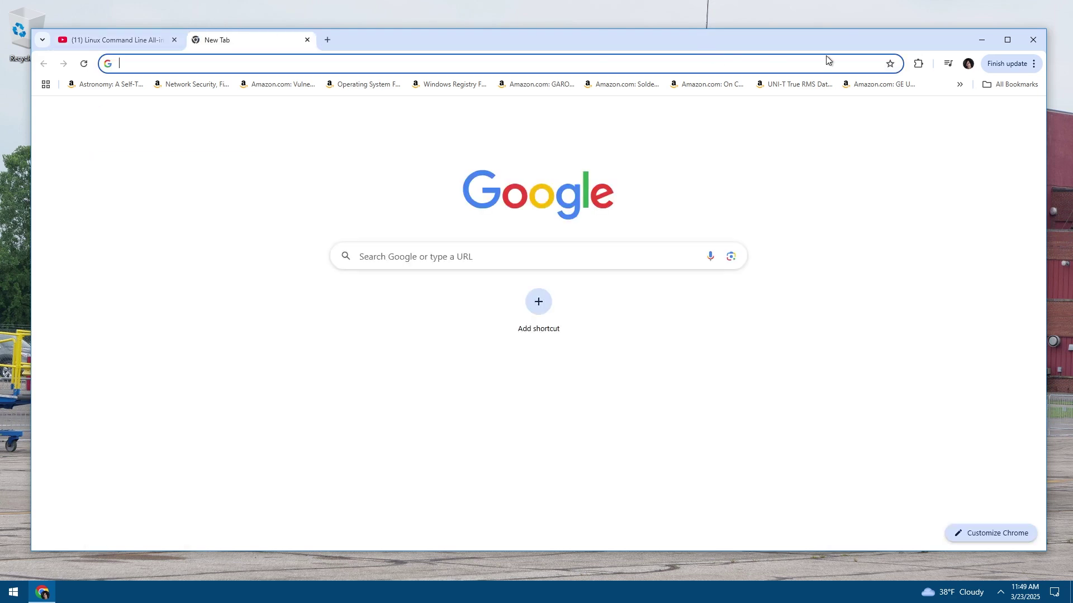
pyautogui.moveTo(240, 40); pyautogui.dragTo(106, 93)
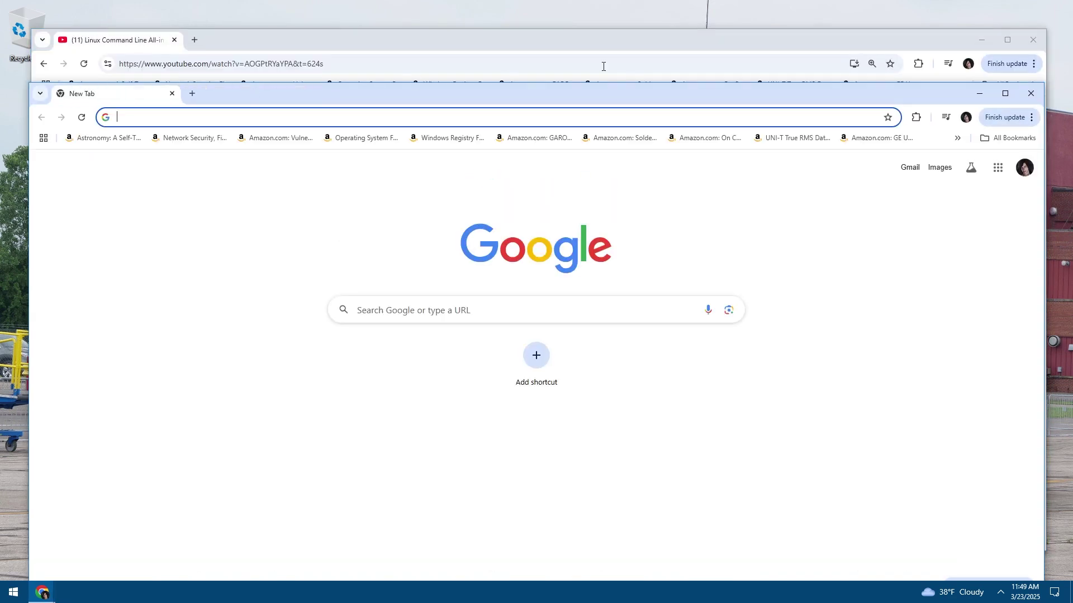
pyautogui.click(999, 116)
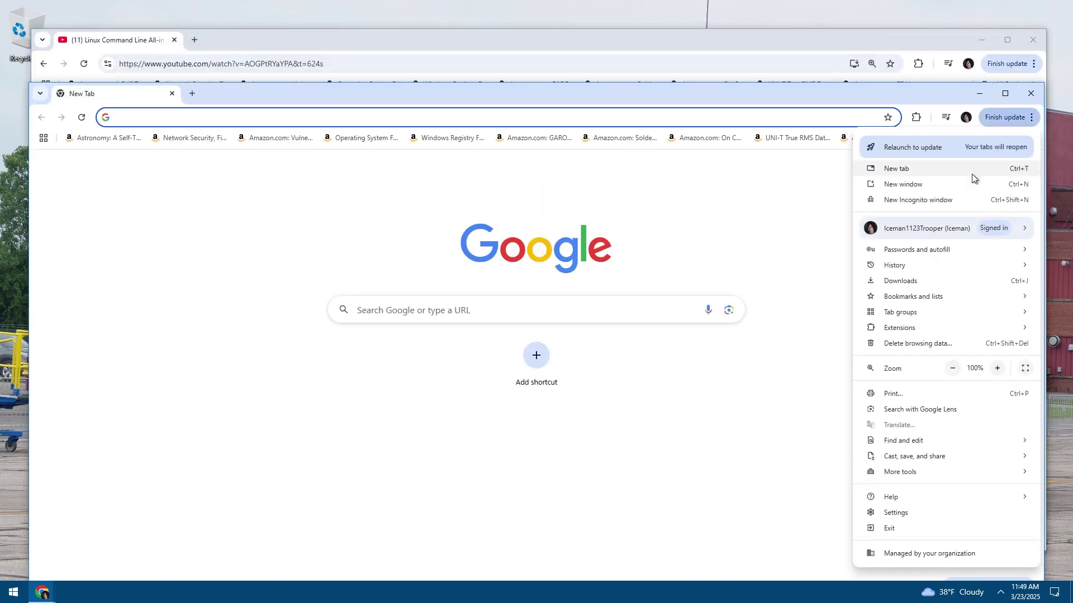
pyautogui.click(914, 204)
pyautogui.hotkey('ctrl', 'w')
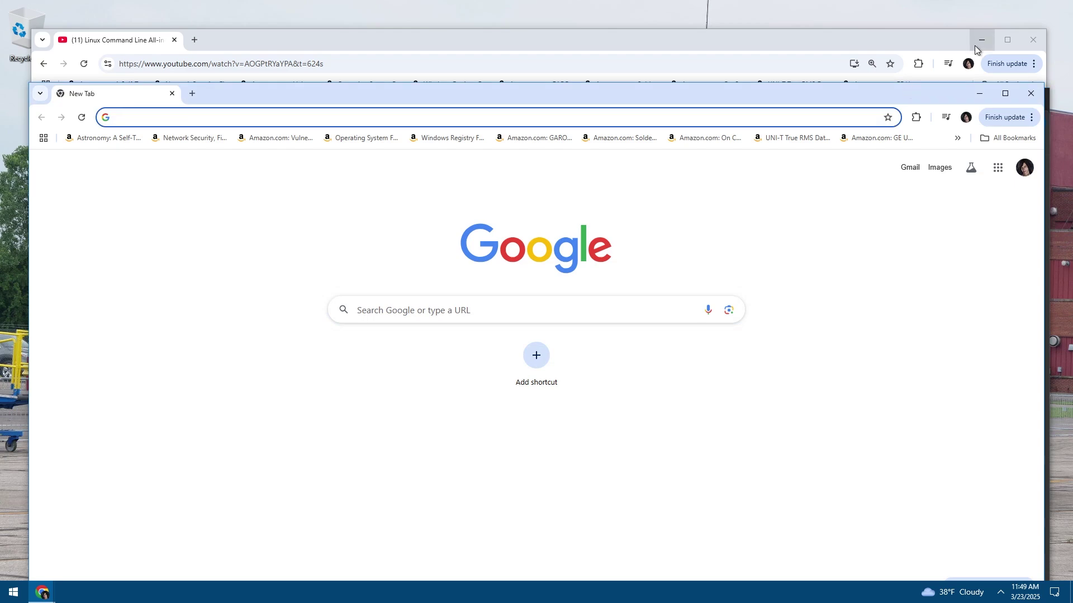
pyautogui.click(982, 39)
pyautogui.moveTo(793, 86); pyautogui.dragTo(783, 35)
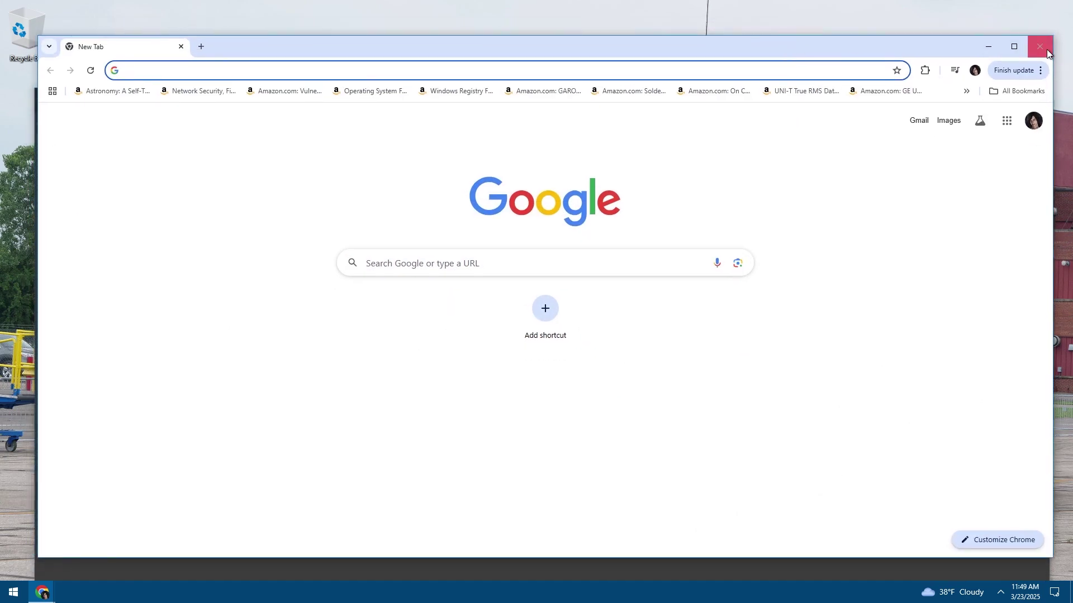
pyautogui.click(1038, 36)
pyautogui.moveTo(434, 86); pyautogui.dragTo(435, 56)
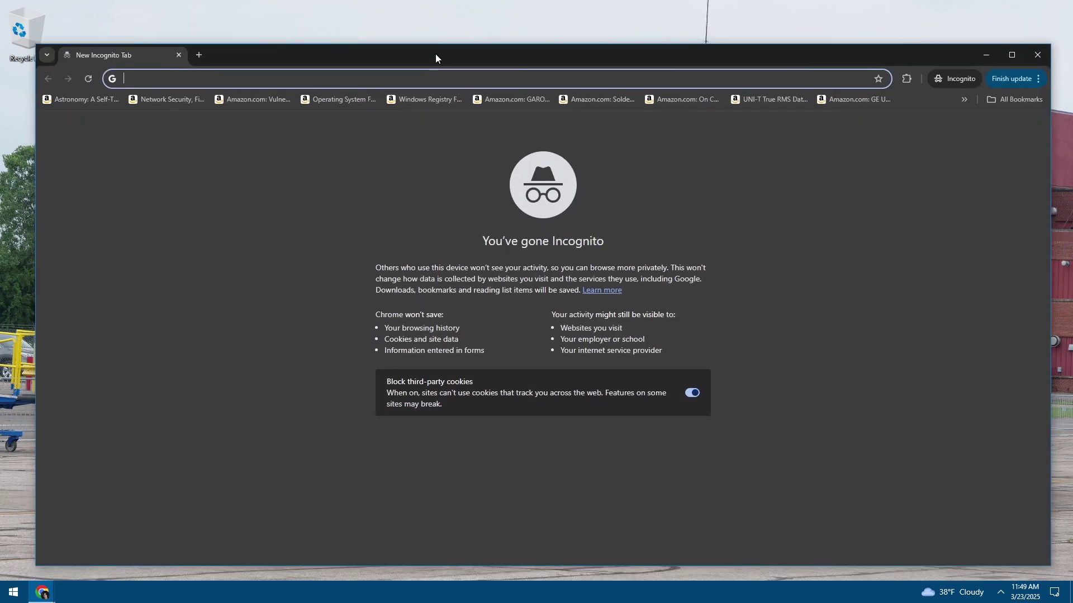
pyautogui.rightClick(322, 77)
pyautogui.click(292, 76)
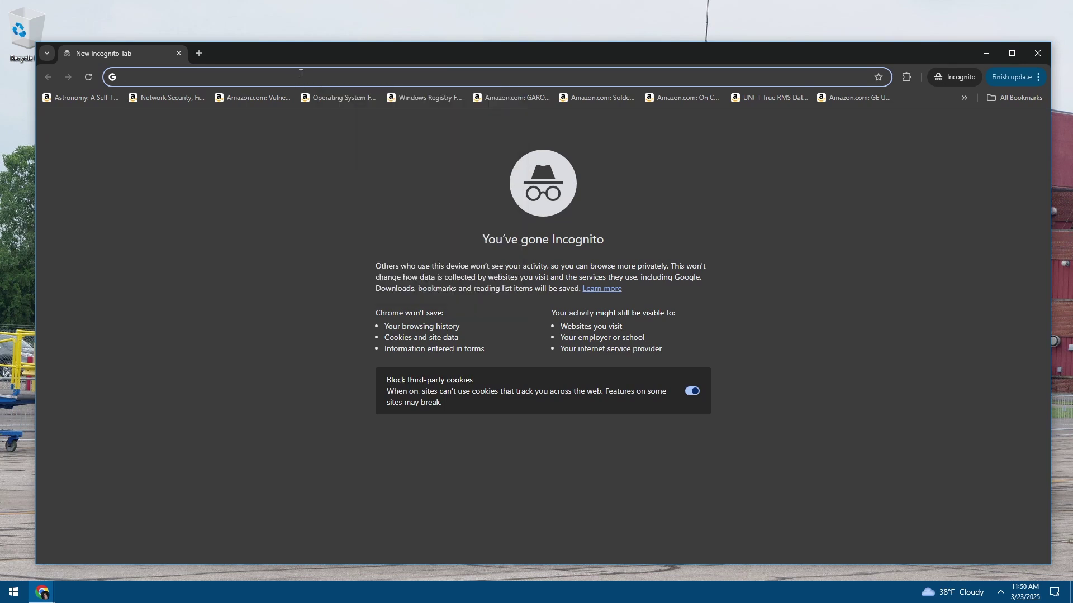
# Load localhost and inspect the Wampserver homepage with its PHP and MySQL versions
pyautogui.write('localhost')
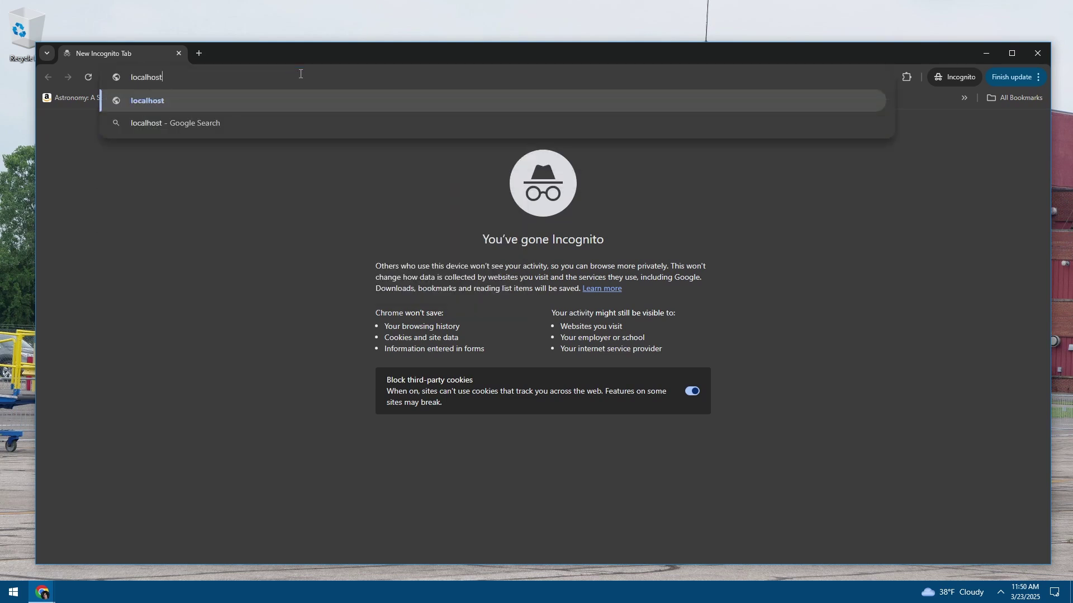
pyautogui.press('Return')
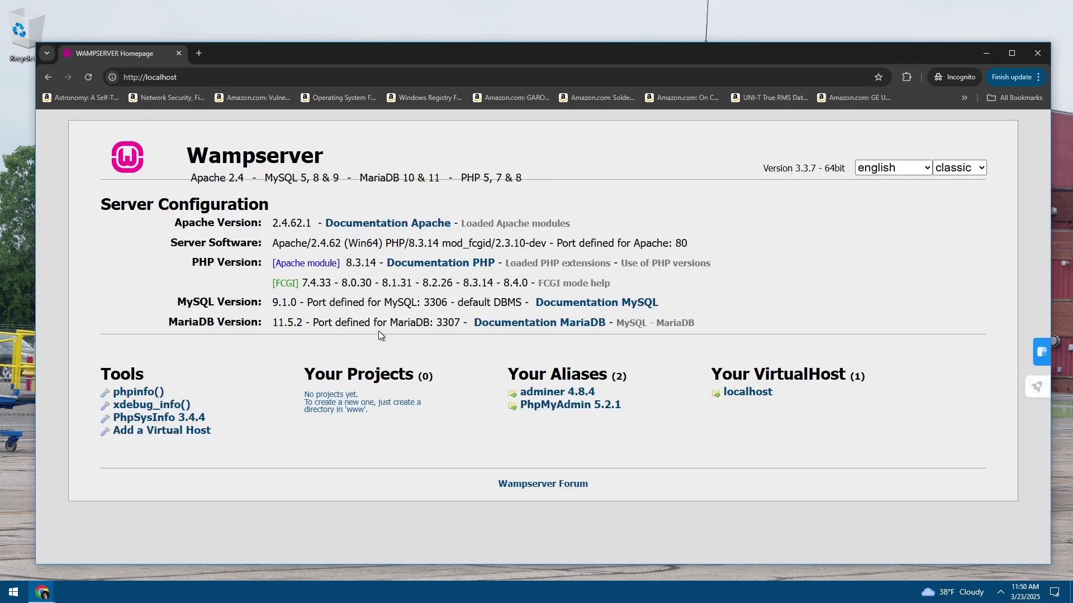
pyautogui.moveTo(265, 301); pyautogui.dragTo(316, 264)
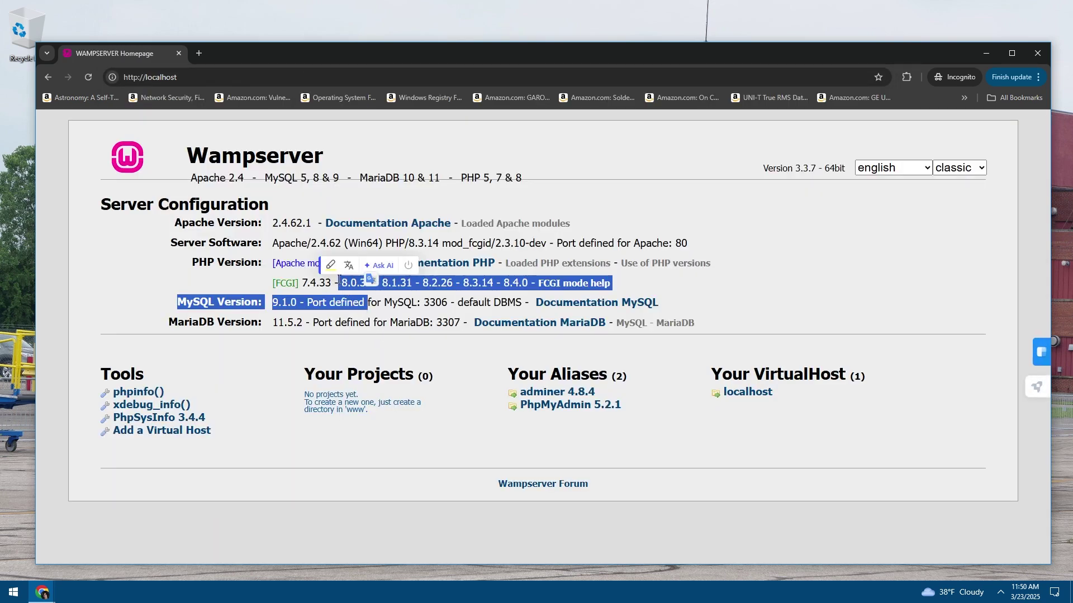
pyautogui.click(371, 320)
pyautogui.moveTo(222, 156); pyautogui.dragTo(324, 156)
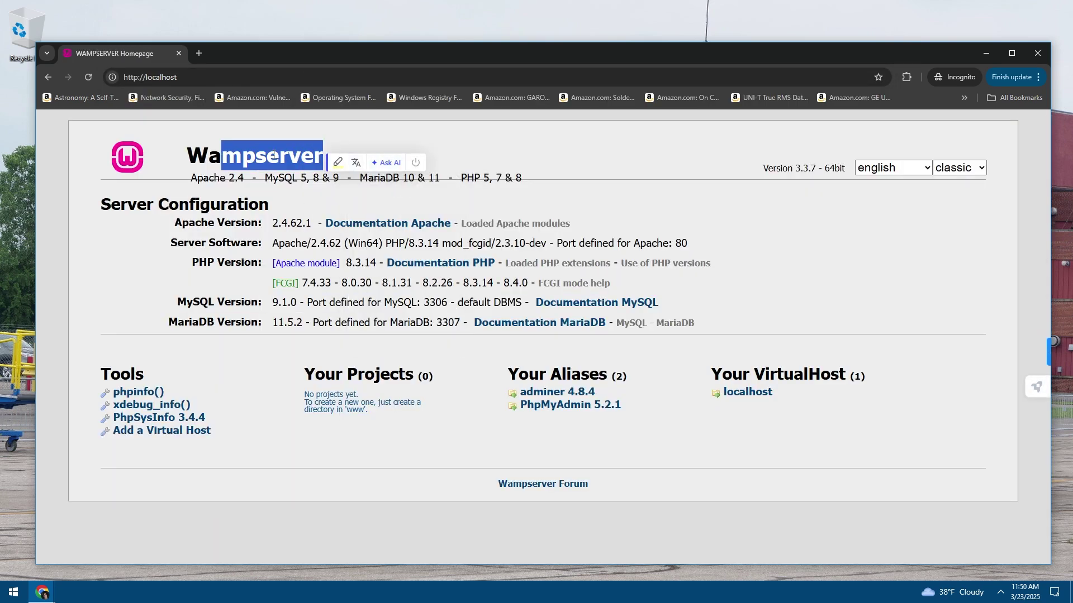
# Load 127.0.0.1, review the server details and 'No projects yet' note, then close the window
pyautogui.click(166, 177)
pyautogui.hotkey('ctrl', 'l')
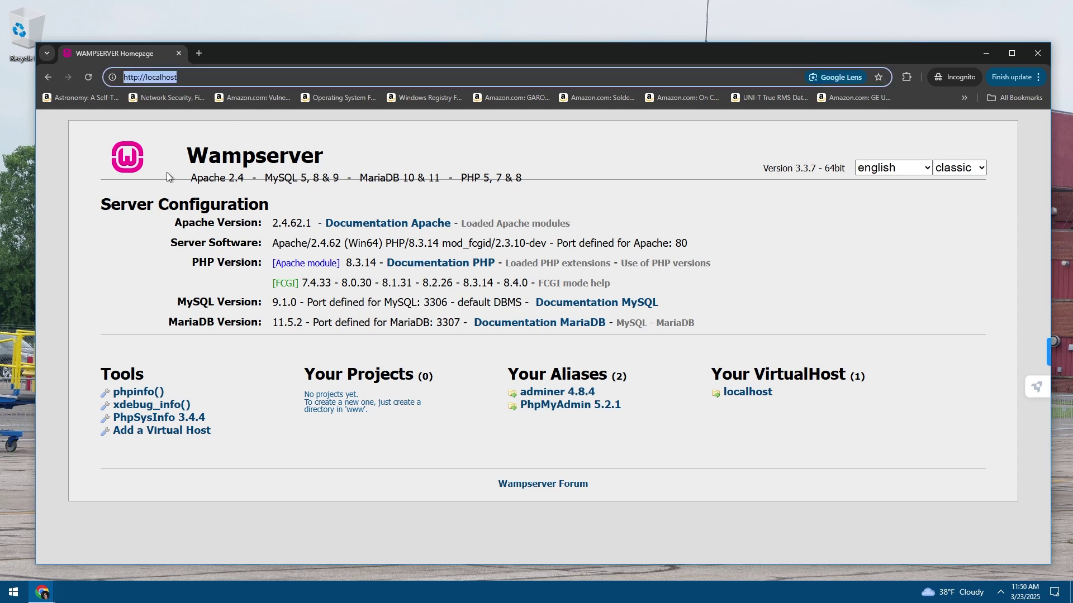
pyautogui.write('127.0.0.1')
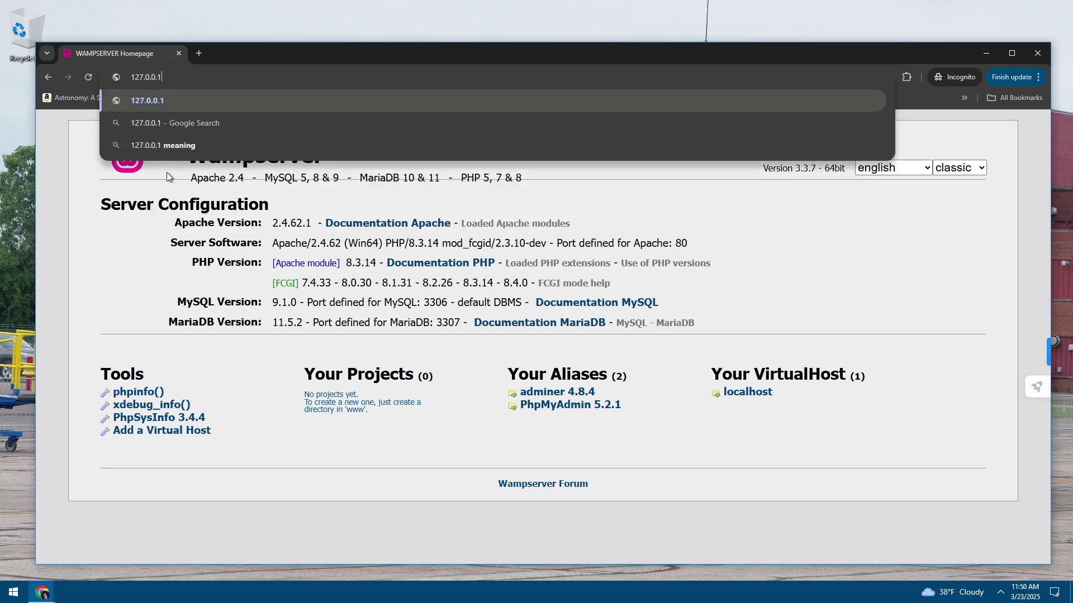
pyautogui.press('Return')
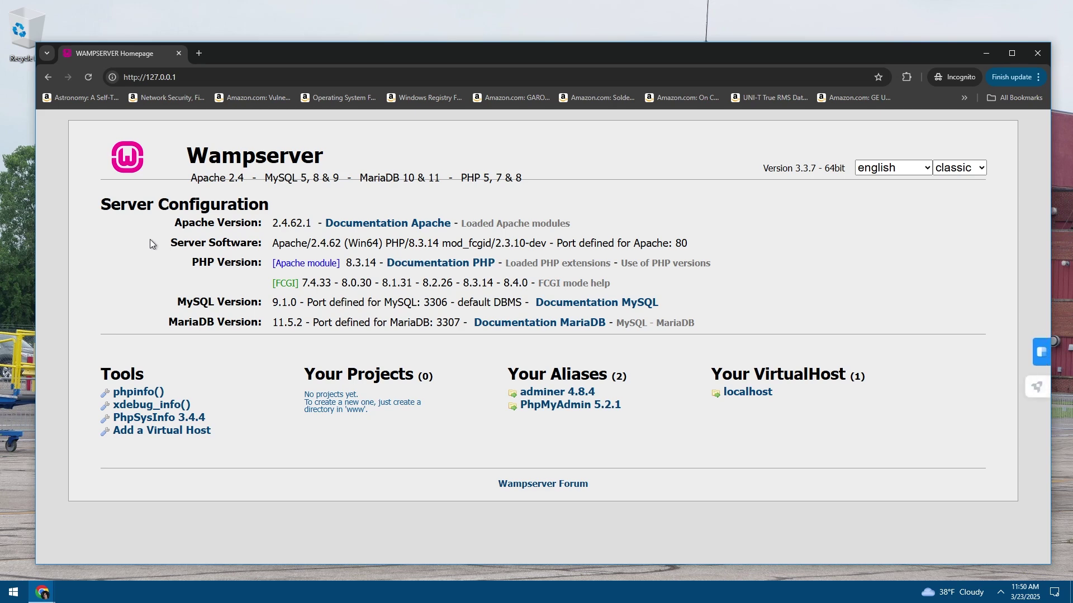
pyautogui.moveTo(376, 305); pyautogui.dragTo(412, 244)
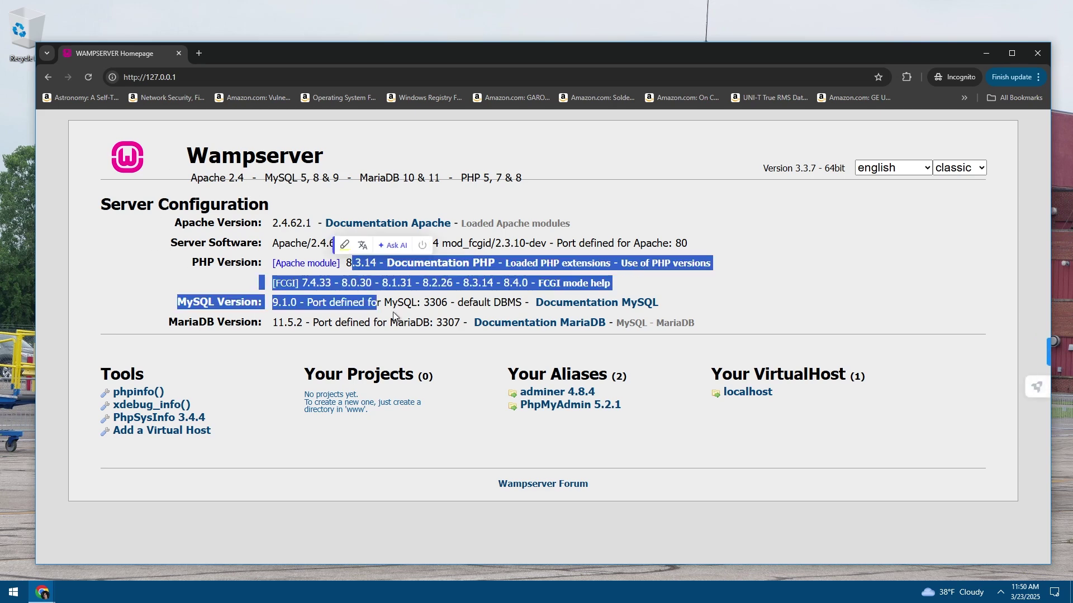
pyautogui.click(393, 312)
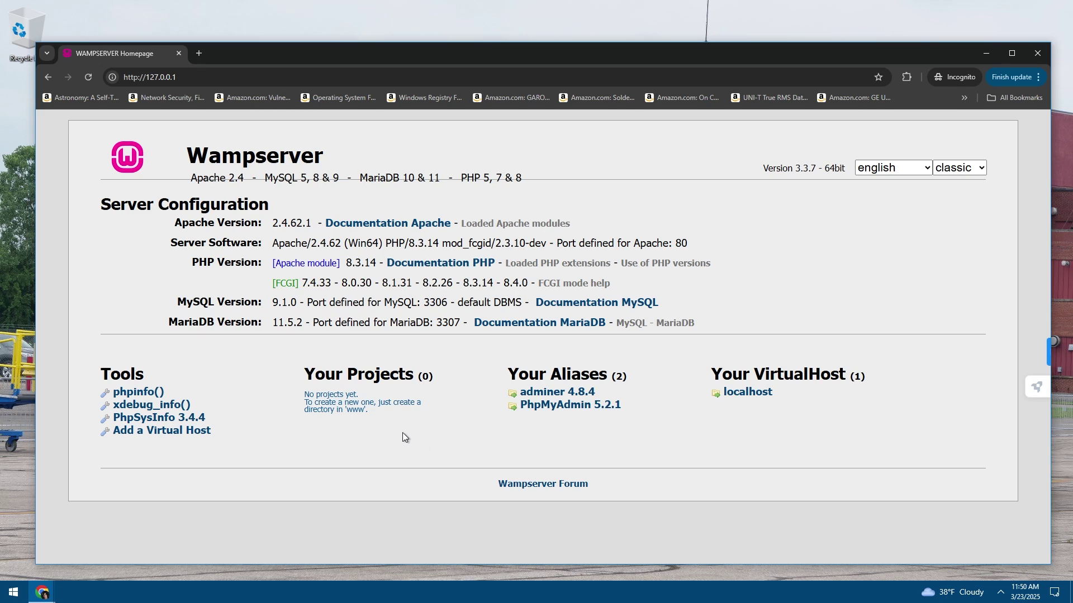
pyautogui.tripleClick(338, 410)
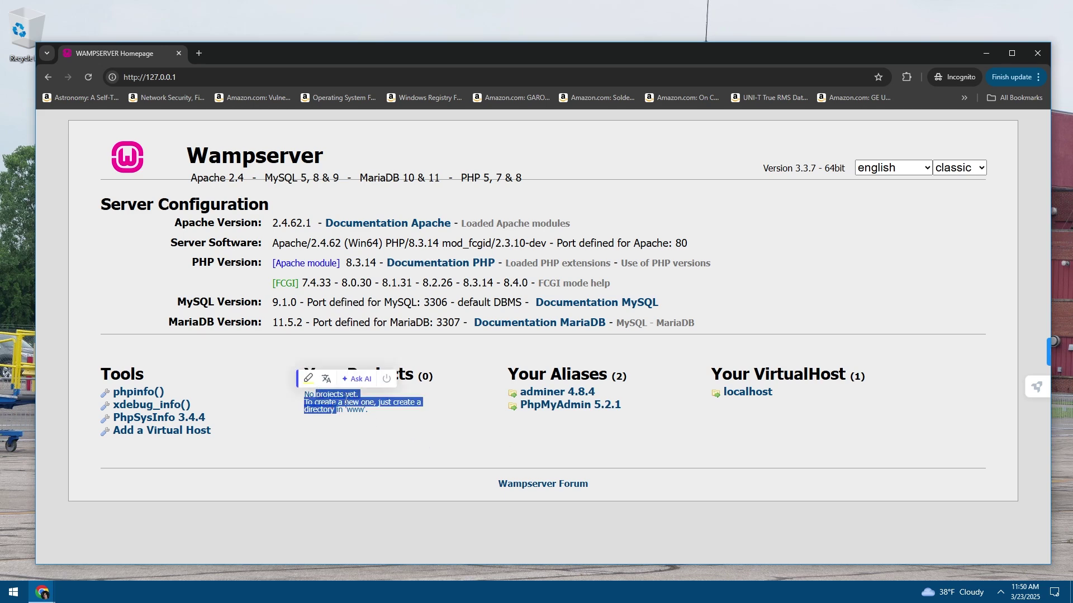
pyautogui.click(341, 409)
pyautogui.tripleClick(344, 406)
pyautogui.click(351, 403)
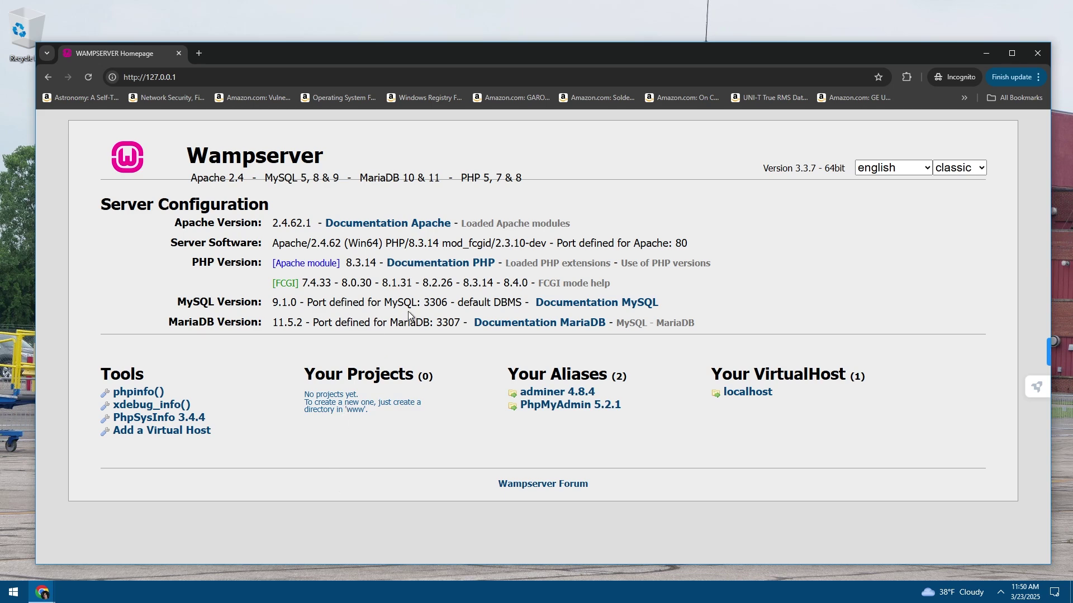
pyautogui.click(180, 54)
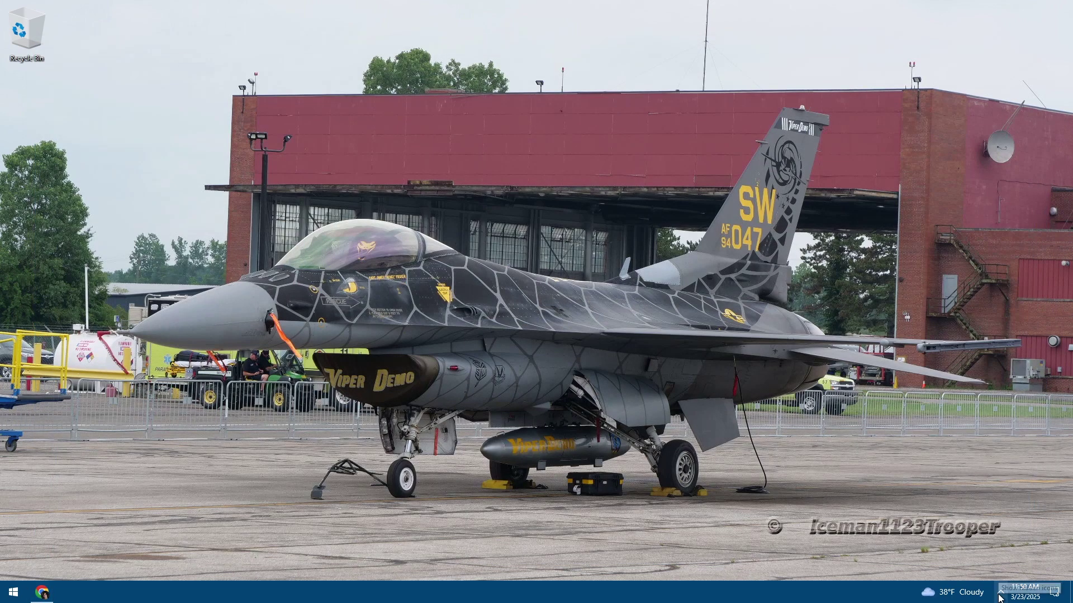
# Open File Explorer and find phpBB-3.3.14.zip among the Quick access recent files
pyautogui.doubleClick(25, 37)
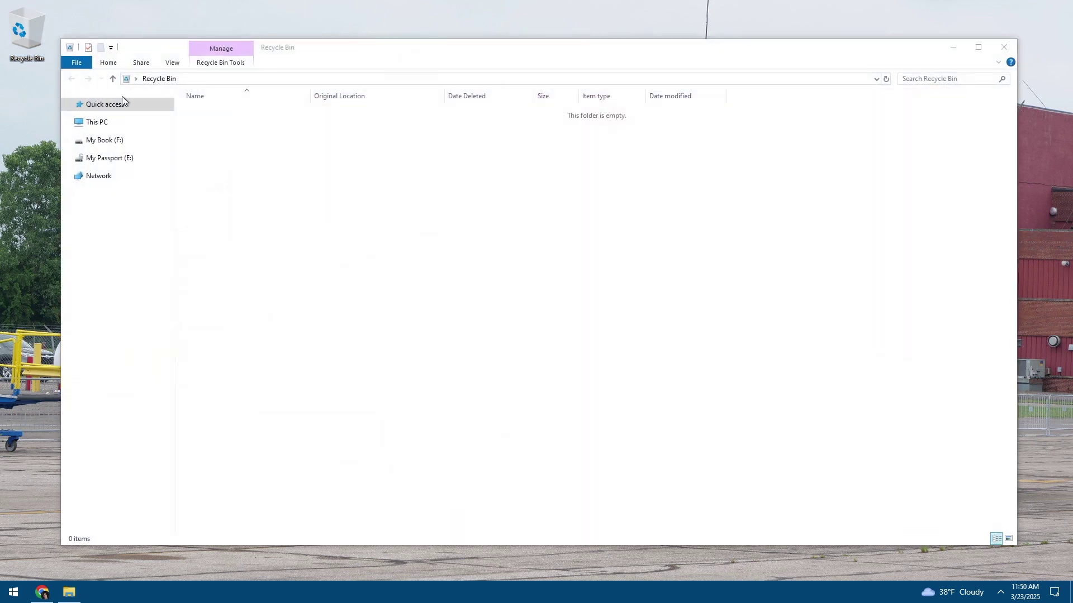
pyautogui.click(105, 104)
pyautogui.click(94, 123)
pyautogui.click(105, 104)
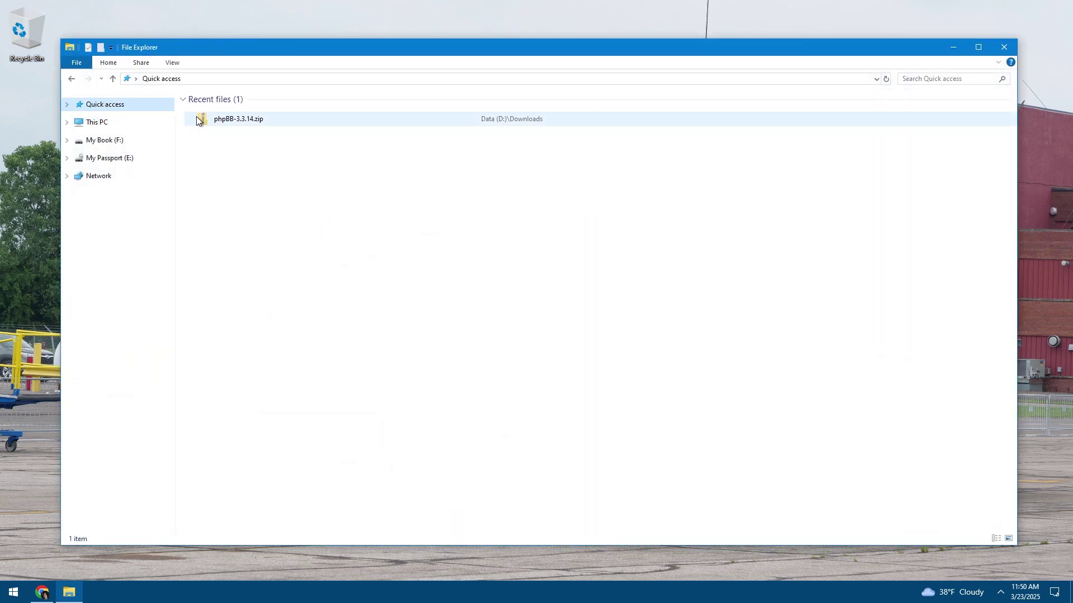
pyautogui.click(236, 122)
pyautogui.rightClick(237, 122)
pyautogui.click(95, 122)
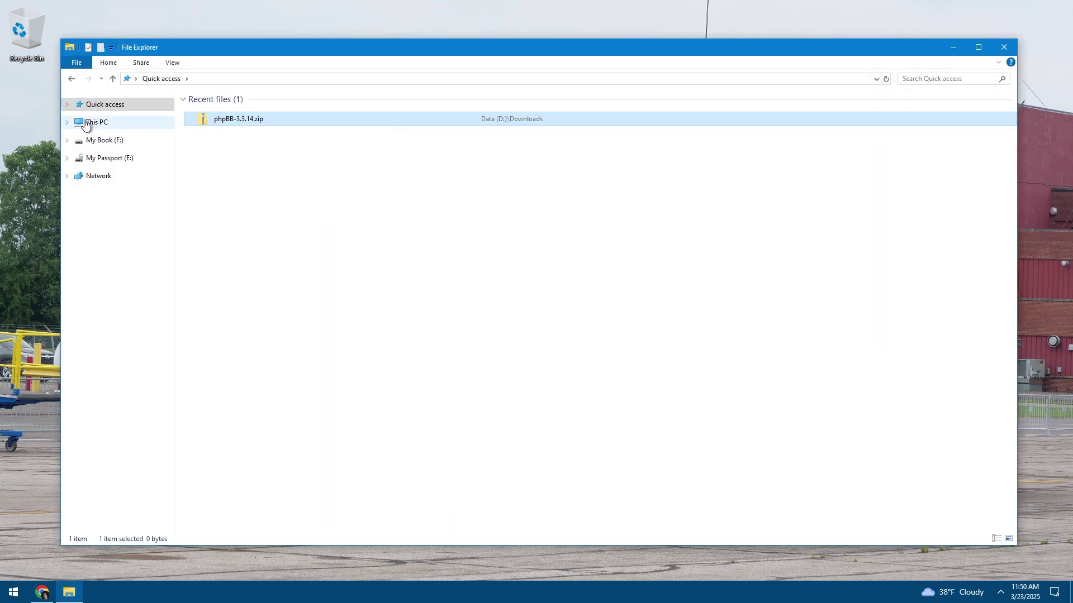
# Go to Data (D:) > Downloads and open phpBB-3.3.14.zip in 7-Zip
pyautogui.doubleClick(652, 209)
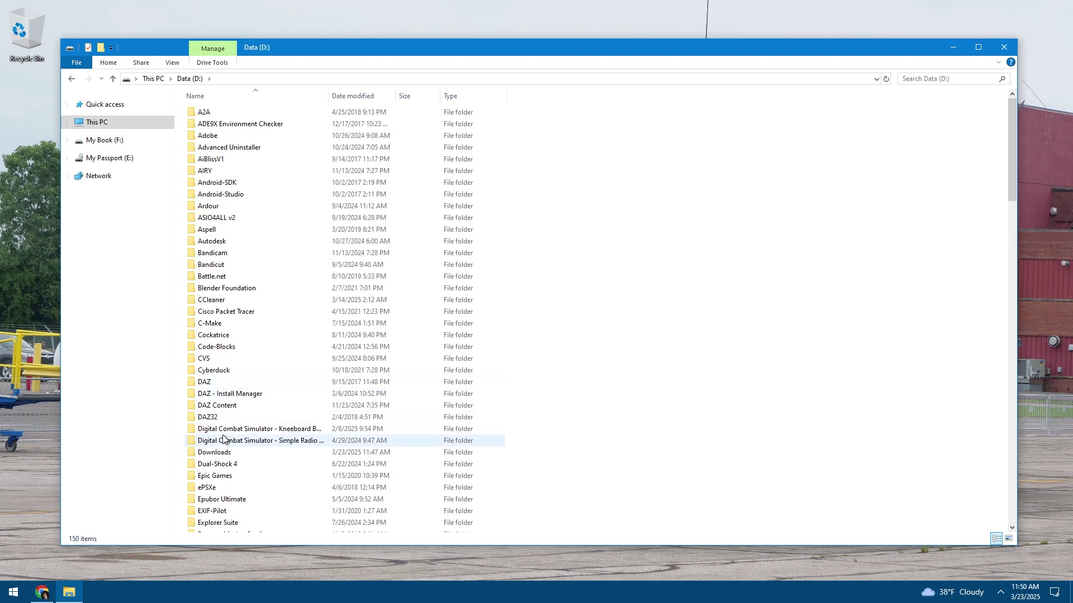
pyautogui.doubleClick(213, 451)
pyautogui.click(212, 112)
pyautogui.rightClick(213, 112)
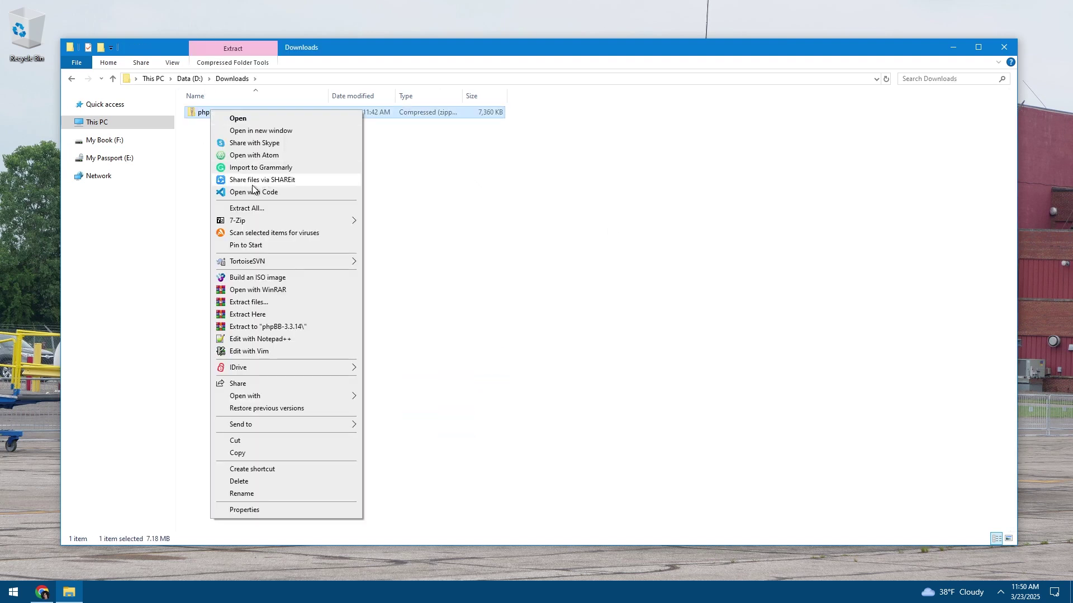
pyautogui.moveTo(239, 220)
pyautogui.click(381, 222)
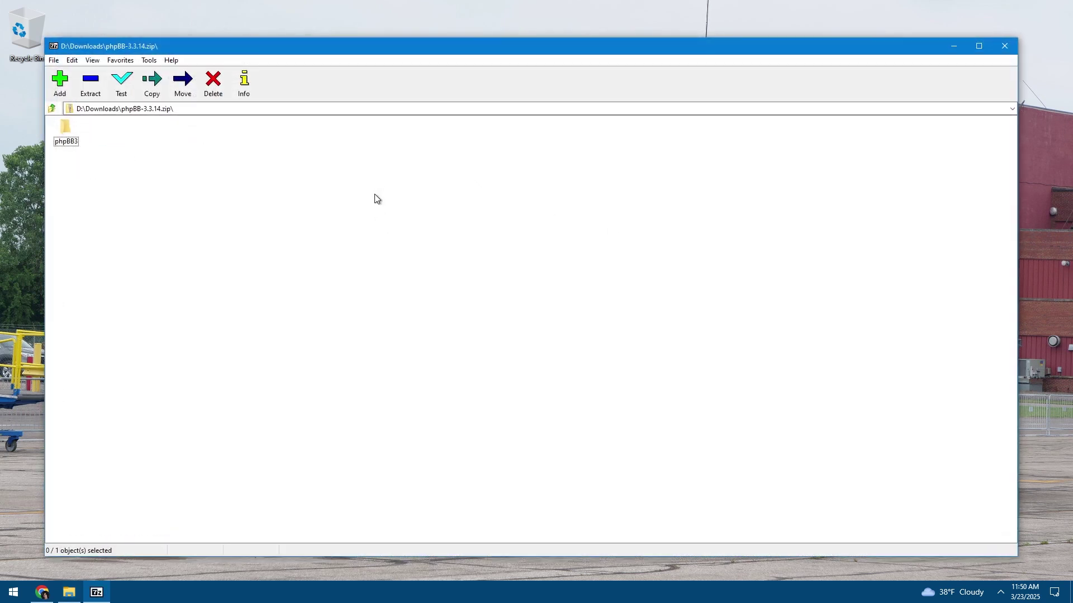
# Open the phpBB3 folder inside the archive, then close 7-Zip
pyautogui.doubleClick(62, 132)
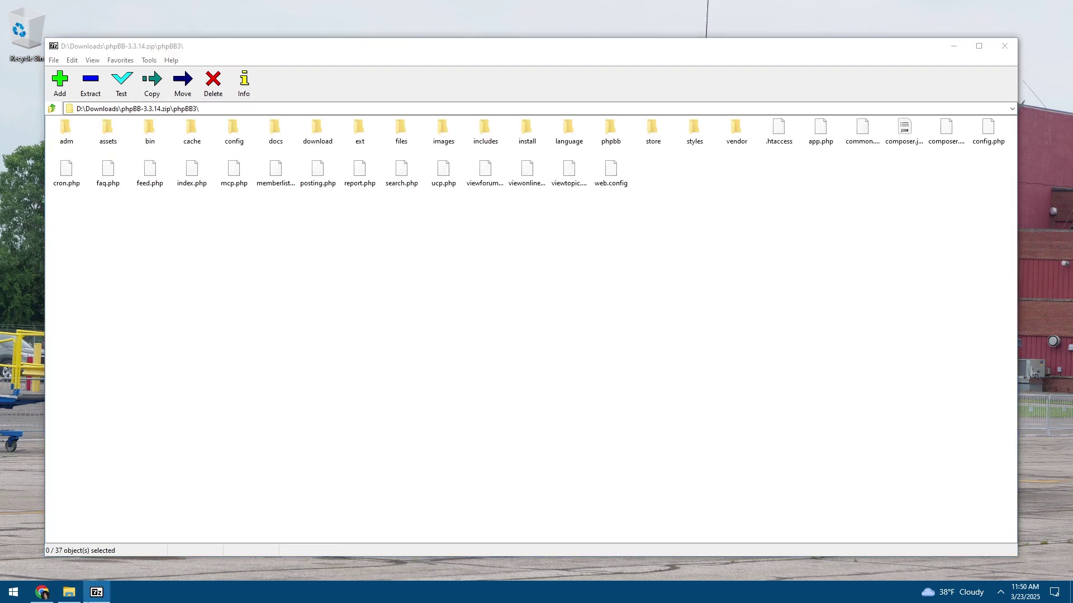
pyautogui.rightClick(96, 592)
pyautogui.click(86, 571)
pyautogui.click(223, 114)
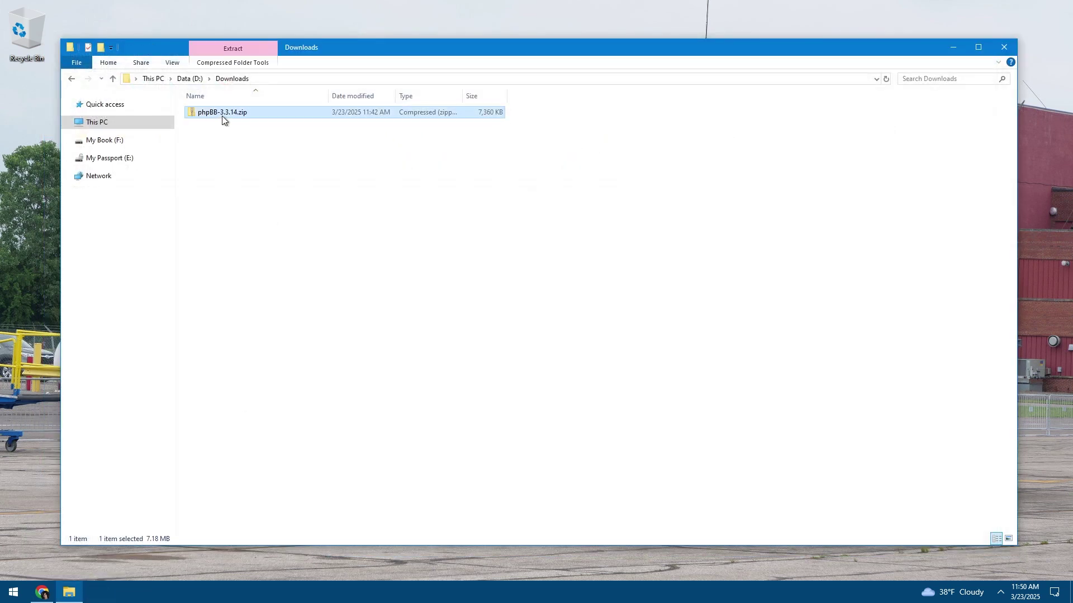
pyautogui.rightClick(222, 114)
pyautogui.moveTo(244, 228)
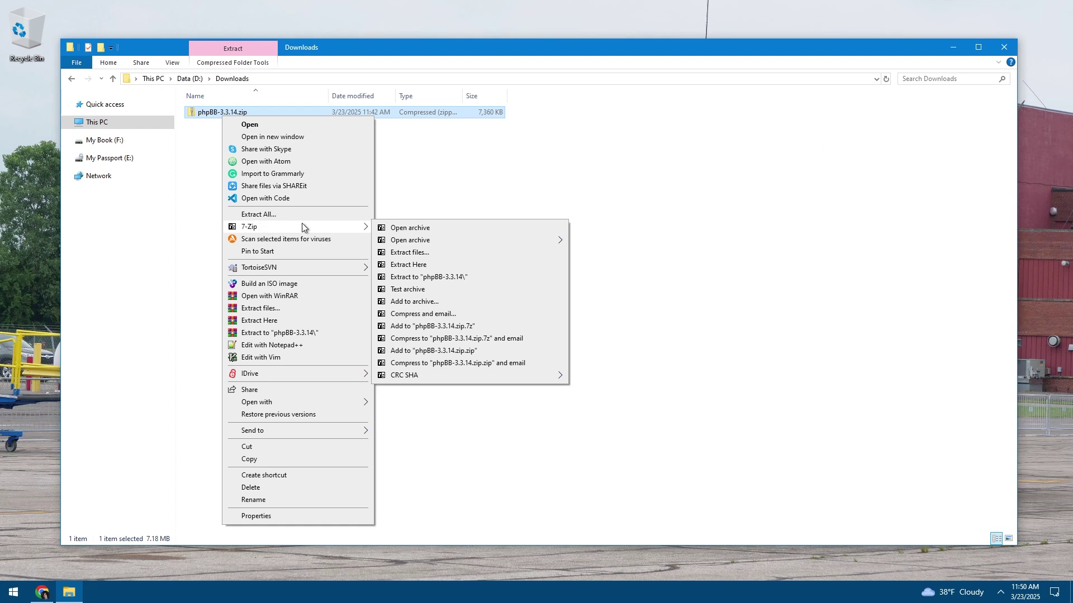
pyautogui.click(408, 179)
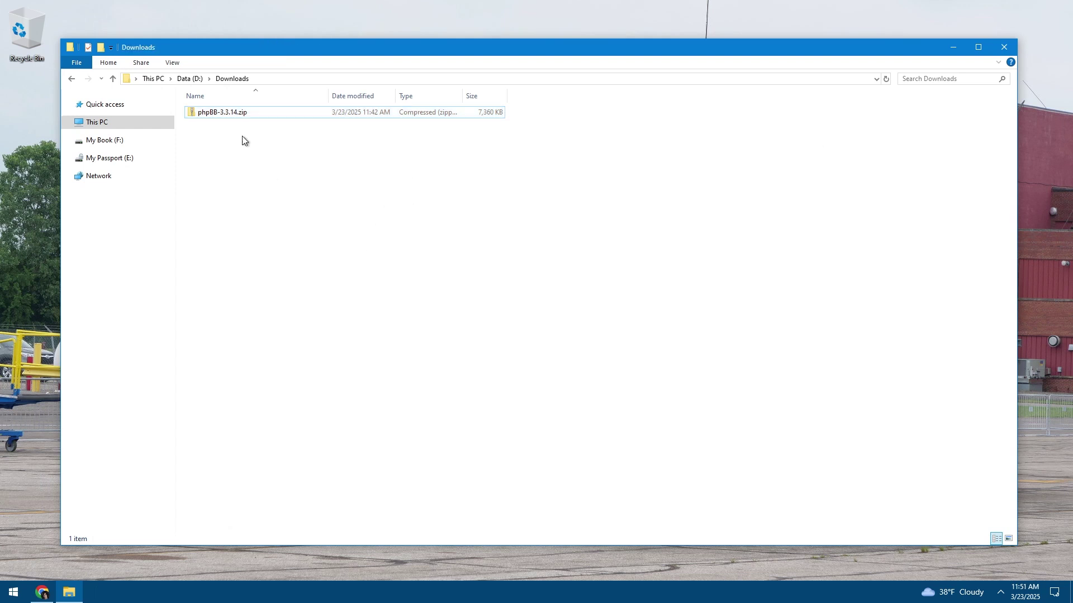
# Reopen phpBB-3.3.14.zip in 7-Zip and select its phpBB3 folder
pyautogui.click(220, 112)
pyautogui.rightClick(217, 111)
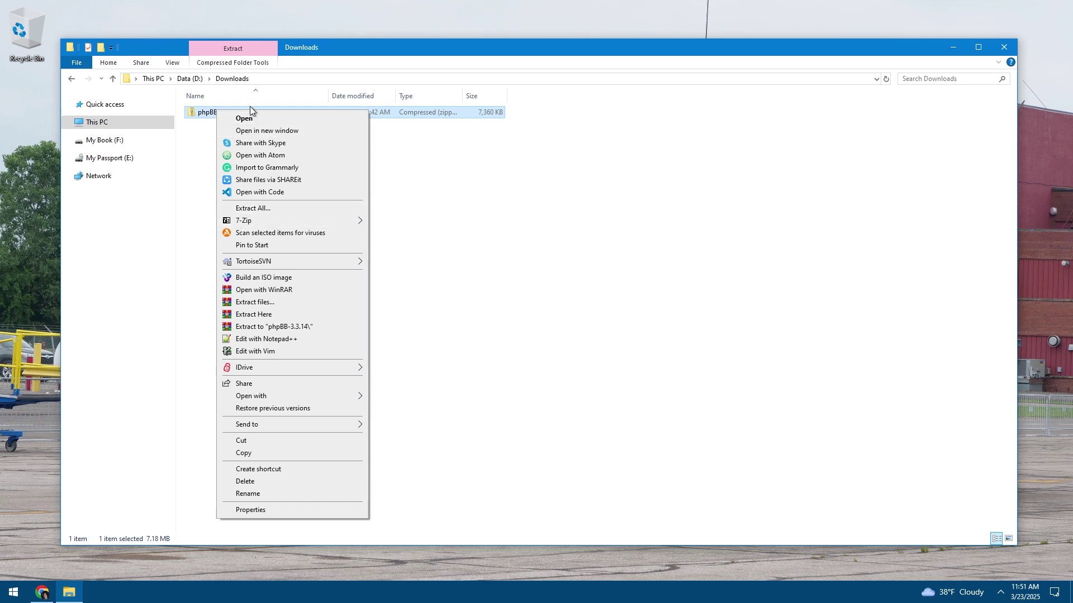
pyautogui.moveTo(246, 221)
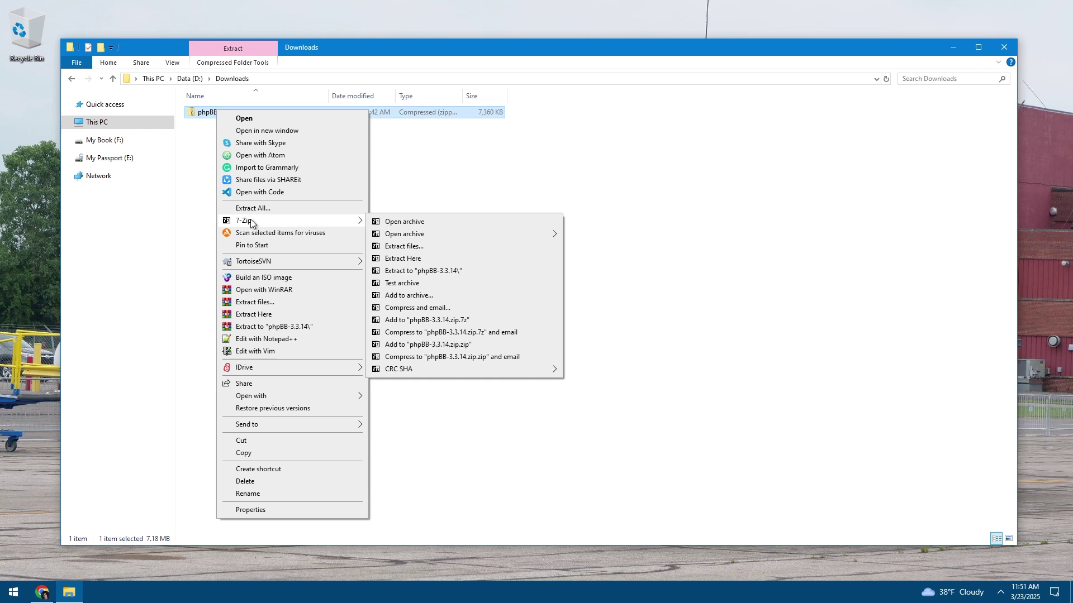
pyautogui.click(413, 213)
pyautogui.click(59, 144)
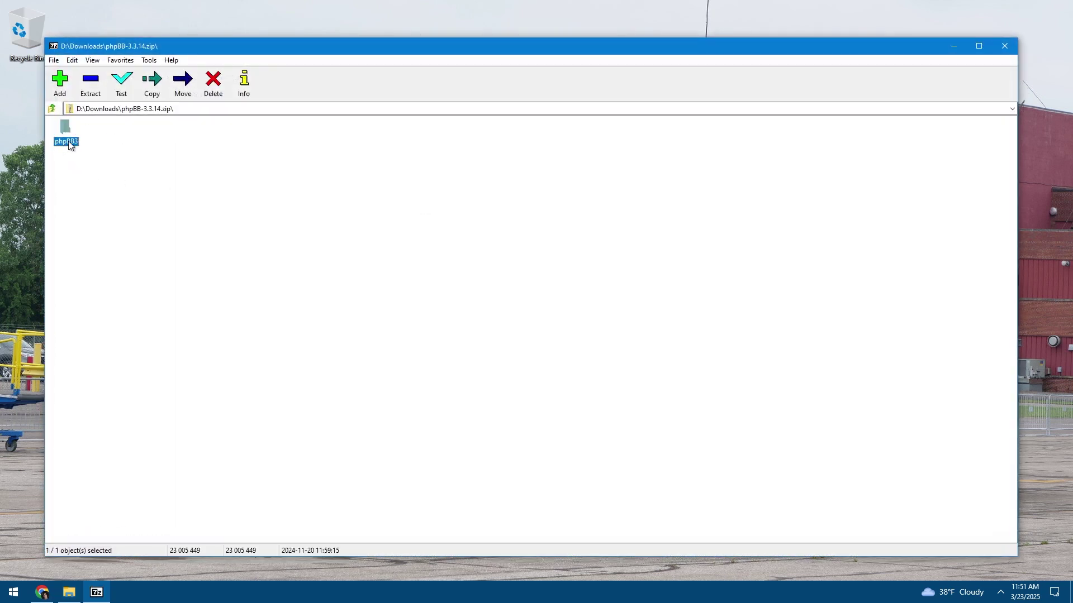
# Close 7-Zip and bring up phpBB-3.3.14.zip's context menu in Explorer
pyautogui.rightClick(96, 593)
pyautogui.click(89, 558)
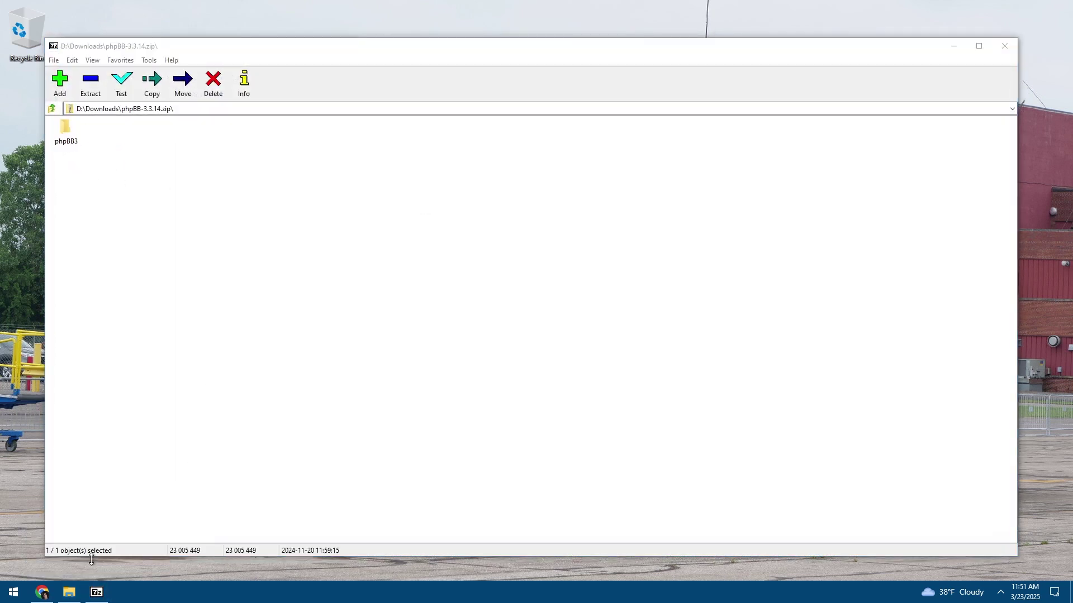
pyautogui.rightClick(93, 594)
pyautogui.click(81, 551)
pyautogui.rightClick(95, 592)
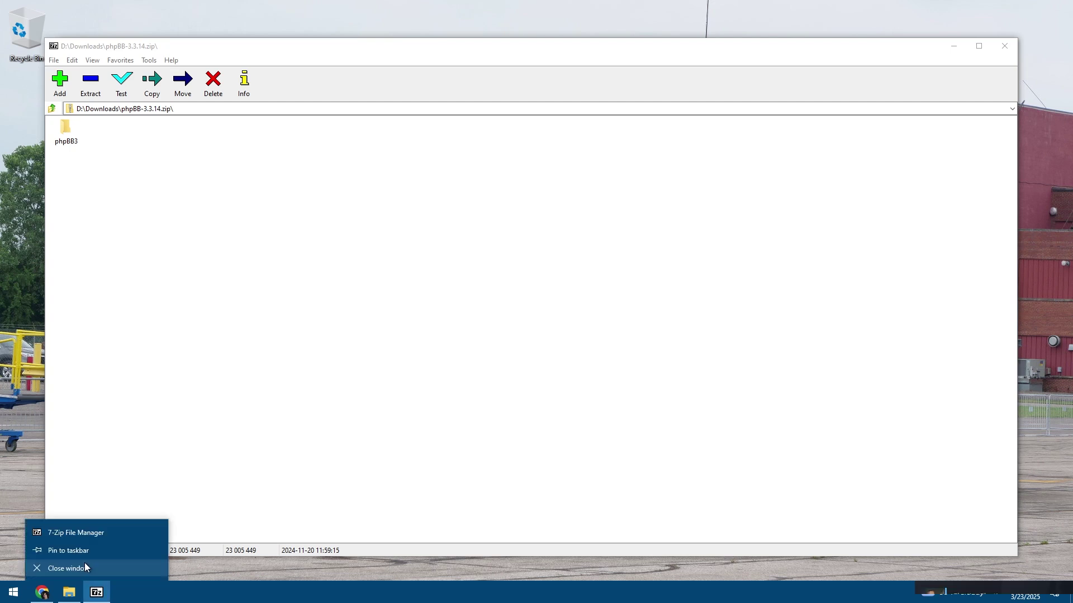
pyautogui.click(85, 562)
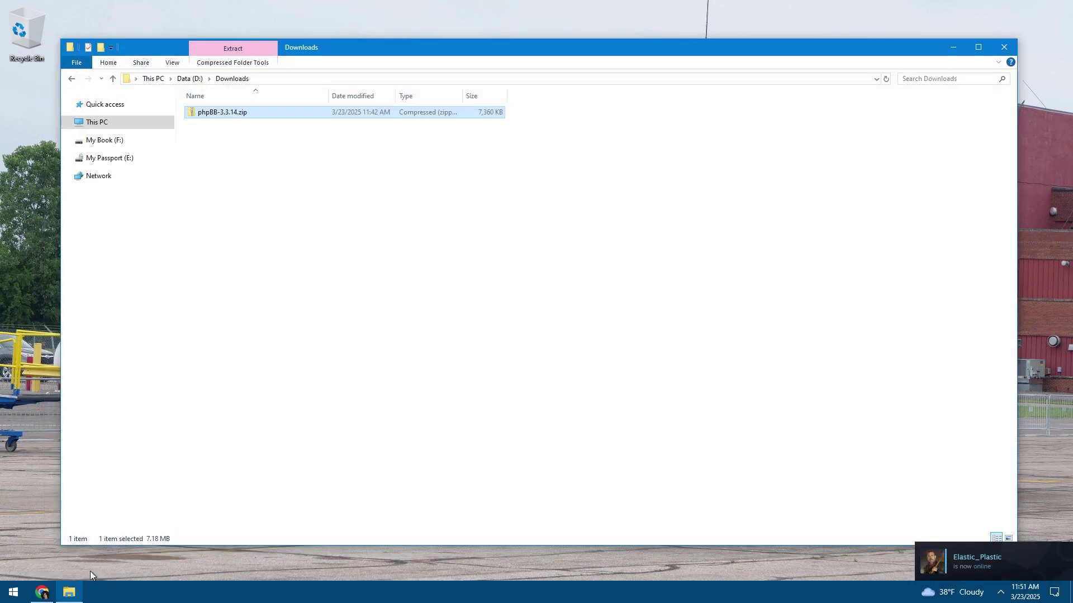
pyautogui.click(214, 112)
pyautogui.rightClick(214, 113)
# Start Extract All, close the extra Explorer window and uncheck 'Show extracted files when complete'
pyautogui.click(232, 211)
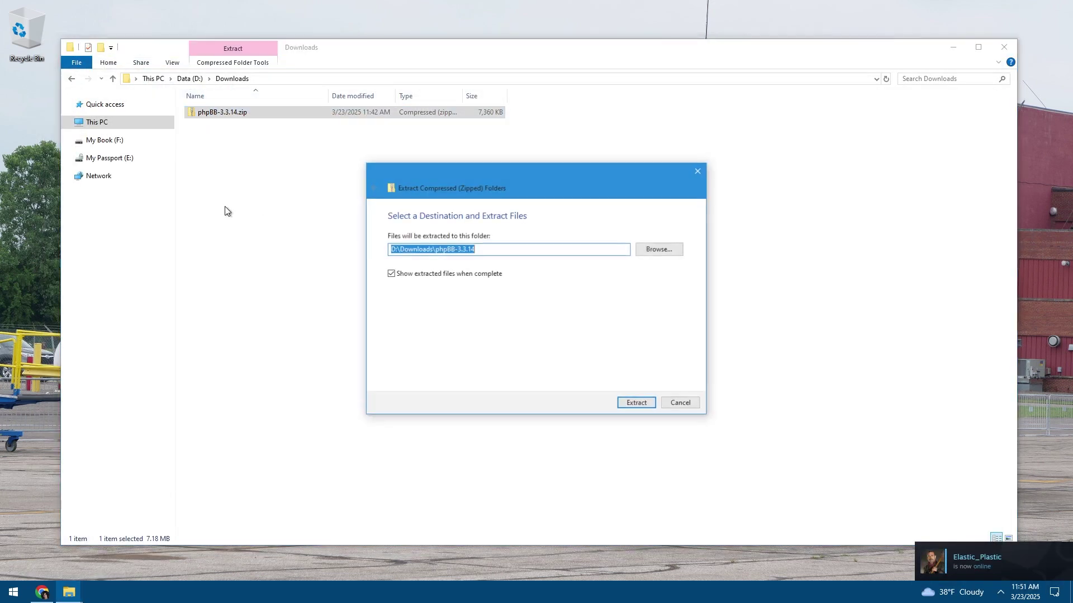
pyautogui.click(227, 210)
pyautogui.click(101, 105)
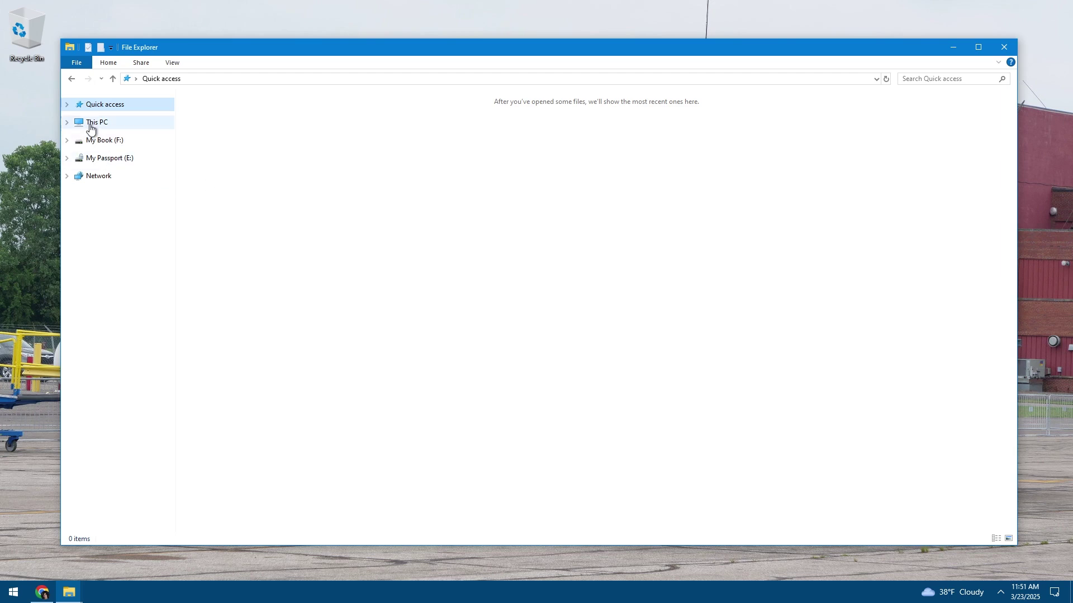
pyautogui.click(1003, 49)
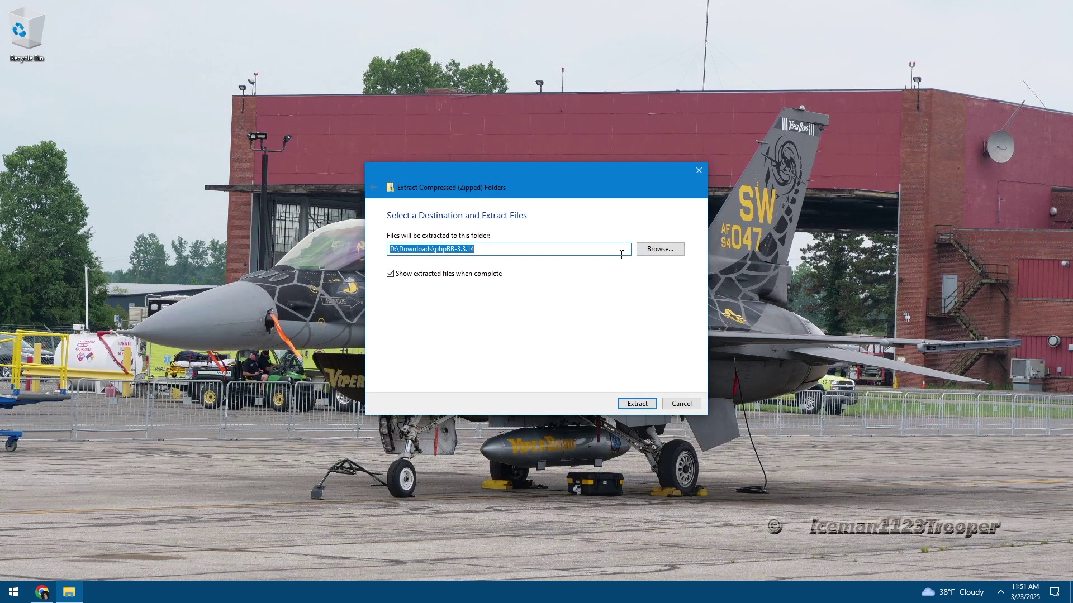
pyautogui.click(432, 275)
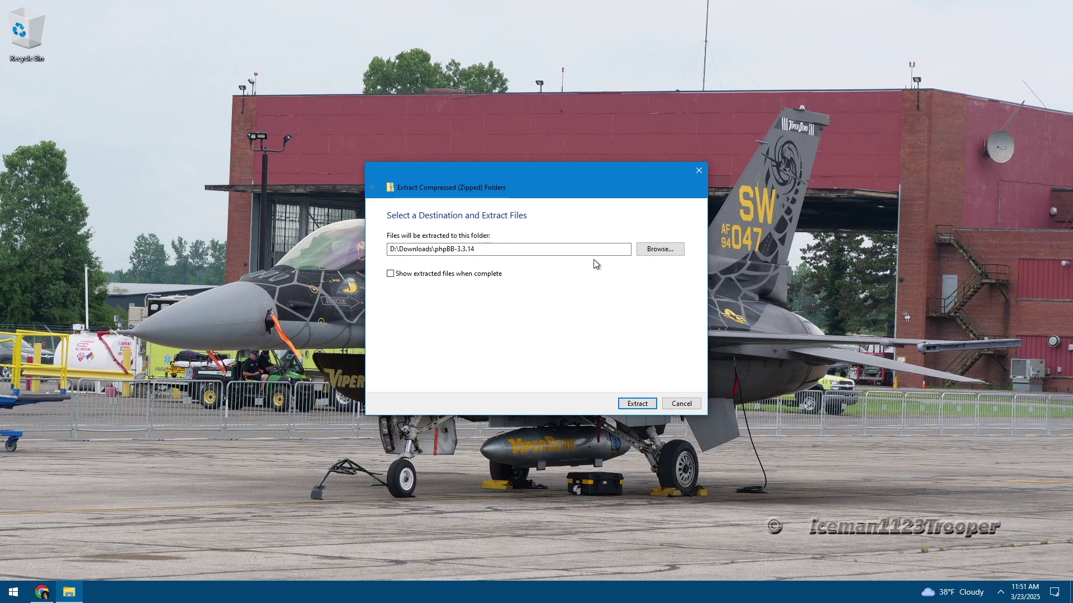
pyautogui.click(656, 249)
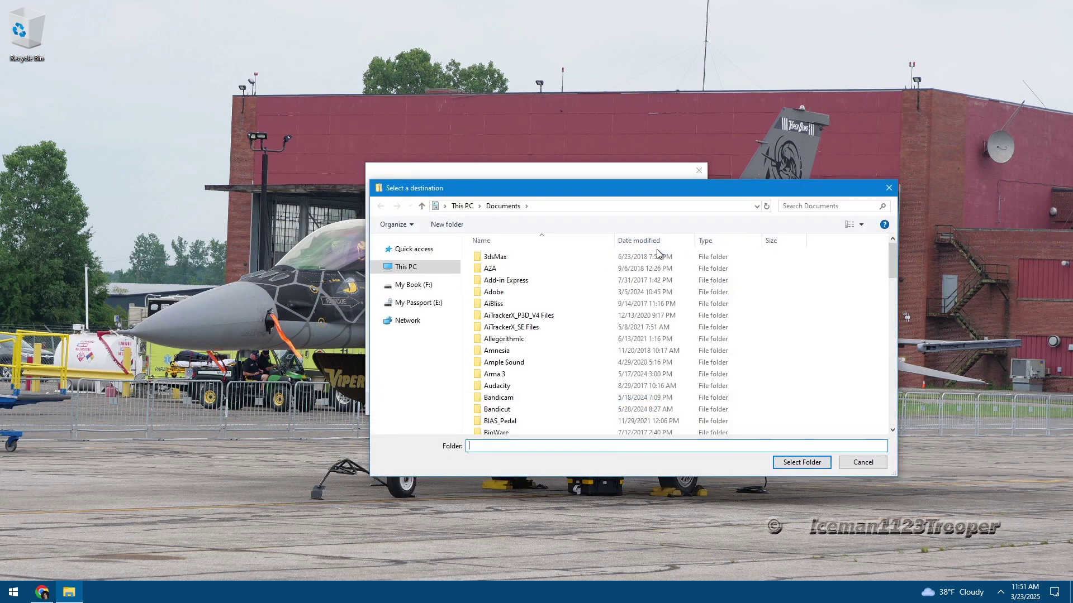
pyautogui.click(405, 267)
pyautogui.click(785, 384)
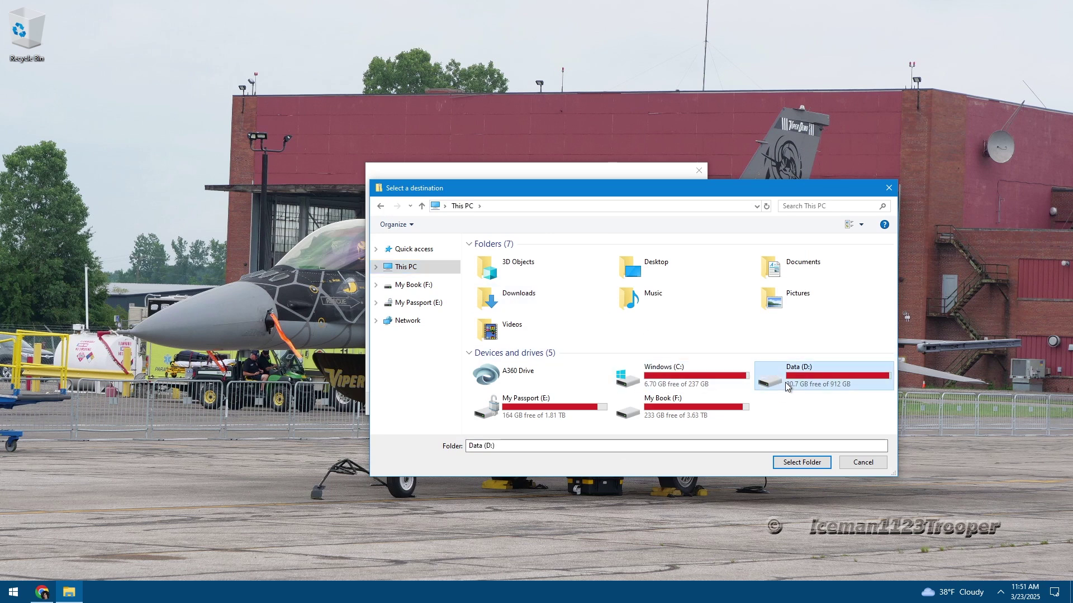
pyautogui.doubleClick(785, 382)
pyautogui.scroll(-20, 541, 372)
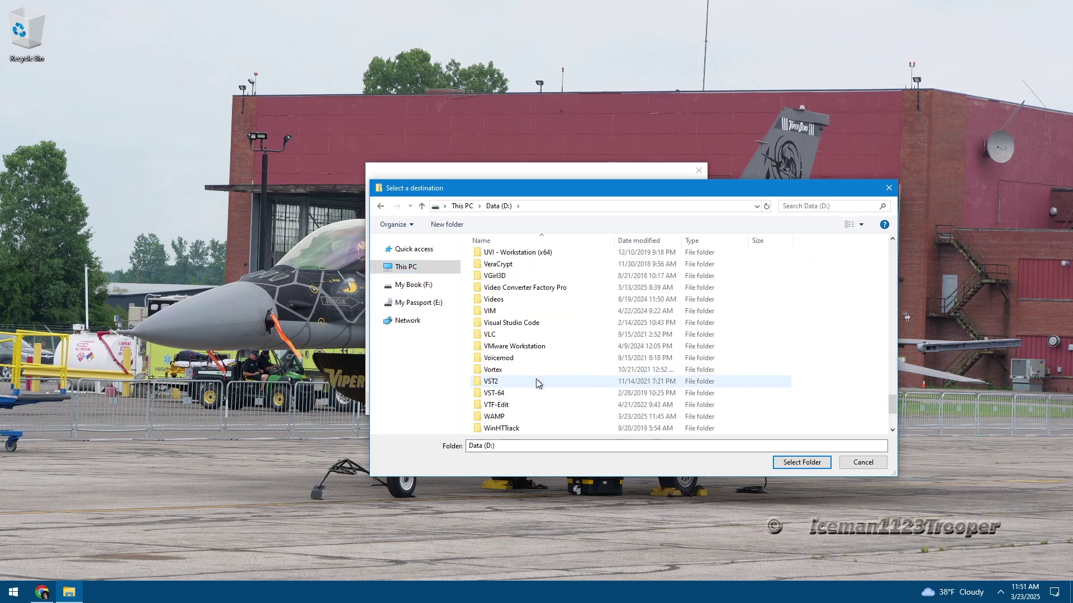
pyautogui.scroll(-5, 535, 383)
pyautogui.scroll(5, 519, 369)
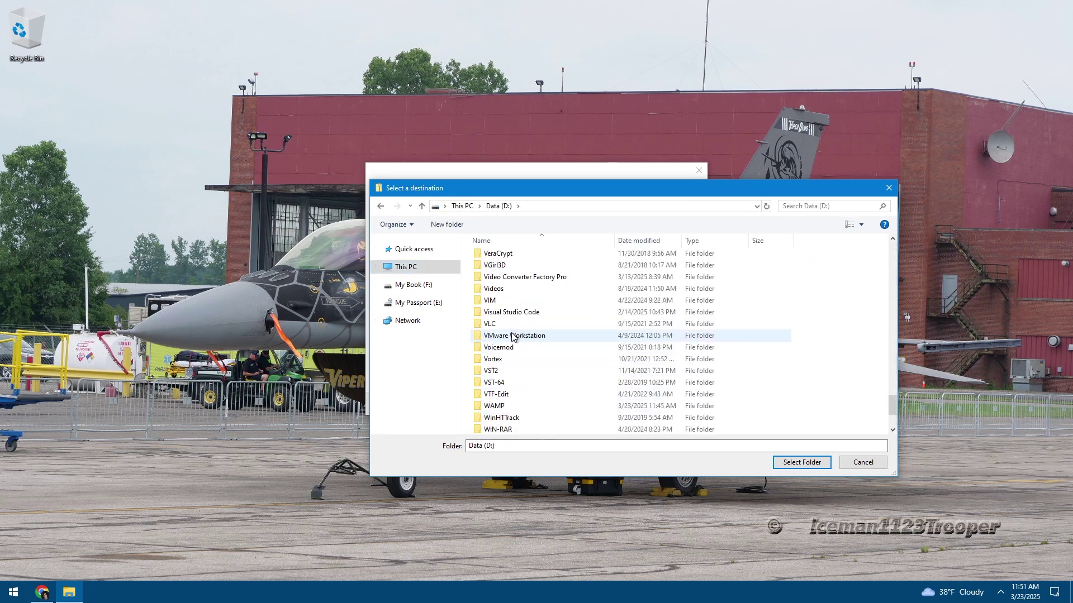
pyautogui.scroll(-1, 514, 347)
pyautogui.doubleClick(510, 383)
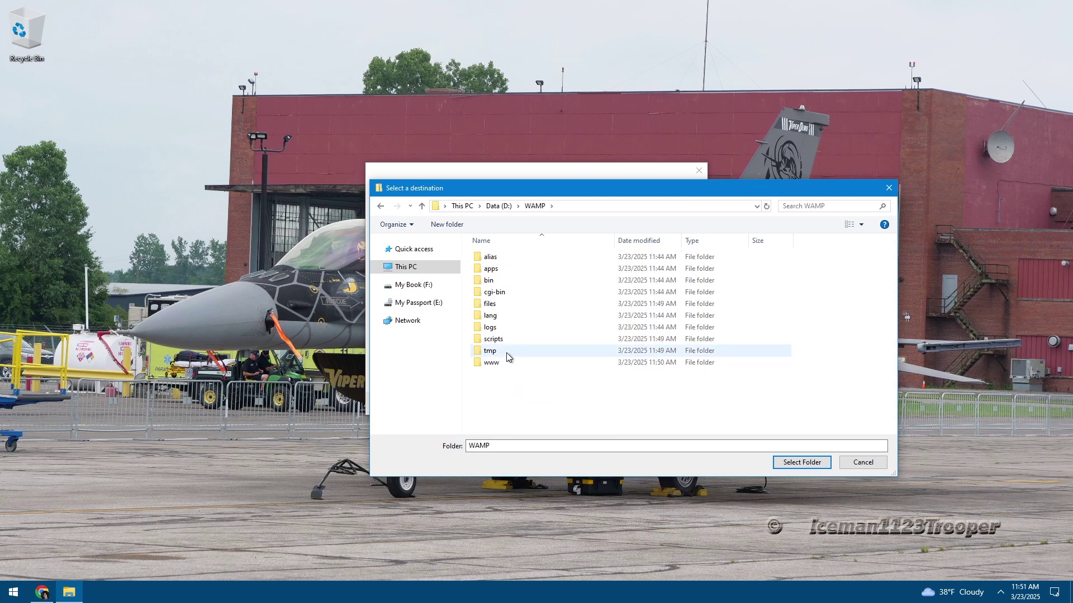
pyautogui.doubleClick(493, 363)
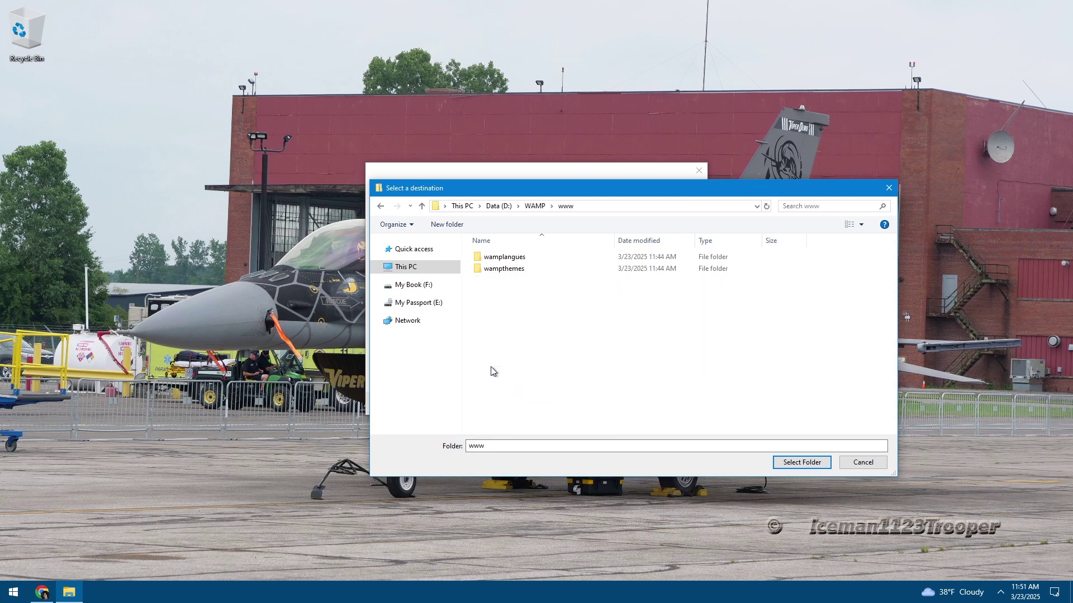
pyautogui.click(790, 462)
pyautogui.click(482, 248)
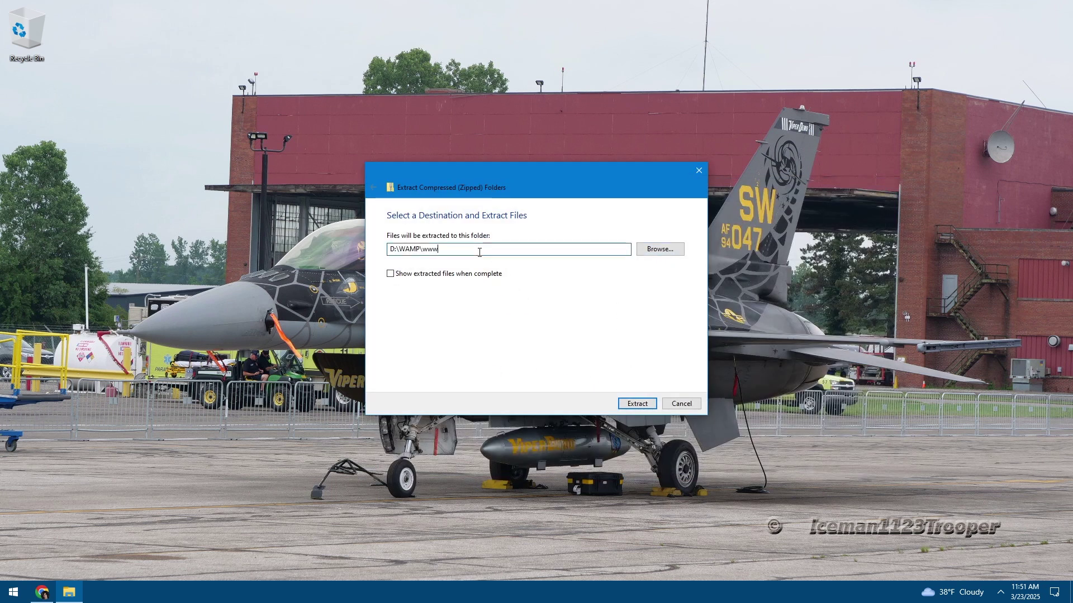
pyautogui.rightClick(475, 245)
pyautogui.click(474, 255)
# Start extracting phpBB-3.3.14.zip into D:\WAMP\www, briefly pausing and resuming the copy
pyautogui.click(641, 404)
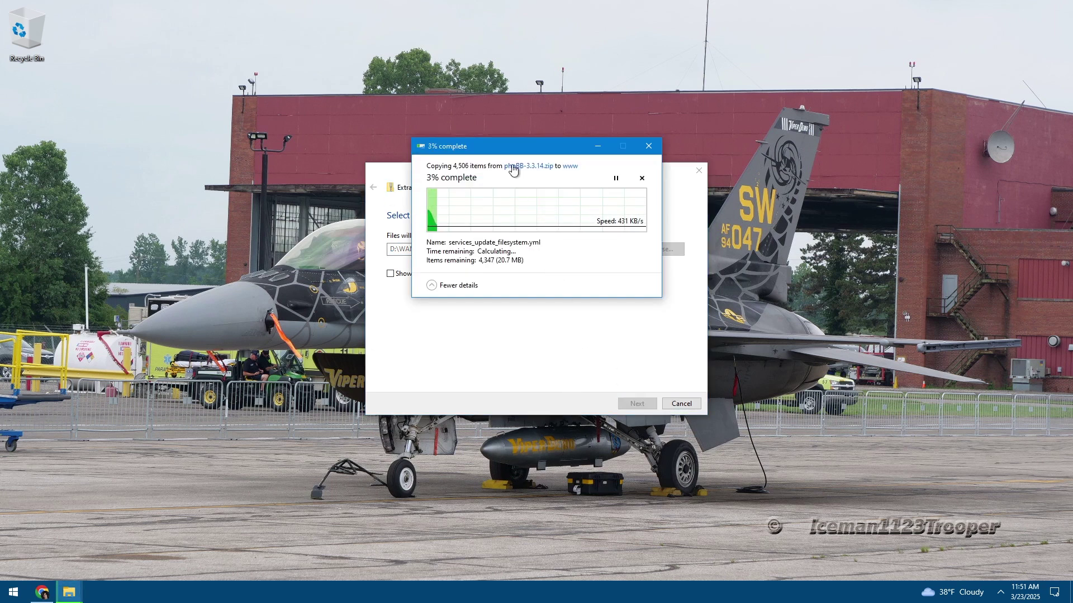
pyautogui.click(598, 146)
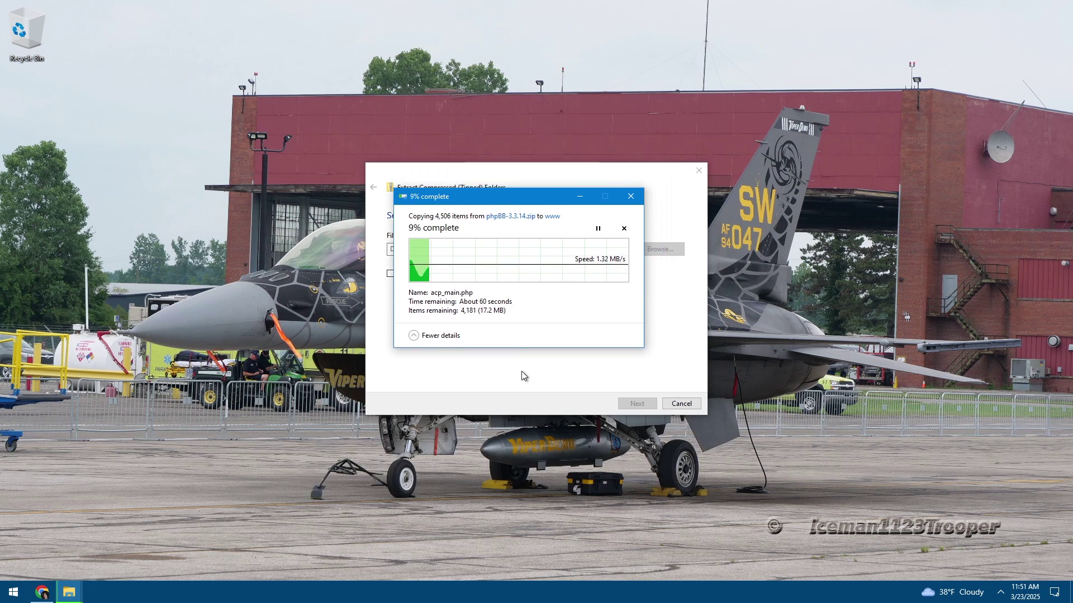
pyautogui.click(69, 592)
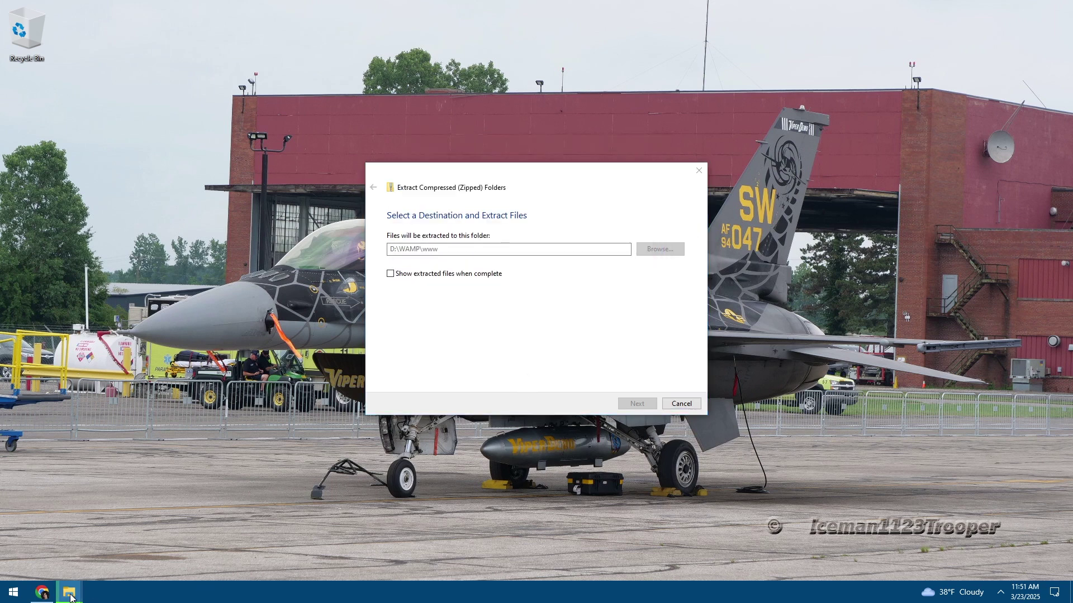
pyautogui.click(167, 531)
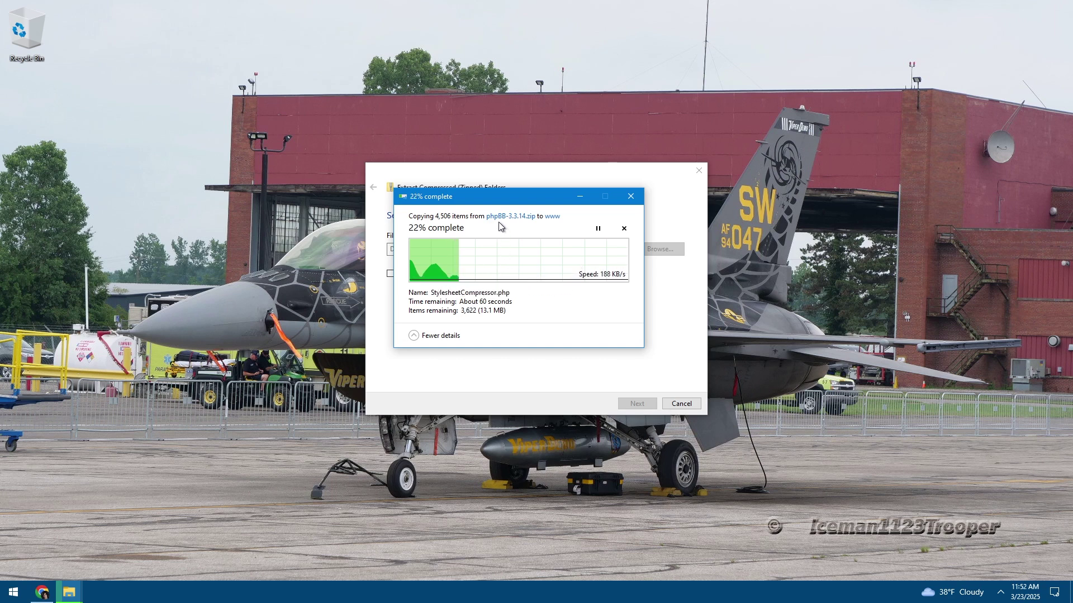
pyautogui.moveTo(499, 200); pyautogui.dragTo(494, 205)
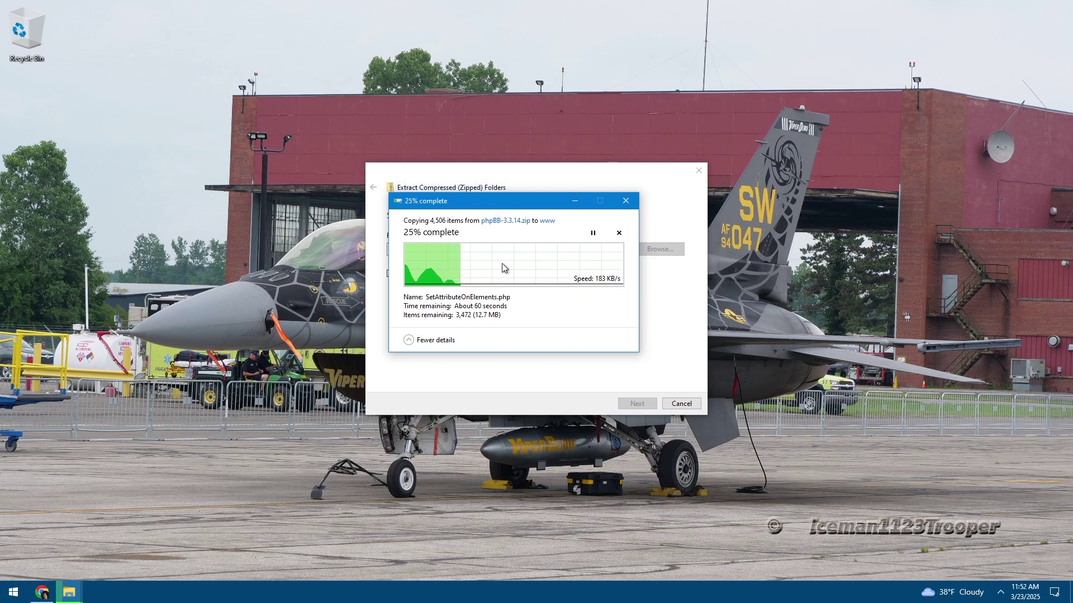
pyautogui.click(593, 233)
pyautogui.click(593, 233)
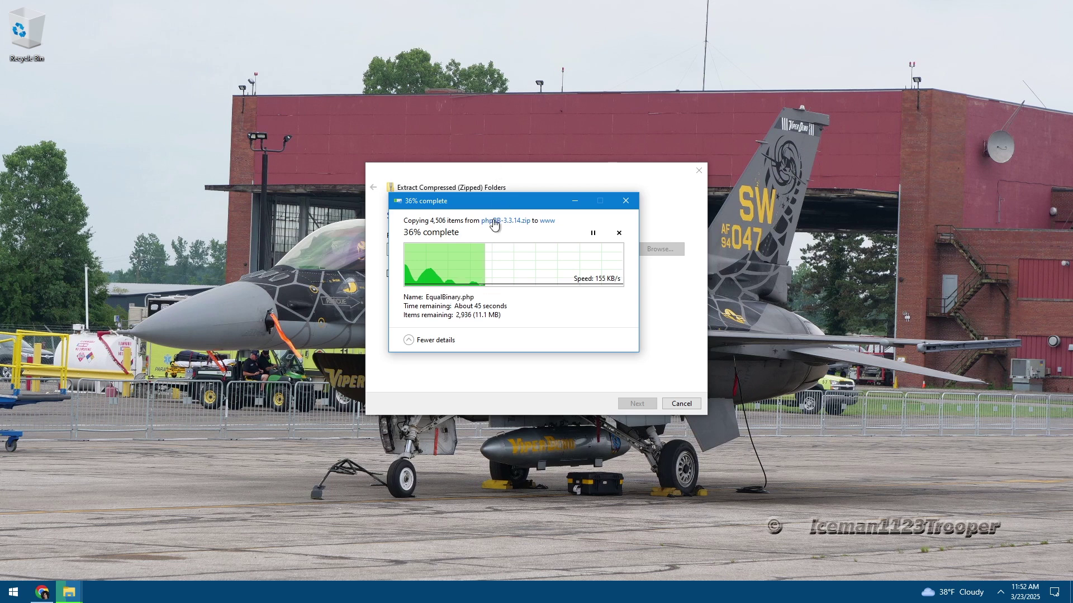
# Keep the copy-progress window in view, toggling its details, until all 4,506 items finish extracting
pyautogui.moveTo(487, 208); pyautogui.dragTo(470, 228)
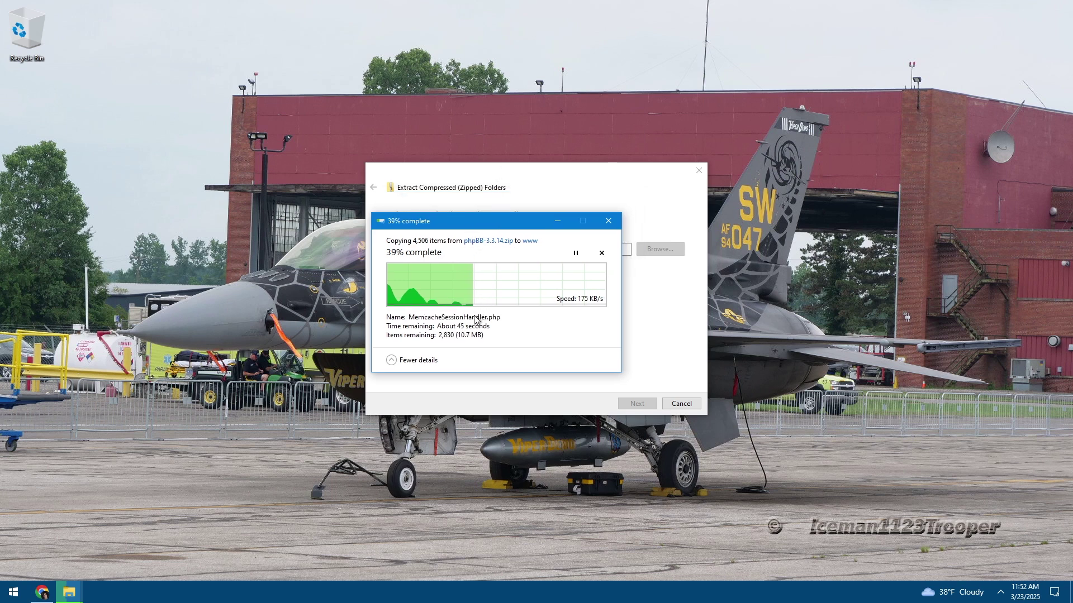
pyautogui.click(415, 360)
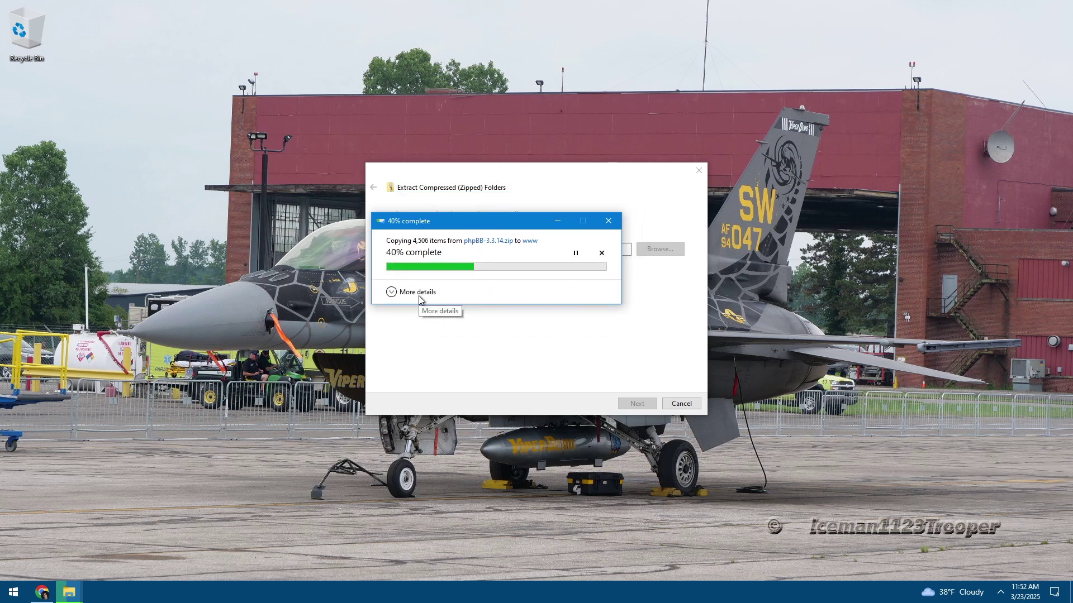
pyautogui.click(420, 296)
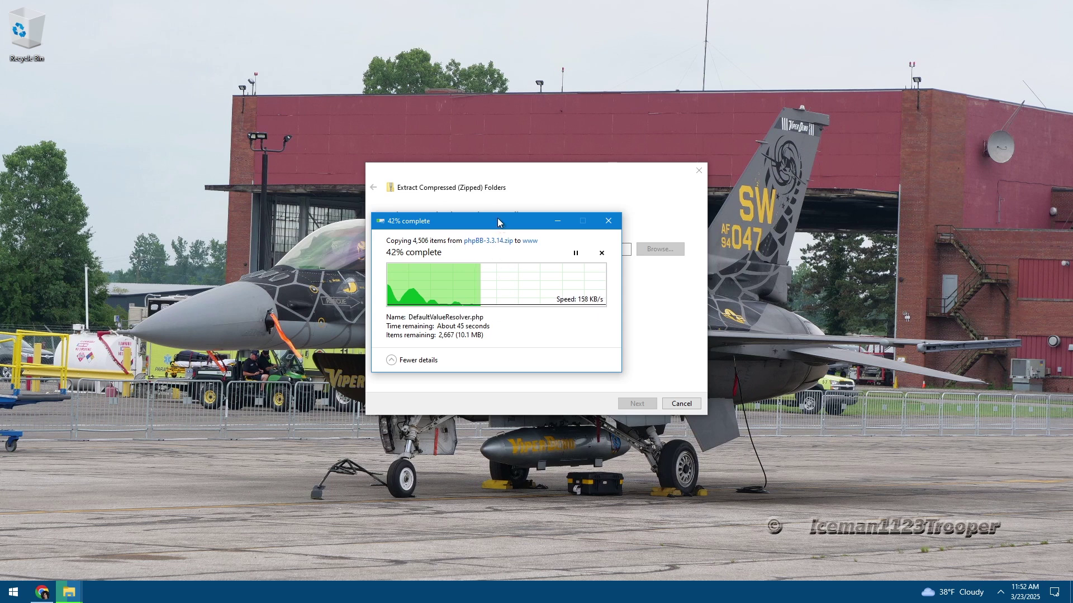
pyautogui.moveTo(497, 222); pyautogui.dragTo(510, 227)
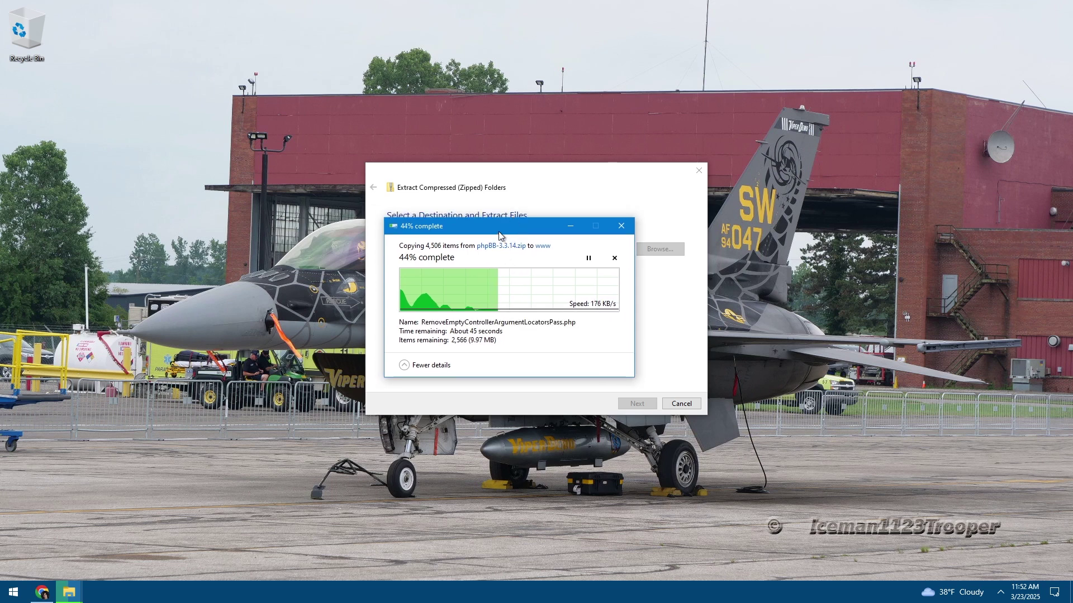
pyautogui.moveTo(496, 297); pyautogui.dragTo(530, 305)
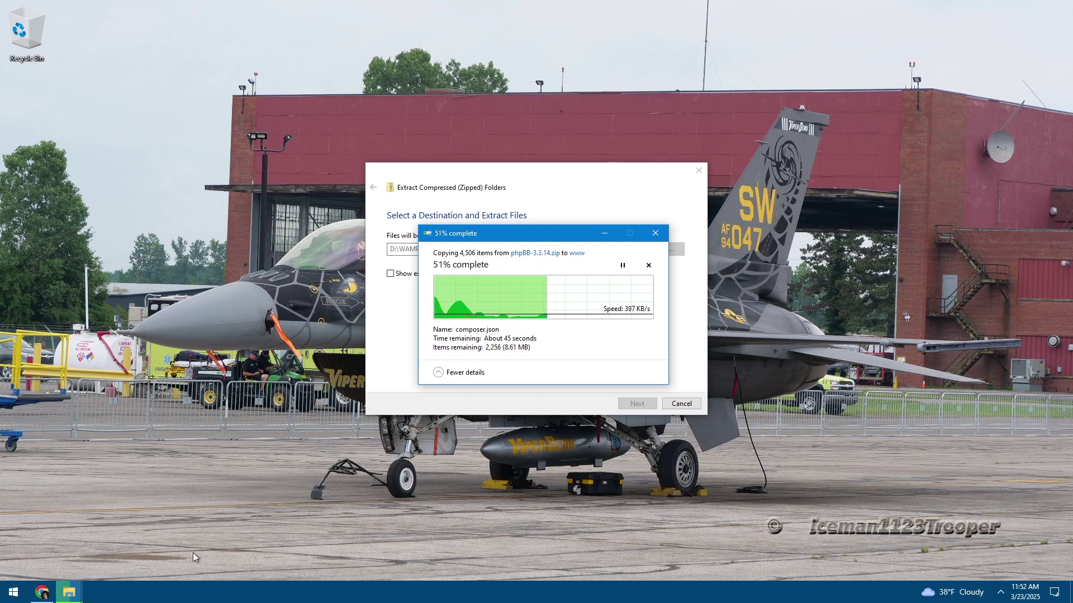
pyautogui.click(69, 595)
pyautogui.rightClick(69, 595)
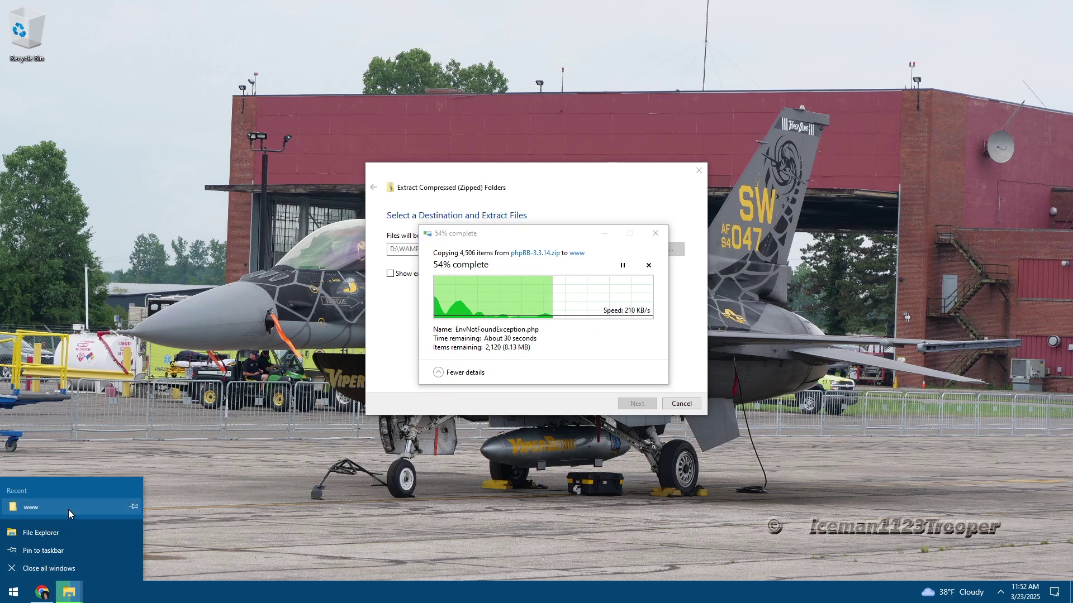
pyautogui.rightClick(68, 510)
pyautogui.click(105, 476)
pyautogui.click(531, 330)
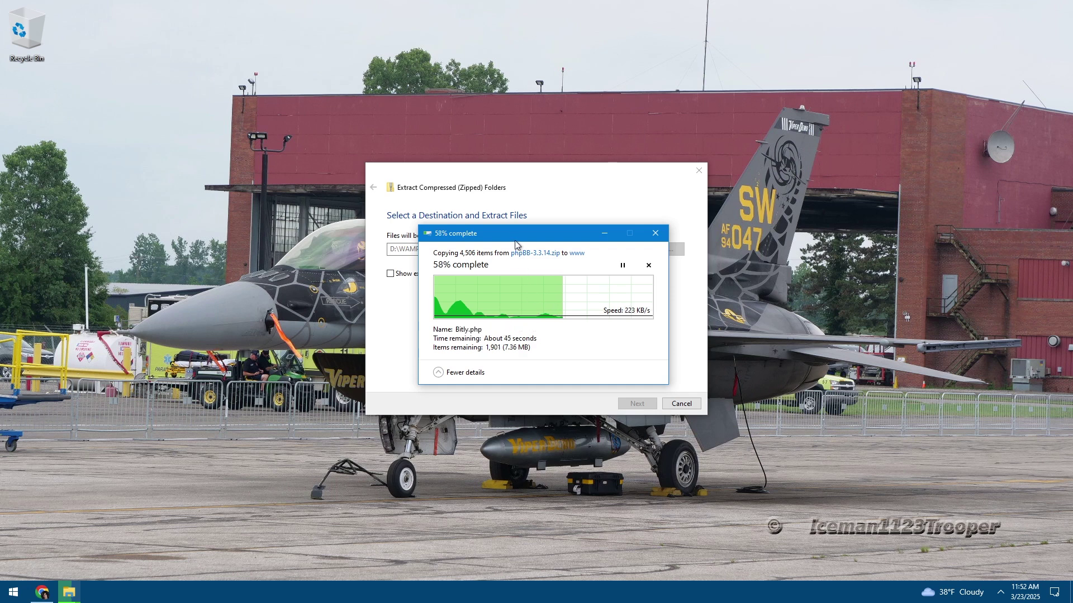
pyautogui.moveTo(515, 238); pyautogui.dragTo(484, 251)
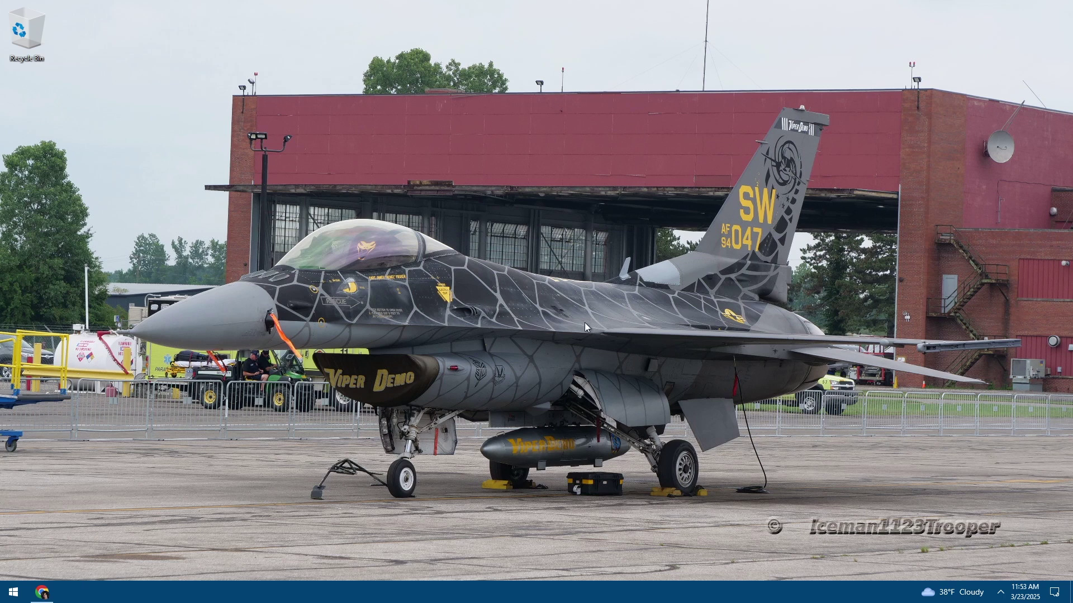
# Open an Explorer window from the Recycle Bin and navigate to This PC
pyautogui.rightClick(42, 597)
pyautogui.click(627, 468)
pyautogui.rightClick(264, 261)
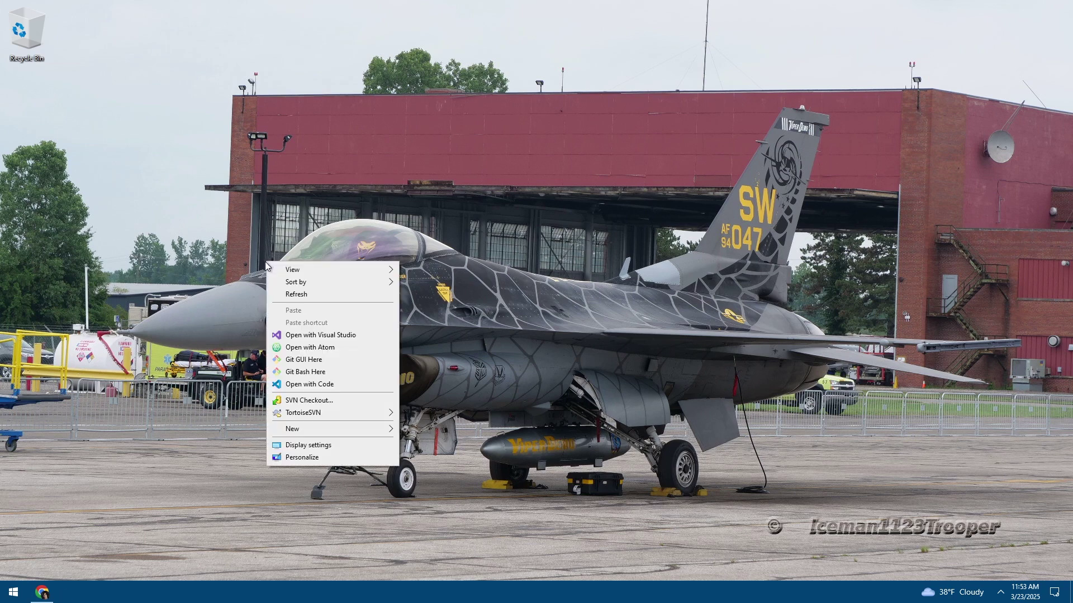
pyautogui.click(182, 304)
pyautogui.doubleClick(48, 43)
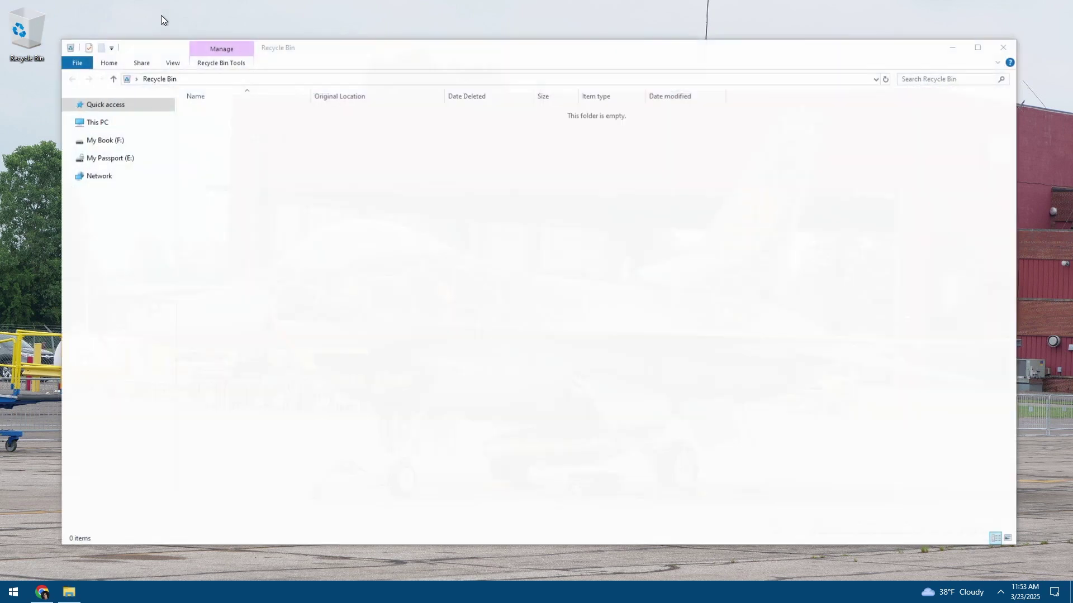
pyautogui.click(95, 104)
pyautogui.click(89, 123)
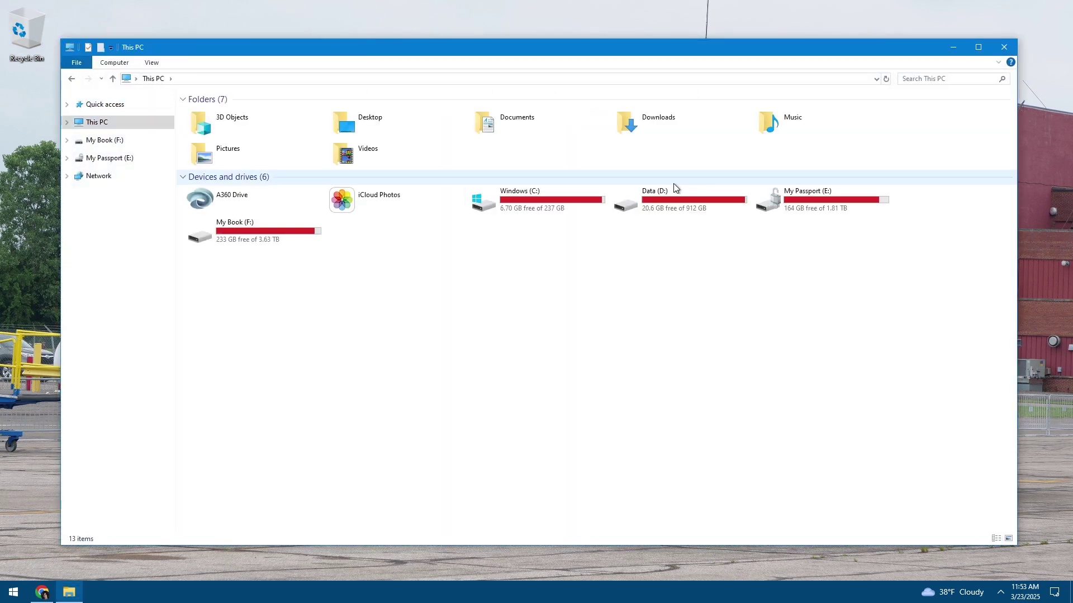
# Delete phpBB-3.3.14.zip from D:\Downloads to the Recycle Bin
pyautogui.click(651, 208)
pyautogui.doubleClick(651, 207)
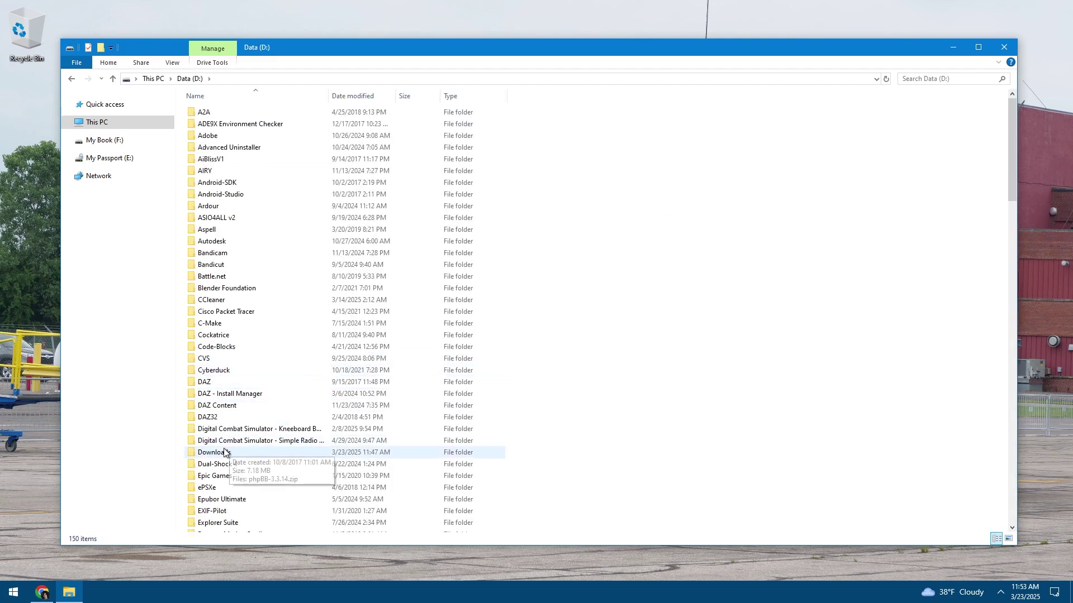
pyautogui.doubleClick(221, 405)
pyautogui.rightClick(216, 116)
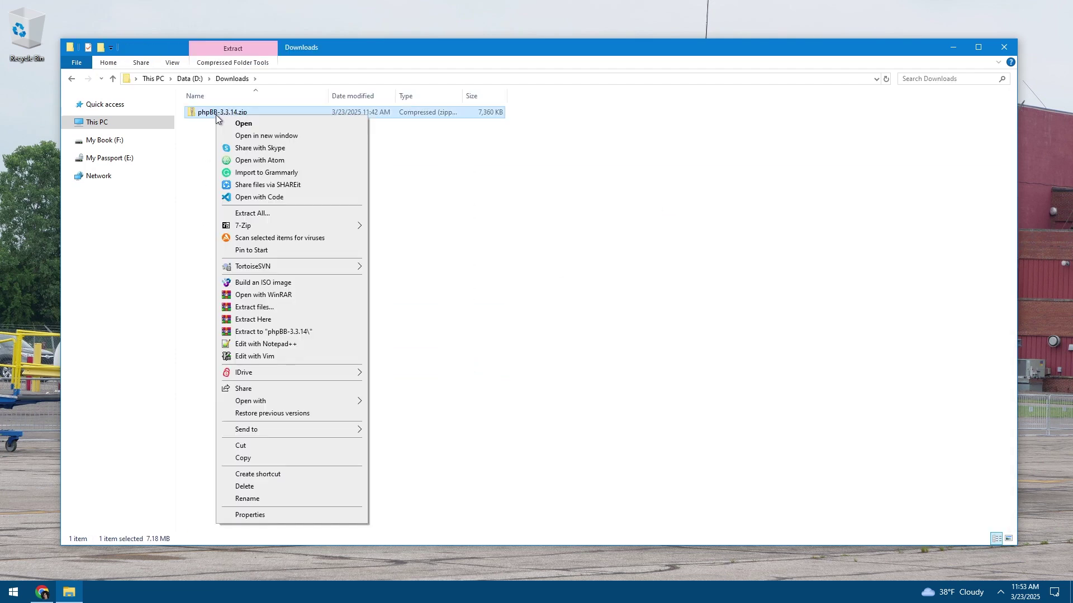
pyautogui.moveTo(235, 230)
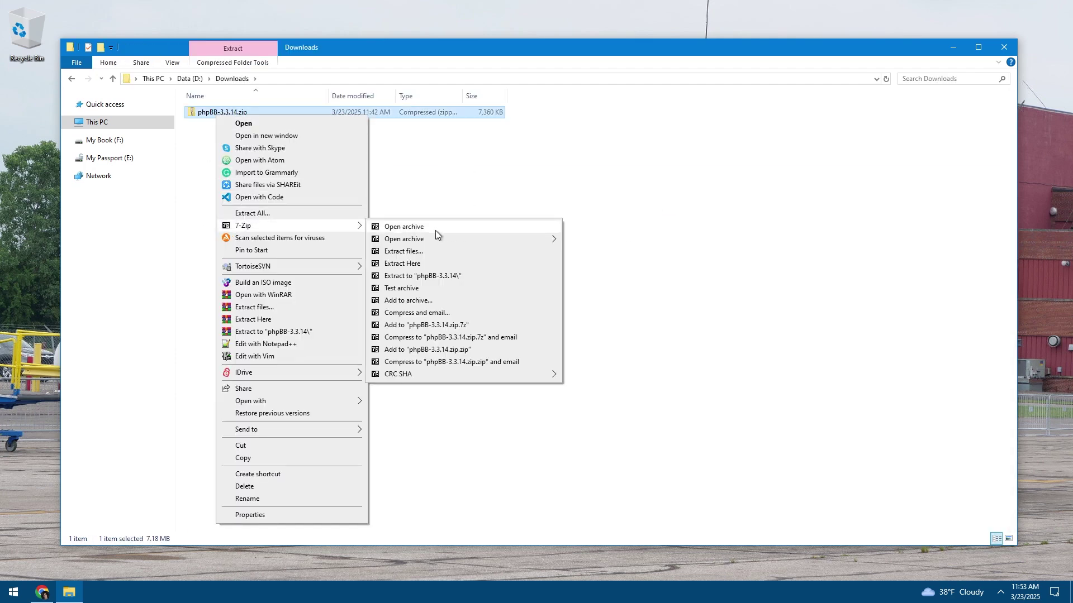
pyautogui.click(238, 487)
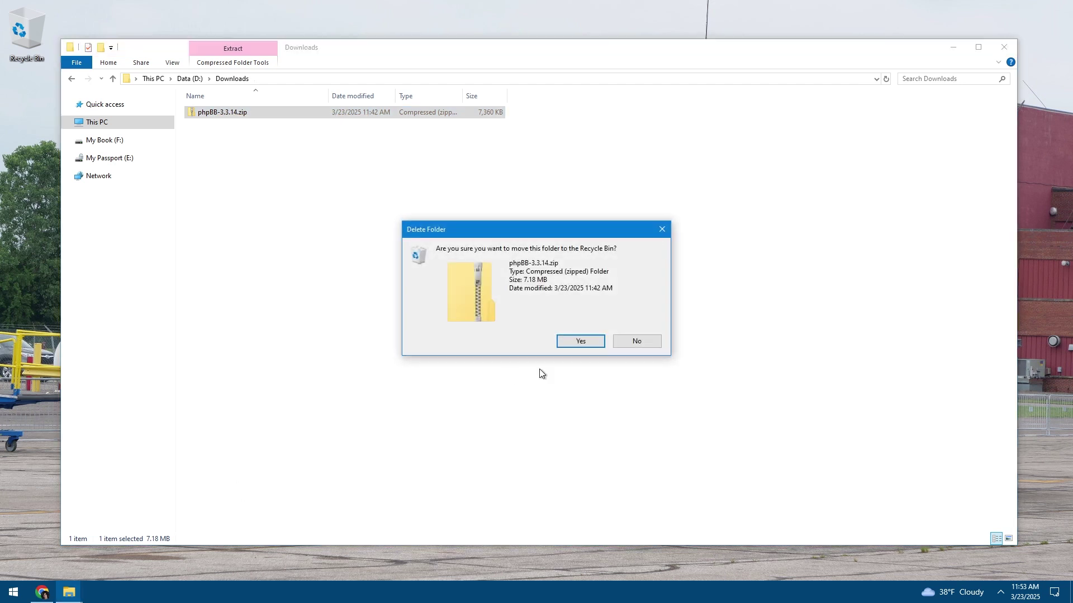
pyautogui.click(568, 346)
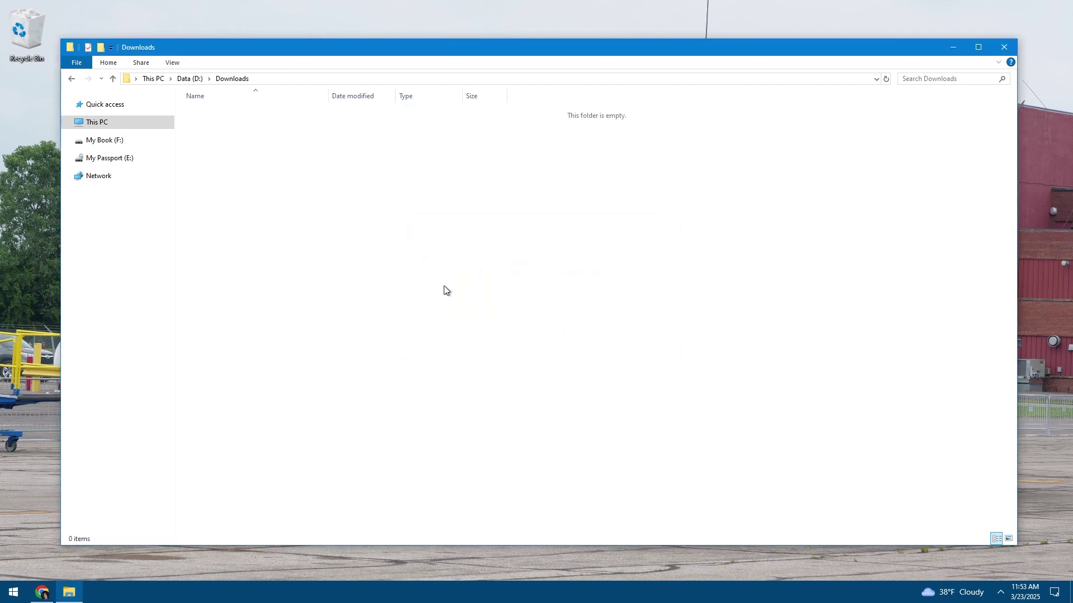
# Remove www and phpBB3 from File Explorer's recent locations list
pyautogui.rightClick(78, 586)
pyautogui.rightClick(54, 505)
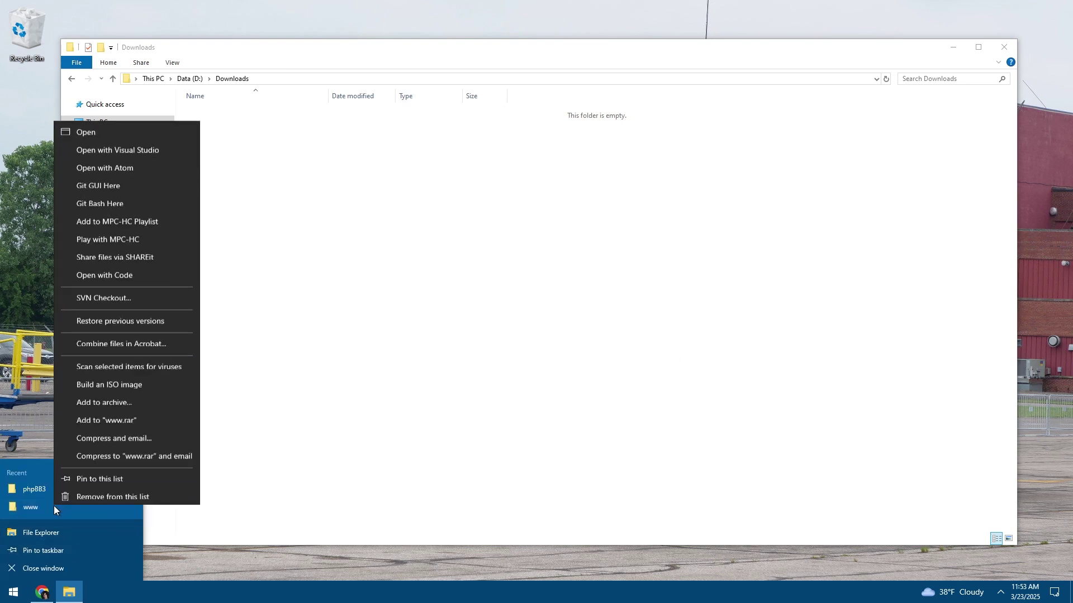
pyautogui.click(79, 478)
pyautogui.rightClick(52, 503)
pyautogui.click(83, 463)
pyautogui.click(296, 397)
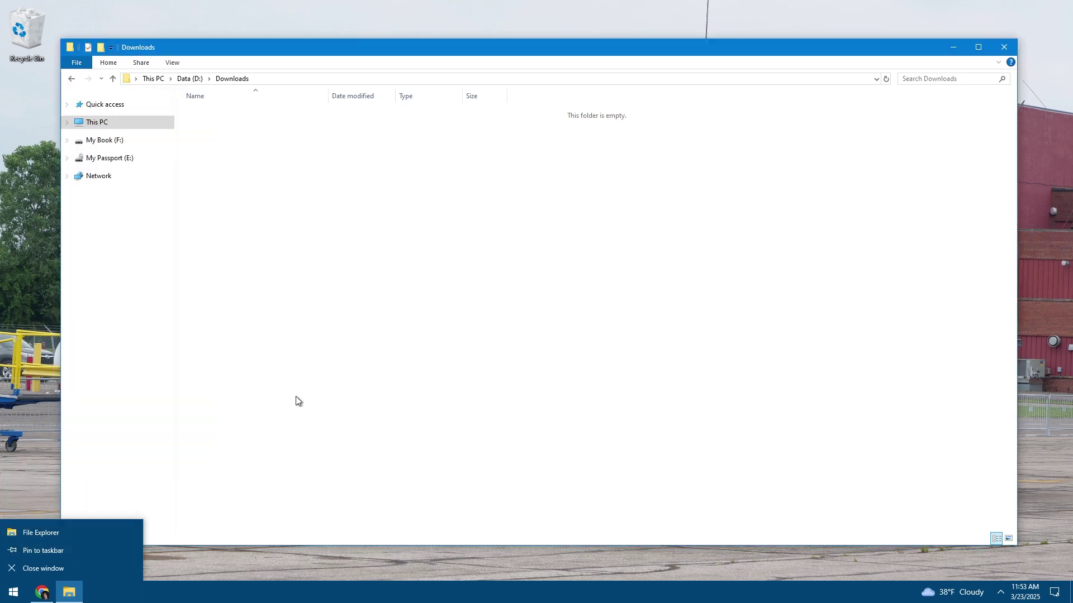
pyautogui.click(101, 105)
# Browse to the D:\WAMP\www folder
pyautogui.click(98, 122)
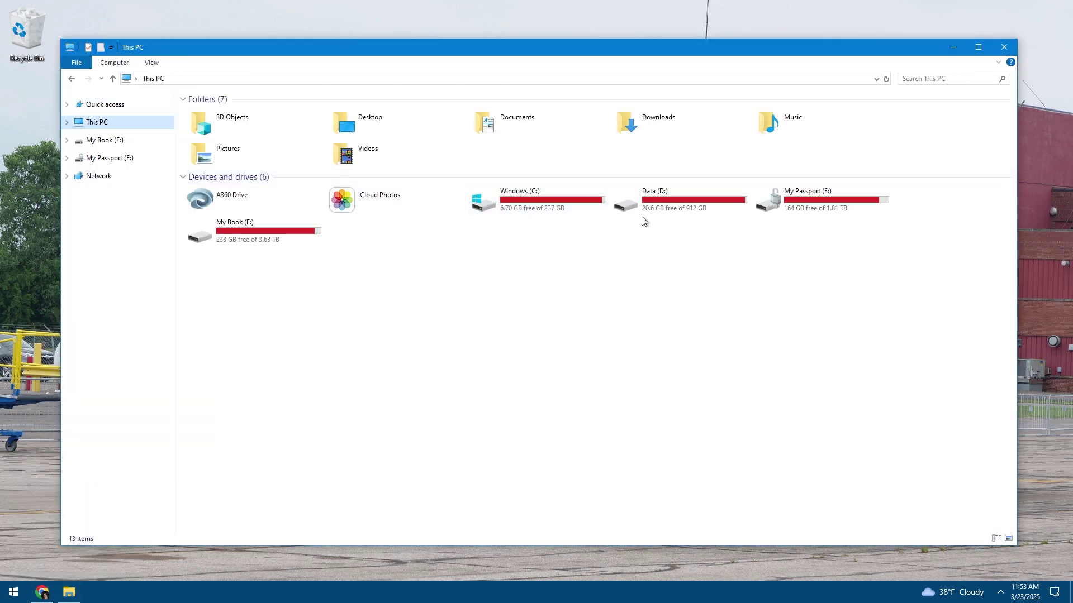
pyautogui.click(654, 201)
pyautogui.doubleClick(654, 200)
pyautogui.scroll(-20, 264, 454)
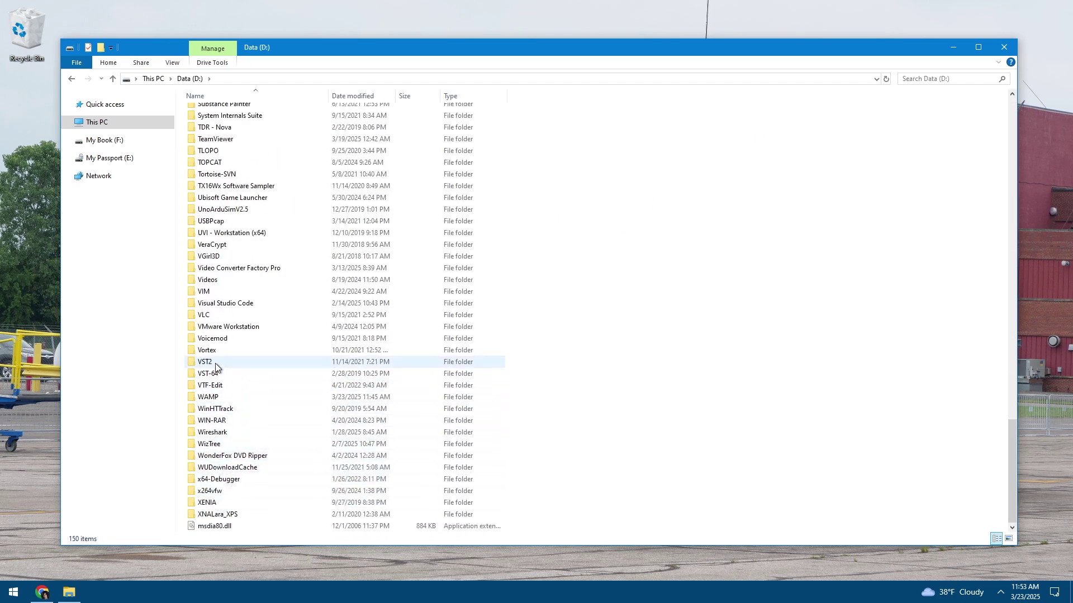
pyautogui.doubleClick(215, 397)
pyautogui.doubleClick(211, 218)
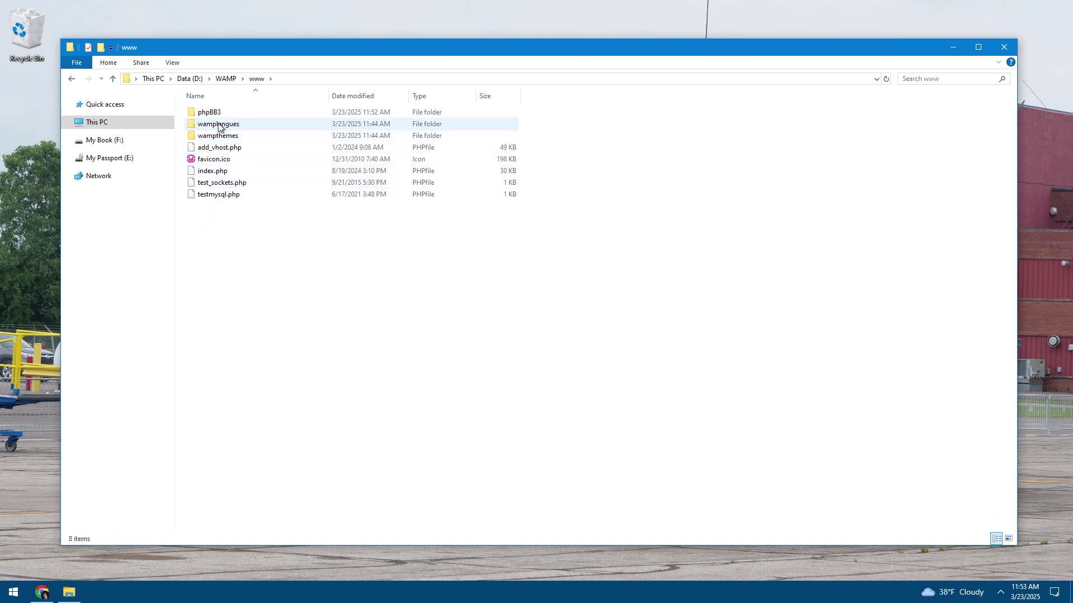
# Check the phpBB3 folder's properties (37 items) and open the folder
pyautogui.click(210, 117)
pyautogui.rightClick(210, 117)
pyautogui.click(254, 556)
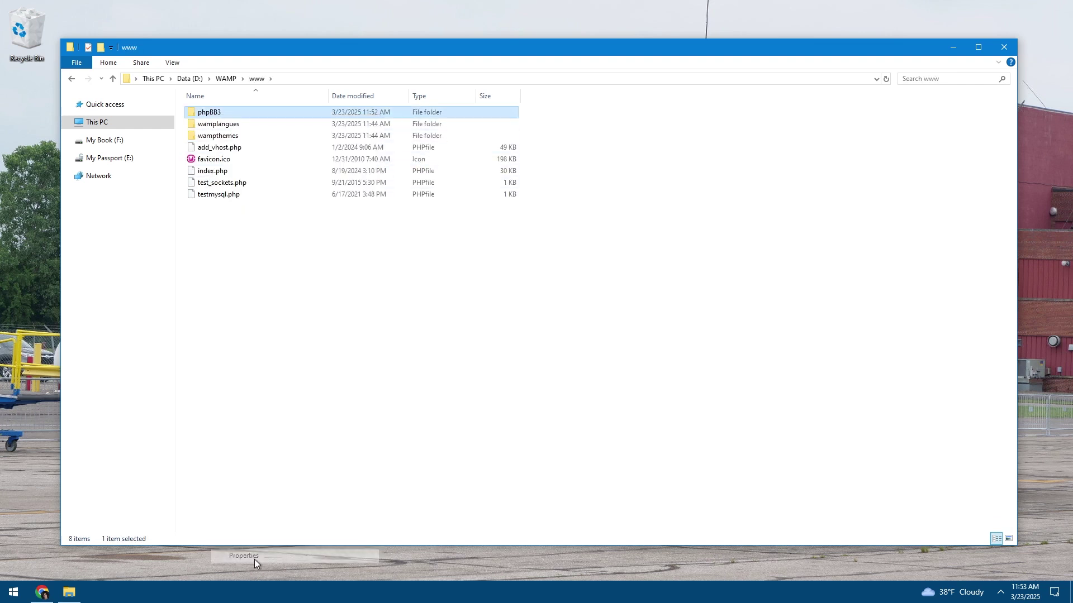
pyautogui.click(300, 373)
pyautogui.click(301, 368)
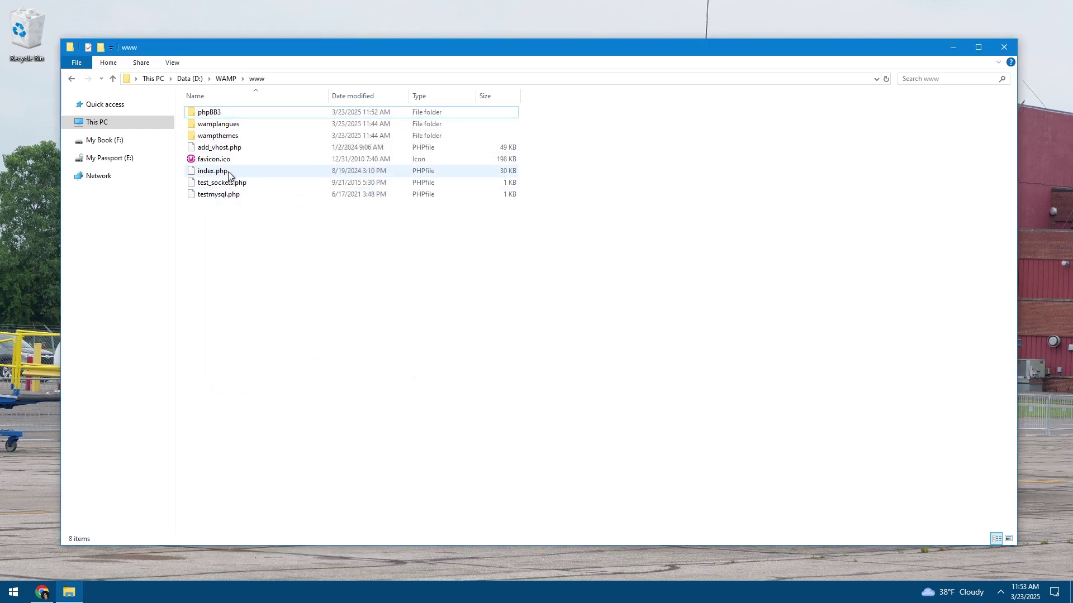
pyautogui.doubleClick(211, 112)
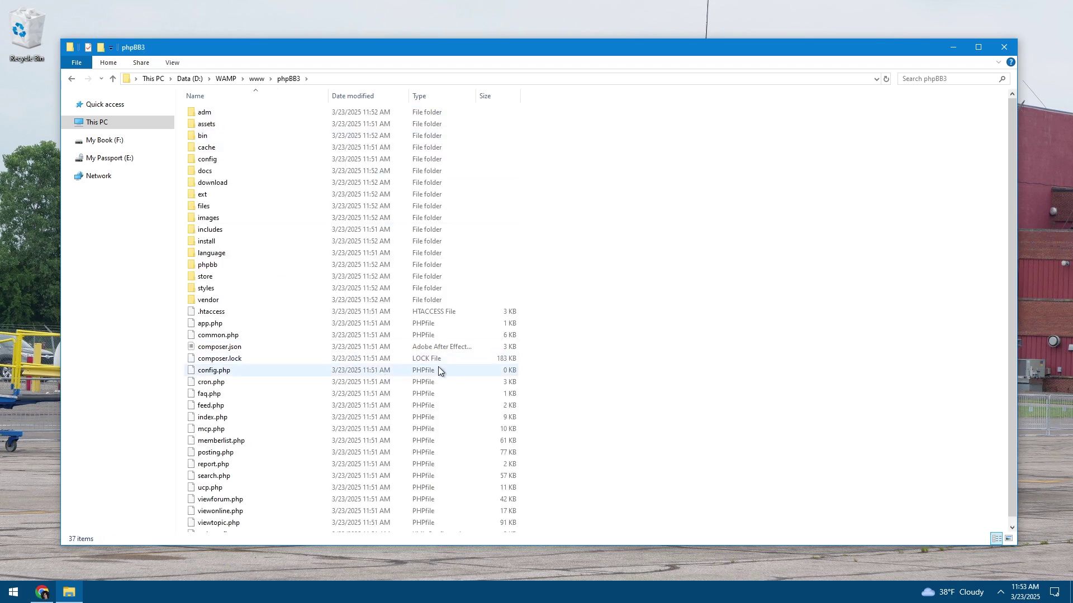
# Close Explorer, empty the Recycle Bin and bring the Chrome window back up
pyautogui.click(73, 596)
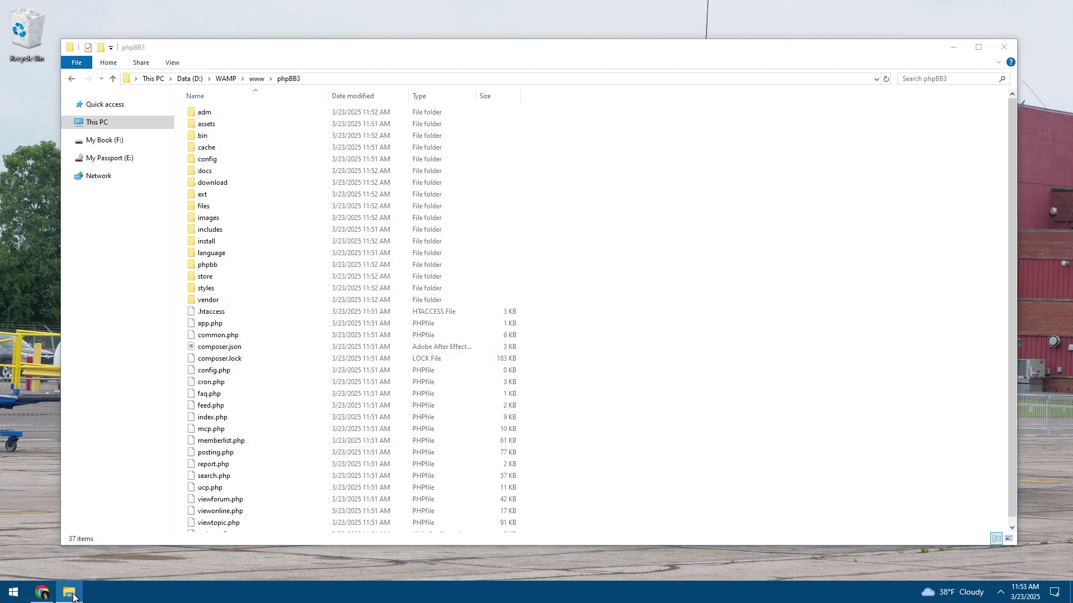
pyautogui.click(66, 562)
pyautogui.rightClick(19, 24)
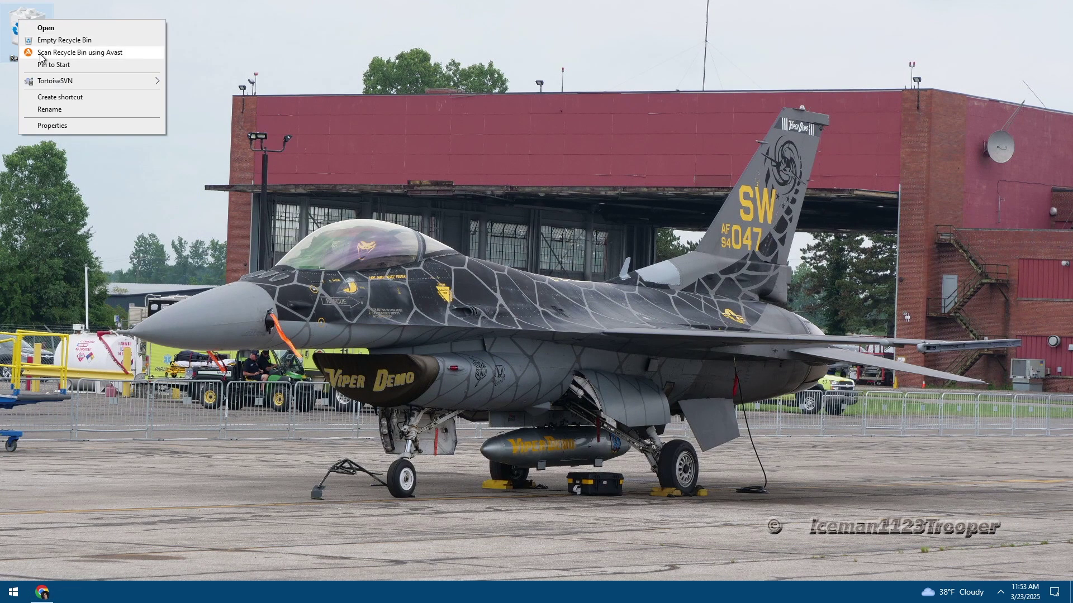
pyautogui.click(45, 41)
pyautogui.click(577, 340)
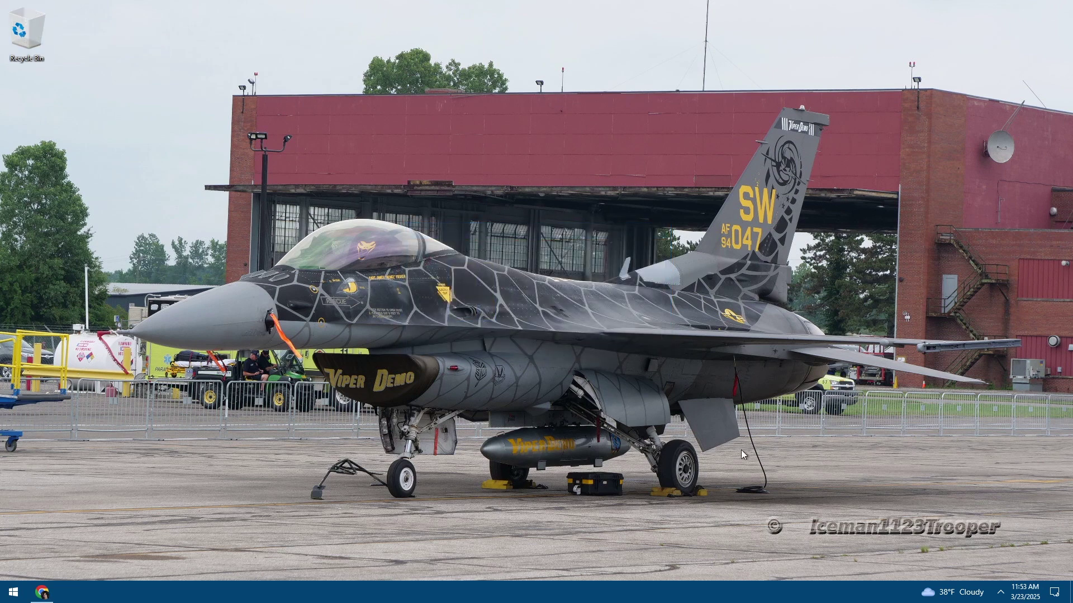
pyautogui.click(1000, 592)
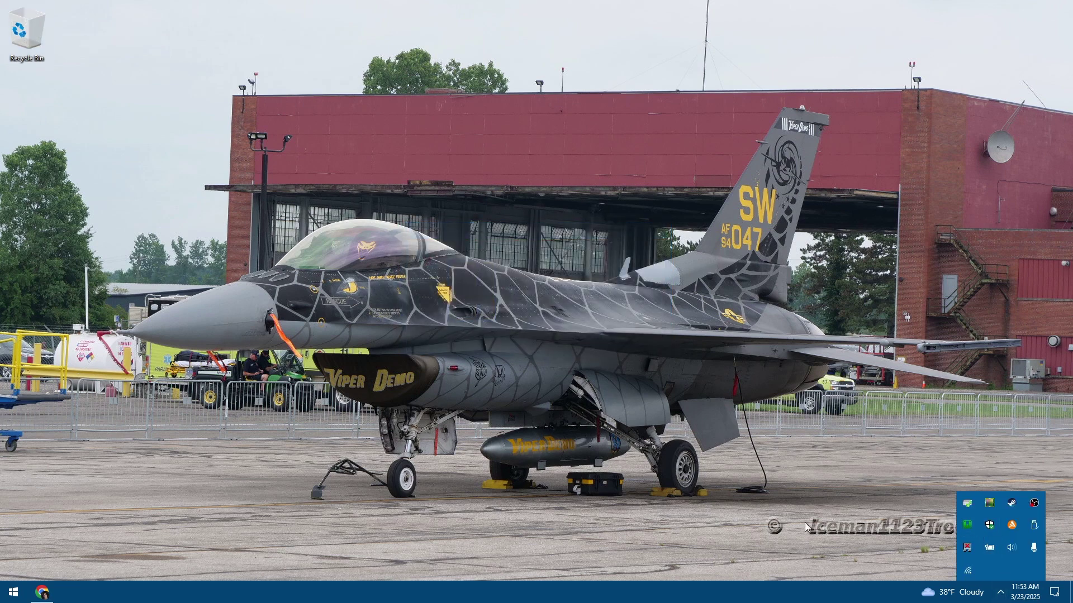
pyautogui.click(967, 527)
pyautogui.click(43, 593)
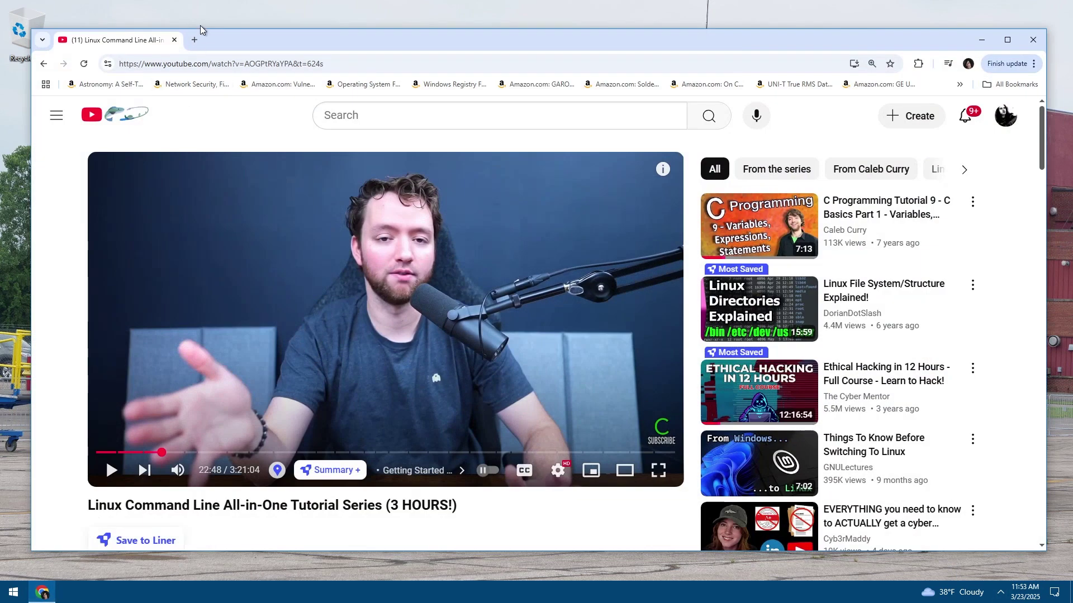
# Load localhost in a new Chrome Incognito window
pyautogui.click(1007, 63)
pyautogui.click(951, 143)
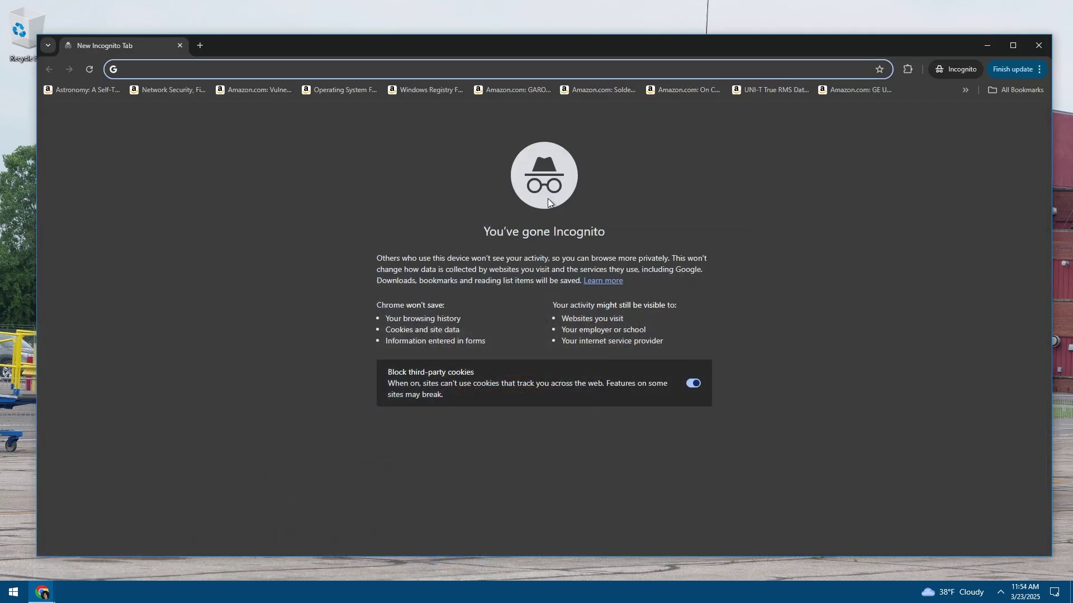
pyautogui.write('localhost')
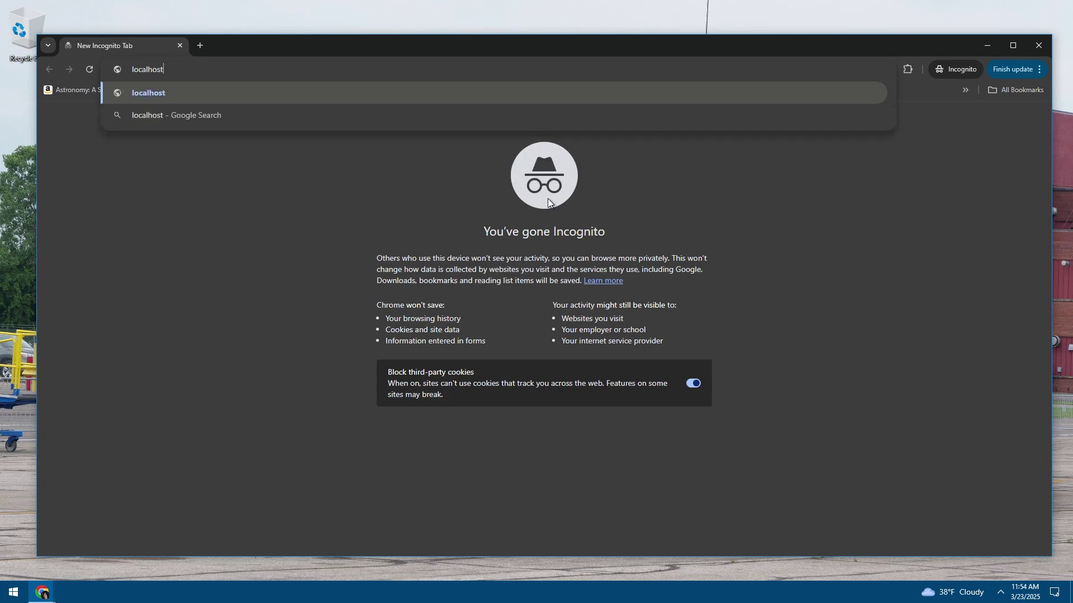
pyautogui.press('Return')
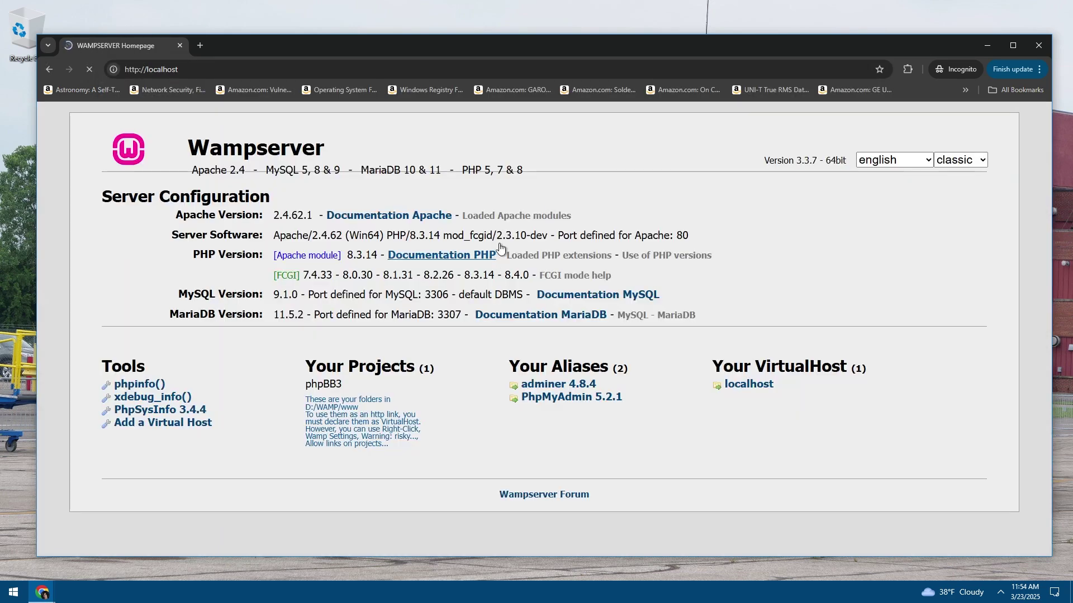
# Highlight the phpBB3 entry and the project-folder note under Your Projects
pyautogui.tripleClick(409, 413)
pyautogui.click(358, 419)
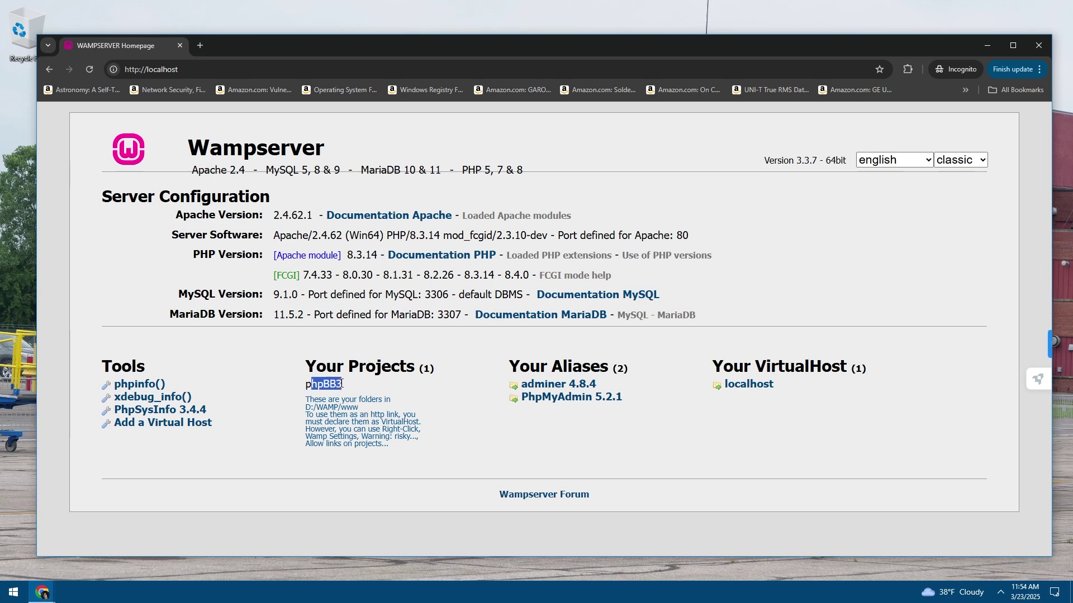
pyautogui.click(325, 385)
pyautogui.click(322, 399)
pyautogui.moveTo(306, 400); pyautogui.dragTo(346, 408)
pyautogui.click(311, 403)
pyautogui.click(334, 408)
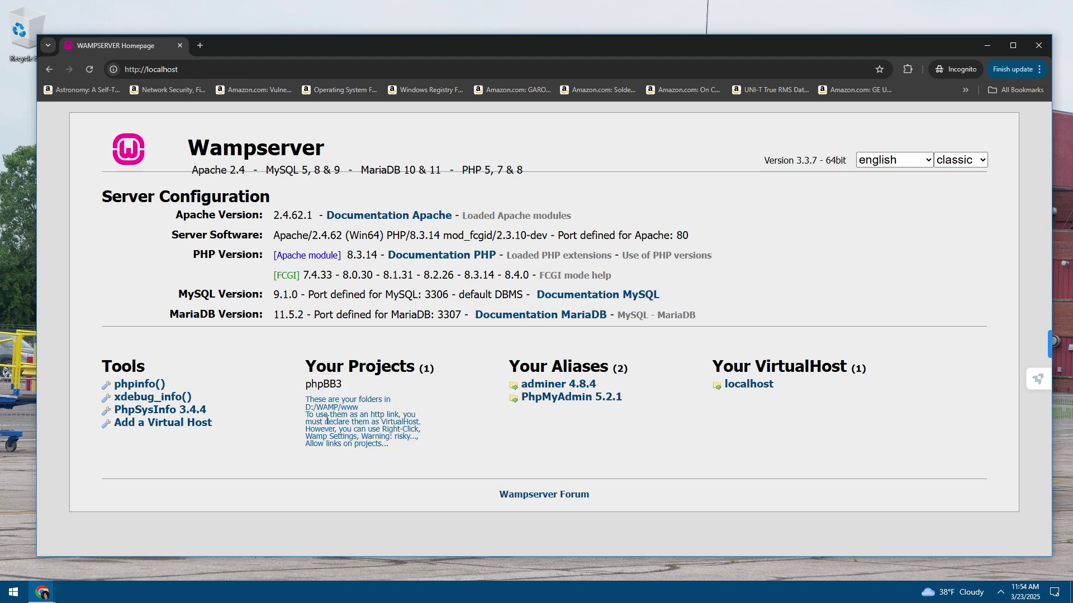
# Highlight the projects note about http links and VirtualHost
pyautogui.moveTo(327, 420); pyautogui.dragTo(416, 416)
pyautogui.click(334, 429)
pyautogui.moveTo(334, 429); pyautogui.dragTo(399, 430)
pyautogui.click(334, 429)
pyautogui.click(333, 433)
pyautogui.moveTo(334, 433); pyautogui.dragTo(391, 441)
pyautogui.click(338, 437)
pyautogui.click(344, 435)
pyautogui.click(1001, 592)
# Enable Wamp Settings > Caution: Risky! > Allow links on projects homepage and reload localhost
pyautogui.rightClick(970, 528)
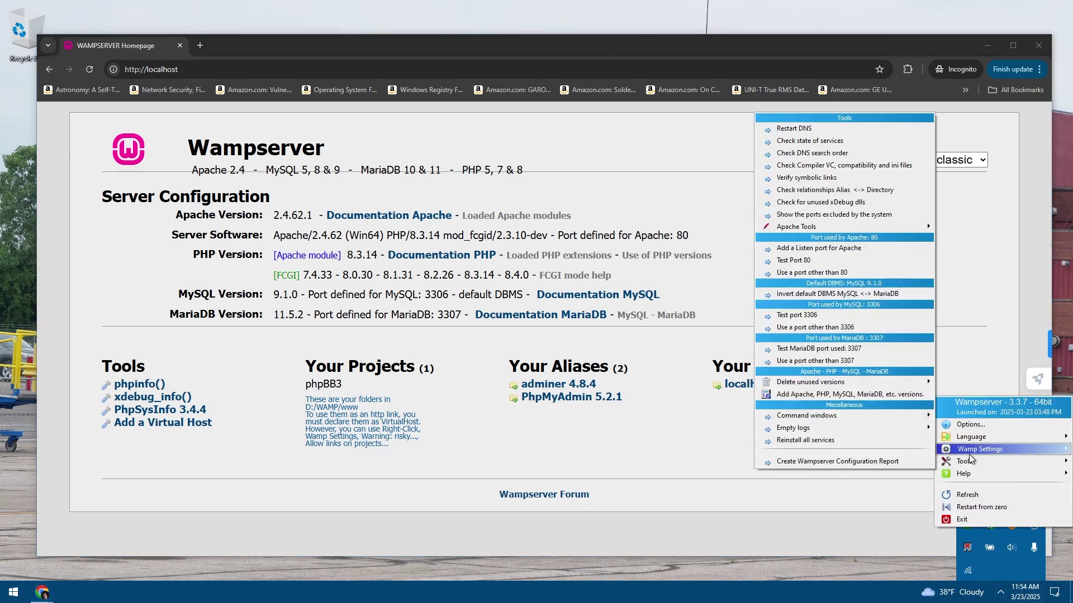
pyautogui.moveTo(975, 450)
pyautogui.moveTo(888, 456)
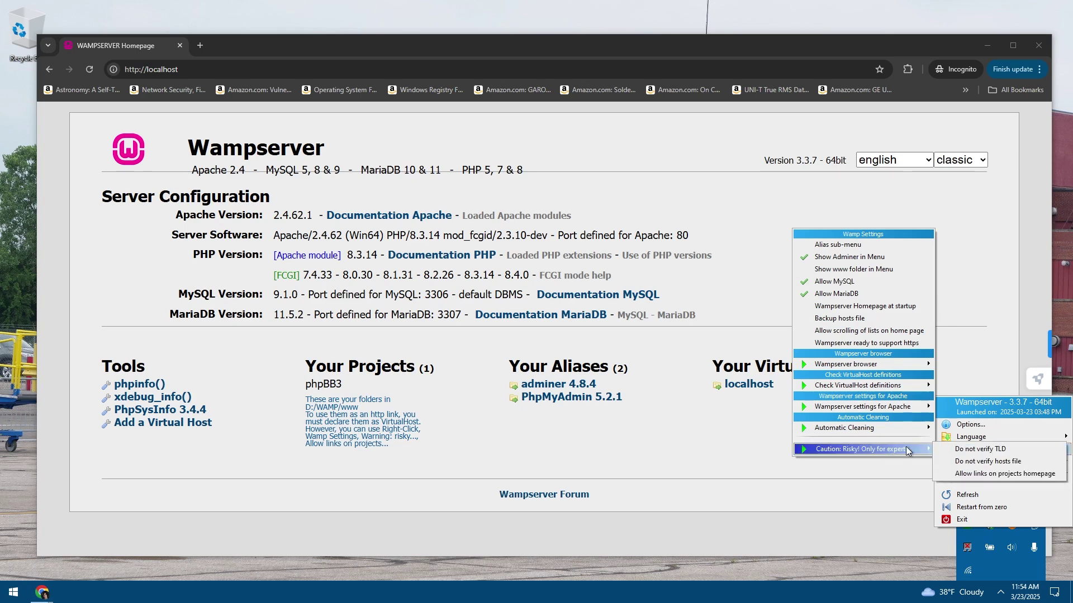
pyautogui.click(962, 475)
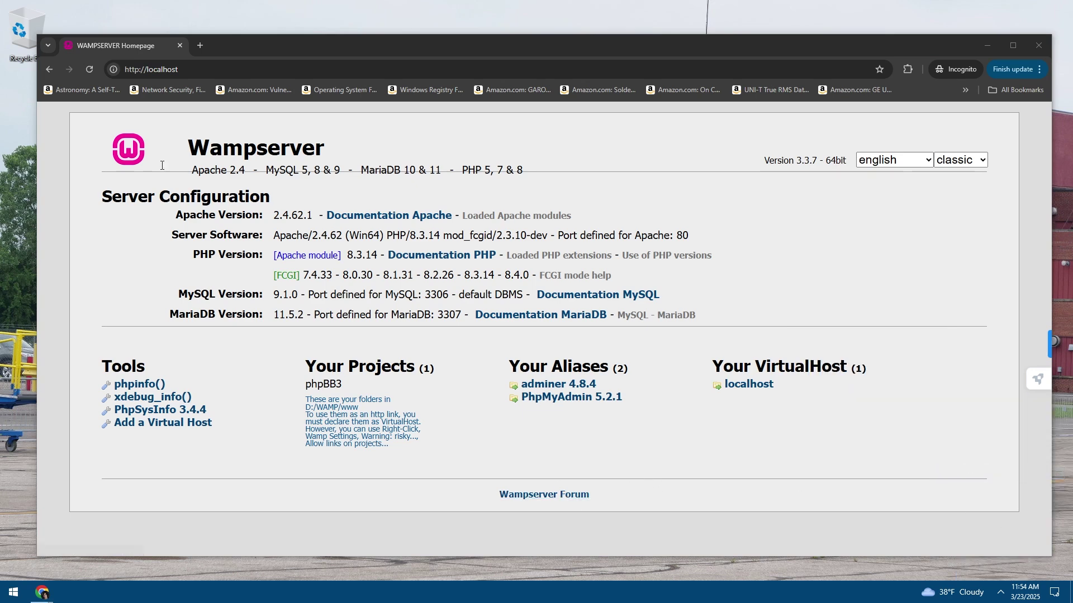
pyautogui.click(90, 69)
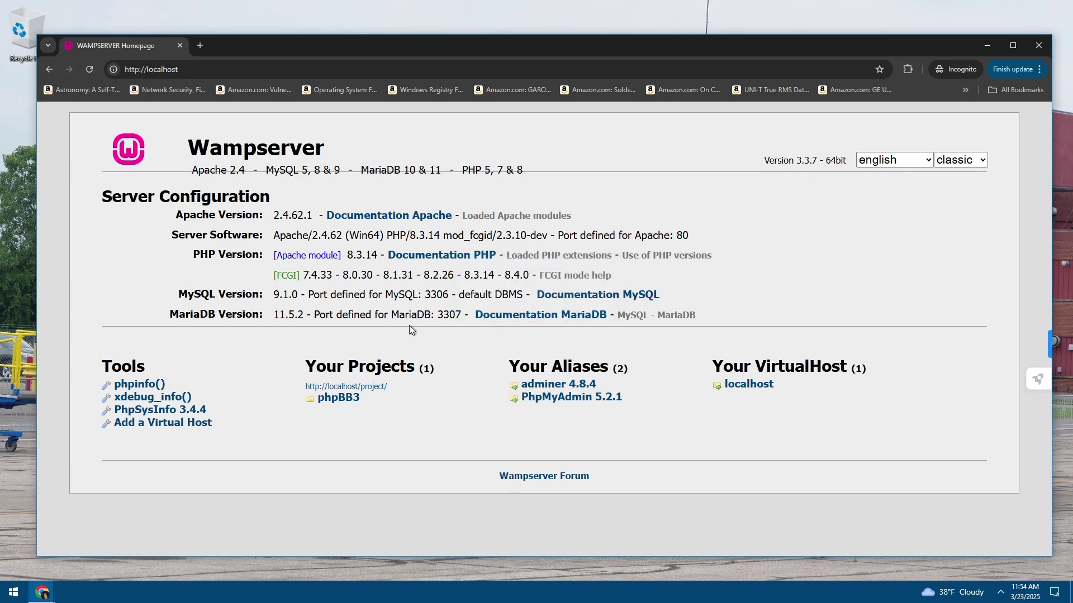
# Follow the phpBB3 project link, then return to the Wampserver homepage
pyautogui.click(347, 402)
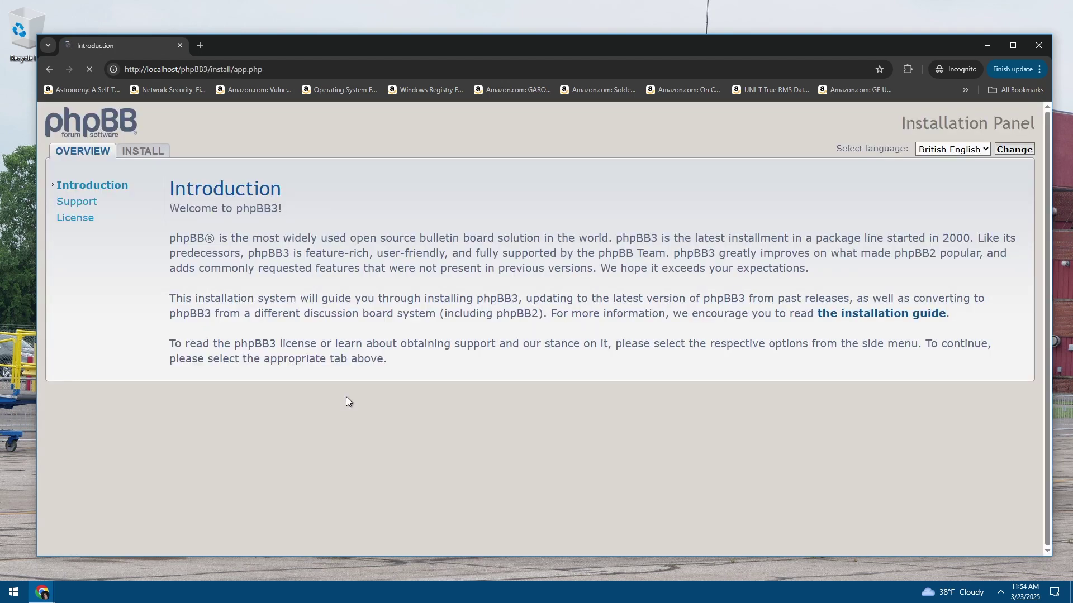
pyautogui.click(47, 70)
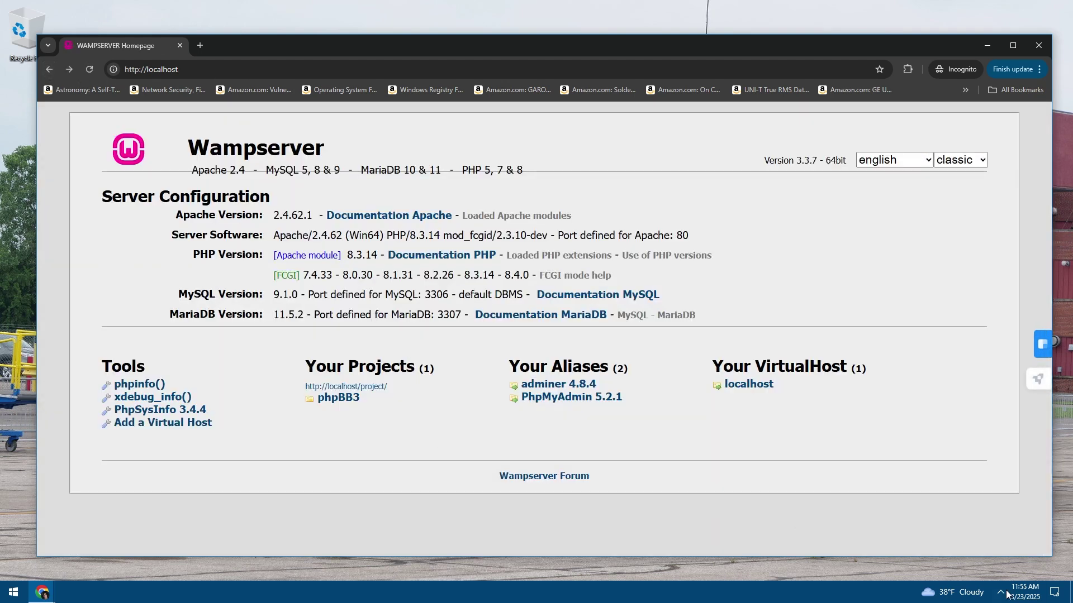
pyautogui.click(1000, 592)
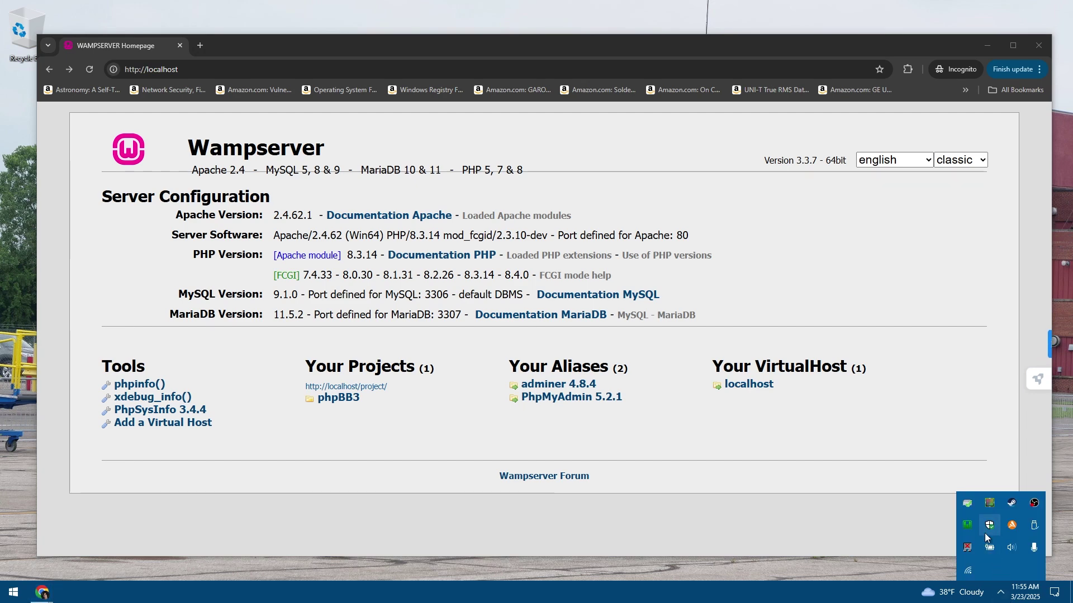
# Uncheck Allow links on projects homepage, reload, and highlight the Your Projects note
pyautogui.rightClick(969, 531)
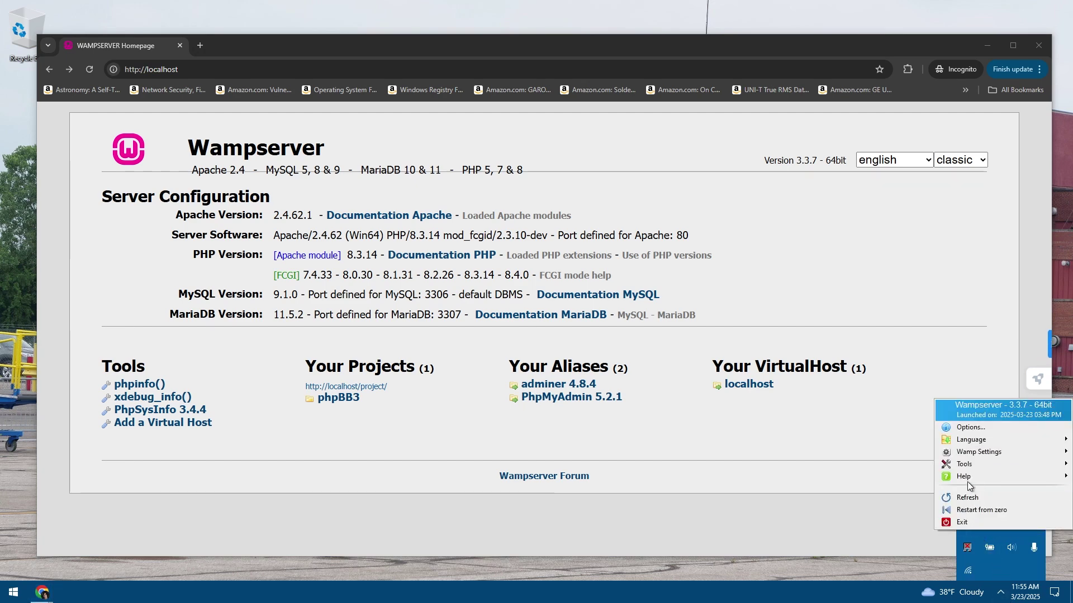
pyautogui.moveTo(963, 456)
pyautogui.moveTo(869, 458)
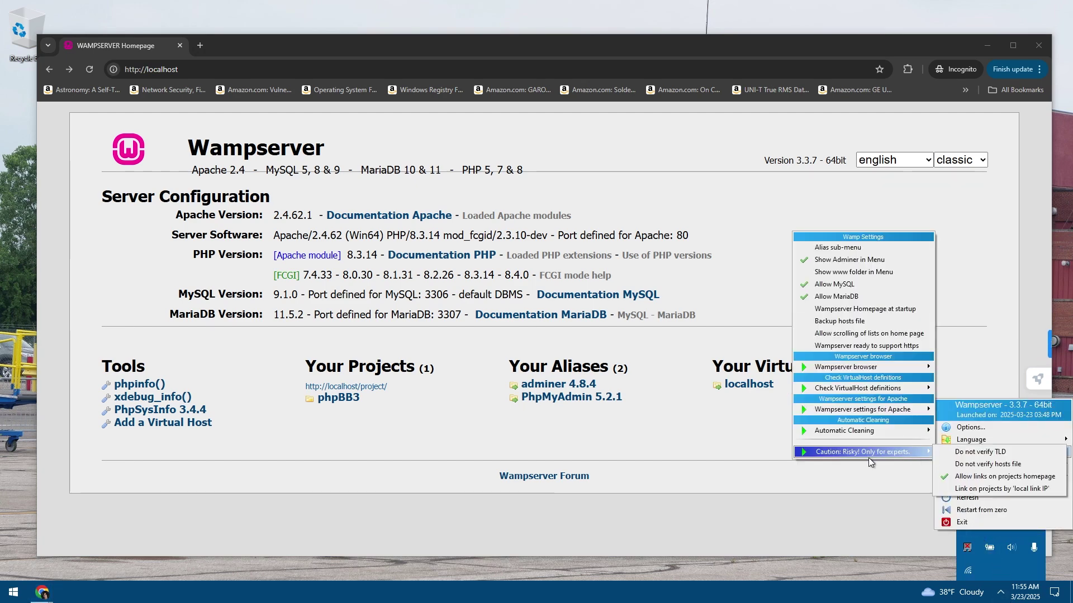
pyautogui.click(975, 477)
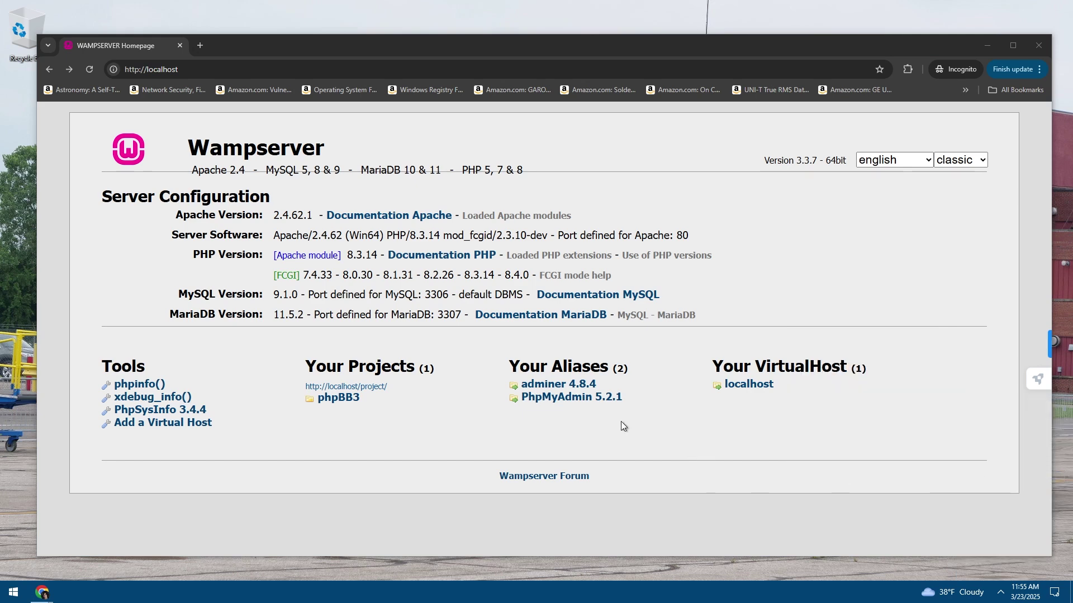
pyautogui.click(92, 68)
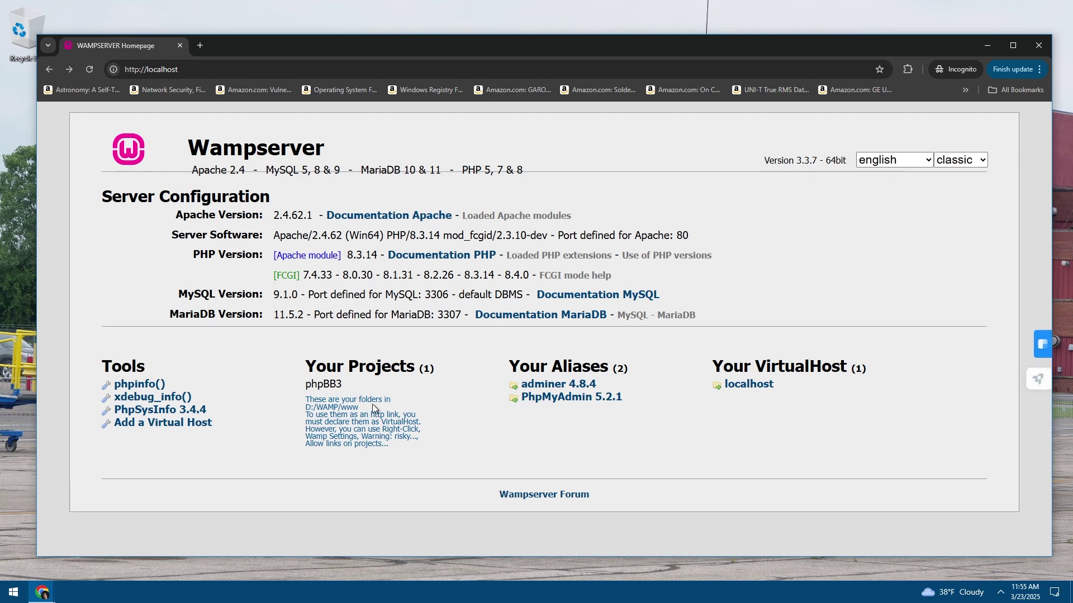
pyautogui.moveTo(315, 384); pyautogui.dragTo(350, 429)
pyautogui.click(361, 439)
# Load localhost/phpbb3, then go back to the Wampserver homepage
pyautogui.click(264, 71)
pyautogui.click(264, 71)
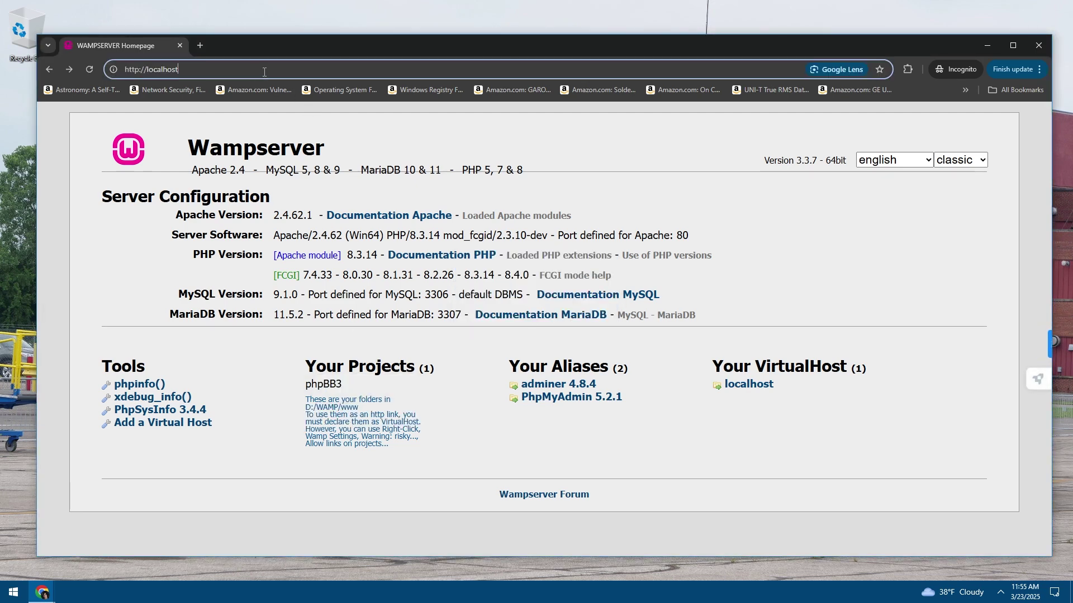
pyautogui.write('/')
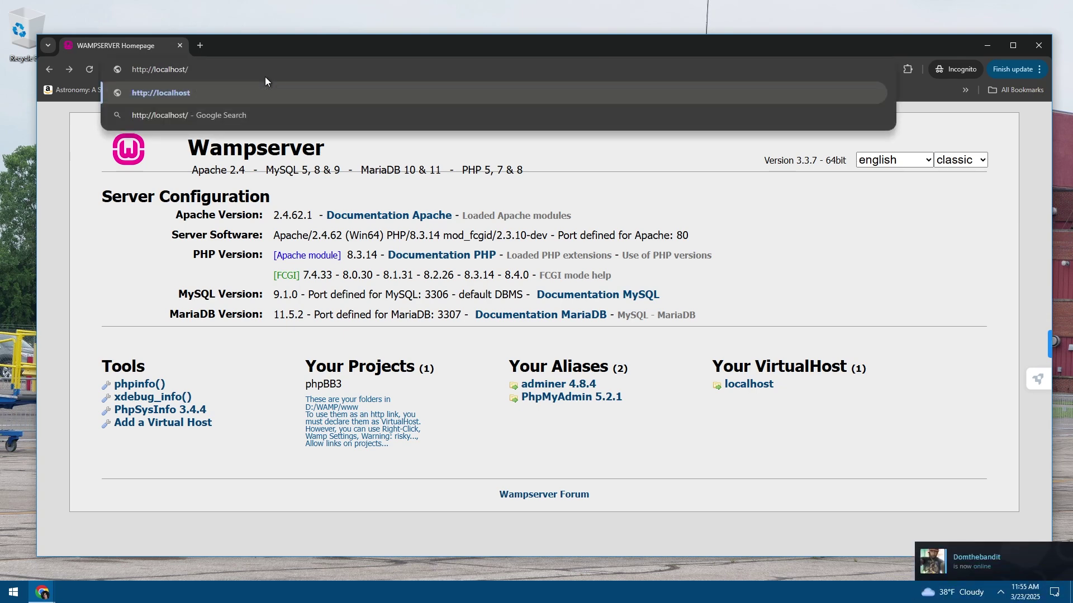
pyautogui.write('phpbb3')
pyautogui.press('Return')
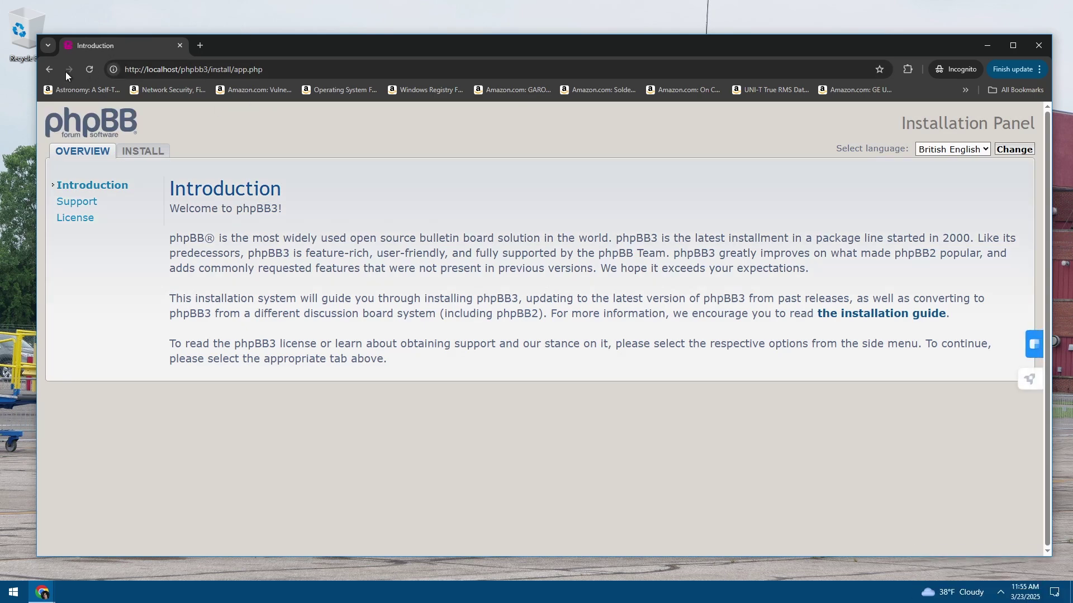
pyautogui.click(44, 75)
# Open 127.0.0.1/phpbb3 and read through the installation panel's introduction
pyautogui.click(227, 70)
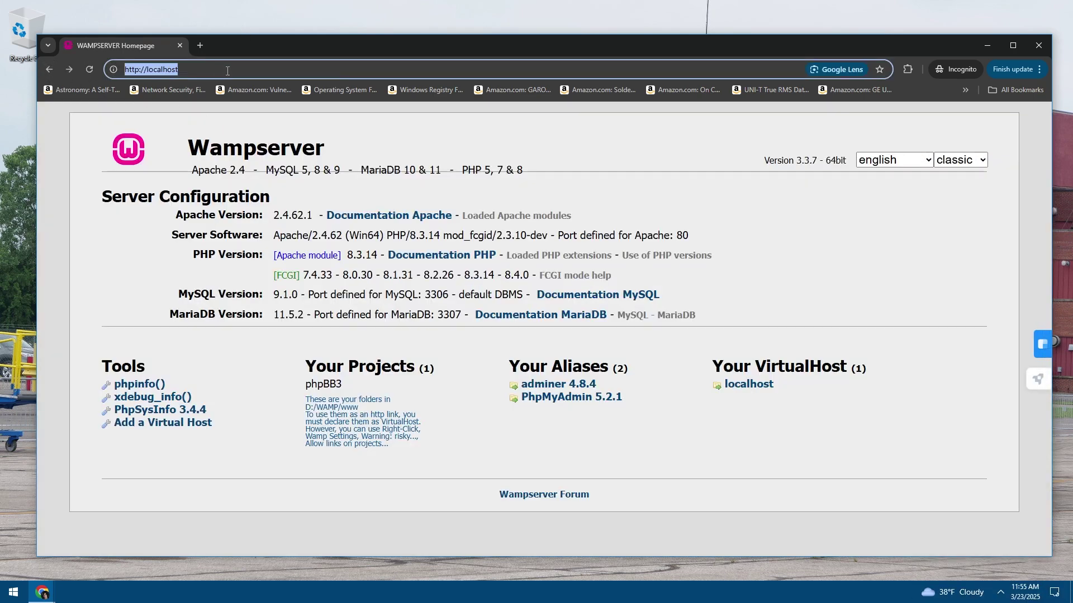
pyautogui.write('127')
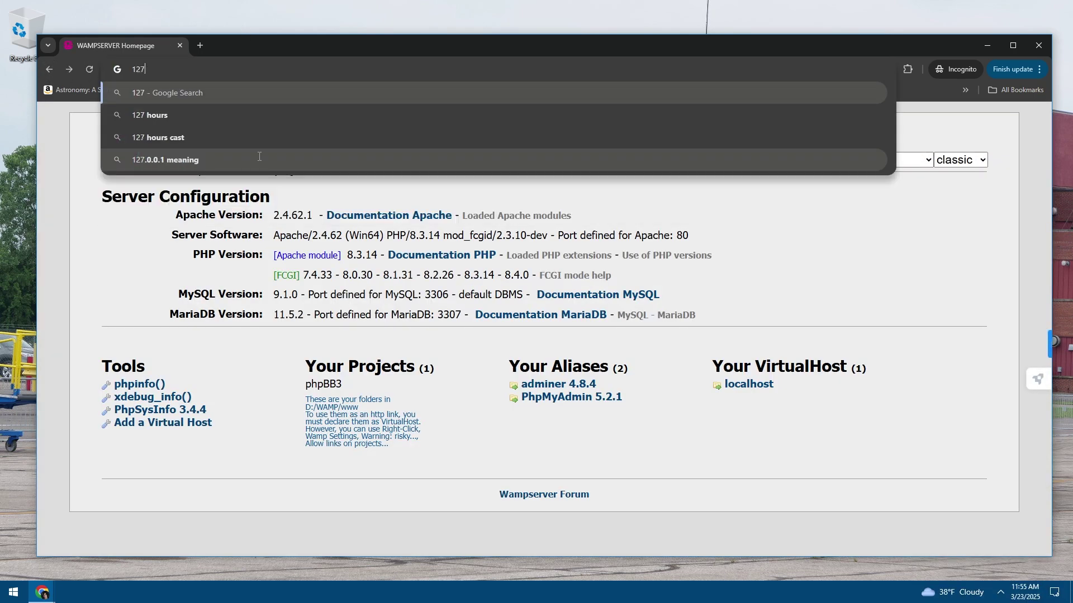
pyautogui.write('.0.0.1/')
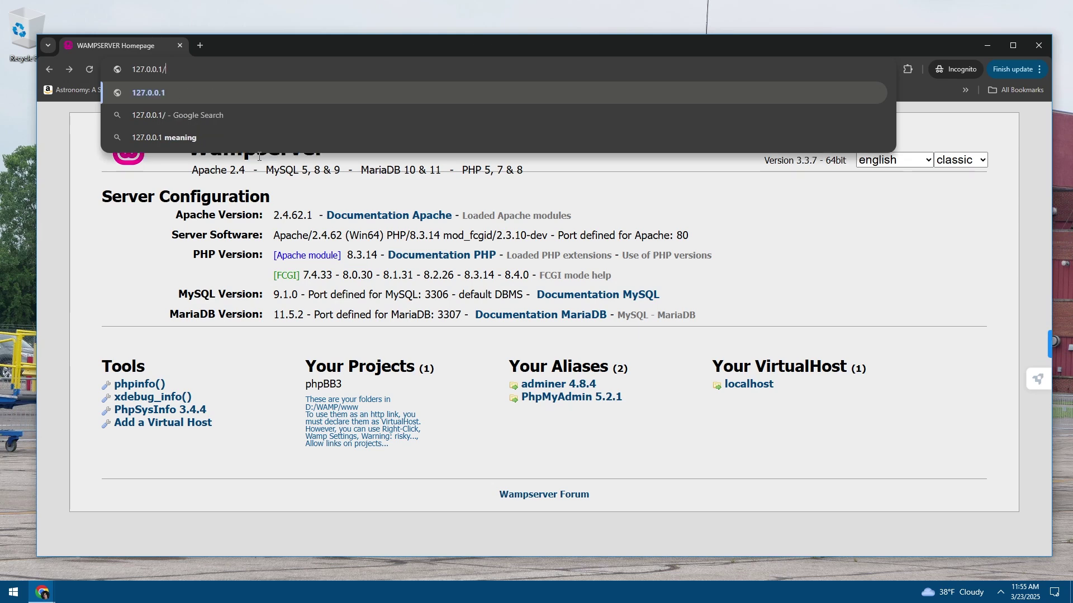
pyautogui.write('phpbb3')
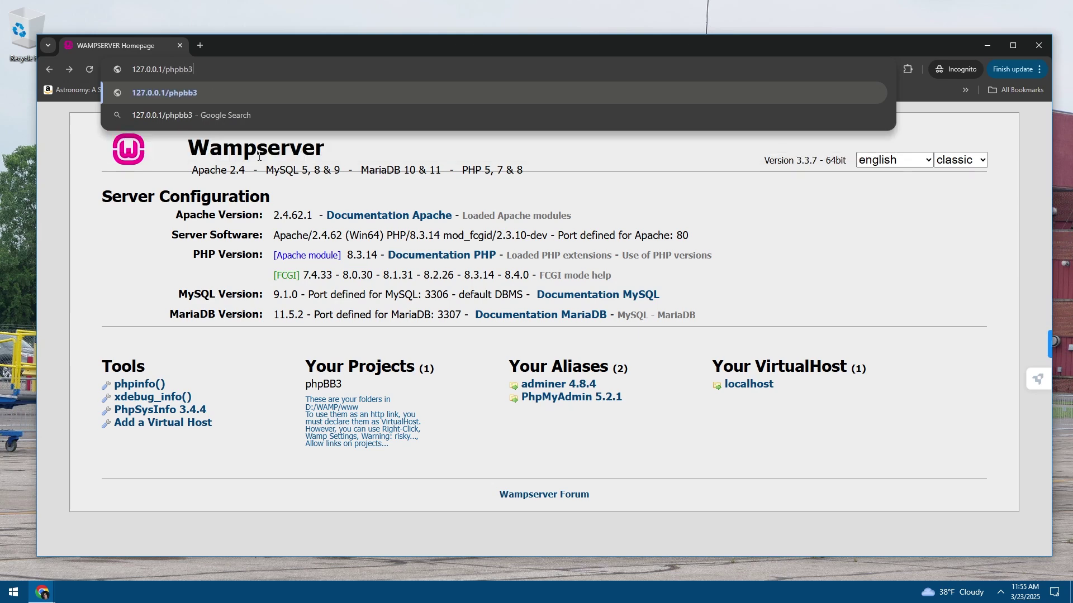
pyautogui.press('Return')
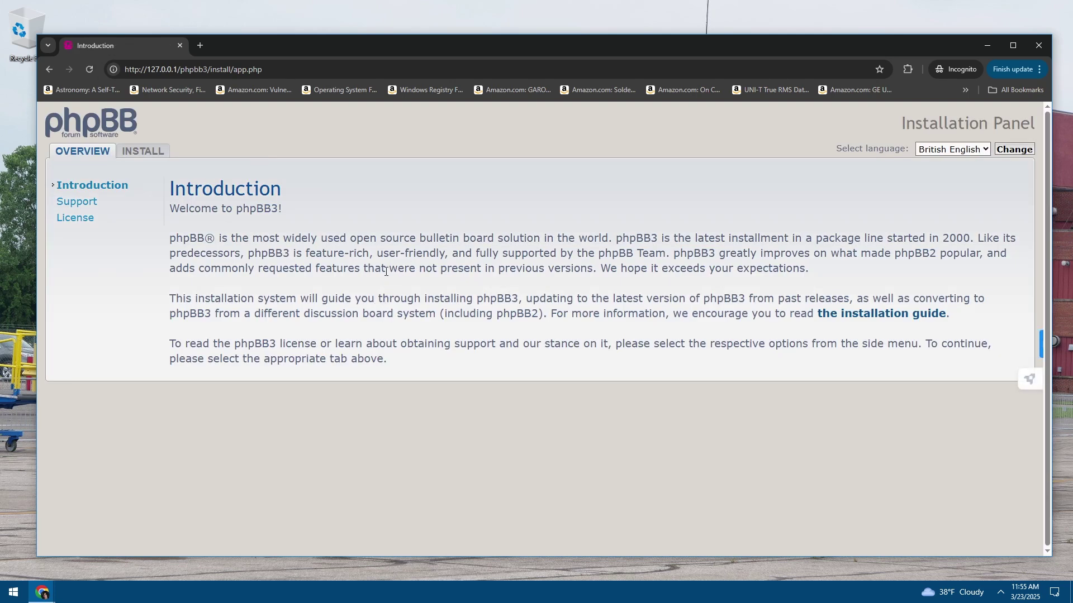
pyautogui.moveTo(416, 276)
pyautogui.mouseDown()
pyautogui.moveTo(438, 314)
pyautogui.moveTo(427, 282)
pyautogui.mouseUp()
pyautogui.click(1000, 592)
pyautogui.click(879, 537)
pyautogui.moveTo(495, 311); pyautogui.dragTo(377, 254)
pyautogui.click(438, 311)
pyautogui.click(454, 303)
pyautogui.click(1000, 592)
# Exit WampServer and reload the installation page
pyautogui.rightClick(967, 524)
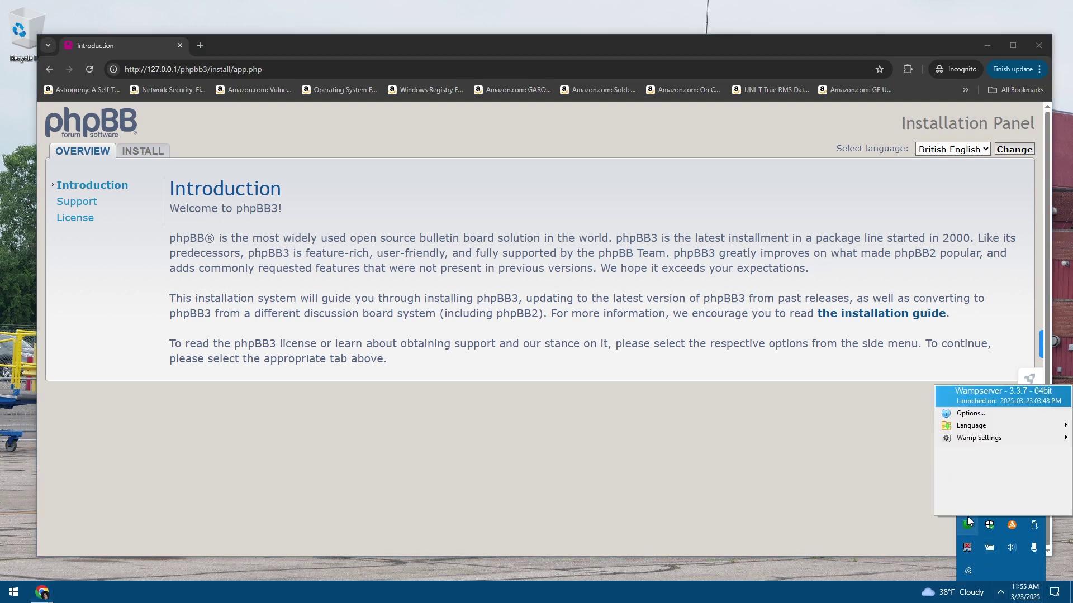
pyautogui.click(968, 507)
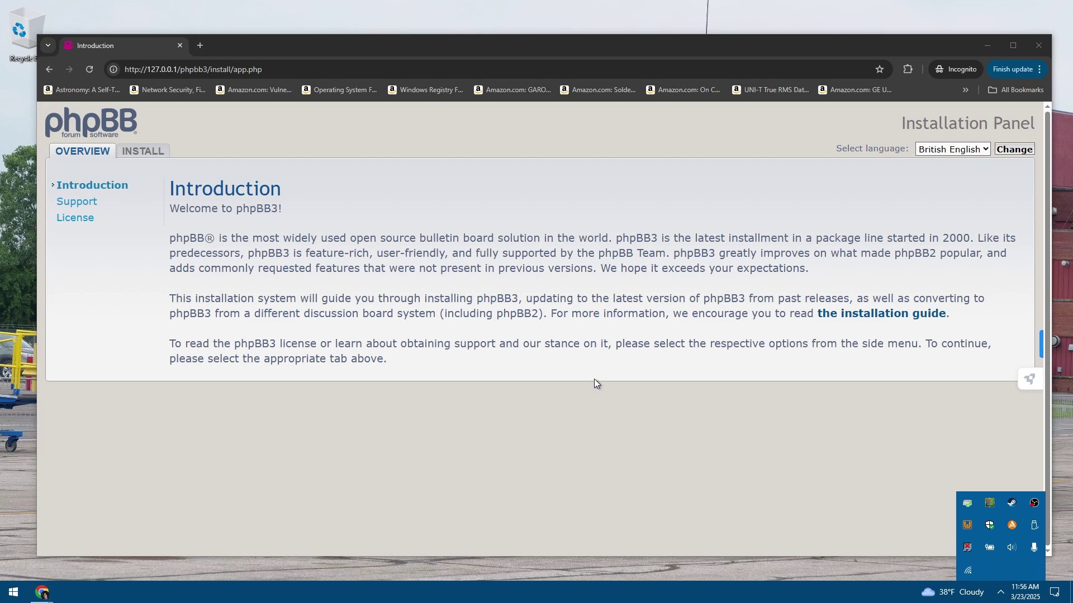
pyautogui.click(334, 174)
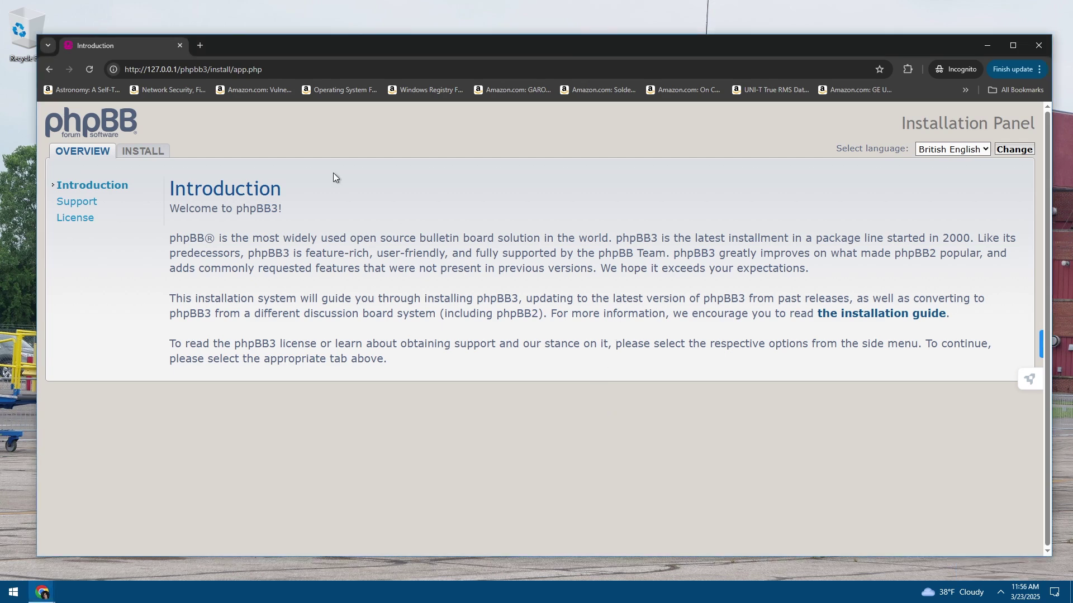
pyautogui.click(88, 70)
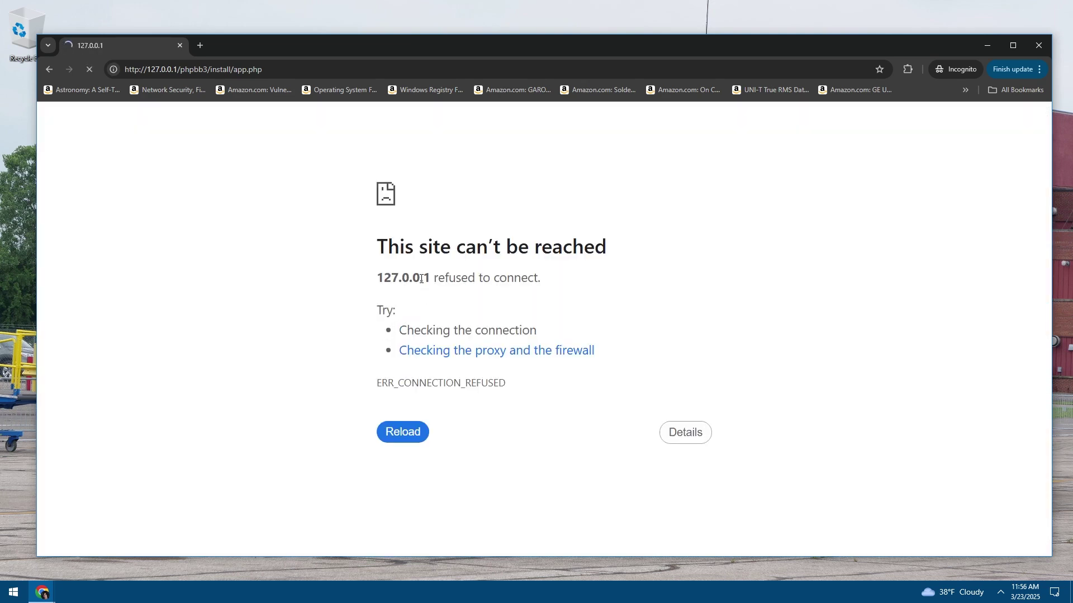
# Relaunch Wampserver64 from a Start search for 'wamp' and retry the page with F5
pyautogui.click(13, 592)
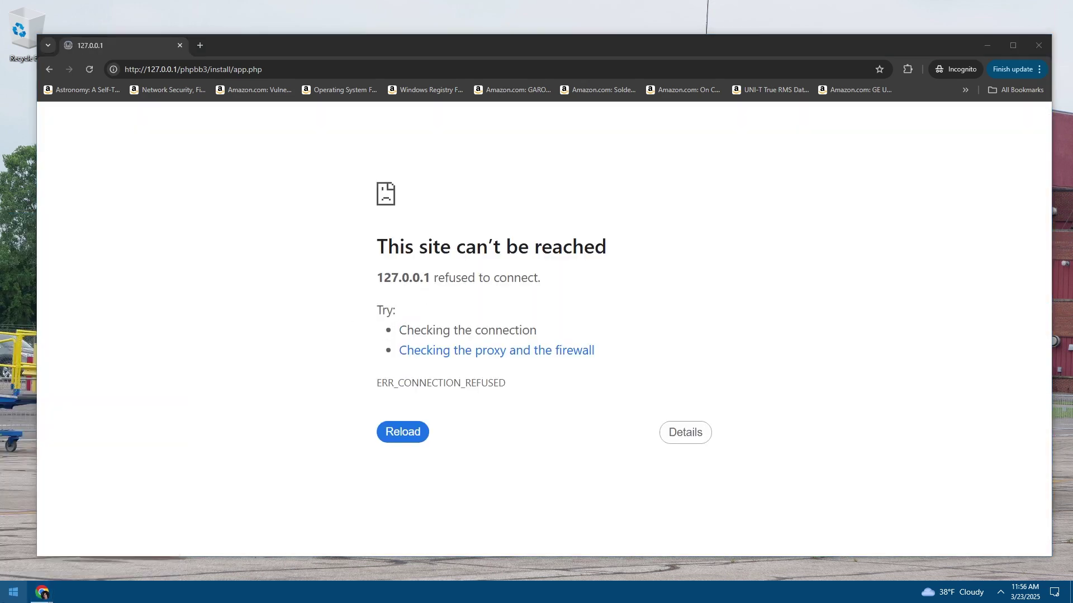
pyautogui.write('wamp')
pyautogui.press('Return')
pyautogui.press('F5')
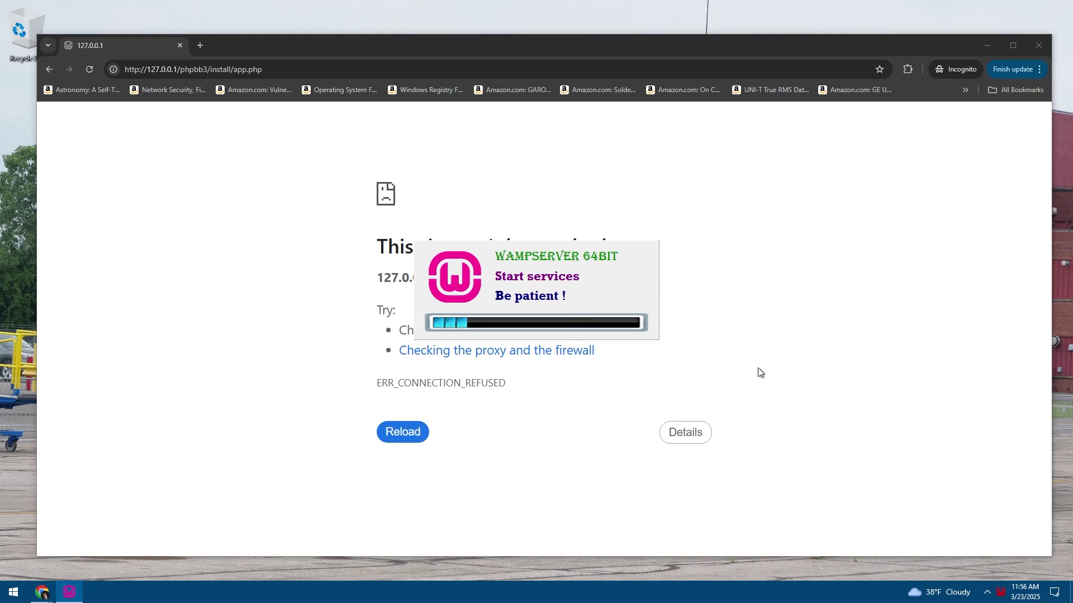
pyautogui.click(986, 593)
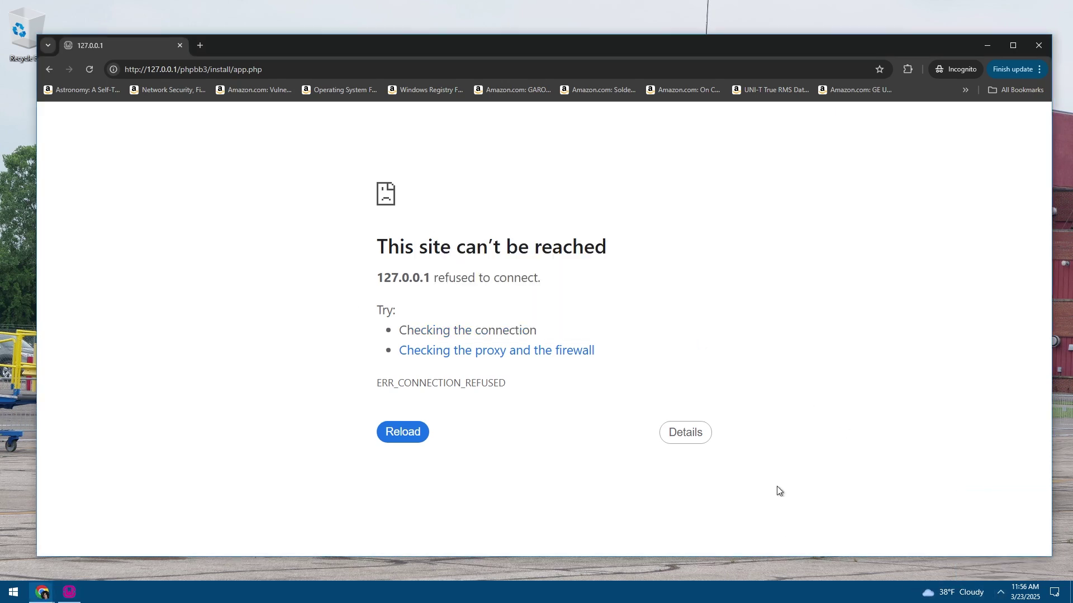
pyautogui.click(68, 596)
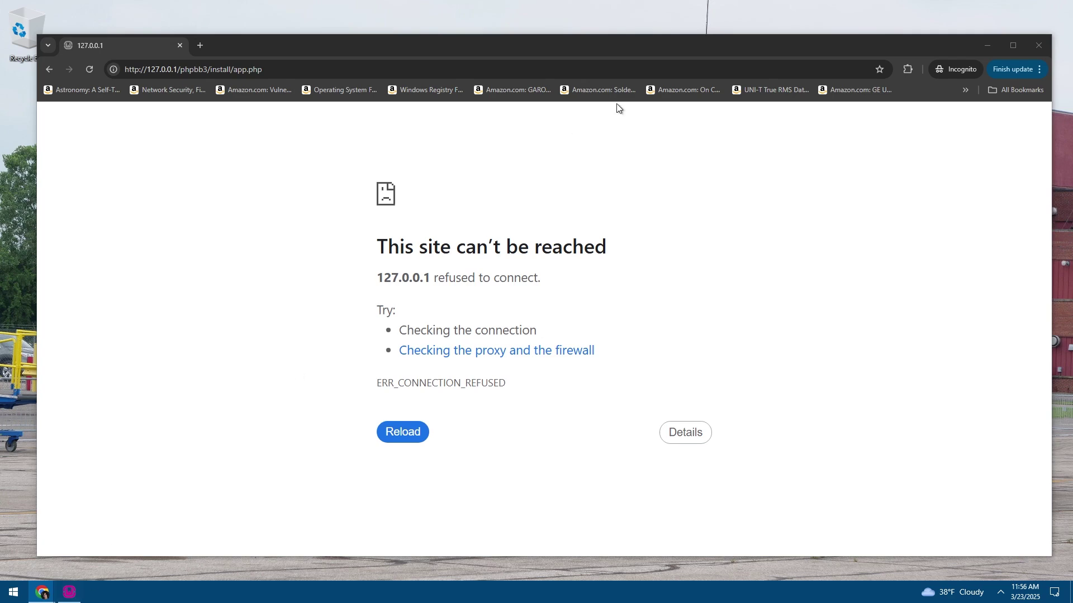
pyautogui.click(985, 47)
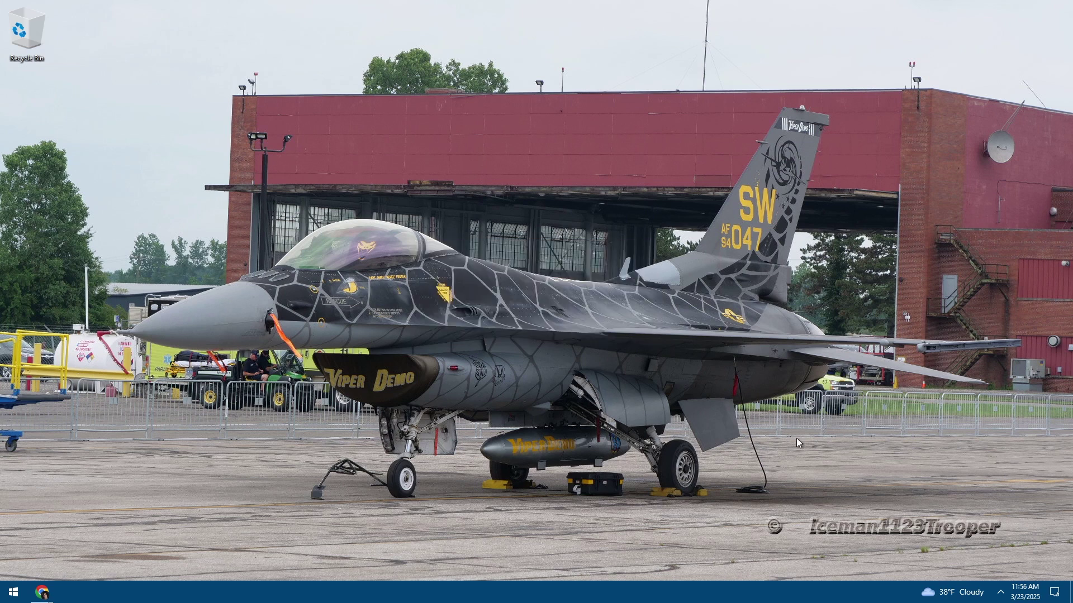
pyautogui.click(1001, 593)
# Bring the browser back and read the Introduction page, briefly opening developer tools
pyautogui.click(1001, 597)
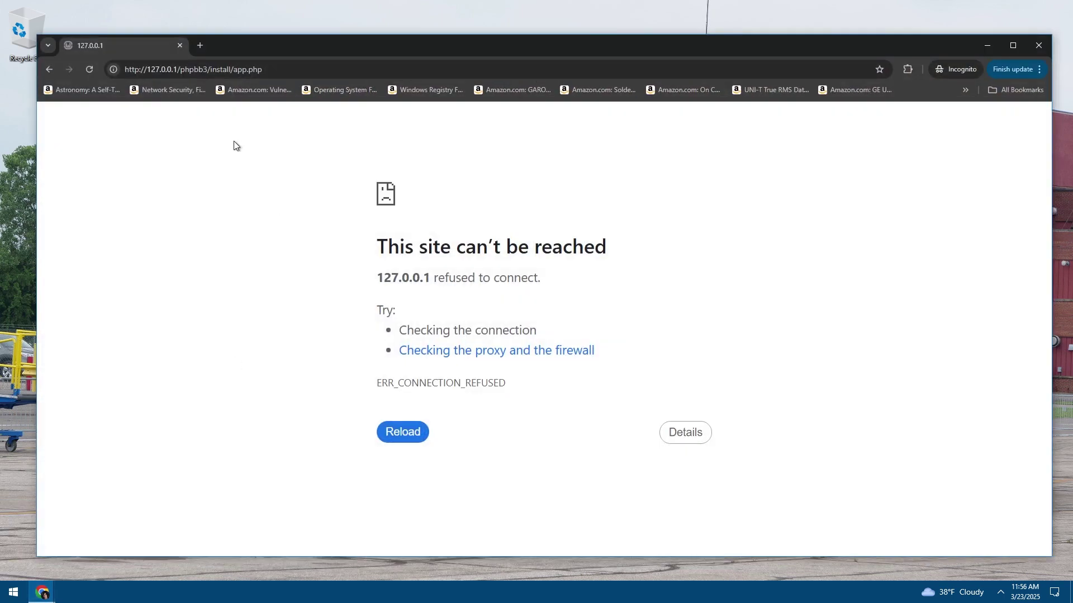
pyautogui.click(403, 433)
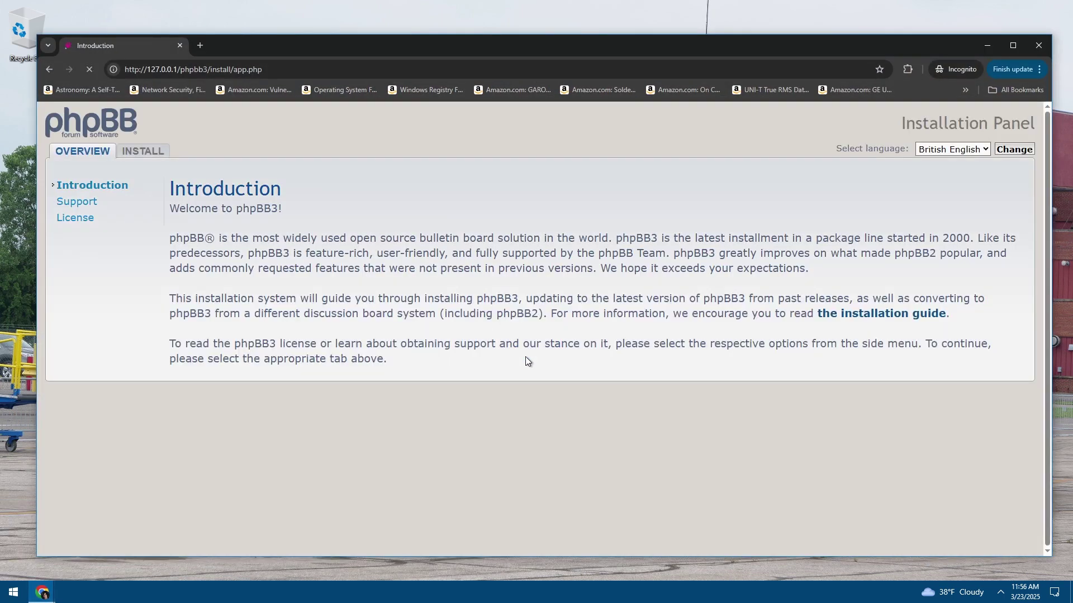
pyautogui.moveTo(457, 260); pyautogui.dragTo(333, 190)
pyautogui.click(435, 254)
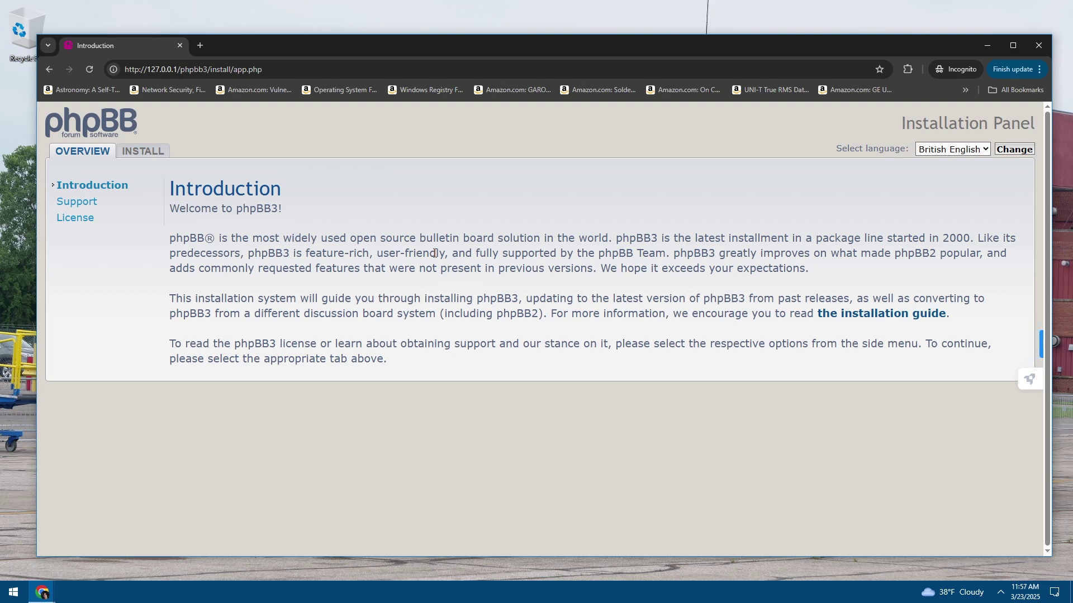
pyautogui.press('F12')
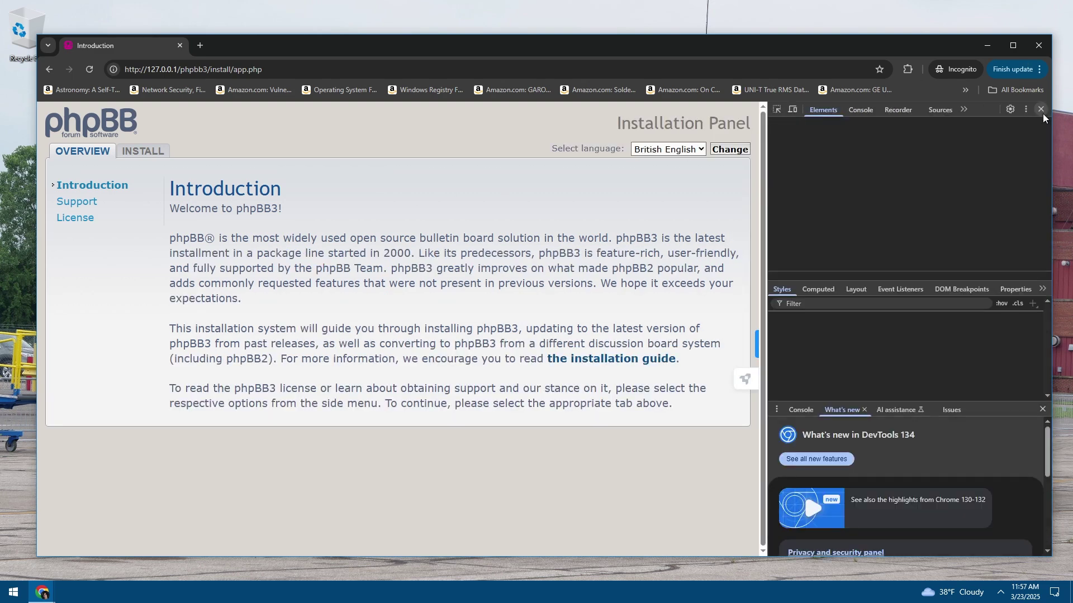
pyautogui.click(1040, 110)
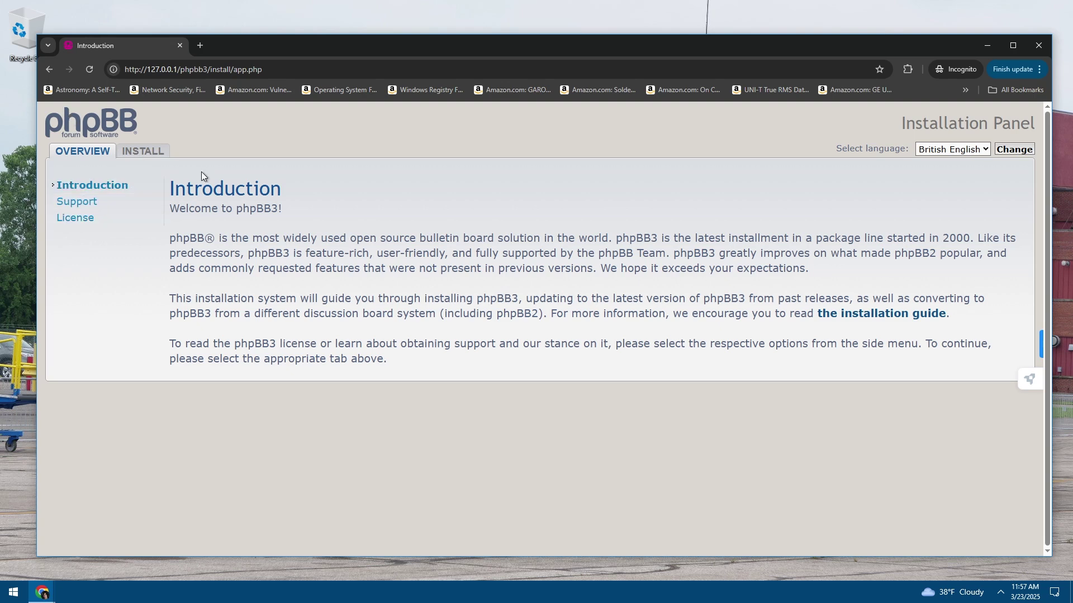
pyautogui.moveTo(169, 187); pyautogui.dragTo(611, 239)
pyautogui.click(721, 235)
pyautogui.moveTo(389, 316); pyautogui.dragTo(307, 253)
pyautogui.click(378, 299)
pyautogui.moveTo(378, 298); pyautogui.dragTo(598, 302)
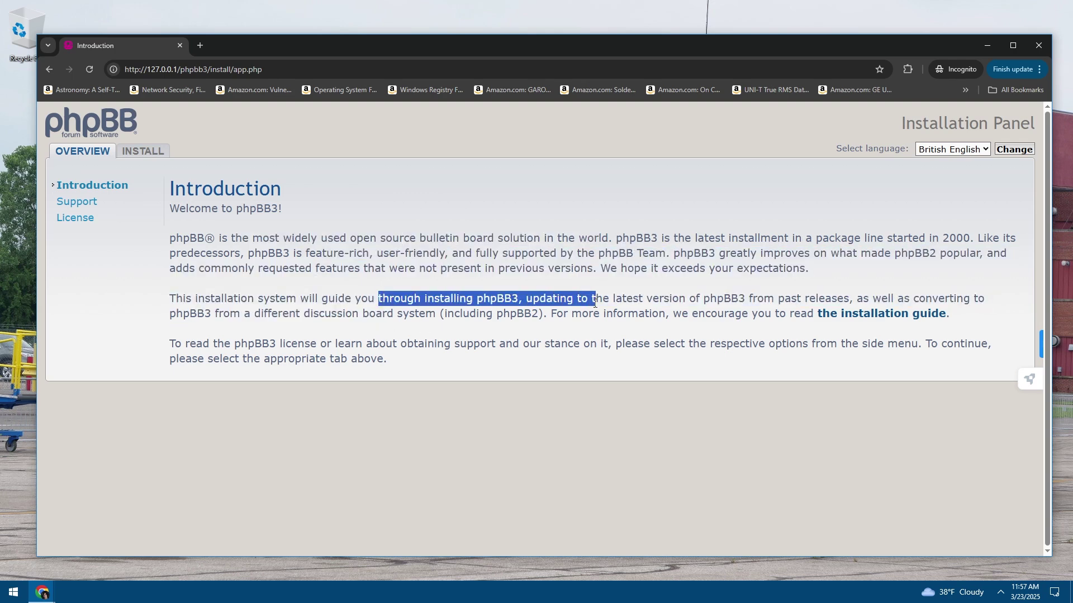
pyautogui.click(481, 314)
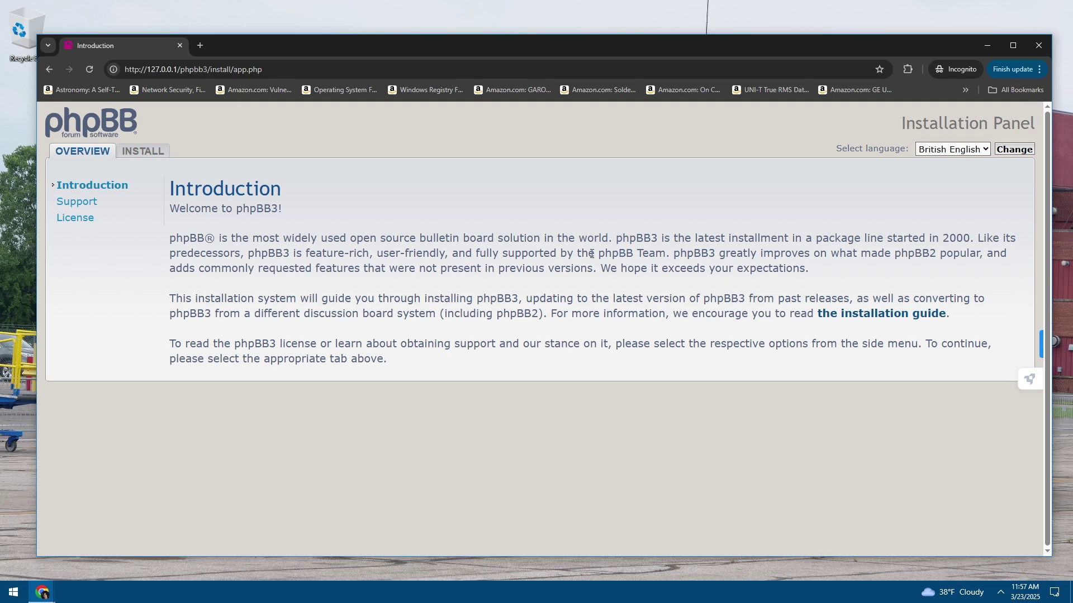
# View the Support and General Public License pages
pyautogui.click(86, 183)
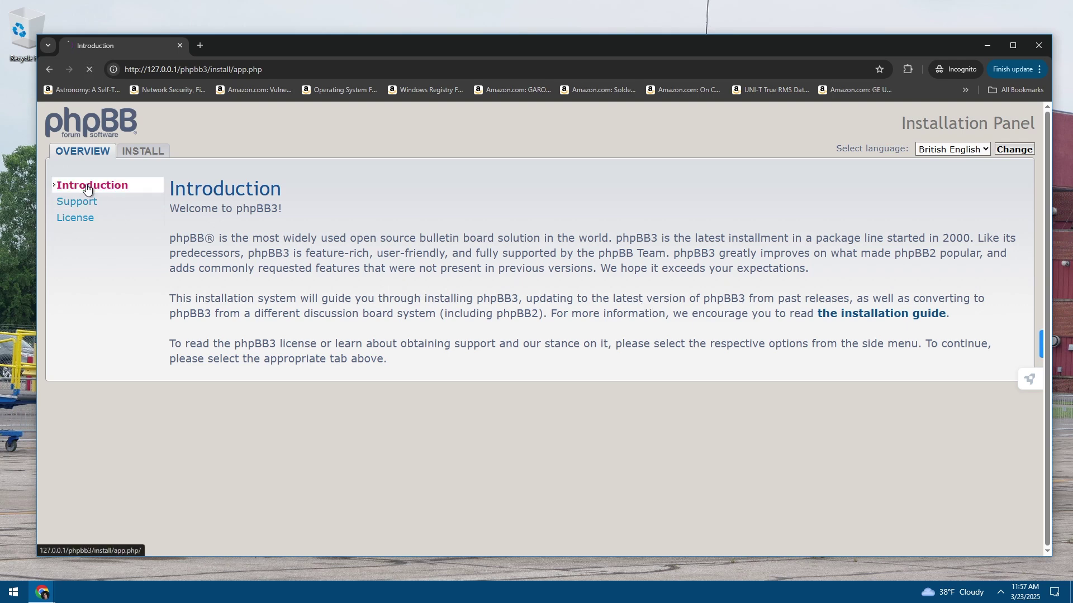
pyautogui.click(84, 204)
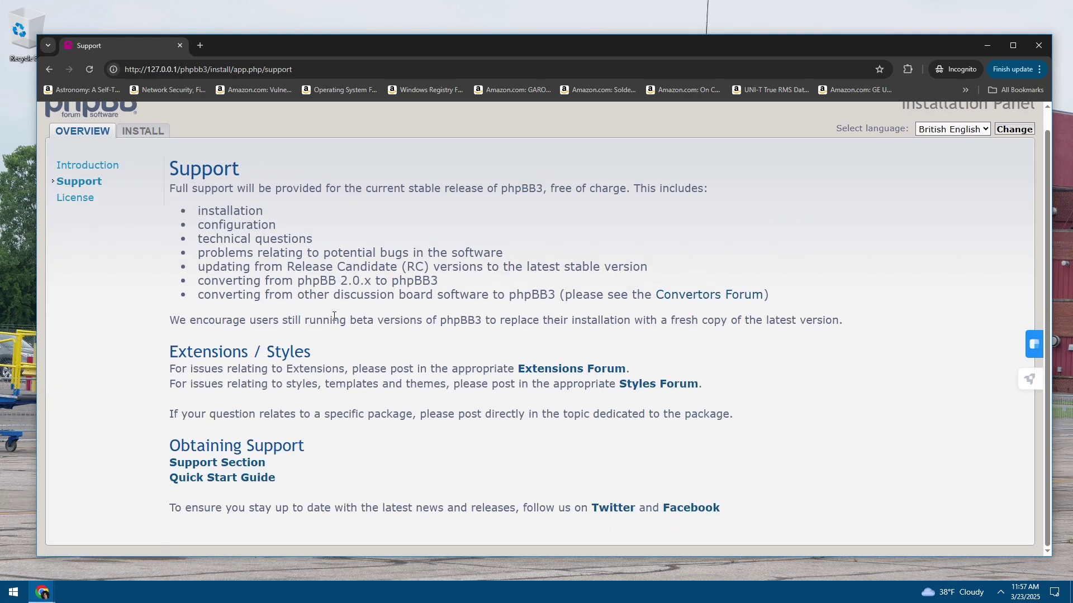
pyautogui.click(75, 217)
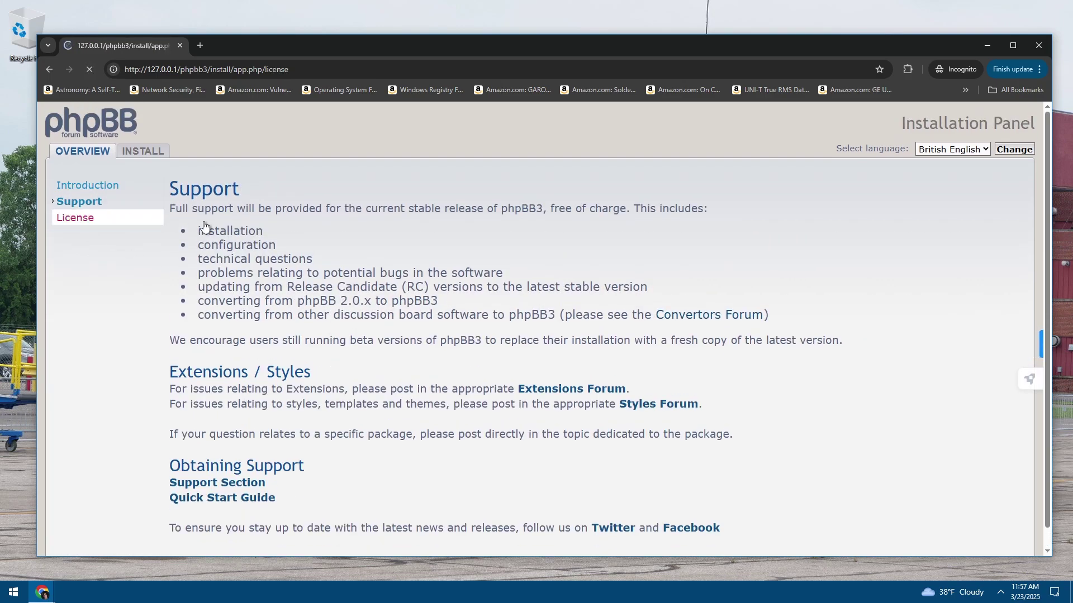
pyautogui.scroll(-7, 320, 260)
pyautogui.scroll(-20, 320, 255)
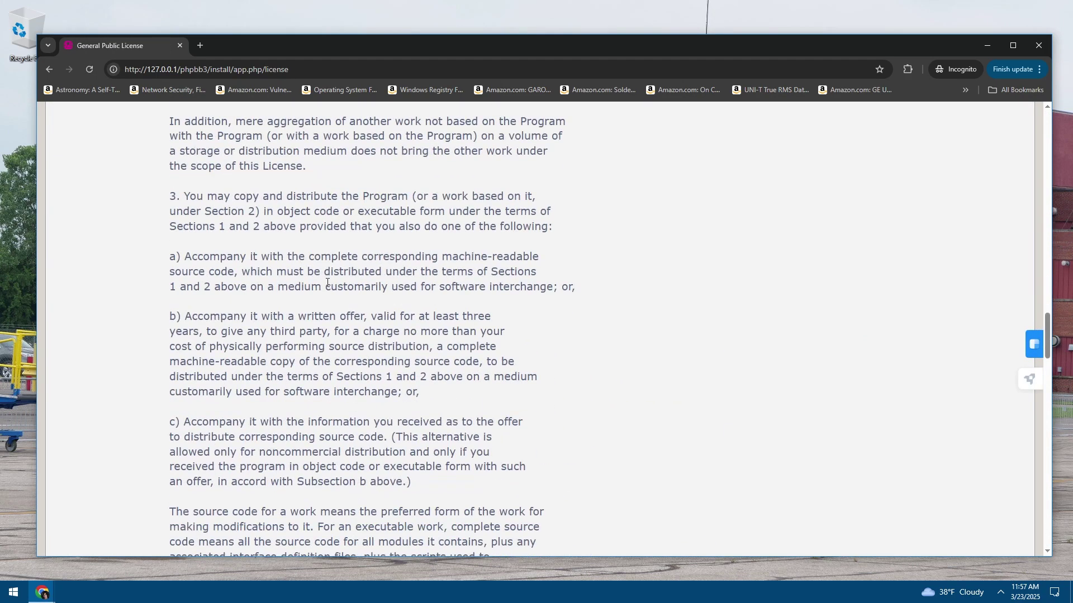
pyautogui.press('Home')
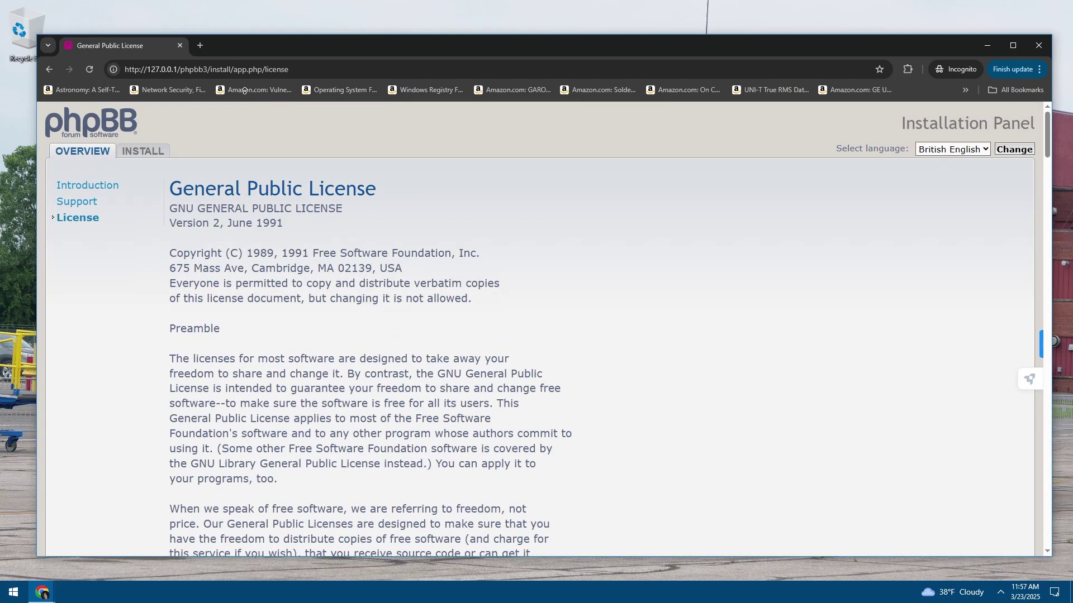
pyautogui.click(88, 185)
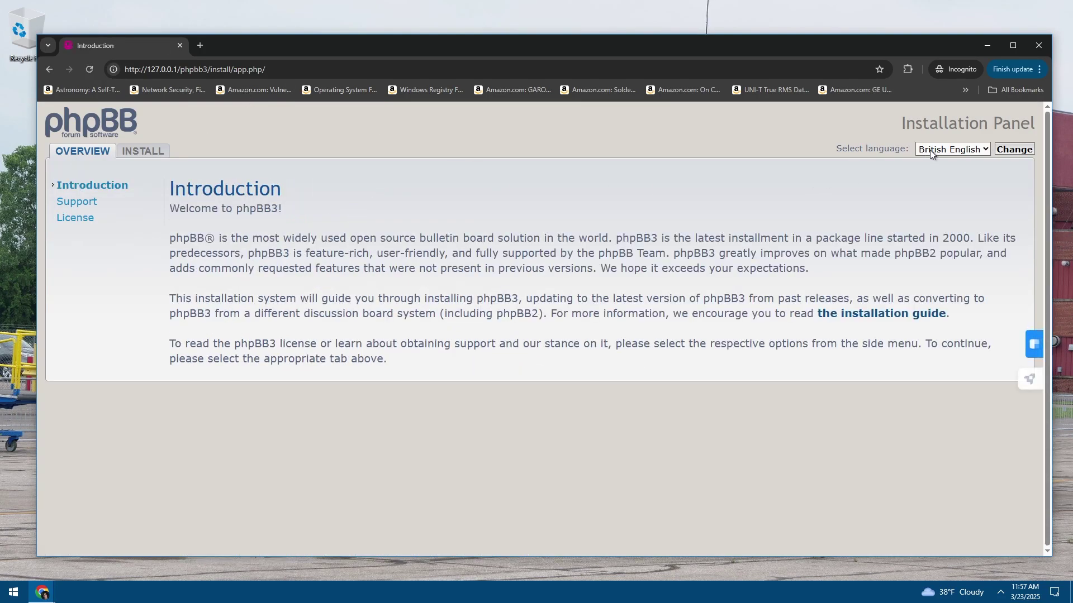
# Switch to the Install tab and read the required database settings overview
pyautogui.click(147, 151)
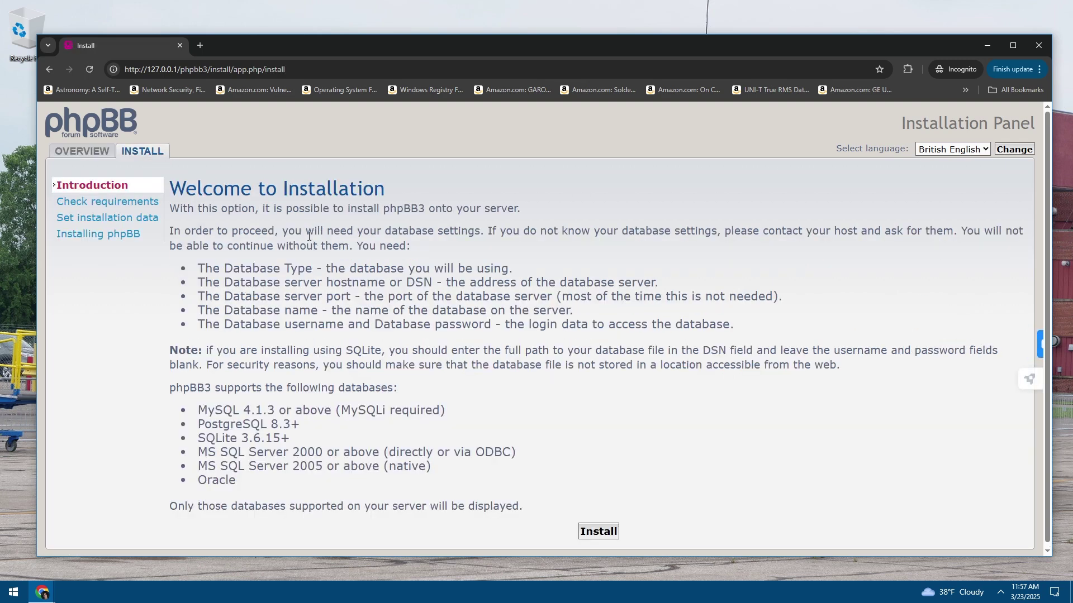
pyautogui.moveTo(298, 282); pyautogui.dragTo(232, 230)
pyautogui.click(292, 239)
pyautogui.moveTo(382, 232); pyautogui.dragTo(467, 232)
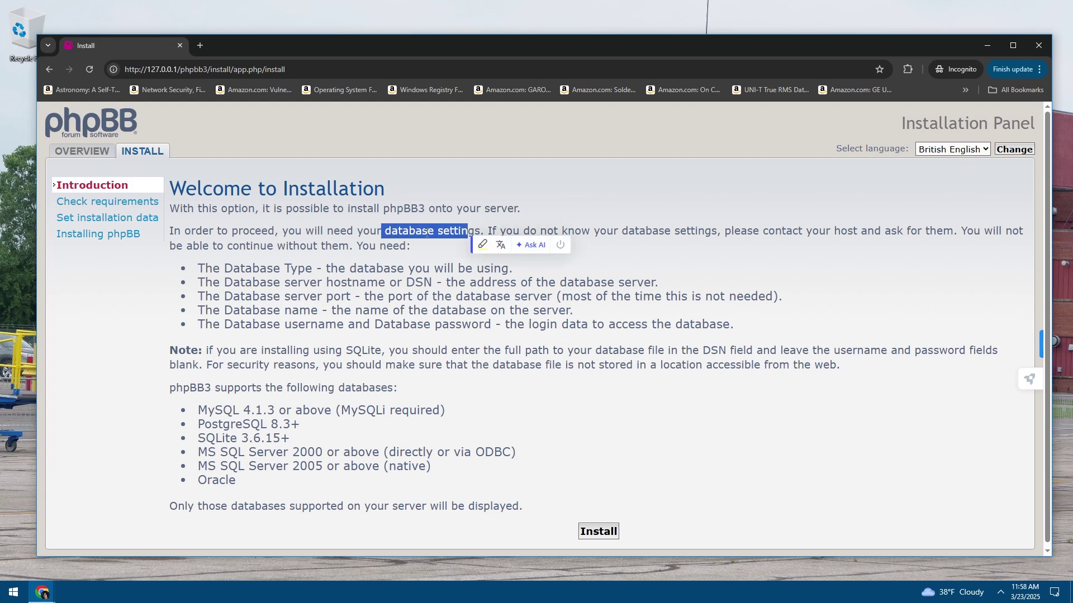
pyautogui.moveTo(246, 246); pyautogui.dragTo(357, 311)
pyautogui.click(327, 296)
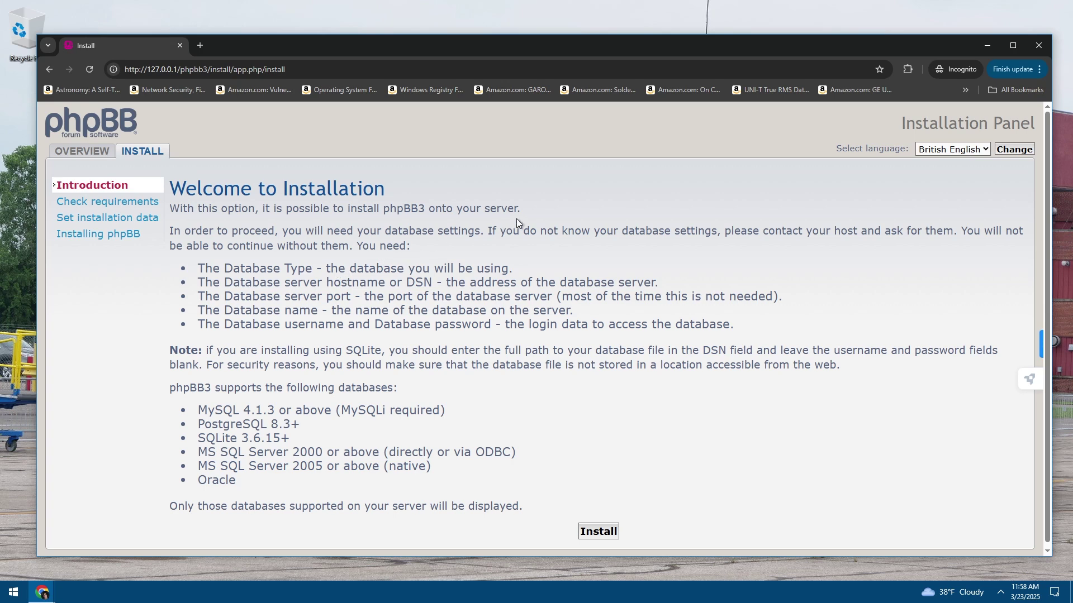
pyautogui.moveTo(502, 232); pyautogui.dragTo(891, 229)
pyautogui.click(868, 229)
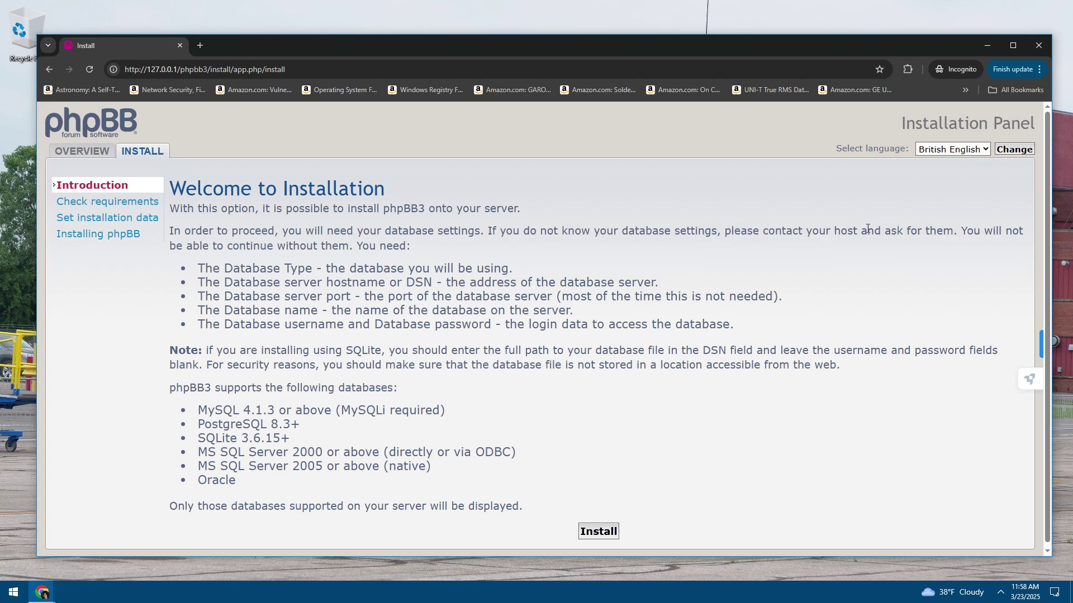
pyautogui.moveTo(325, 246); pyautogui.dragTo(458, 269)
pyautogui.click(351, 240)
# Review the listed requirements: hostname or DSN, server port, database name, username and password
pyautogui.click(272, 280)
pyautogui.moveTo(323, 288); pyautogui.dragTo(580, 283)
pyautogui.click(492, 282)
pyautogui.click(556, 284)
pyautogui.moveTo(282, 303); pyautogui.dragTo(483, 297)
pyautogui.click(491, 306)
pyautogui.moveTo(281, 311); pyautogui.dragTo(456, 310)
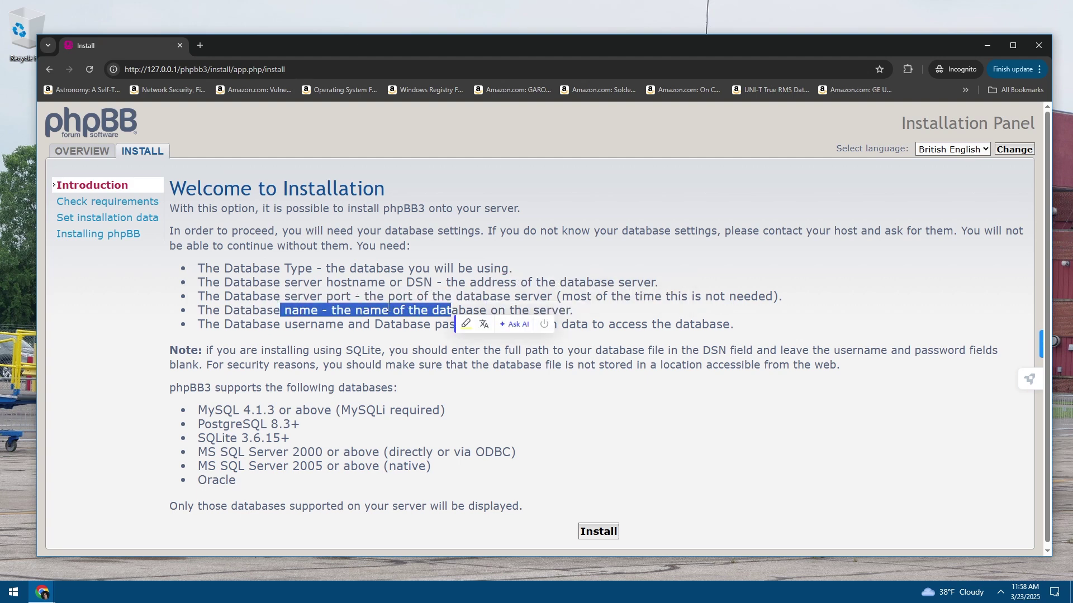
pyautogui.click(492, 330)
pyautogui.moveTo(260, 324); pyautogui.dragTo(492, 325)
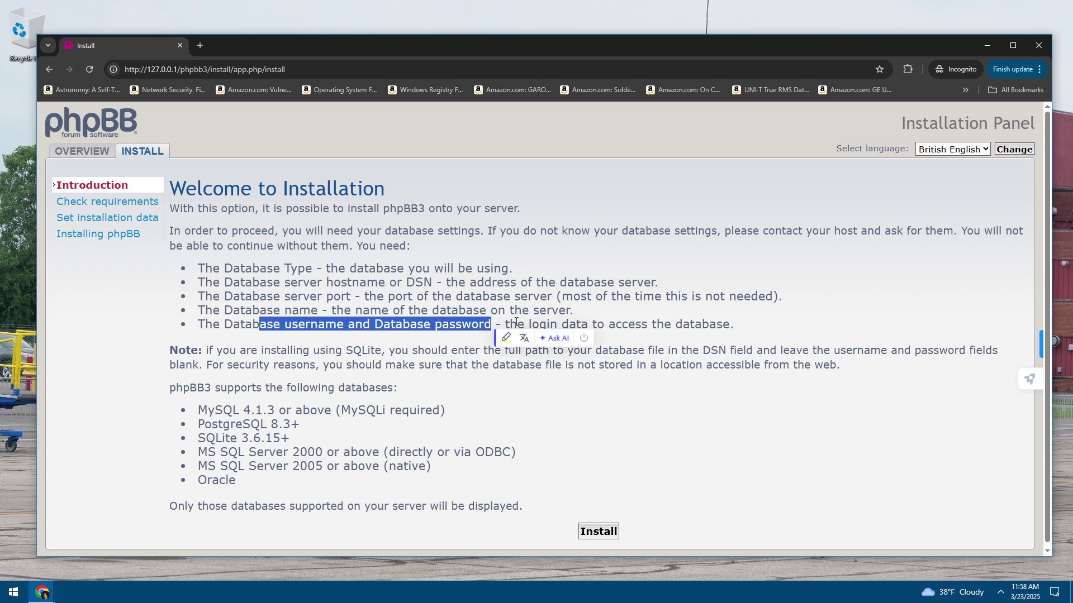
pyautogui.click(516, 322)
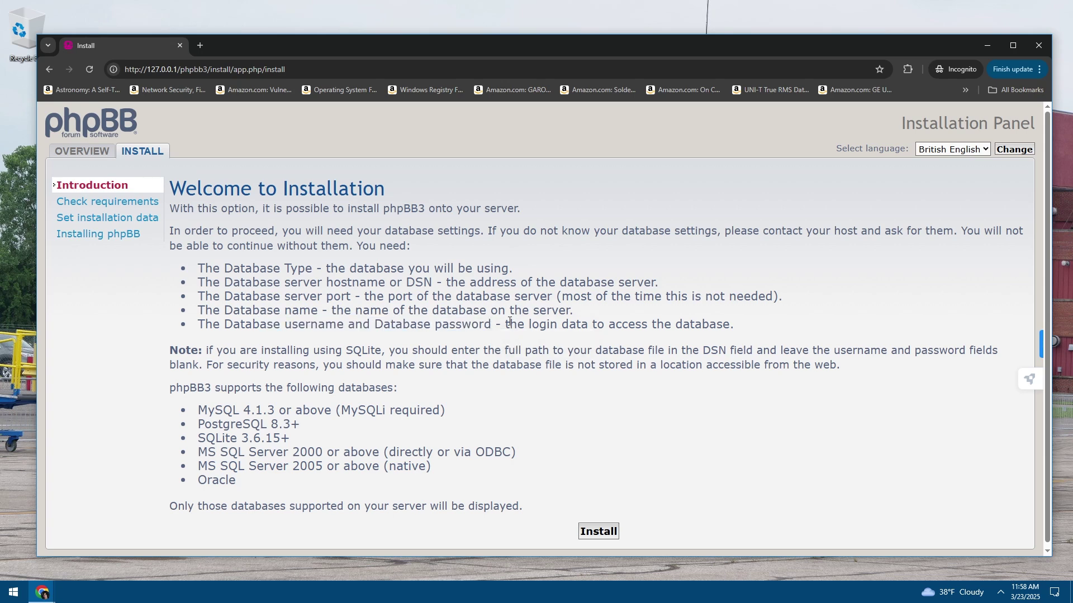
# Read the SQLite, security and supported-databases notes further down the page
pyautogui.scroll(-1, 383, 362)
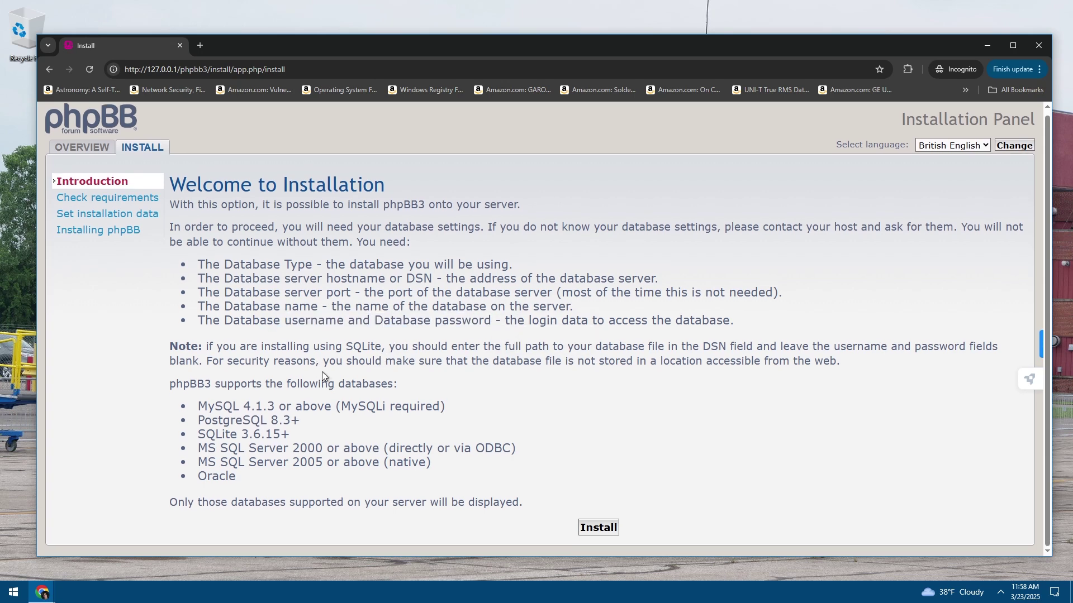
pyautogui.moveTo(321, 371); pyautogui.dragTo(280, 346)
pyautogui.moveTo(359, 362); pyautogui.dragTo(372, 362)
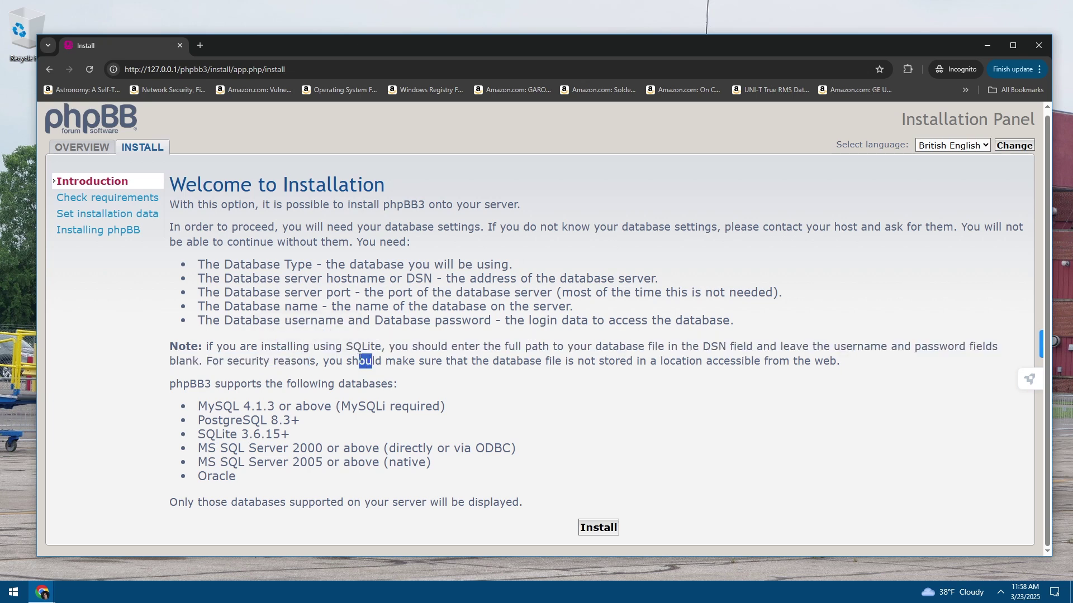
pyautogui.click(458, 359)
pyautogui.moveTo(532, 360); pyautogui.dragTo(531, 347)
pyautogui.click(568, 355)
pyautogui.moveTo(316, 446); pyautogui.dragTo(272, 360)
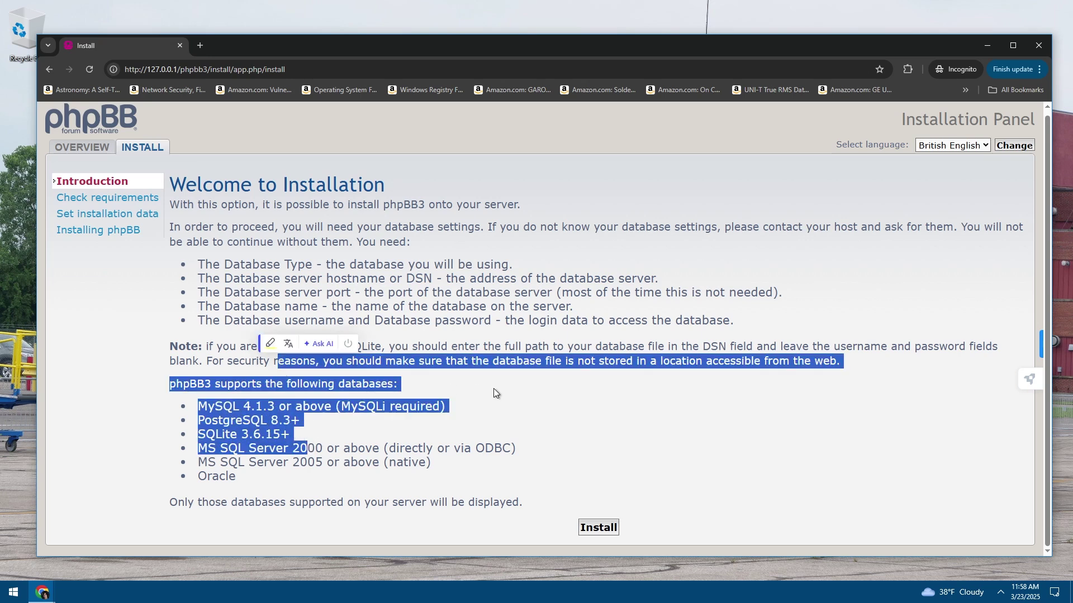
pyautogui.click(563, 377)
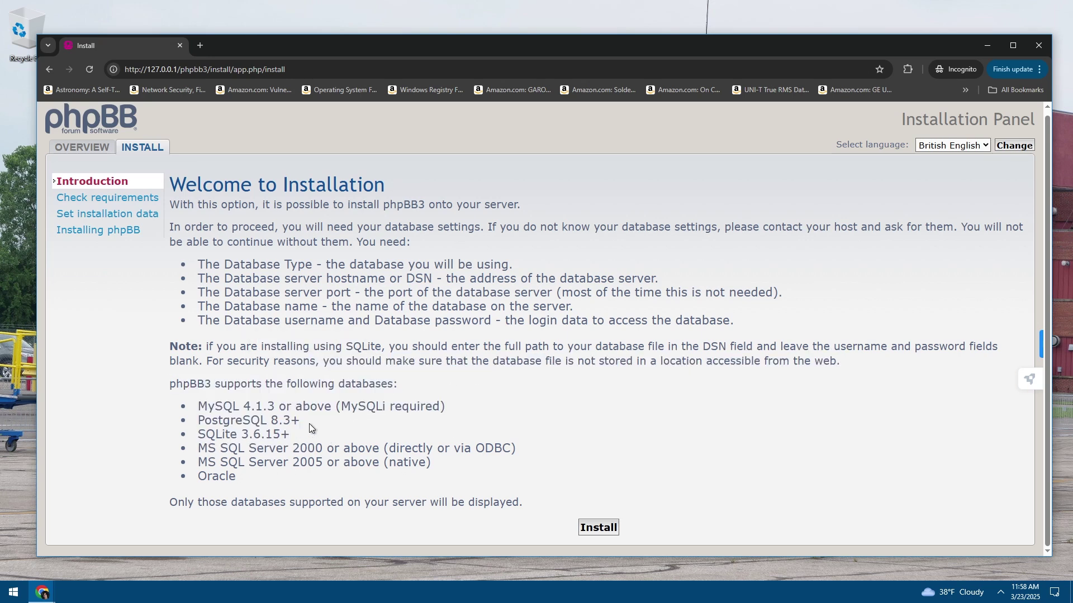
# Begin the installation and read the administrator username rule of 3 to 20 characters
pyautogui.click(611, 530)
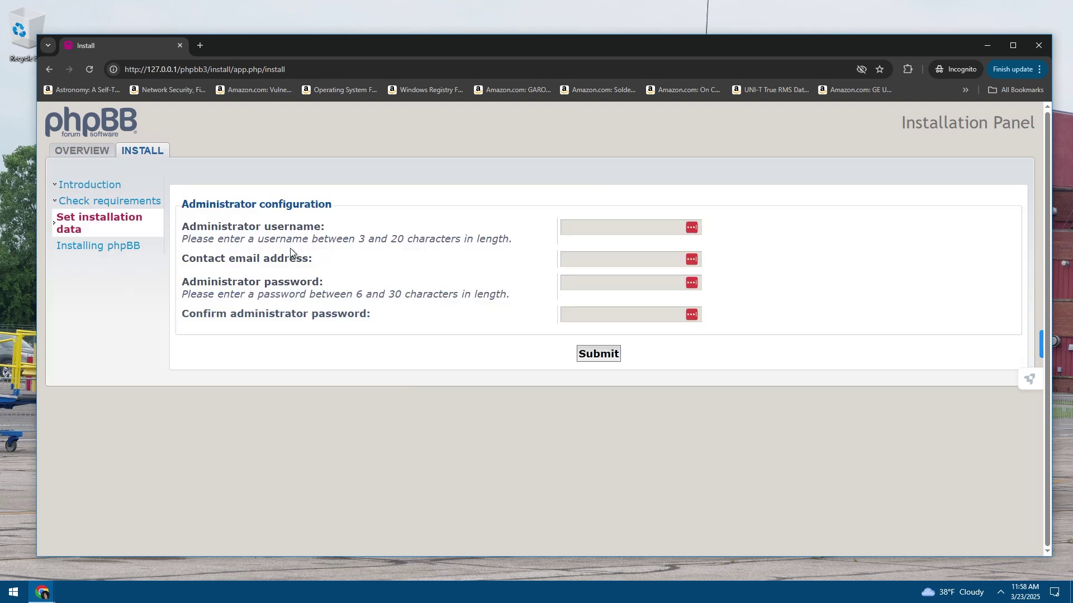
pyautogui.moveTo(224, 239); pyautogui.dragTo(418, 240)
pyautogui.click(328, 250)
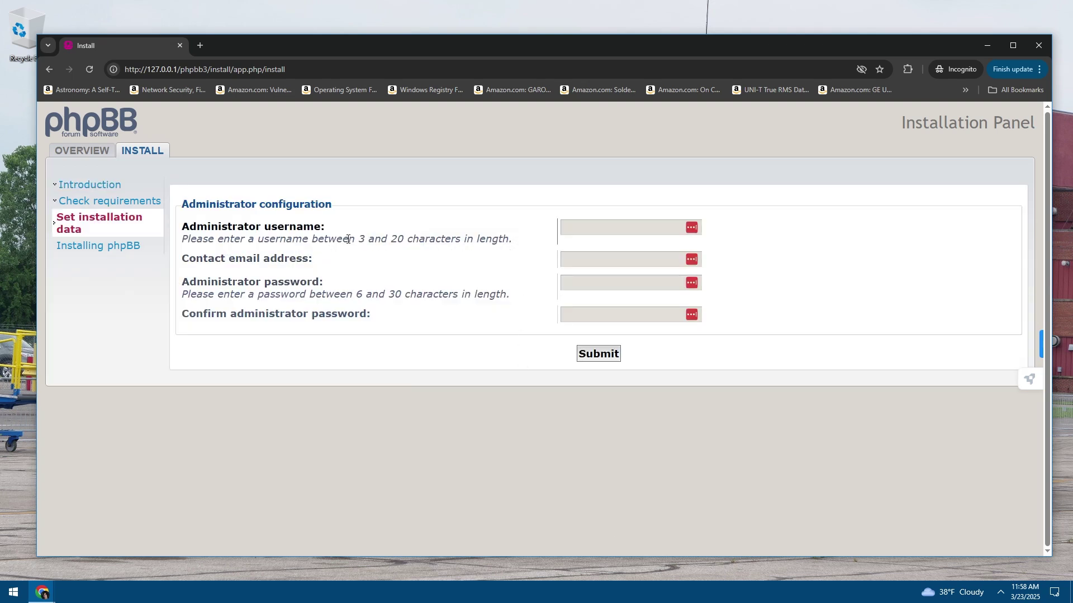
pyautogui.moveTo(347, 239); pyautogui.dragTo(506, 240)
pyautogui.click(420, 254)
pyautogui.moveTo(386, 241); pyautogui.dragTo(187, 240)
pyautogui.click(341, 246)
pyautogui.moveTo(342, 241); pyautogui.dragTo(513, 242)
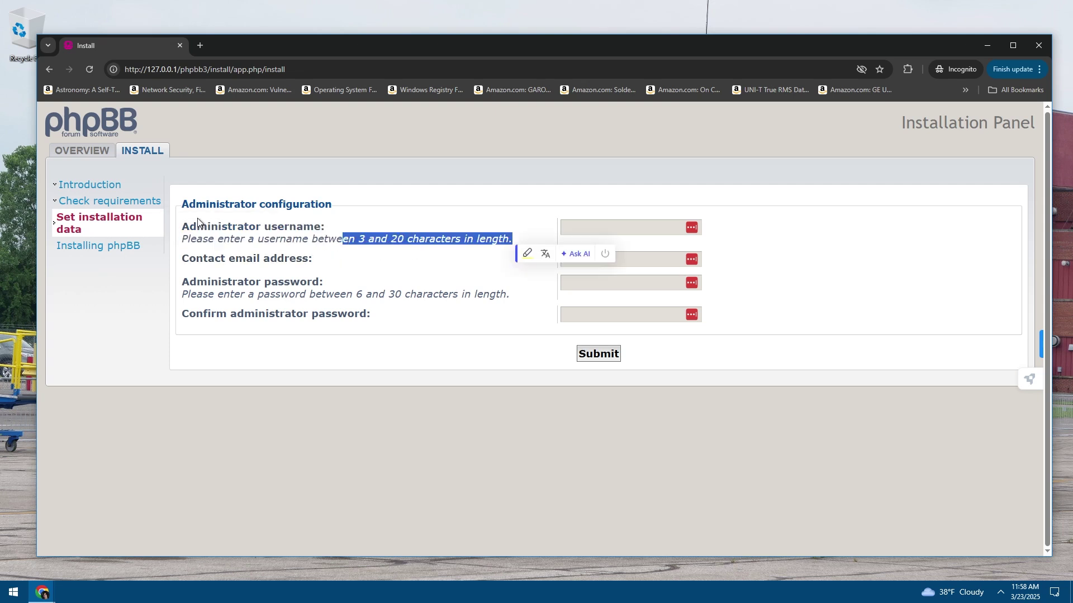
pyautogui.click(349, 242)
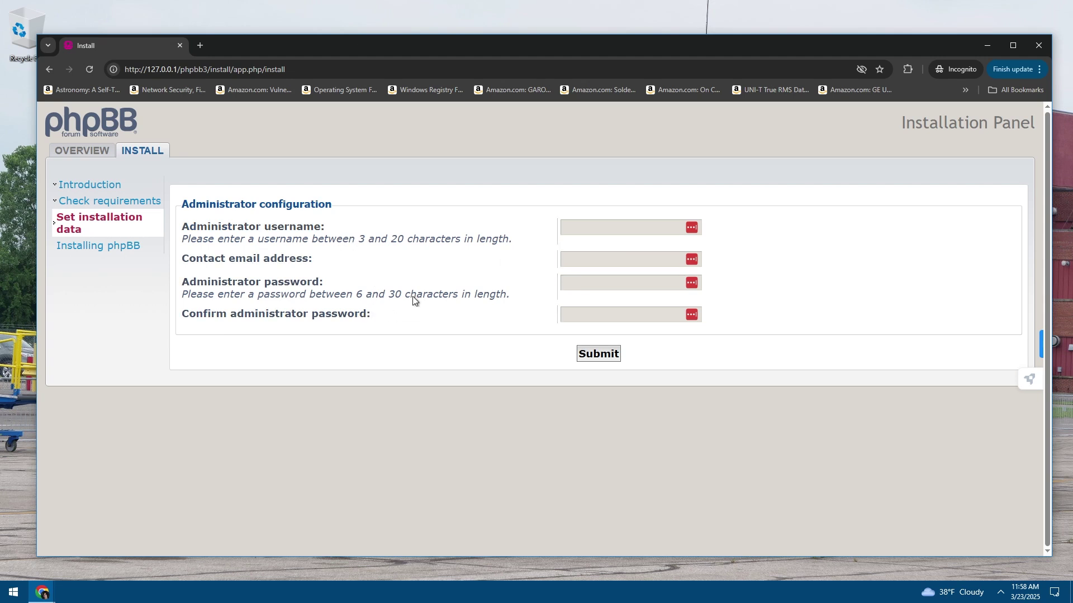
pyautogui.moveTo(364, 239); pyautogui.dragTo(210, 227)
pyautogui.click(326, 236)
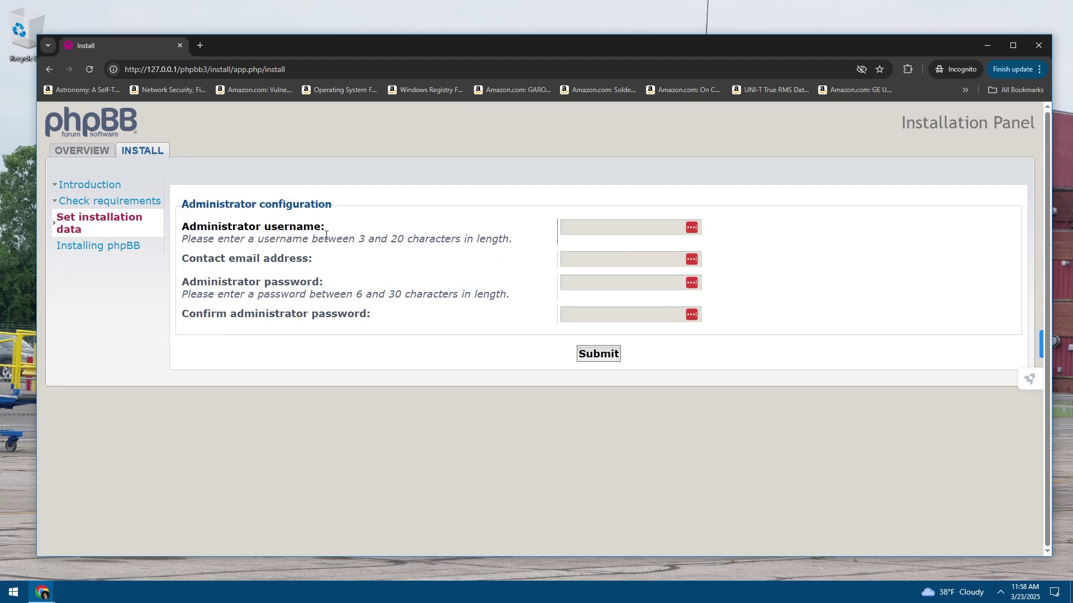
pyautogui.moveTo(347, 239); pyautogui.dragTo(227, 226)
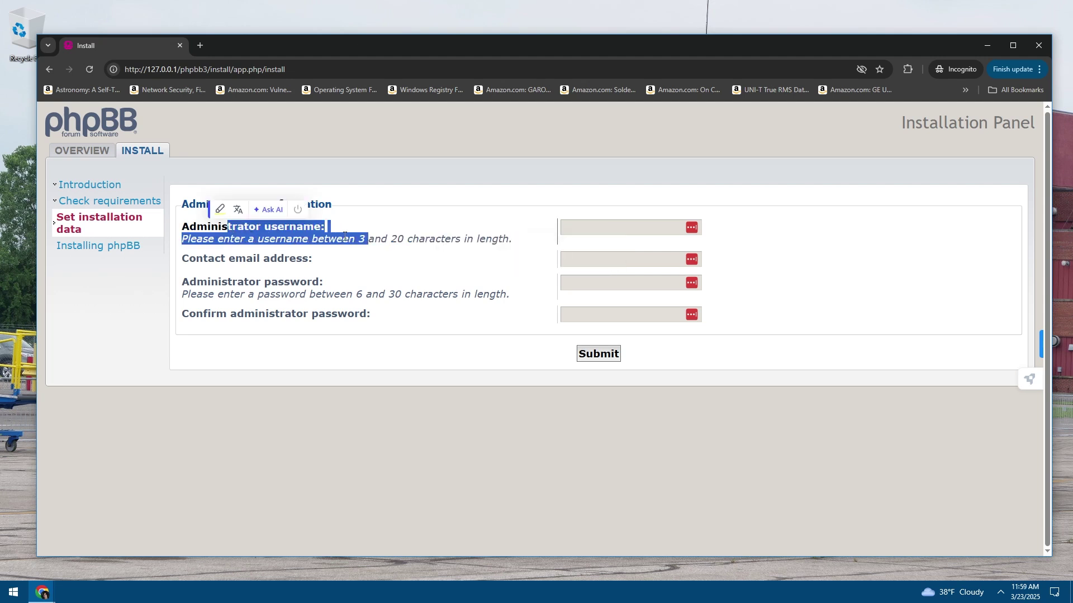
pyautogui.click(345, 236)
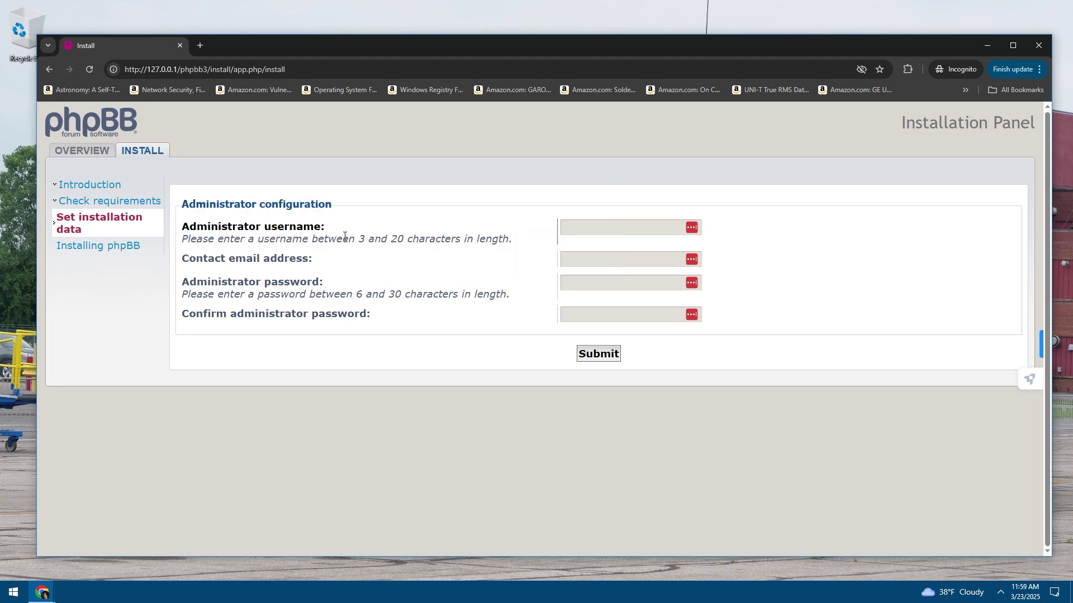
# Enter the administrator username and move past the contact email field
pyautogui.click(588, 227)
pyautogui.write('Iceman')
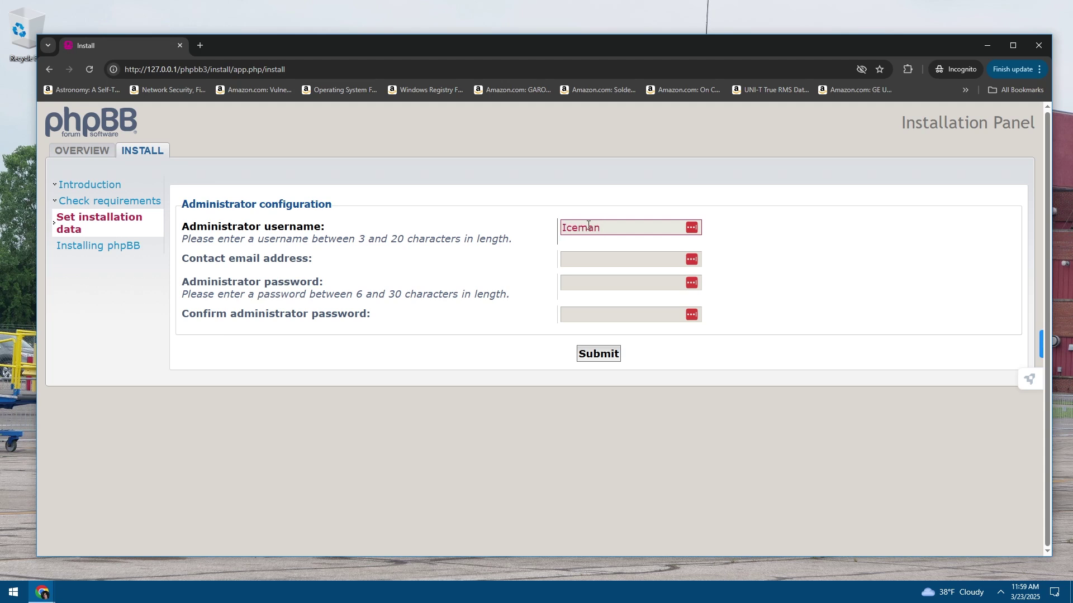
pyautogui.press('Tab')
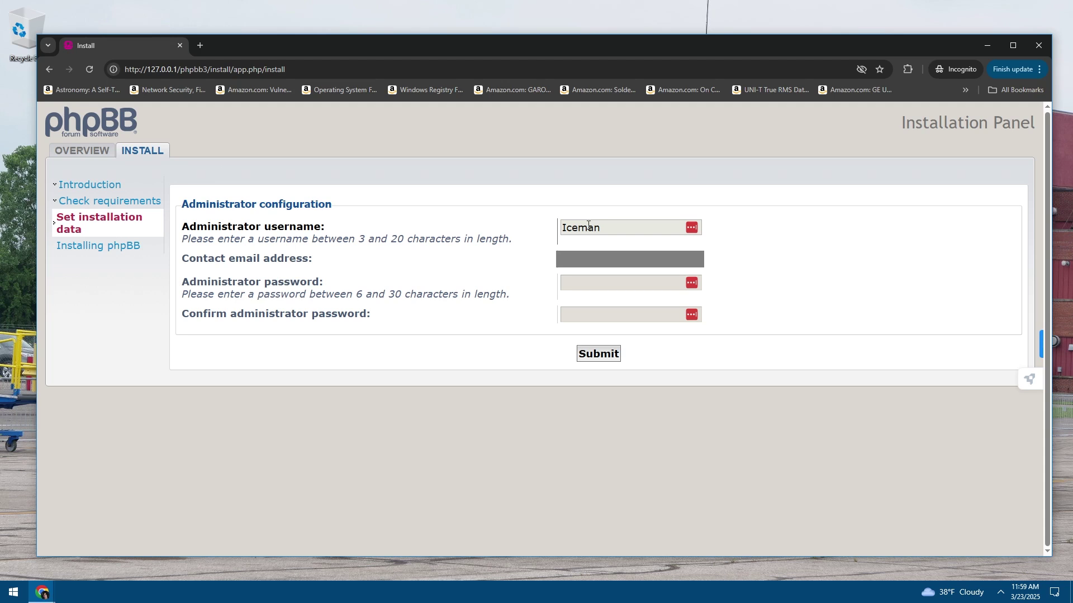
pyautogui.press('Tab')
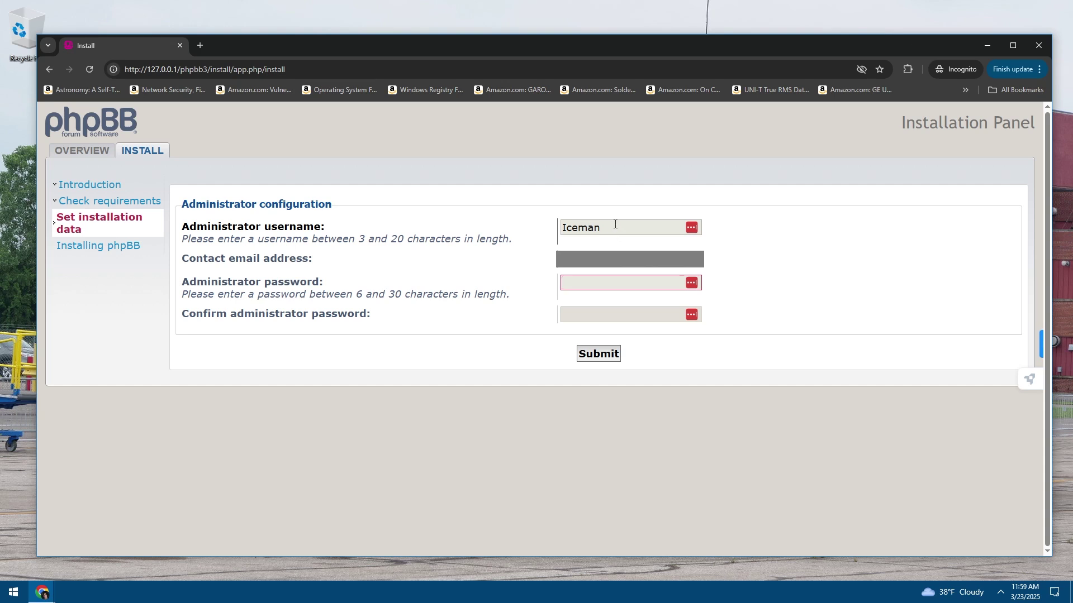
pyautogui.hotkey('shift', 'Tab')
pyautogui.click(594, 212)
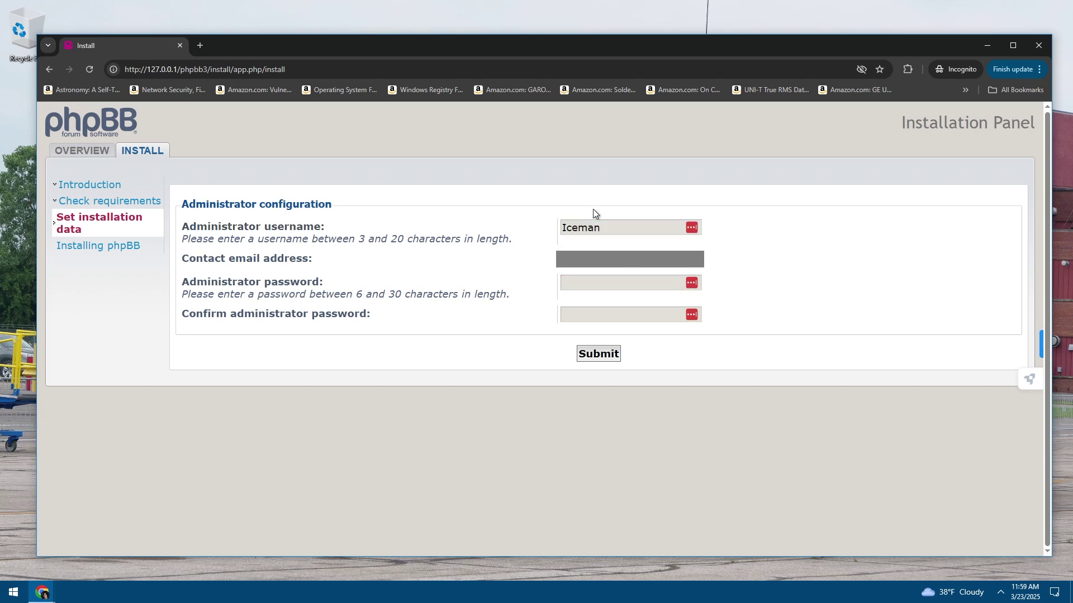
# Enter the administrator password, confirm it, and submit the administrator configuration
pyautogui.click(603, 285)
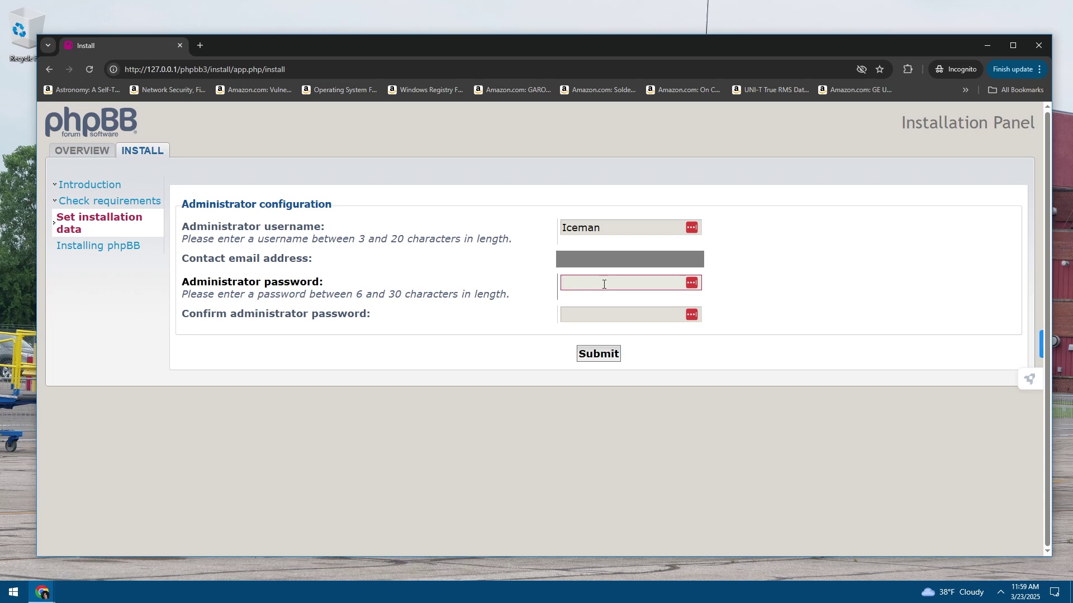
pyautogui.write('•••••••••••••••')
pyautogui.press('Tab')
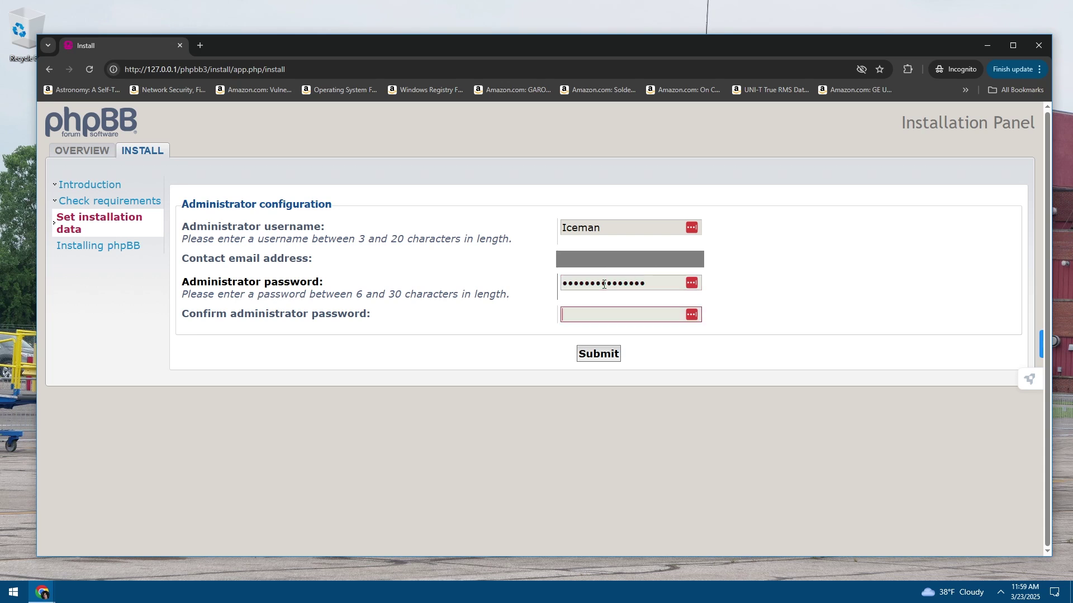
pyautogui.write('•••••••••••••••')
pyautogui.press('Return')
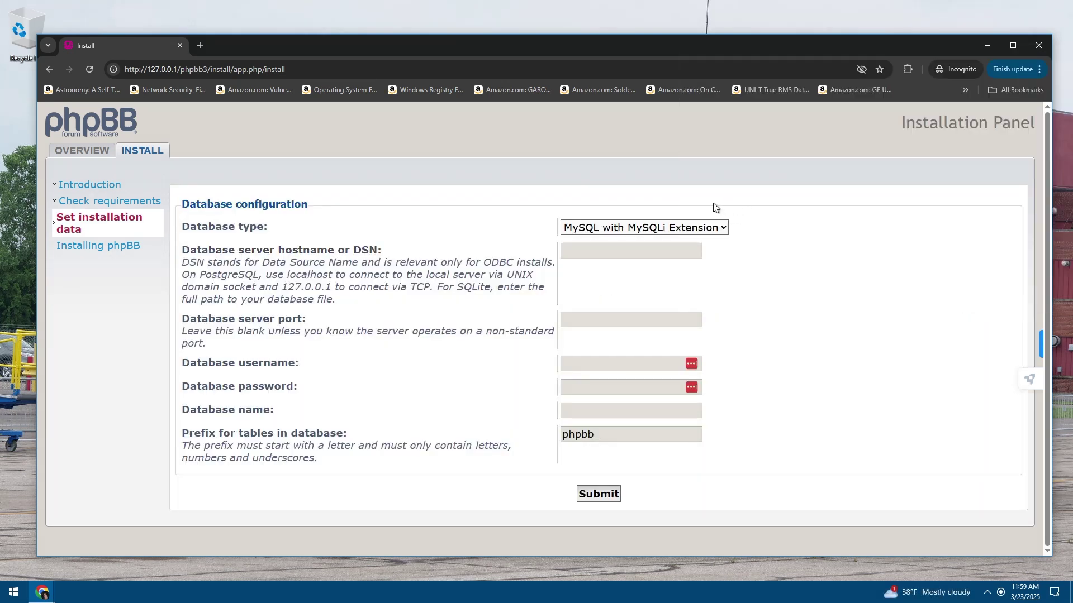
# Keep MySQL with MySQLi Extension as the database type and look over the connection fields
pyautogui.moveTo(229, 227); pyautogui.dragTo(303, 276)
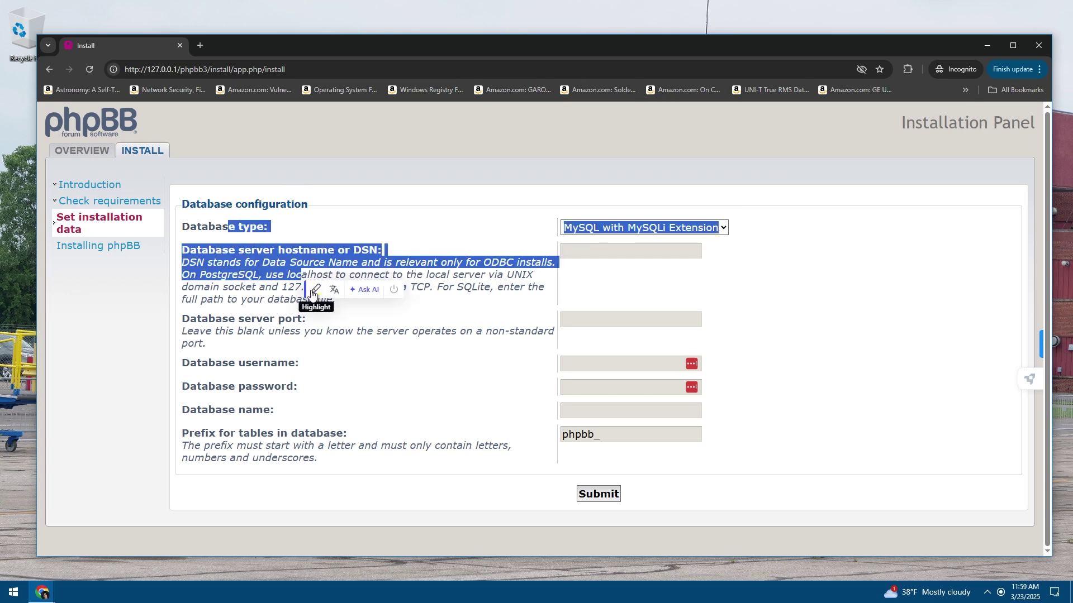
pyautogui.click(244, 295)
pyautogui.click(570, 227)
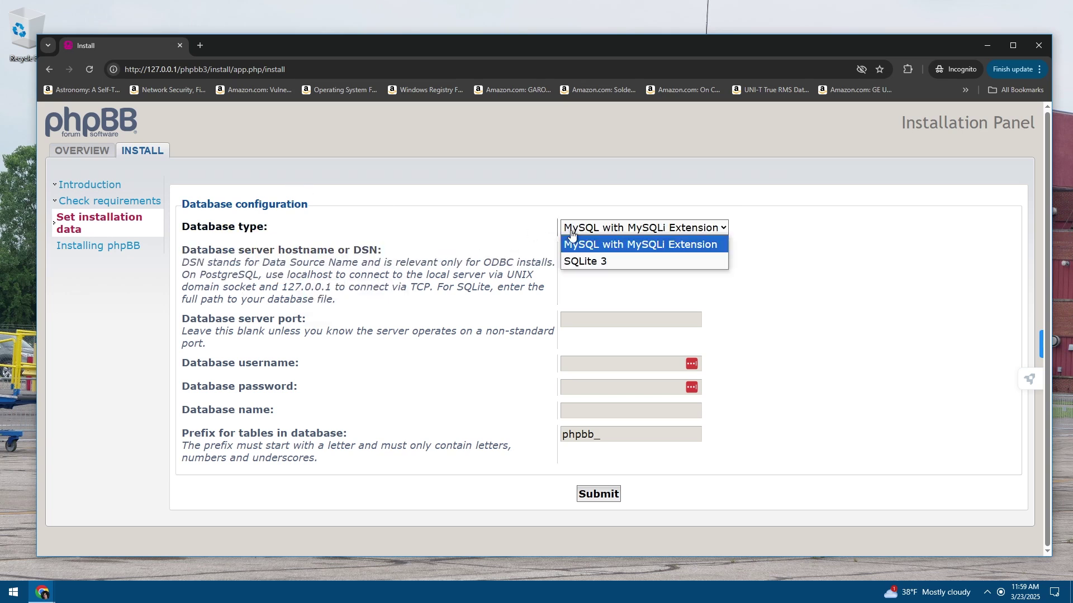
pyautogui.click(579, 236)
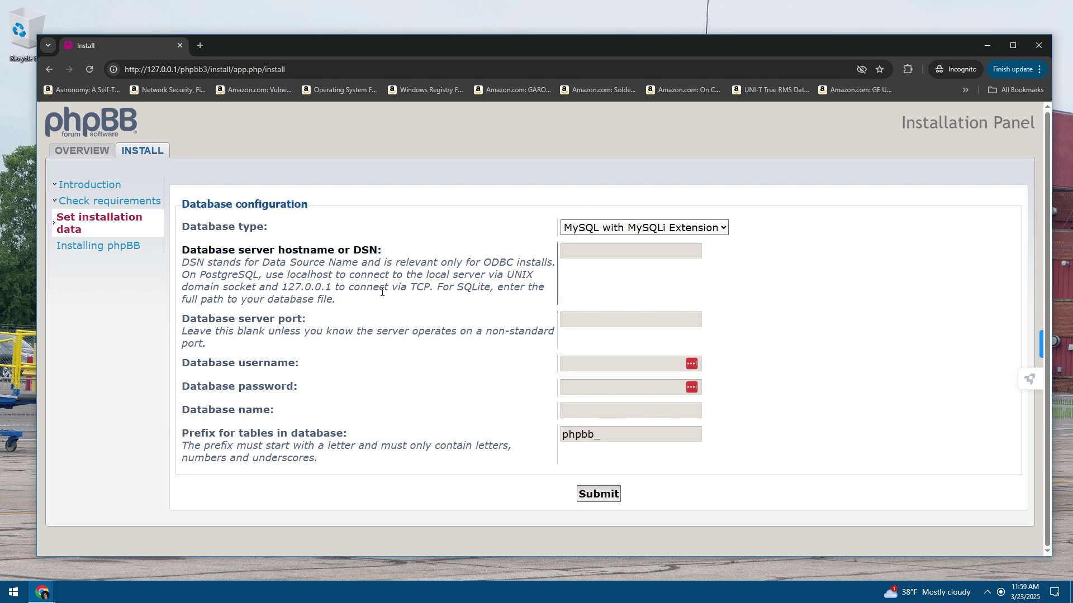
pyautogui.click(575, 251)
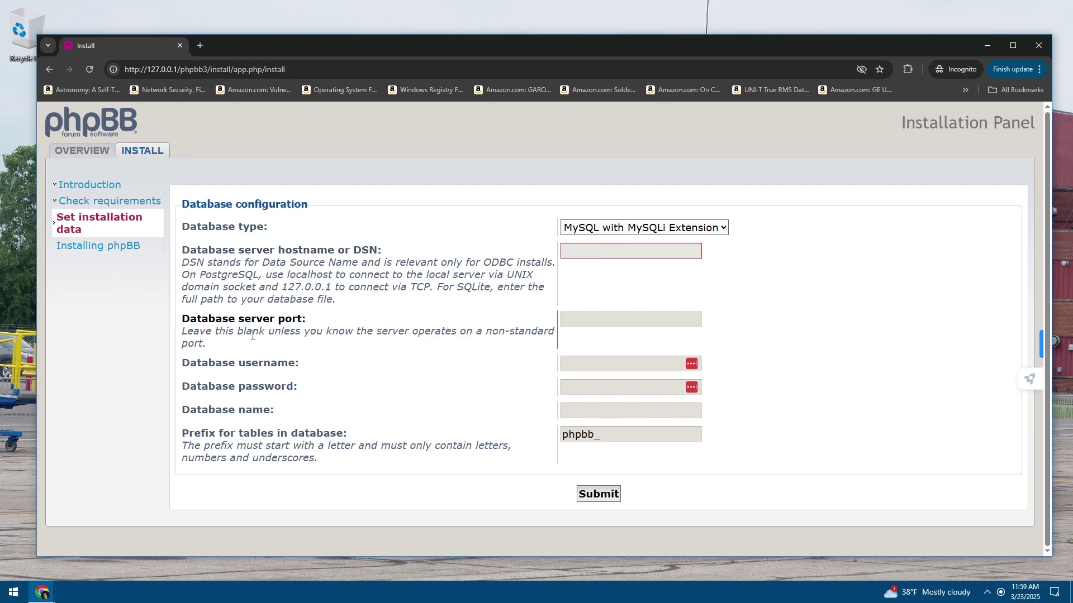
pyautogui.click(565, 326)
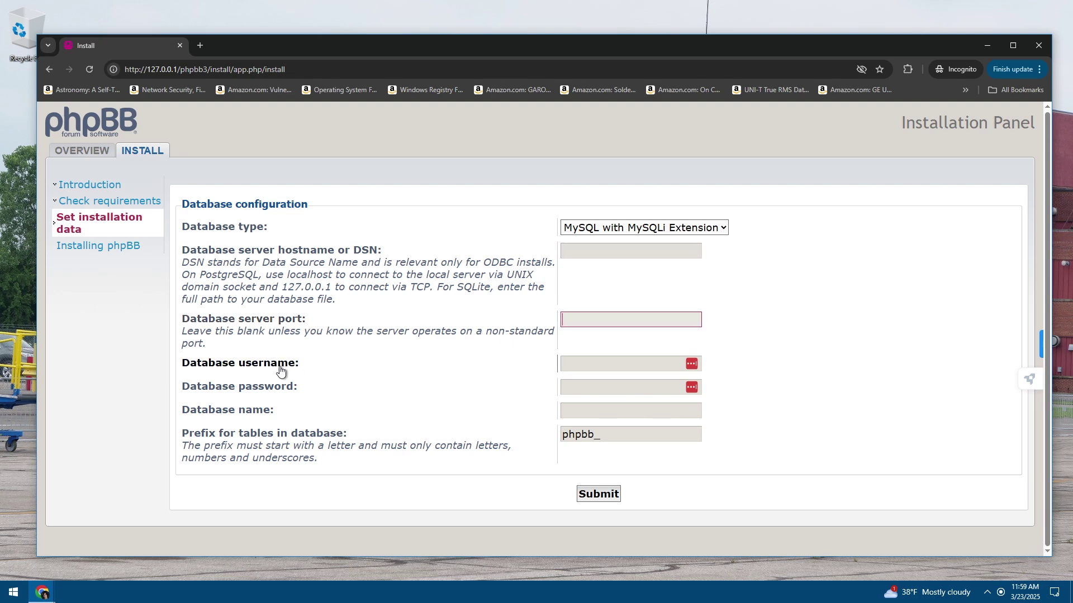
pyautogui.click(587, 366)
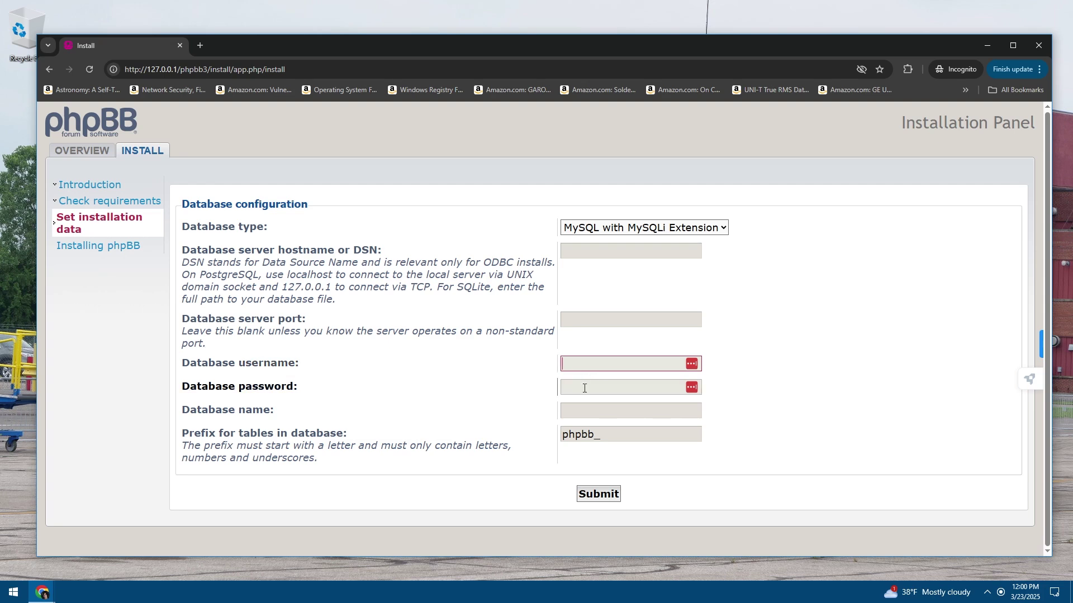
pyautogui.click(584, 388)
# Enter PHPBB3 as the database name and root as the database username
pyautogui.click(593, 410)
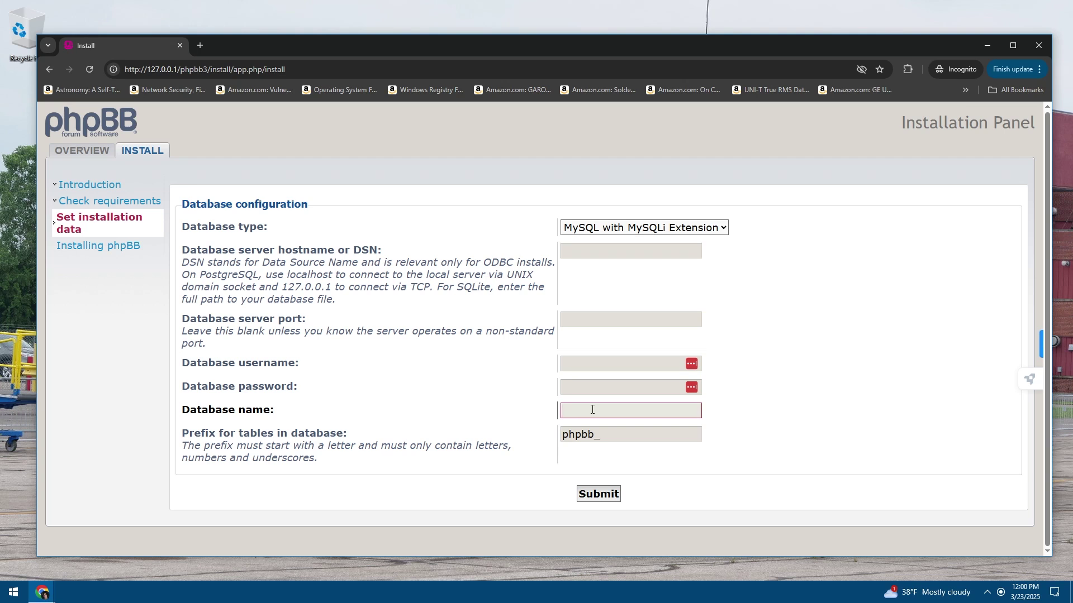
pyautogui.write('PHPBB3')
pyautogui.click(594, 386)
pyautogui.click(590, 366)
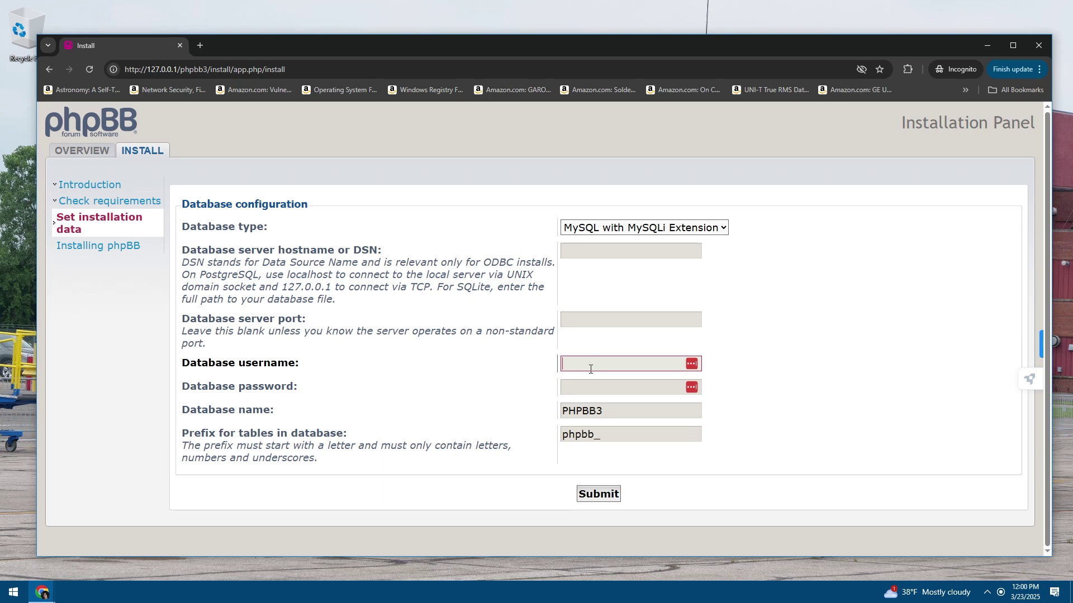
pyautogui.write('root')
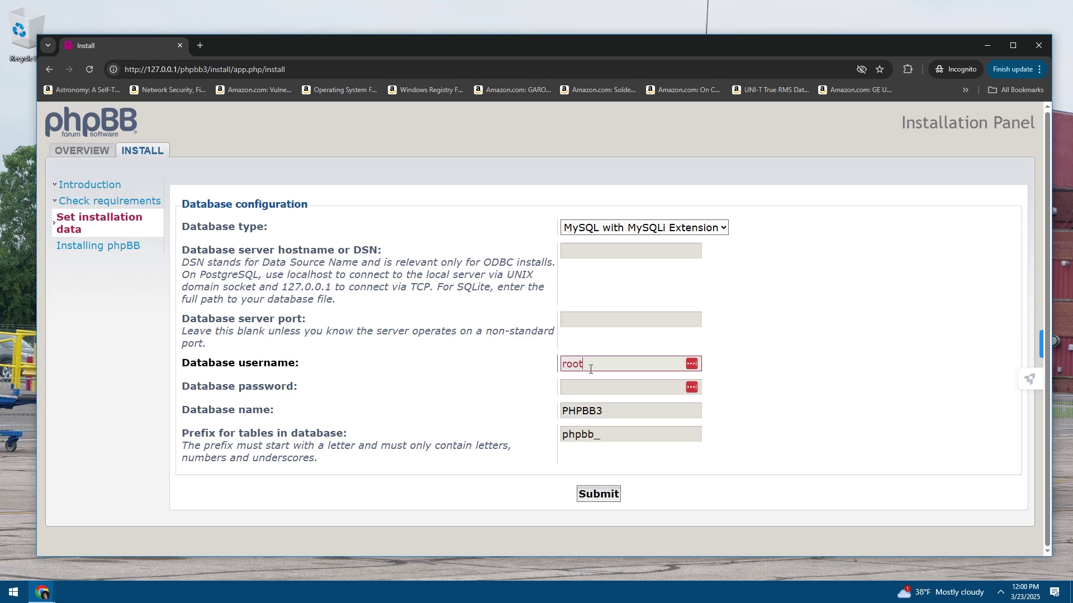
pyautogui.click(586, 387)
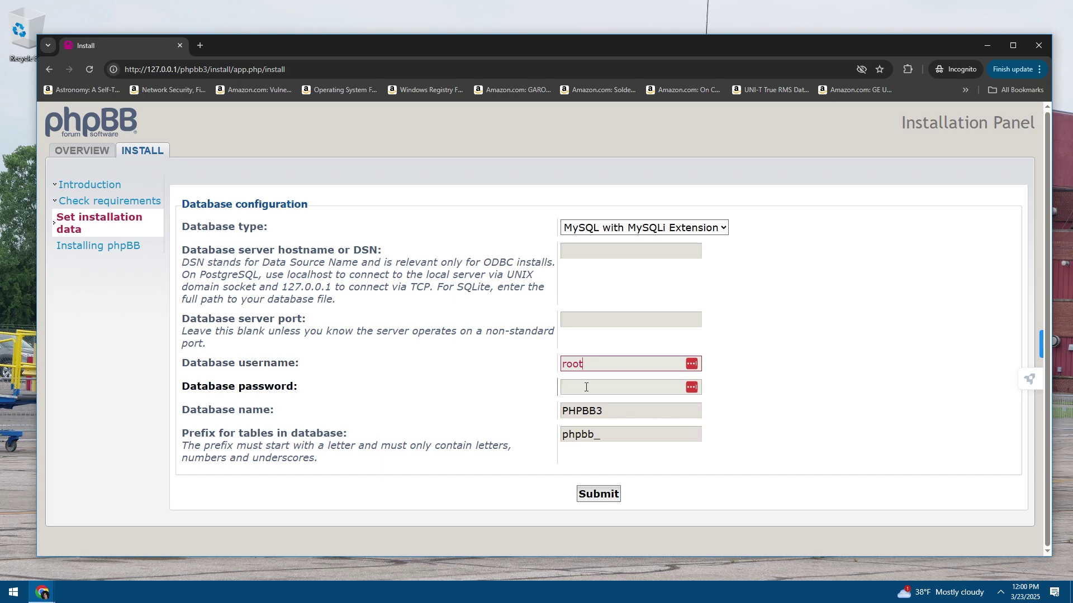
# Submit the database settings, note the Unknown database 'phpbb3' error, and restart the installer
pyautogui.click(596, 496)
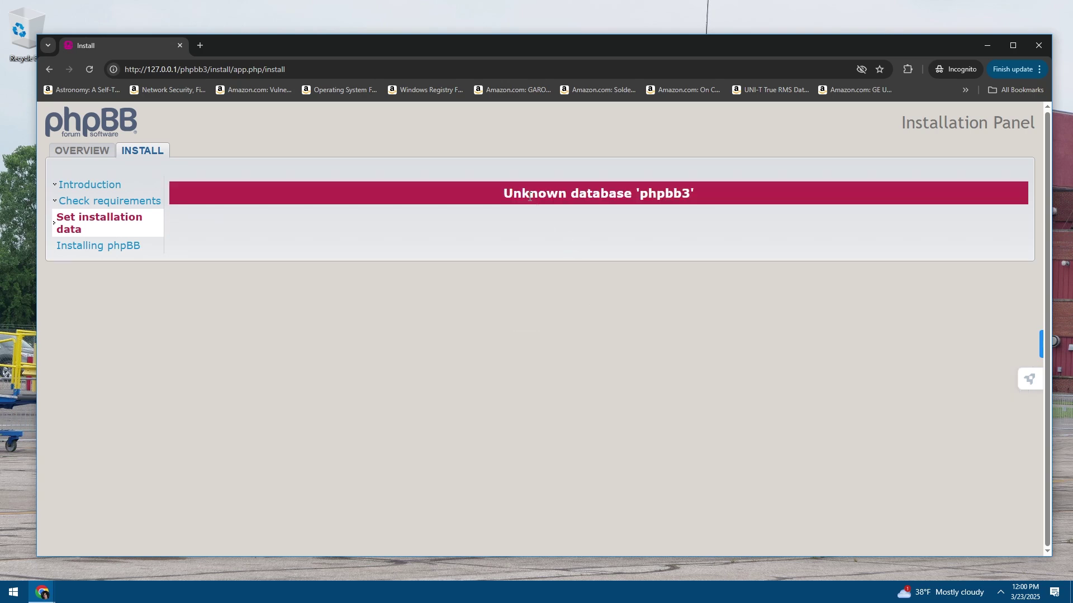
pyautogui.moveTo(534, 193); pyautogui.dragTo(665, 175)
pyautogui.click(627, 189)
pyautogui.moveTo(602, 190); pyautogui.dragTo(695, 195)
pyautogui.click(575, 226)
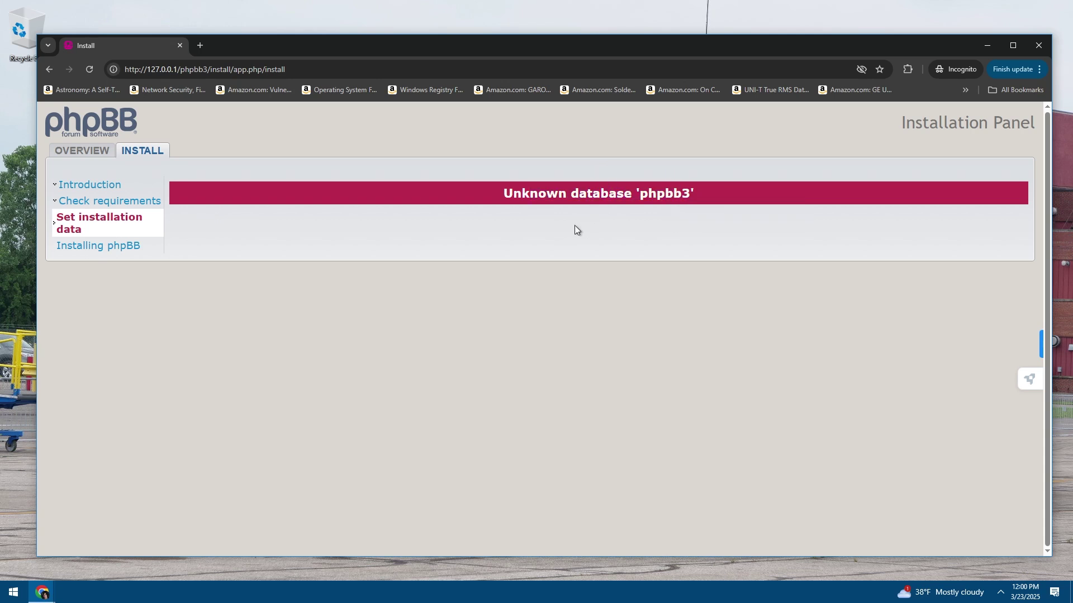
pyautogui.click(138, 157)
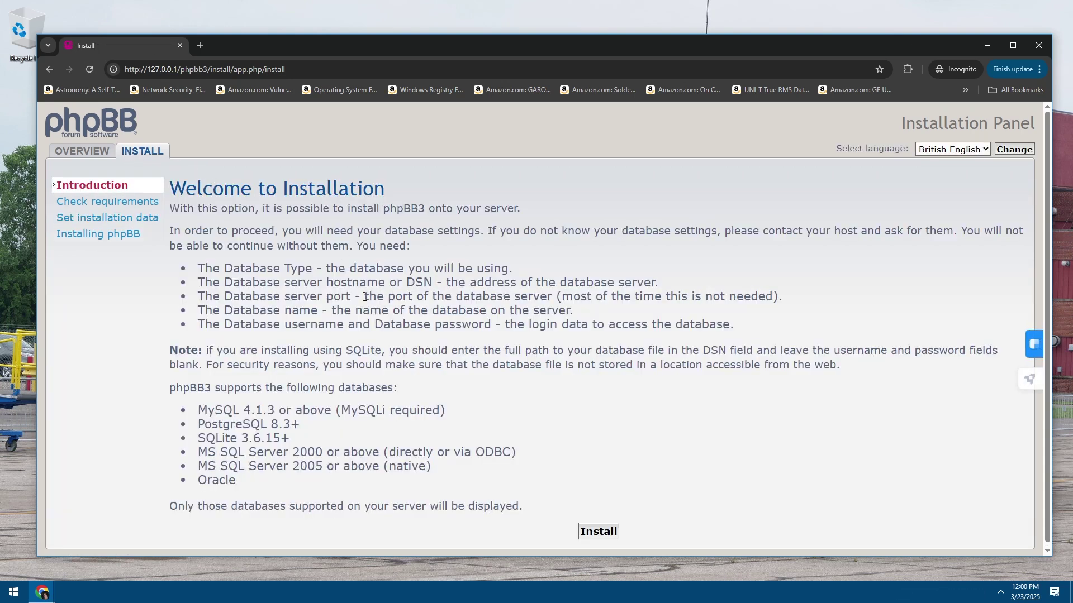
pyautogui.click(276, 68)
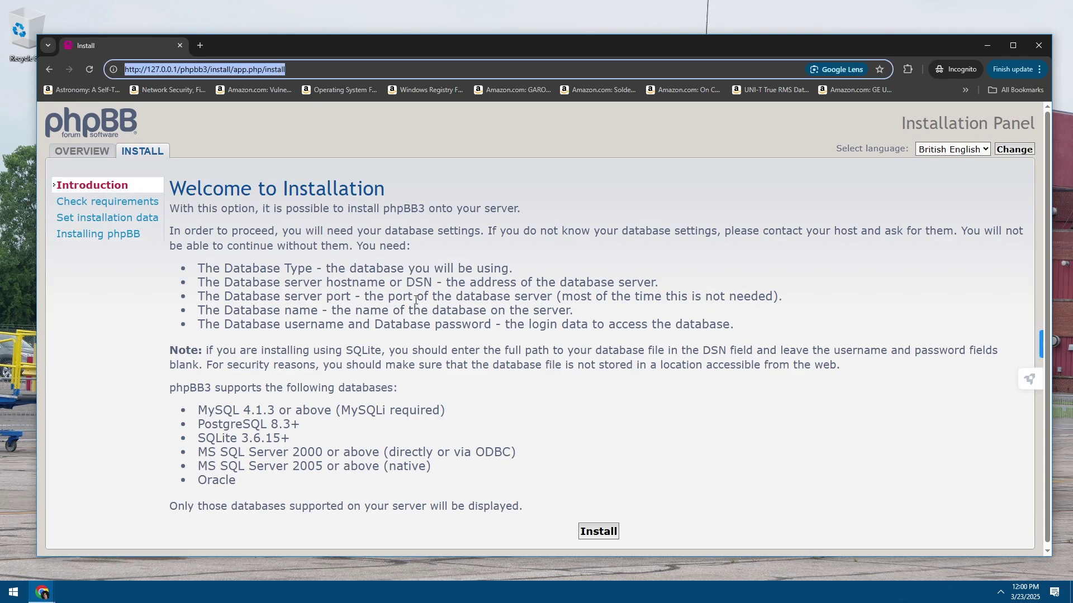
# Go to localhost and open phpMyAdmin from the WampServer homepage
pyautogui.write('localhost')
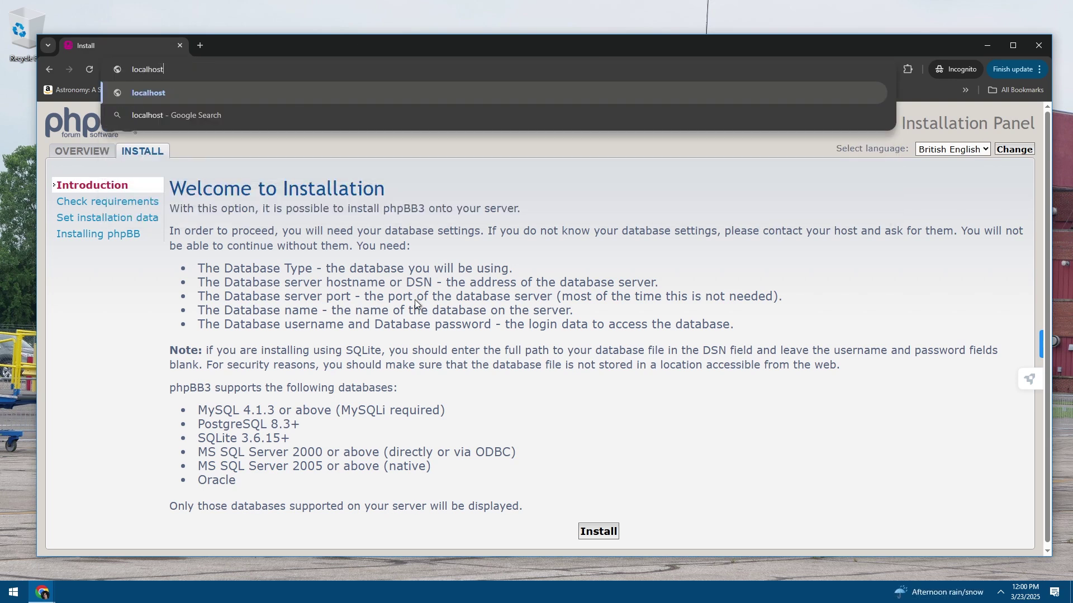
pyautogui.press('Return')
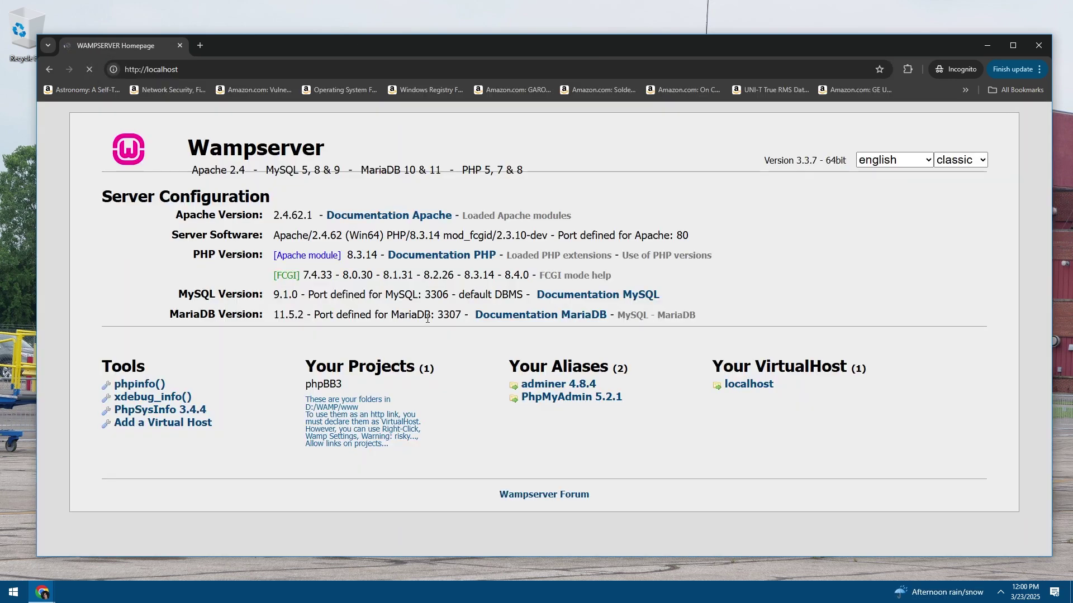
pyautogui.click(552, 398)
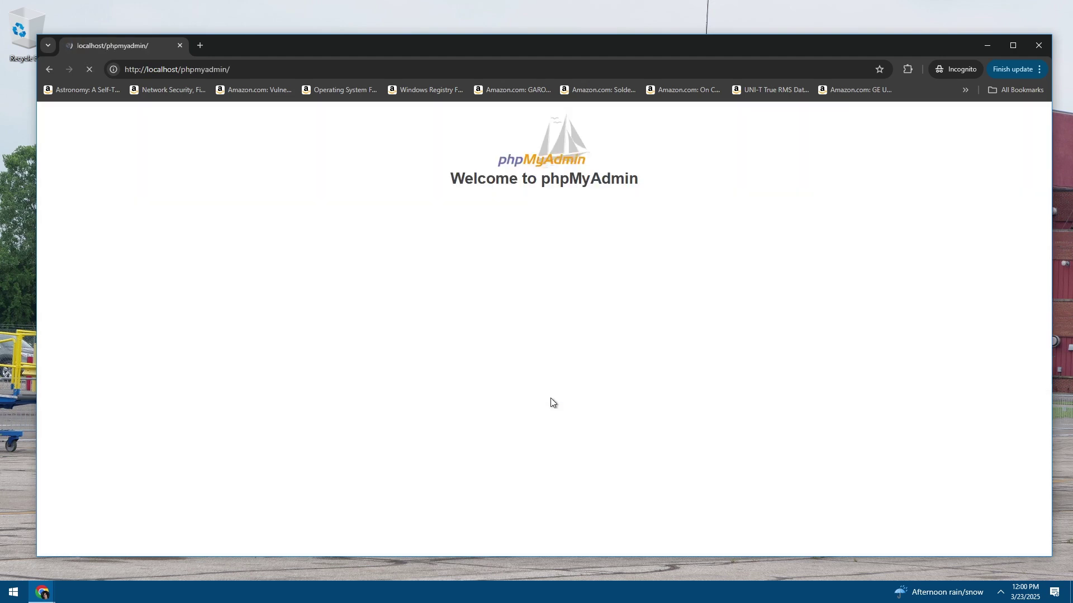
pyautogui.click(49, 69)
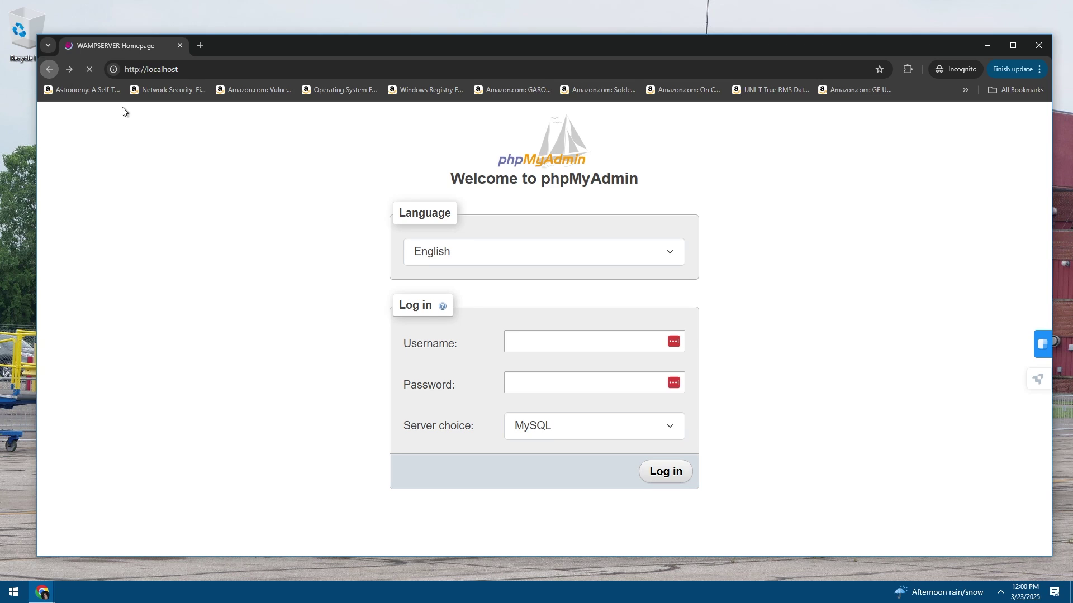
pyautogui.click(738, 387)
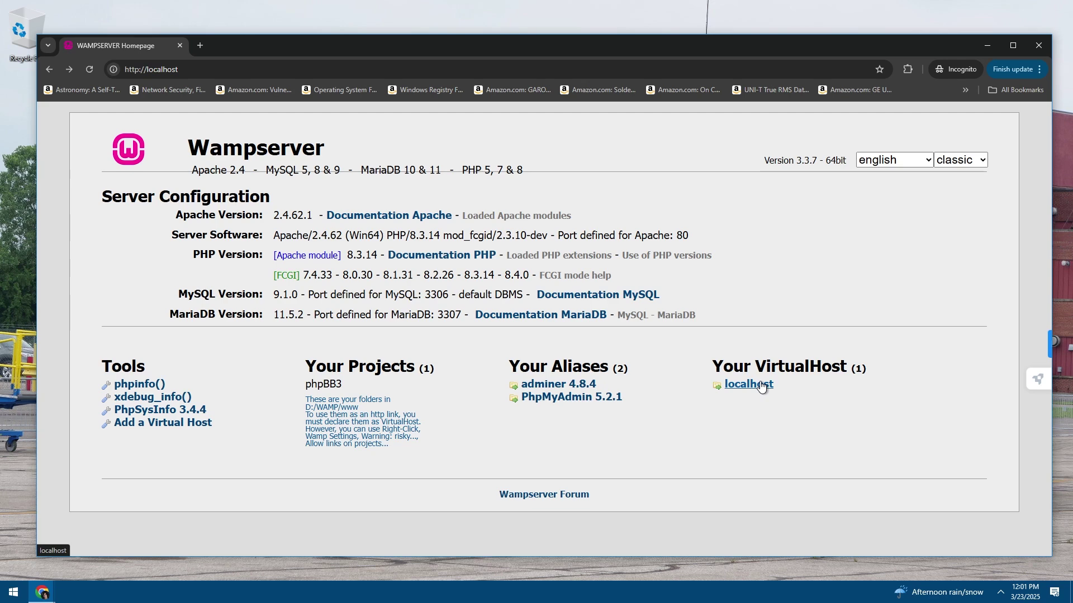
pyautogui.click(574, 398)
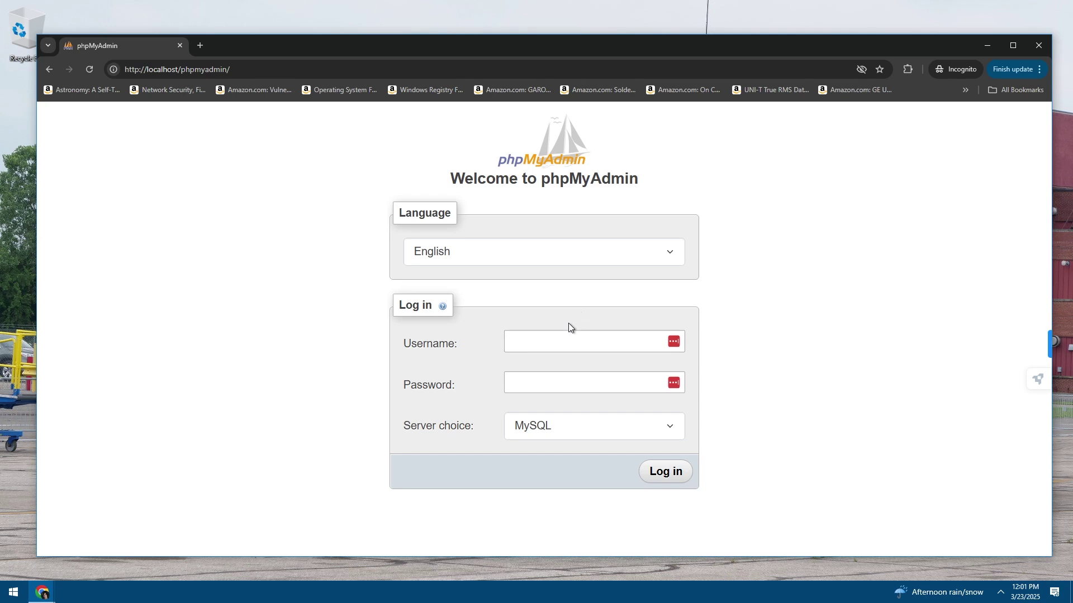
# Log in to phpMyAdmin on the MySQL server as root with a blank password
pyautogui.click(554, 339)
pyautogui.click(528, 427)
pyautogui.click(539, 433)
pyautogui.click(551, 348)
pyautogui.write('root')
pyautogui.doubleClick(575, 337)
pyautogui.click(575, 337)
pyautogui.click(550, 377)
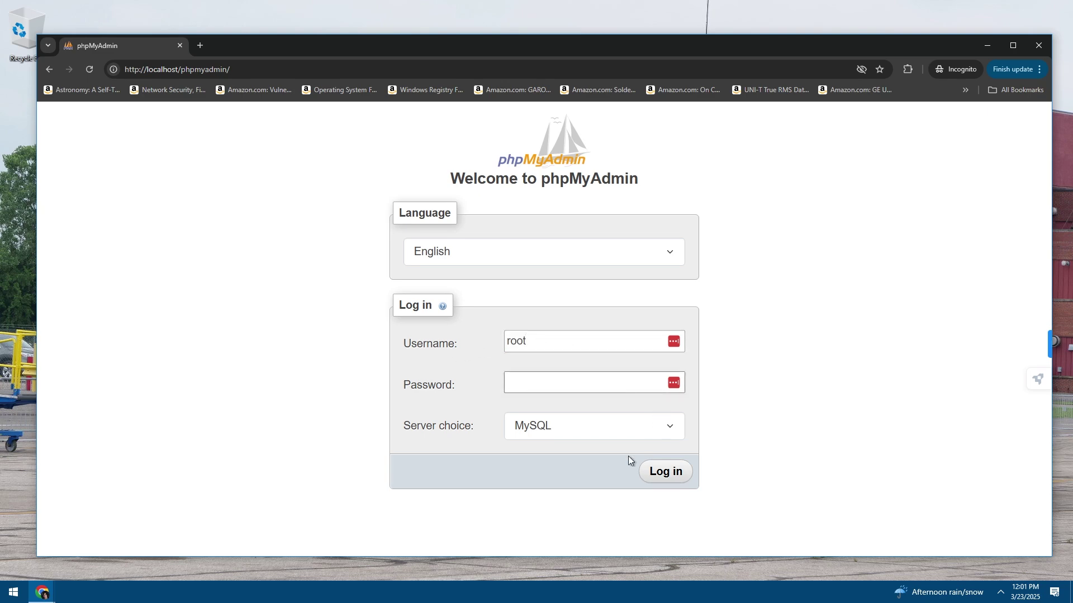
pyautogui.click(677, 474)
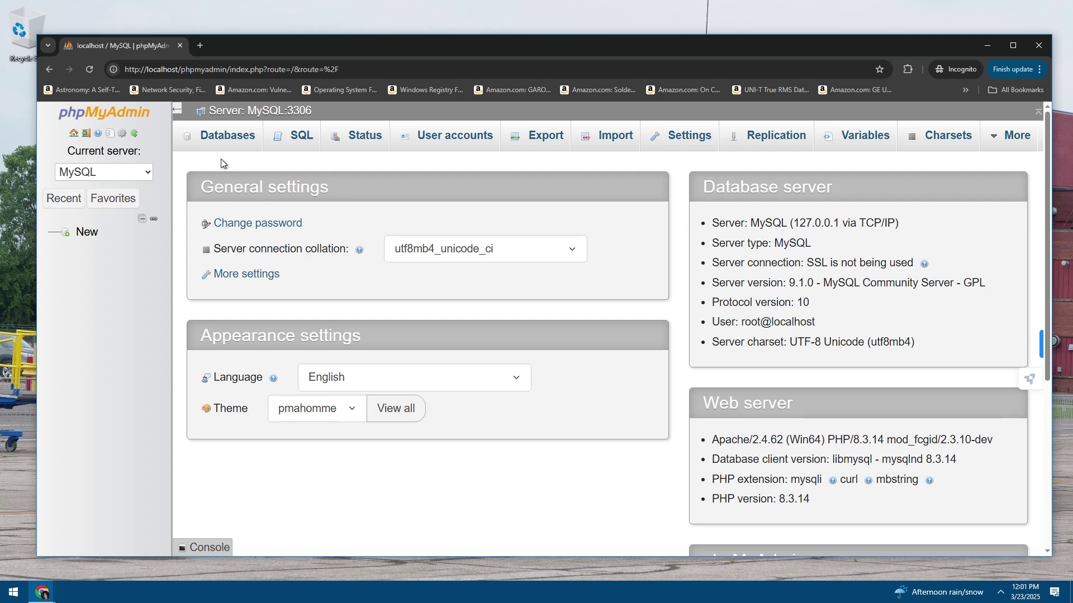
# From the Databases tab, create a new database named PHPBB
pyautogui.click(221, 140)
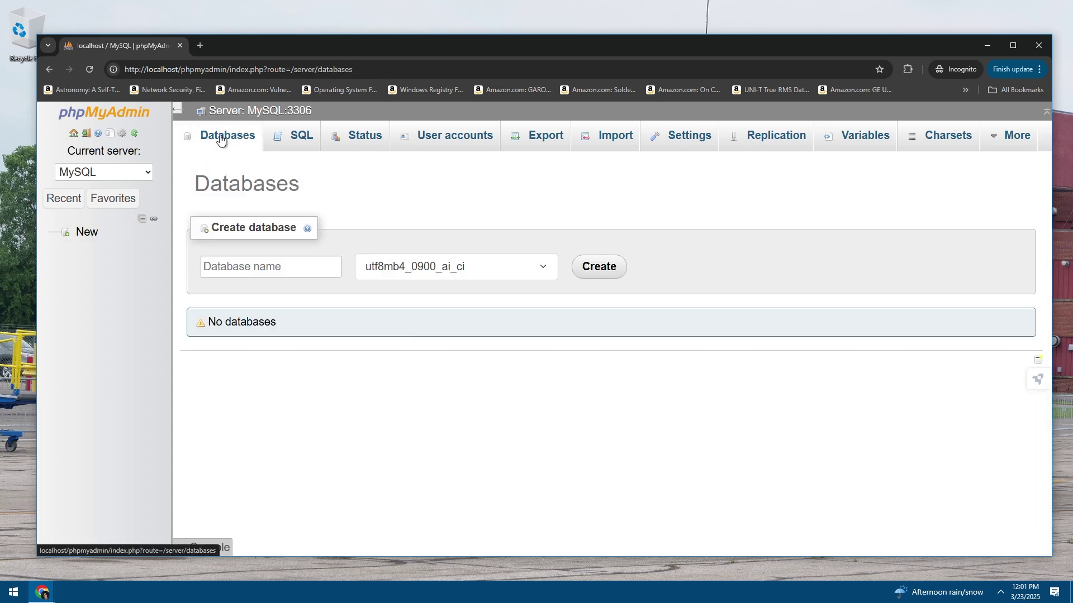
pyautogui.click(280, 260)
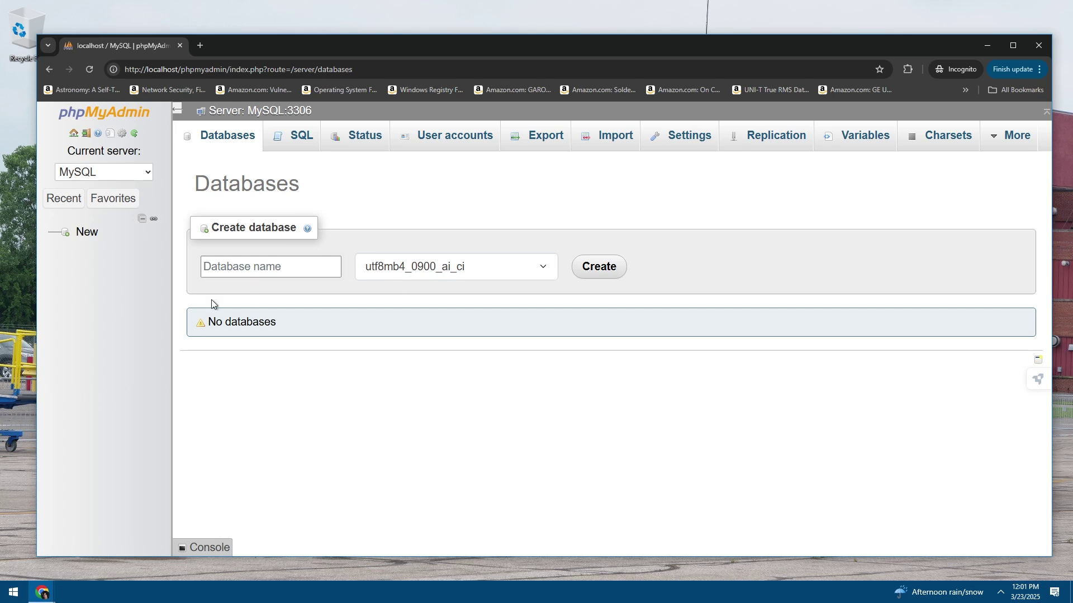
pyautogui.rightClick(248, 265)
pyautogui.click(229, 269)
pyautogui.write('PHP')
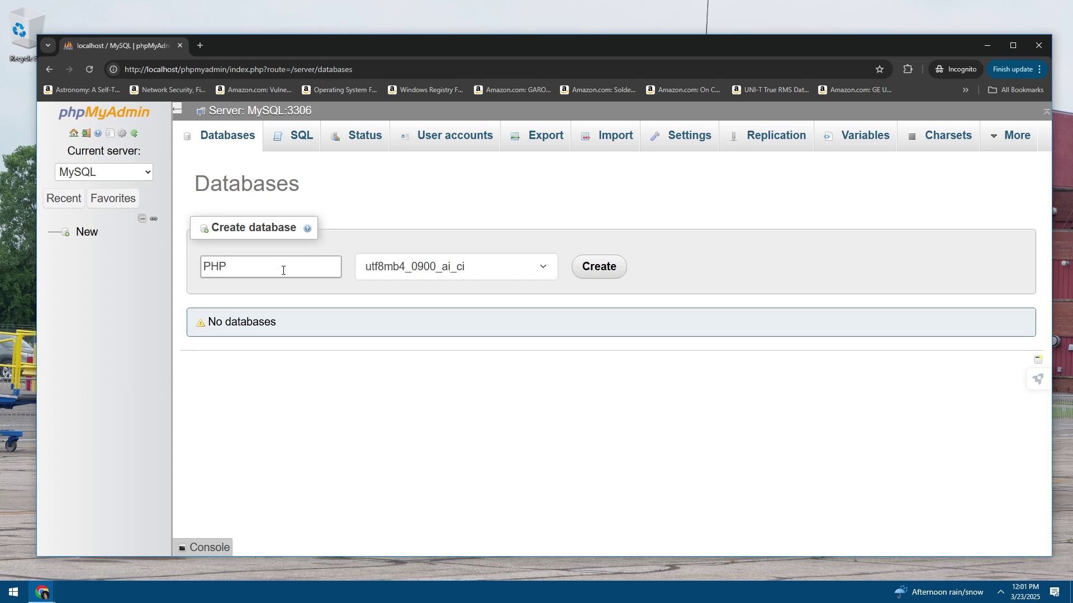
pyautogui.write('BB')
pyautogui.click(599, 275)
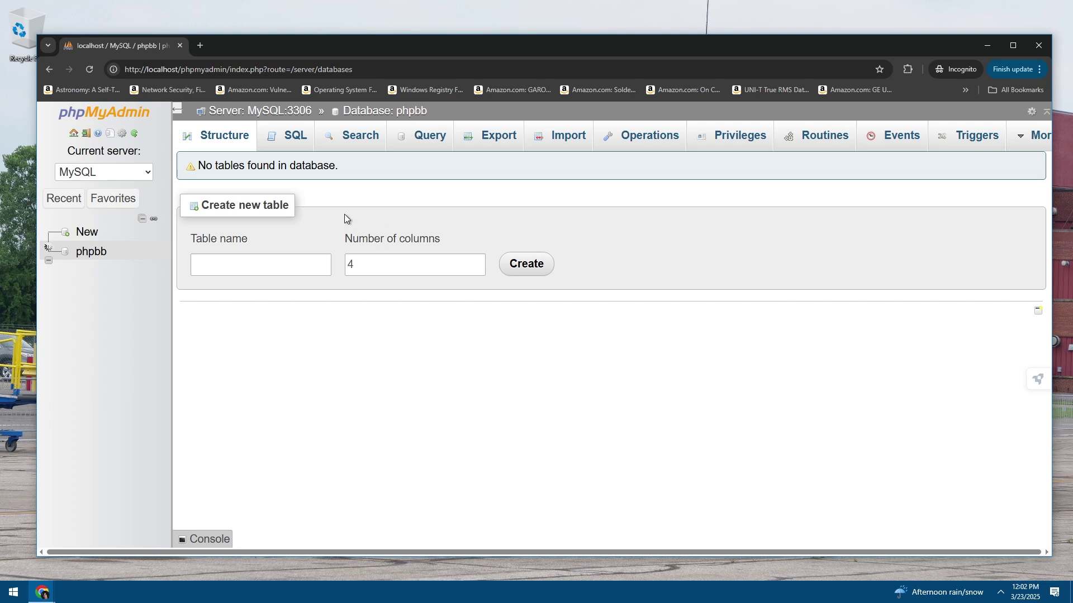
# Refresh the server home page and reopen the new phpbb database
pyautogui.click(218, 138)
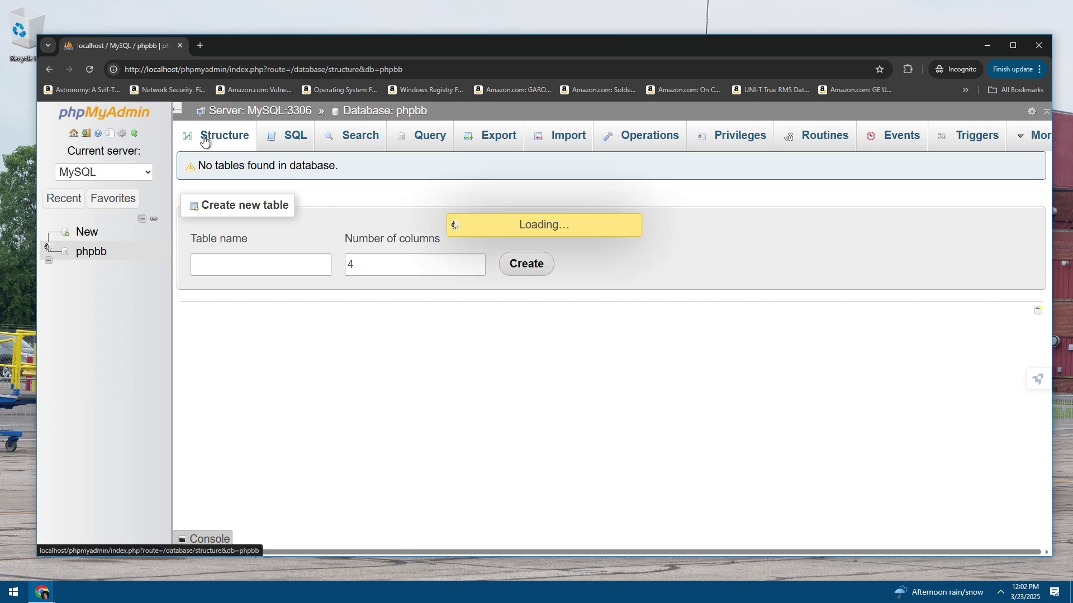
pyautogui.click(74, 134)
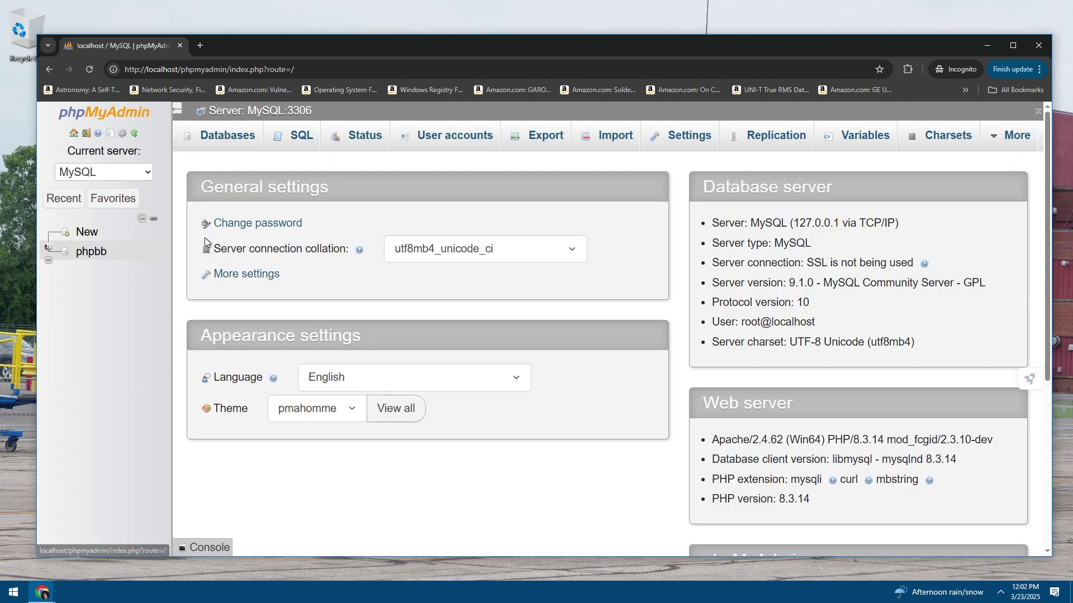
pyautogui.click(88, 72)
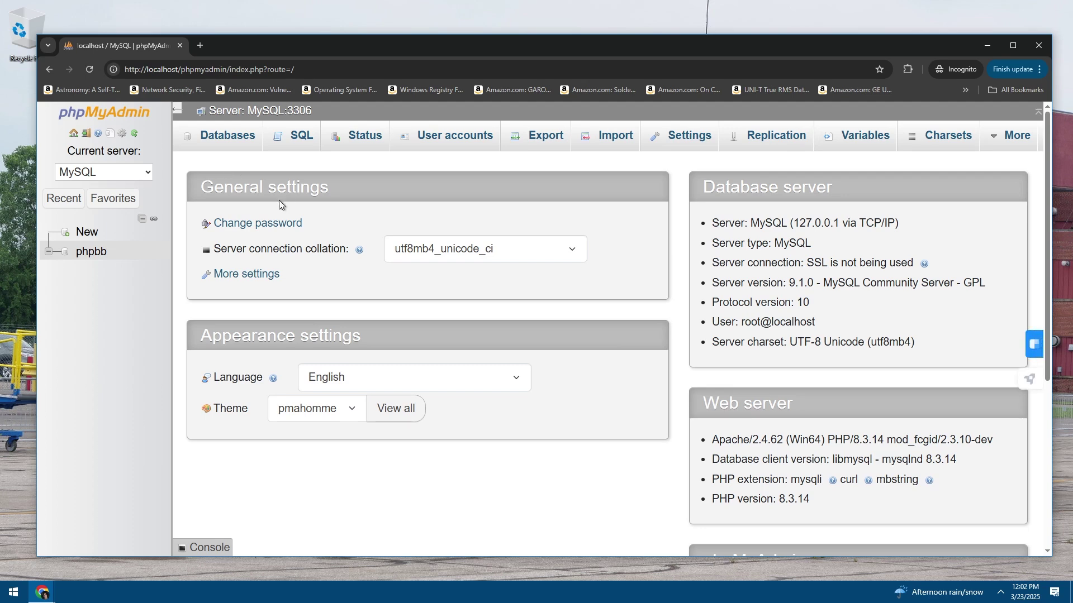
pyautogui.click(93, 258)
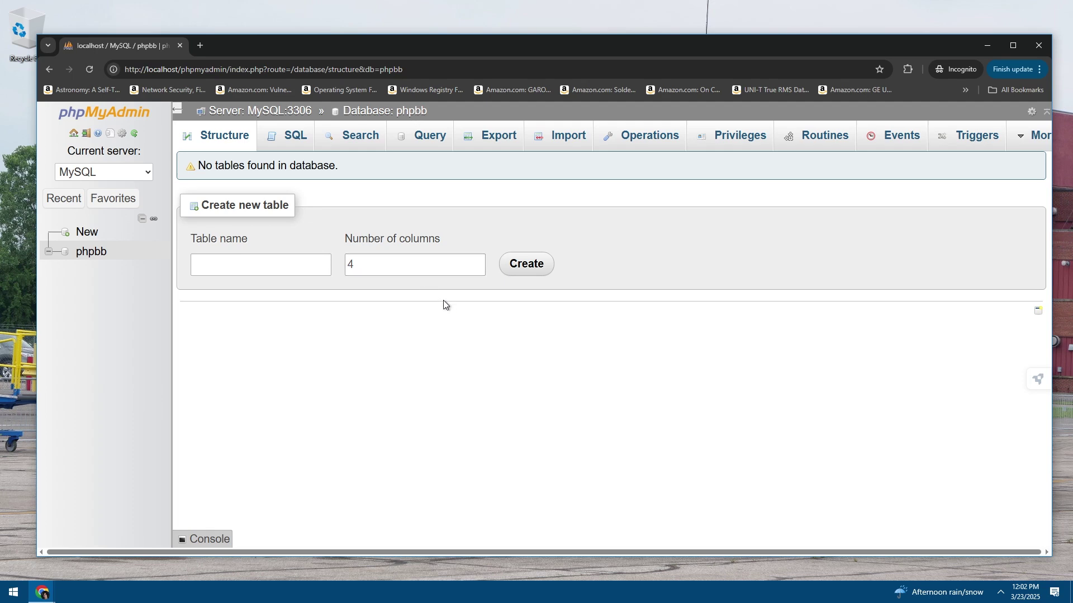
# Clear all Windows notifications in Action Center
pyautogui.click(1054, 592)
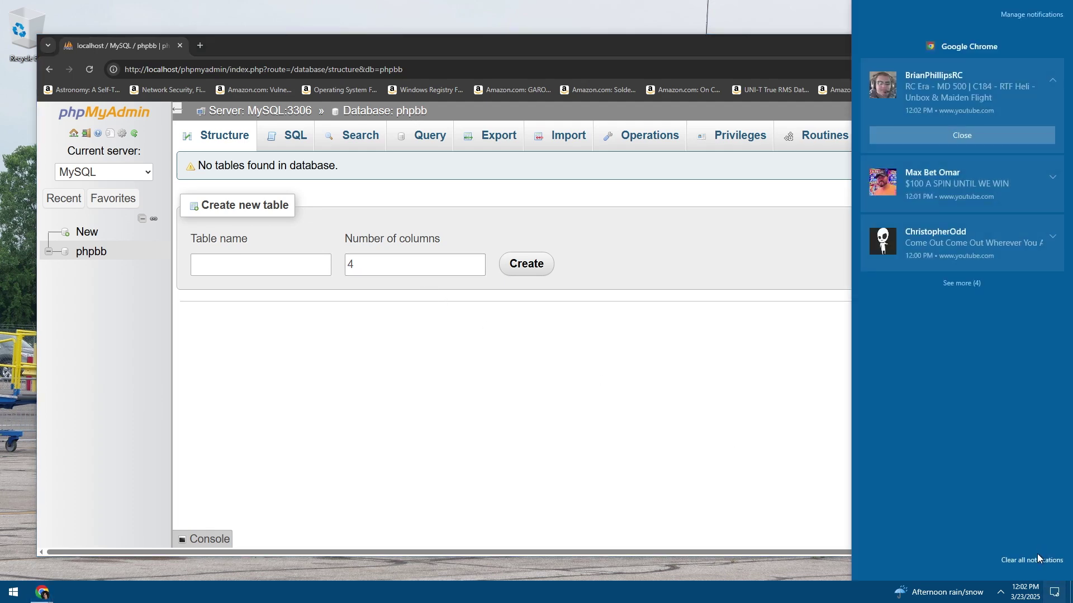
pyautogui.click(1037, 554)
pyautogui.click(503, 388)
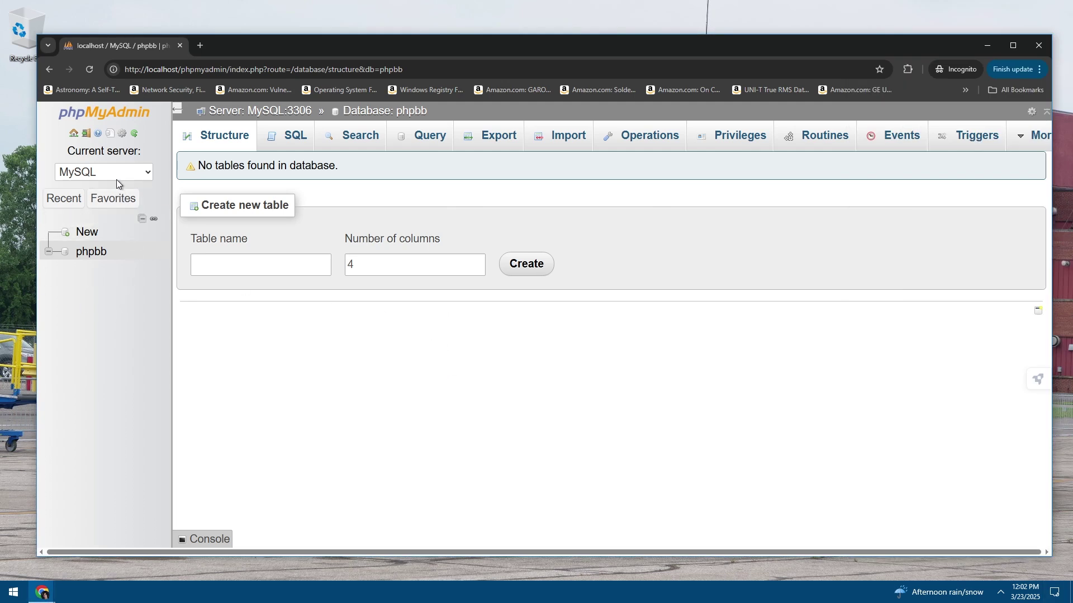
# Log out of phpMyAdmin, returning to the login form with root as username
pyautogui.click(86, 135)
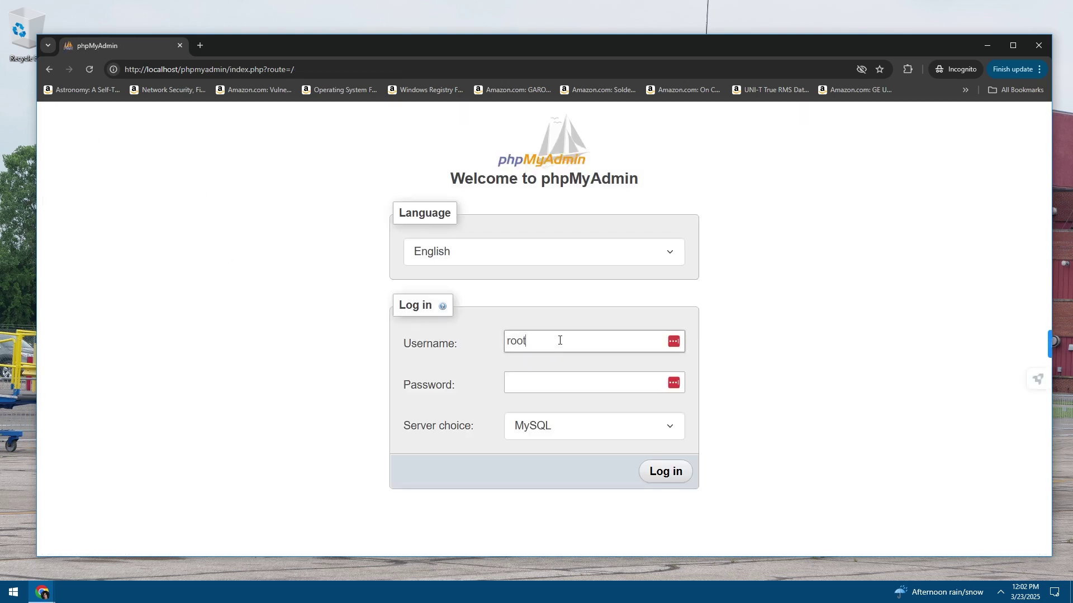
pyautogui.doubleClick(540, 339)
pyautogui.click(570, 340)
pyautogui.click(469, 344)
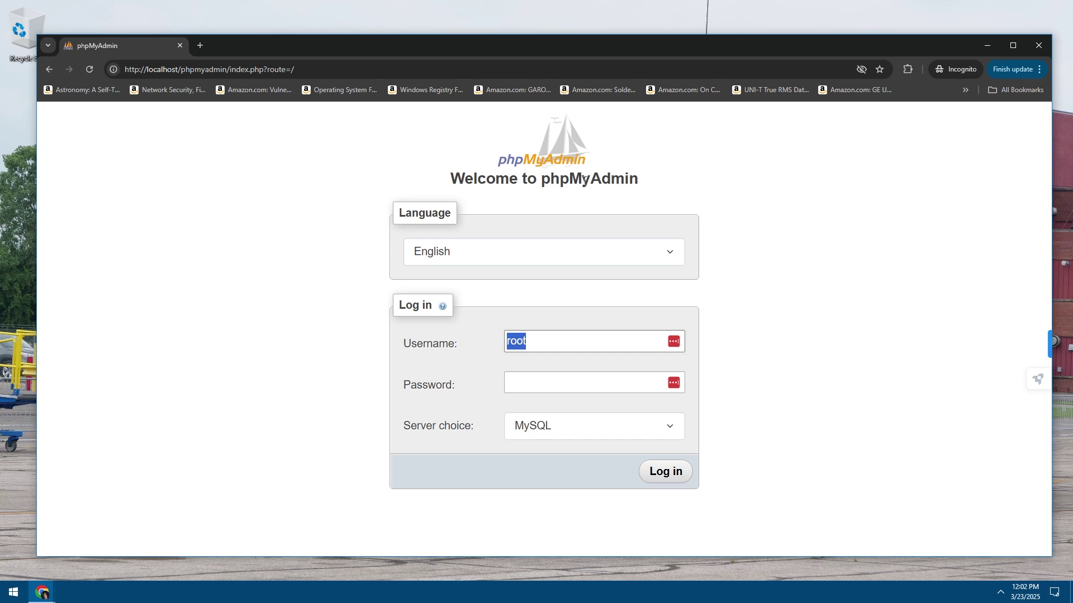
pyautogui.moveTo(583, 179); pyautogui.dragTo(495, 179)
pyautogui.click(495, 178)
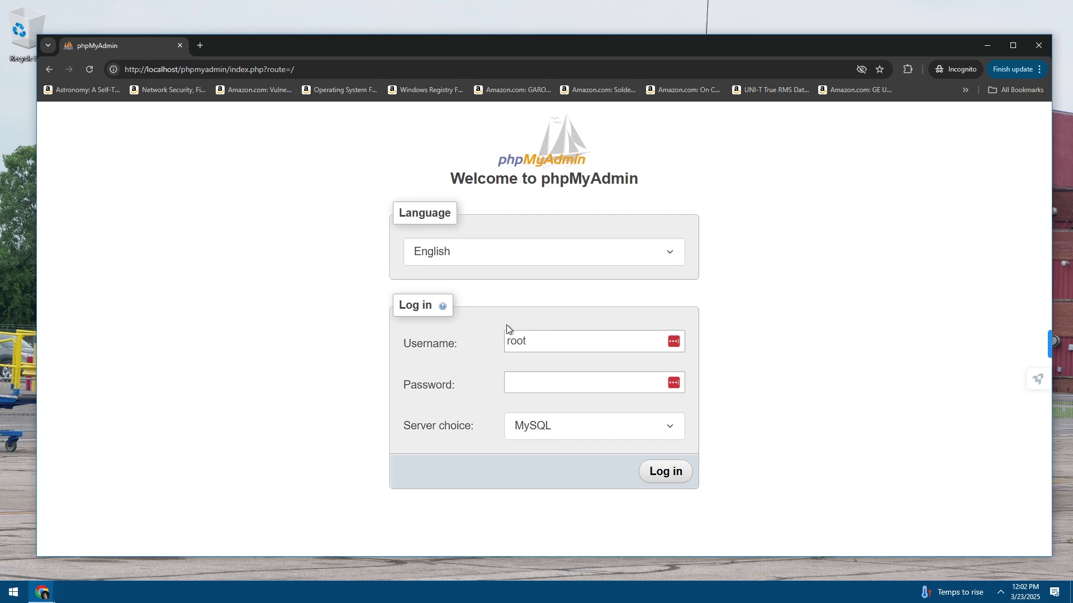
# Load localhost and review the MySQL and MariaDB version details on the homepage
pyautogui.click(246, 76)
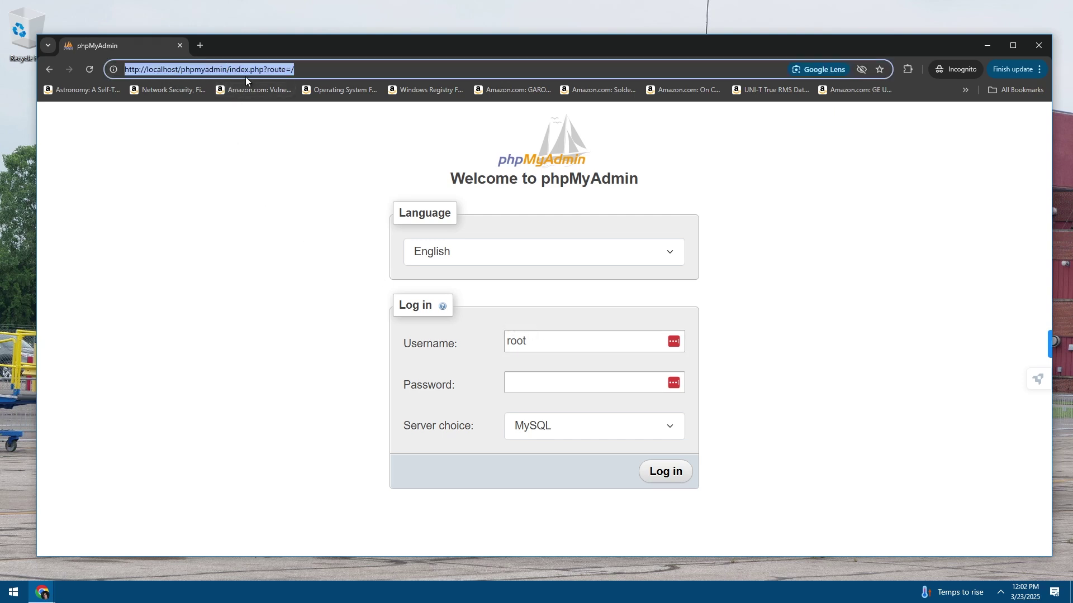
pyautogui.write('localhost')
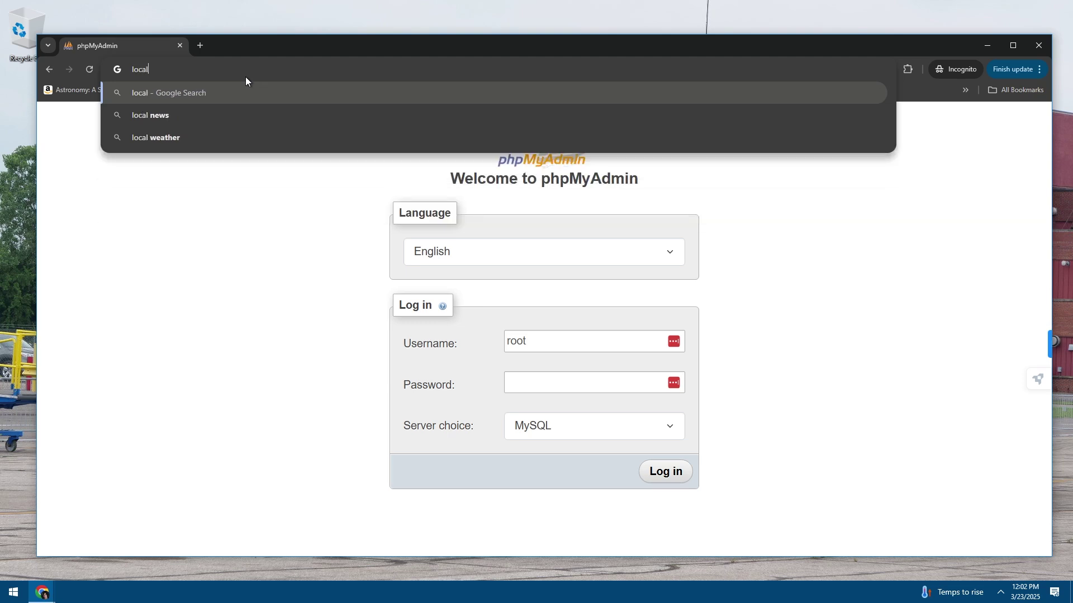
pyautogui.press('Return')
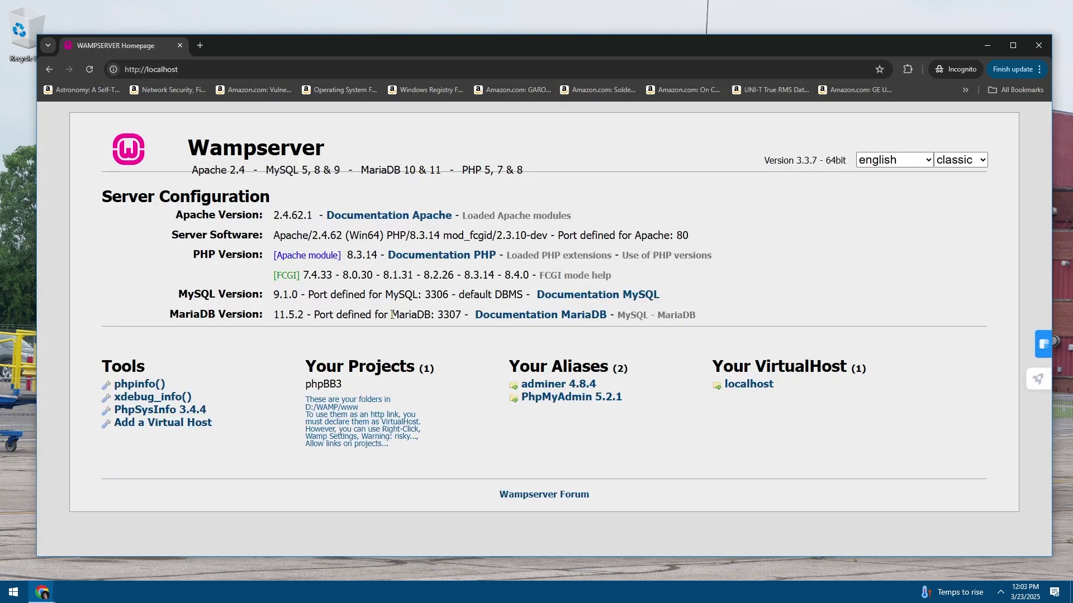
pyautogui.moveTo(391, 313); pyautogui.dragTo(343, 275)
pyautogui.click(385, 307)
pyautogui.moveTo(392, 313); pyautogui.dragTo(343, 274)
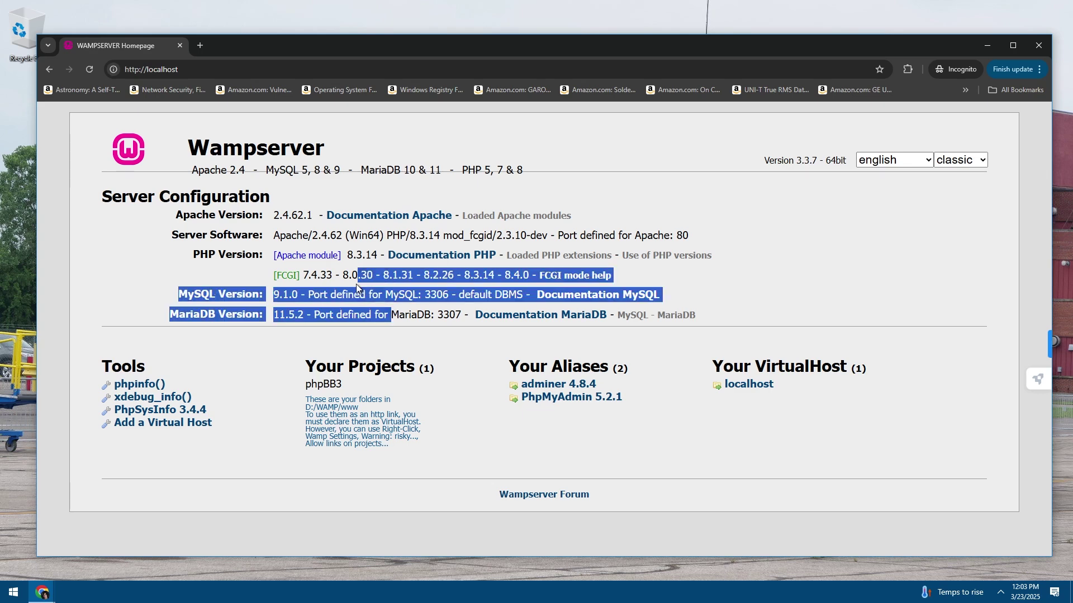
pyautogui.click(386, 310)
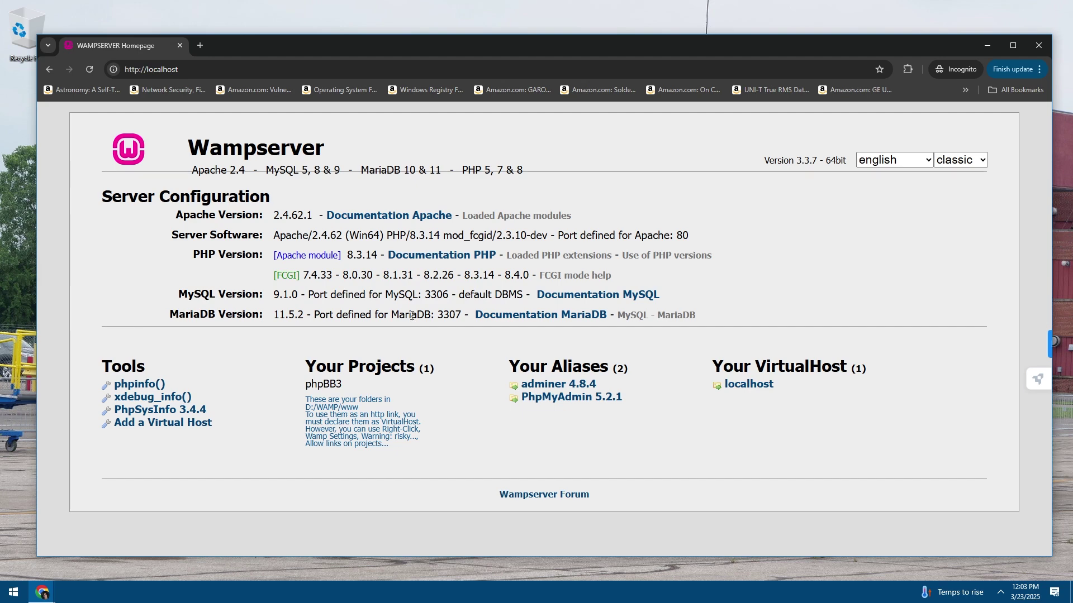
pyautogui.doubleClick(317, 384)
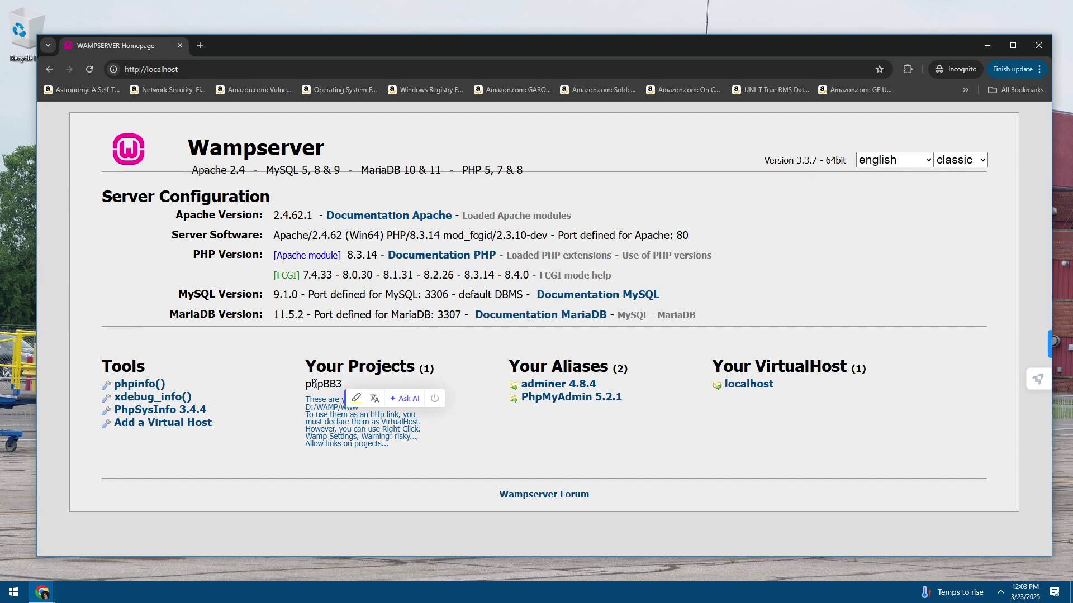
pyautogui.click(317, 385)
# Go to localhost/phpbb3 to bring up the phpBB installer
pyautogui.click(268, 69)
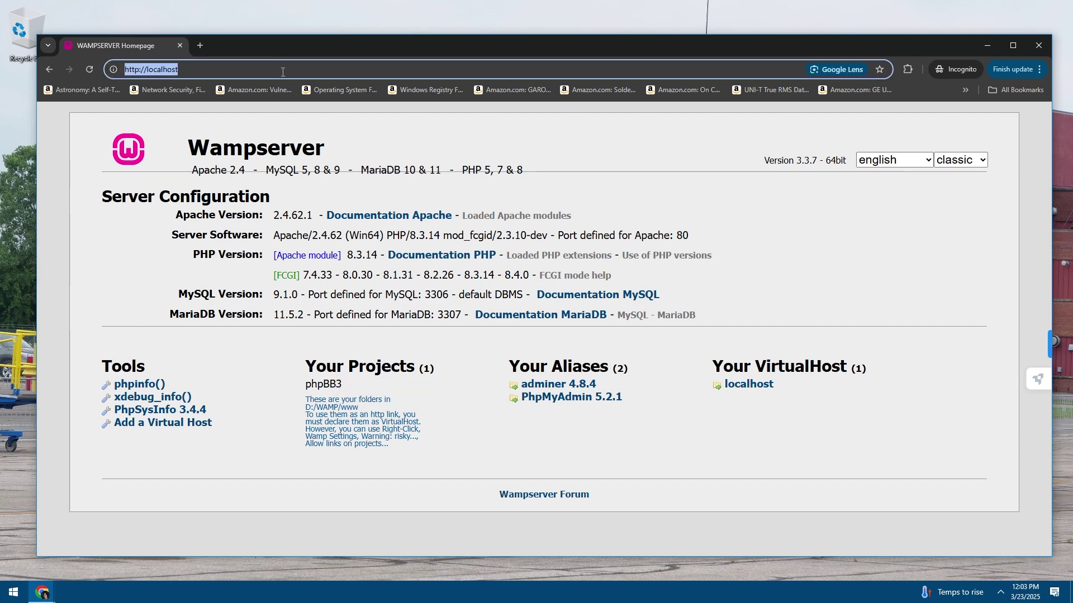
pyautogui.click(268, 69)
pyautogui.write('/phpbb3')
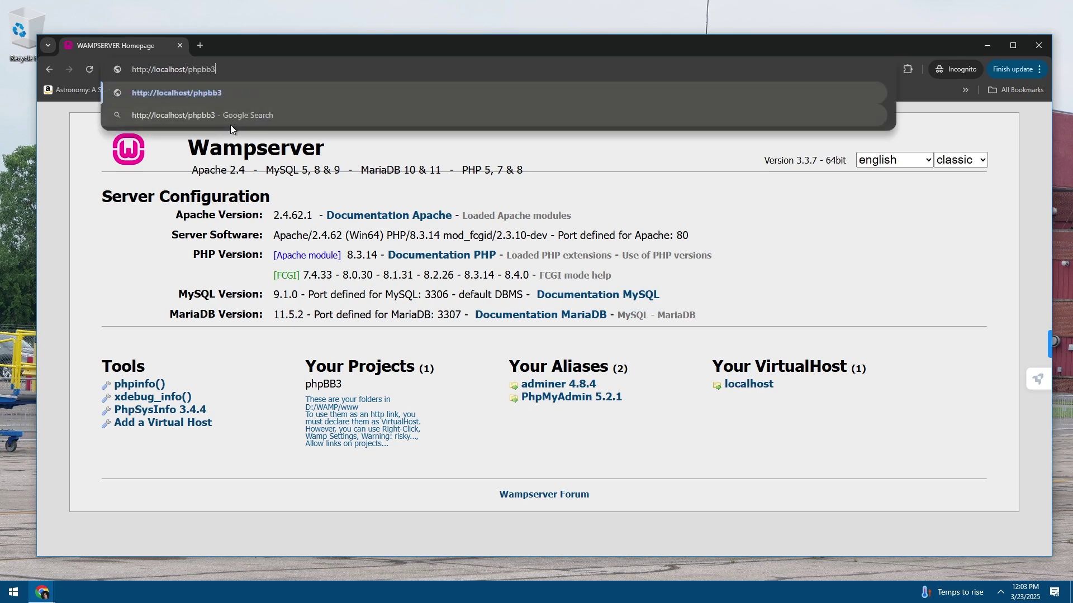
pyautogui.press('Return')
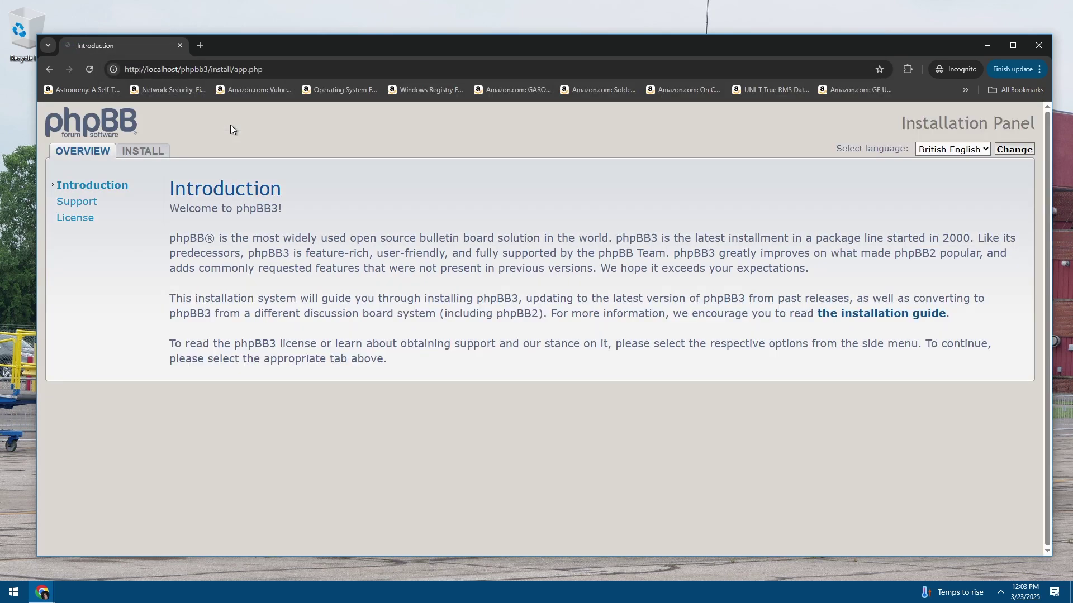
# Start the install and submit the administrator username, contact email, password and confirmation
pyautogui.click(142, 151)
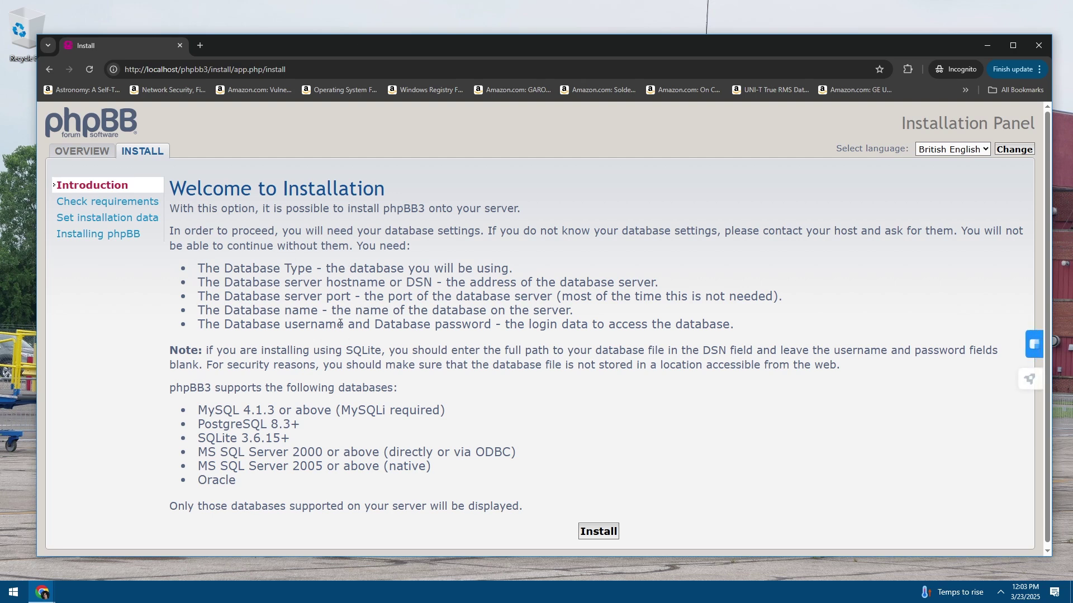
pyautogui.click(597, 531)
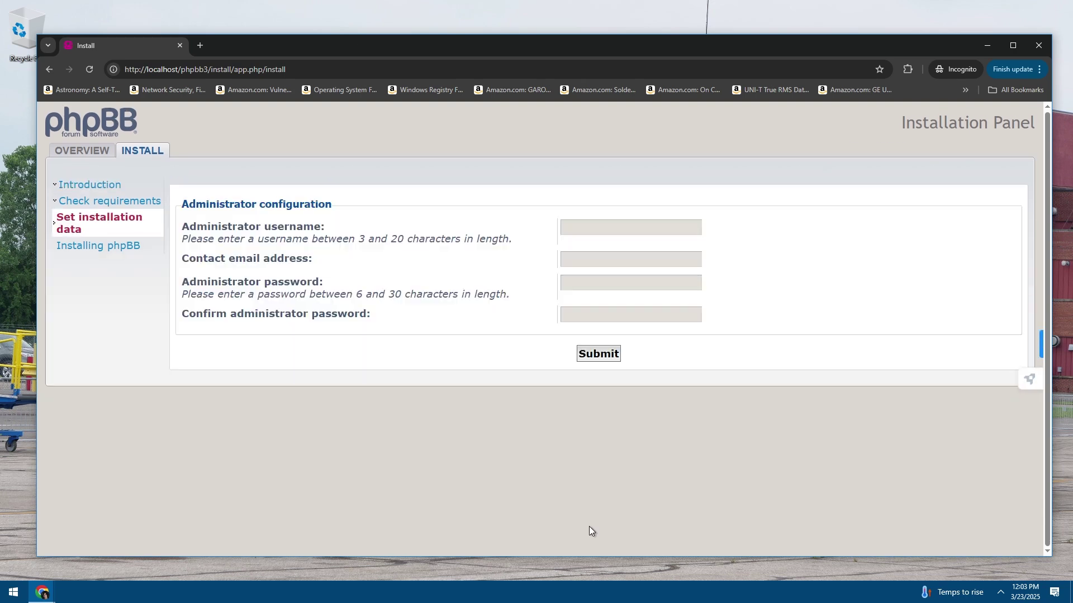
pyautogui.click(593, 228)
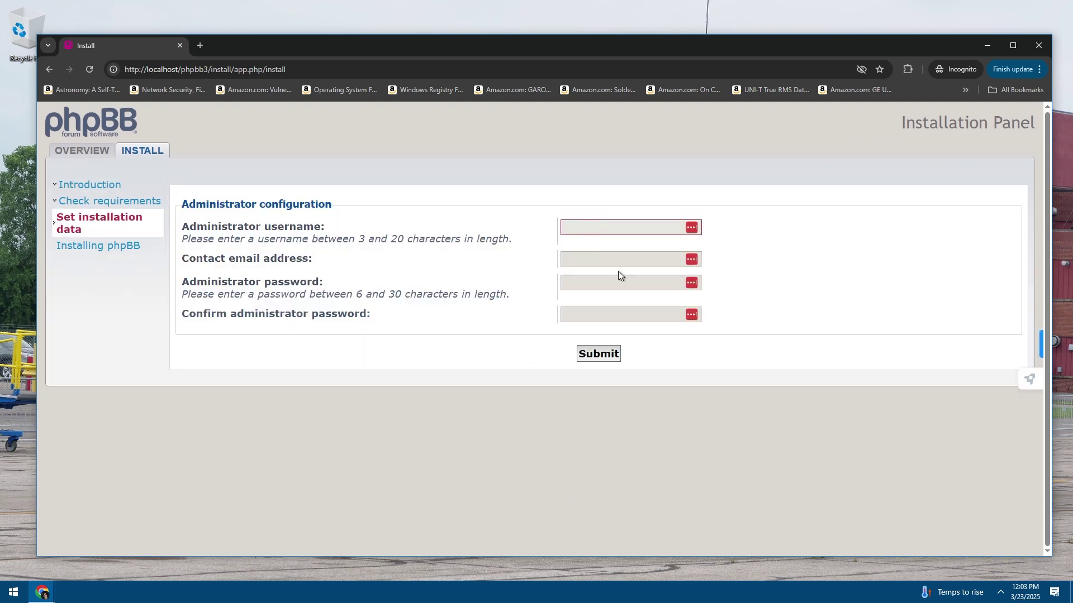
pyautogui.write('Iceman')
pyautogui.press('Tab')
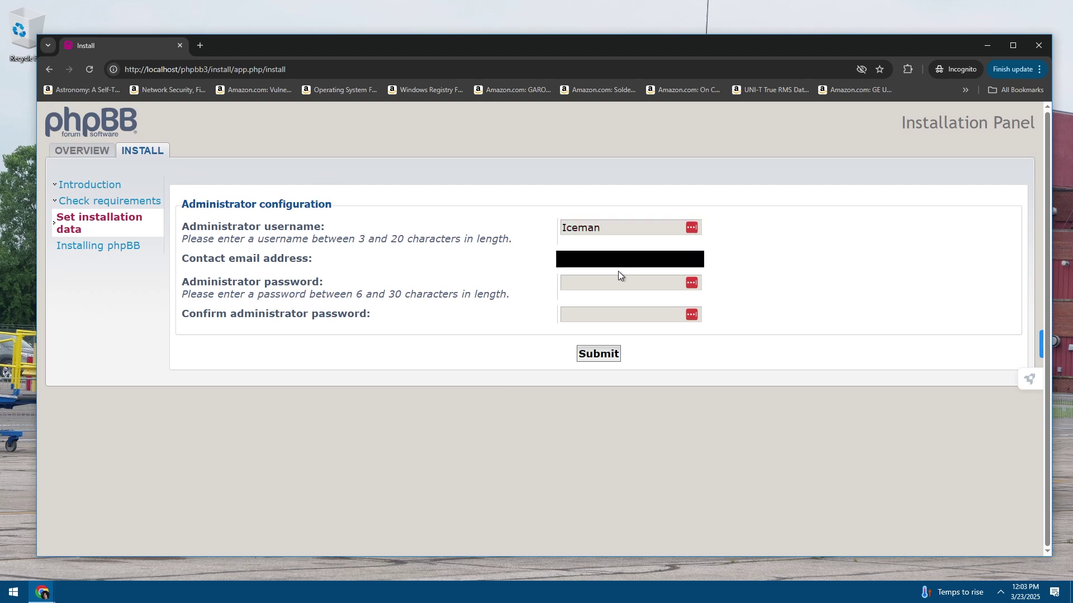
pyautogui.press('Tab')
pyautogui.write('••••••')
pyautogui.press('Tab')
pyautogui.write('••••••••••••••')
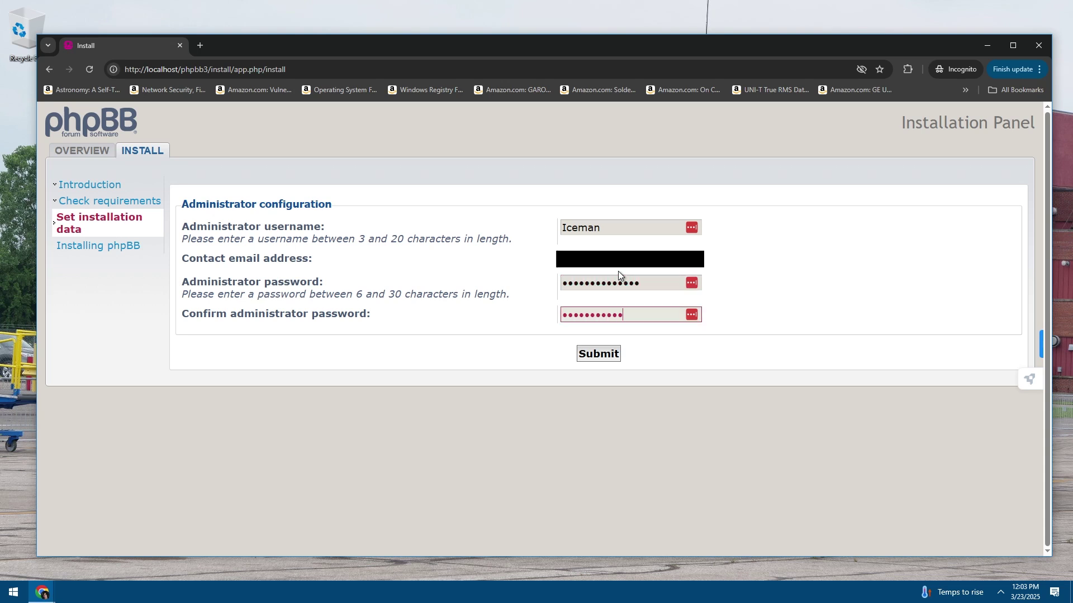
pyautogui.click(613, 355)
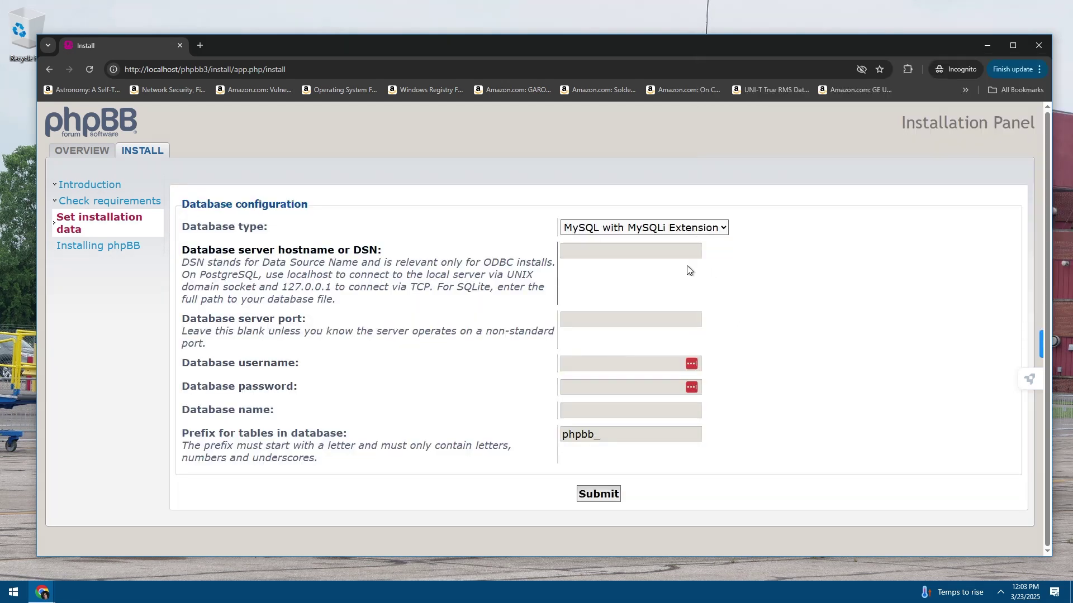
# Enter root as database username and PHPBB as database name, then submit the database settings
pyautogui.moveTo(327, 262); pyautogui.dragTo(373, 332)
pyautogui.click(259, 348)
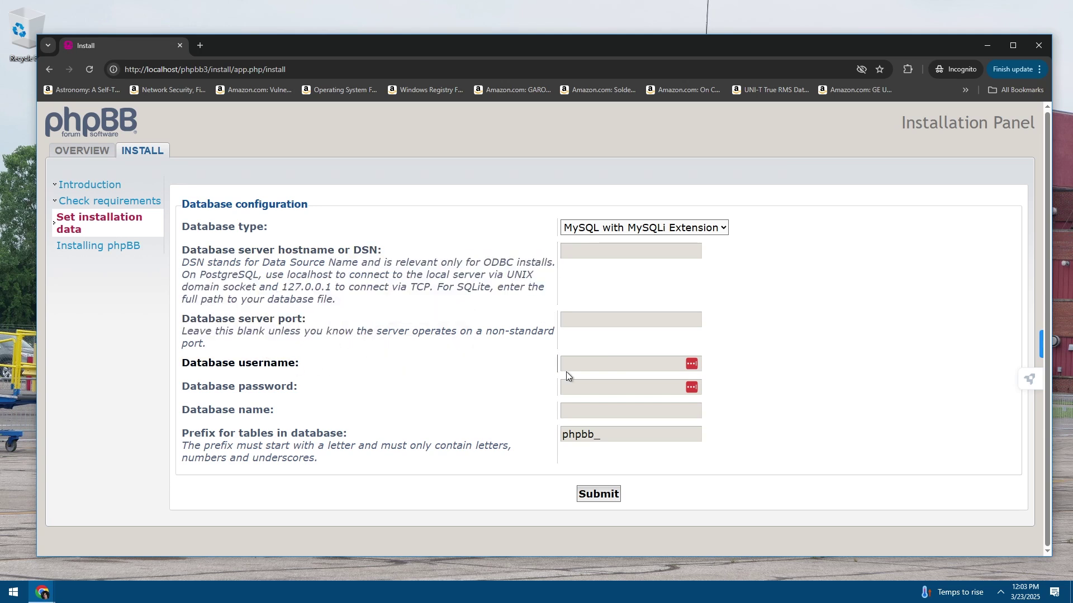
pyautogui.click(588, 364)
pyautogui.write('root')
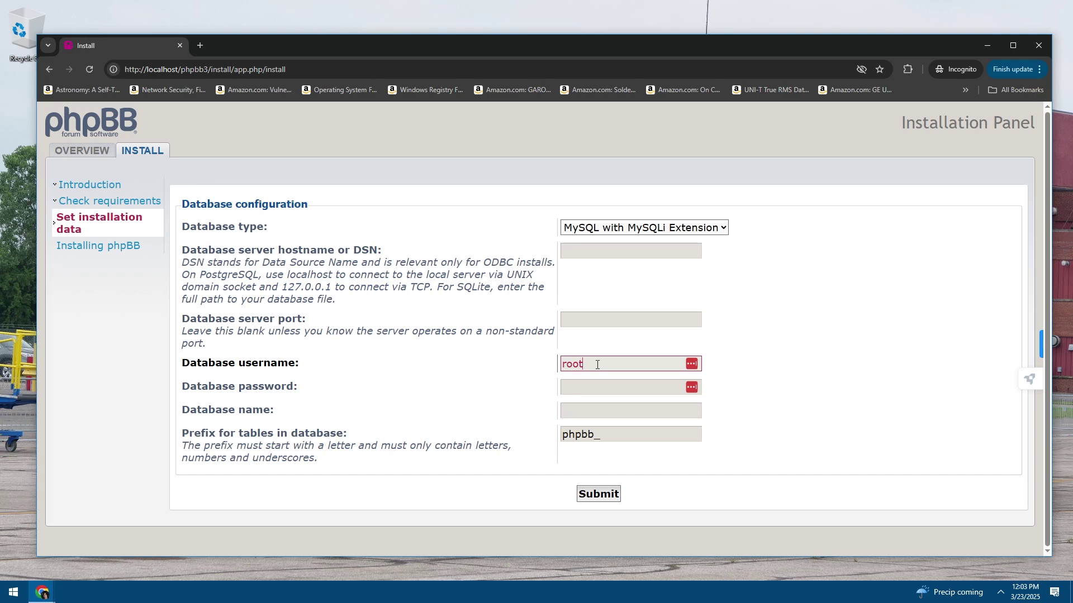
pyautogui.moveTo(585, 366); pyautogui.dragTo(550, 369)
pyautogui.click(588, 383)
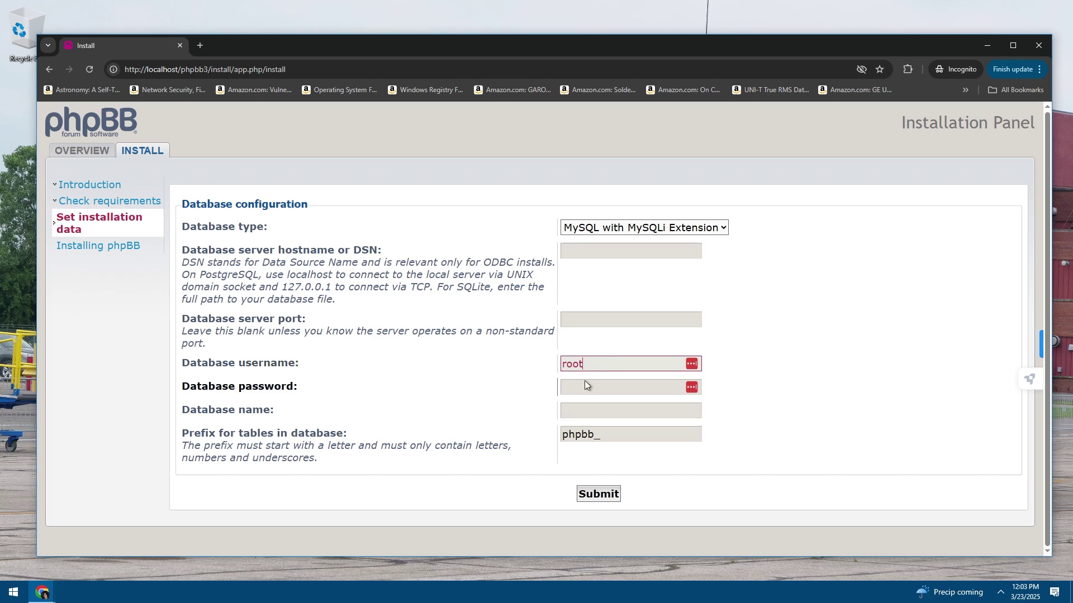
pyautogui.click(614, 357)
pyautogui.click(583, 415)
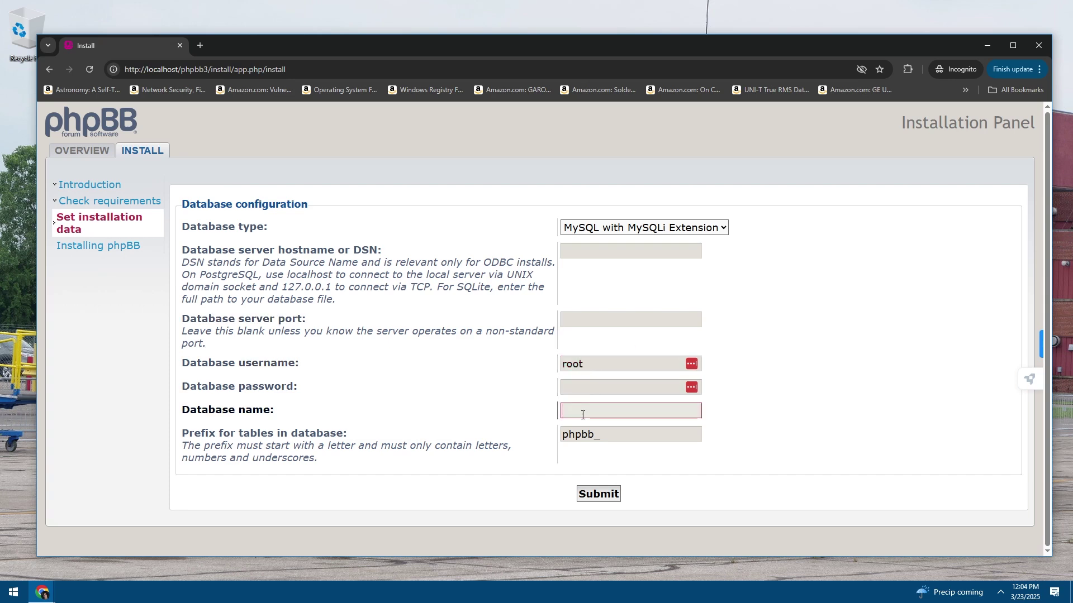
pyautogui.write('PHPBB')
pyautogui.click(537, 447)
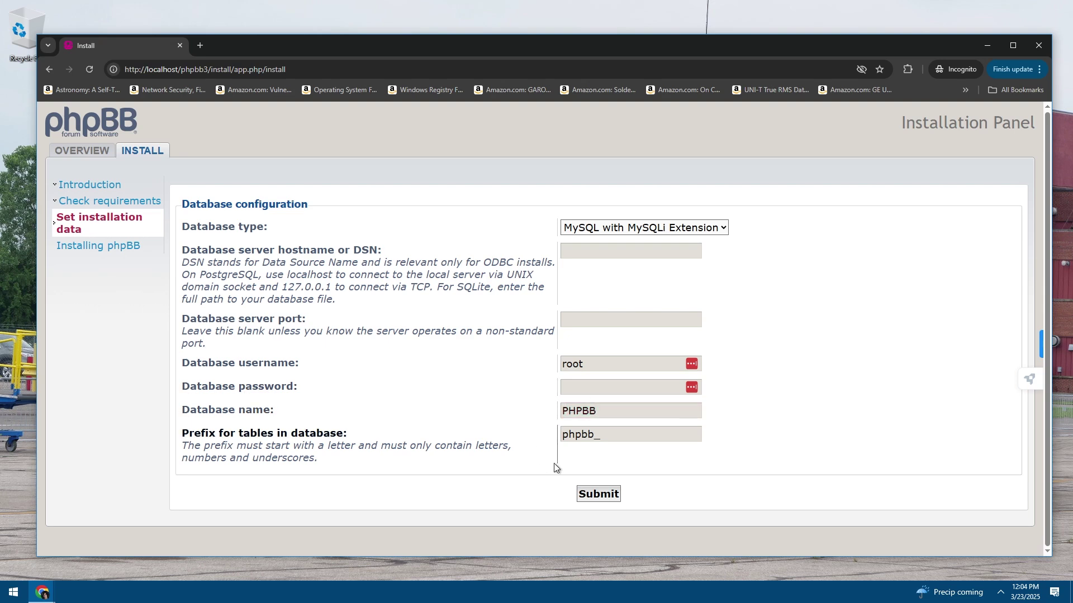
pyautogui.click(588, 494)
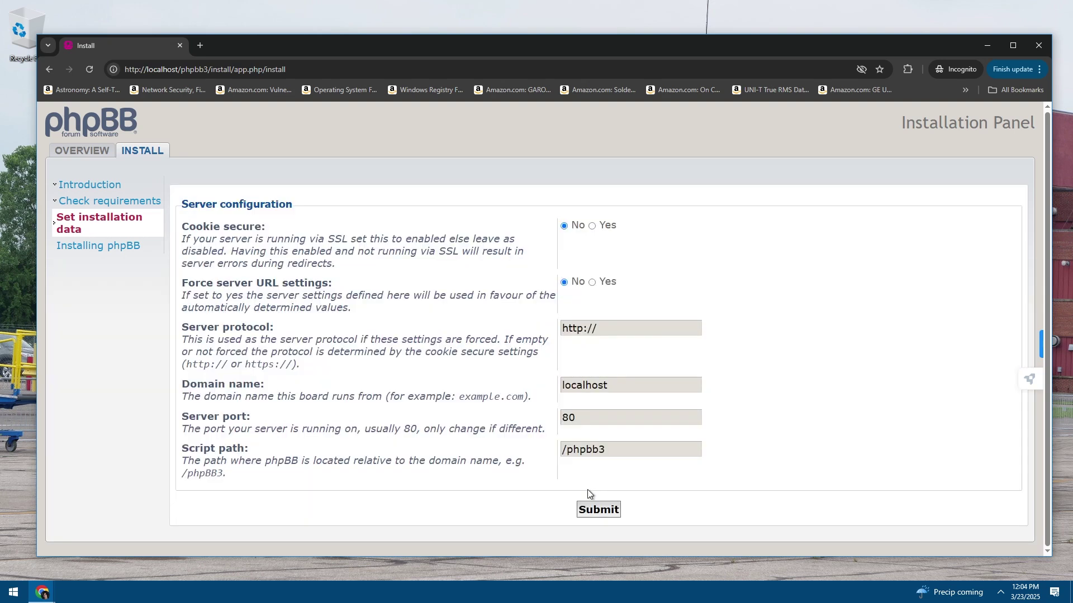
pyautogui.tripleClick(445, 322)
pyautogui.click(436, 208)
pyautogui.moveTo(198, 240); pyautogui.dragTo(369, 240)
pyautogui.click(270, 240)
pyautogui.moveTo(270, 240); pyautogui.dragTo(434, 239)
pyautogui.click(308, 238)
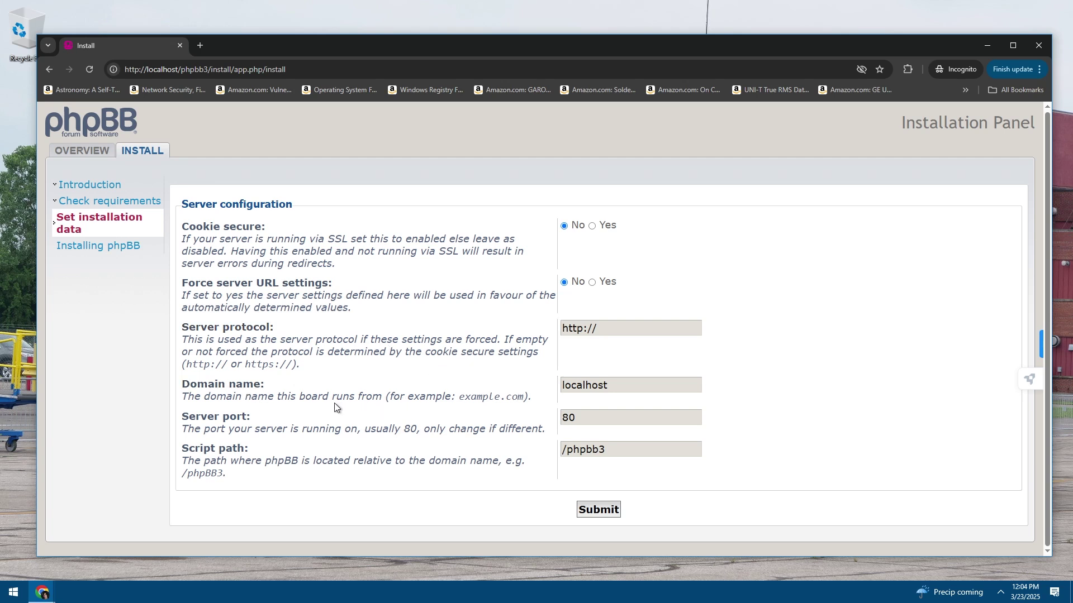
# Read the domain name and server port explanations, noting the port is usually 80
pyautogui.moveTo(273, 398); pyautogui.dragTo(412, 398)
pyautogui.click(514, 389)
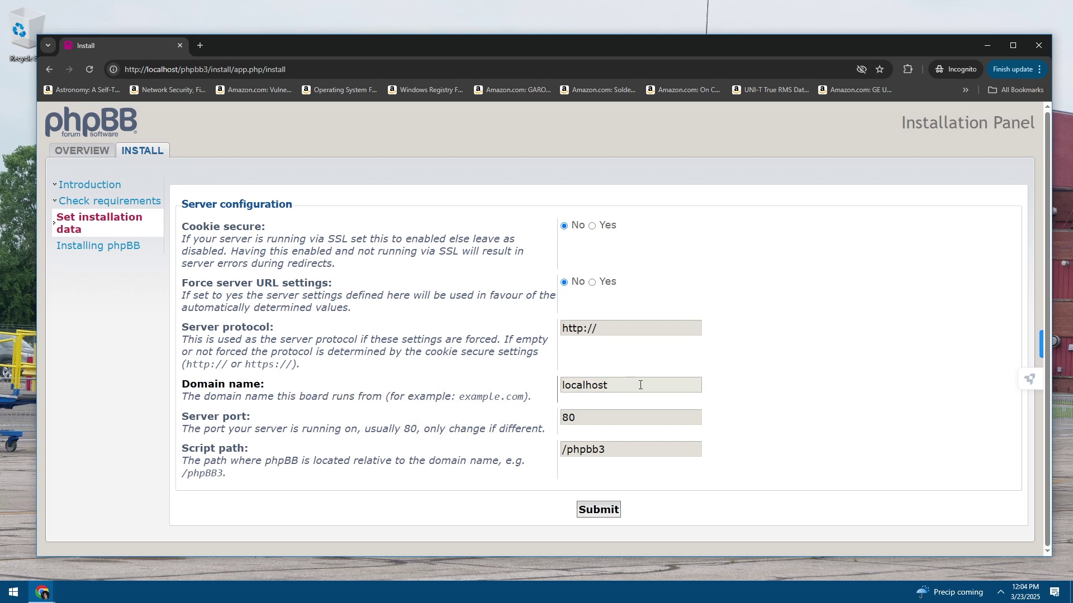
pyautogui.moveTo(216, 431); pyautogui.dragTo(419, 430)
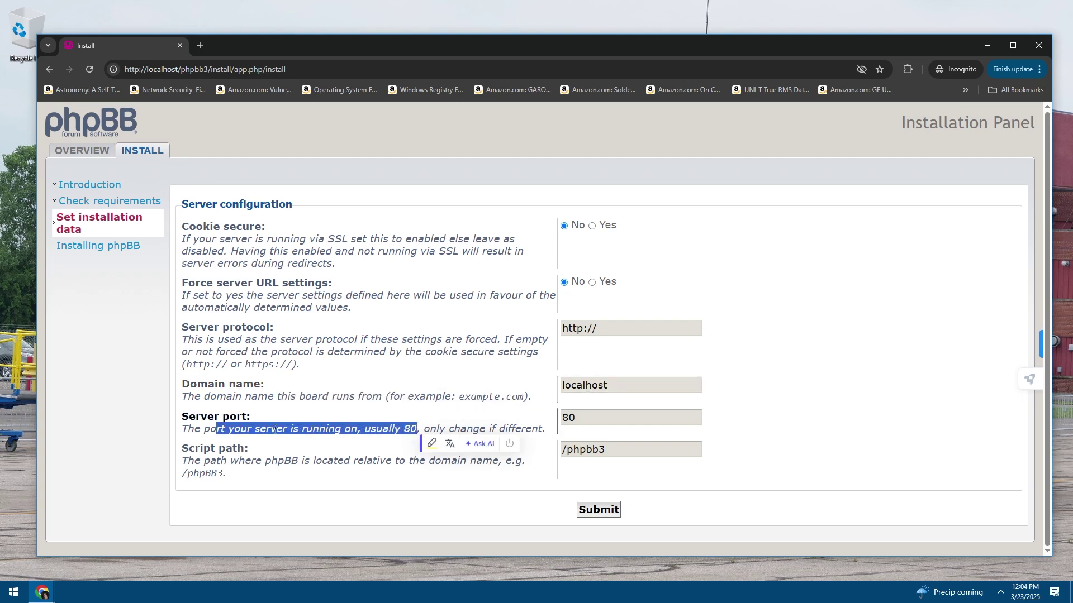
pyautogui.click(419, 430)
pyautogui.moveTo(266, 429); pyautogui.dragTo(453, 429)
pyautogui.click(390, 426)
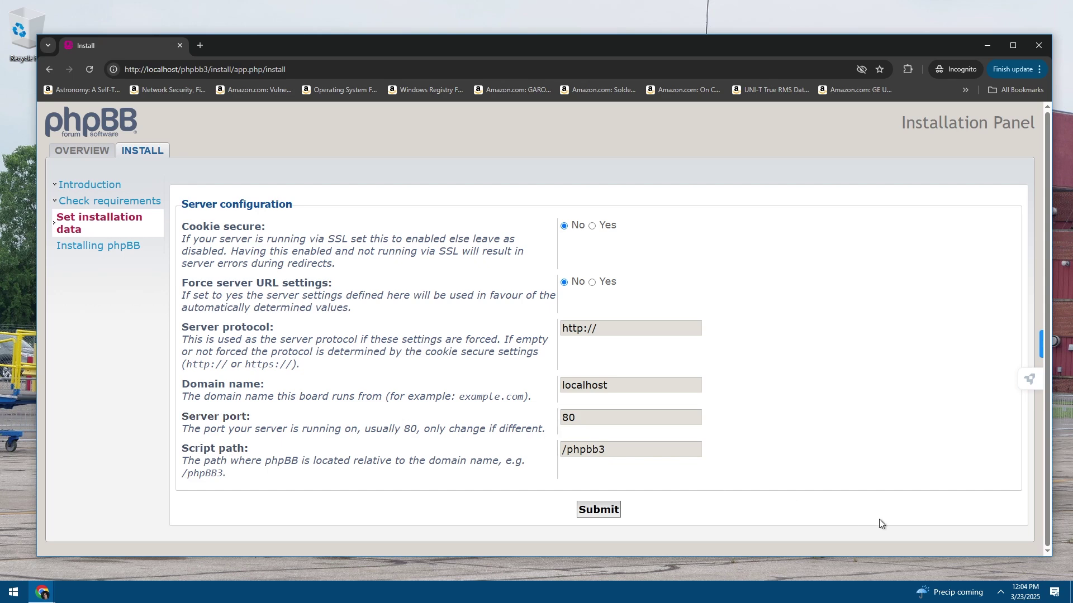
# Check the WampServer menu from the hidden system tray icons
pyautogui.click(1055, 594)
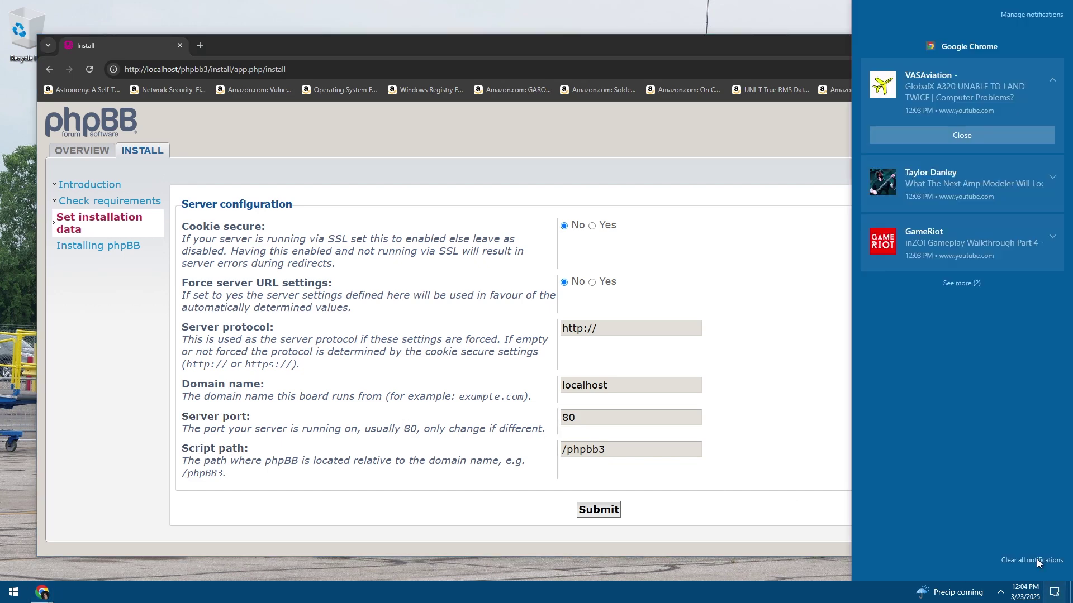
pyautogui.click(999, 592)
pyautogui.click(964, 526)
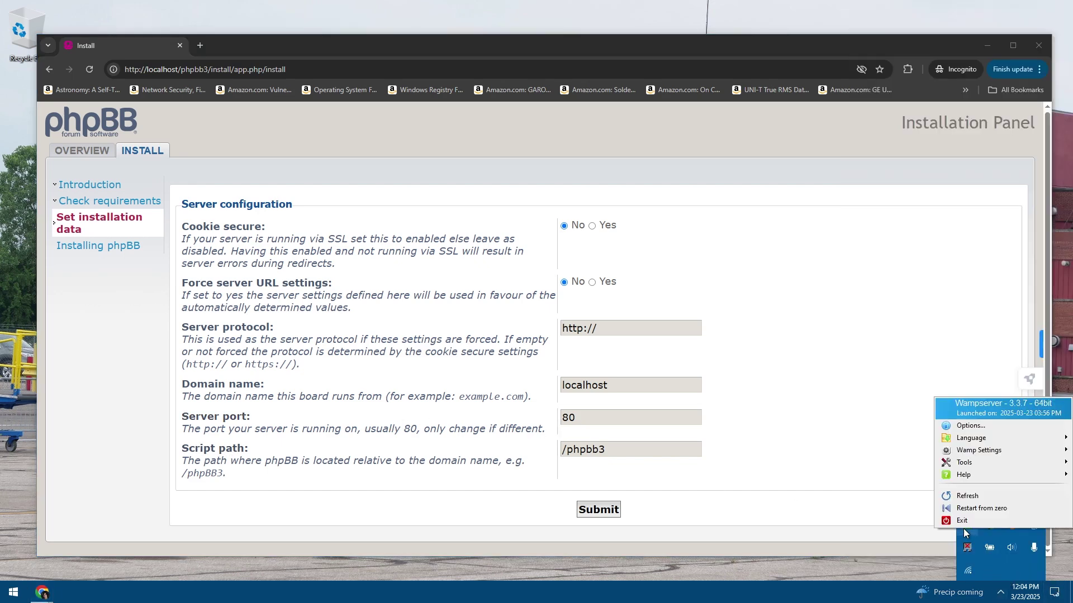
pyautogui.click(776, 453)
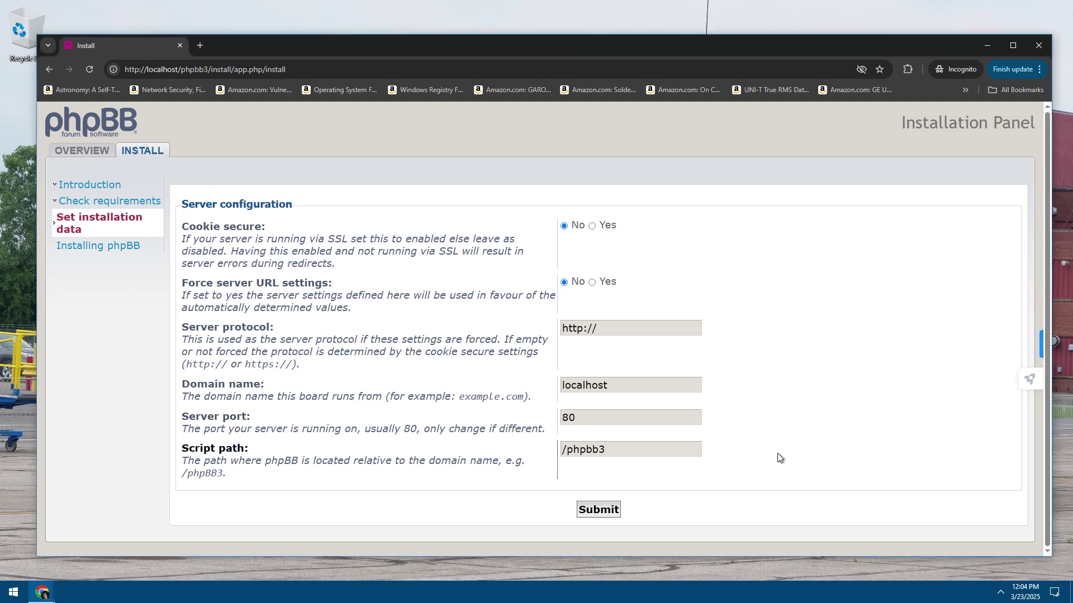
# Keep port 80 and script path /phpbb3, then submit the server settings
pyautogui.doubleClick(568, 418)
pyautogui.click(562, 418)
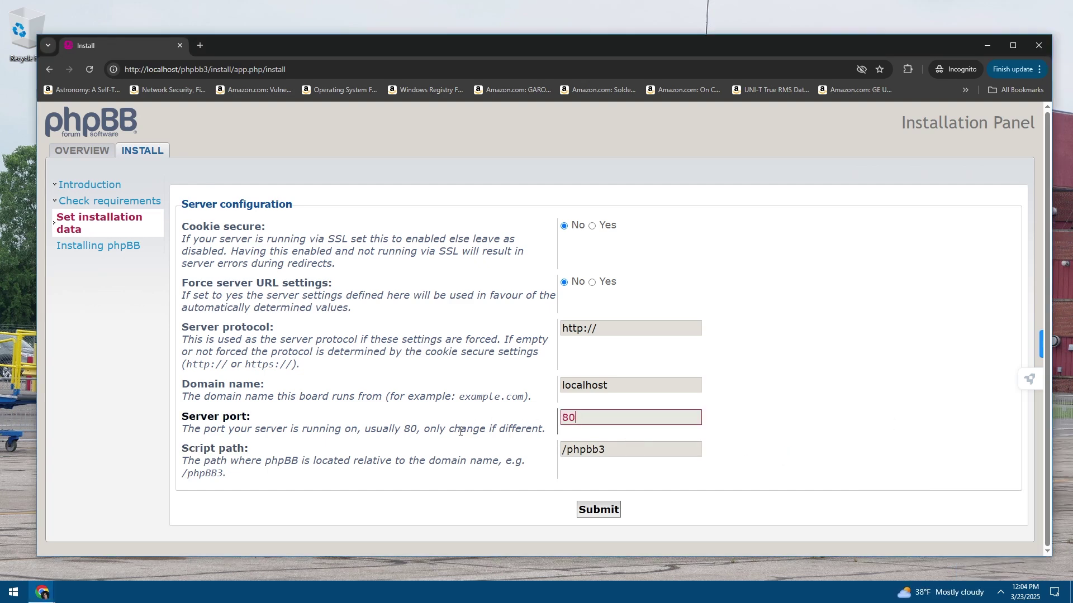
pyautogui.moveTo(239, 464); pyautogui.dragTo(463, 459)
pyautogui.click(466, 460)
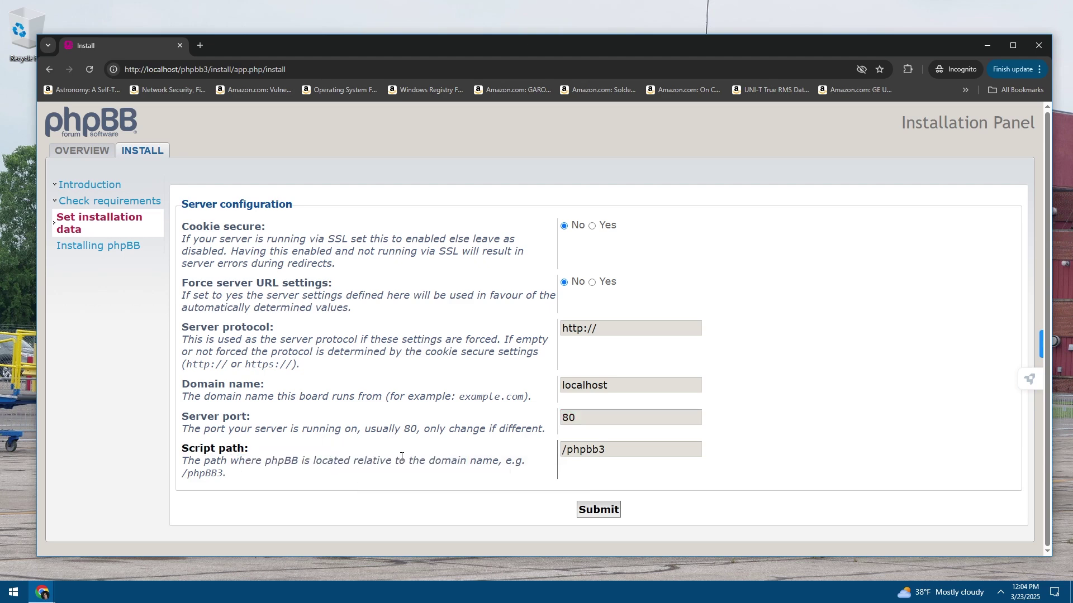
pyautogui.press('Tab')
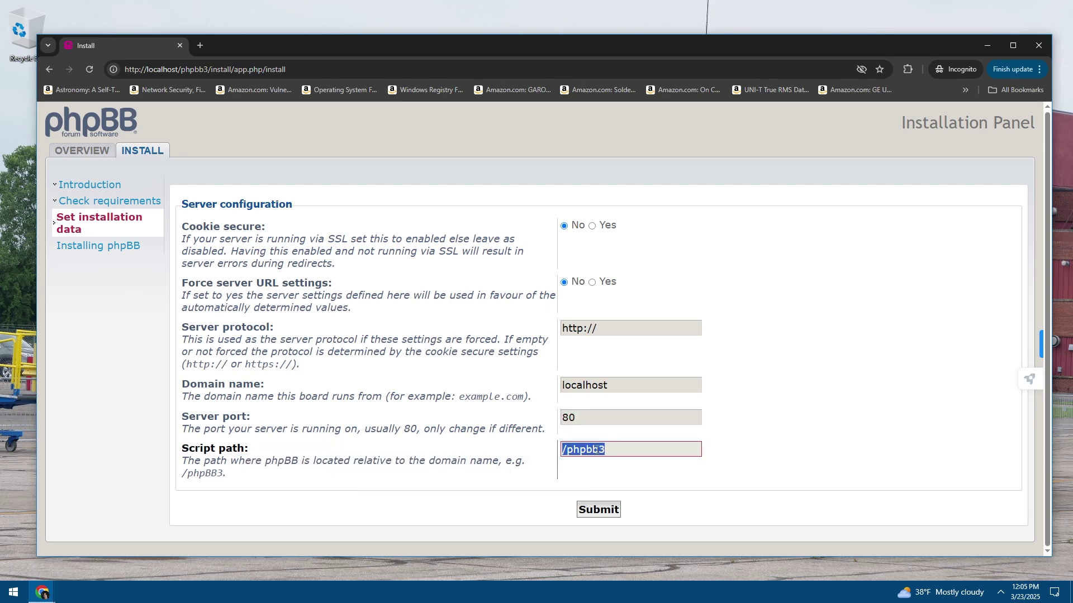
pyautogui.click(597, 509)
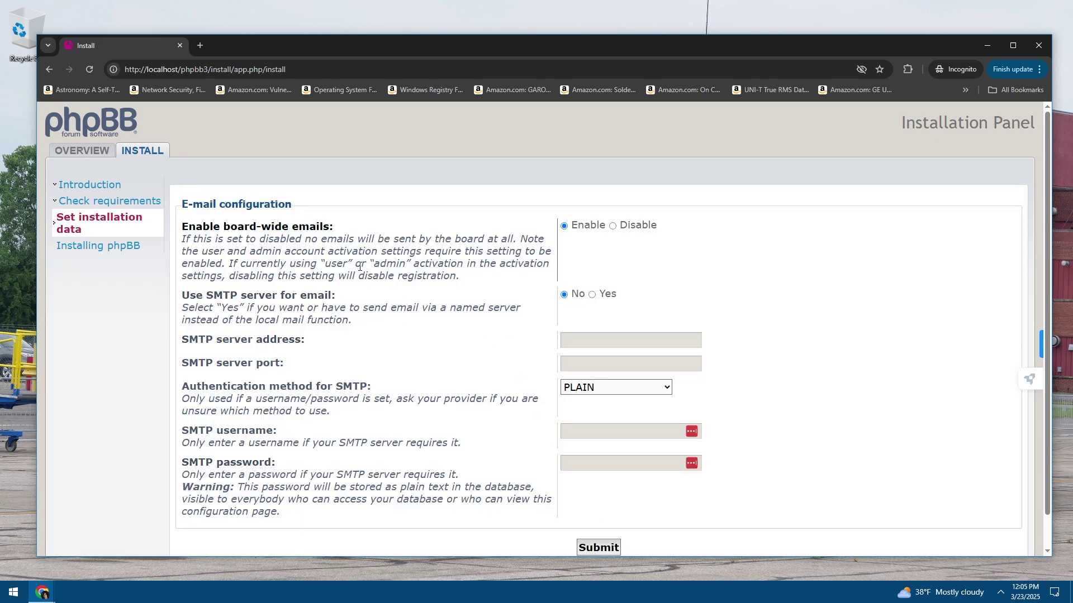
# Read the board-wide e-mail and activation notes, leaving board-wide e-mails enabled
pyautogui.moveTo(384, 269); pyautogui.dragTo(279, 239)
pyautogui.click(335, 264)
pyautogui.moveTo(353, 263); pyautogui.dragTo(251, 239)
pyautogui.click(341, 266)
pyautogui.moveTo(358, 263); pyautogui.dragTo(250, 239)
pyautogui.click(341, 267)
pyautogui.scroll(-1, 531, 227)
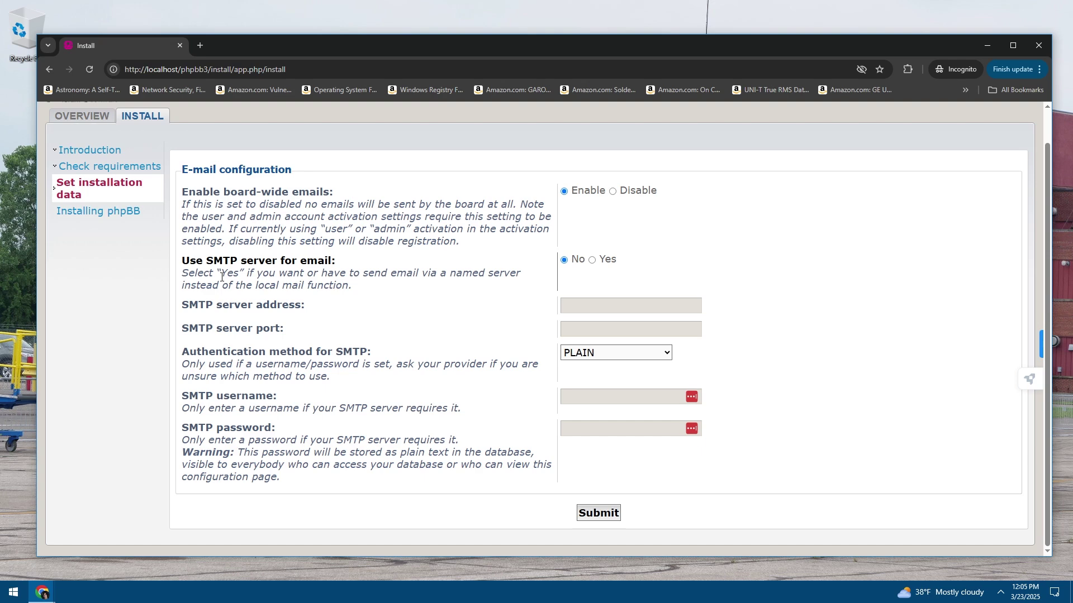
# Review the SMTP server options, keeping PLAIN as the authentication method
pyautogui.moveTo(195, 277); pyautogui.dragTo(366, 288)
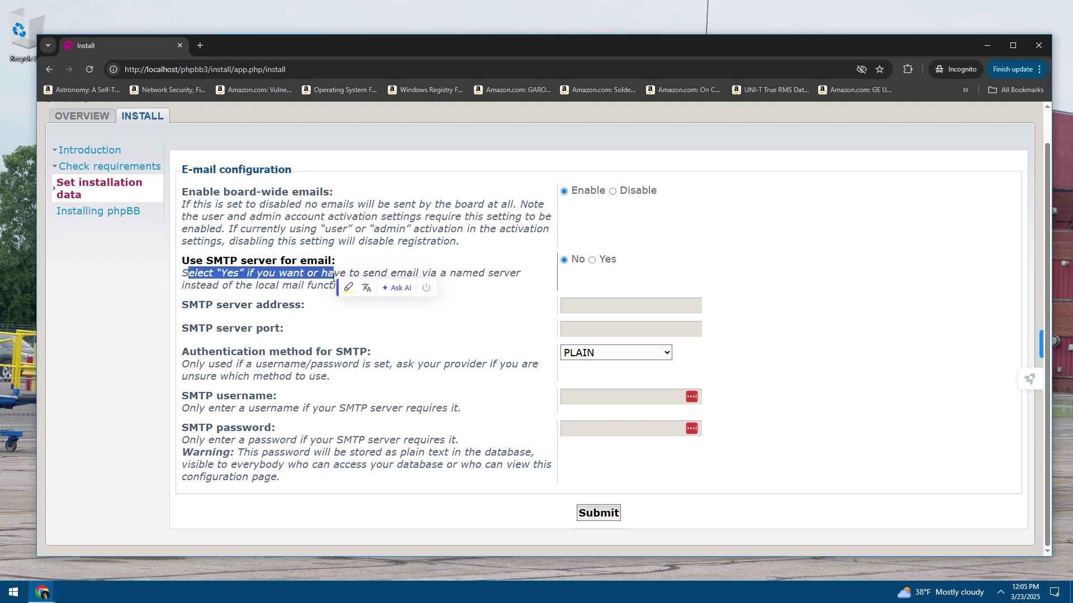
pyautogui.click(366, 288)
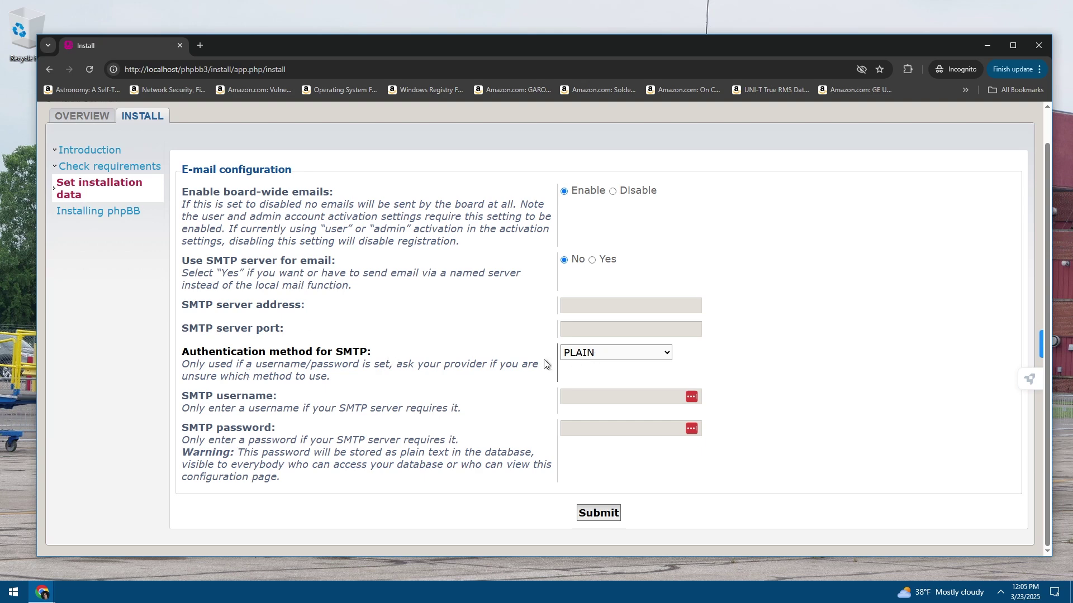
pyautogui.click(579, 356)
pyautogui.click(578, 359)
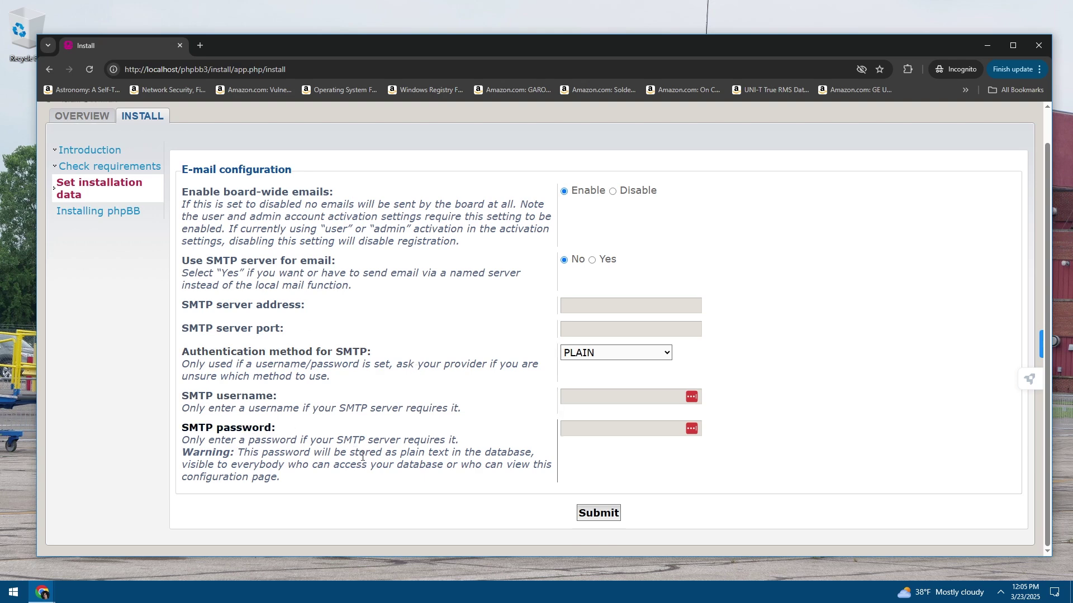
pyautogui.moveTo(354, 450); pyautogui.dragTo(312, 385)
pyautogui.click(352, 442)
# Read the plain-text SMTP password warnings and submit the e-mail settings
pyautogui.moveTo(241, 454); pyautogui.dragTo(484, 454)
pyautogui.click(490, 454)
pyautogui.moveTo(230, 465); pyautogui.dragTo(456, 464)
pyautogui.click(462, 464)
pyautogui.click(602, 514)
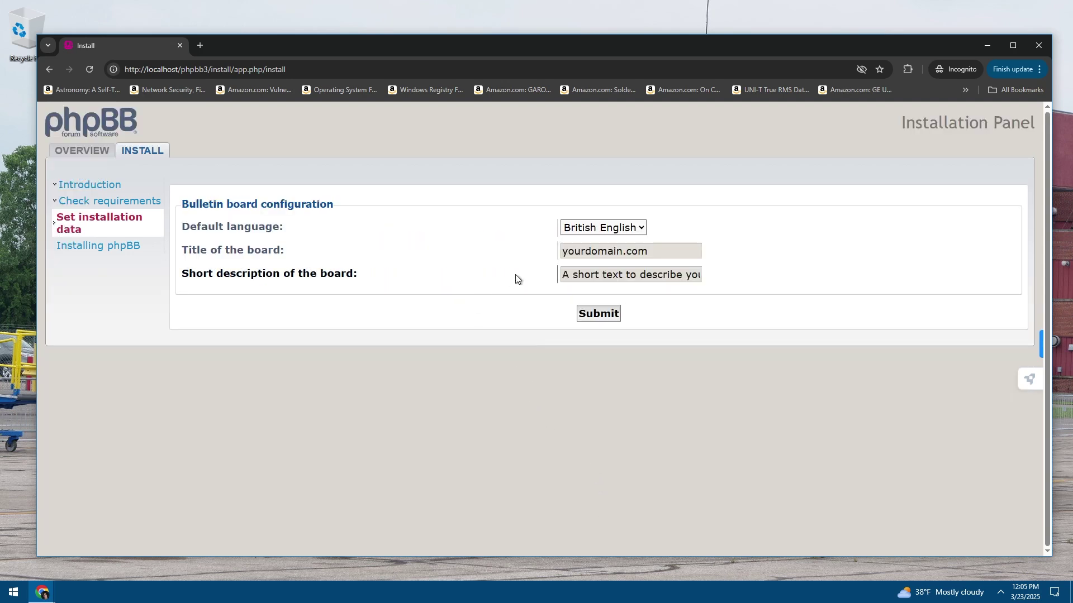
# Keep British English as the board language and set the title to 'Test Forum'
pyautogui.click(597, 229)
pyautogui.click(597, 229)
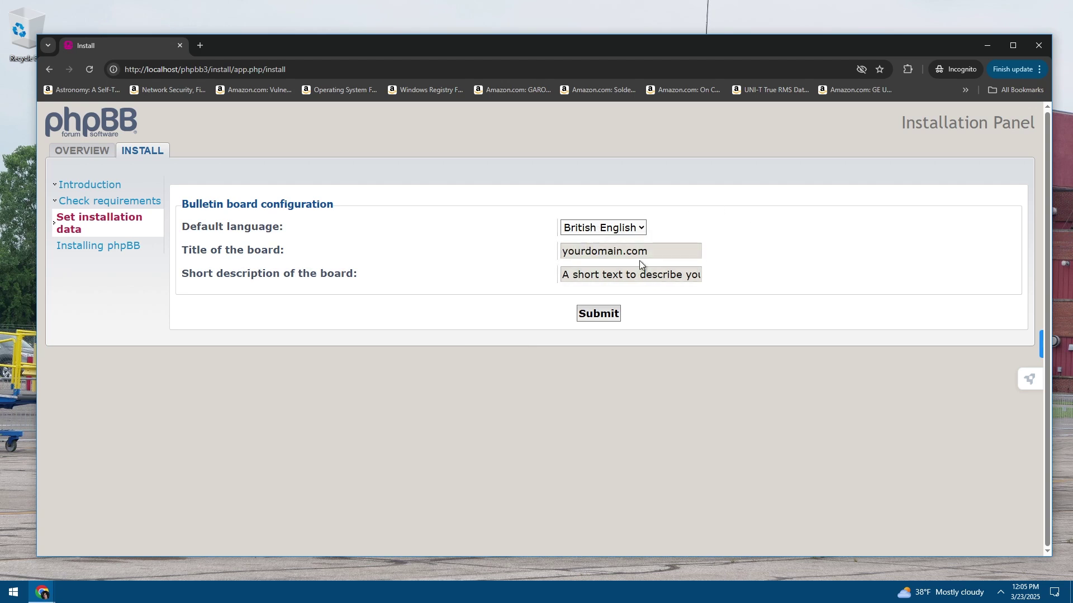
pyautogui.doubleClick(664, 254)
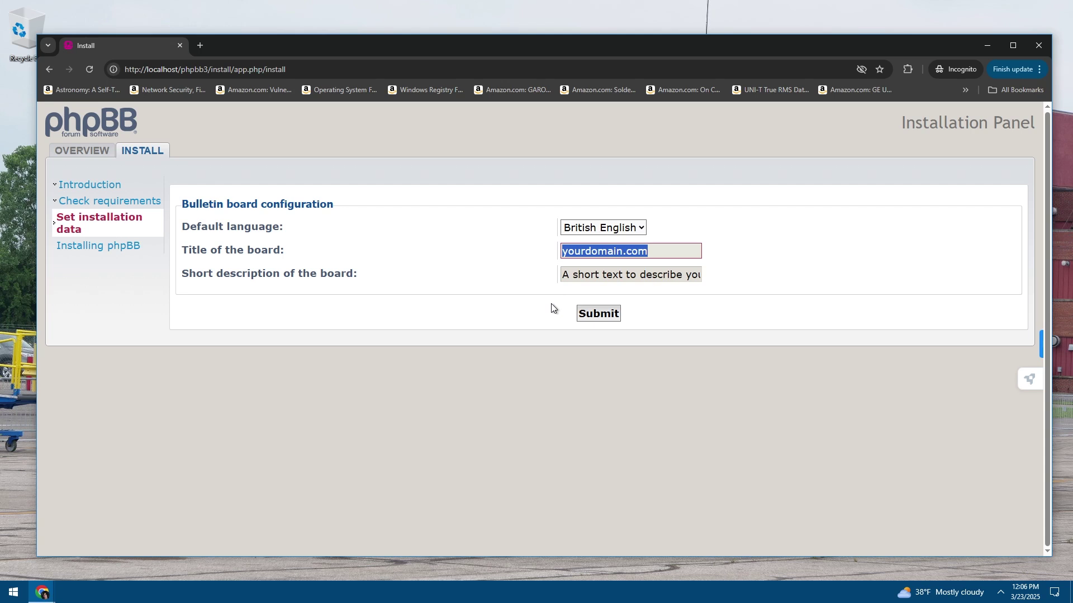
pyautogui.write('Test Forum')
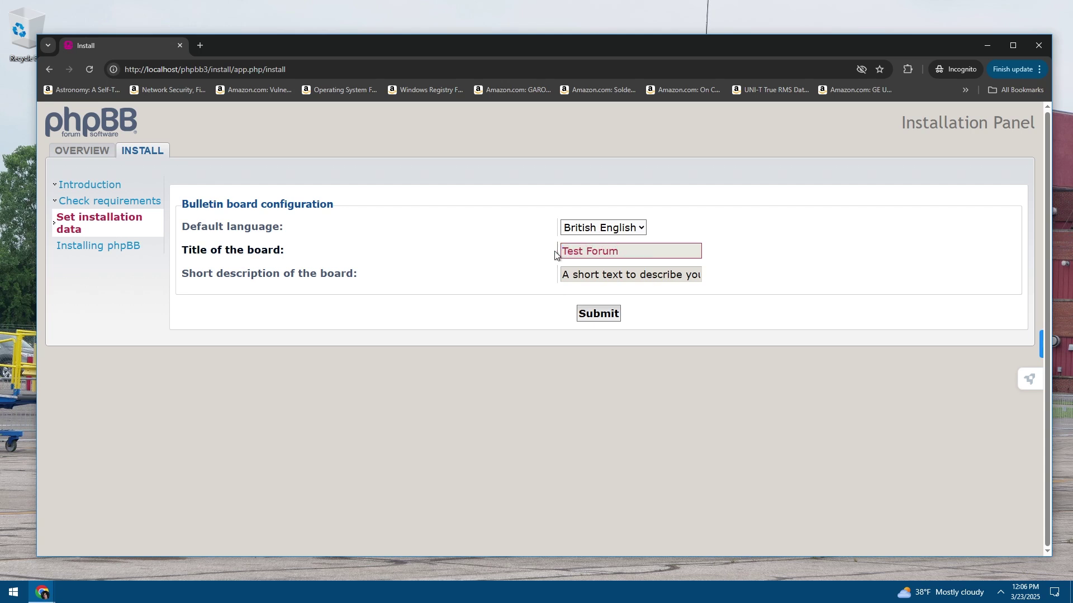
pyautogui.click(505, 278)
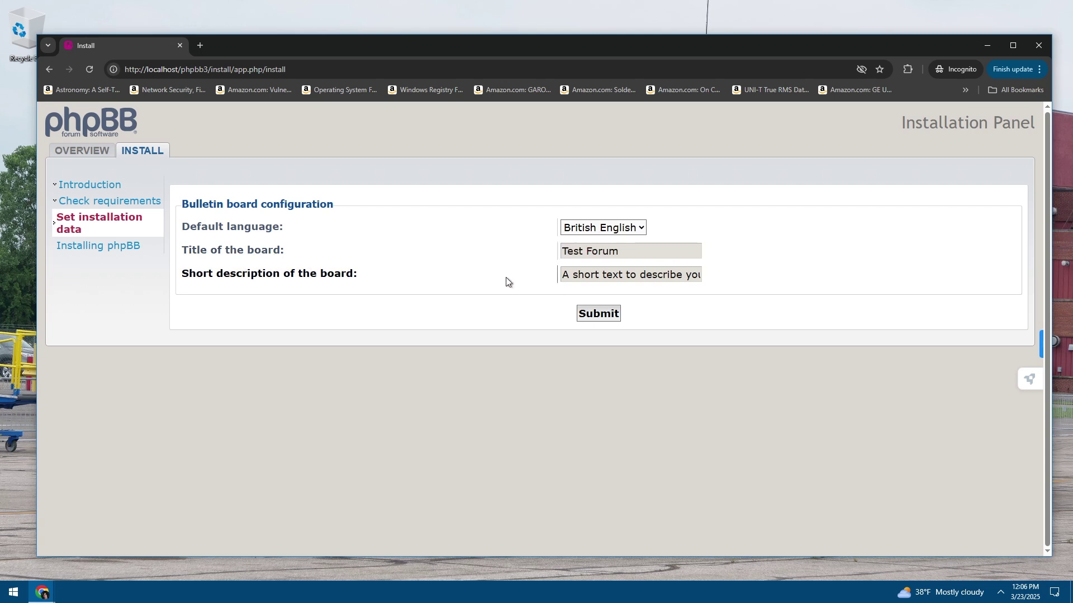
# Replace the short description with 'A Test Forum Installation'
pyautogui.click(563, 274)
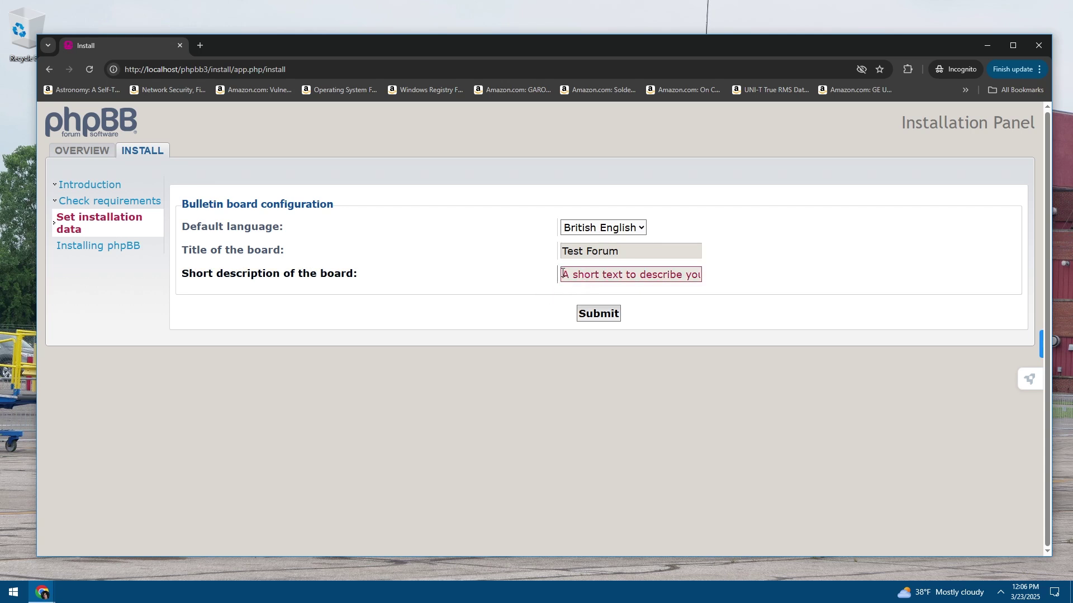
pyautogui.moveTo(563, 274); pyautogui.dragTo(733, 278)
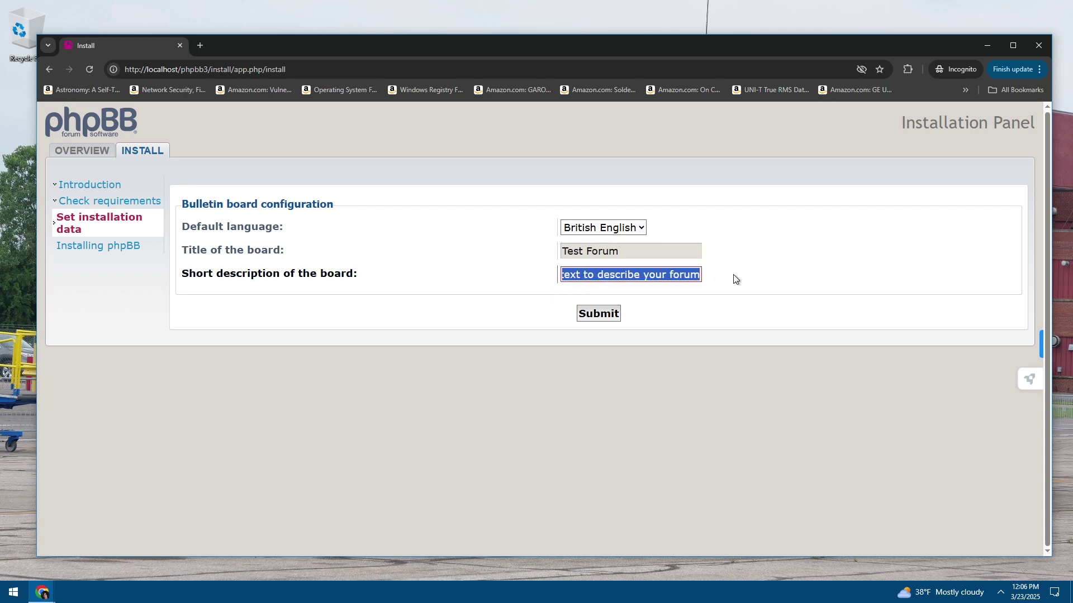
pyautogui.click(698, 275)
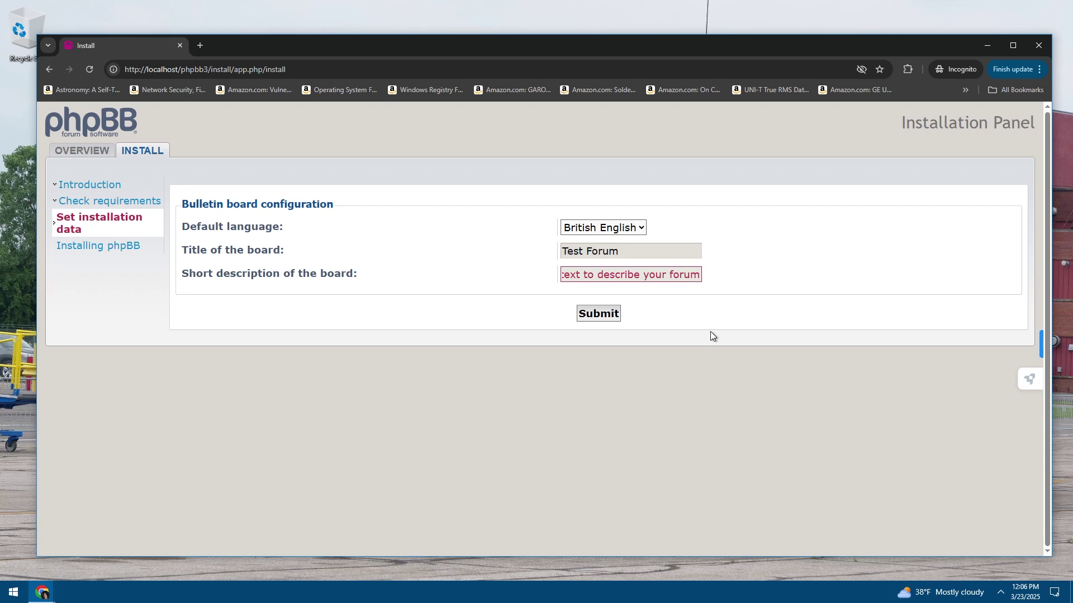
pyautogui.hotkey('ctrl', 'a')
pyautogui.write('A Test Fo')
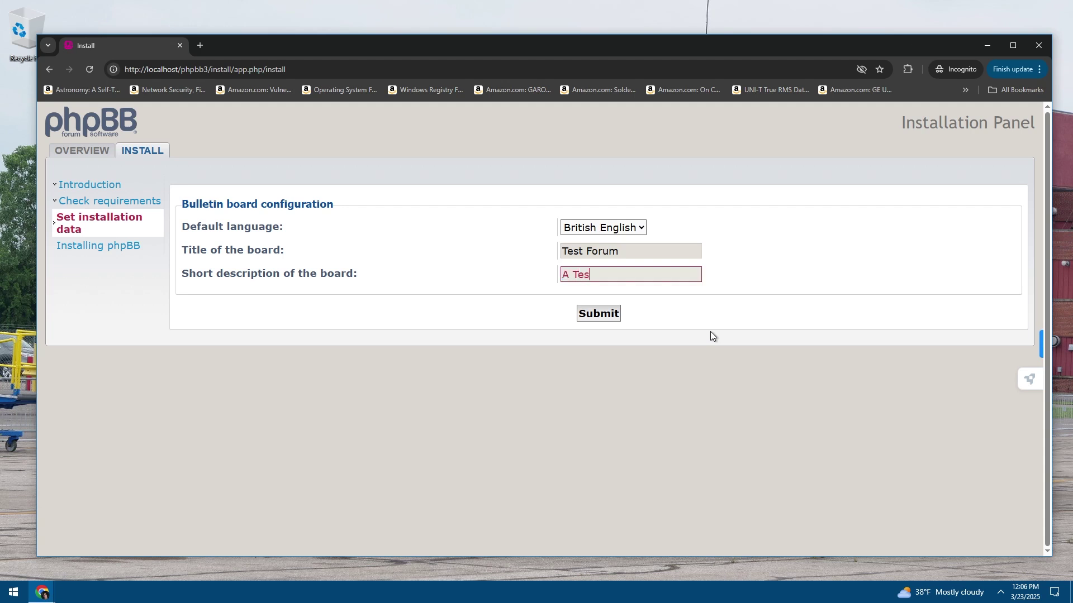
pyautogui.write('rums')
pyautogui.press('BackSpace')
pyautogui.press('BackSpace')
pyautogui.write('Installation')
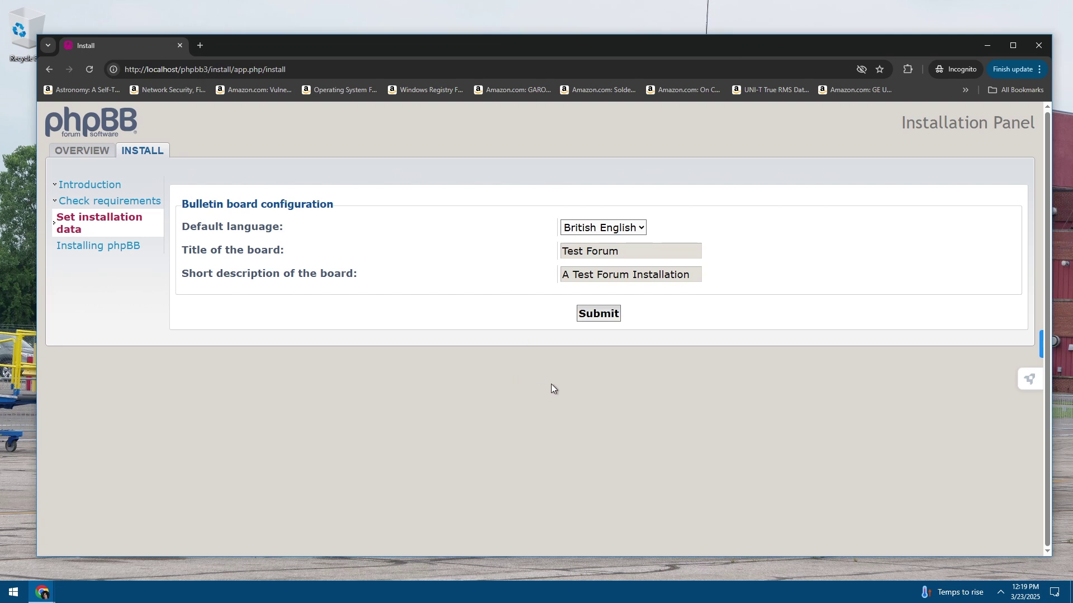
# Check the description and submit the board settings to start installing
pyautogui.click(578, 274)
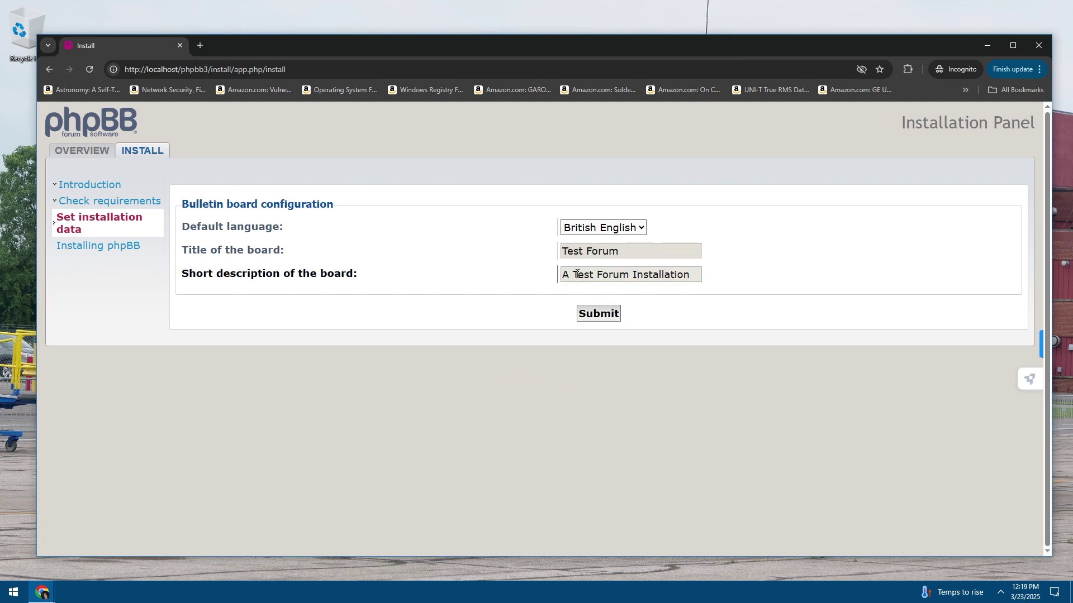
pyautogui.doubleClick(584, 274)
pyautogui.click(630, 274)
pyautogui.click(694, 304)
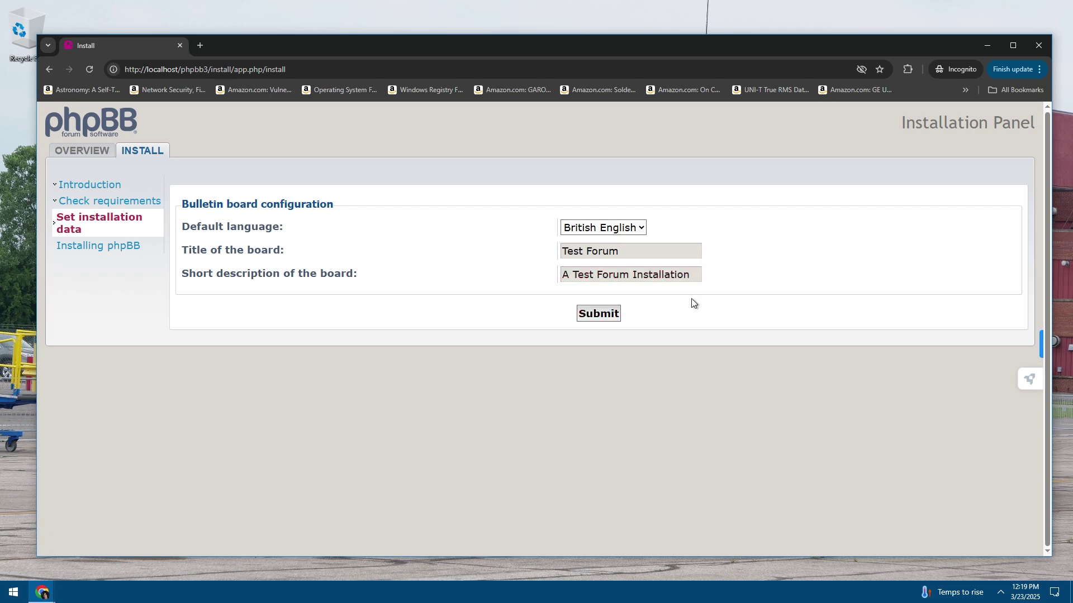
pyautogui.click(597, 313)
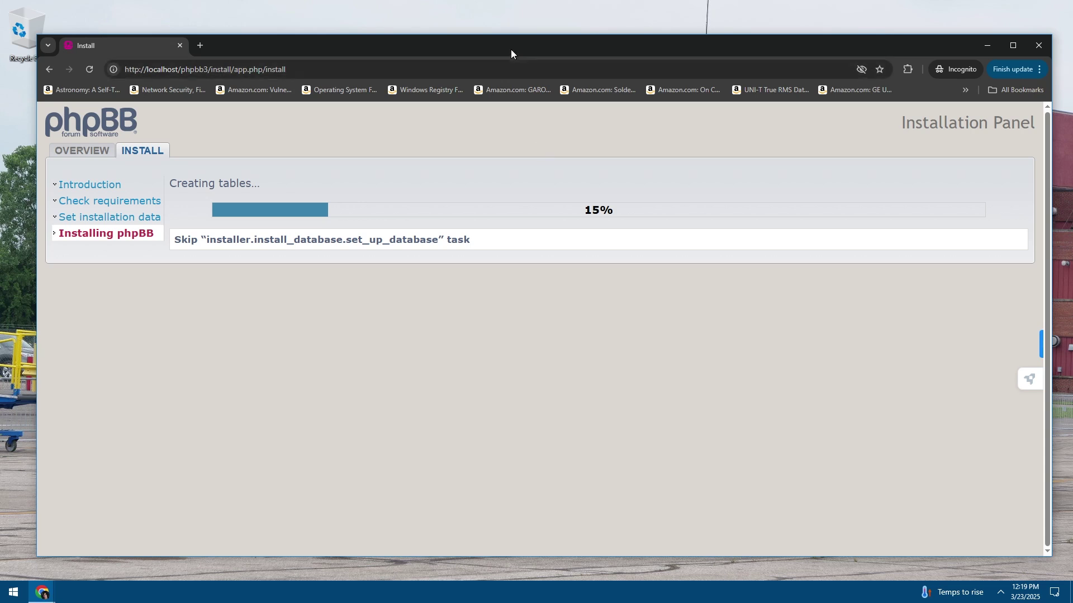
# Watch the installation progress while it creates tables at 15%
pyautogui.moveTo(510, 49); pyautogui.dragTo(507, 39)
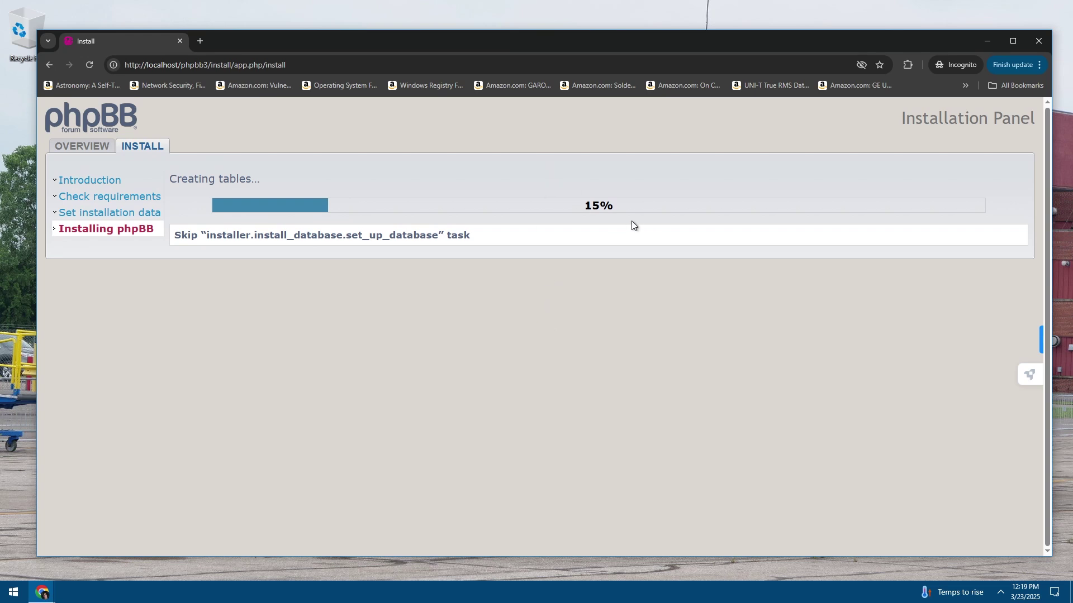
pyautogui.moveTo(584, 209); pyautogui.dragTo(624, 206)
pyautogui.click(589, 211)
pyautogui.click(373, 409)
pyautogui.doubleClick(603, 208)
pyautogui.click(607, 210)
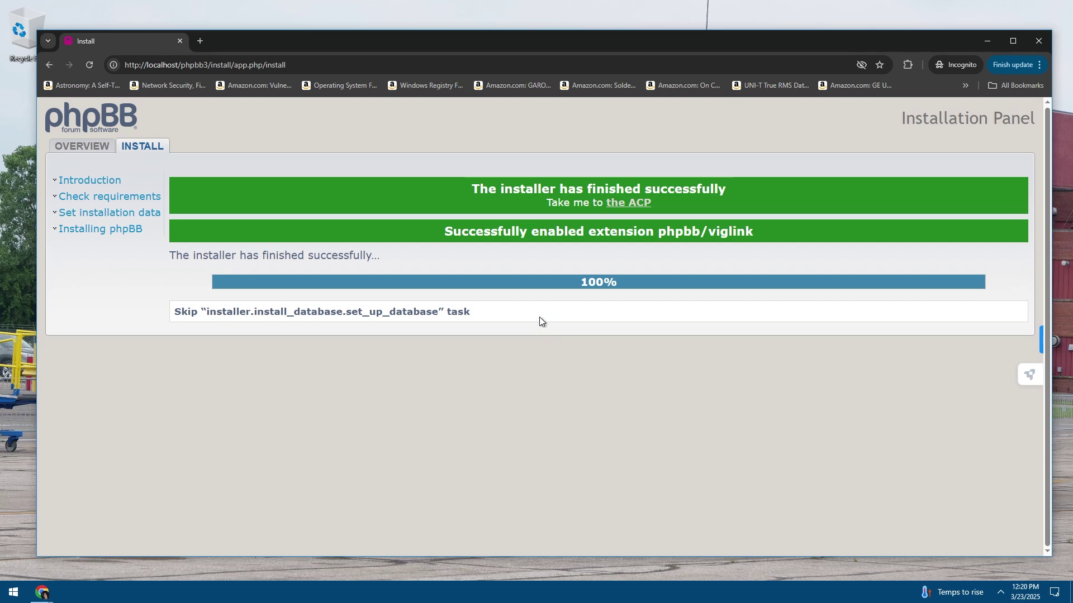
# Read the success and extension messages, then follow the link to the ACP
pyautogui.moveTo(499, 187); pyautogui.dragTo(687, 190)
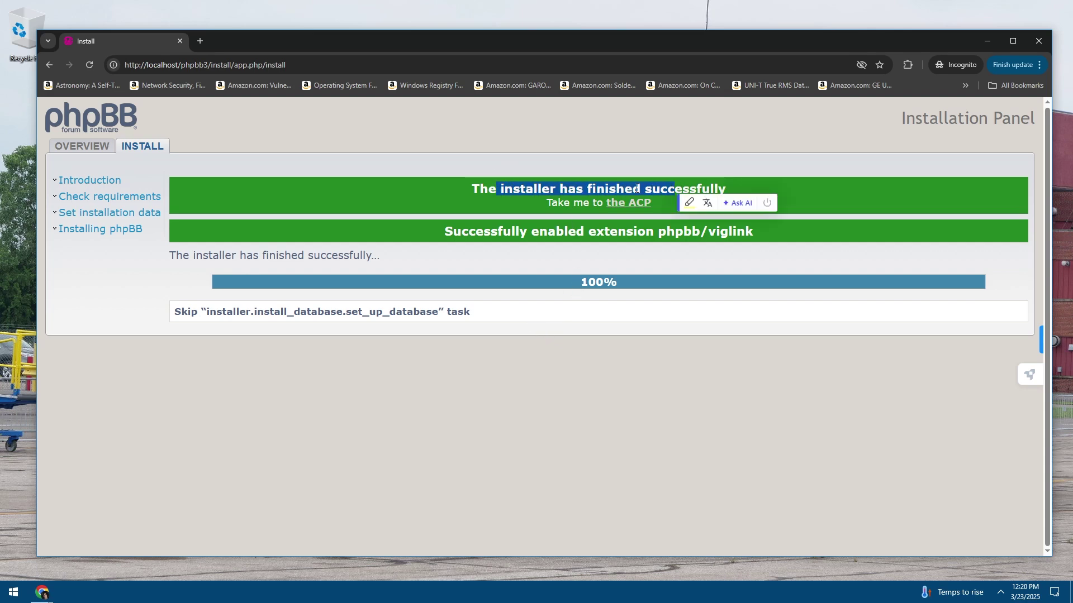
pyautogui.click(684, 193)
pyautogui.moveTo(519, 231); pyautogui.dragTo(693, 233)
pyautogui.click(627, 237)
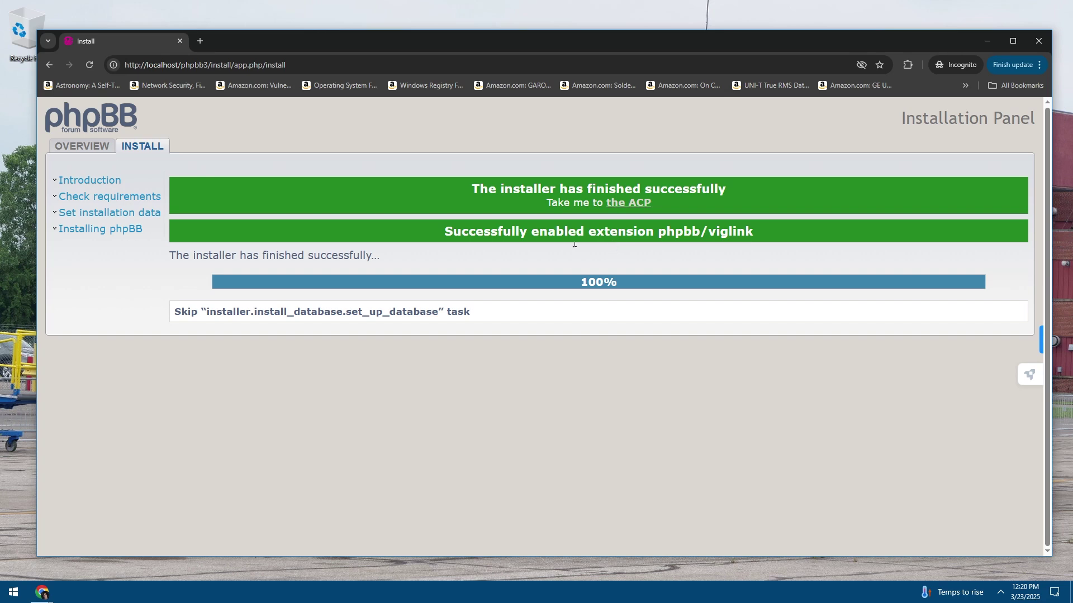
pyautogui.click(624, 207)
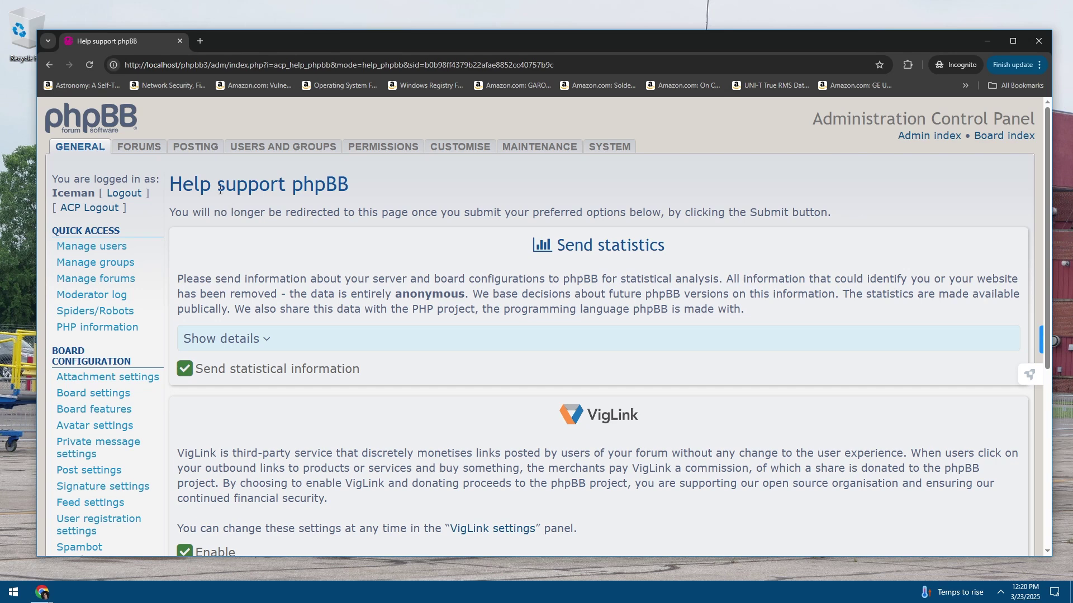
# Read the redirect and VigLink notes, keep statistics and VigLink ticked, and submit
pyautogui.moveTo(199, 217); pyautogui.dragTo(439, 215)
pyautogui.click(325, 214)
pyautogui.moveTo(325, 213); pyautogui.dragTo(586, 214)
pyautogui.click(705, 238)
pyautogui.scroll(-3, 345, 361)
pyautogui.scroll(-2, 357, 345)
pyautogui.scroll(2, 355, 342)
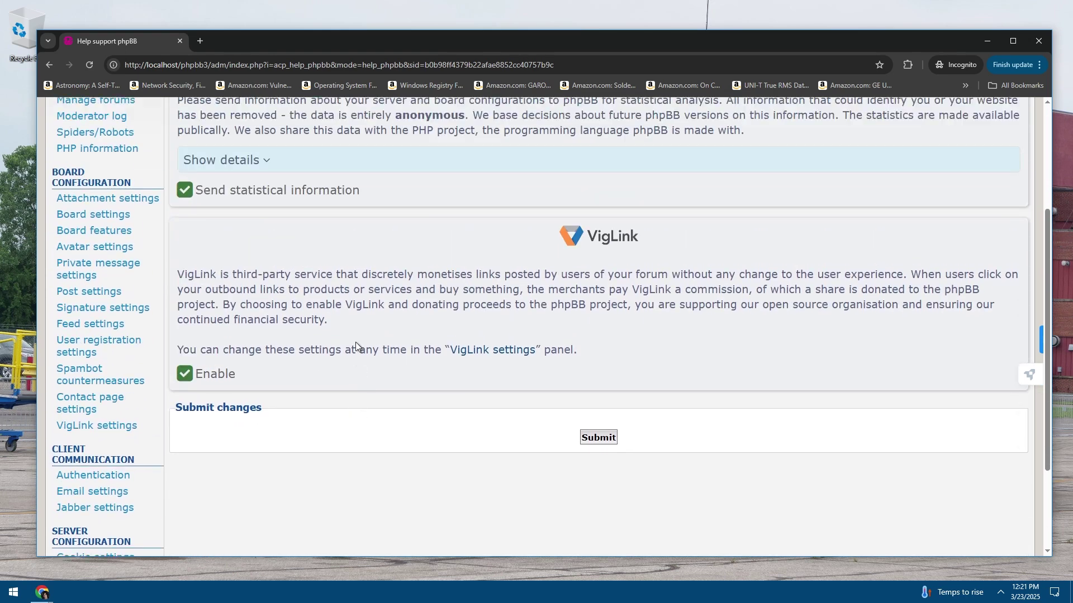
pyautogui.scroll(1, 355, 342)
pyautogui.moveTo(385, 317); pyautogui.dragTo(296, 285)
pyautogui.click(385, 323)
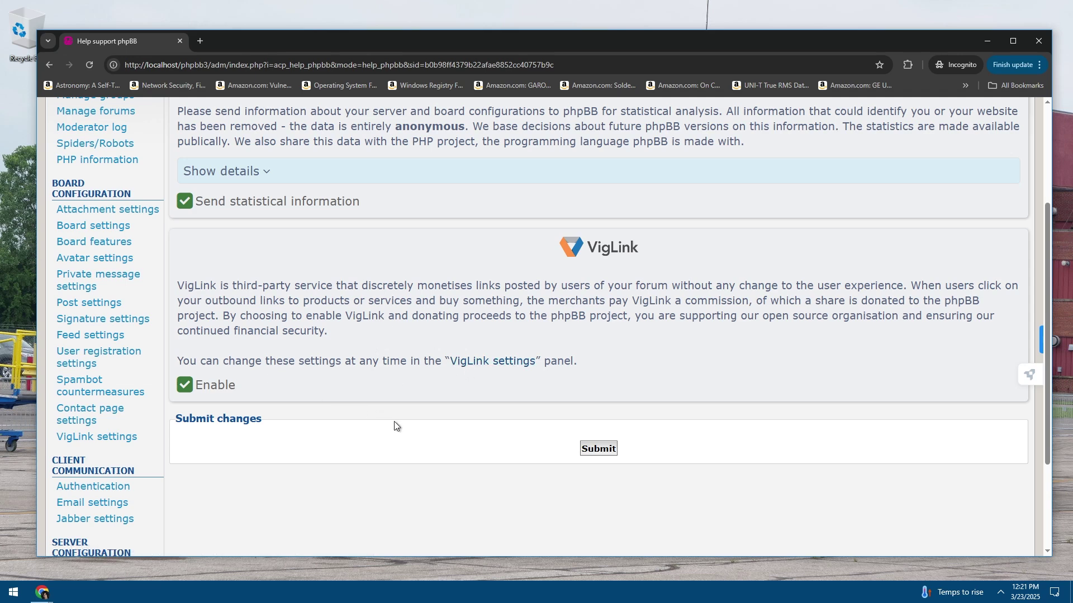
pyautogui.scroll(-3, 395, 423)
pyautogui.click(596, 307)
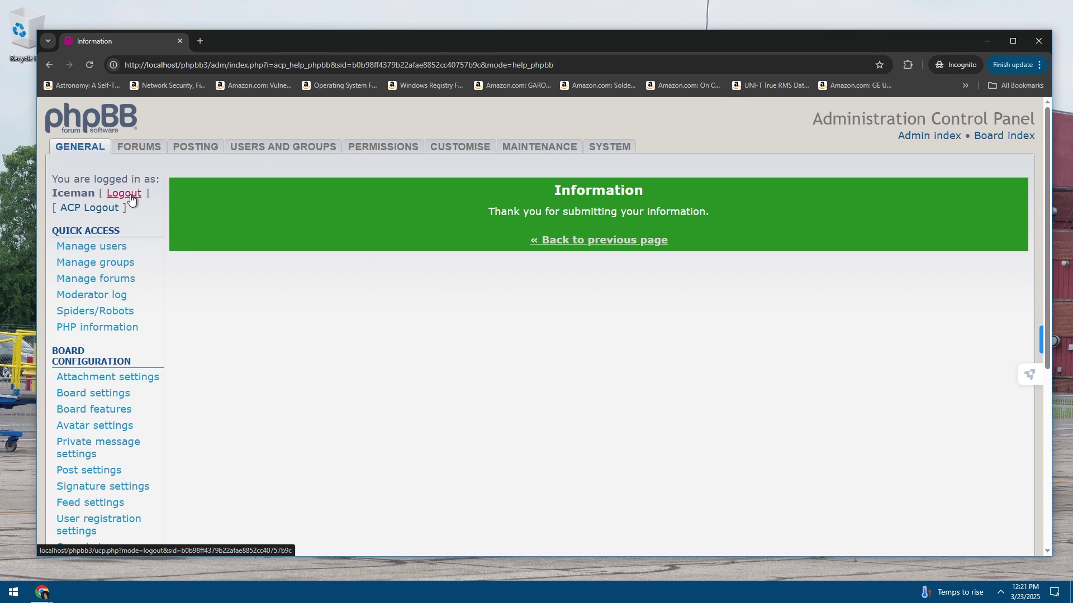
# Log out of the ACP, return briefly, then log the admin out from the account menu
pyautogui.click(92, 214)
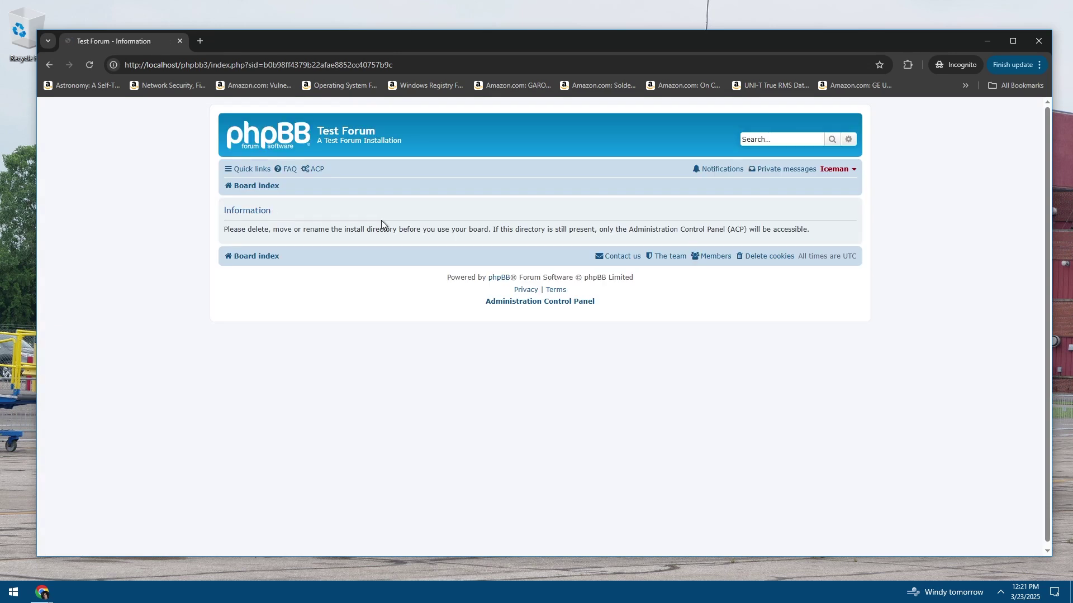
pyautogui.click(846, 170)
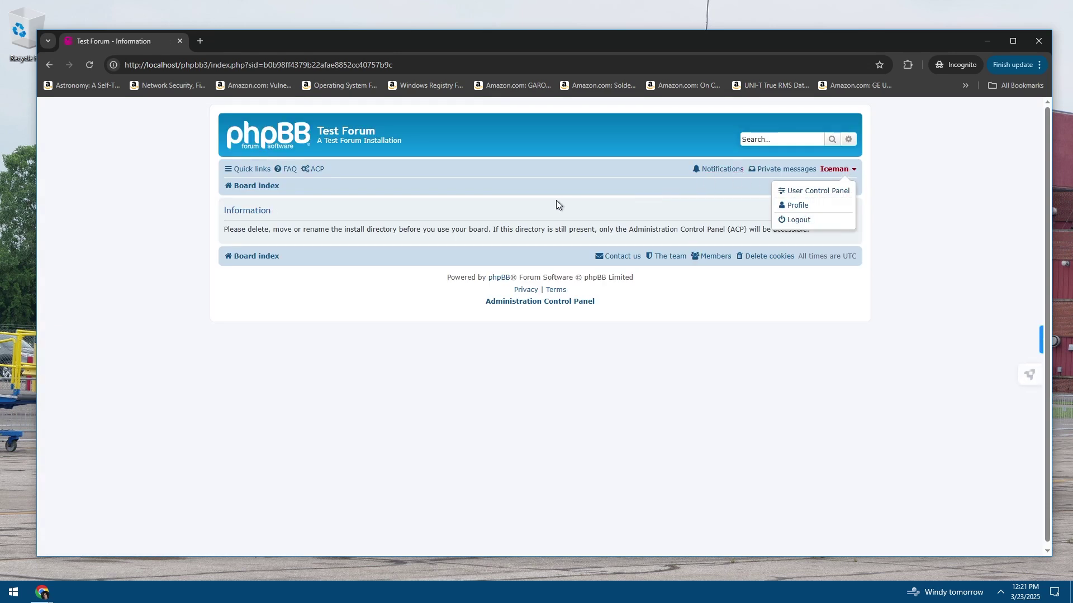
pyautogui.click(436, 181)
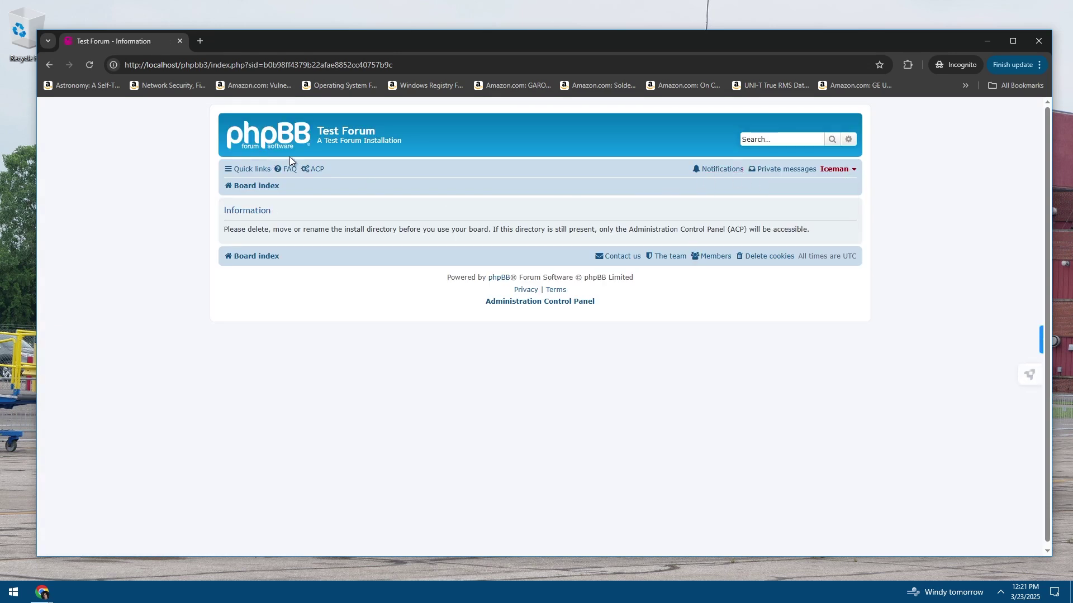
pyautogui.click(317, 170)
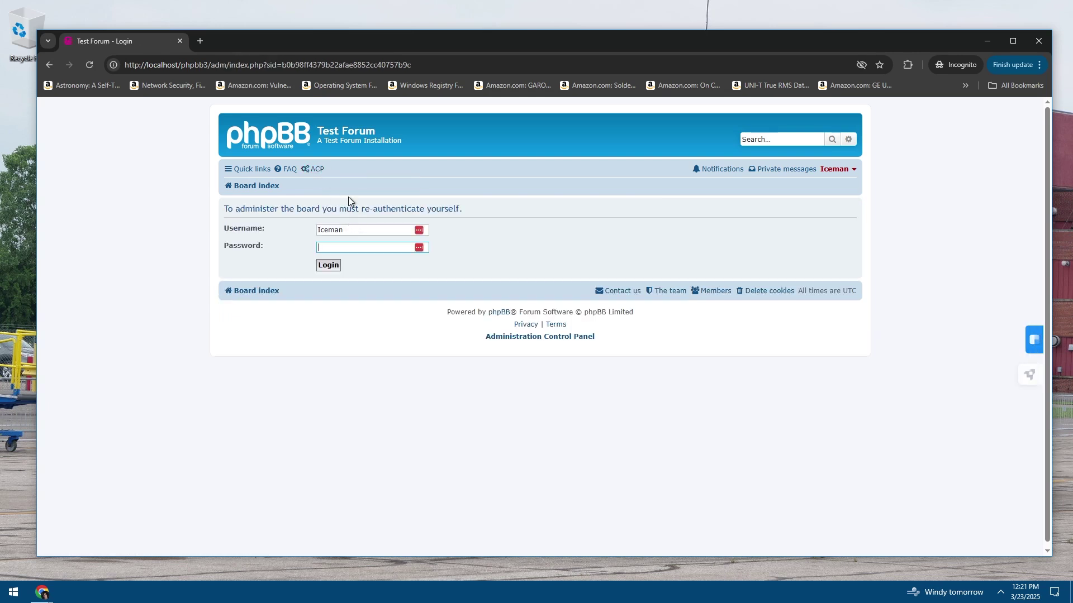
pyautogui.click(377, 192)
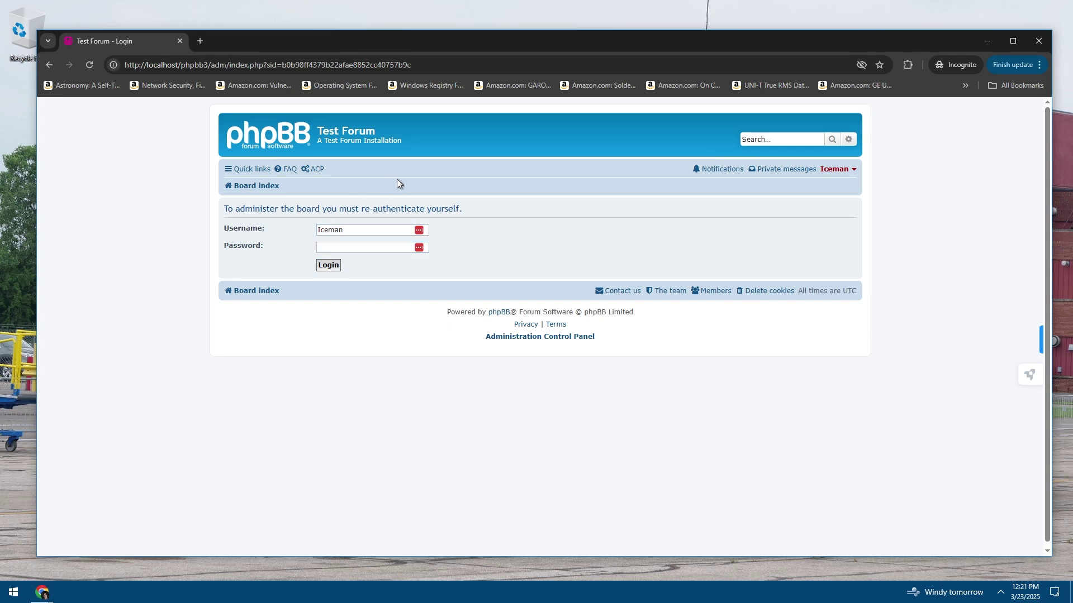
pyautogui.click(836, 169)
pyautogui.click(801, 221)
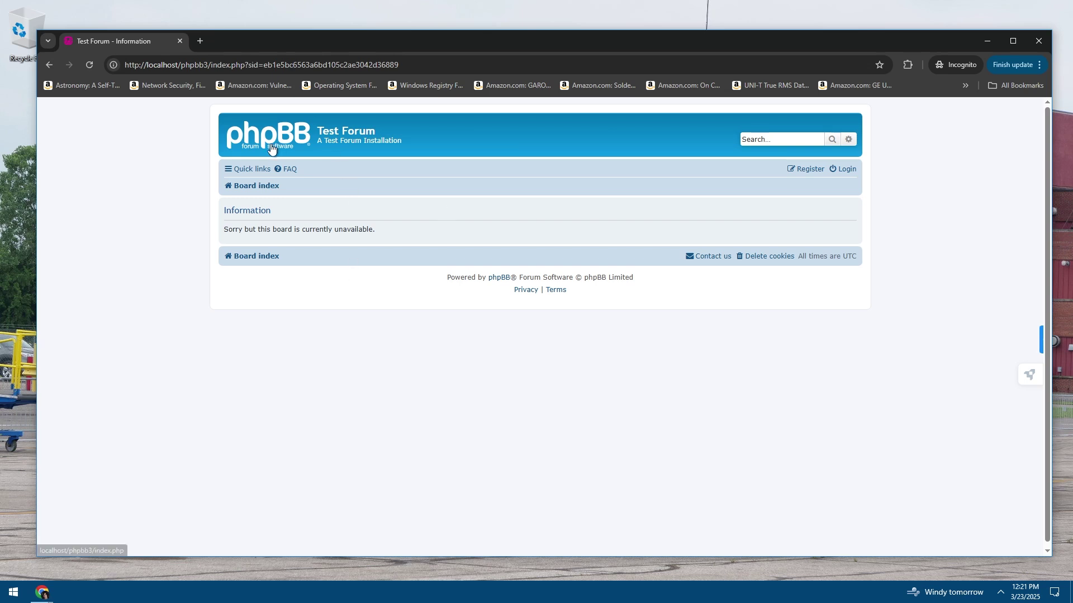
# Reload the board several times, confirming it still says 'Sorry but this board is currently unavailable.'
pyautogui.doubleClick(350, 140)
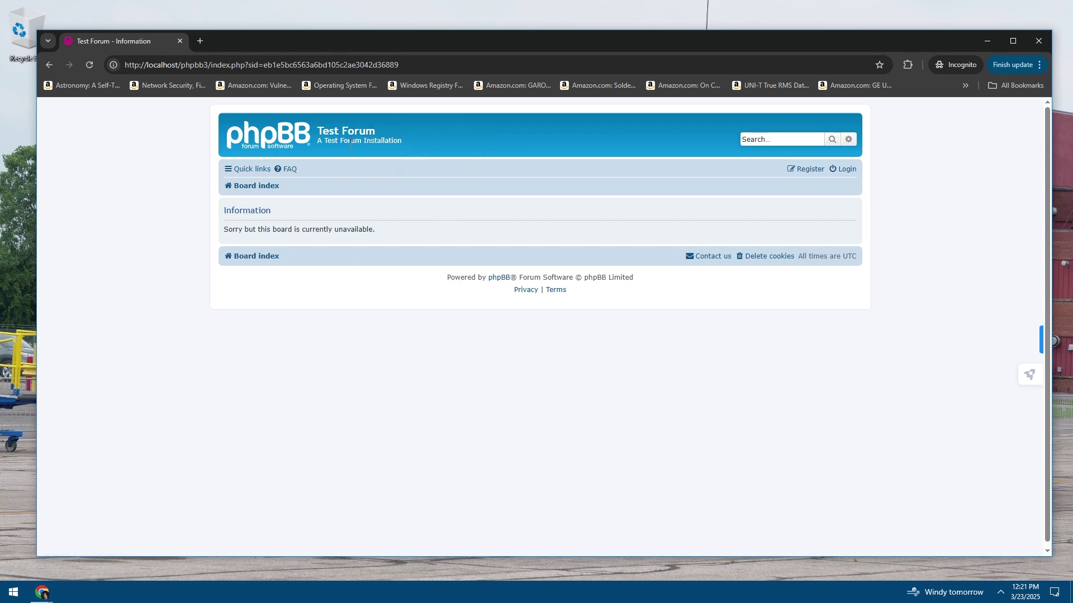
pyautogui.click(263, 146)
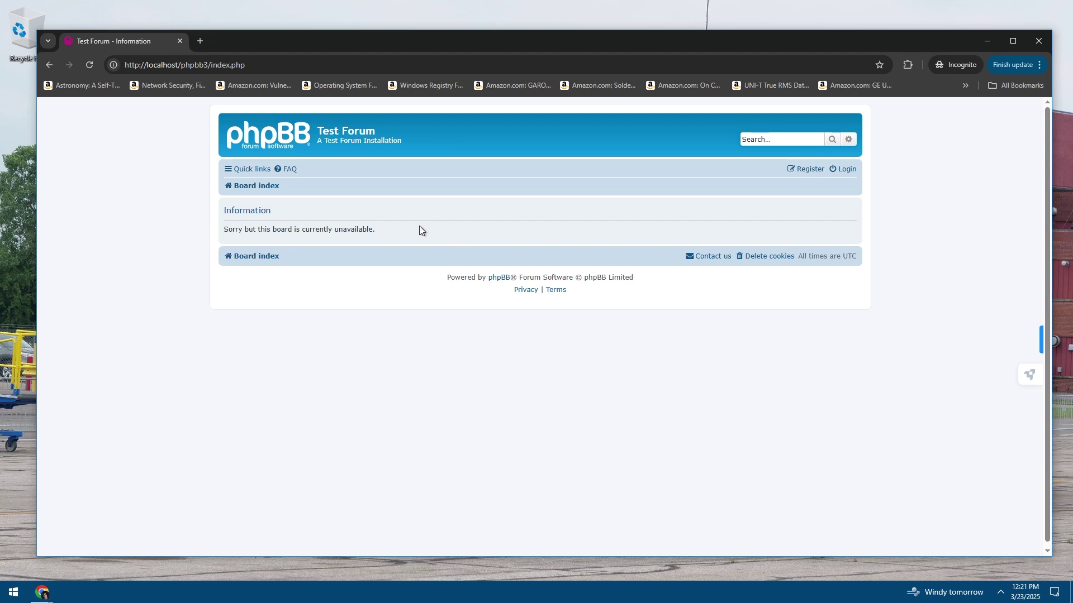
pyautogui.moveTo(333, 229); pyautogui.dragTo(222, 230)
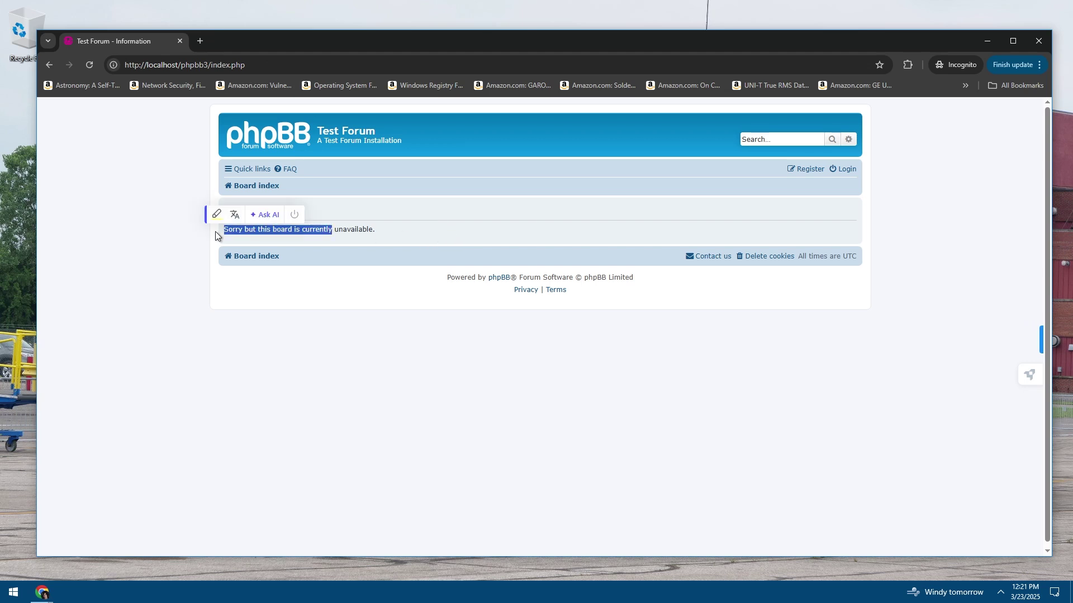
pyautogui.click(350, 229)
pyautogui.click(260, 143)
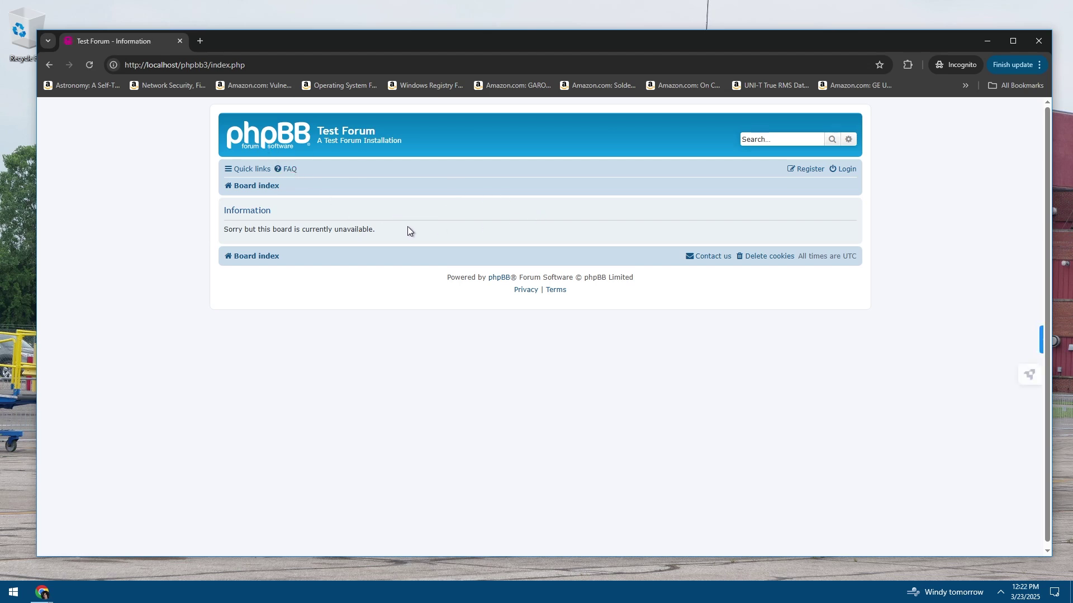
pyautogui.moveTo(360, 231); pyautogui.dragTo(224, 230)
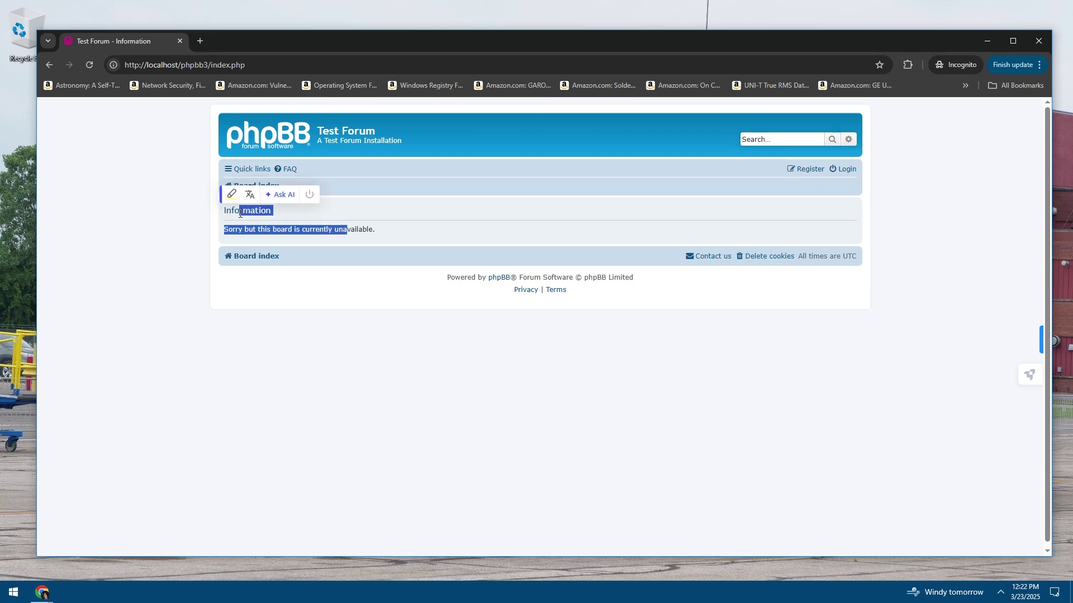
pyautogui.click(337, 231)
pyautogui.moveTo(373, 230); pyautogui.dragTo(224, 210)
pyautogui.click(340, 224)
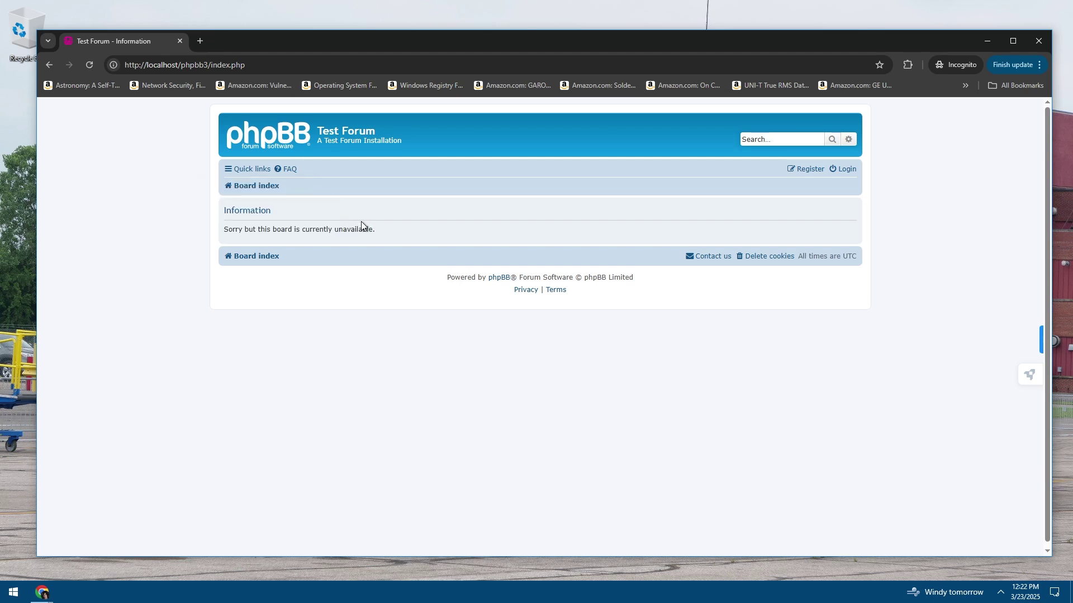
pyautogui.click(249, 189)
pyautogui.moveTo(338, 231); pyautogui.dragTo(224, 230)
pyautogui.click(343, 229)
pyautogui.click(343, 229)
pyautogui.moveTo(348, 229); pyautogui.dragTo(224, 230)
pyautogui.click(355, 230)
# Load localhost/phpbb3/ in the address bar and check the unavailable message
pyautogui.click(146, 66)
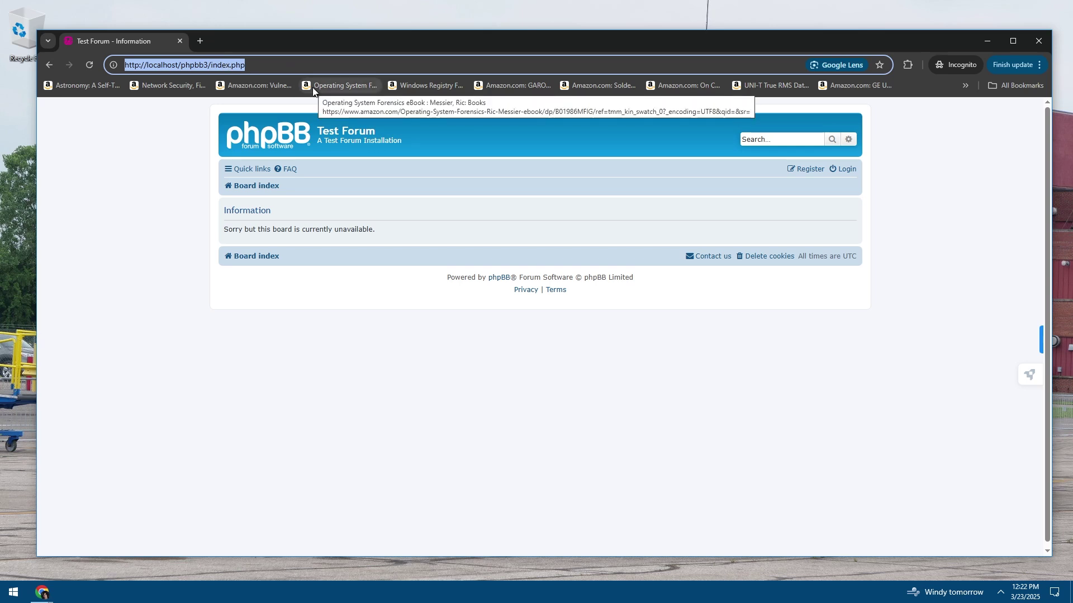
pyautogui.write('locla')
pyautogui.press('BackSpace')
pyautogui.press('BackSpace')
pyautogui.write('alh')
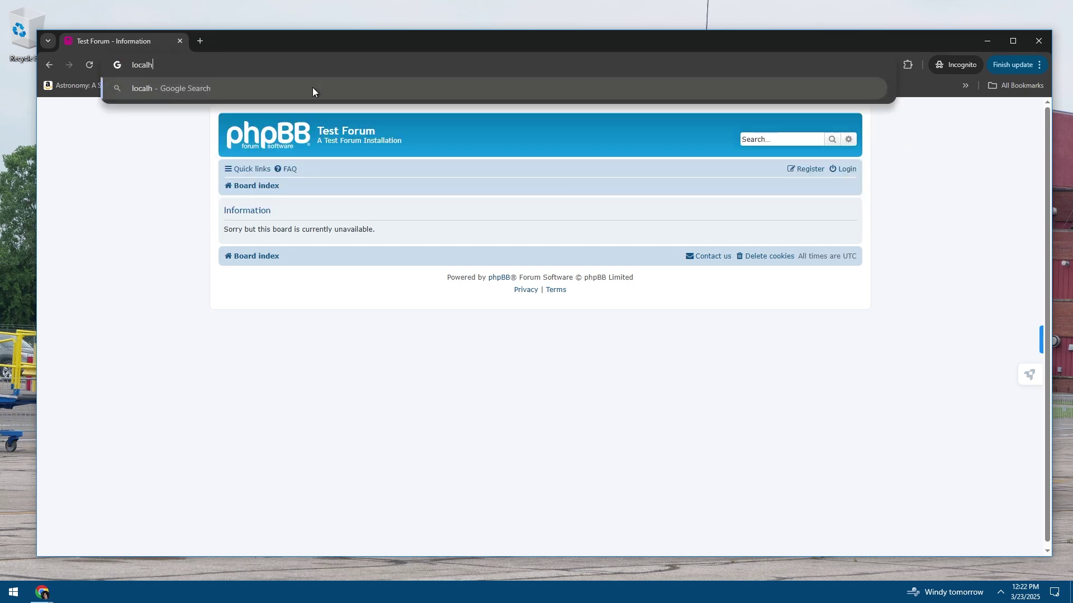
pyautogui.write('ost/phpbb3/')
pyautogui.press('Return')
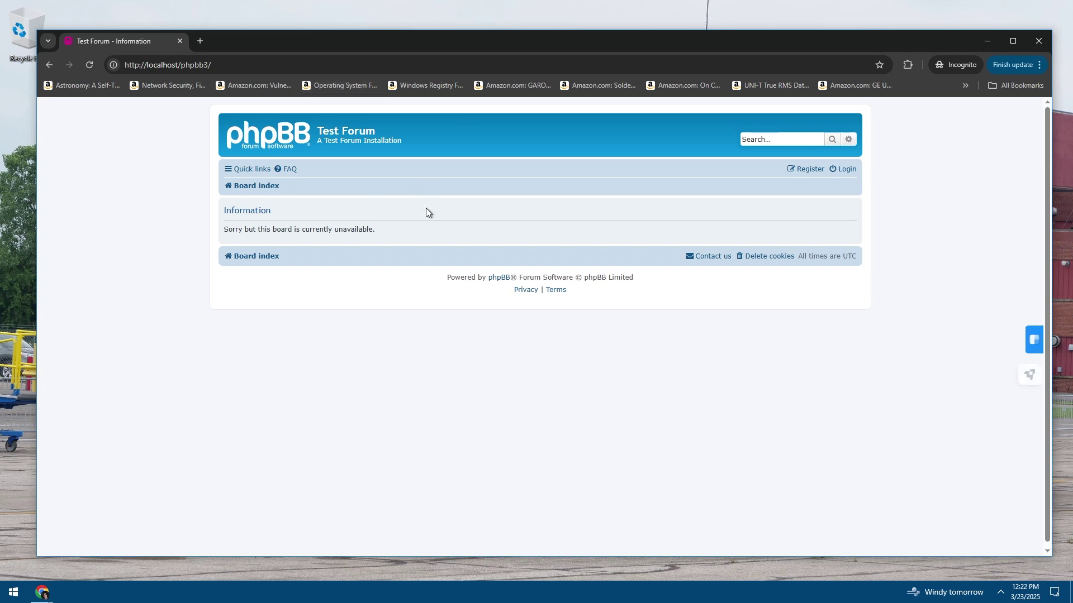
pyautogui.moveTo(333, 230); pyautogui.dragTo(261, 230)
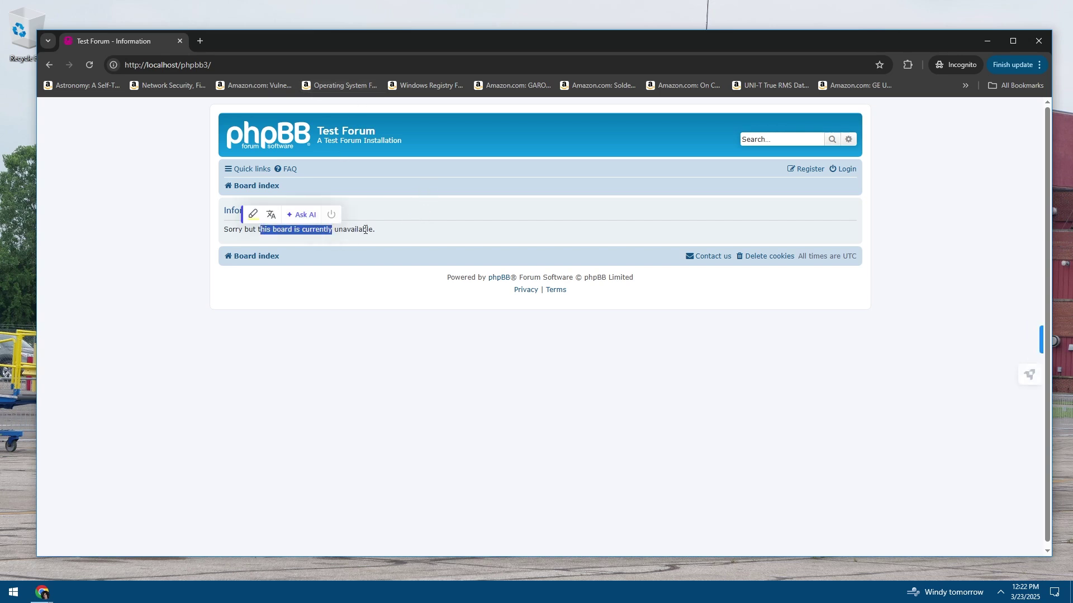
pyautogui.click(434, 209)
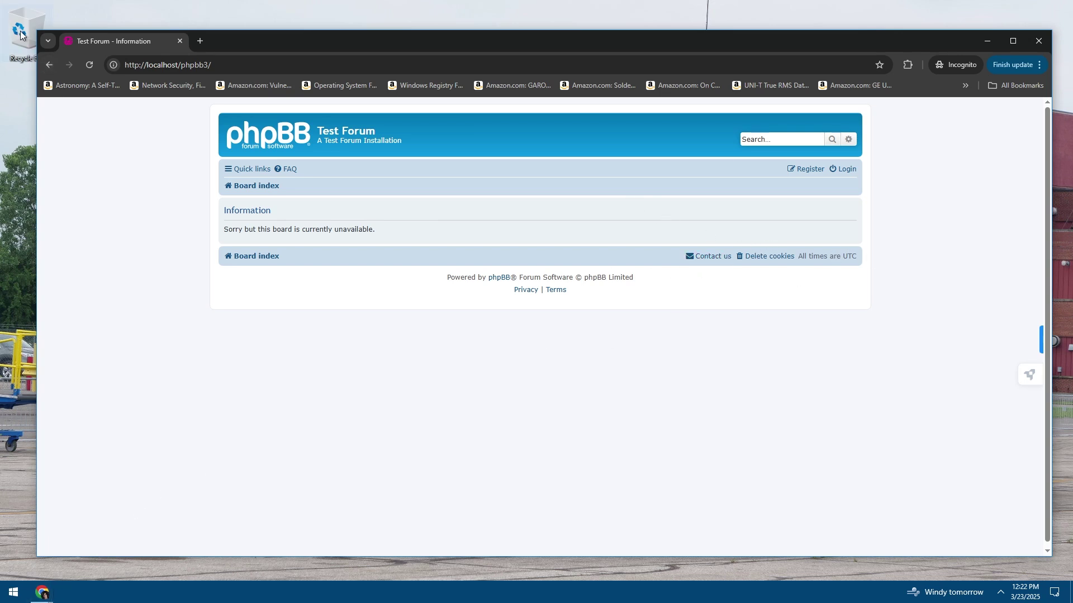
# Browse This PC to D:\WAMP\www\phpBB3 and look inside its install folder
pyautogui.click(227, 4)
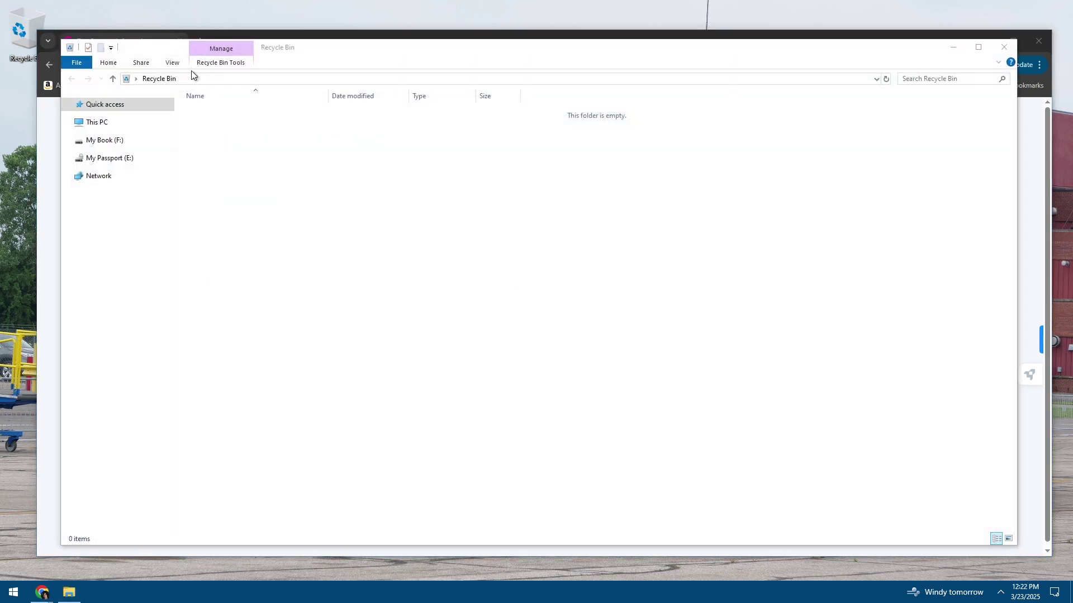
pyautogui.click(100, 122)
pyautogui.doubleClick(665, 201)
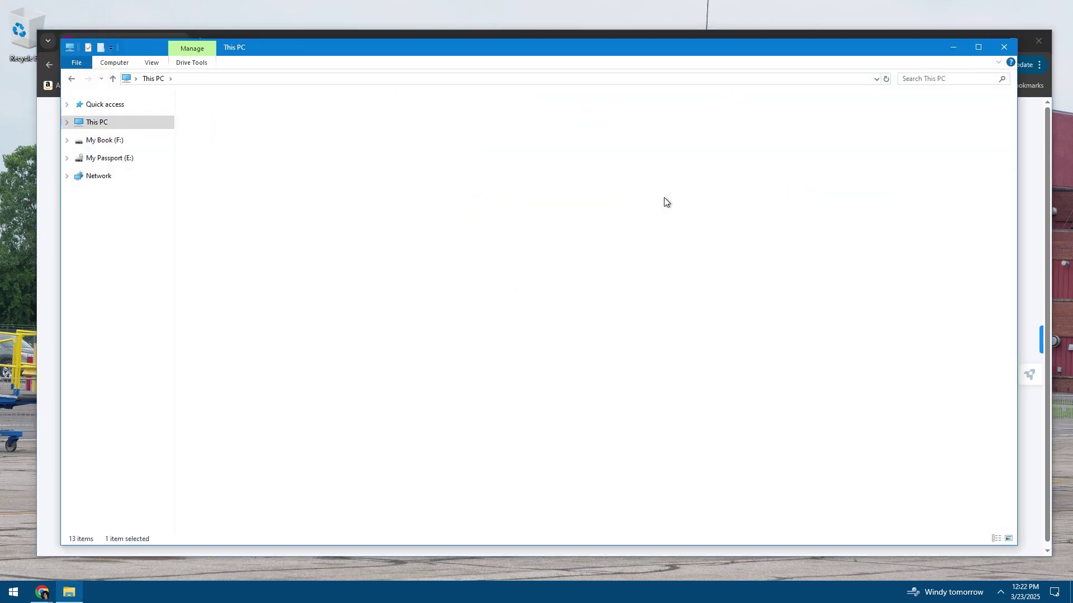
pyautogui.scroll(-20, 431, 359)
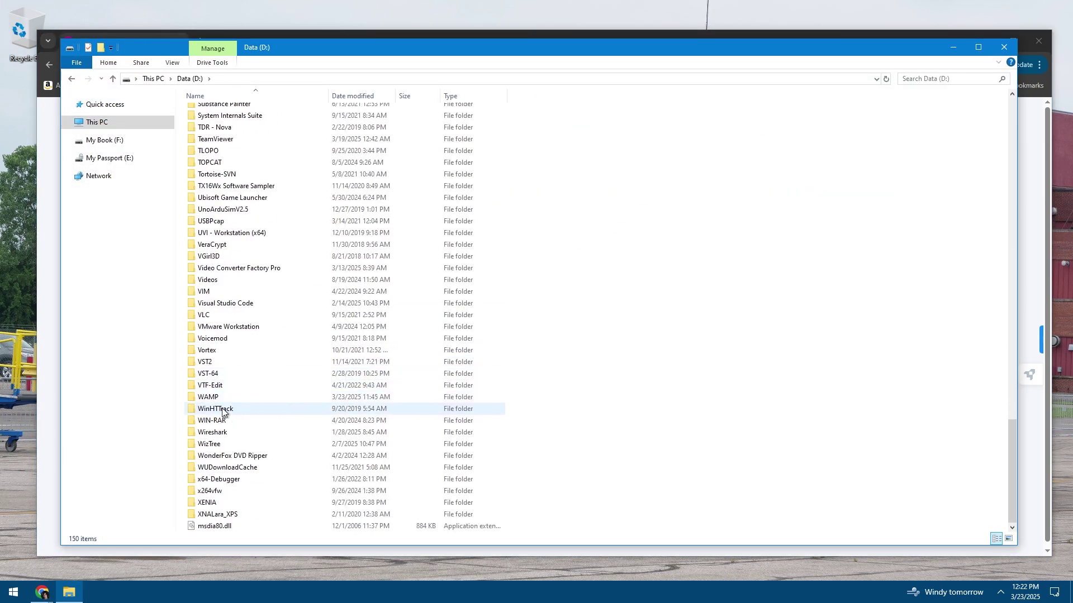
pyautogui.doubleClick(208, 397)
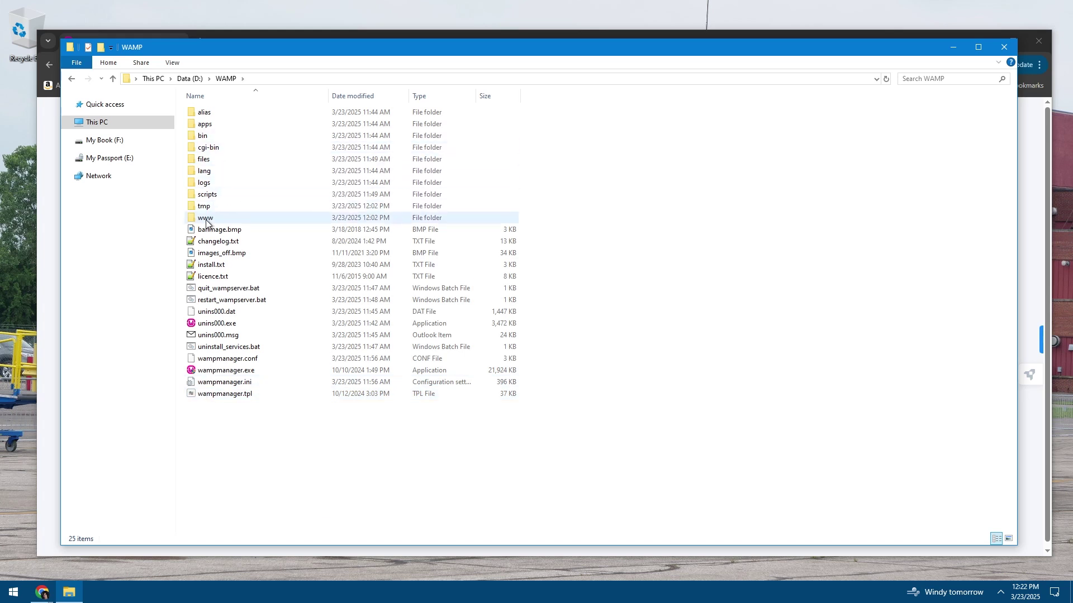
pyautogui.doubleClick(205, 217)
pyautogui.doubleClick(205, 113)
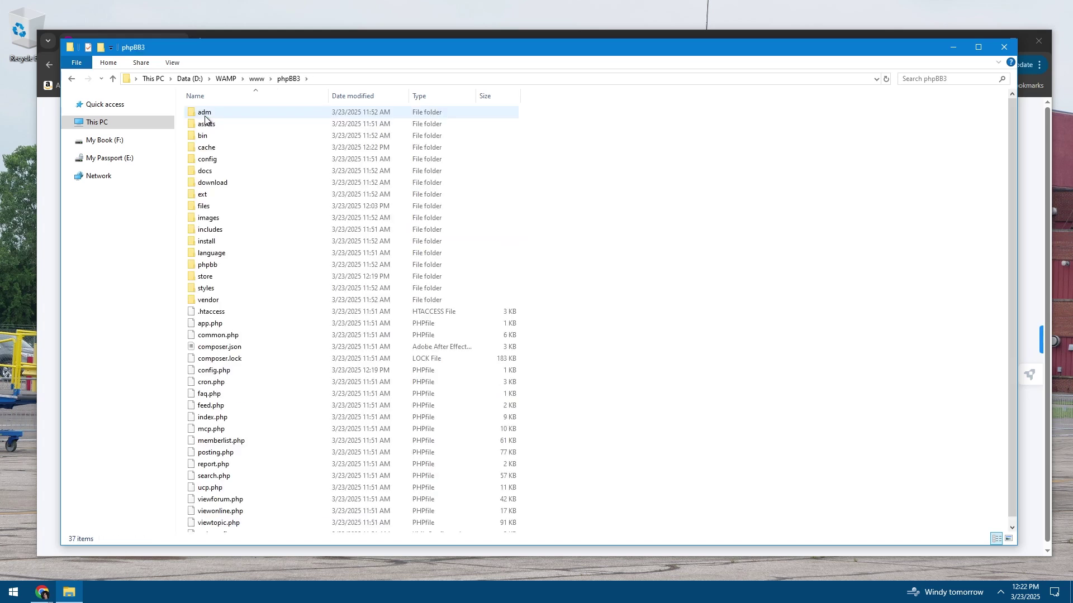
pyautogui.doubleClick(205, 243)
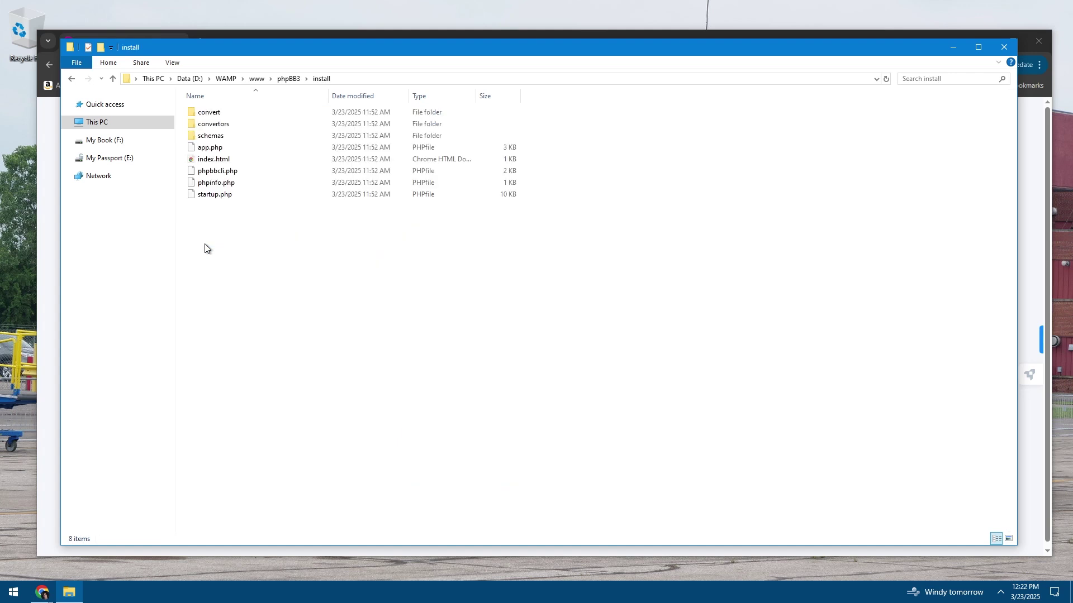
# Back in phpBB3, delete the install folder and confirm the deletion
pyautogui.click(288, 79)
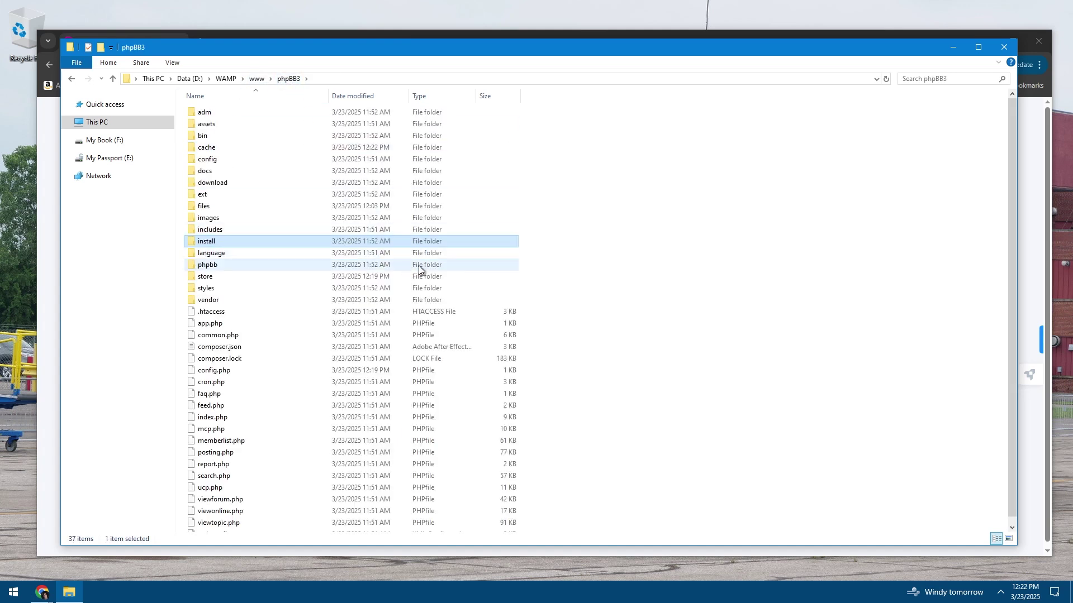
pyautogui.press('Delete')
pyautogui.press('Return')
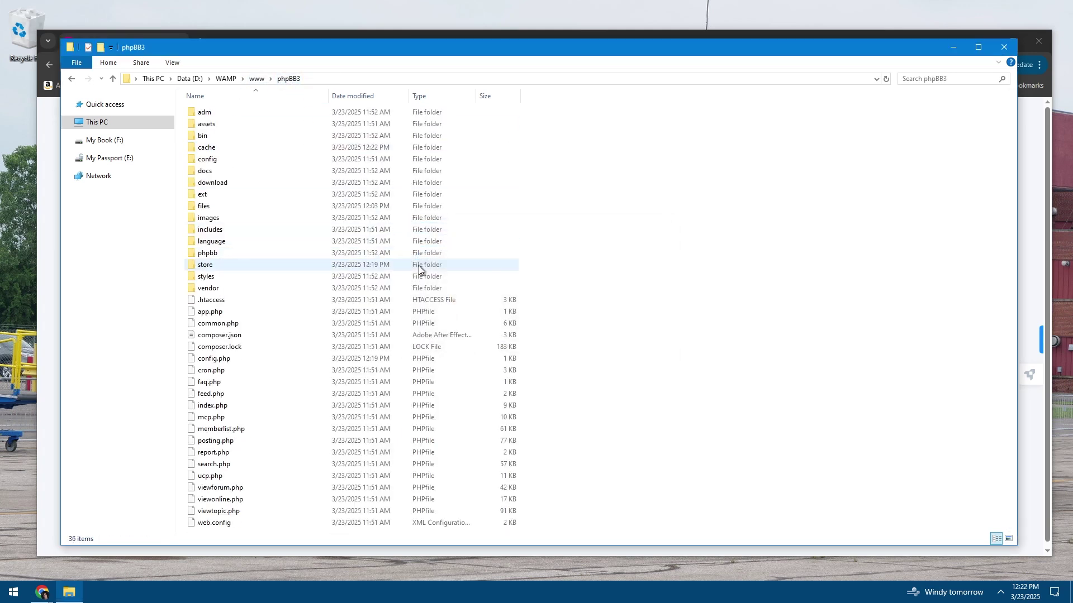
pyautogui.click(68, 594)
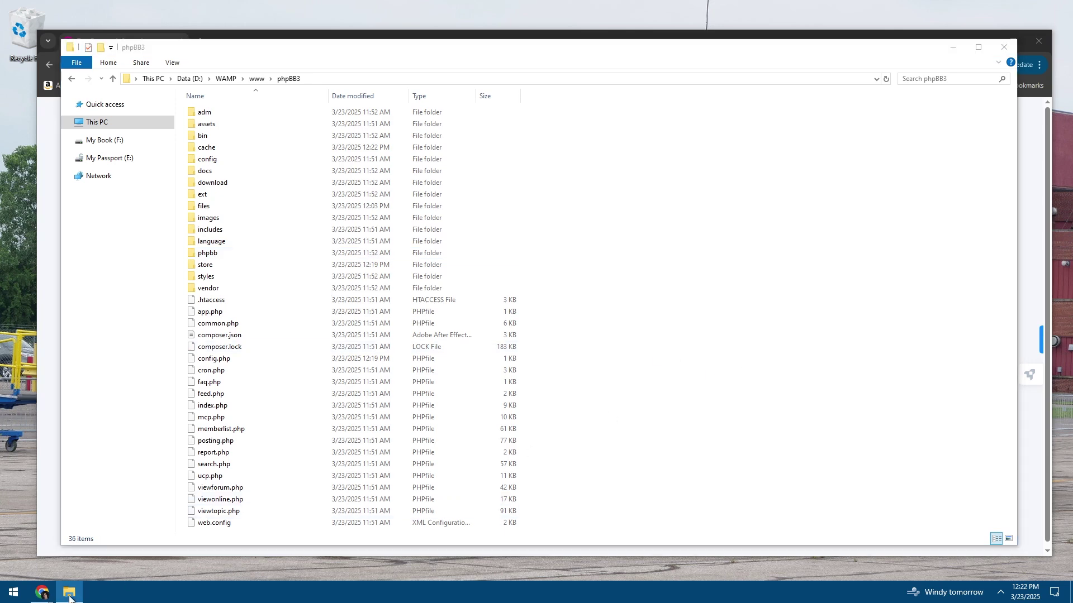
pyautogui.rightClick(69, 597)
# Close File Explorer and permanently empty the Recycle Bin
pyautogui.click(48, 567)
pyautogui.rightClick(26, 49)
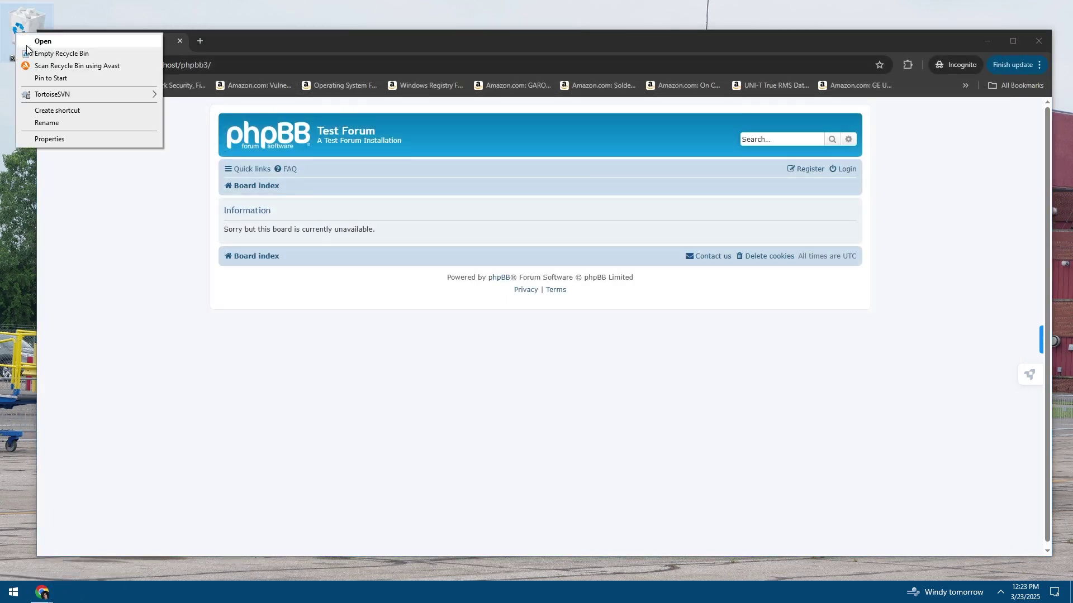
pyautogui.click(62, 53)
pyautogui.click(578, 341)
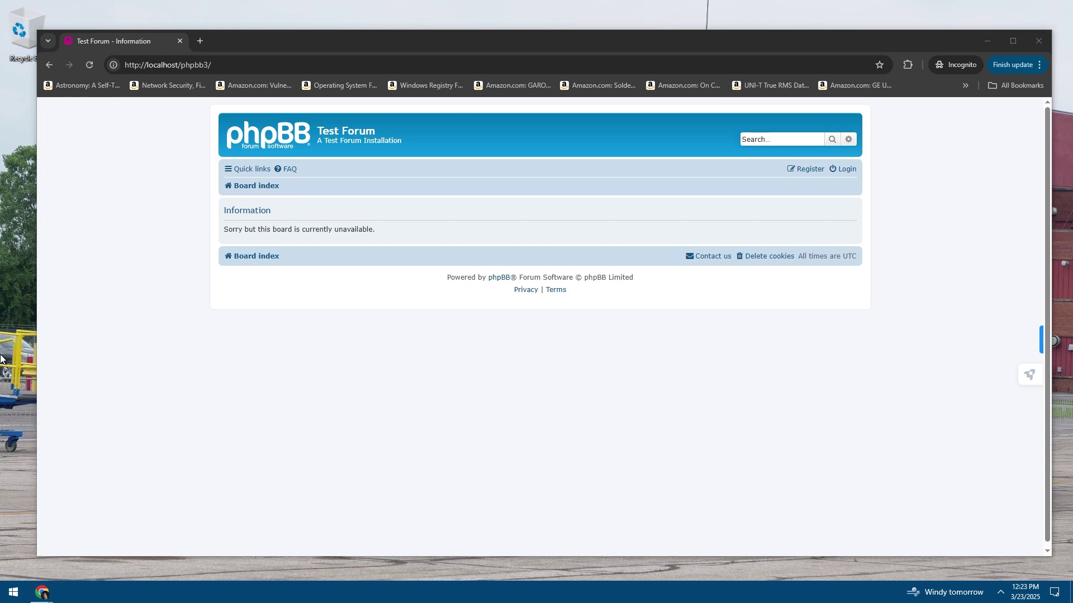
# Reload the board in Chrome, now showing the Test Forum index with online-user statistics
pyautogui.click(343, 356)
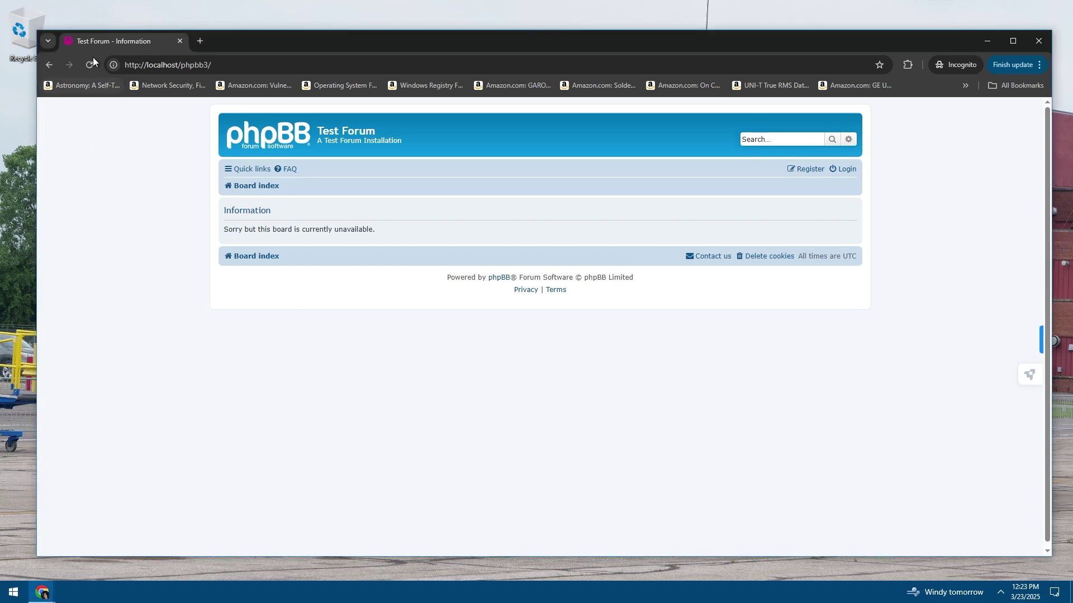
pyautogui.click(254, 185)
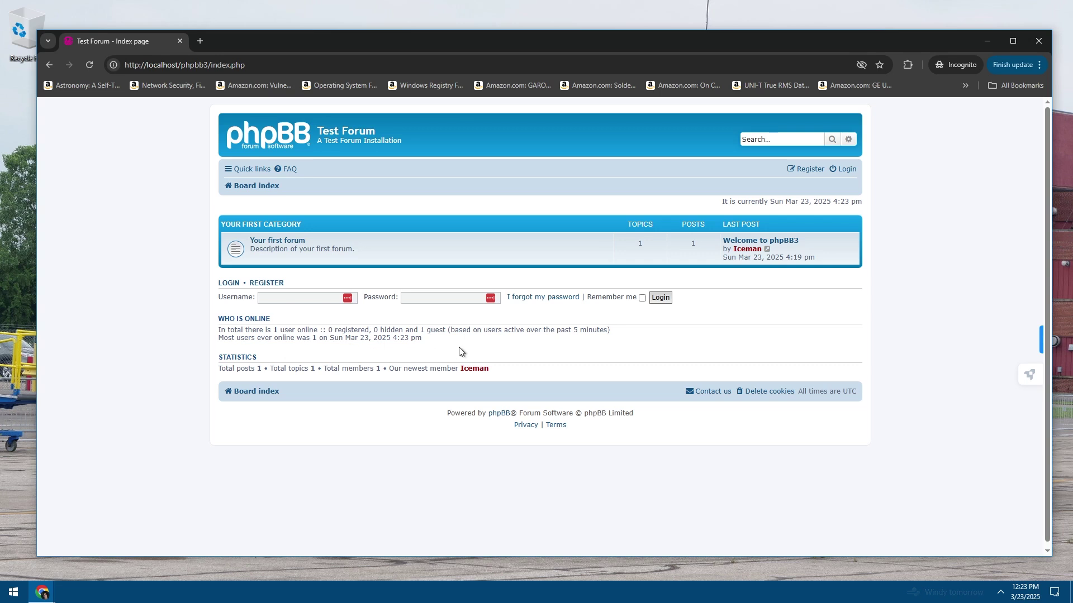
pyautogui.moveTo(444, 330); pyautogui.dragTo(329, 330)
pyautogui.click(468, 332)
pyautogui.moveTo(425, 339); pyautogui.dragTo(277, 338)
pyautogui.click(403, 339)
pyautogui.click(89, 65)
pyautogui.click(294, 241)
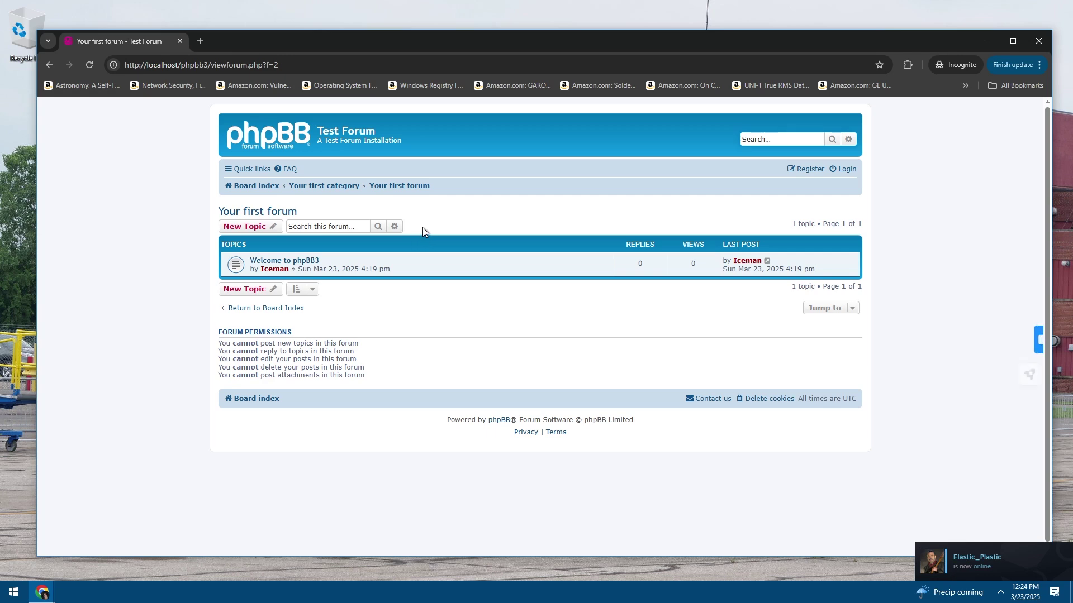
pyautogui.click(291, 263)
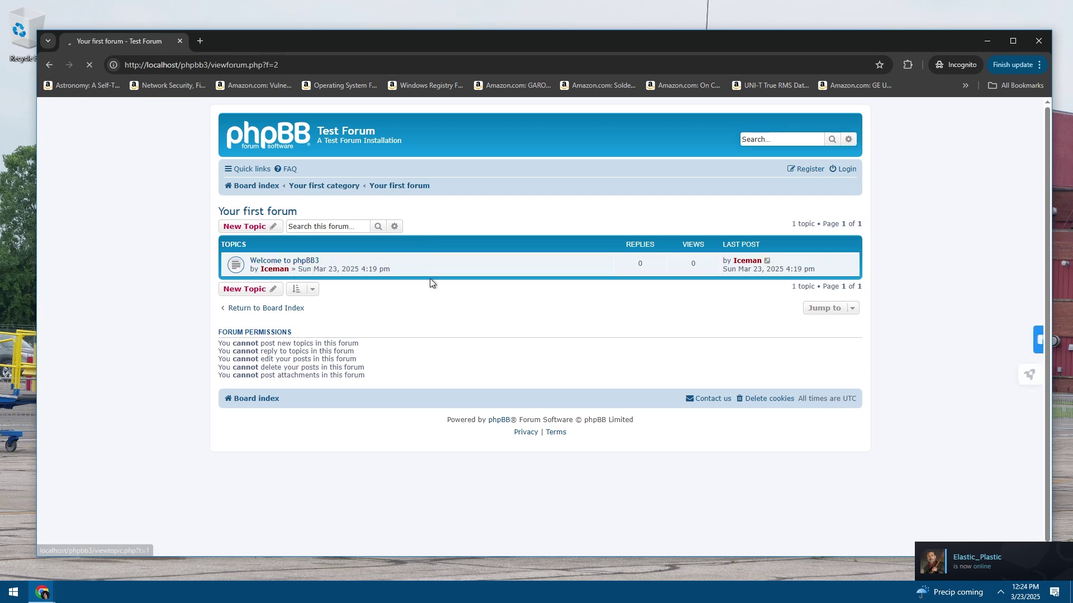
pyautogui.moveTo(434, 314); pyautogui.dragTo(234, 246)
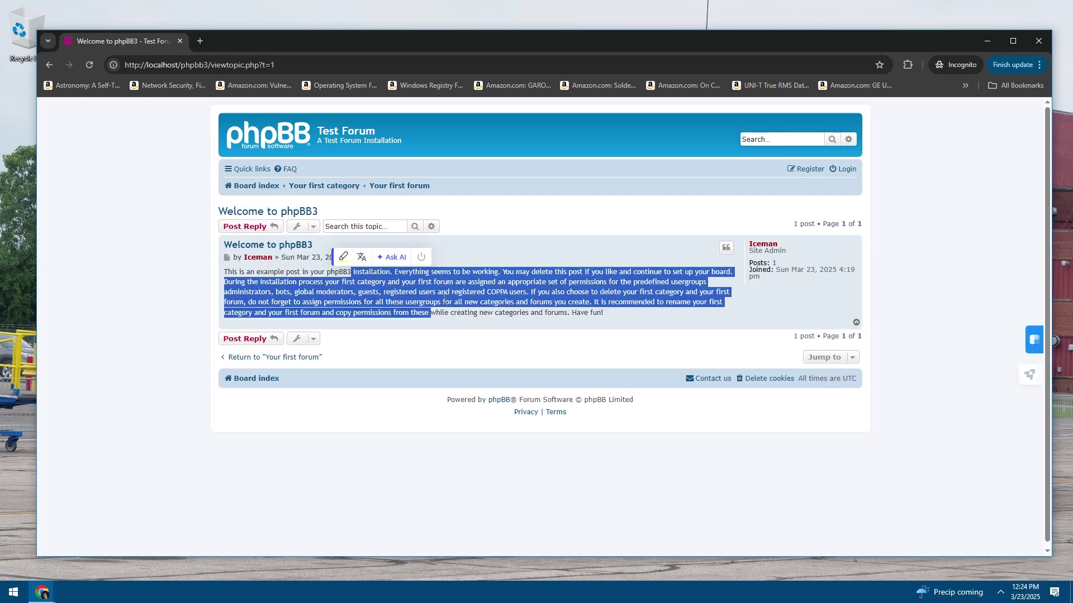
pyautogui.click(447, 304)
pyautogui.click(253, 138)
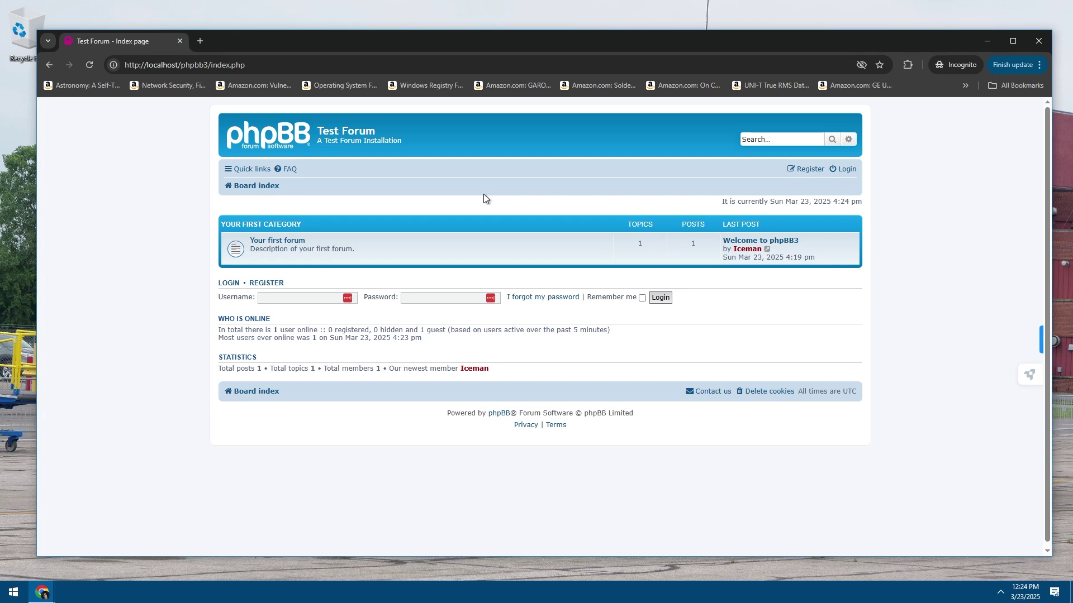
pyautogui.hotkey('ctrl', 'l')
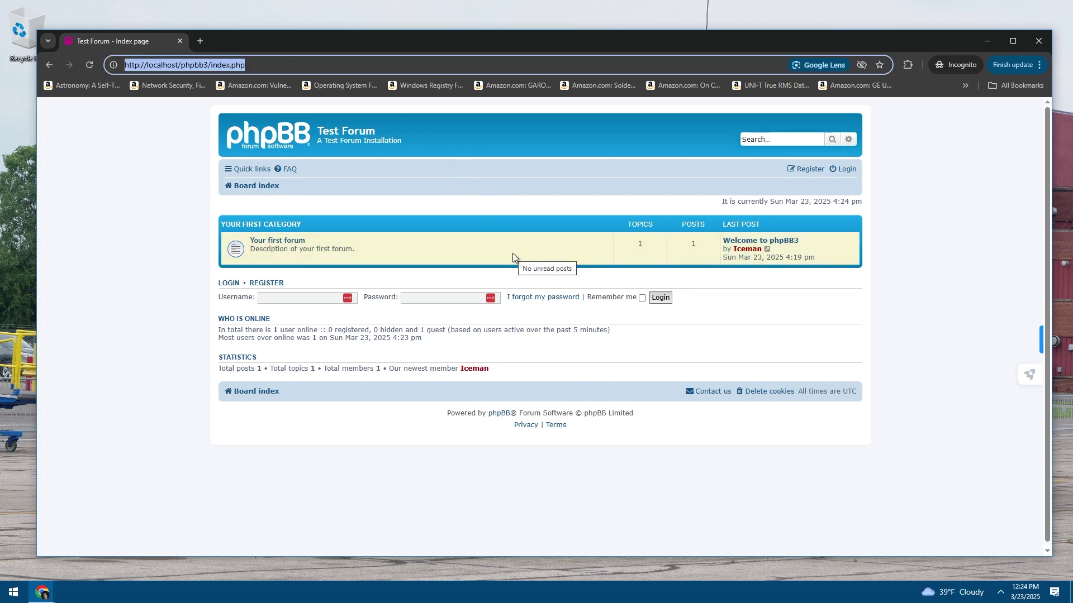
# Load the localhost WampServer homepage and look over its FCGI through MariaDB rows
pyautogui.write('localhost')
pyautogui.press('Return')
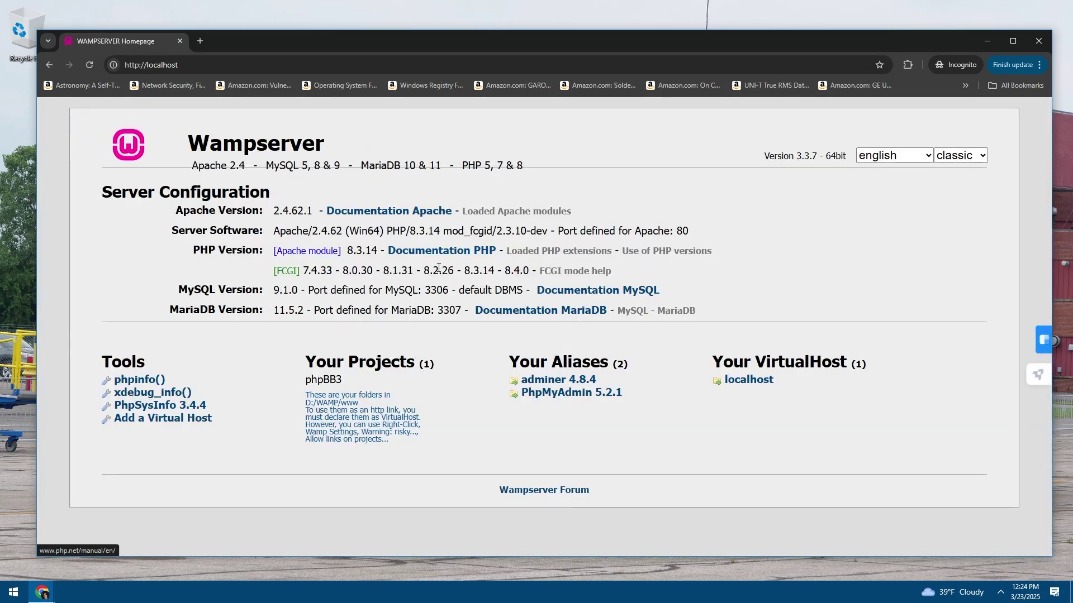
pyautogui.moveTo(413, 310); pyautogui.dragTo(394, 298)
pyautogui.click(395, 301)
# Clear all Windows notifications
pyautogui.click(1055, 592)
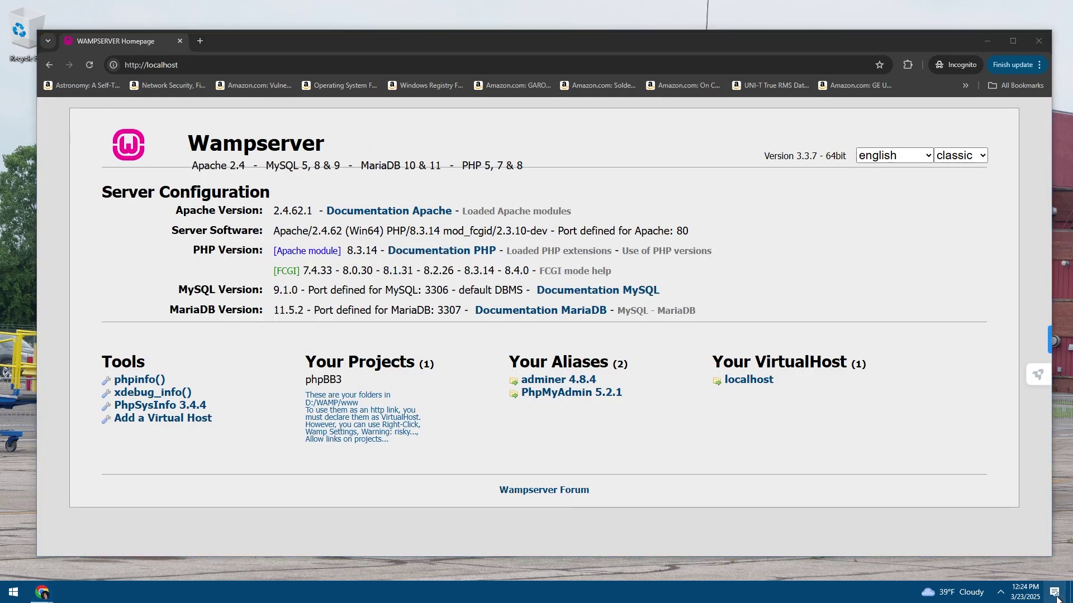
pyautogui.click(1022, 556)
pyautogui.click(394, 308)
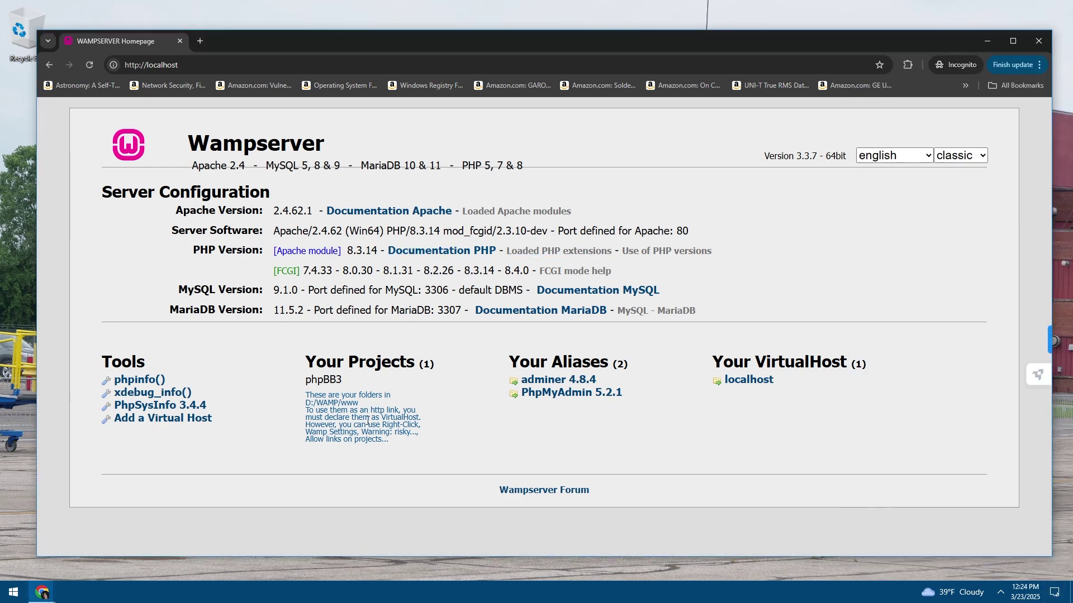
# Check the hidden tray icons and re-read the homepage's FCGI through MariaDB rows
pyautogui.click(1000, 592)
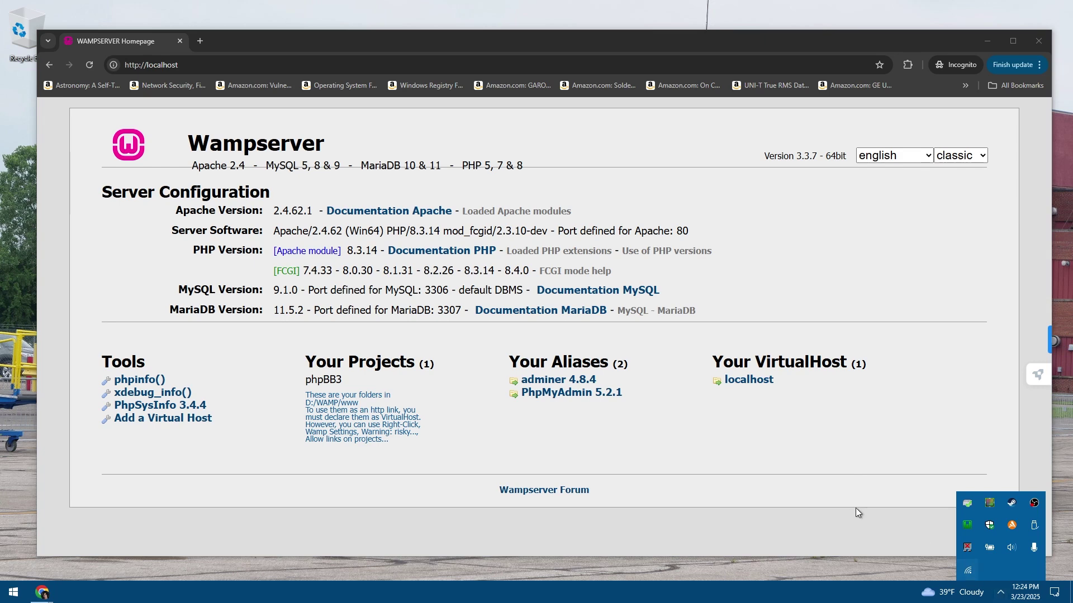
pyautogui.click(759, 450)
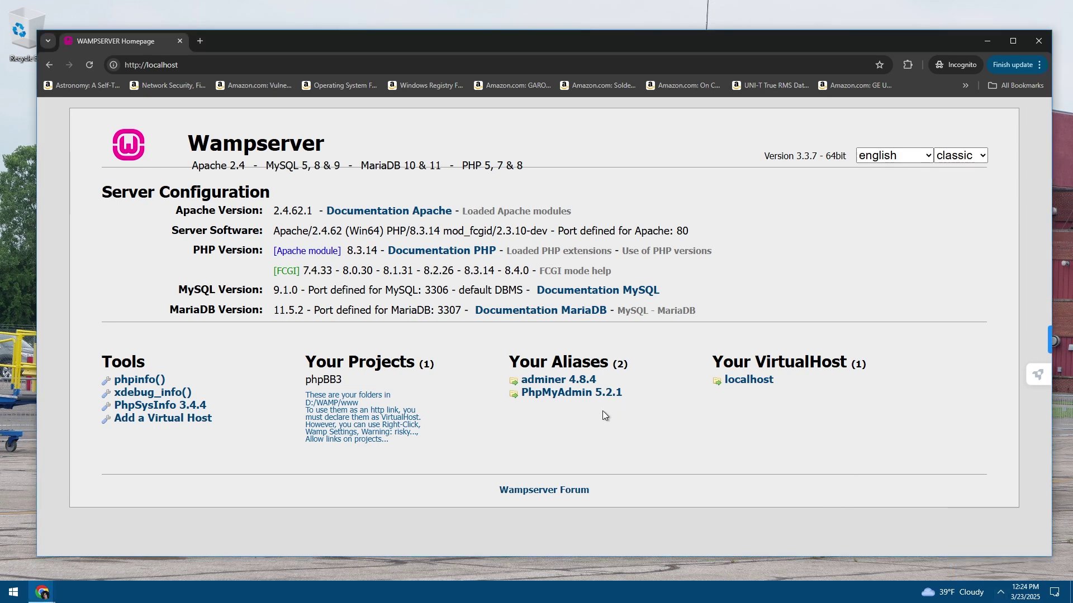
pyautogui.moveTo(373, 299); pyautogui.dragTo(370, 266)
pyautogui.click(422, 302)
pyautogui.moveTo(402, 308); pyautogui.dragTo(335, 270)
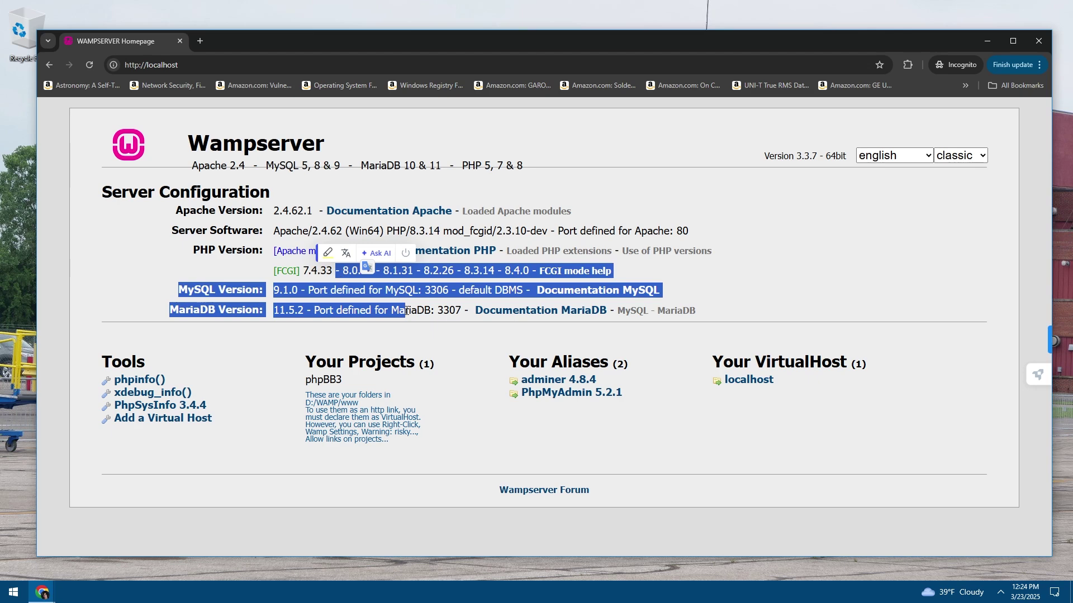
pyautogui.click(406, 310)
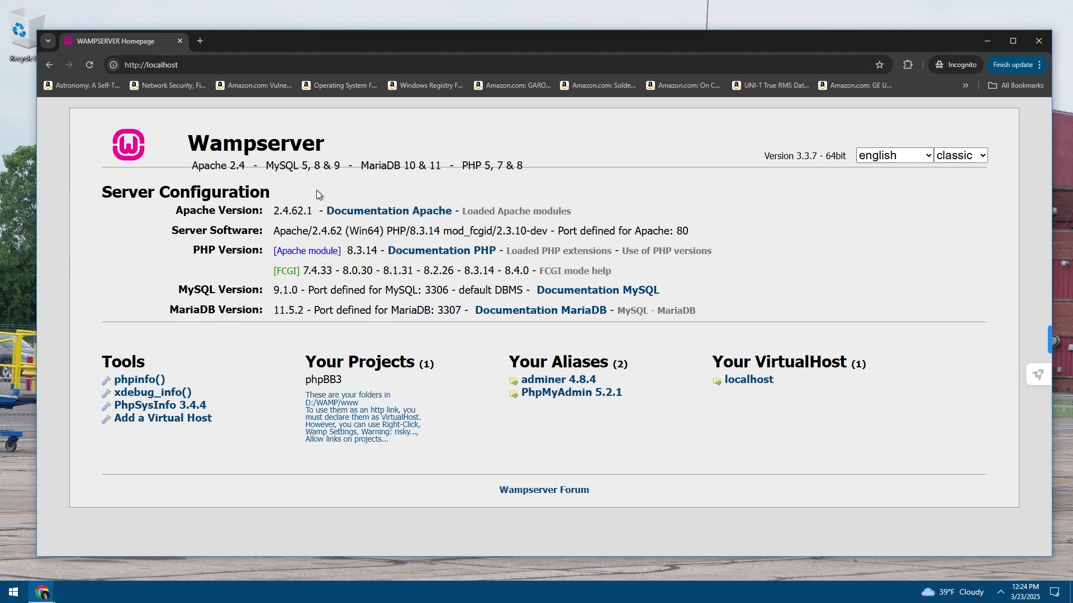
# Inspect the WampServer tray menu, then close the browser window
pyautogui.click(1005, 593)
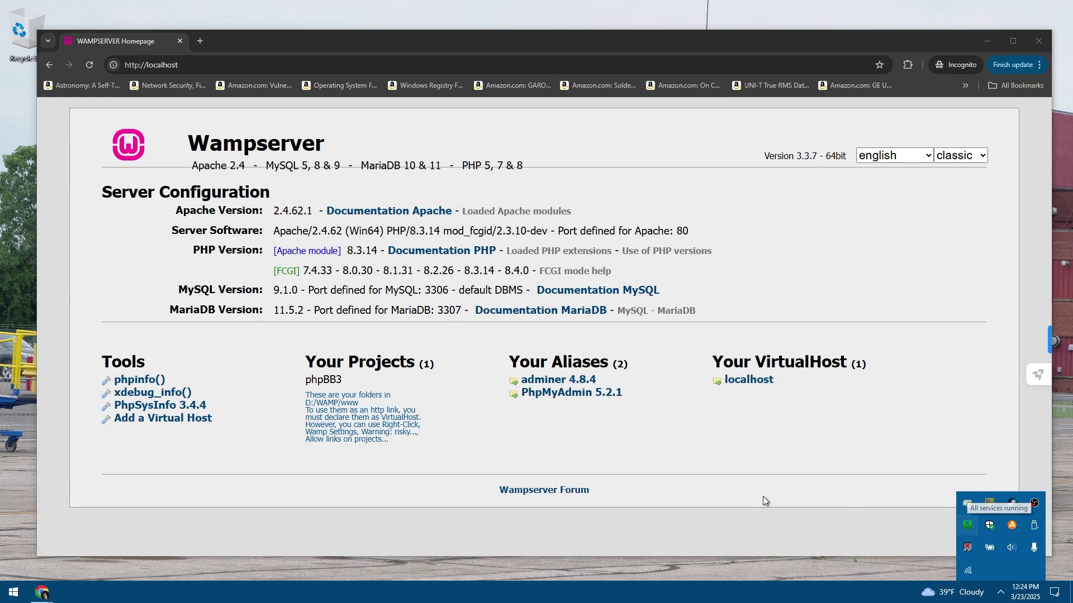
pyautogui.click(344, 307)
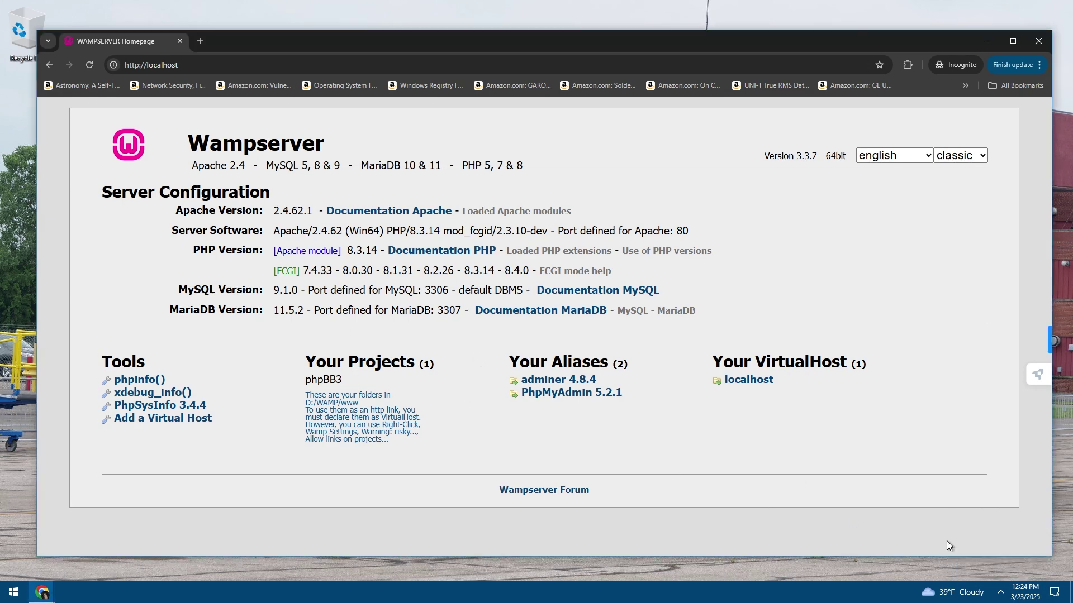
pyautogui.click(1001, 592)
pyautogui.rightClick(968, 526)
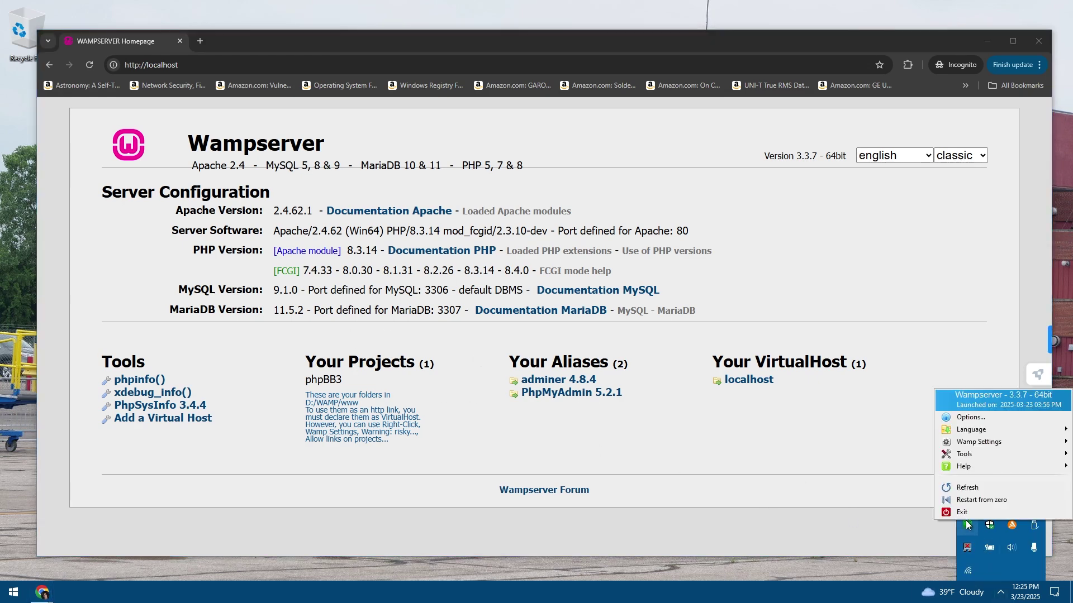
pyautogui.click(949, 492)
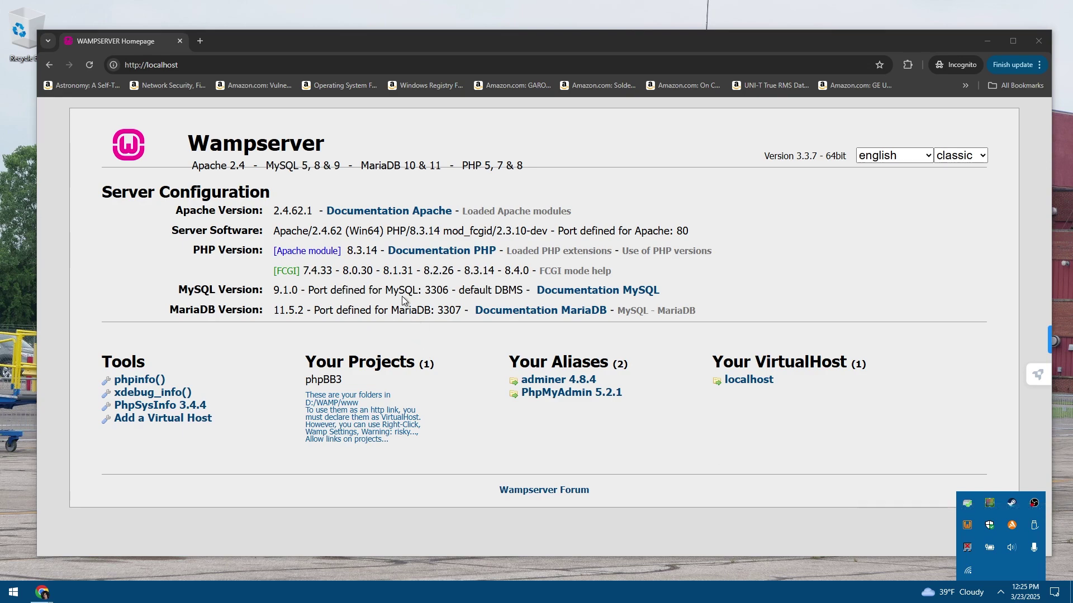
pyautogui.click(180, 42)
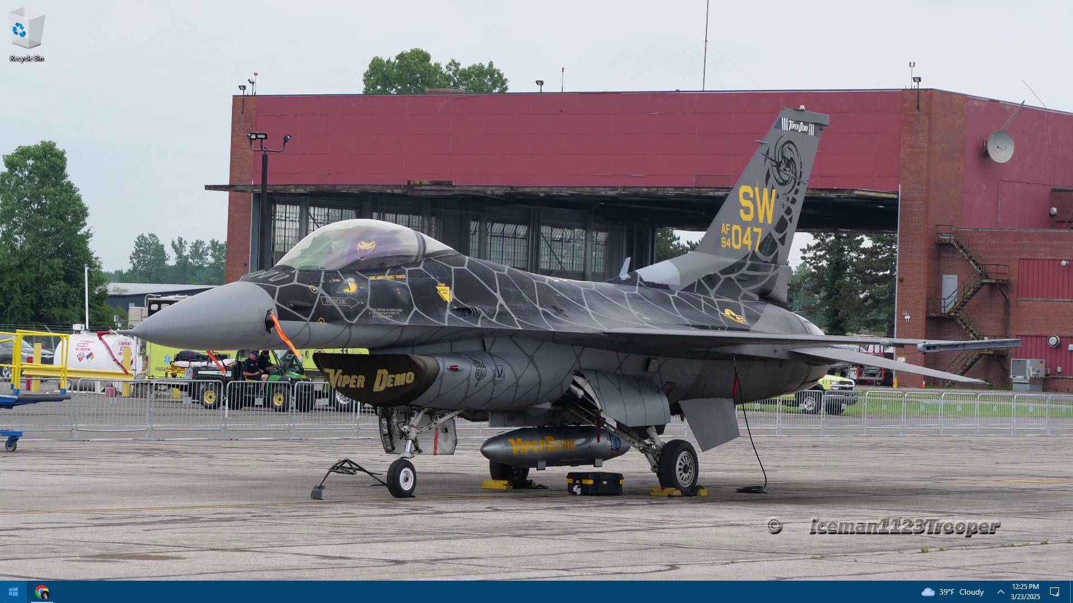
pyautogui.click(13, 592)
# Launch Command Prompt and run ipconfig to find the Wi-Fi IPv4 address 192.168.0.166
pyautogui.write('command')
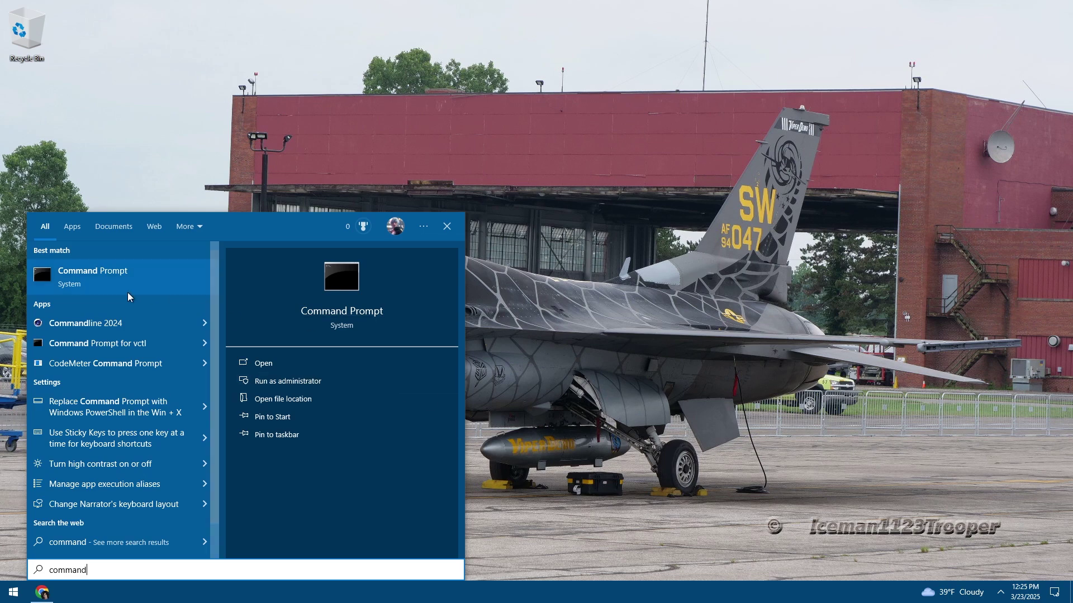
pyautogui.click(70, 280)
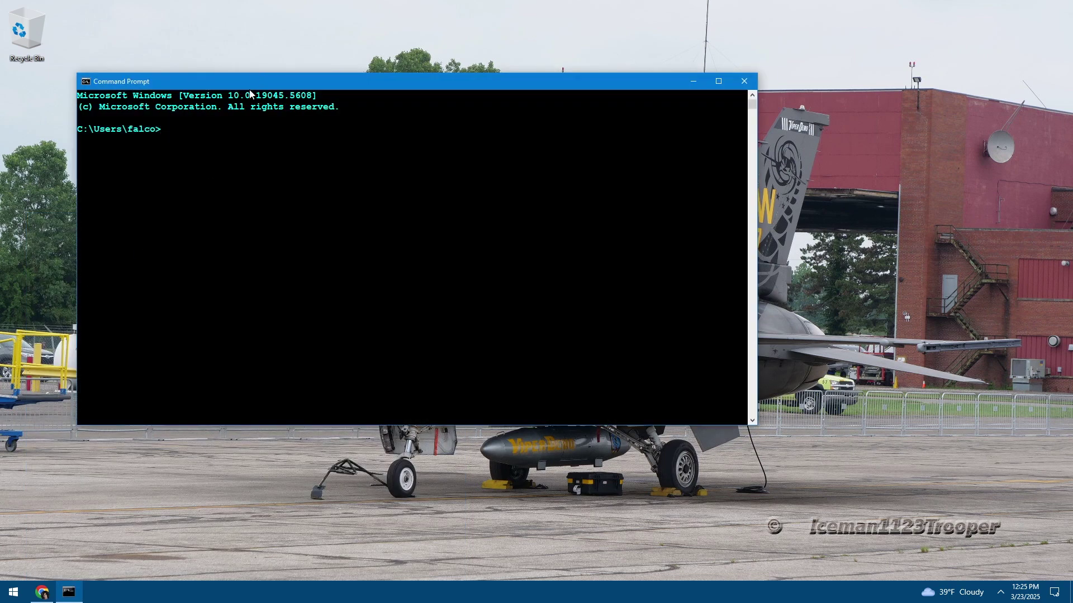
pyautogui.moveTo(249, 87); pyautogui.dragTo(378, 148)
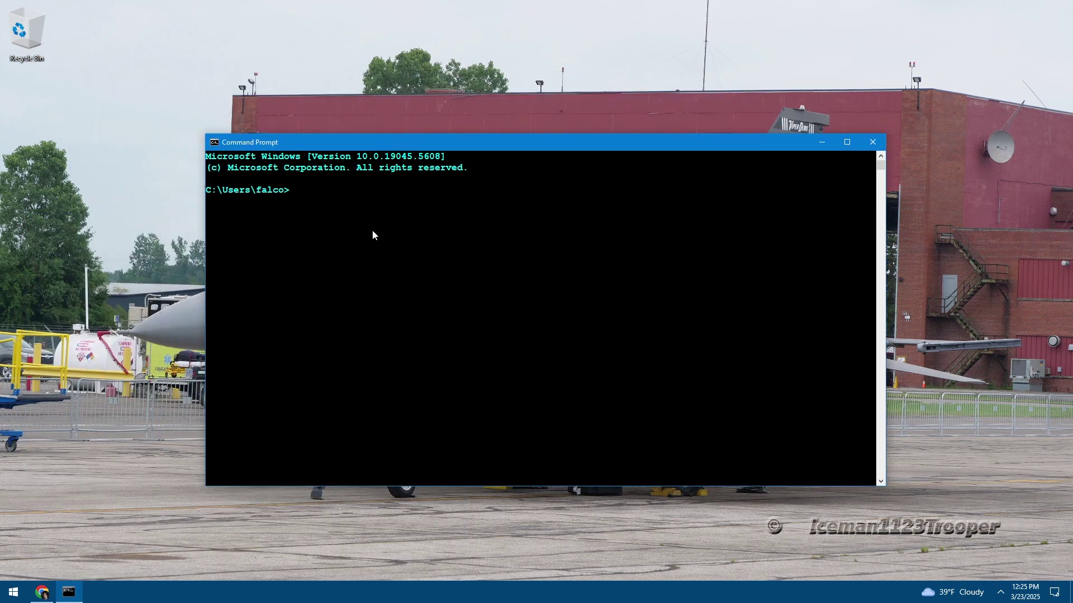
pyautogui.write('ipconfig')
pyautogui.press('Return')
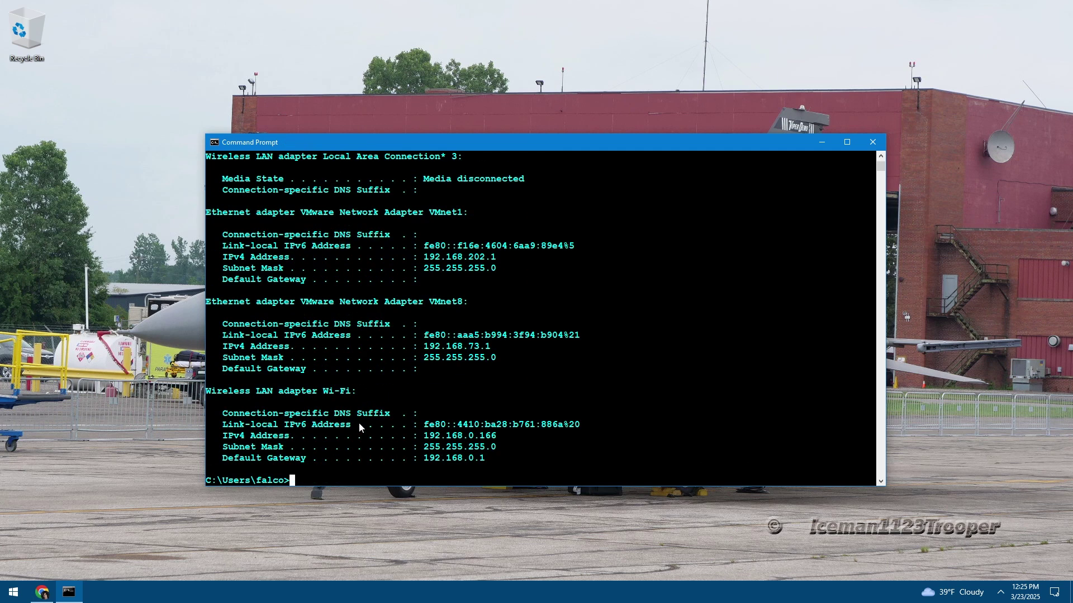
pyautogui.scroll(-2, 358, 427)
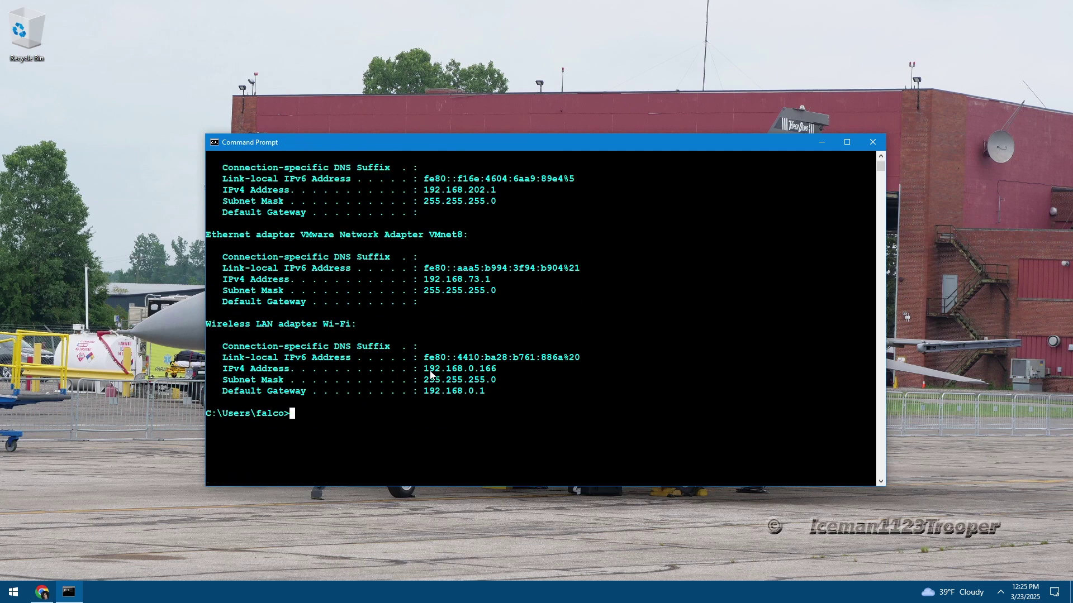
pyautogui.rightClick(498, 372)
pyautogui.click(454, 371)
# Close Command Prompt and clear all notifications
pyautogui.click(872, 142)
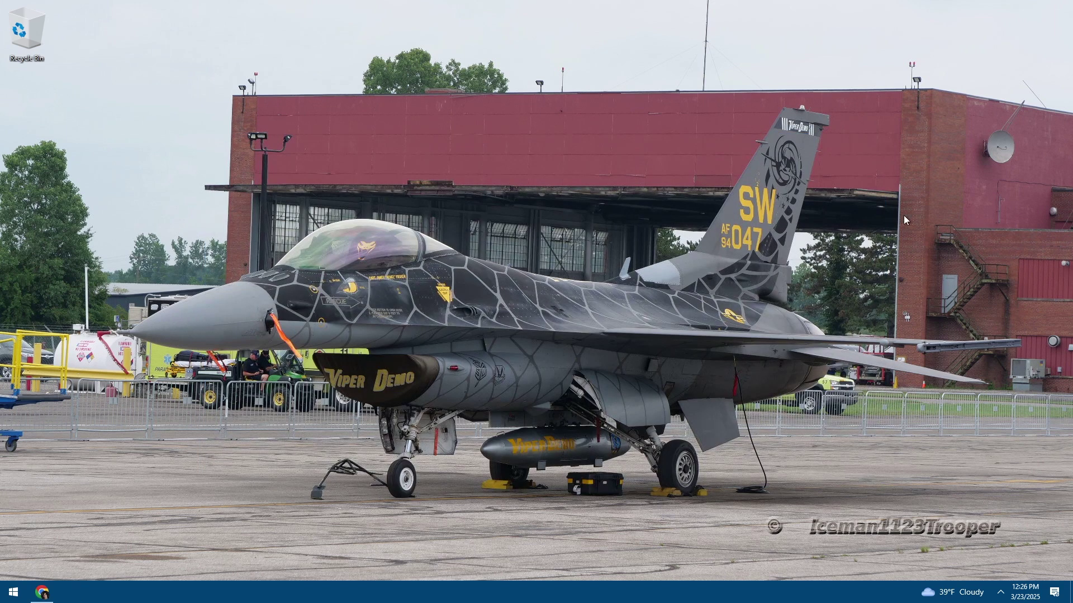
pyautogui.click(1055, 592)
pyautogui.click(1035, 558)
pyautogui.click(598, 366)
# Make several drags across the empty Windows desktop
pyautogui.moveTo(497, 438); pyautogui.dragTo(663, 266)
pyautogui.moveTo(520, 422); pyautogui.dragTo(602, 327)
pyautogui.moveTo(507, 425); pyautogui.dragTo(915, 184)
pyautogui.moveTo(581, 459); pyautogui.dragTo(830, 215)
pyautogui.moveTo(478, 449); pyautogui.dragTo(648, 338)
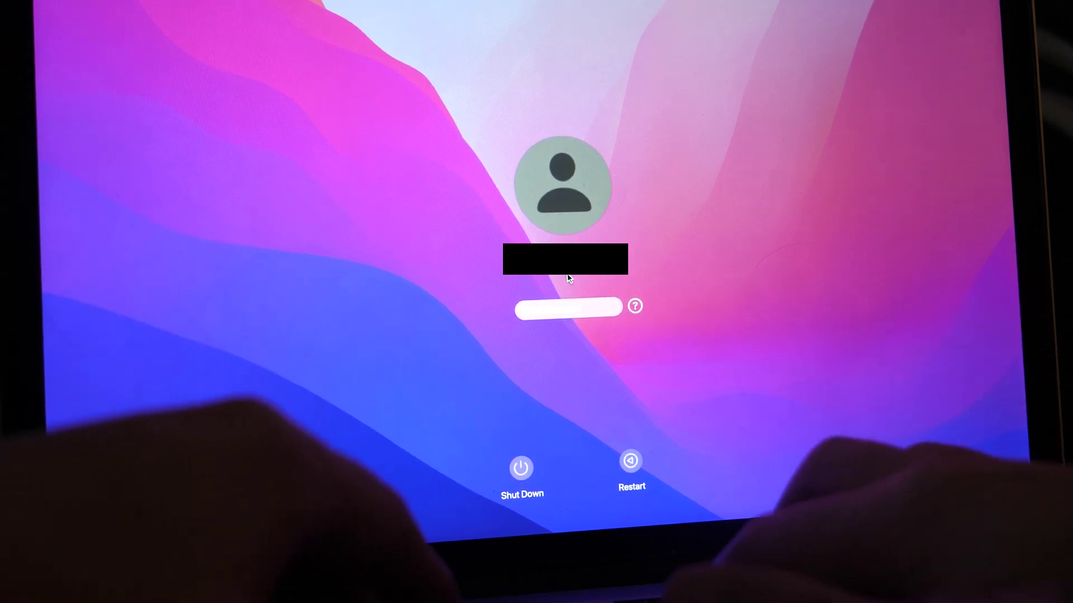
# Enter the Mac account password at the login screen to sign in
pyautogui.write('••••••••')
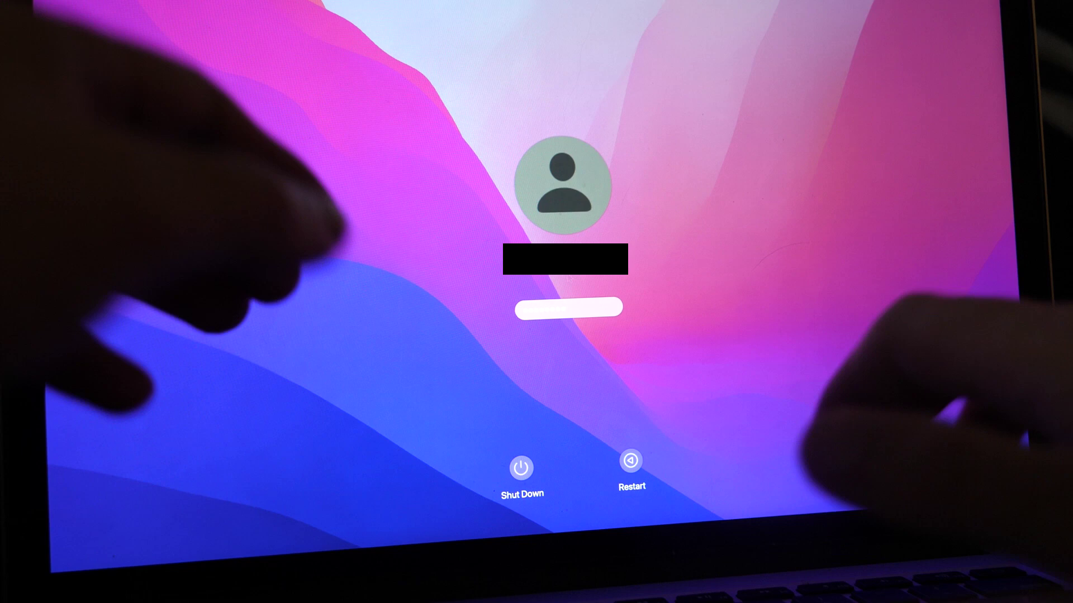
pyautogui.press('Return')
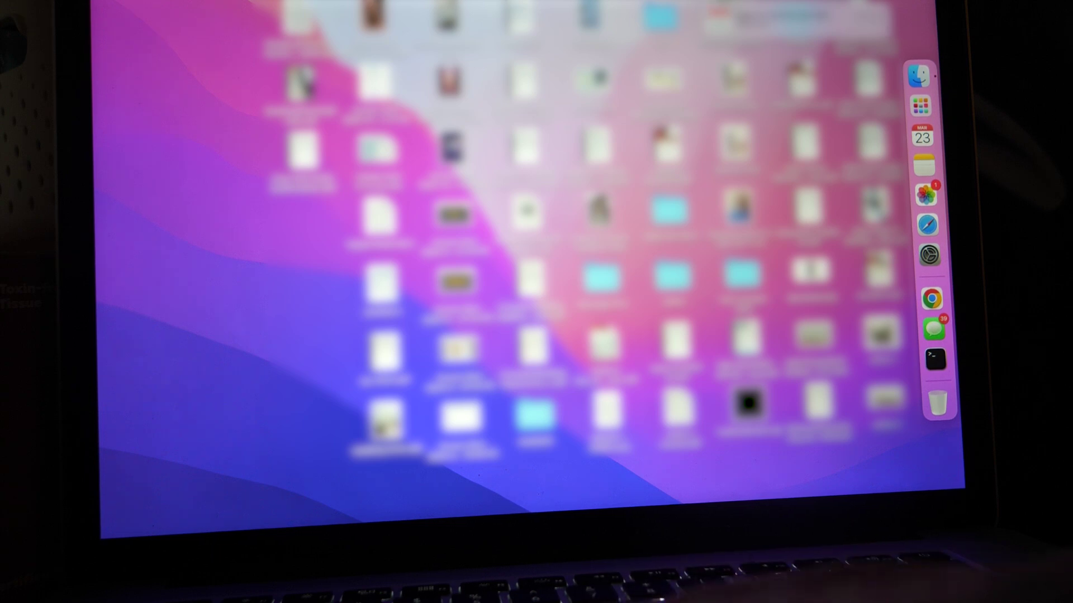
# Open Terminal through Spotlight and enlarge its text
pyautogui.press('super+space')
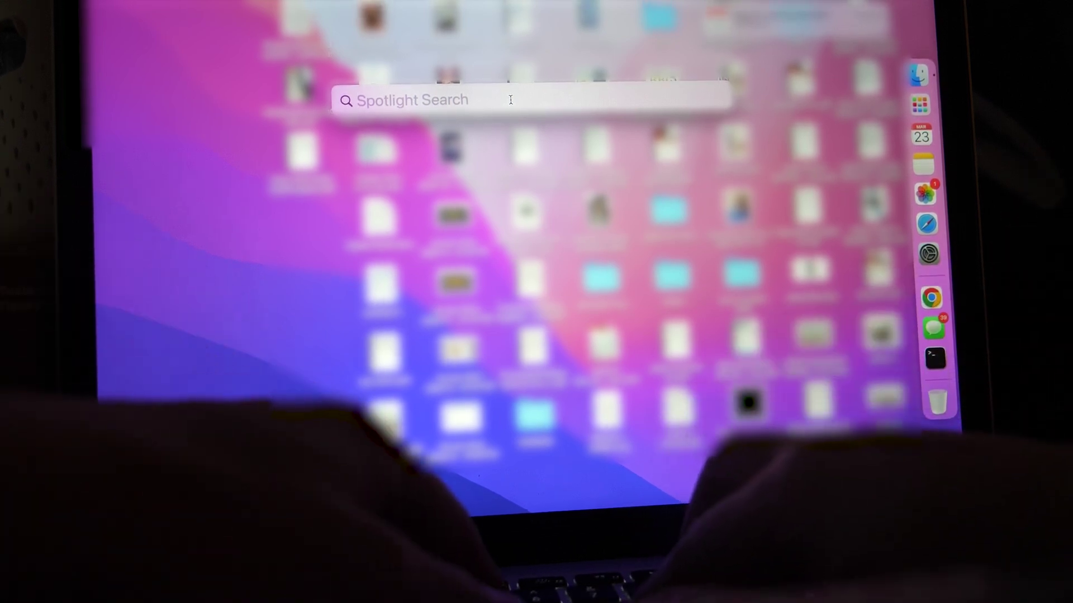
pyautogui.write('terminal')
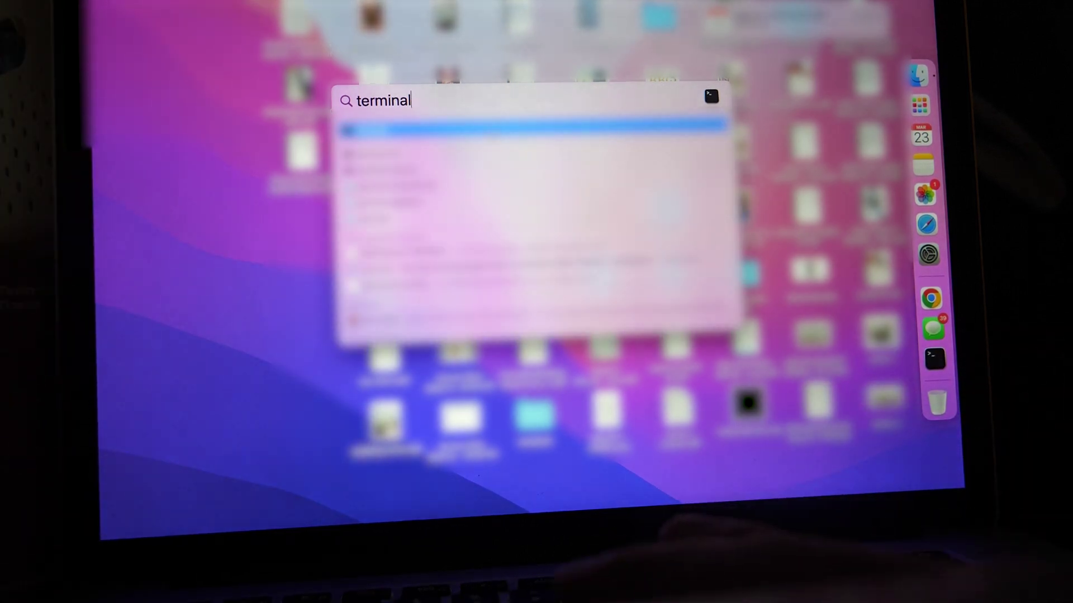
pyautogui.press('Return')
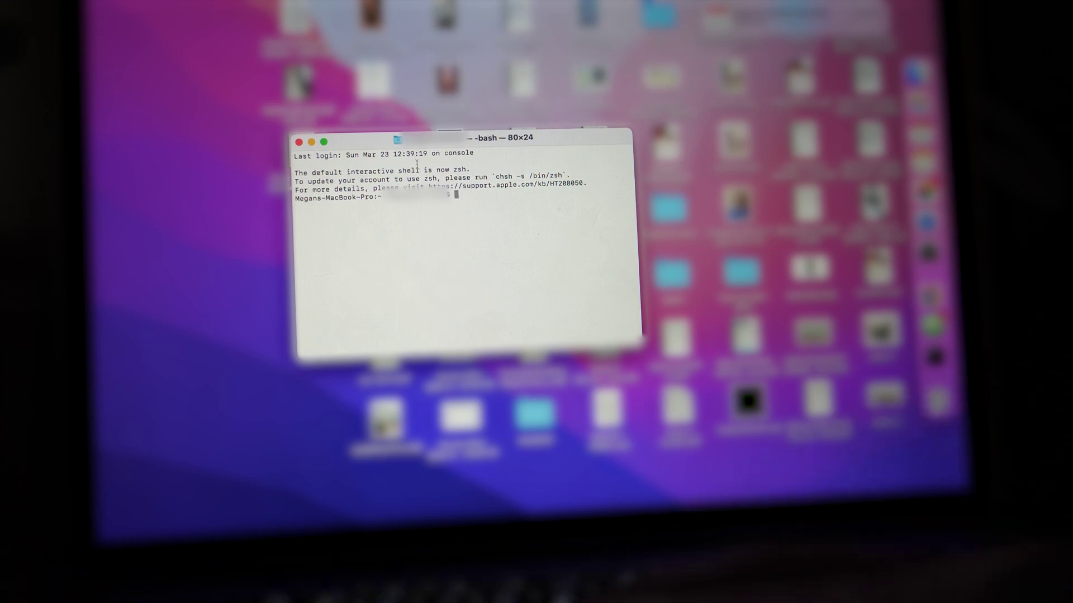
pyautogui.press('super+plus')
pyautogui.press('super+plus')
pyautogui.press('super+plus')
pyautogui.press('super+plus')
pyautogui.press('super+plus')
pyautogui.press('super+plus')
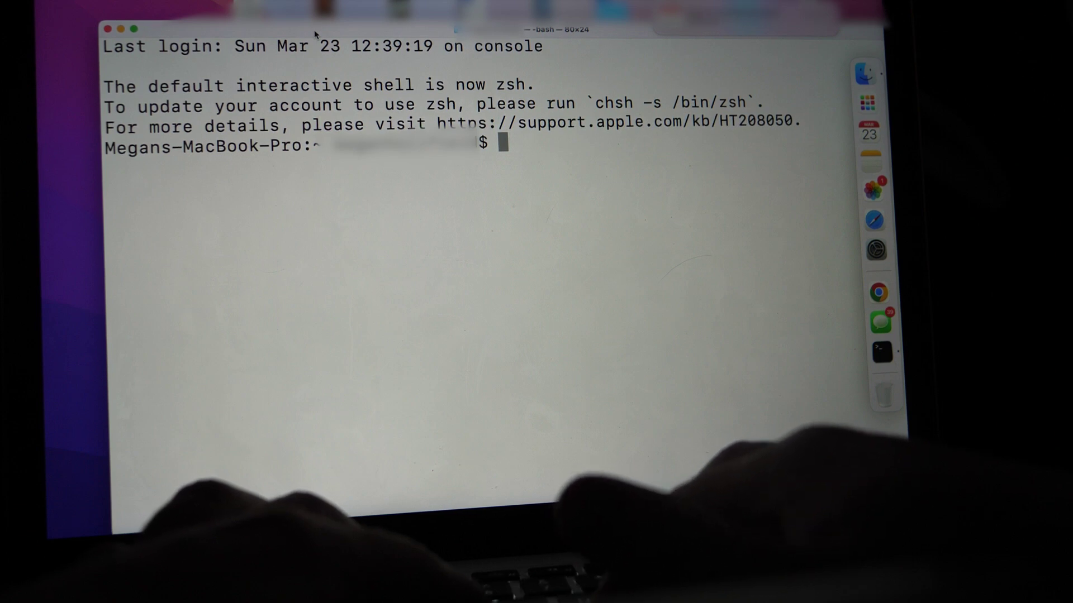
# Ping 192.168.0.166, getting replies around 7 ms, then close Terminal
pyautogui.write('ping')
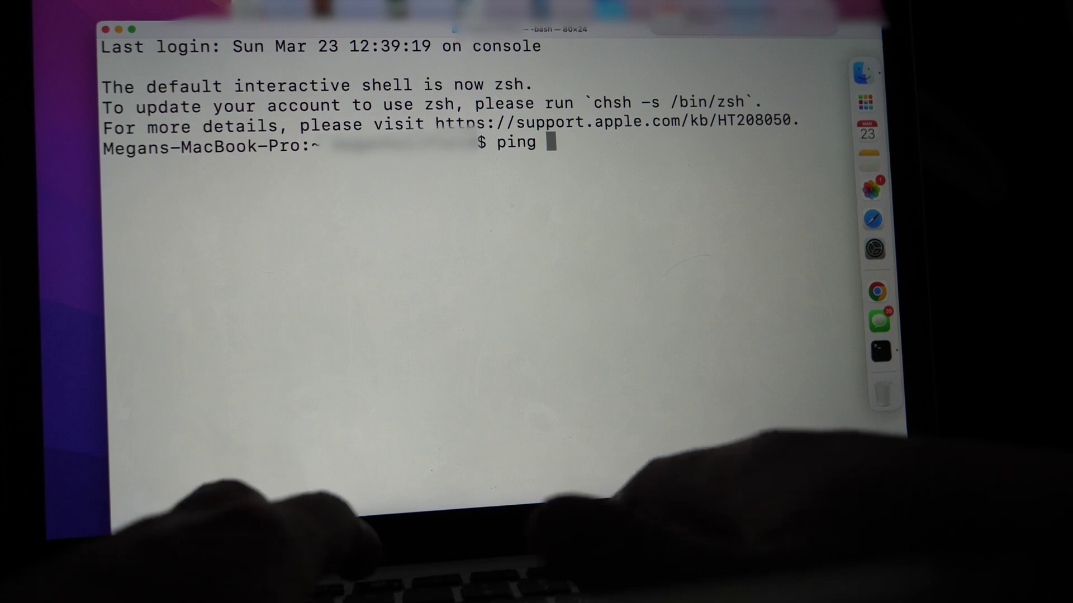
pyautogui.write(' 192.168')
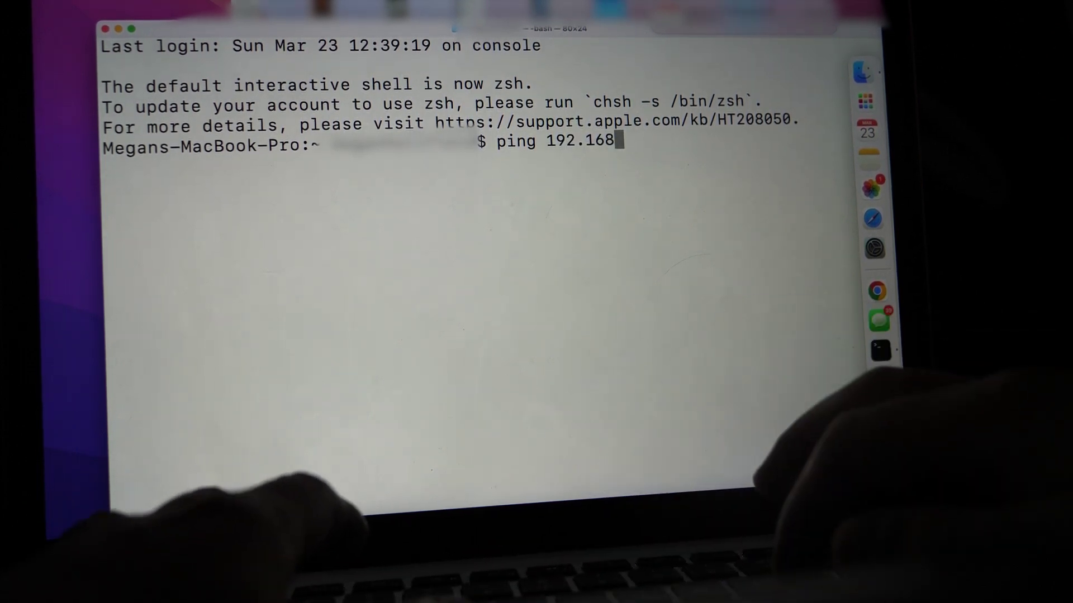
pyautogui.write('.0.166')
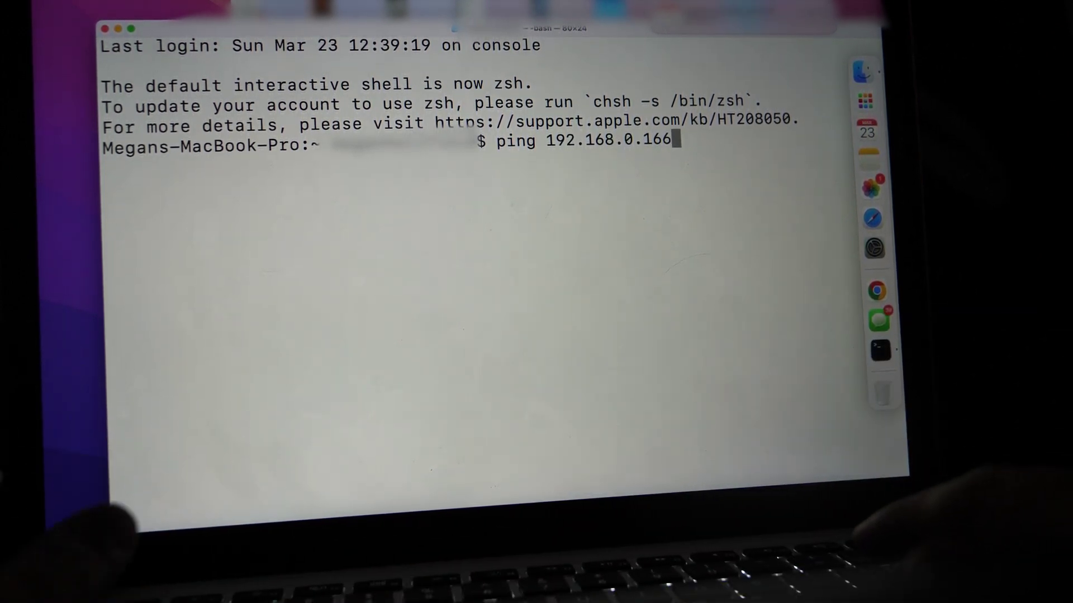
pyautogui.press('Return')
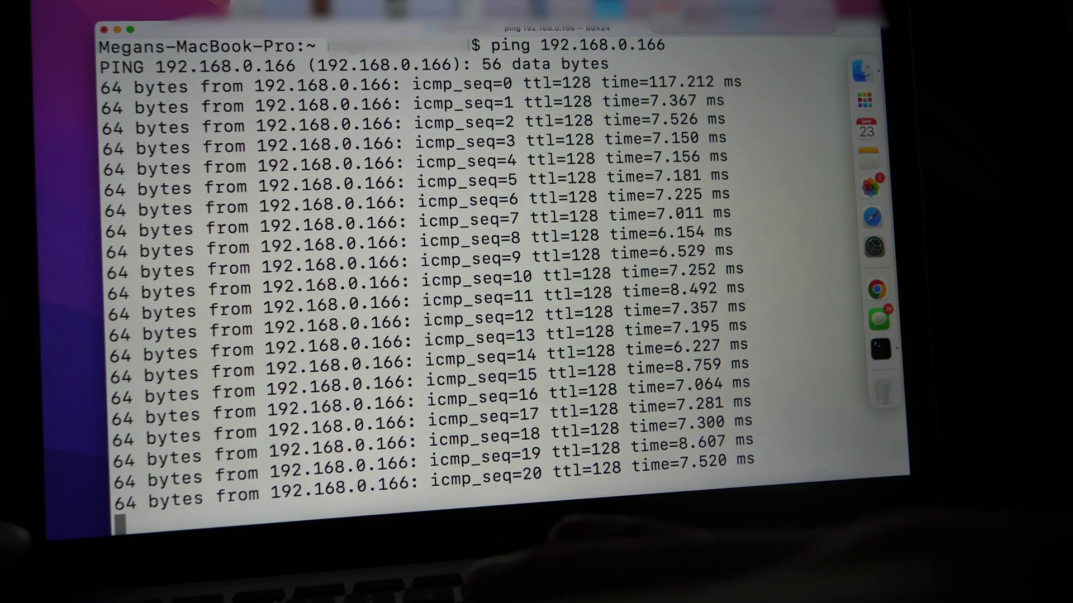
pyautogui.click(193, 128)
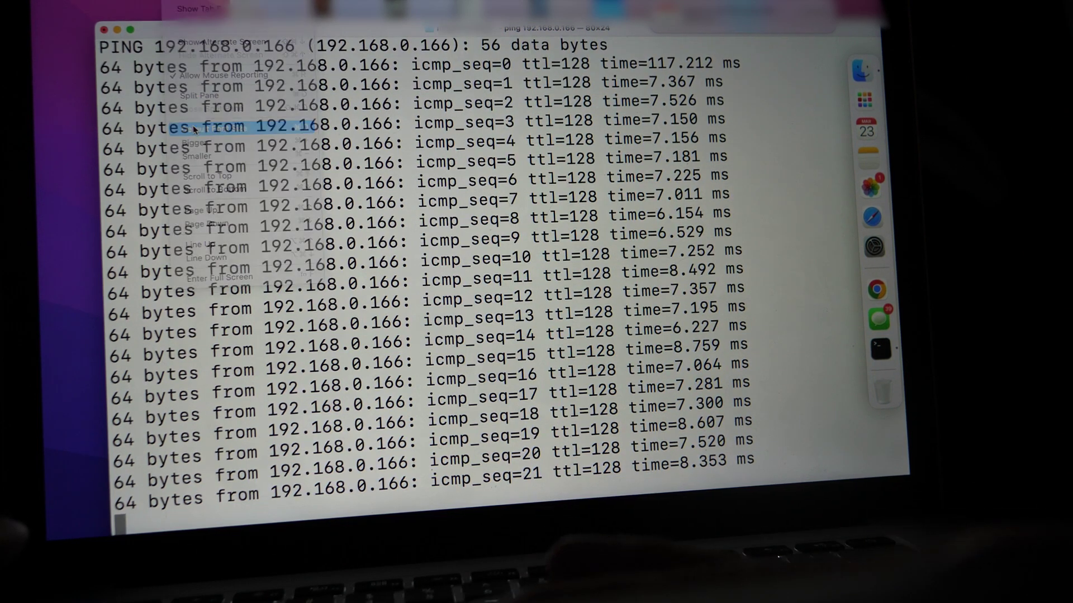
pyautogui.press('super+h')
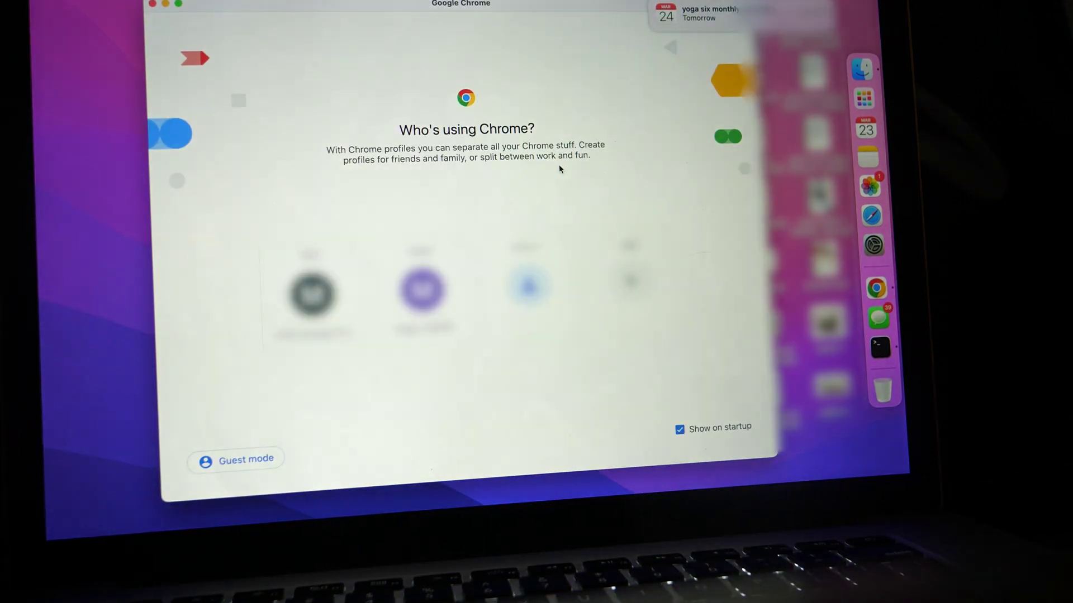
# Load 192.168.0.166 in a Chrome guest window and reload the ERR_CONNECTION_REFUSED error
pyautogui.click(245, 461)
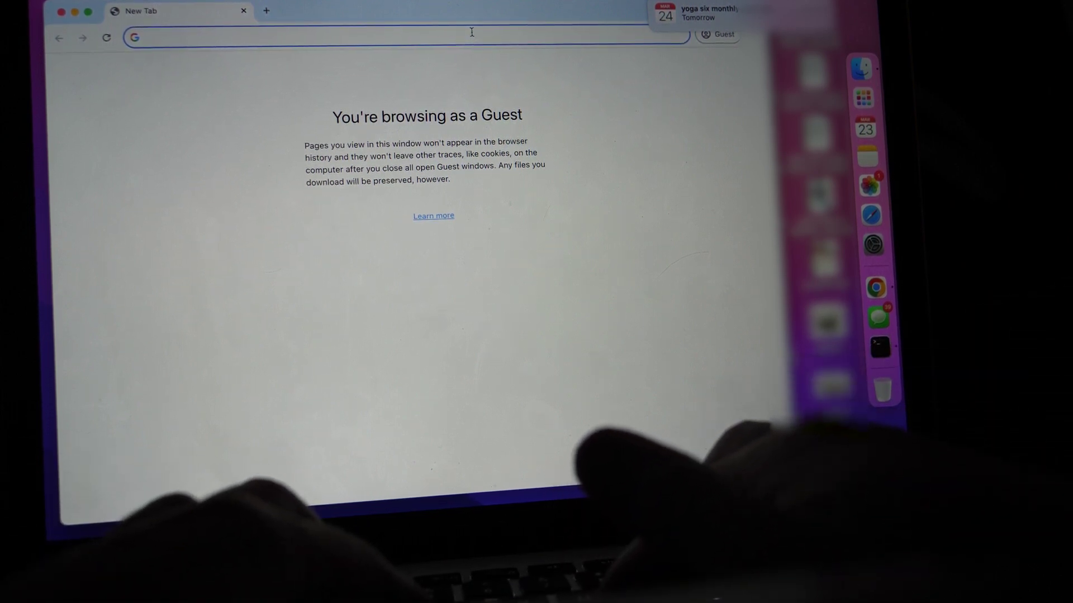
pyautogui.write('192.')
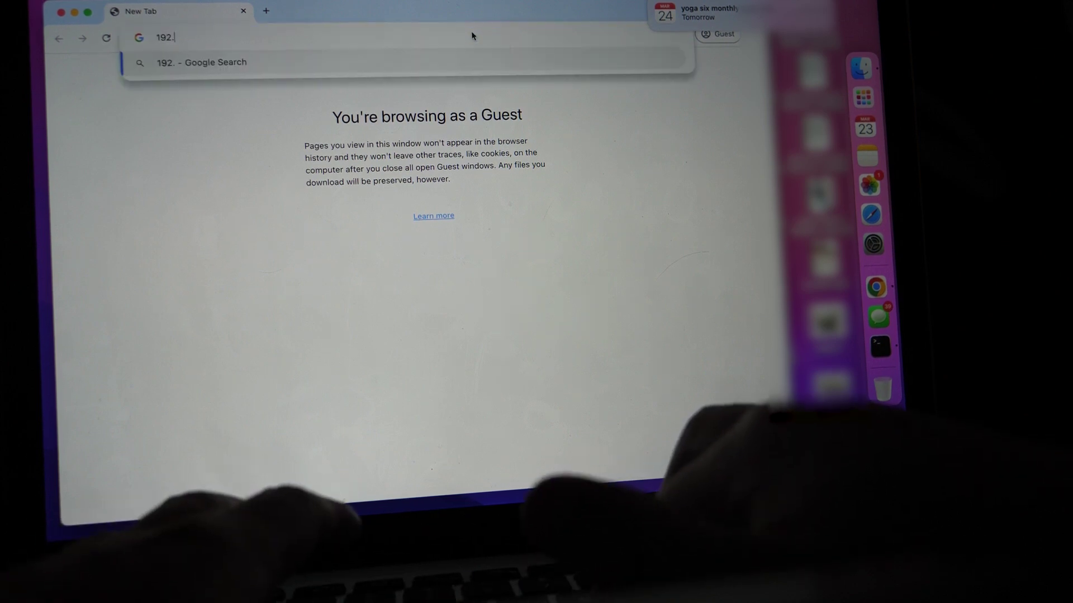
pyautogui.write('168.0.')
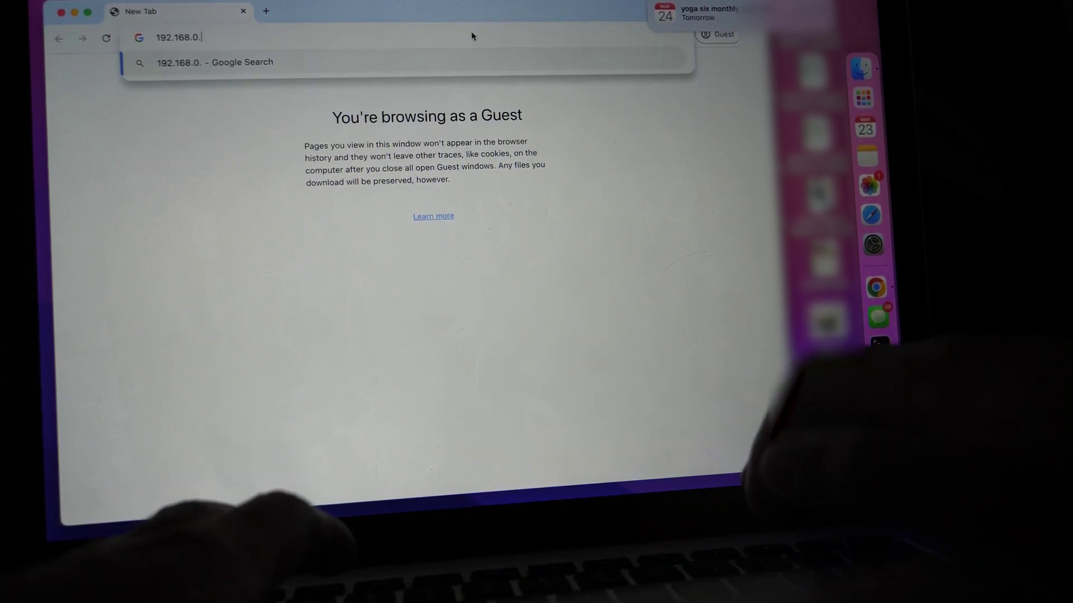
pyautogui.write('16')
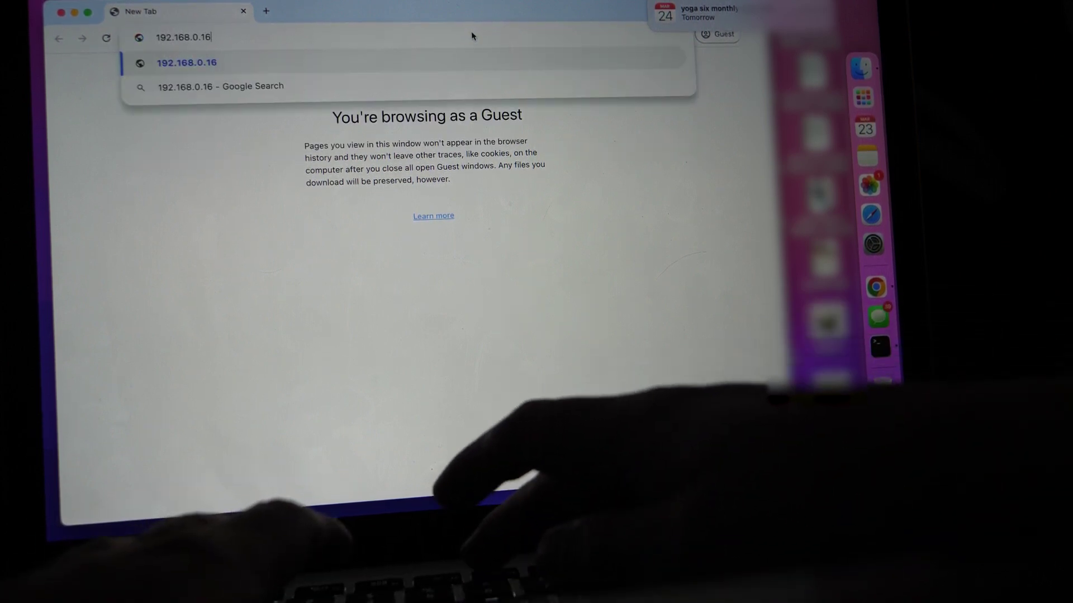
pyautogui.write('6')
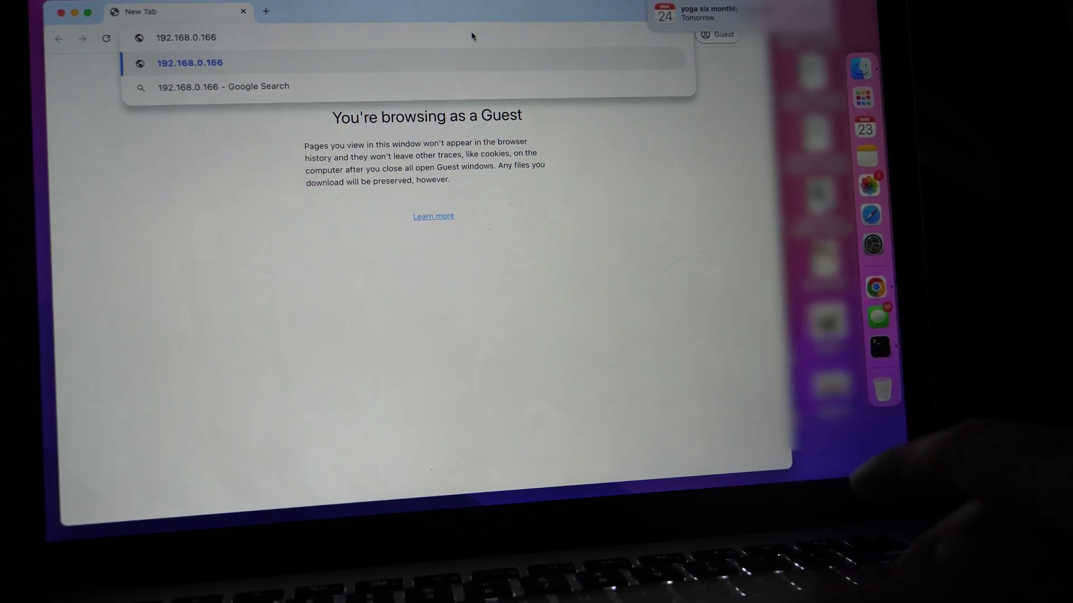
pyautogui.press('Return')
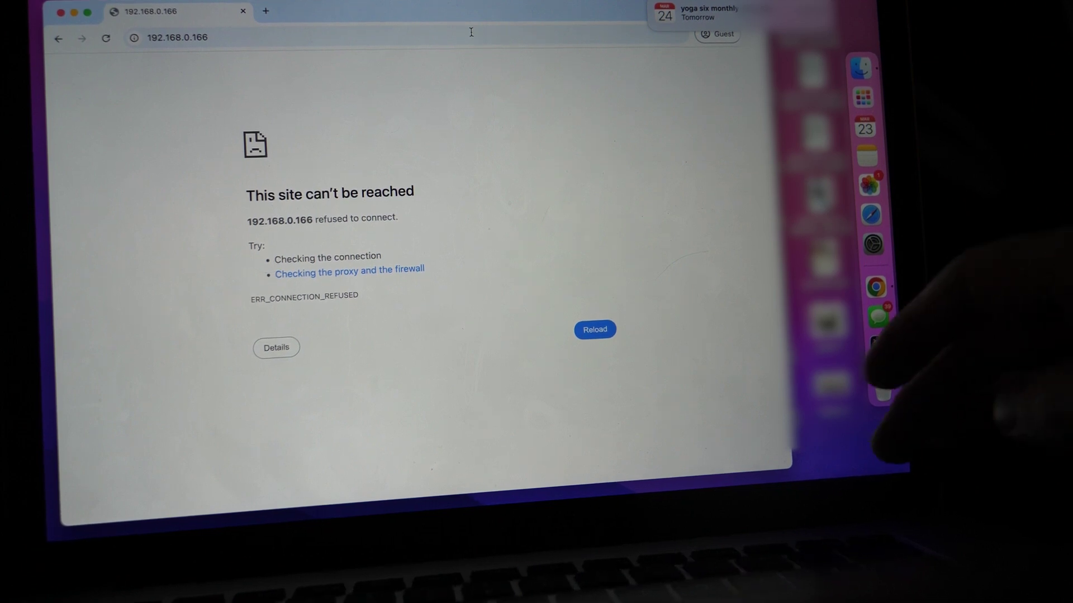
pyautogui.press('super+equal')
pyautogui.press('super+equal')
pyautogui.press('super+equal')
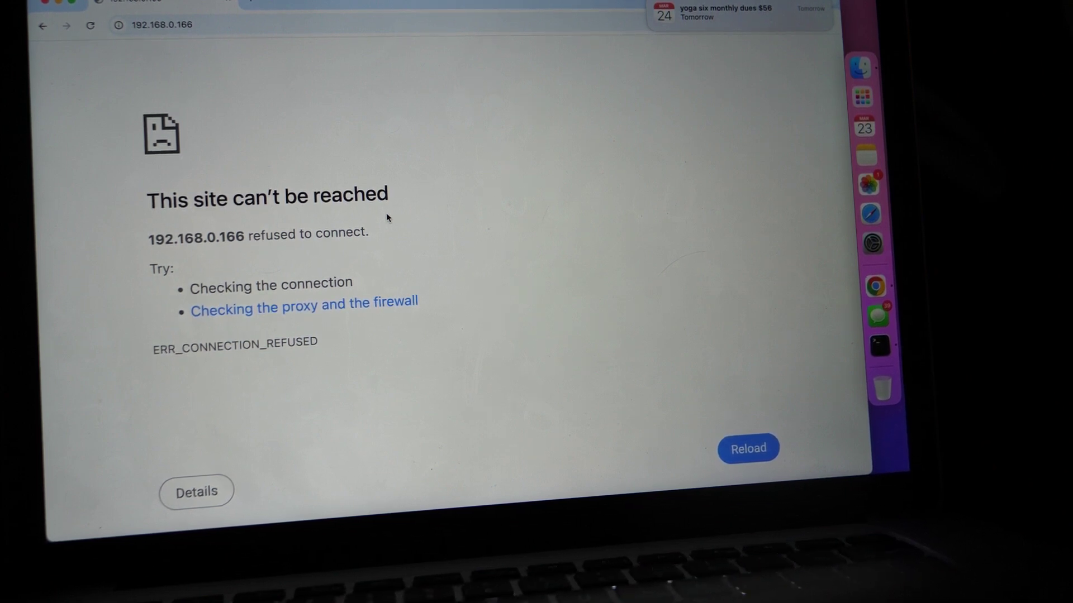
pyautogui.press('super+r')
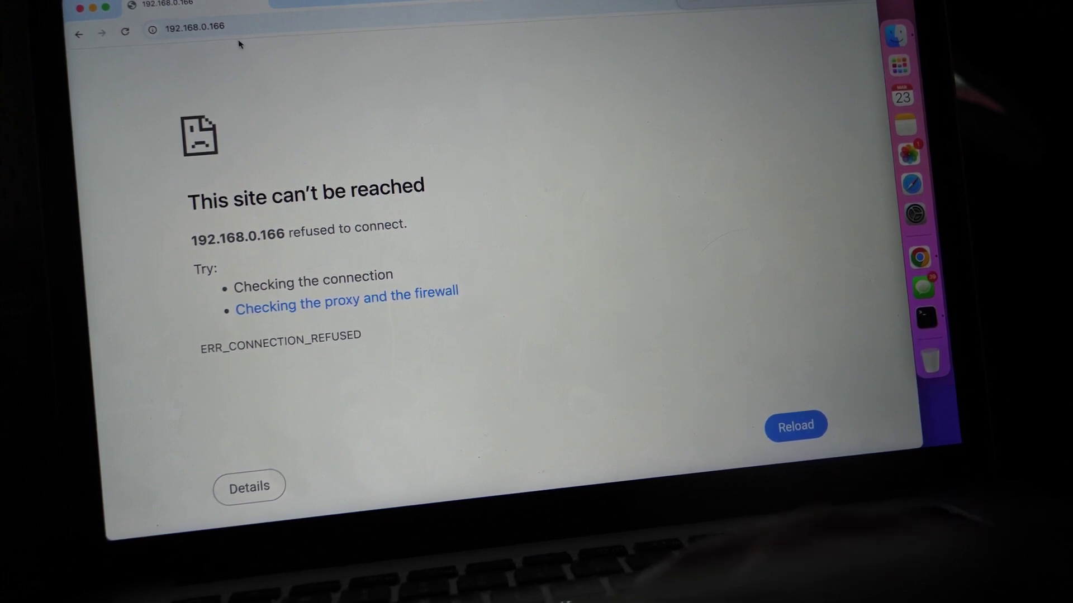
pyautogui.click(128, 35)
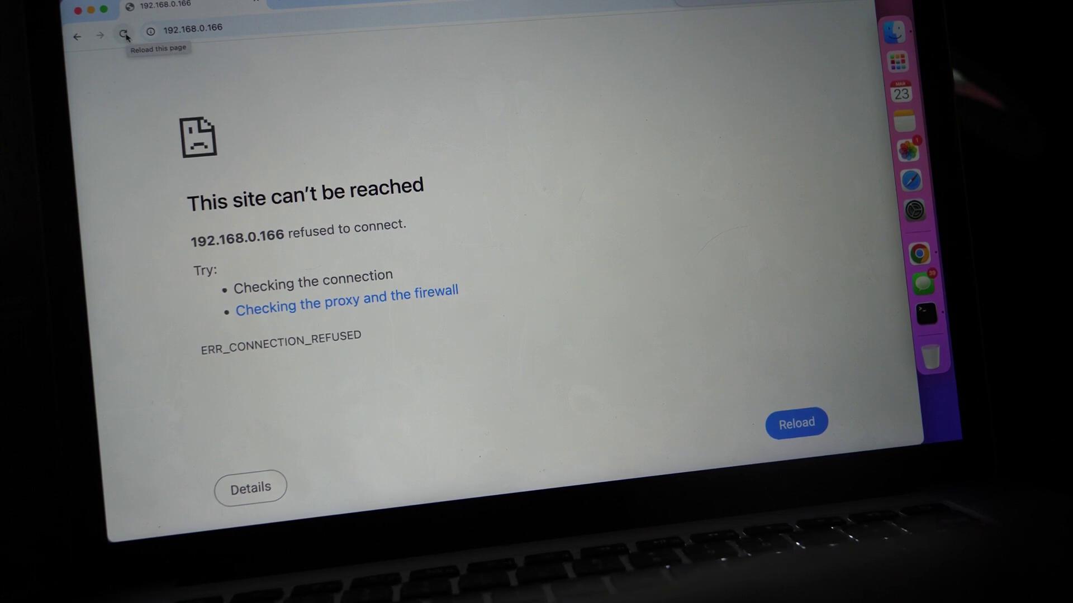
# Retry 192.168.0.166, getting Apache's 403 Forbidden page, and zoom in to read it
pyautogui.click(124, 34)
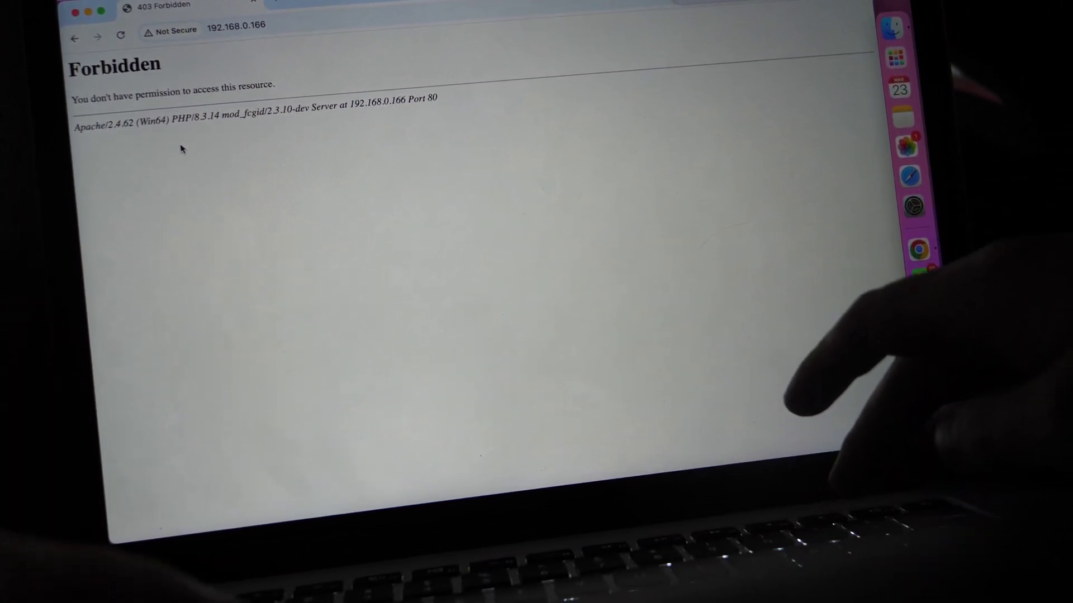
pyautogui.press('super+equal')
pyautogui.press('super+equal')
pyautogui.press('super+equal')
pyautogui.press('super+equal')
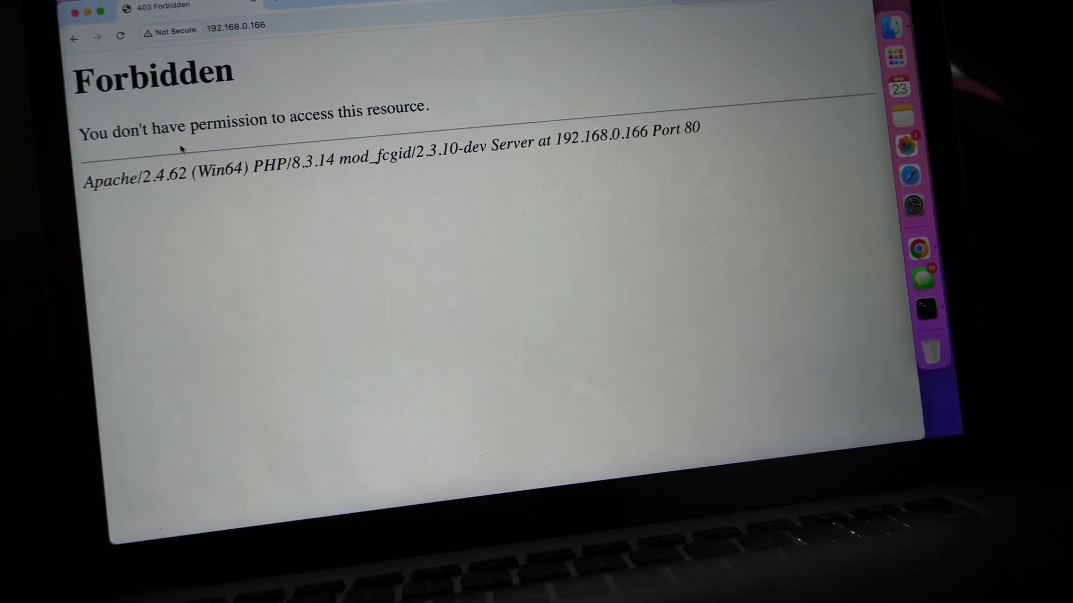
pyautogui.moveTo(150, 126); pyautogui.dragTo(345, 112)
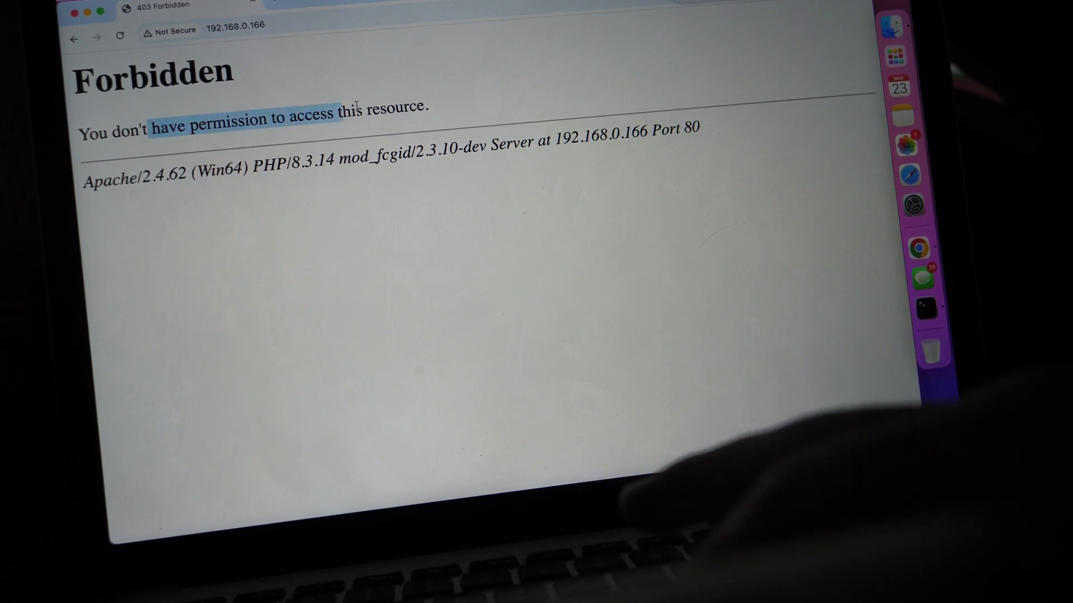
pyautogui.click(280, 184)
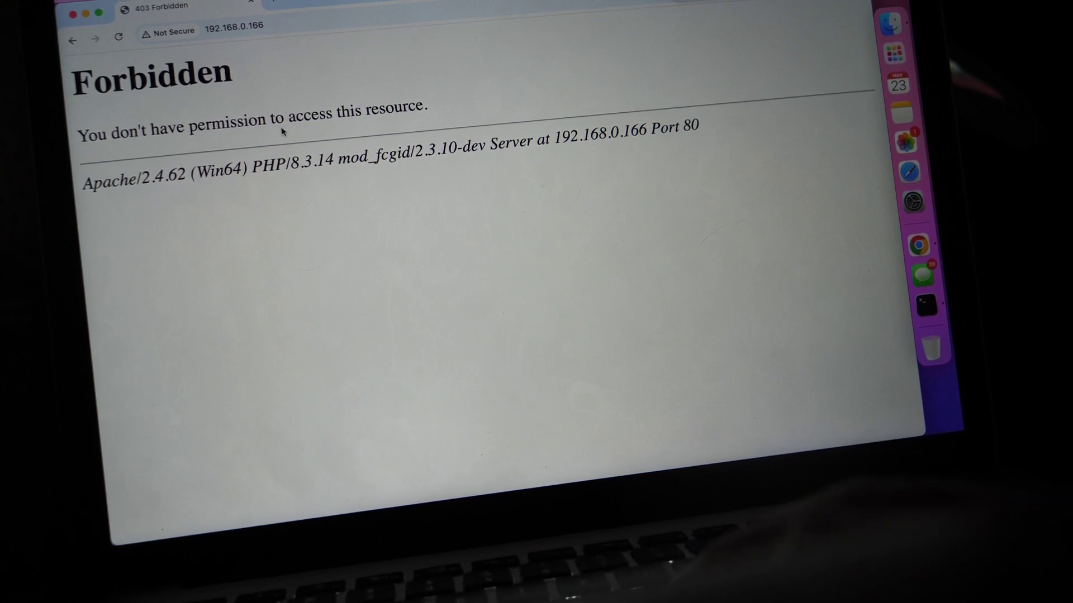
pyautogui.click(252, 23)
# Append /phpbb3 to the address to load 192.168.0.166/phpbb3
pyautogui.click(298, 22)
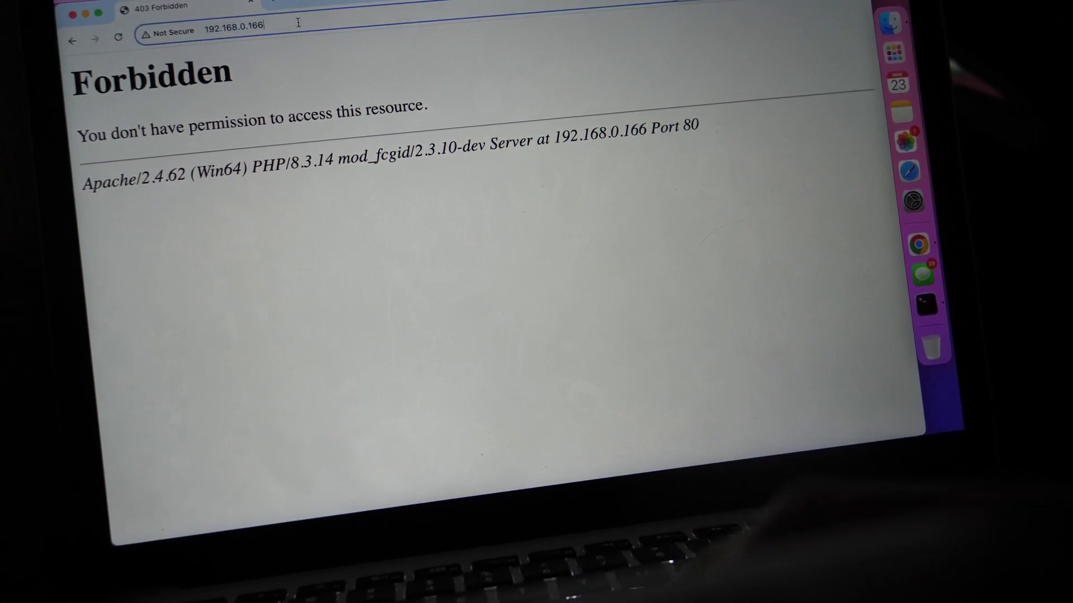
pyautogui.write('/php')
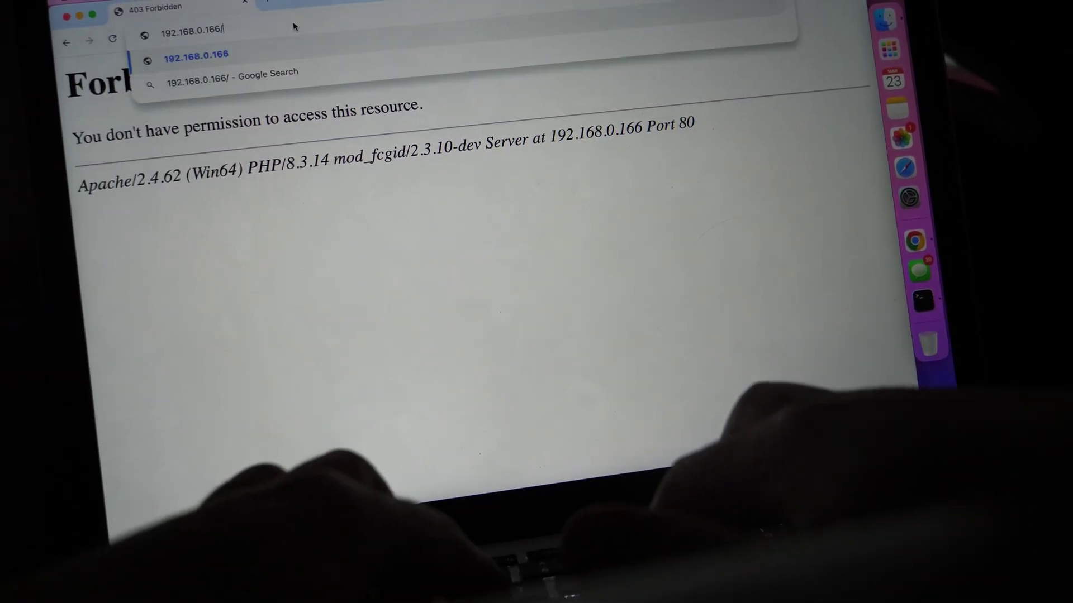
pyautogui.write('bb3')
pyautogui.press('Return')
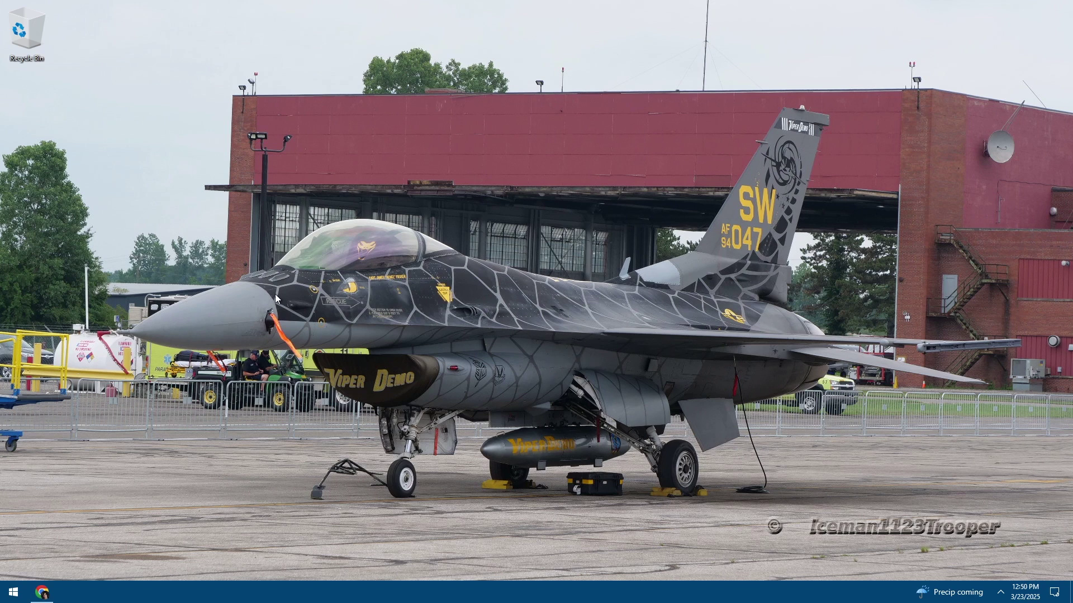
# Open File Explorer at This PC, showing My Book (F:) with 233 GB free of 3.63 TB
pyautogui.moveTo(407, 451); pyautogui.dragTo(727, 183)
pyautogui.doubleClick(22, 38)
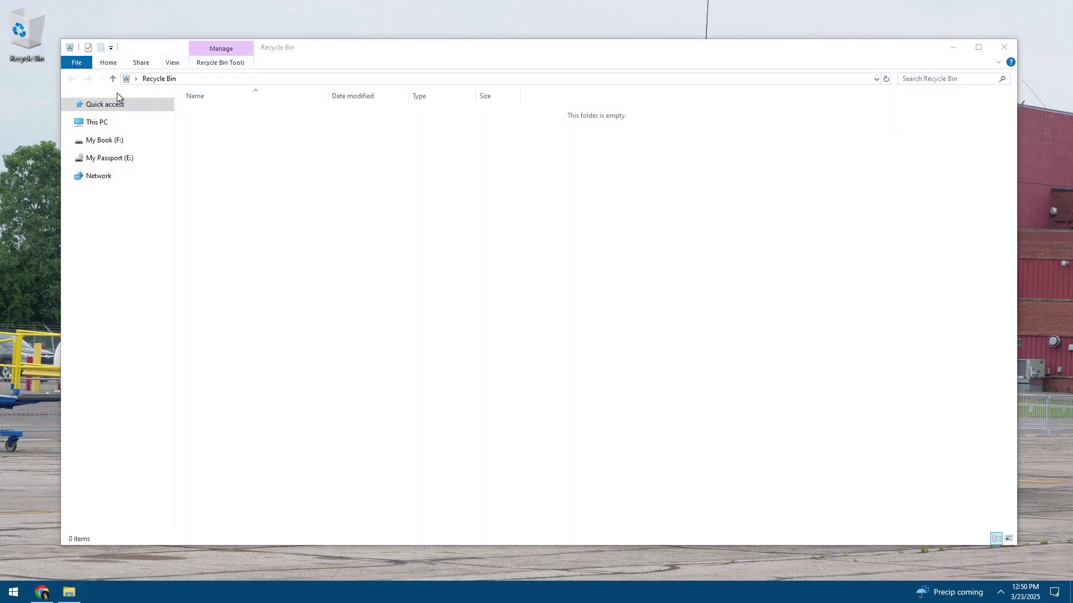
pyautogui.click(97, 122)
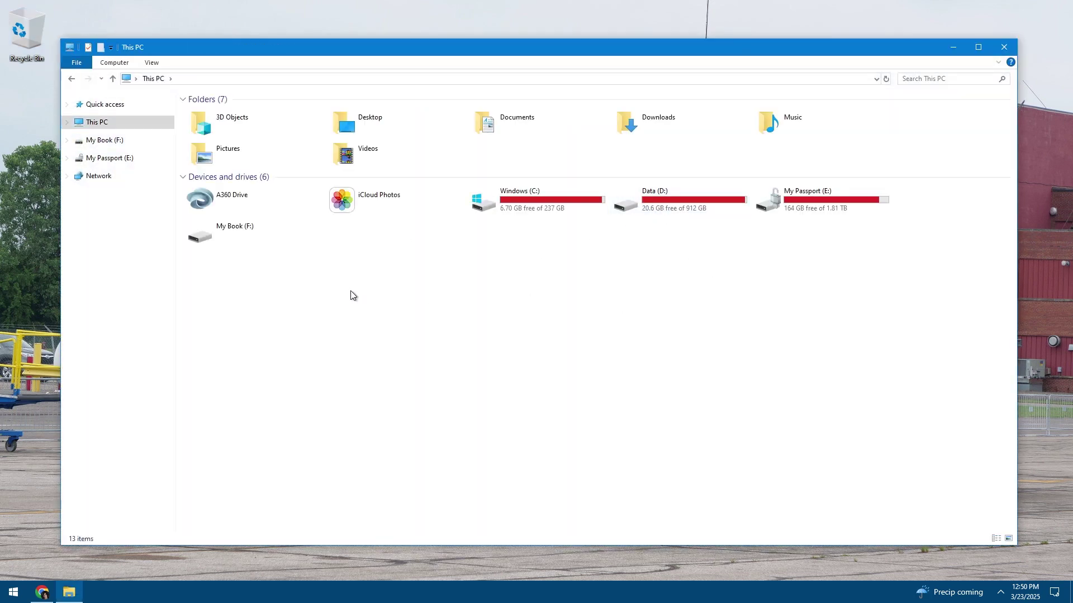
pyautogui.click(239, 231)
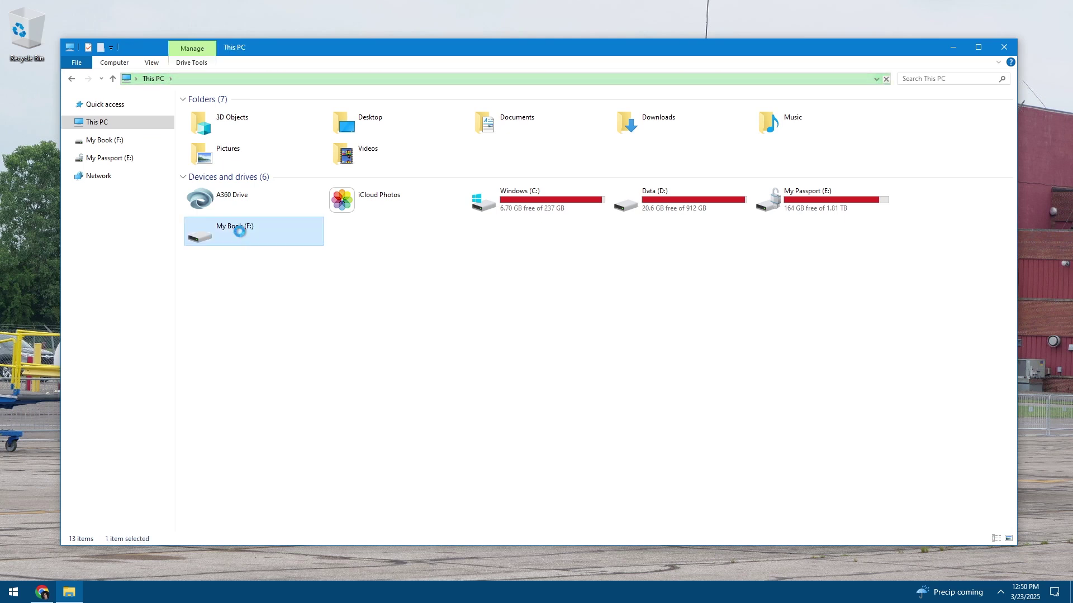
pyautogui.click(108, 126)
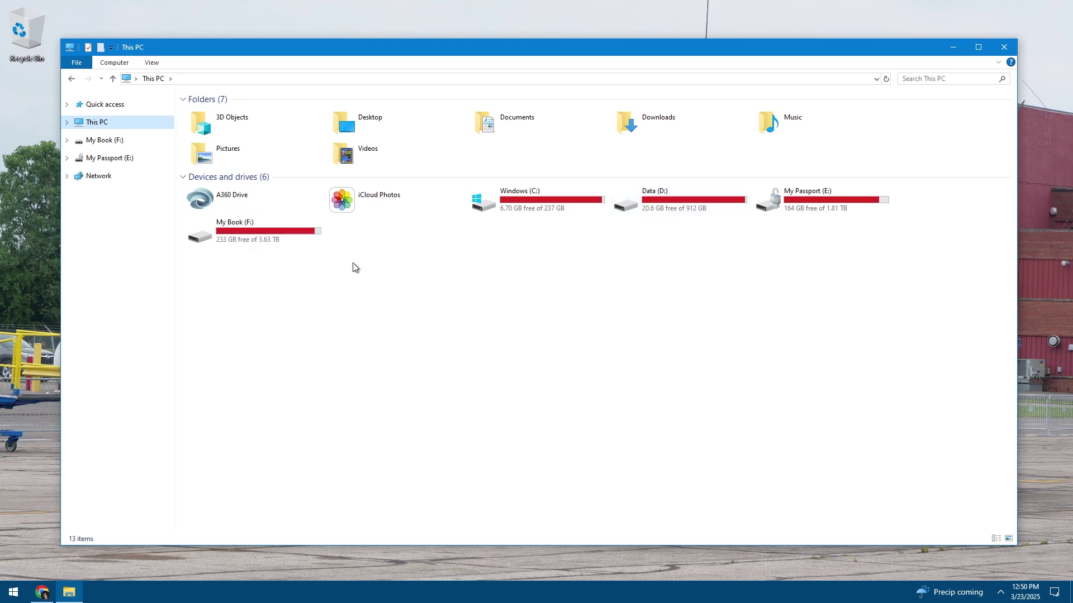
# Browse to D:\WAMP\bin\apache\apache2.4.62.1\conf in File Explorer
pyautogui.doubleClick(699, 201)
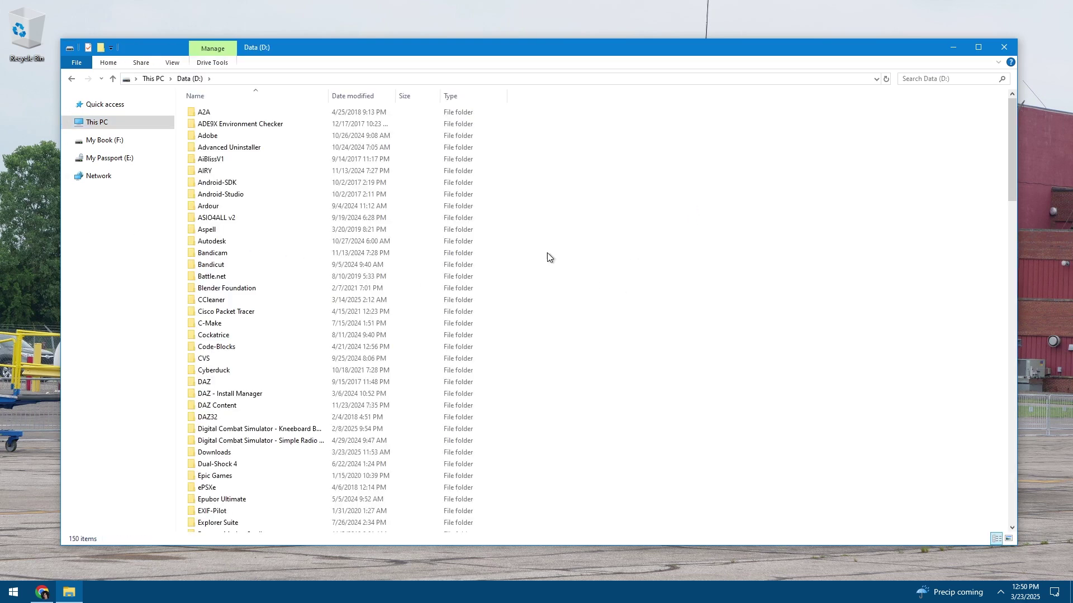
pyautogui.scroll(-20, 368, 391)
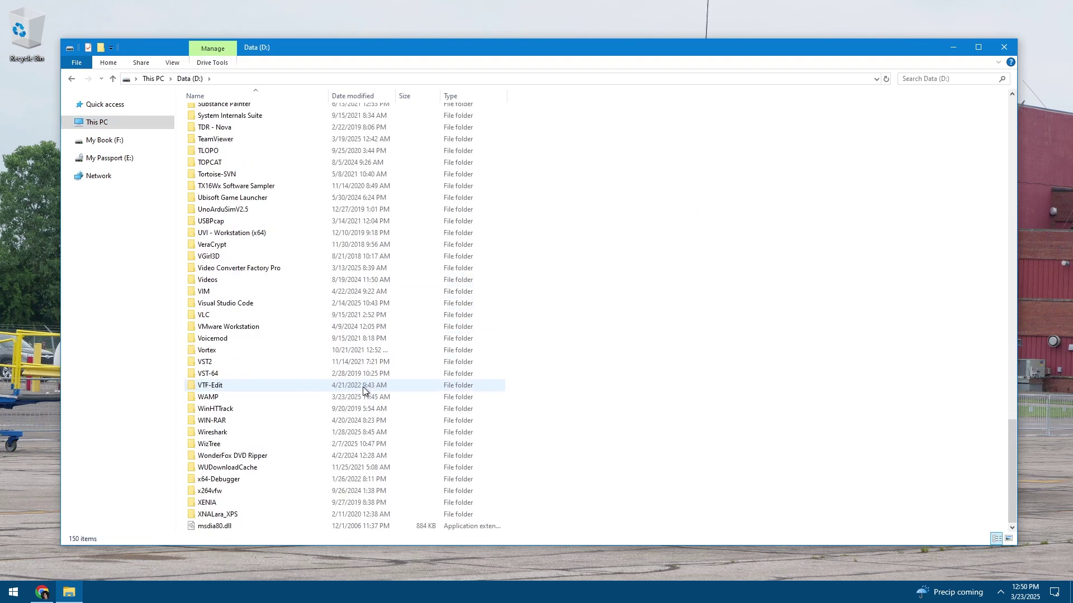
pyautogui.doubleClick(204, 396)
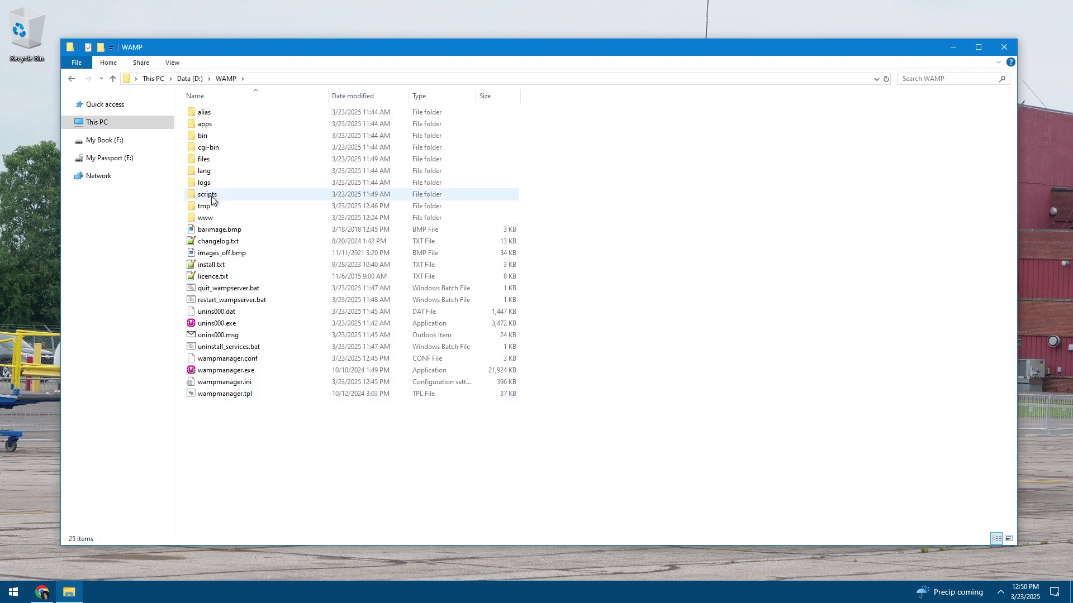
pyautogui.doubleClick(203, 136)
pyautogui.click(206, 114)
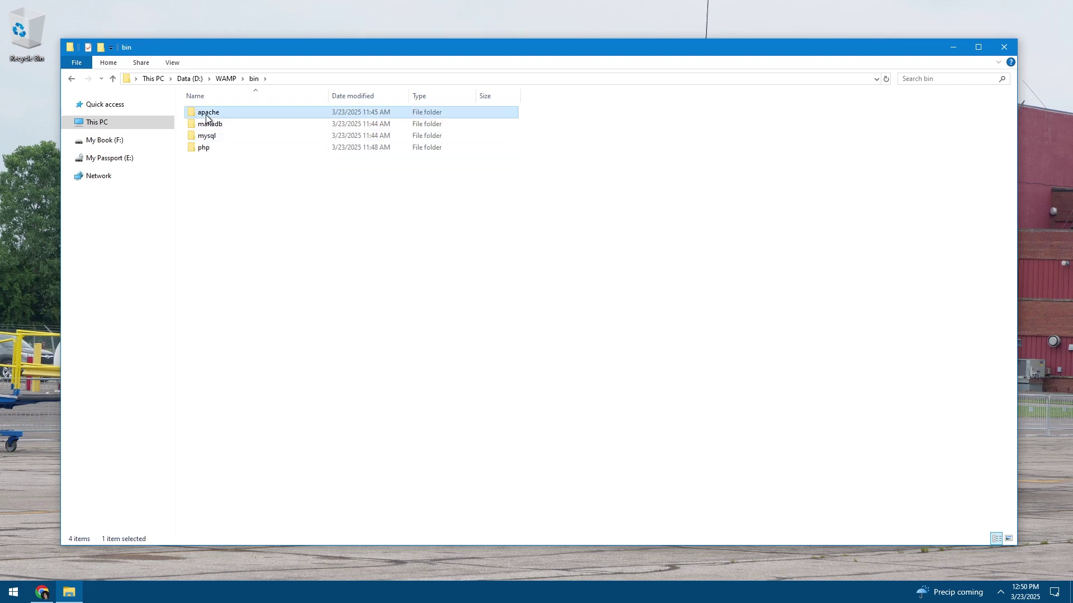
pyautogui.doubleClick(207, 115)
pyautogui.doubleClick(205, 112)
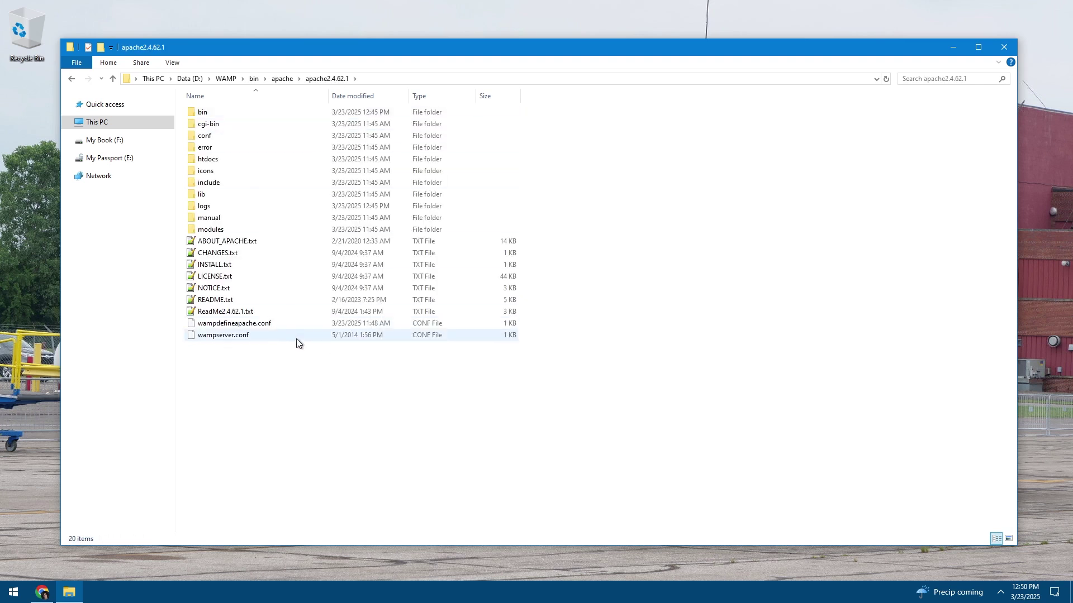
pyautogui.doubleClick(212, 140)
# Open httpd.conf in Notepad++ for editing
pyautogui.click(211, 152)
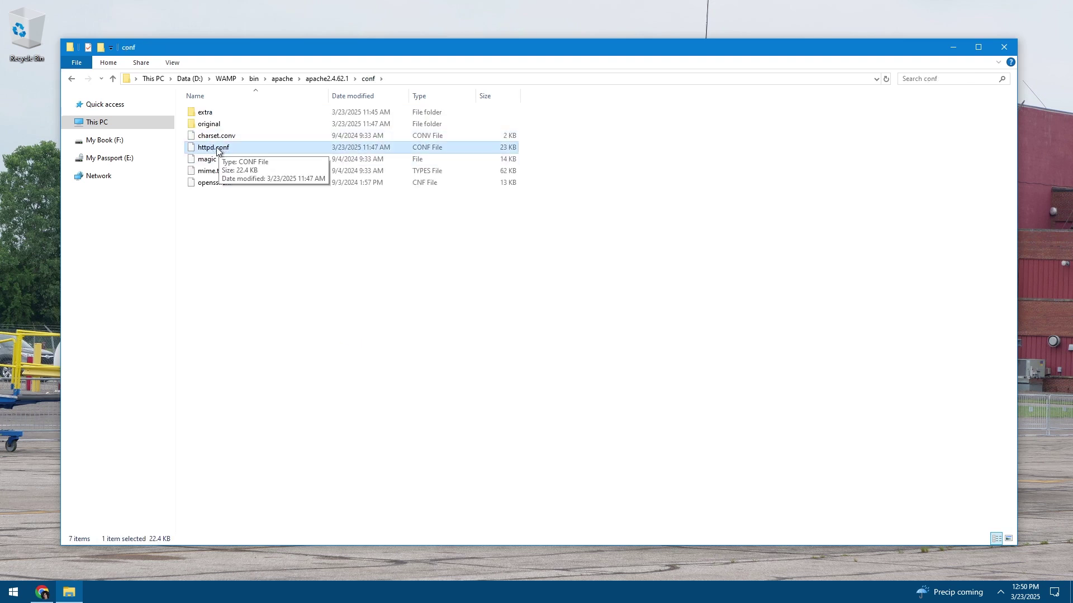
pyautogui.doubleClick(222, 148)
pyautogui.rightClick(223, 147)
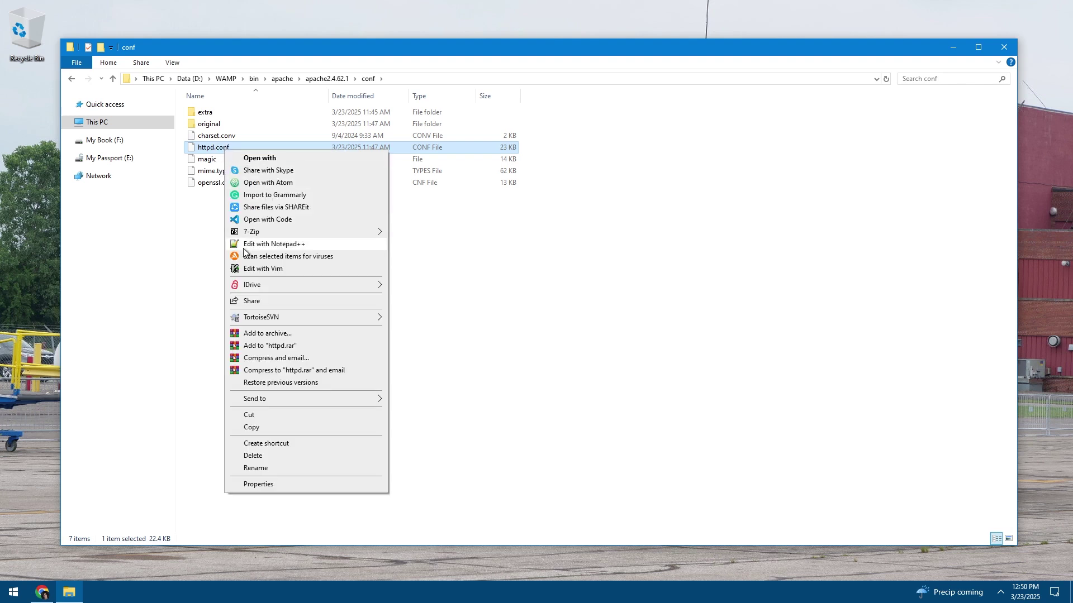
pyautogui.click(226, 243)
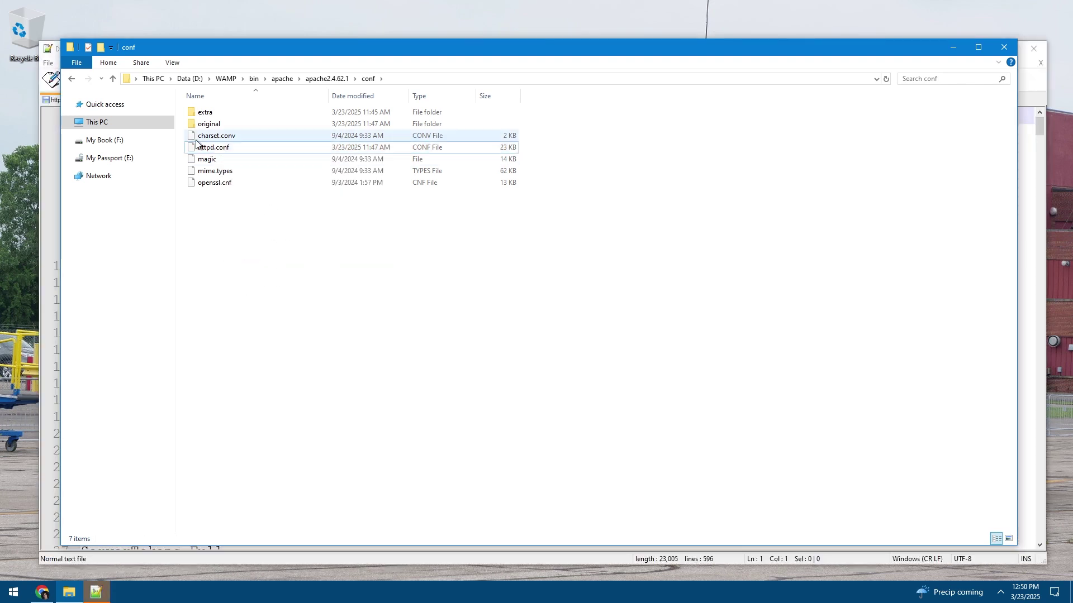
pyautogui.click(97, 107)
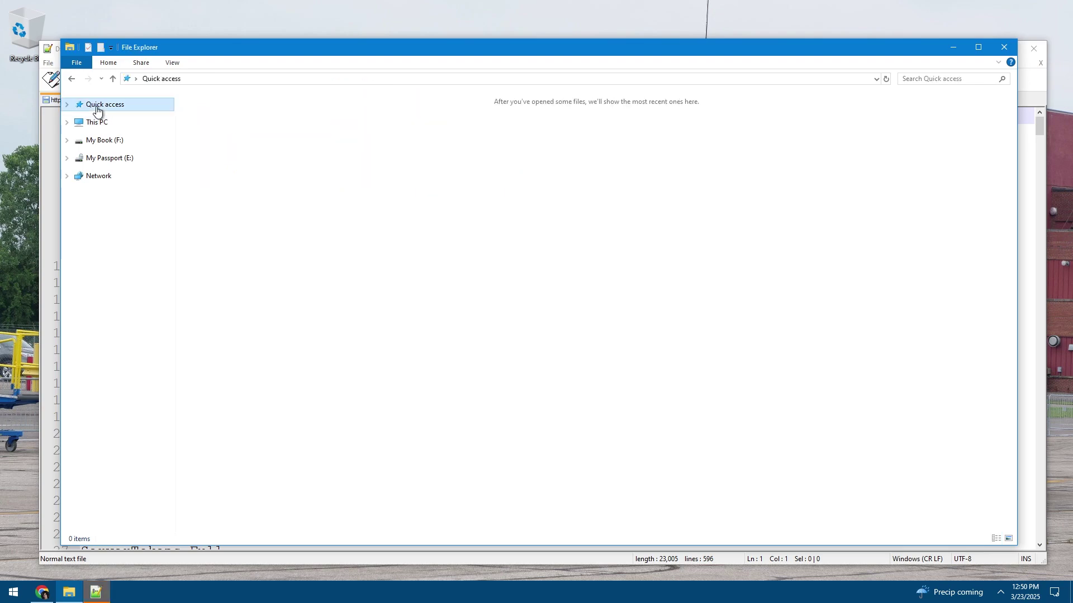
# Bring httpd.conf to the front and locate the deny-all <Directory /> block
pyautogui.click(78, 590)
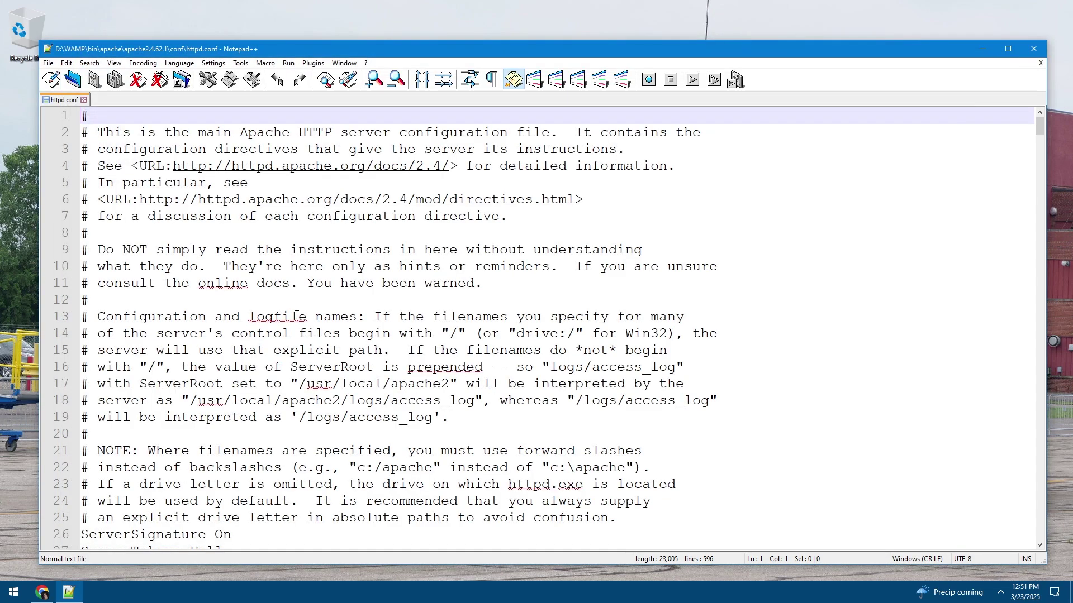
pyautogui.click(359, 249)
pyautogui.scroll(-20, 369, 262)
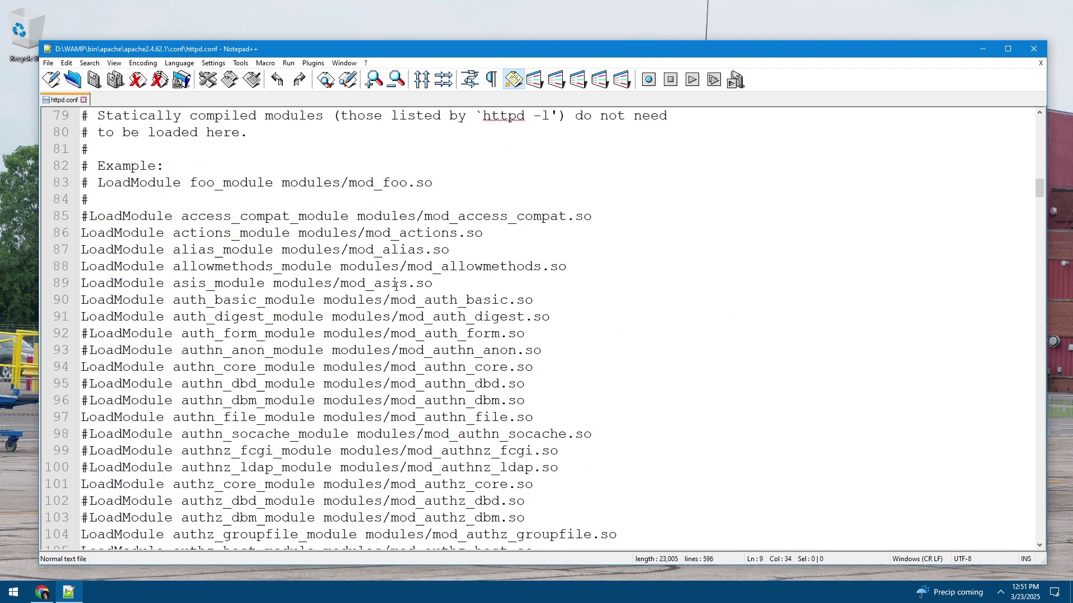
pyautogui.scroll(-20, 395, 286)
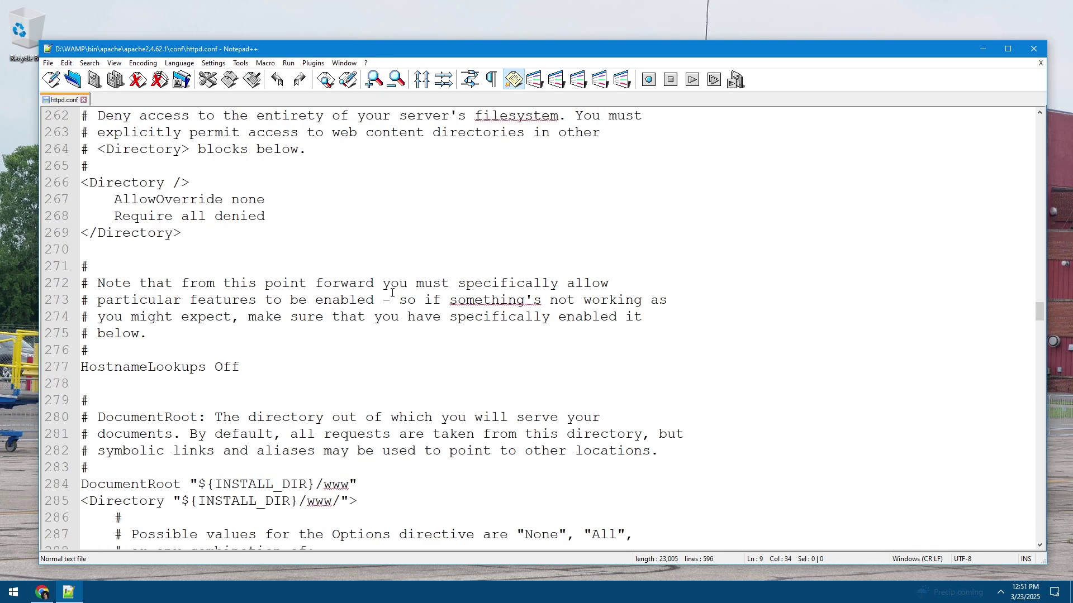
pyautogui.moveTo(223, 228); pyautogui.dragTo(120, 163)
pyautogui.click(254, 227)
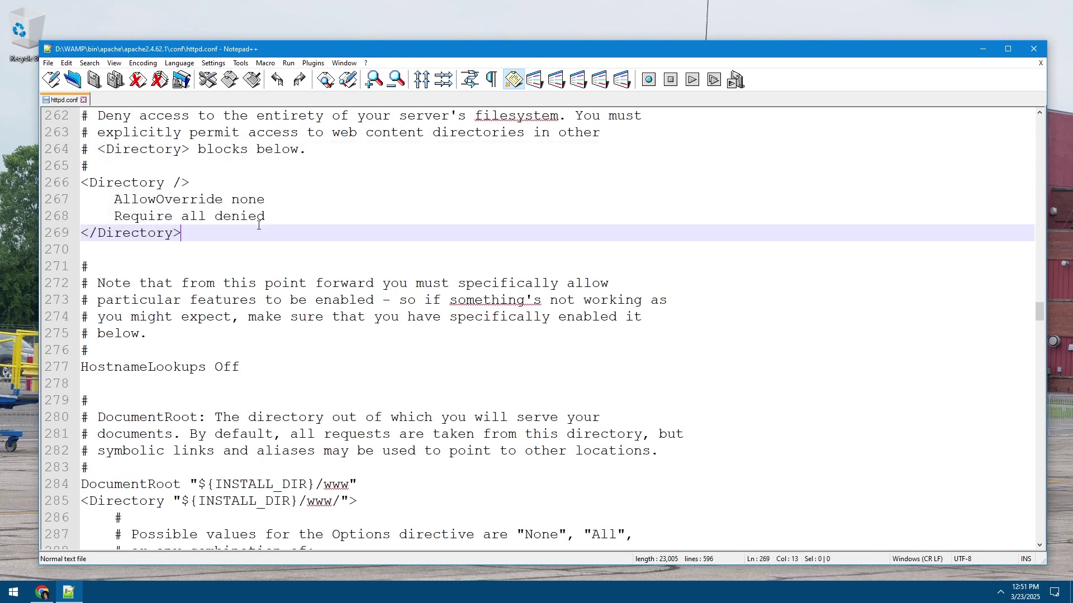
pyautogui.scroll(2, 285, 240)
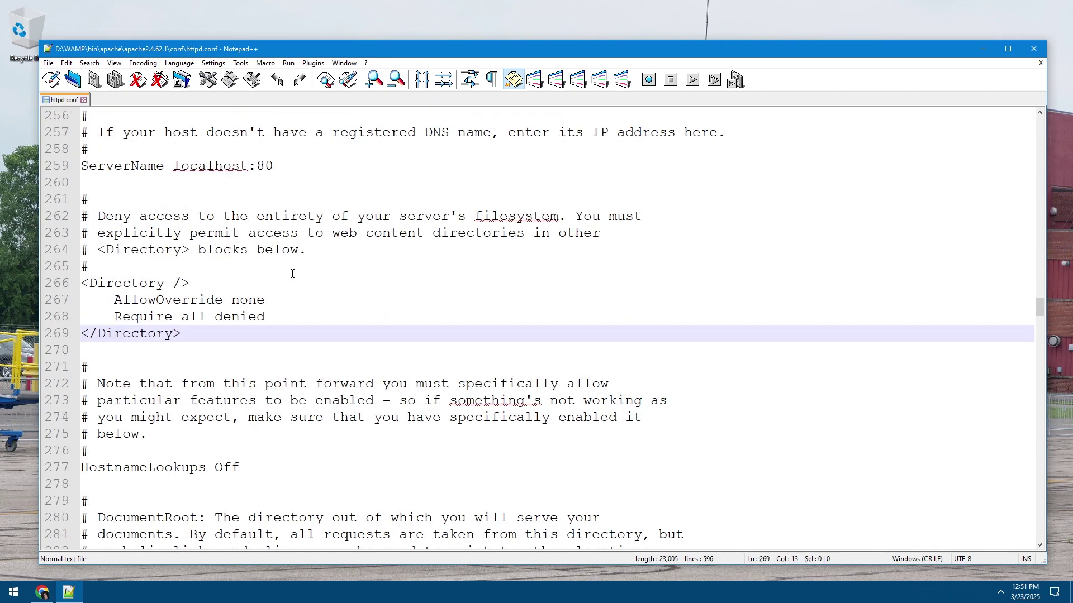
pyautogui.scroll(2, 315, 296)
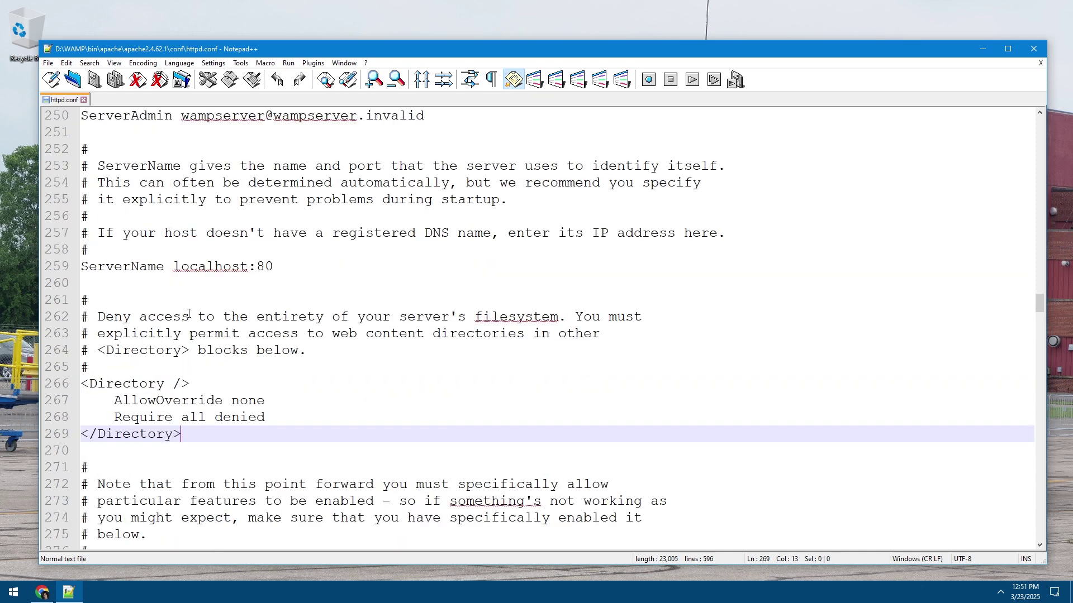
# Highlight the access comments on lines 262–264 and the <Directory /> block on lines 266–269
pyautogui.moveTo(128, 318); pyautogui.dragTo(424, 318)
pyautogui.click(451, 317)
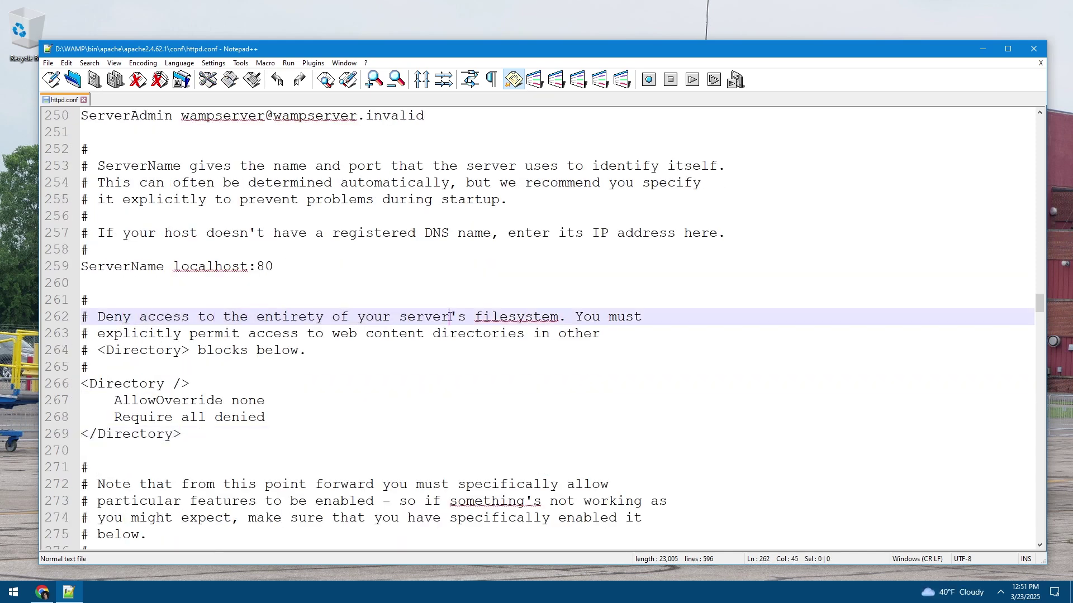
pyautogui.moveTo(148, 333); pyautogui.dragTo(401, 333)
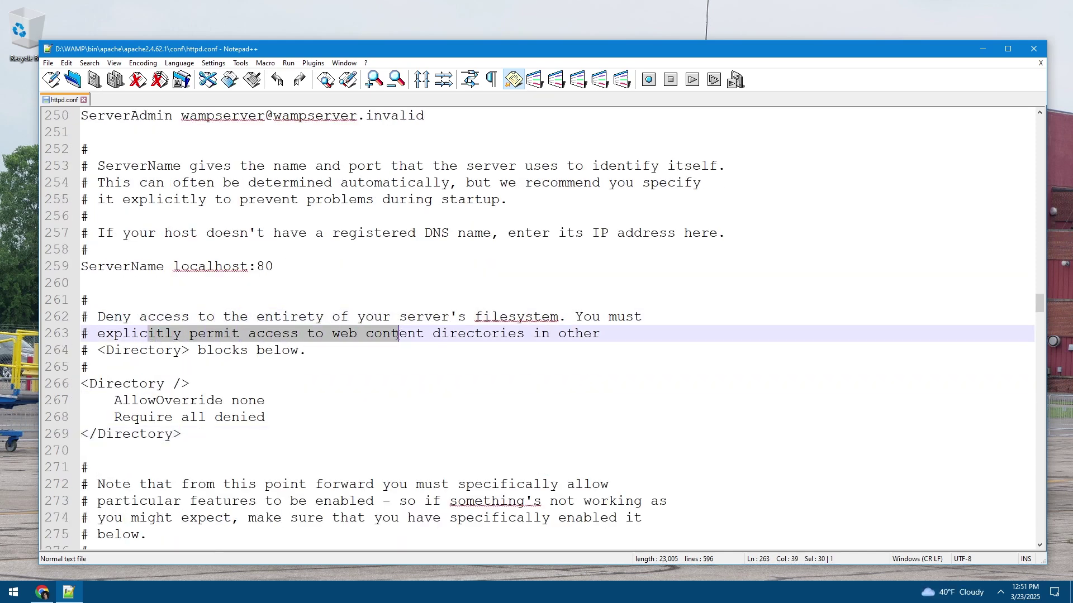
pyautogui.click(400, 334)
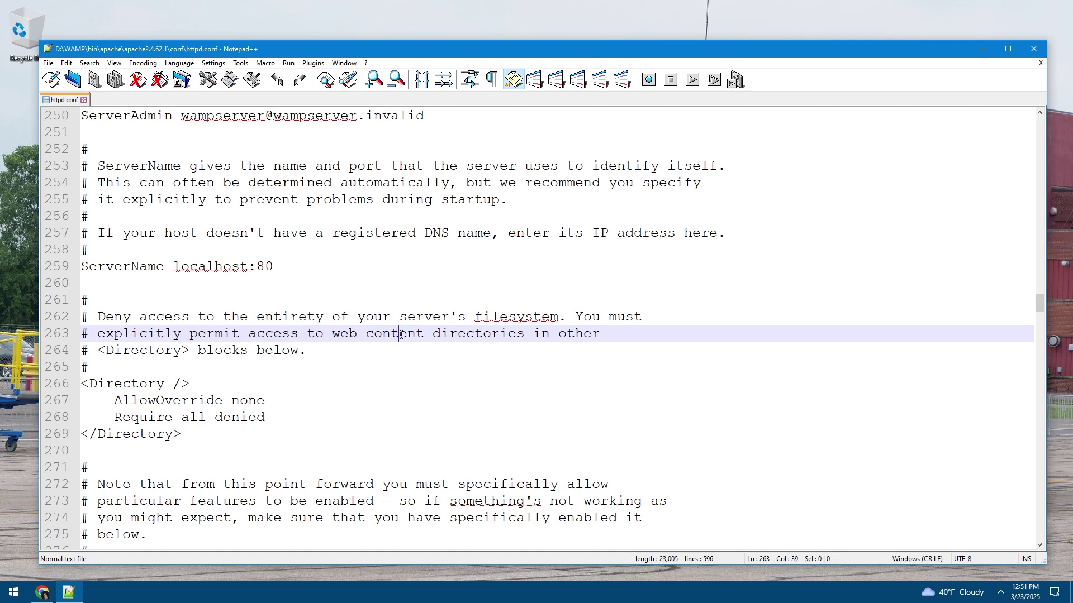
pyautogui.click(308, 351)
pyautogui.moveTo(307, 351); pyautogui.dragTo(139, 317)
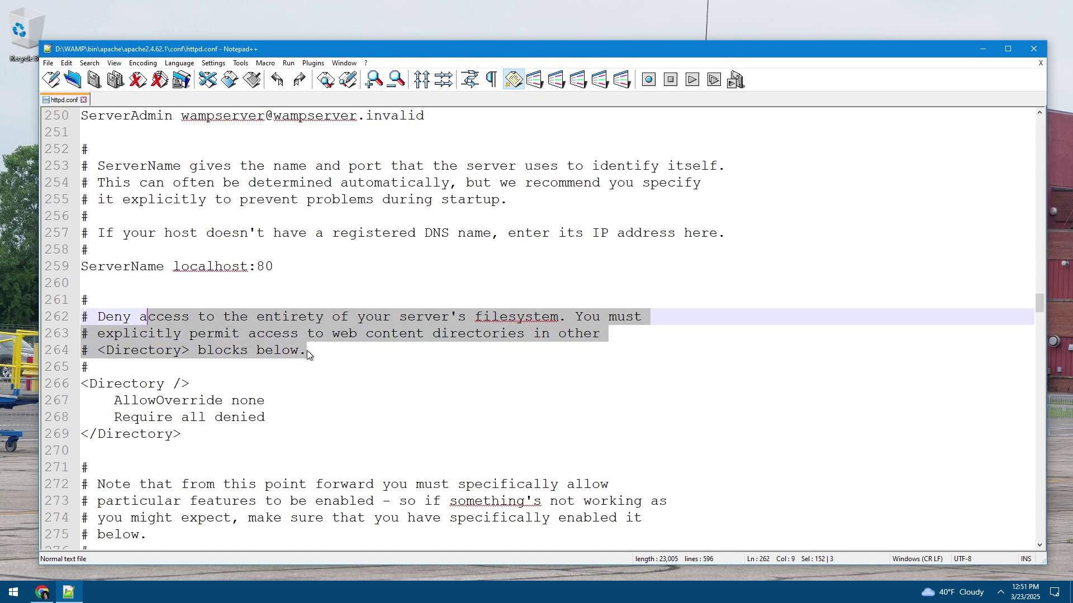
pyautogui.click(308, 351)
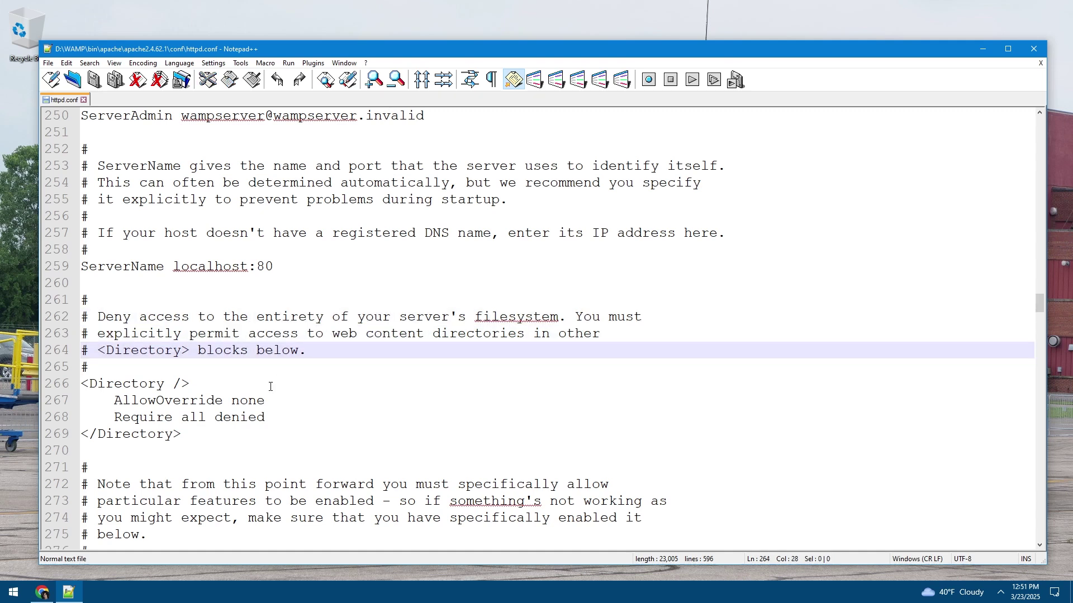
pyautogui.moveTo(186, 434); pyautogui.dragTo(78, 386)
# Scroll down to DocumentRoot "${INSTALL_DIR}/www" near line 284
pyautogui.scroll(-5, 149, 400)
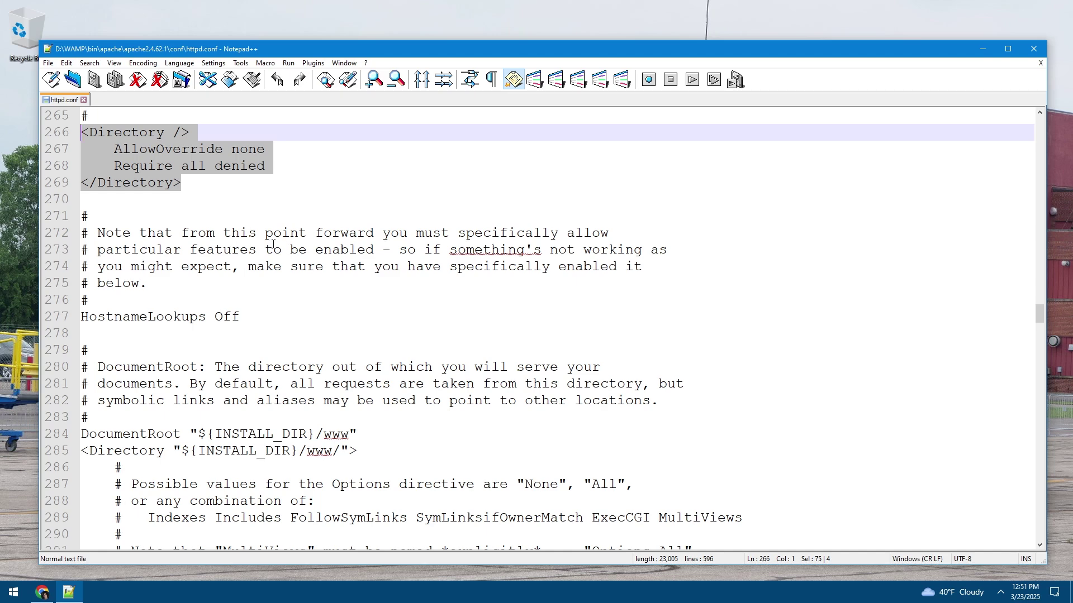
pyautogui.scroll(-3, 280, 251)
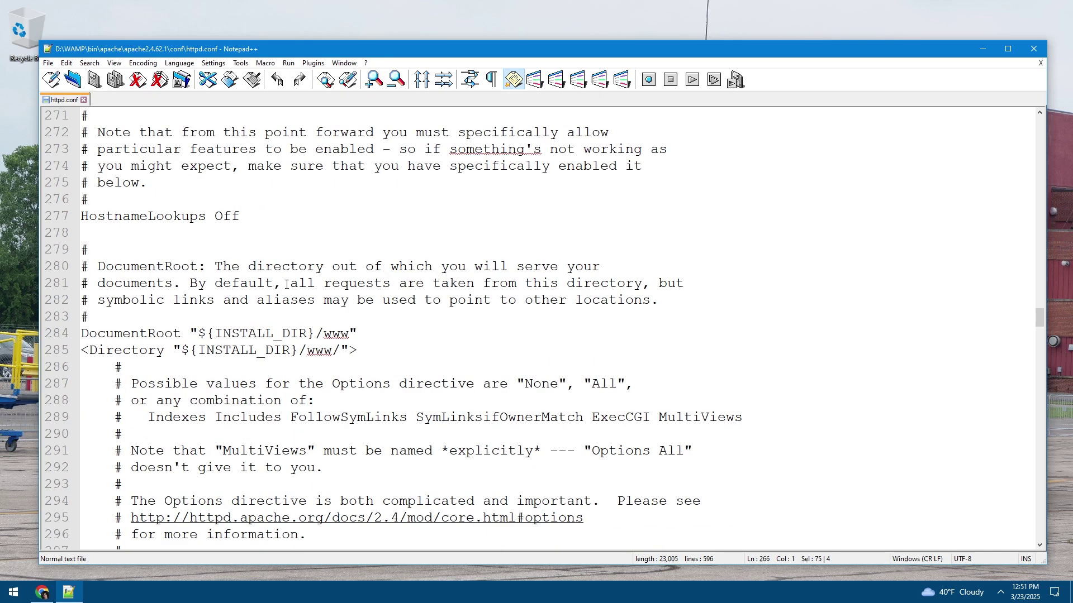
pyautogui.scroll(5, 288, 286)
pyautogui.scroll(-12, 288, 282)
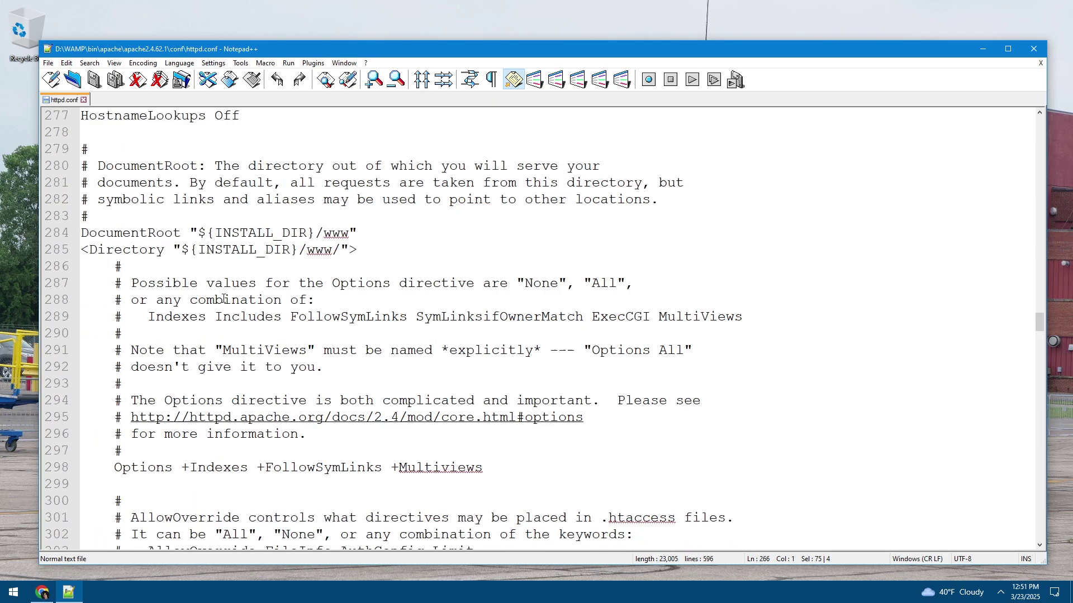
pyautogui.scroll(-5, 272, 340)
pyautogui.scroll(11, 257, 346)
pyautogui.moveTo(90, 250); pyautogui.dragTo(343, 250)
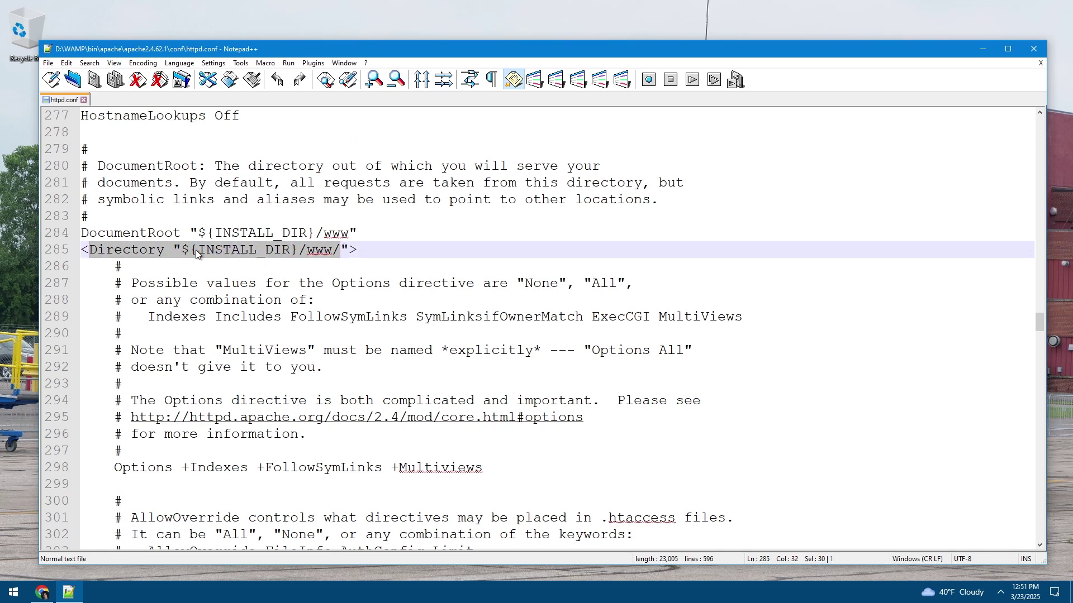
pyautogui.click(85, 250)
pyautogui.moveTo(85, 250); pyautogui.dragTo(216, 453)
pyautogui.click(108, 250)
pyautogui.click(83, 250)
pyautogui.scroll(-5, 240, 363)
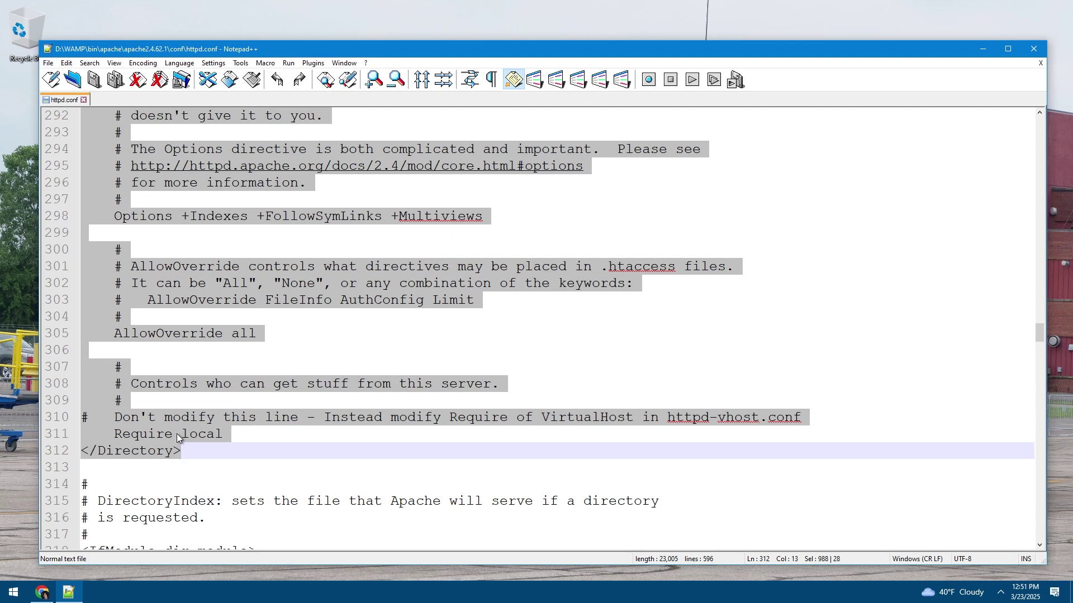
pyautogui.click(218, 434)
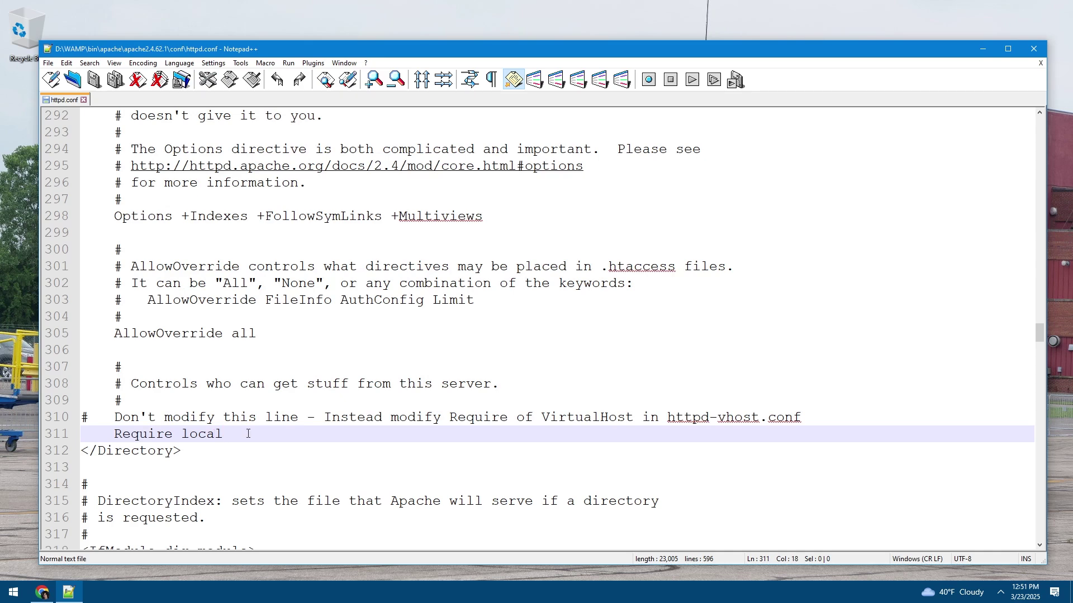
pyautogui.moveTo(194, 420); pyautogui.dragTo(519, 419)
pyautogui.click(477, 420)
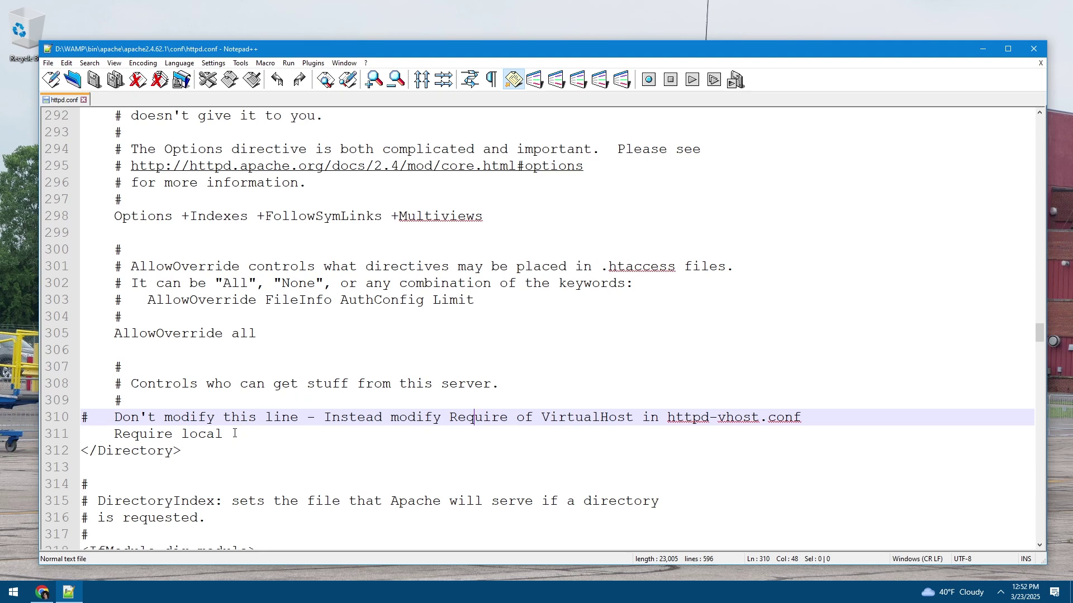
pyautogui.moveTo(224, 435); pyautogui.dragTo(264, 435)
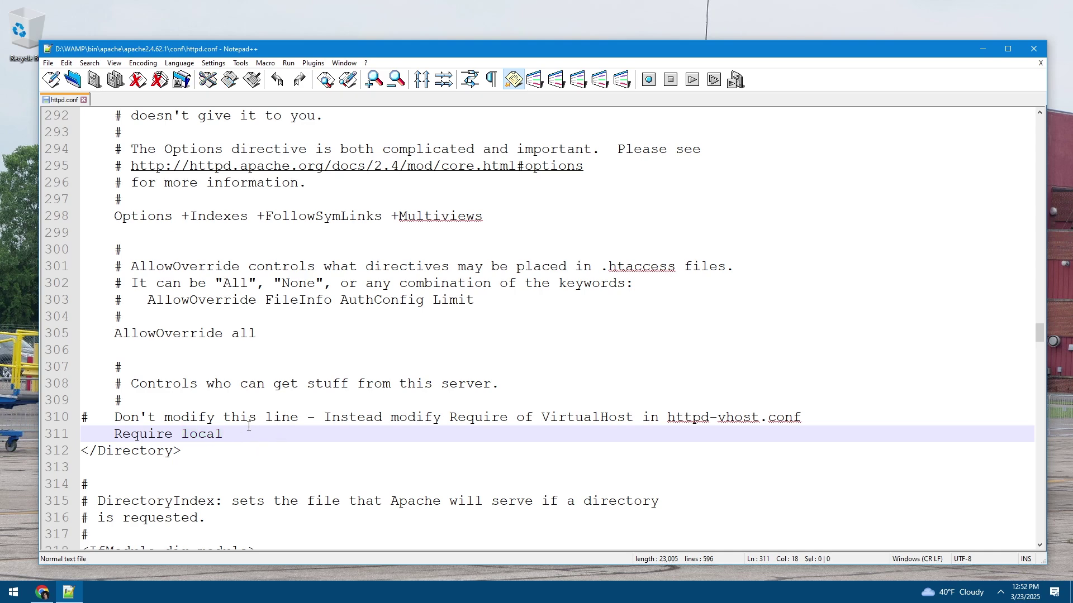
pyautogui.scroll(7, 261, 430)
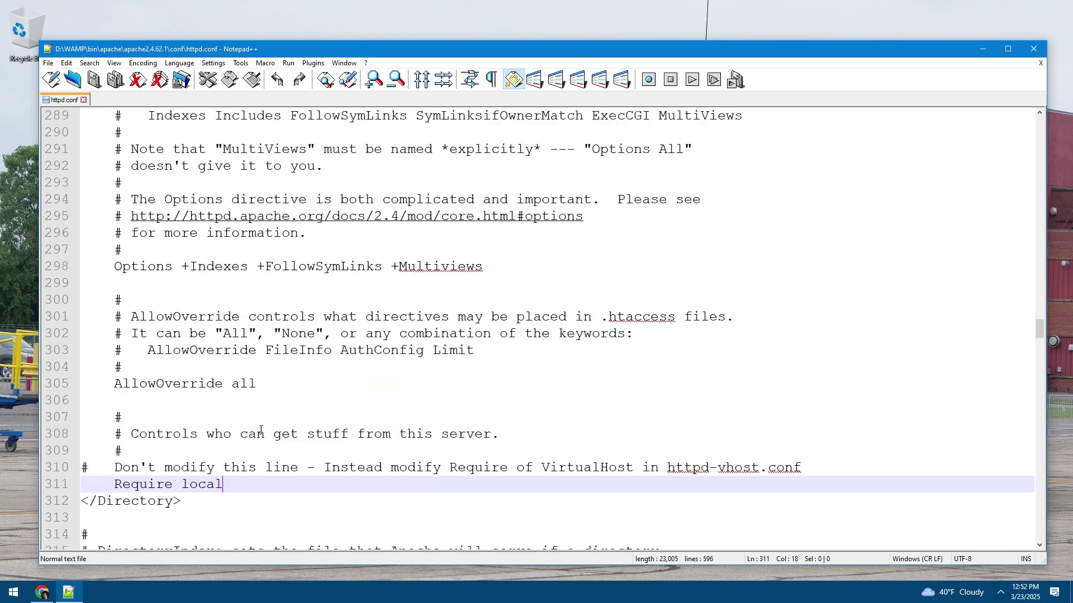
pyautogui.scroll(-8, 280, 406)
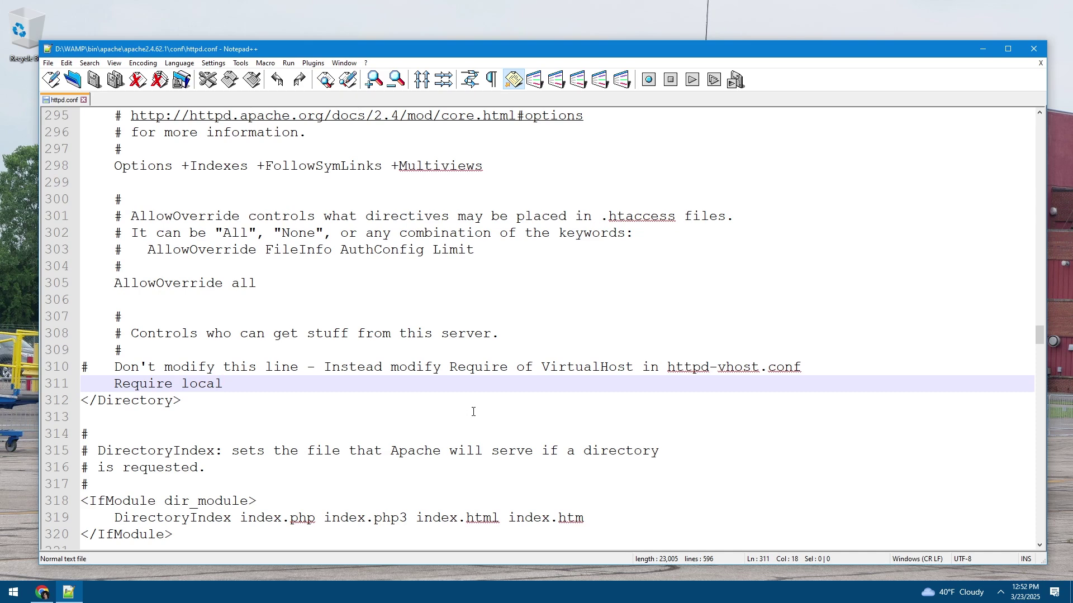
pyautogui.moveTo(252, 383); pyautogui.dragTo(115, 384)
pyautogui.click(253, 384)
pyautogui.scroll(3, 280, 385)
pyautogui.scroll(3, 280, 385)
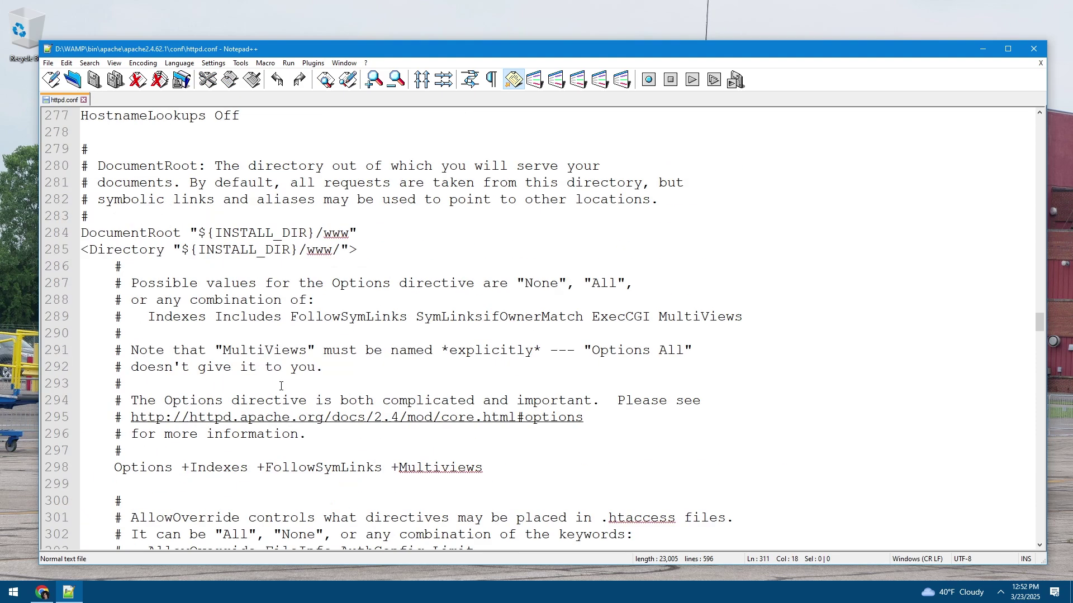
pyautogui.moveTo(82, 233); pyautogui.dragTo(437, 482)
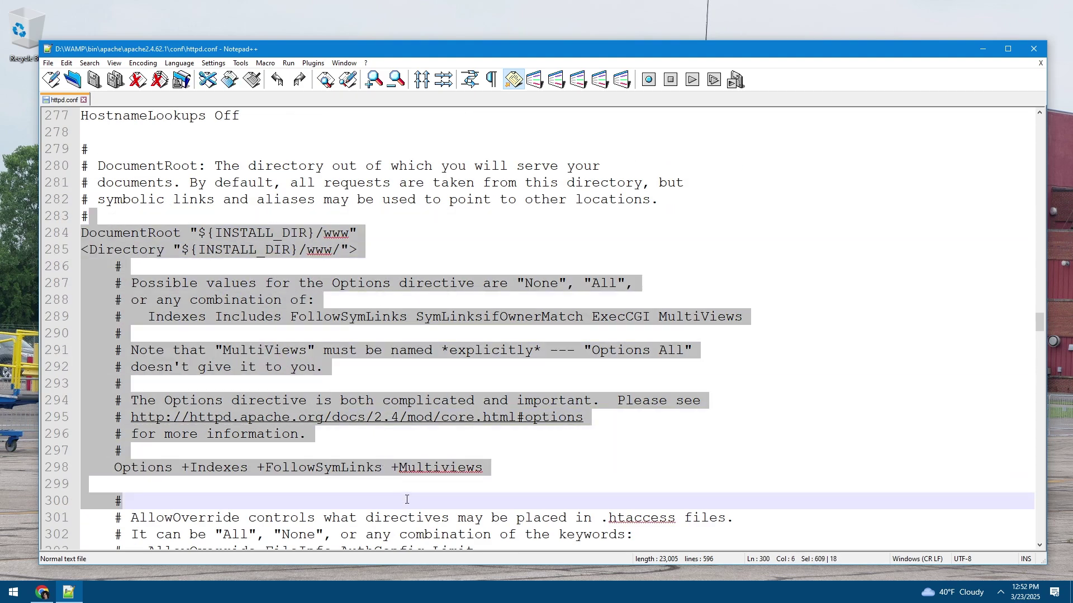
pyautogui.click(437, 480)
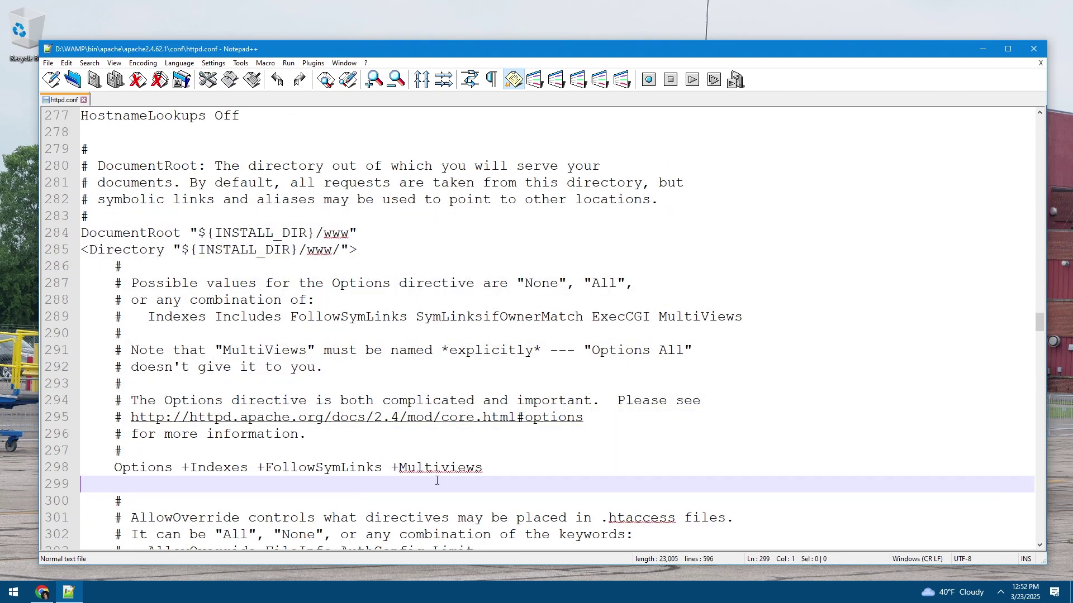
pyautogui.scroll(-6, 437, 480)
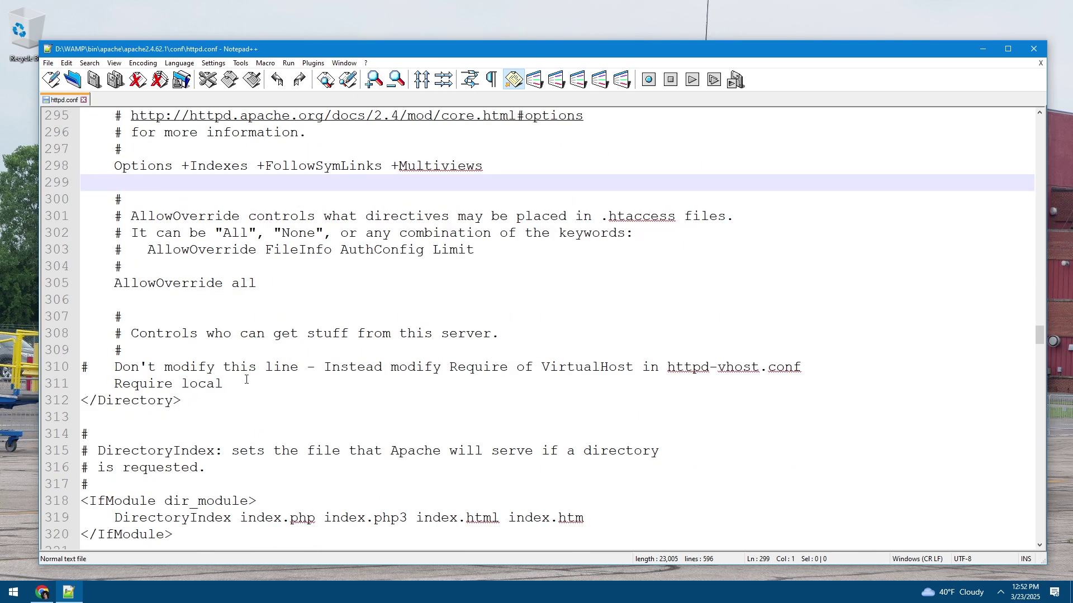
pyautogui.click(246, 380)
# Add 'Require ip 192.168.0.0/24' on a new line below Require local
pyautogui.press('Return')
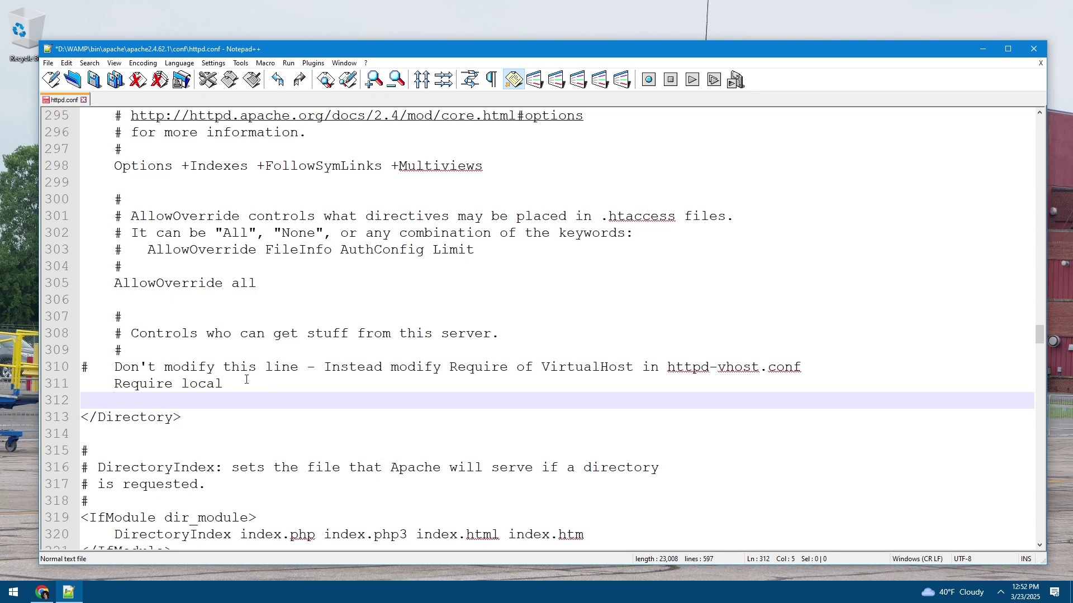
pyautogui.write('Require')
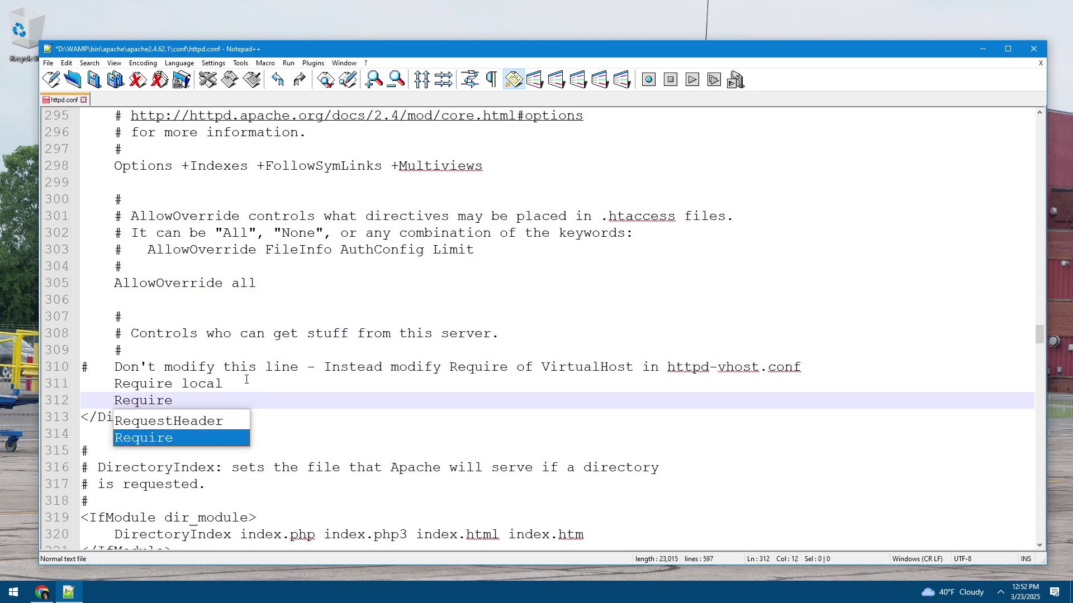
pyautogui.write(' ip ')
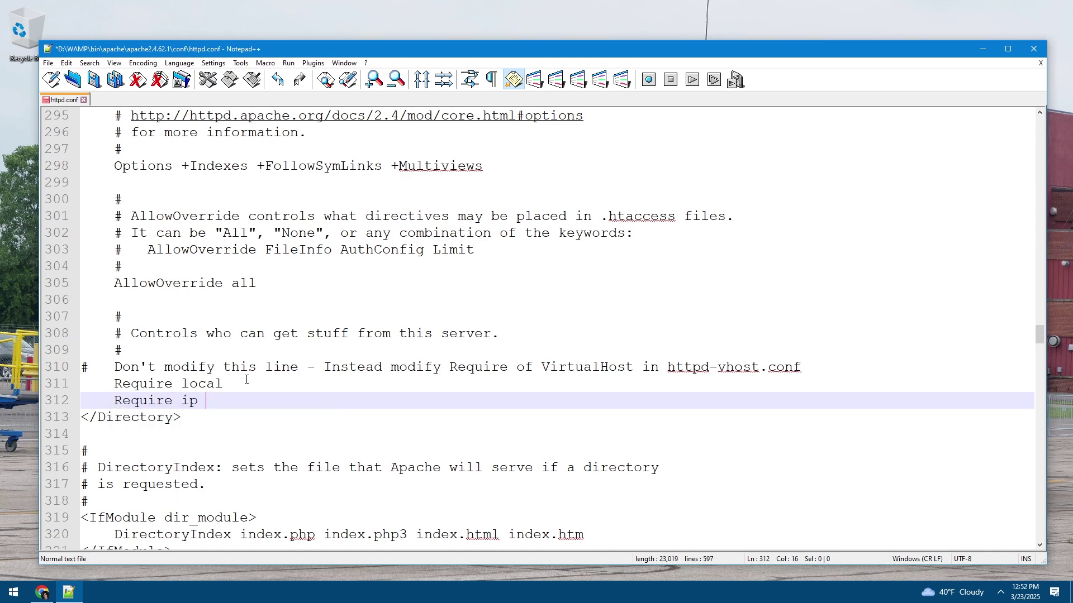
pyautogui.write('192.168.0.0/24')
# Check the new 192.168.0.0/24 rule and save httpd.conf
pyautogui.moveTo(343, 407); pyautogui.dragTo(215, 400)
pyautogui.click(208, 405)
pyautogui.click(335, 400)
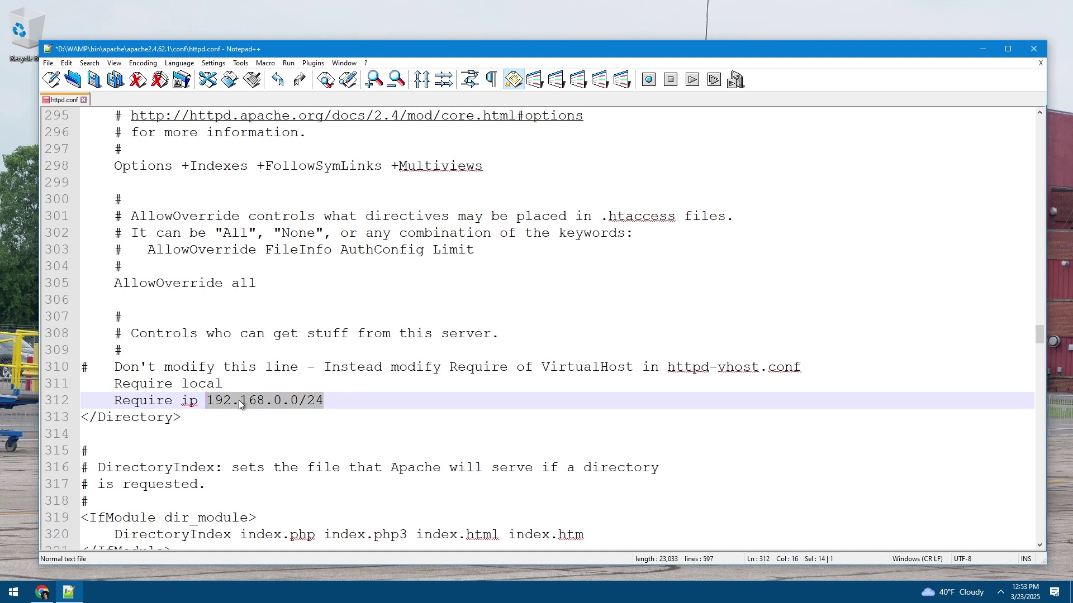
pyautogui.click(239, 399)
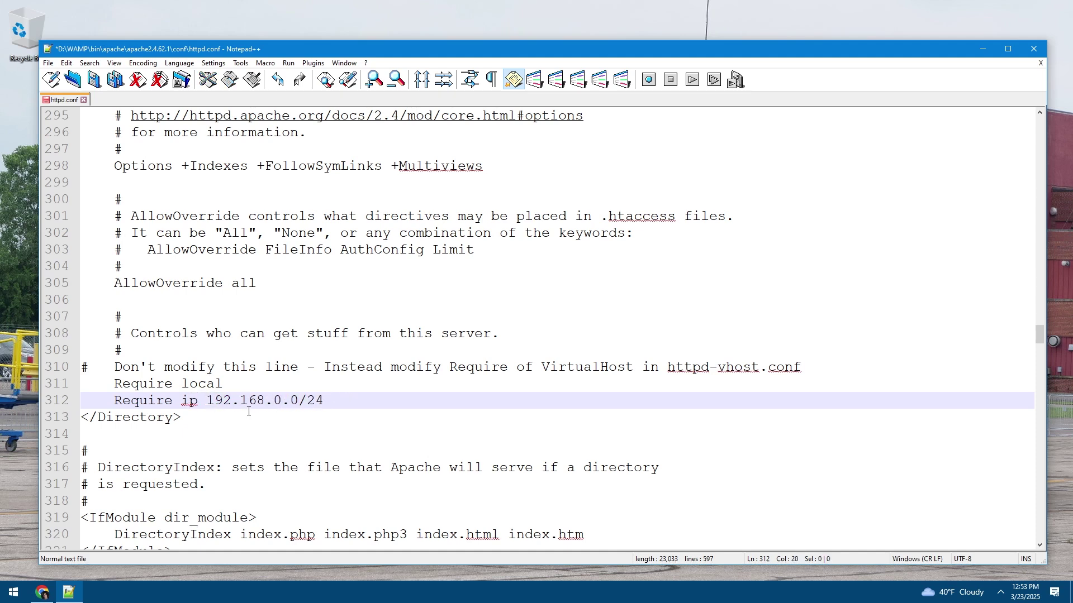
pyautogui.moveTo(206, 400); pyautogui.dragTo(335, 400)
pyautogui.click(344, 402)
pyautogui.moveTo(326, 400); pyautogui.dragTo(112, 402)
pyautogui.click(370, 403)
pyautogui.hotkey('ctrl', 's')
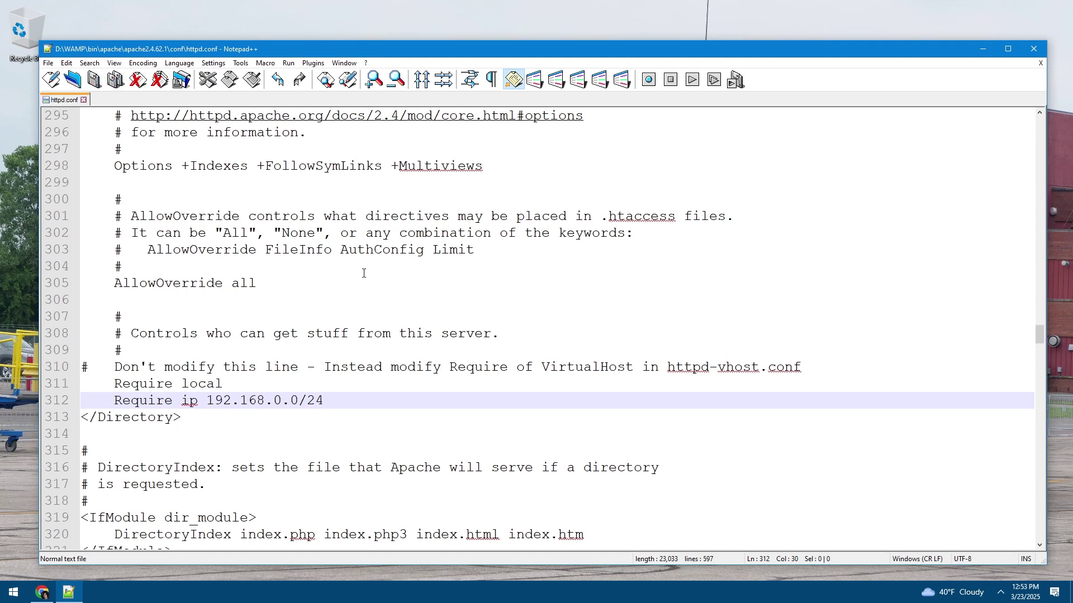
# Refresh WampServer from its tray menu so Apache reloads httpd.conf
pyautogui.click(1000, 592)
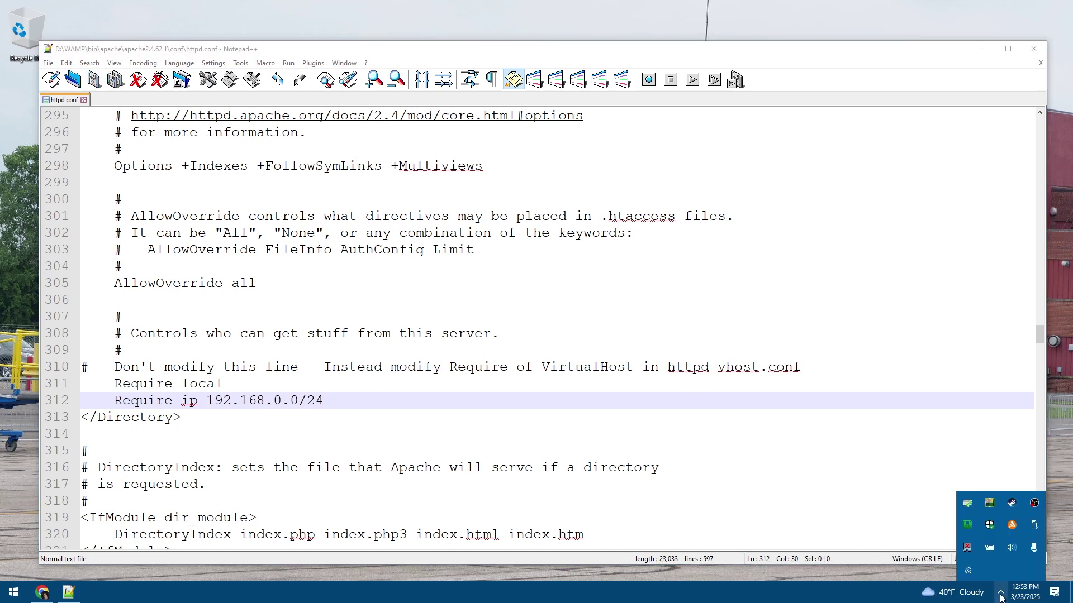
pyautogui.rightClick(975, 528)
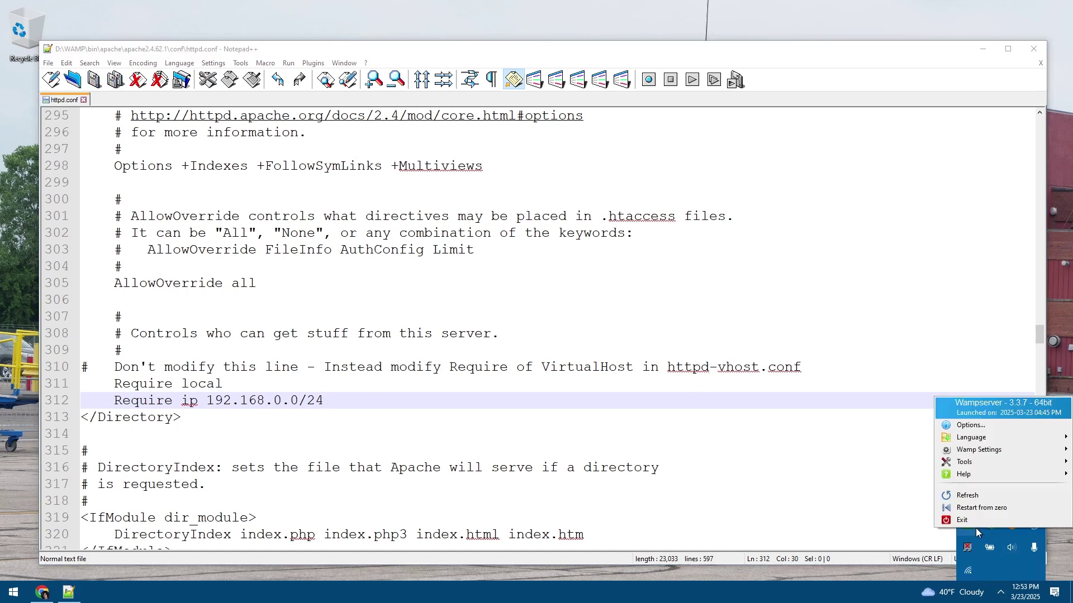
pyautogui.click(968, 491)
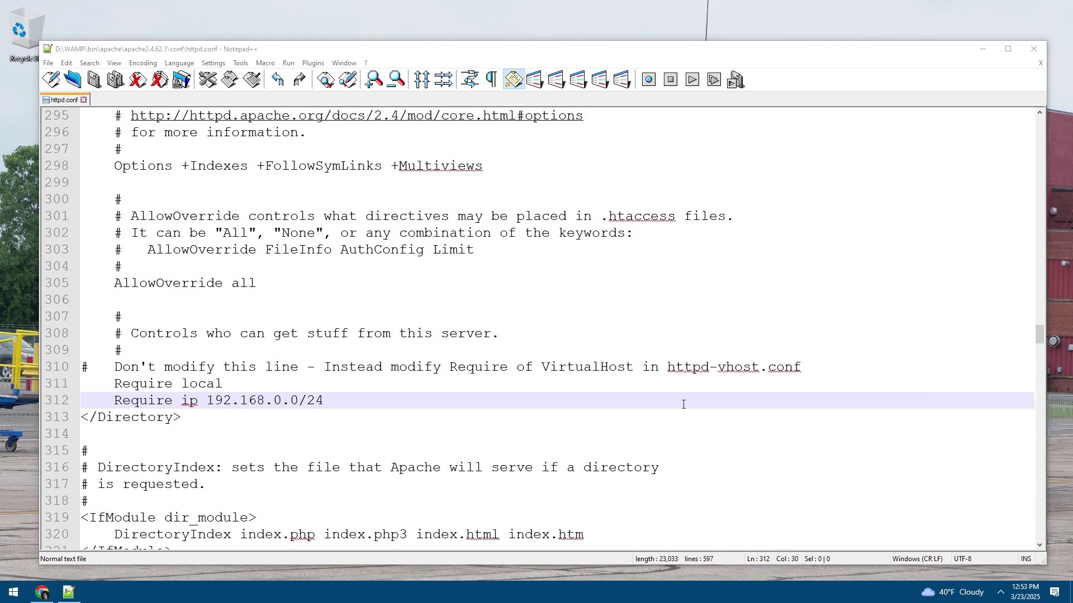
# Return to httpd.conf, then reveal the hidden tray icons again
pyautogui.click(438, 403)
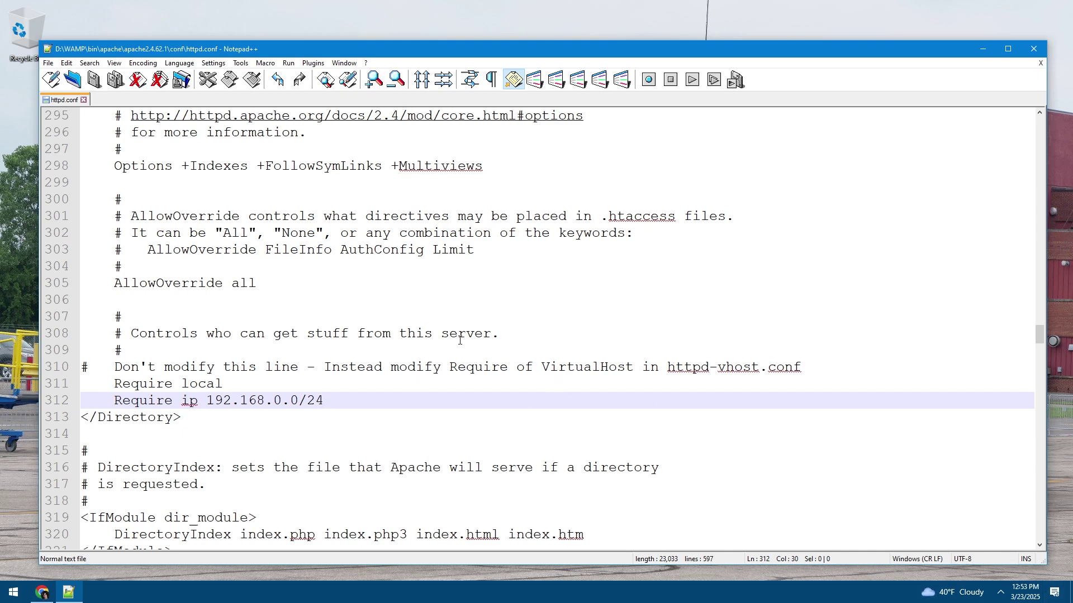
pyautogui.click(1000, 592)
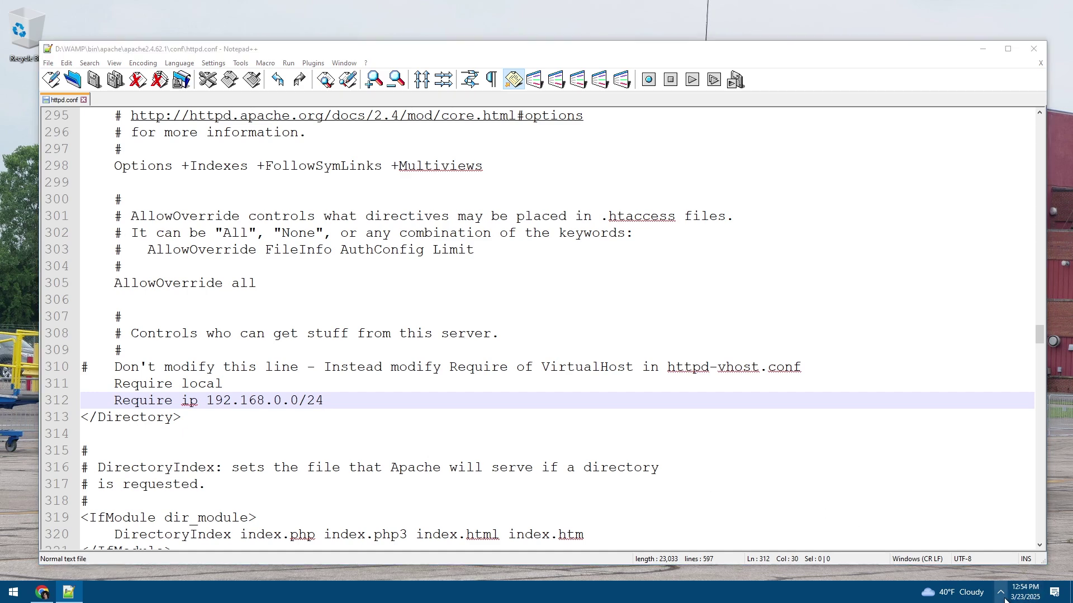
pyautogui.click(1000, 592)
pyautogui.click(1001, 592)
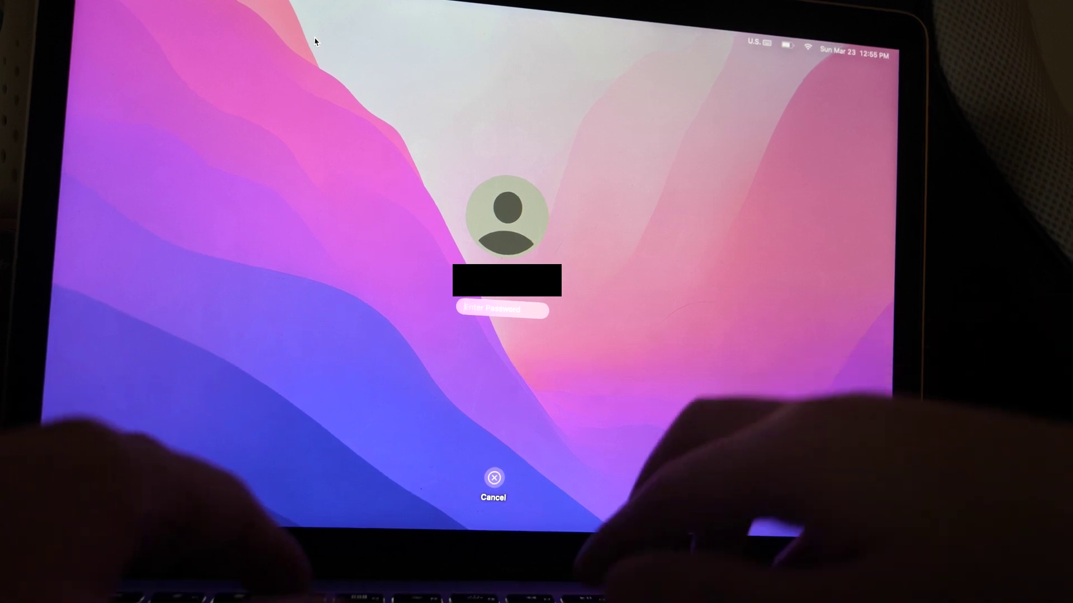
# Enter the account password on the Mac lock screen to unlock it
pyautogui.write('*****')
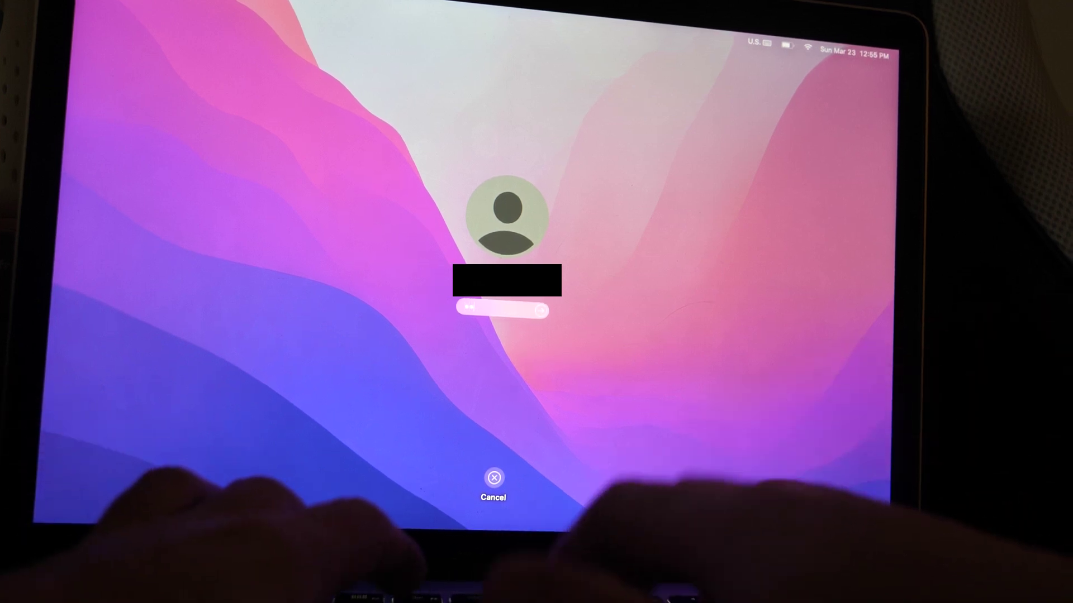
pyautogui.press('Return')
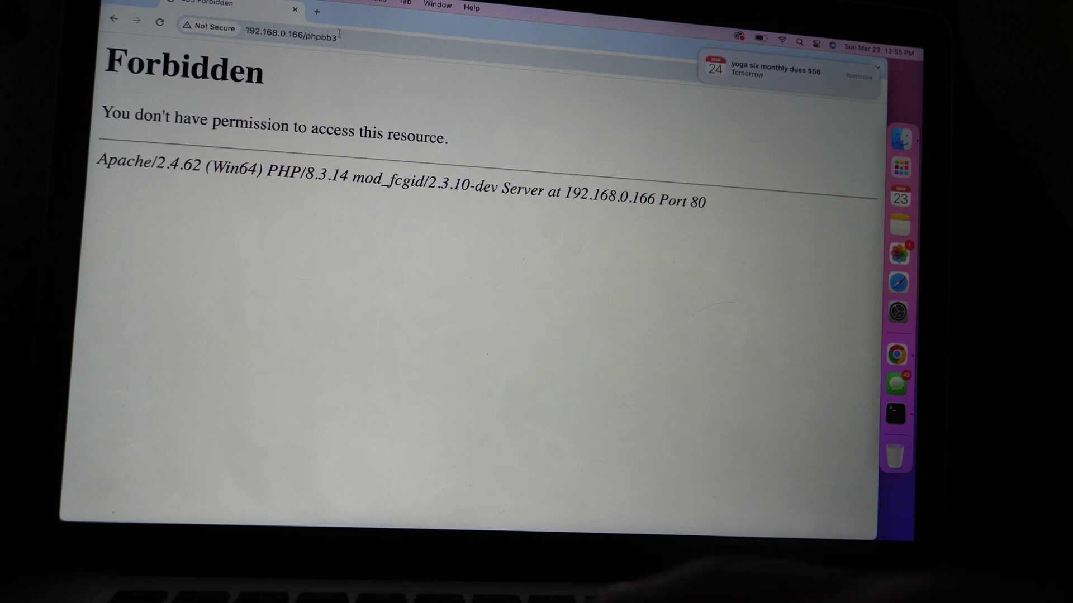
# Load 192.168.0.166 in a new Chrome tab
pyautogui.click(317, 12)
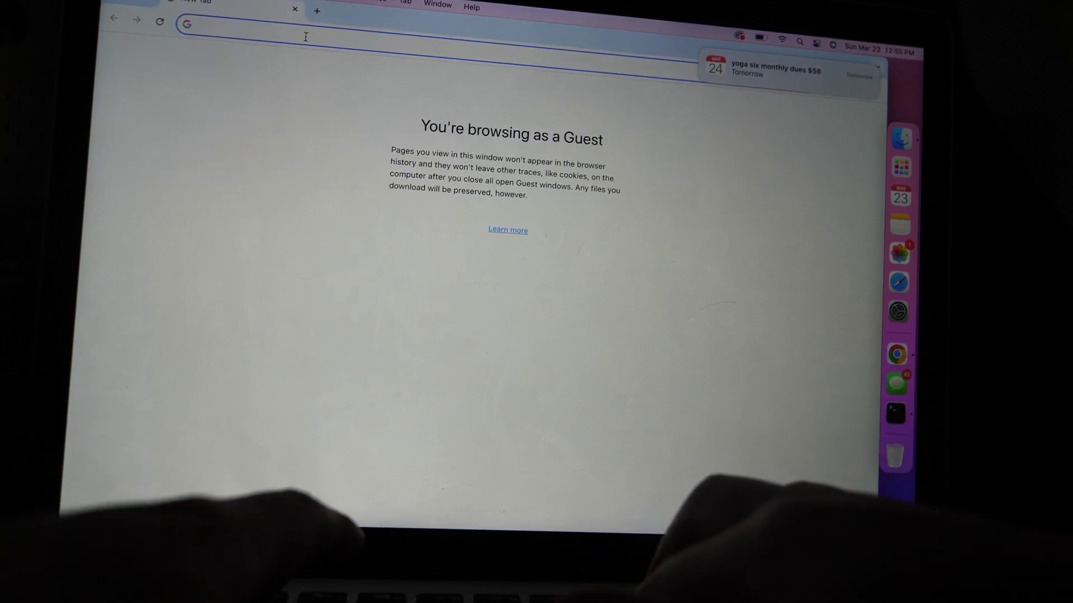
pyautogui.write('192.168')
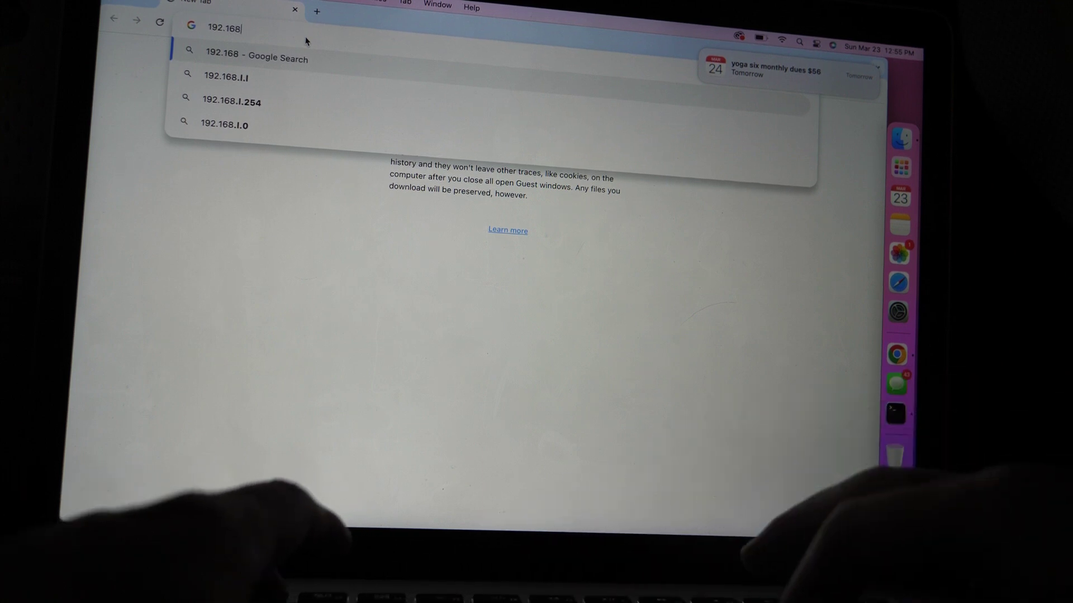
pyautogui.write('.0.166')
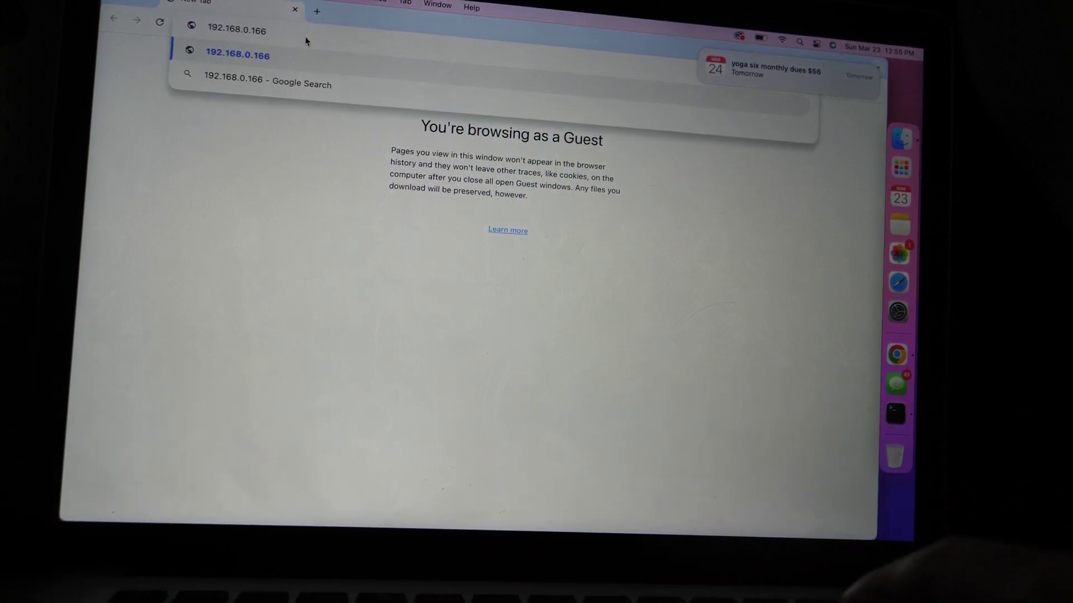
pyautogui.press('Return')
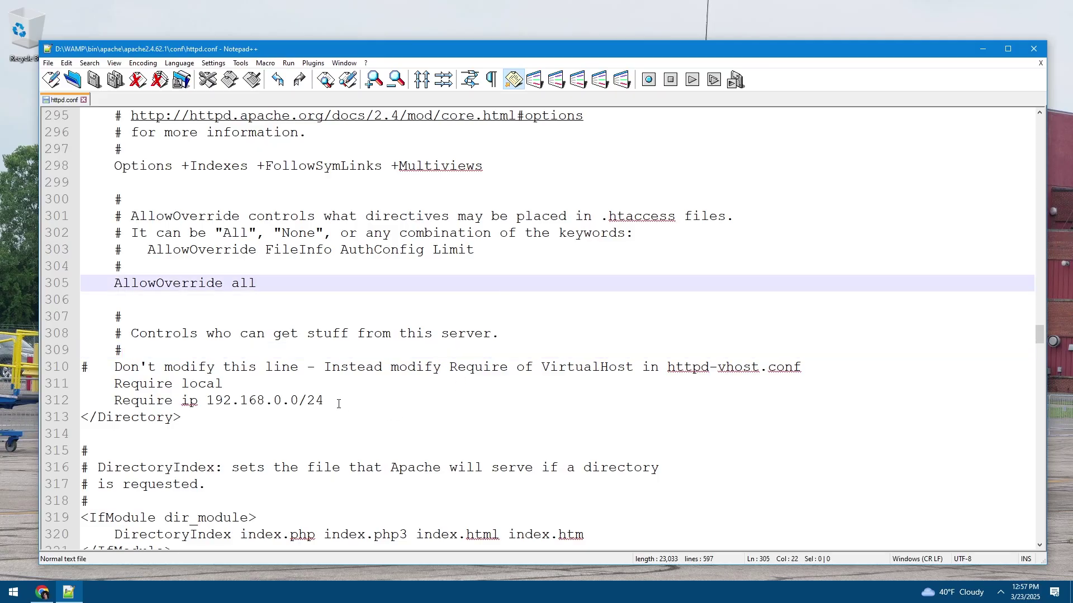
pyautogui.moveTo(338, 403); pyautogui.dragTo(117, 404)
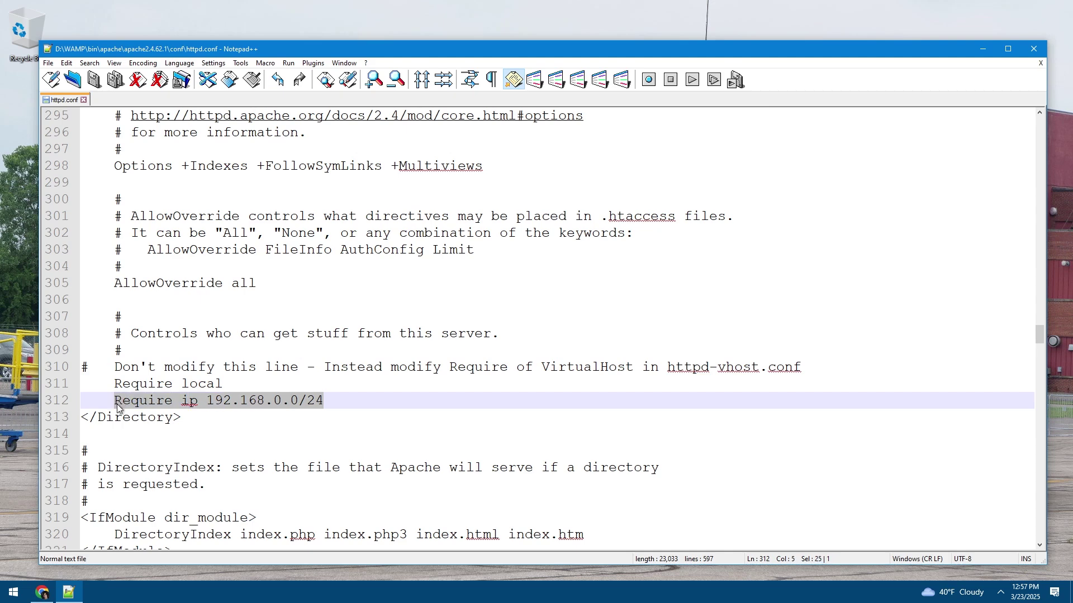
pyautogui.press('BackSpace')
pyautogui.press('BackSpace')
pyautogui.press('BackSpace')
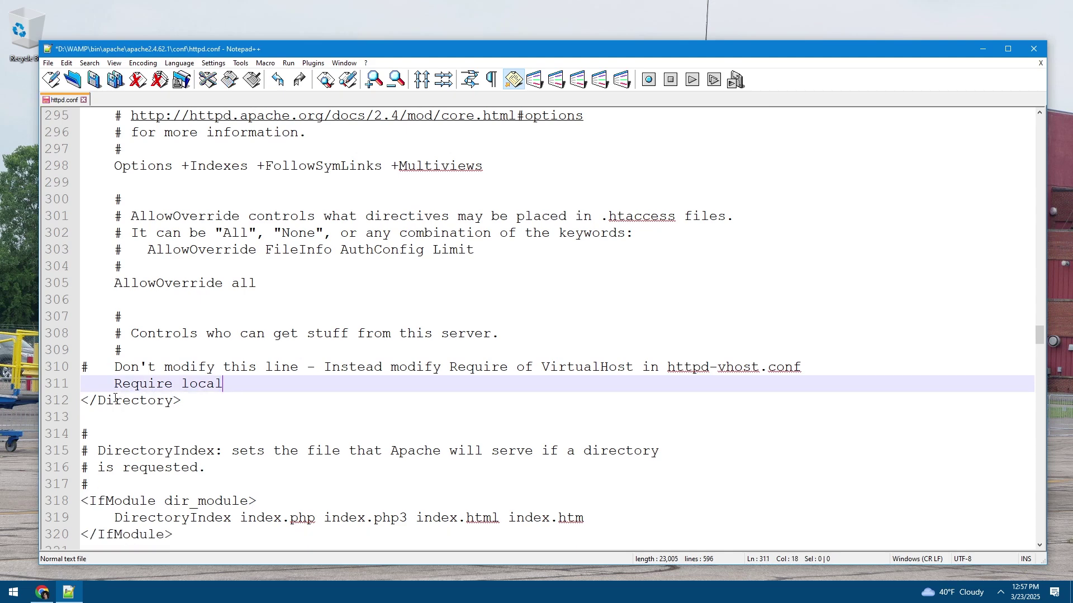
pyautogui.click(228, 406)
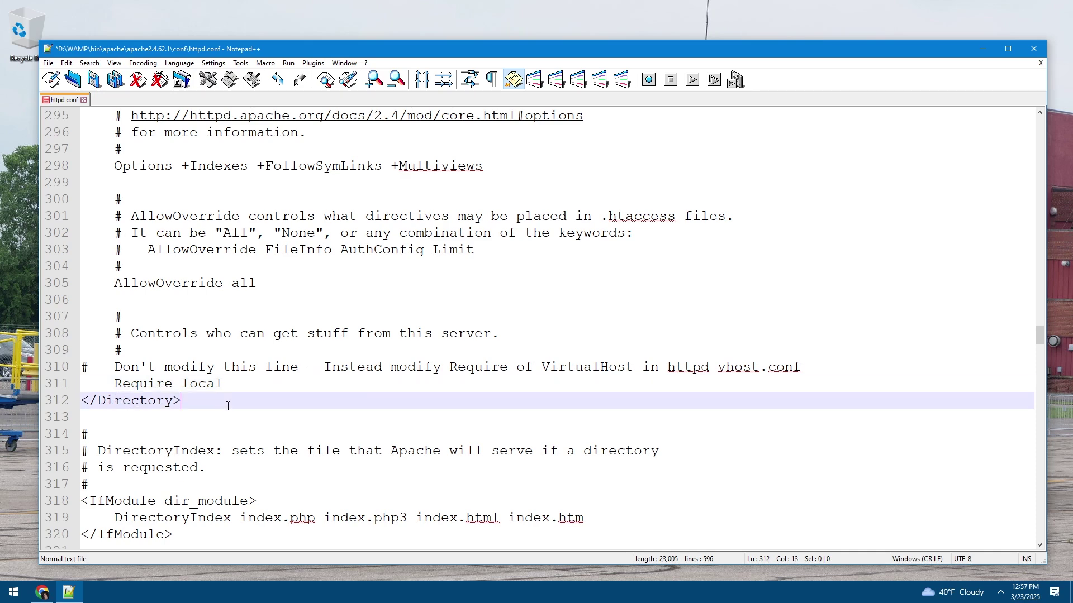
pyautogui.rightClick(223, 407)
pyautogui.click(200, 408)
pyautogui.scroll(-6, 247, 402)
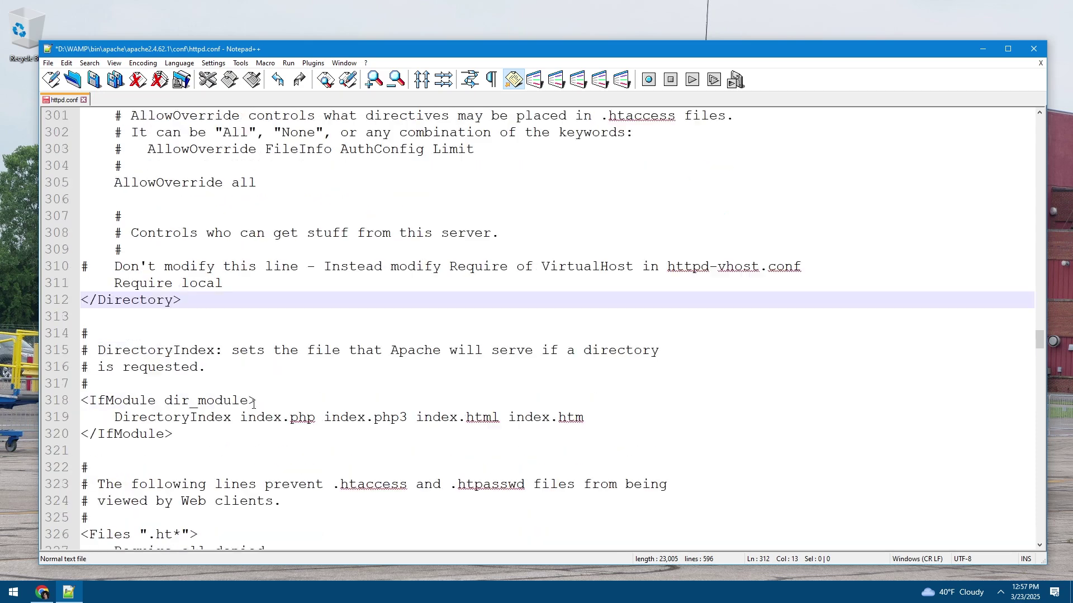
pyautogui.scroll(-2, 270, 437)
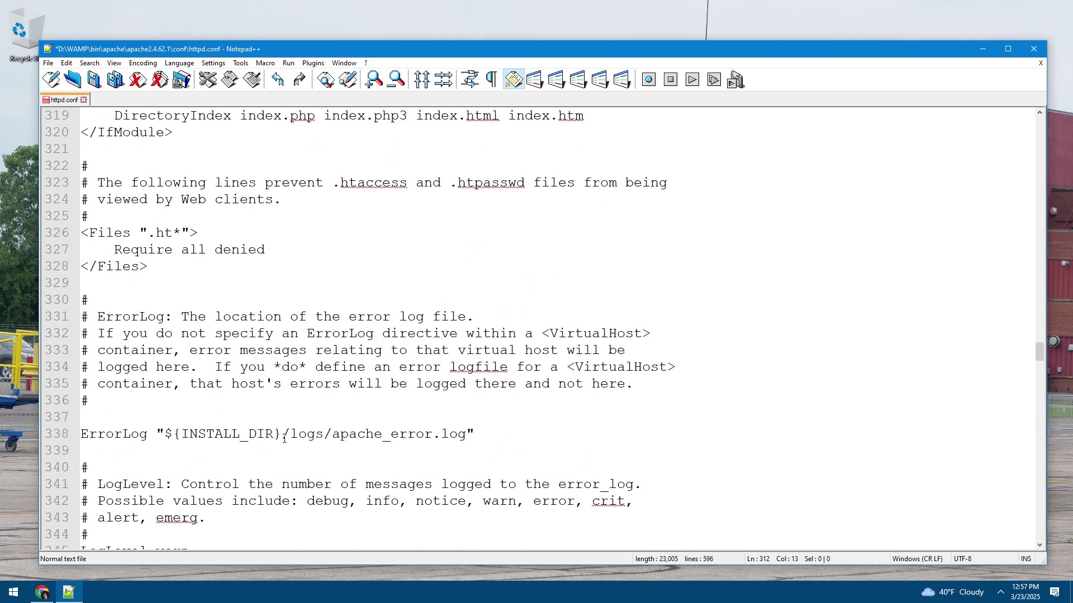
pyautogui.scroll(7, 280, 439)
pyautogui.scroll(3, 284, 441)
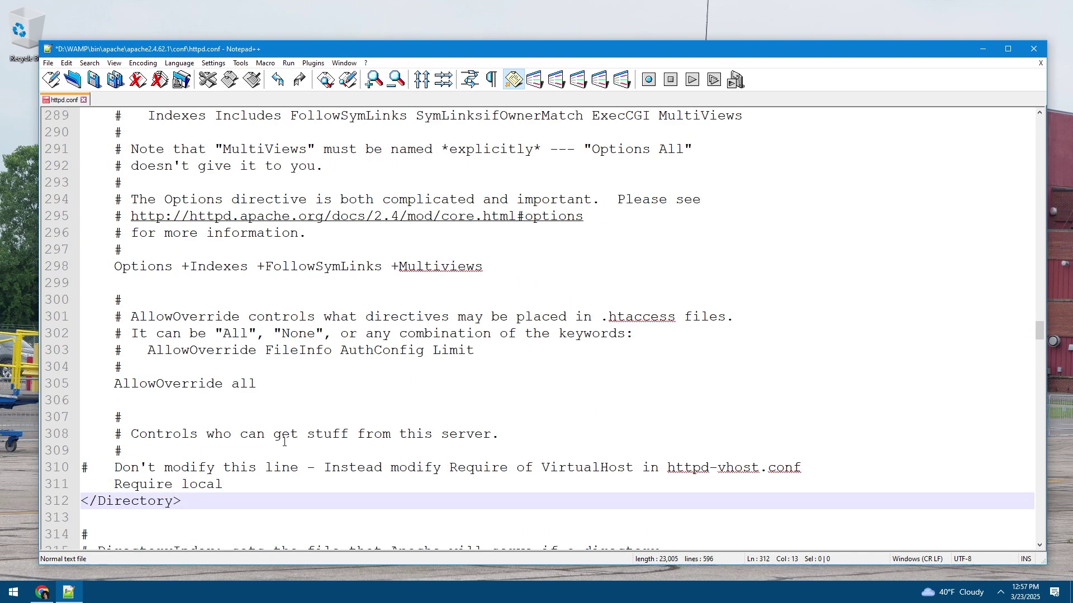
pyautogui.scroll(2, 273, 392)
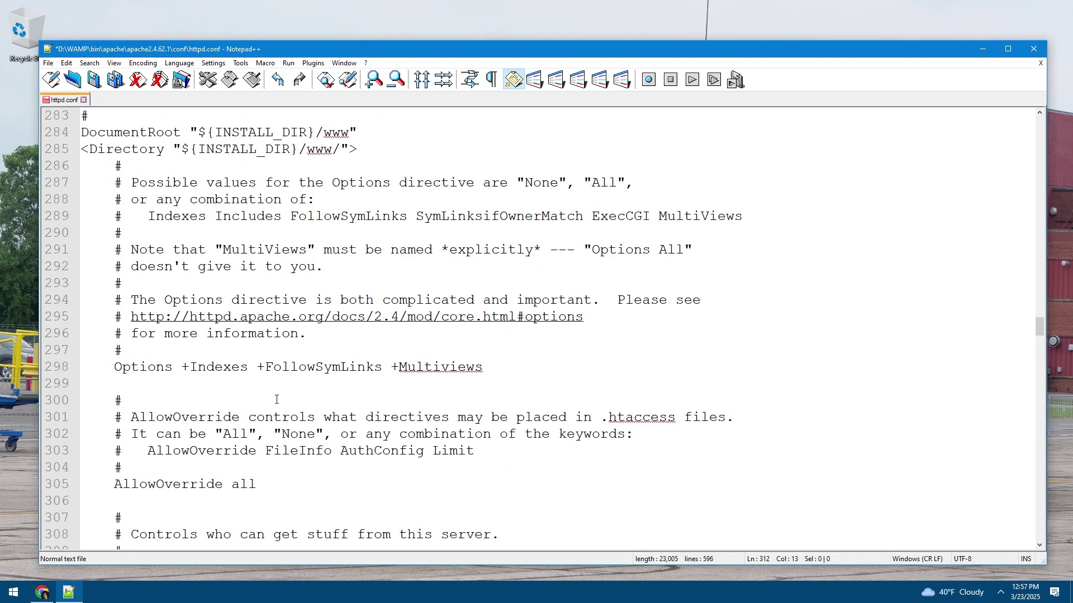
pyautogui.scroll(-10, 278, 401)
pyautogui.scroll(-2, 278, 403)
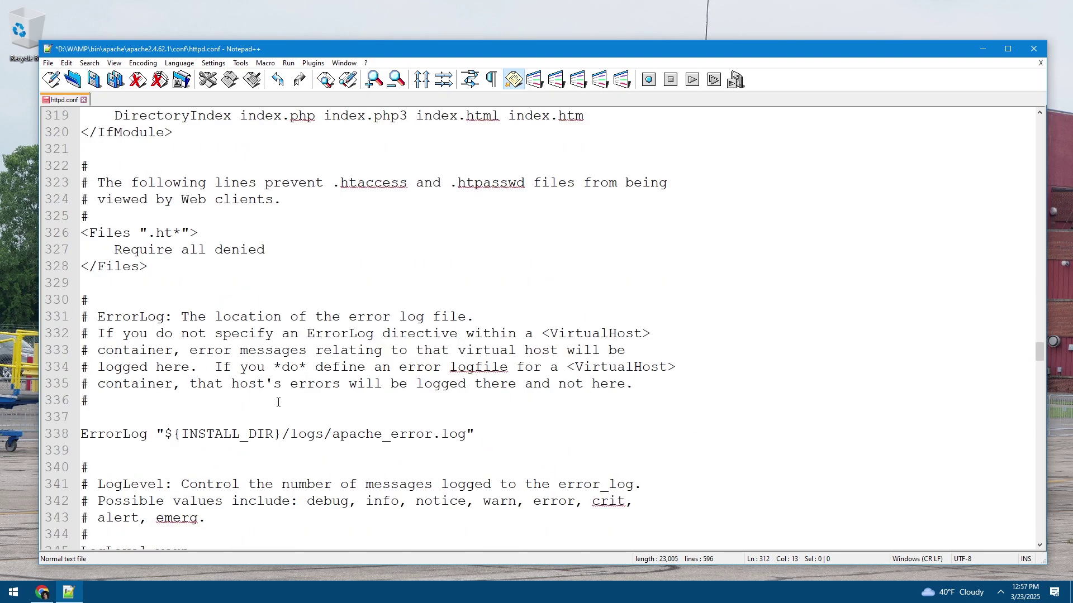
pyautogui.scroll(1, 278, 402)
pyautogui.moveTo(273, 305); pyautogui.dragTo(117, 302)
pyautogui.click(159, 300)
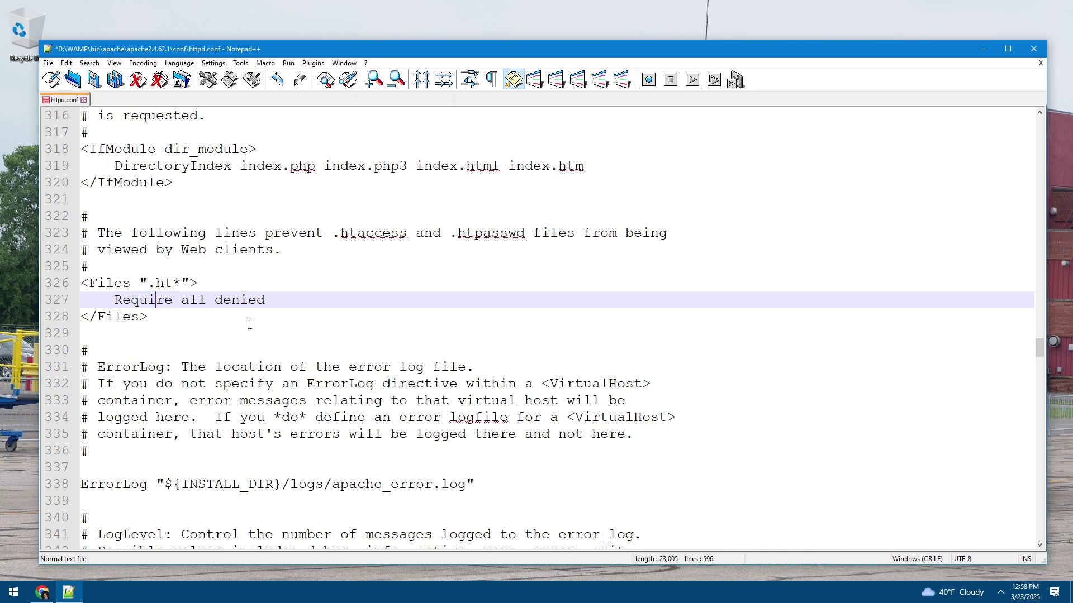
pyautogui.scroll(2, 266, 353)
pyautogui.moveTo(274, 401); pyautogui.dragTo(114, 401)
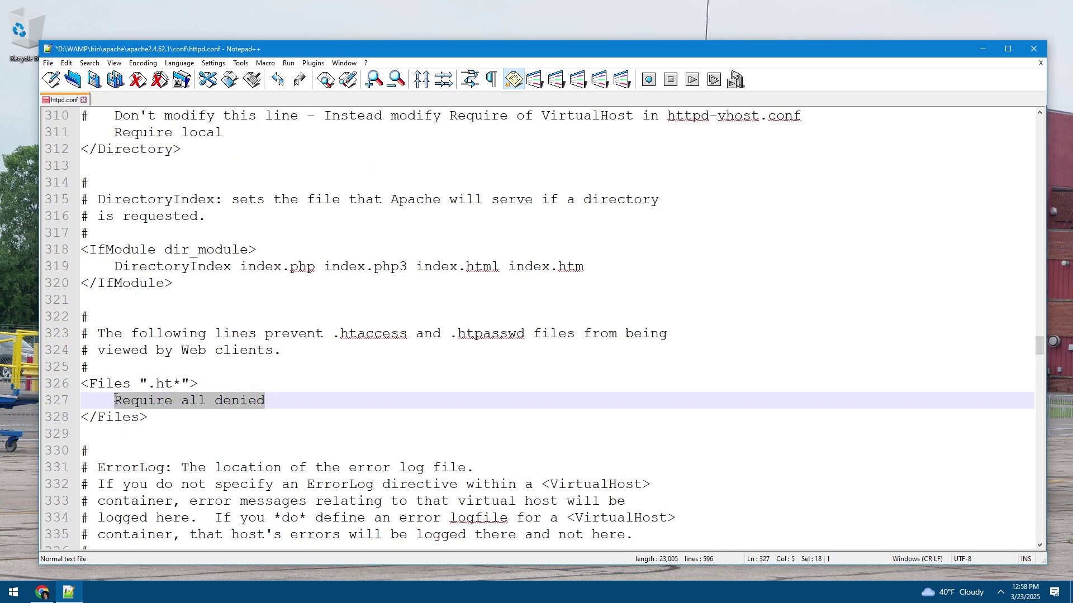
pyautogui.rightClick(143, 402)
pyautogui.click(447, 357)
pyautogui.scroll(4, 288, 370)
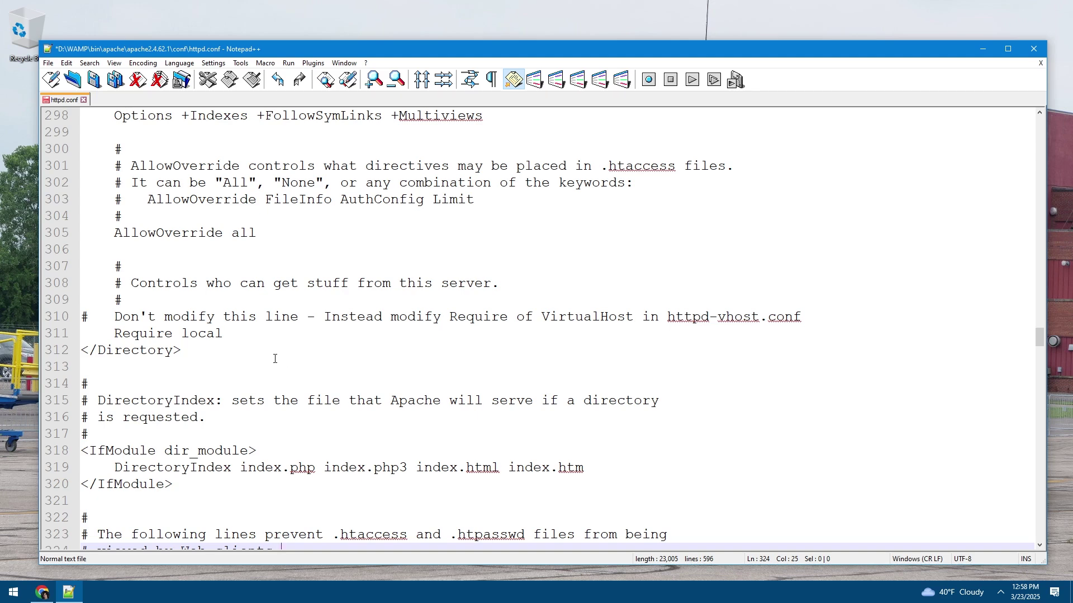
pyautogui.scroll(2, 273, 360)
pyautogui.scroll(5, 274, 359)
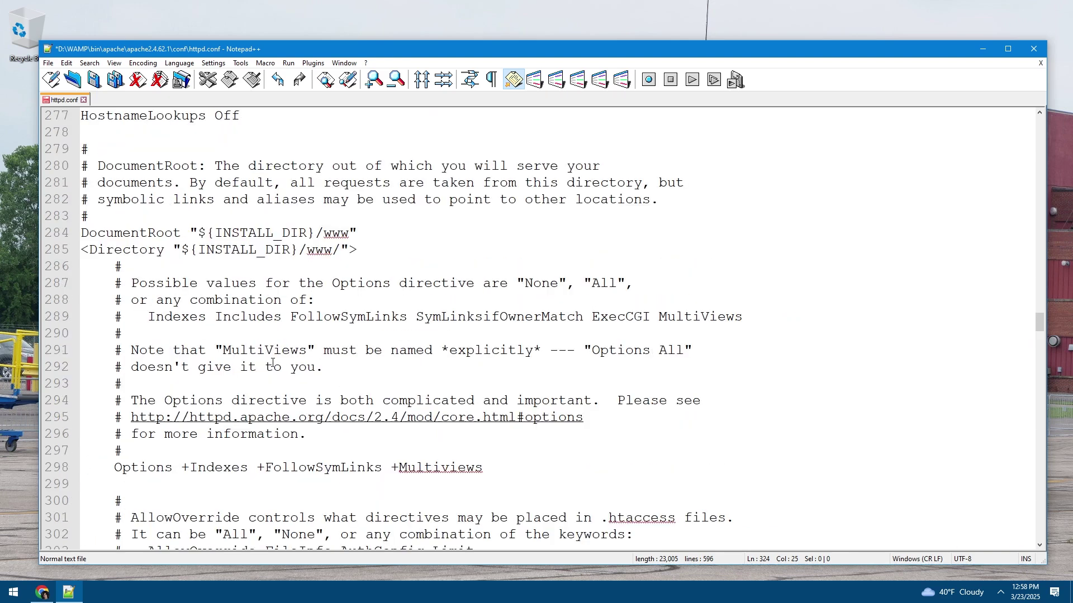
pyautogui.moveTo(82, 250); pyautogui.dragTo(359, 257)
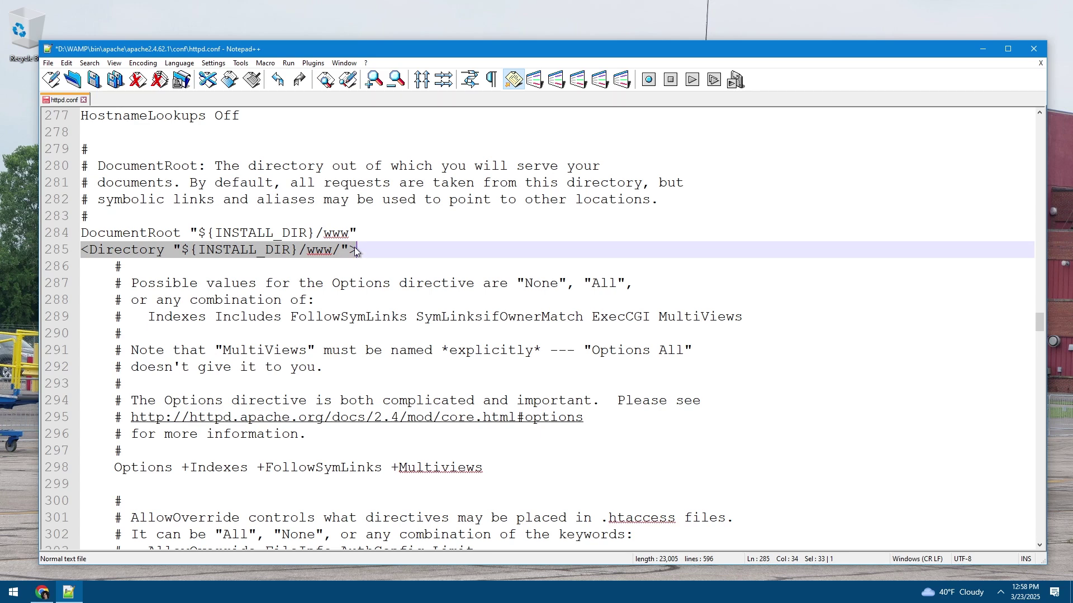
# Copy the <Directory "${INSTALL_DIR}/www/"> opening tag and paste it on line 315
pyautogui.rightClick(294, 254)
pyautogui.click(321, 270)
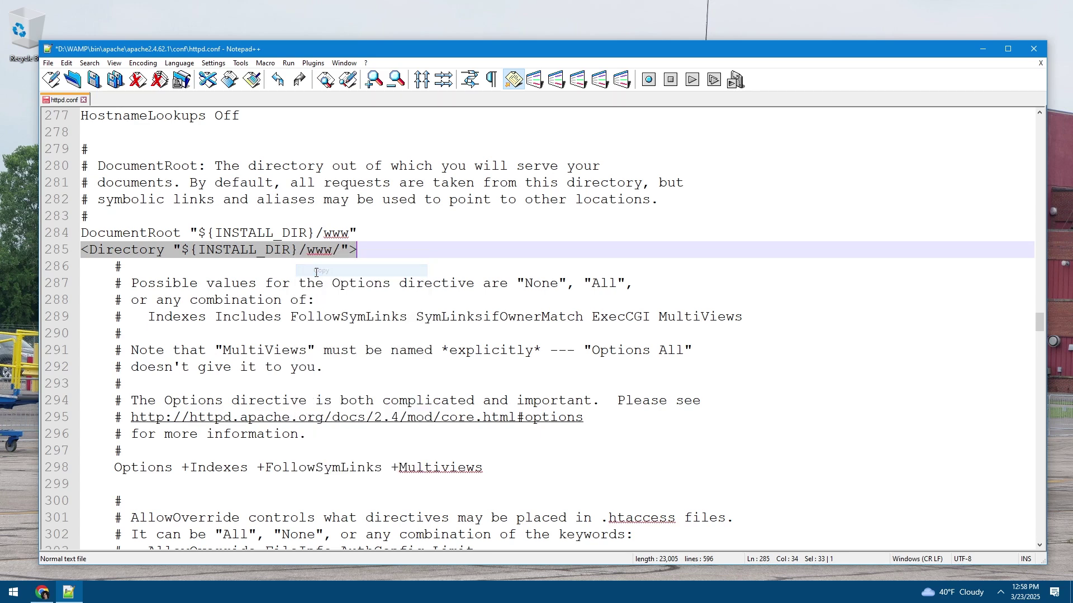
pyautogui.click(397, 270)
pyautogui.scroll(-2, 397, 269)
pyautogui.scroll(-3, 397, 270)
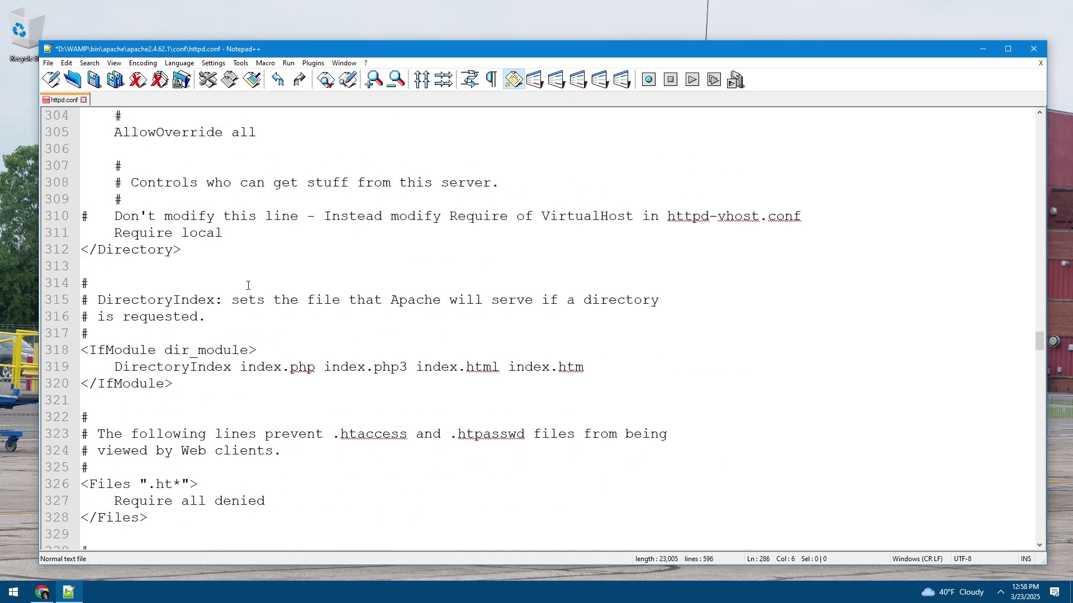
pyautogui.click(172, 267)
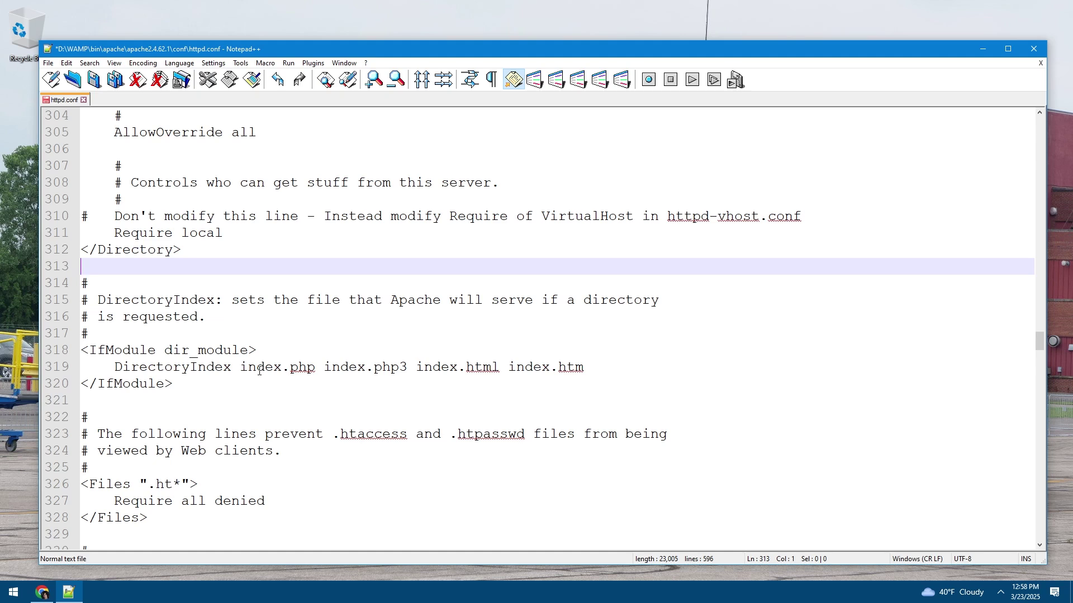
pyautogui.press('Return')
pyautogui.press('Return')
pyautogui.press('Return')
pyautogui.press('Up')
pyautogui.press('Up')
pyautogui.press('Return')
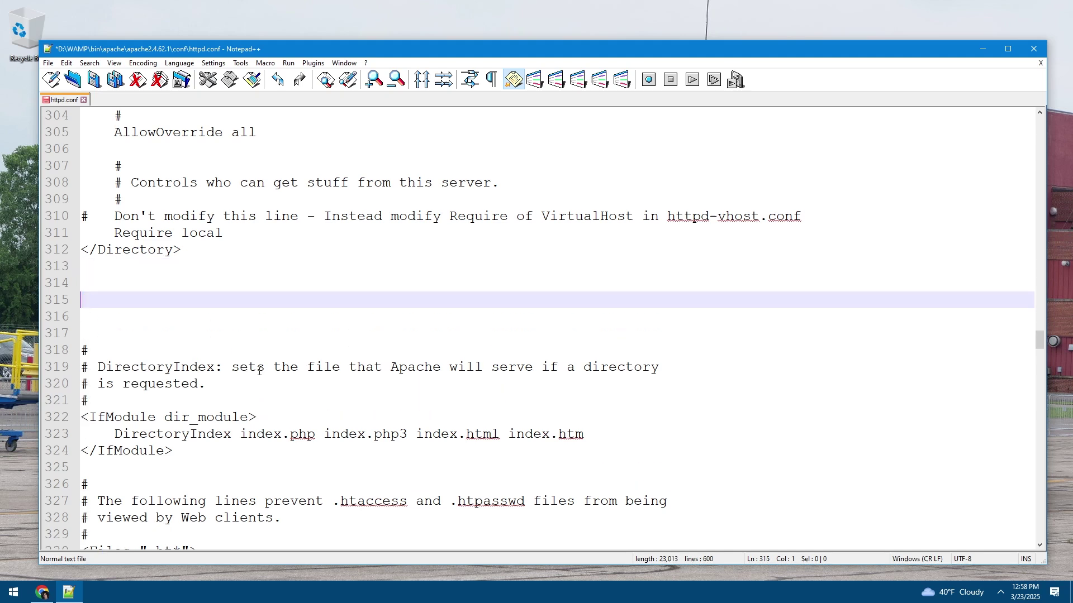
pyautogui.hotkey('ctrl', 'v')
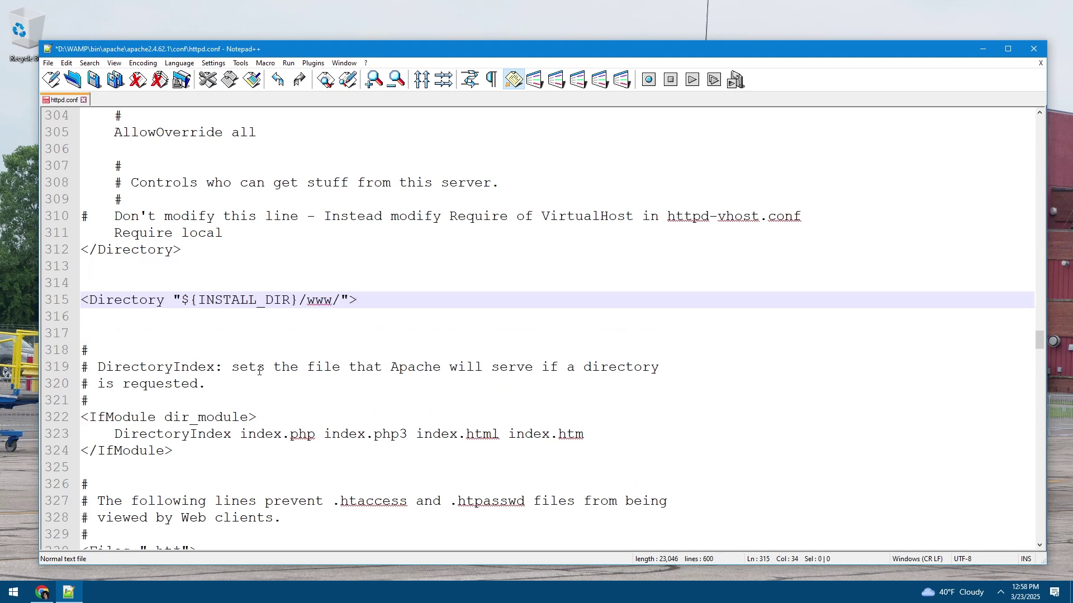
# Copy the closing </Directory> tag and paste it on line 319
pyautogui.press('Return')
pyautogui.press('Return')
pyautogui.press('Return')
pyautogui.press('Return')
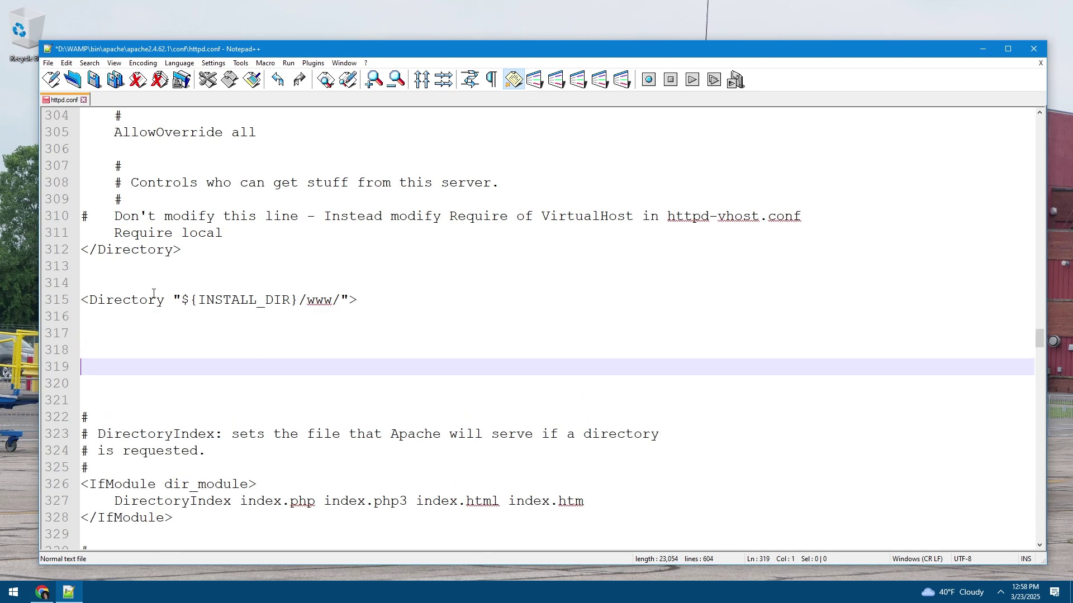
pyautogui.moveTo(180, 249); pyautogui.dragTo(81, 250)
pyautogui.rightClick(106, 250)
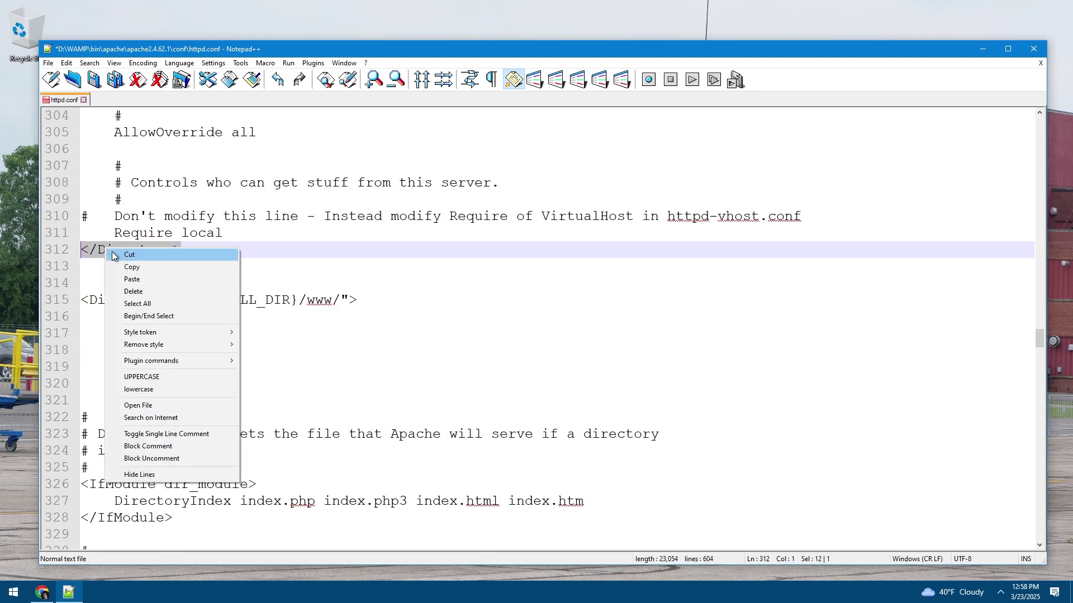
pyautogui.click(132, 267)
pyautogui.click(117, 363)
pyautogui.hotkey('ctrl', 'v')
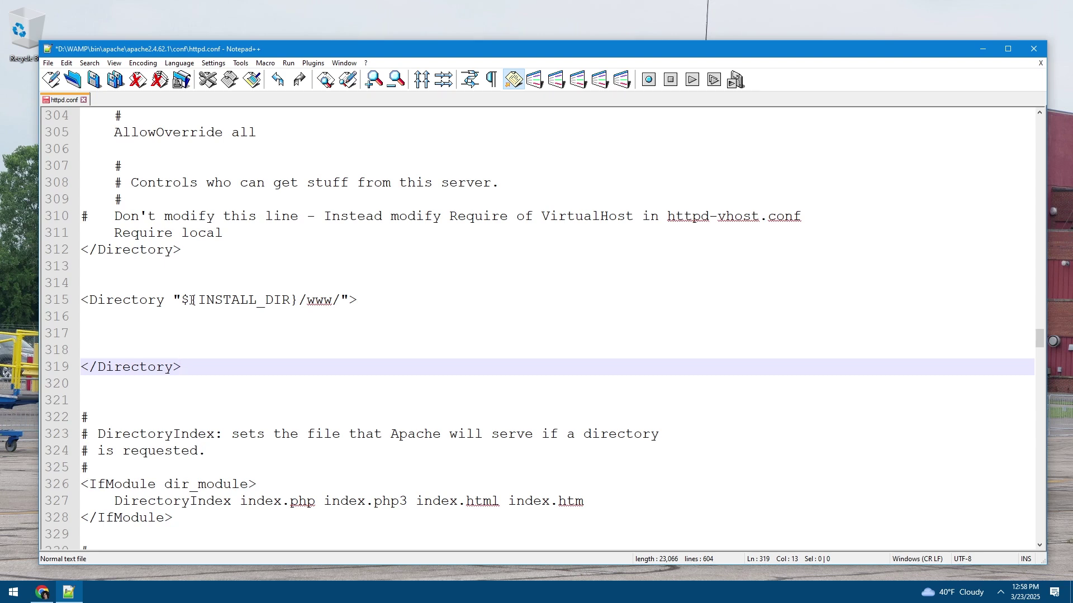
pyautogui.click(344, 301)
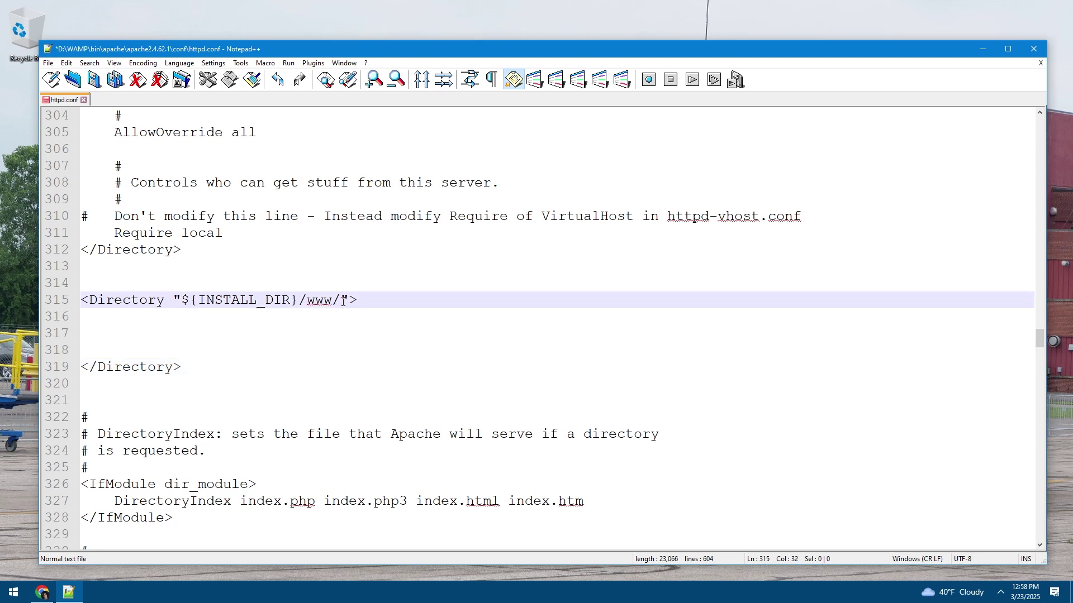
# Change the new block's path to "${INSTALL_DIR}/www/phpbb3"
pyautogui.write('phpbb3')
pyautogui.moveTo(282, 300); pyautogui.dragTo(383, 300)
pyautogui.click(366, 299)
pyautogui.moveTo(282, 300); pyautogui.dragTo(407, 300)
pyautogui.click(366, 300)
# Copy 'Require all denied' from the Files block into line 318 of the phpbb3 block
pyautogui.click(177, 335)
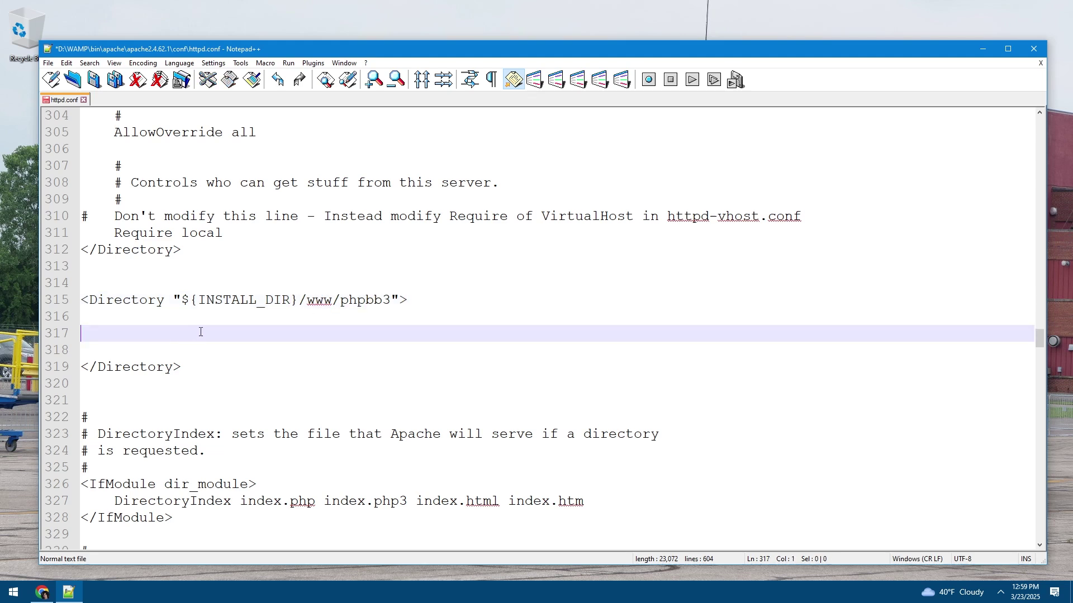
pyautogui.press('Return')
pyautogui.press('Return')
pyautogui.press('Up')
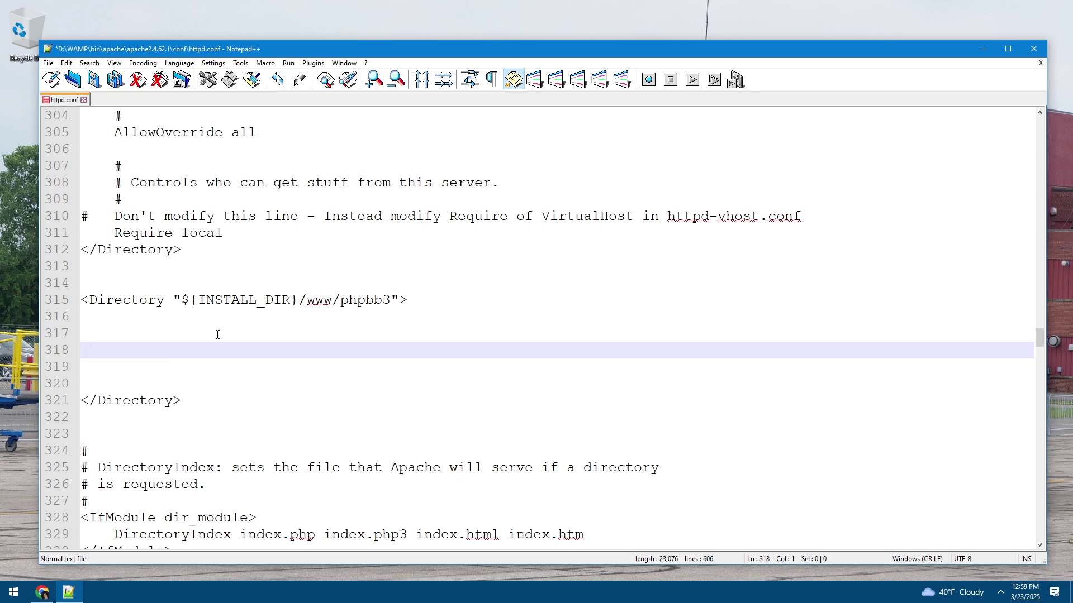
pyautogui.scroll(-5, 218, 334)
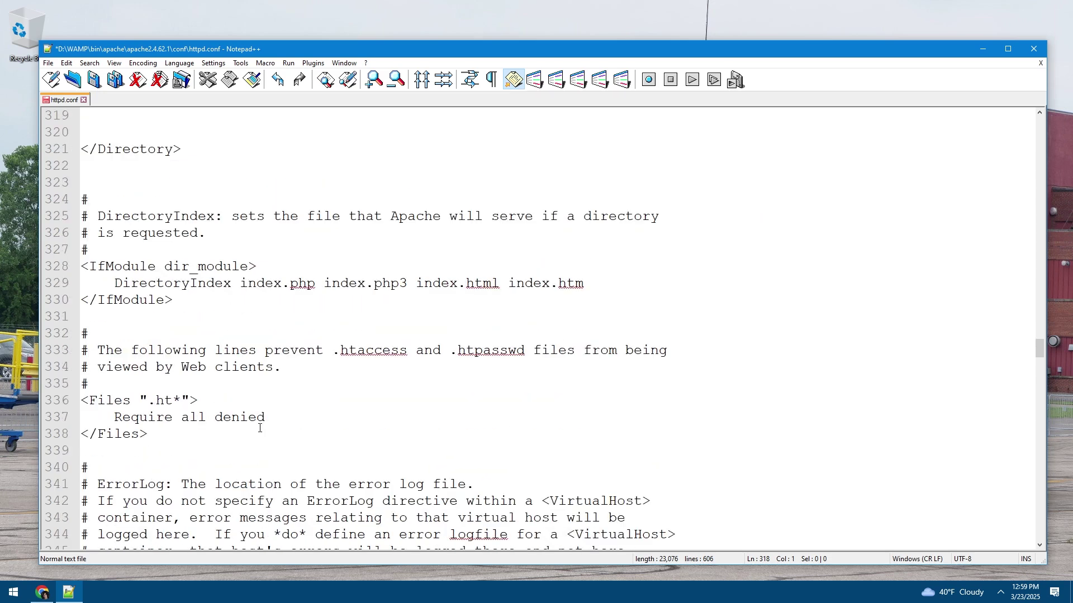
pyautogui.moveTo(268, 417); pyautogui.dragTo(115, 418)
pyautogui.rightClick(130, 419)
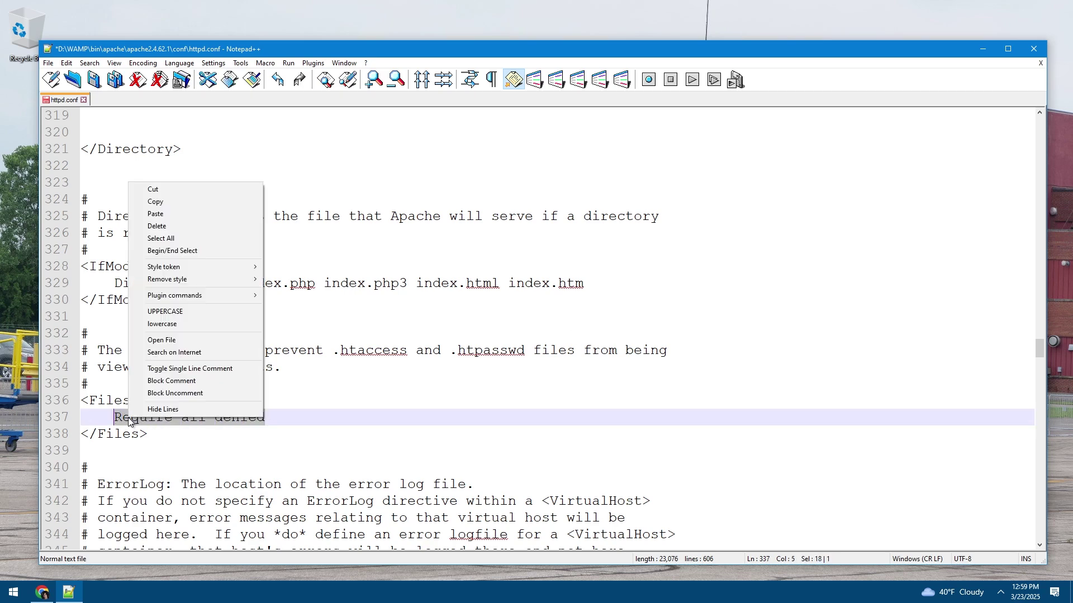
pyautogui.click(154, 202)
pyautogui.scroll(4, 185, 301)
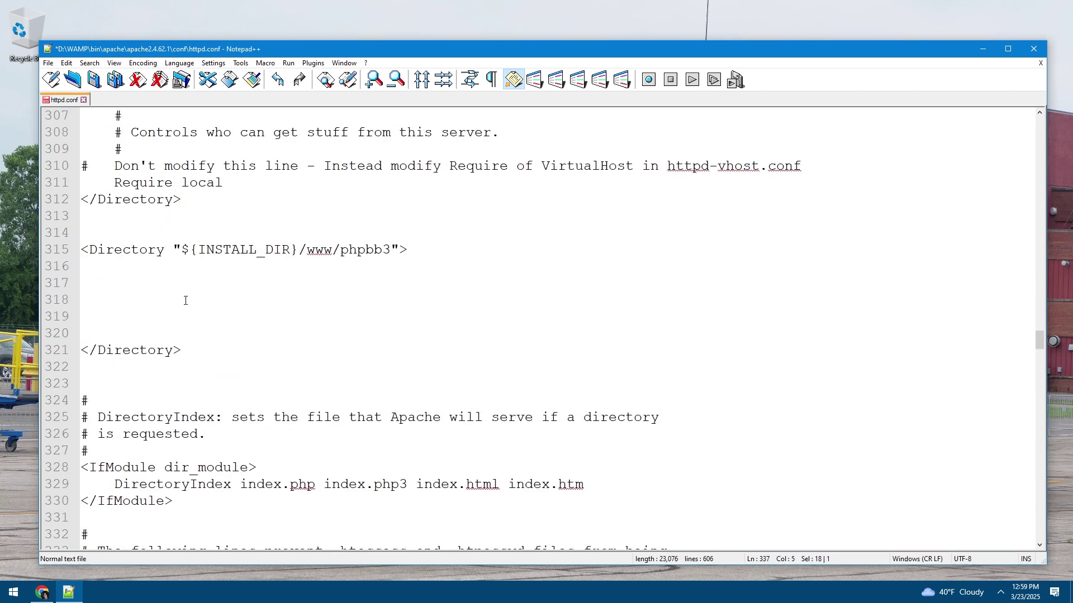
pyautogui.click(140, 291)
pyautogui.click(140, 296)
pyautogui.hotkey('ctrl', 'v')
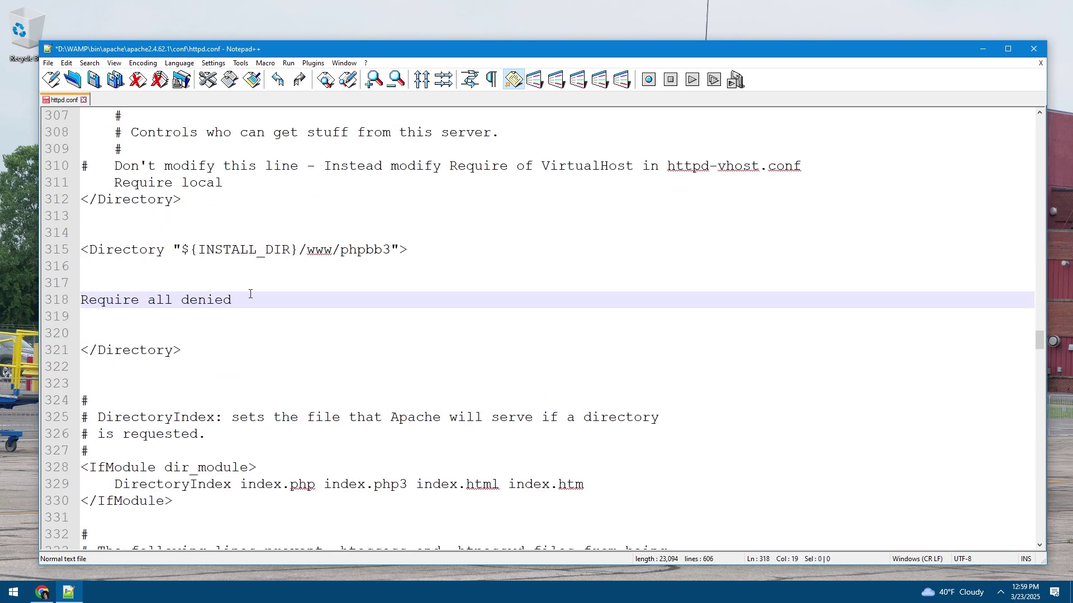
# Indent the Require all denied line and add blank lines below it
pyautogui.click(82, 300)
pyautogui.press('Tab')
pyautogui.click(304, 303)
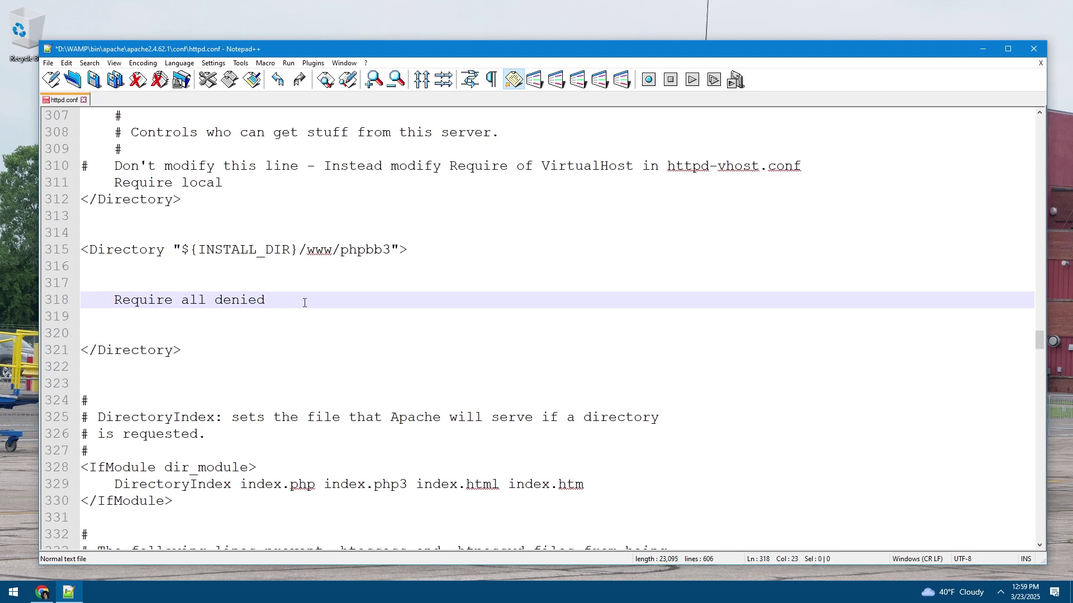
pyautogui.press('Return')
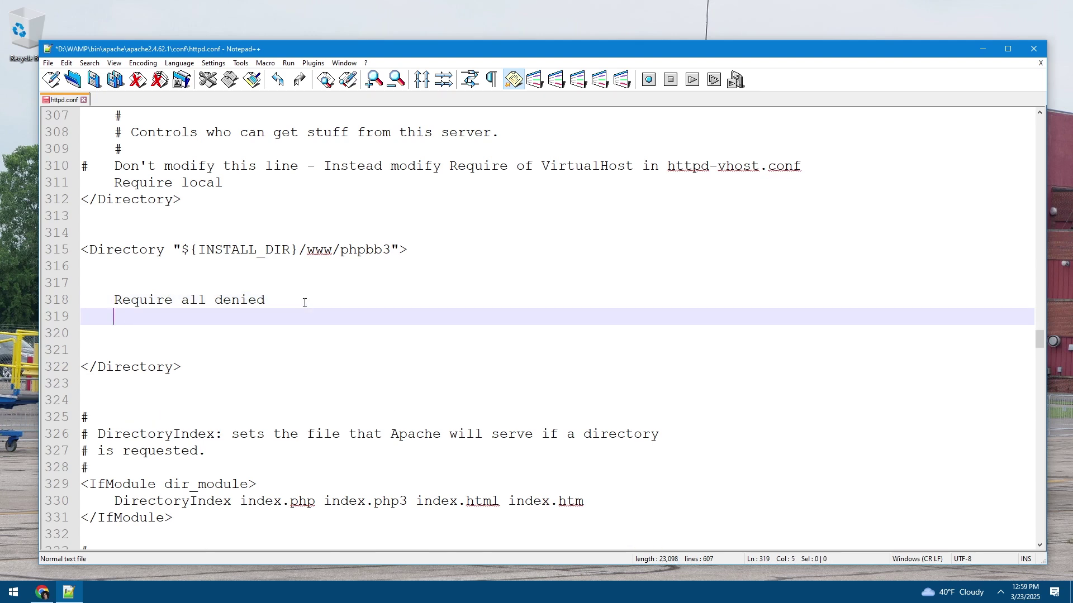
pyautogui.press('Return')
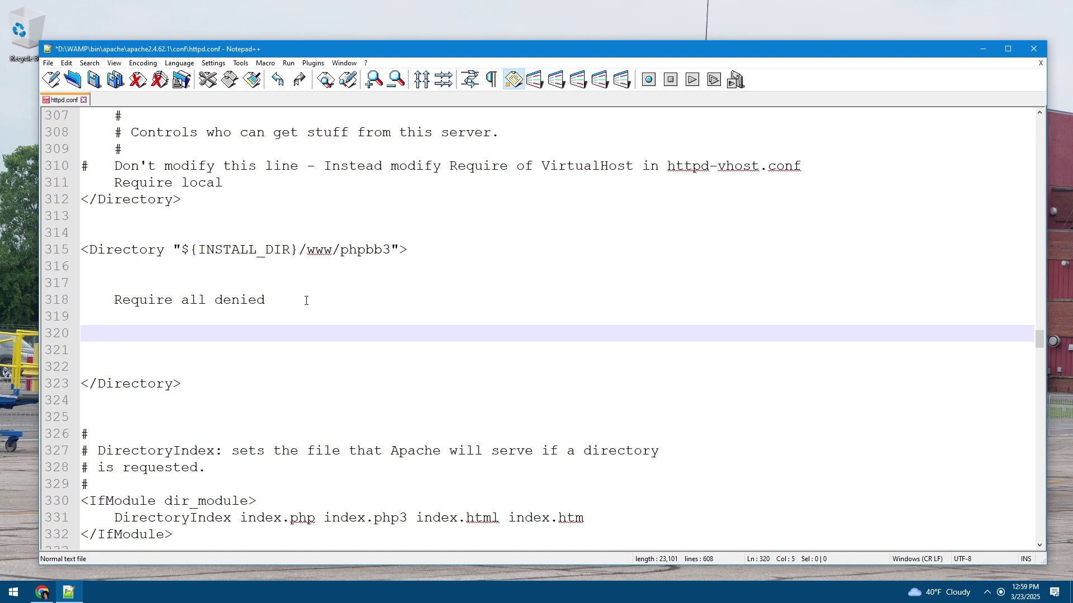
# Type 'Require ip 192.168.0.0/24' on line 320 of the phpbb3 Directory block
pyautogui.write('R')
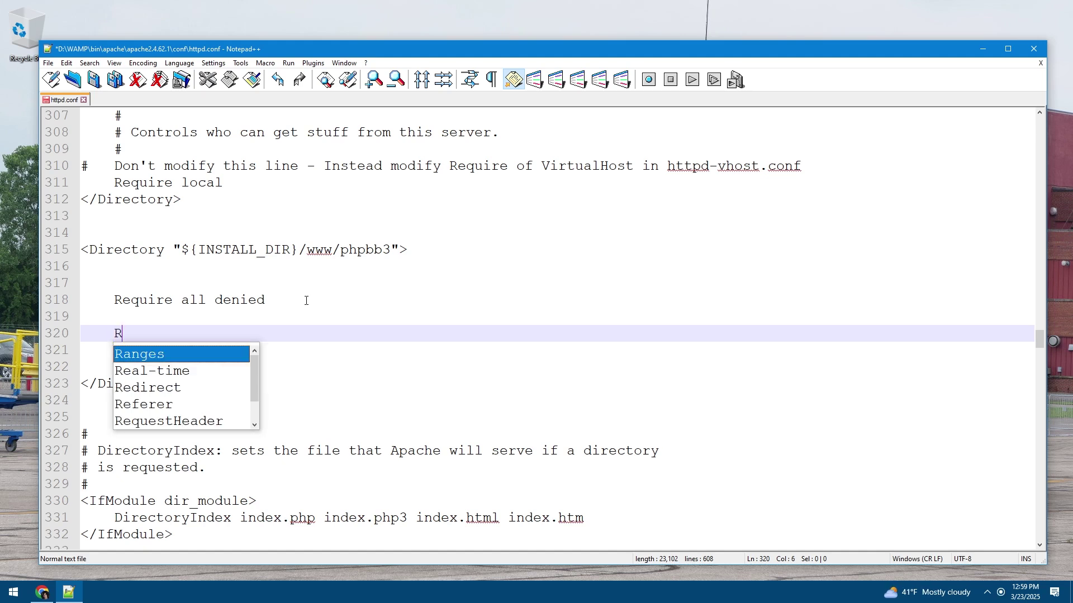
pyautogui.write('equ')
pyautogui.press('BackSpace')
pyautogui.press('BackSpace')
pyautogui.write('eq')
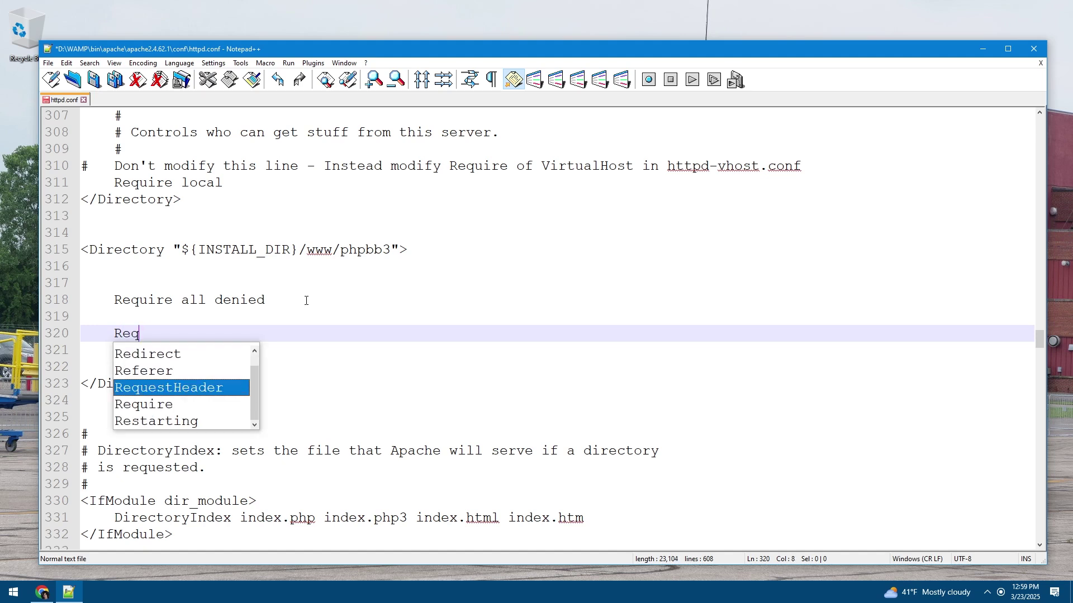
pyautogui.write('uire ip ')
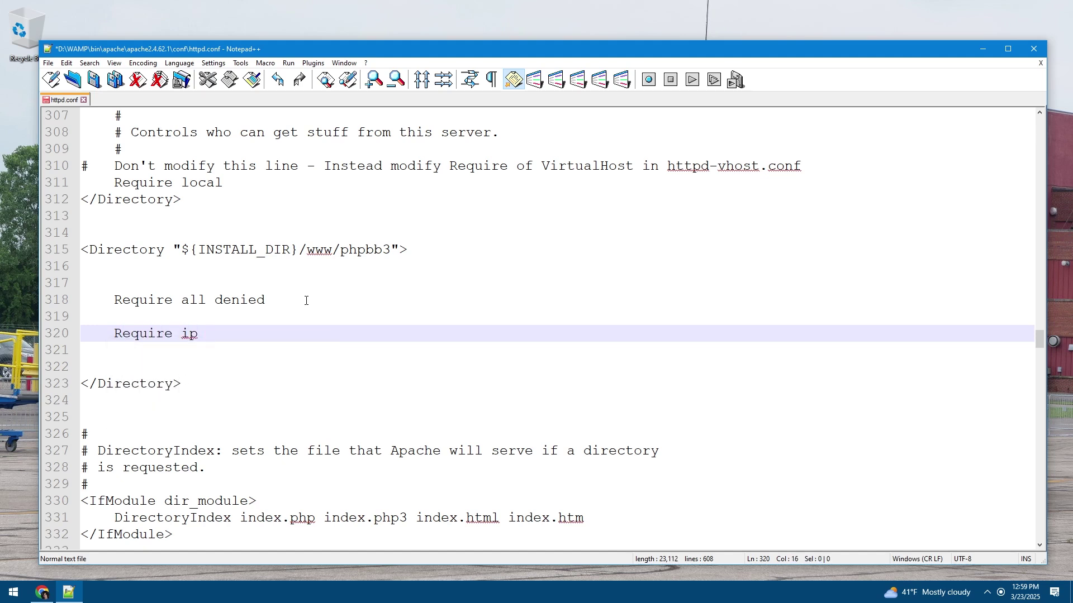
pyautogui.write('192.168.0.0/24')
# Add blank lines above the Require ip directive and save httpd.conf
pyautogui.click(246, 318)
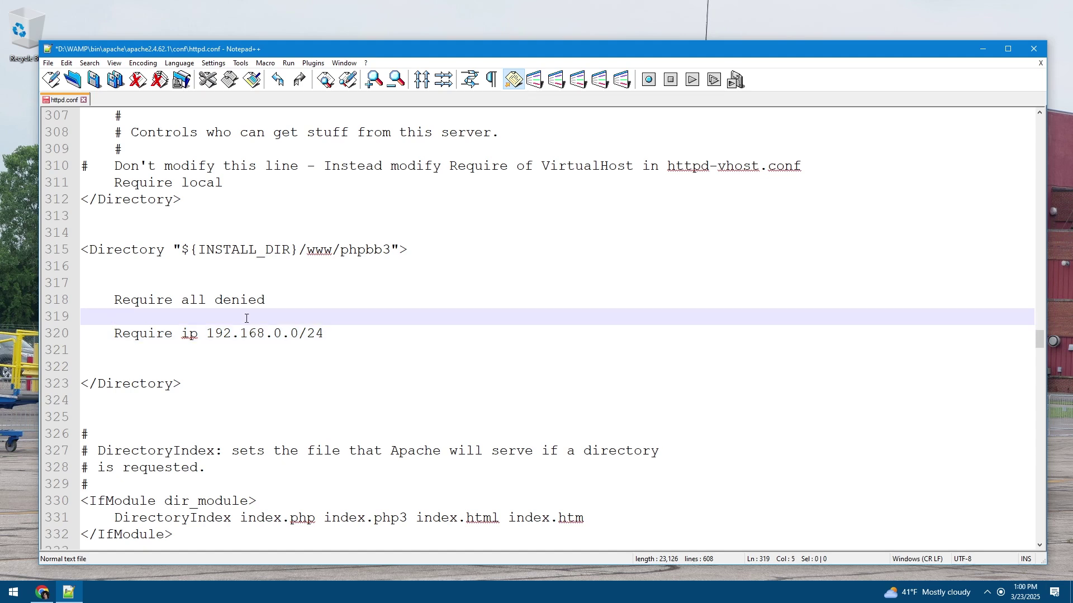
pyautogui.press('Return')
pyautogui.press('Return')
pyautogui.press('Up')
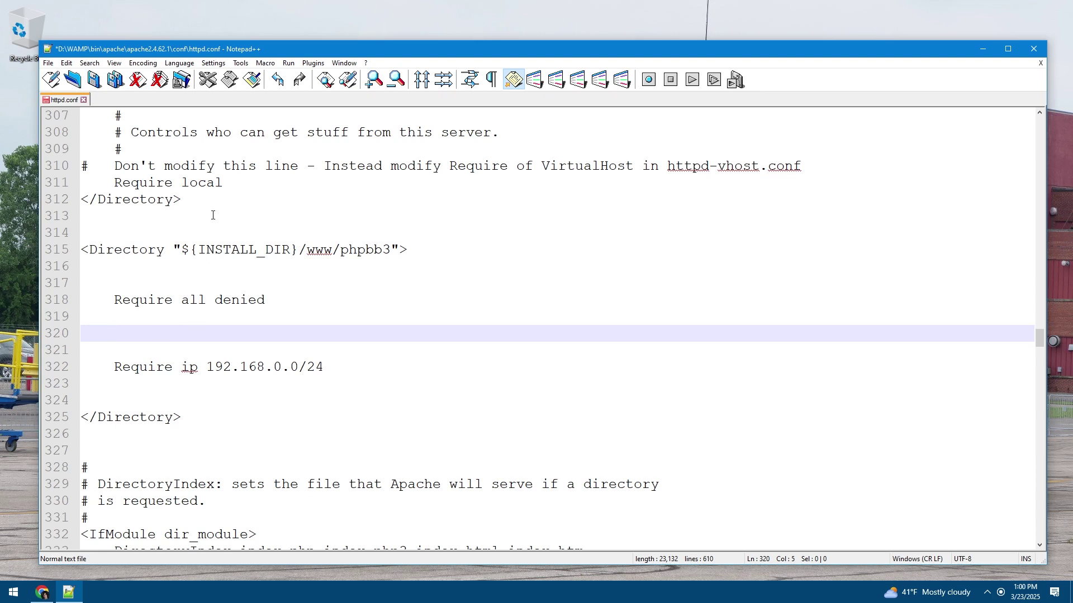
pyautogui.moveTo(228, 182); pyautogui.dragTo(113, 183)
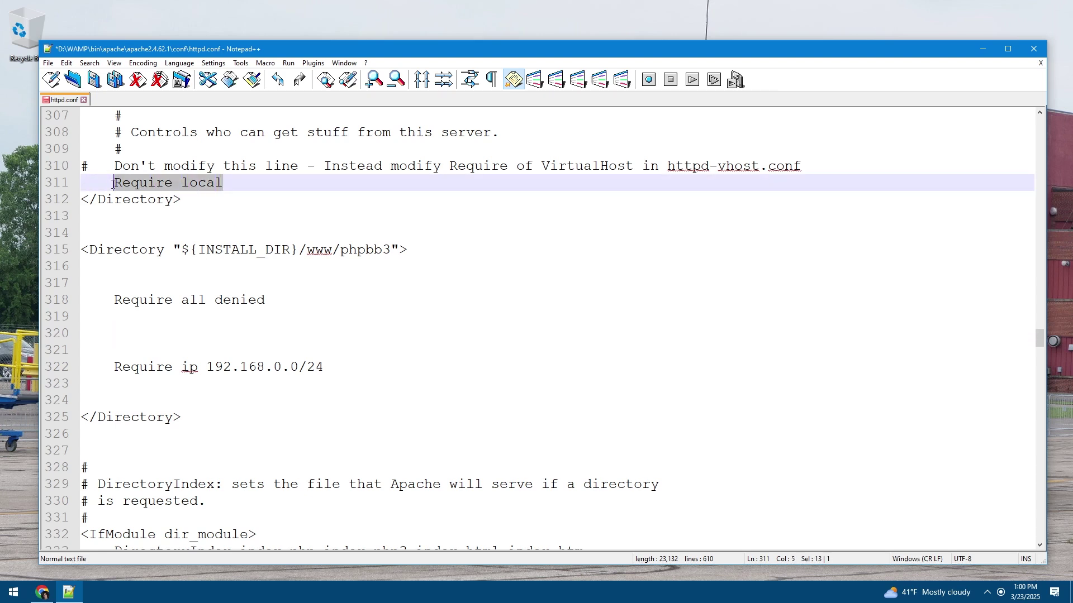
pyautogui.click(134, 345)
pyautogui.click(150, 334)
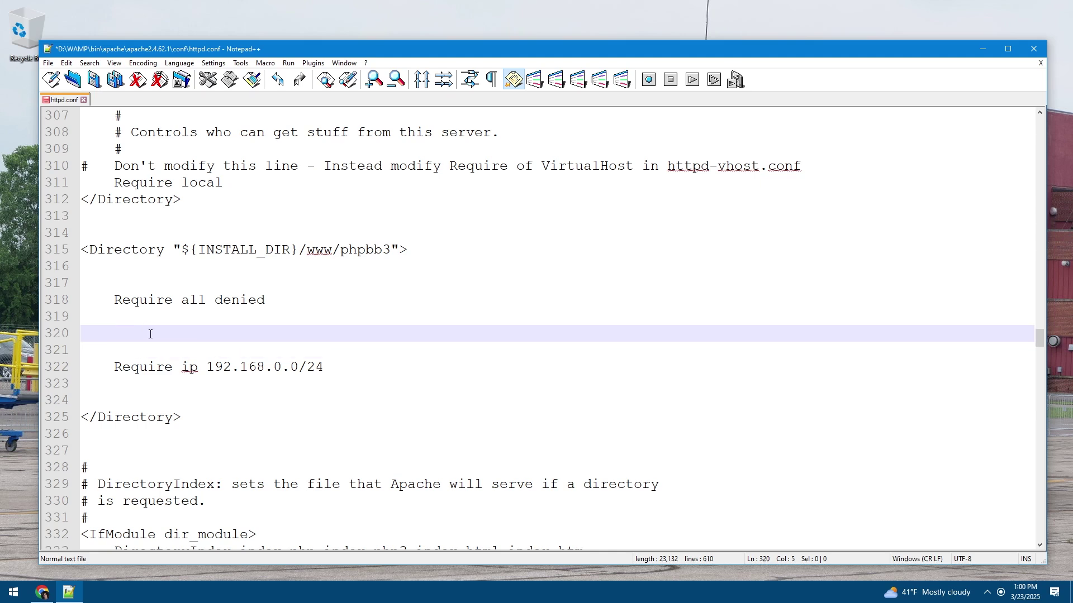
pyautogui.hotkey('ctrl', 's')
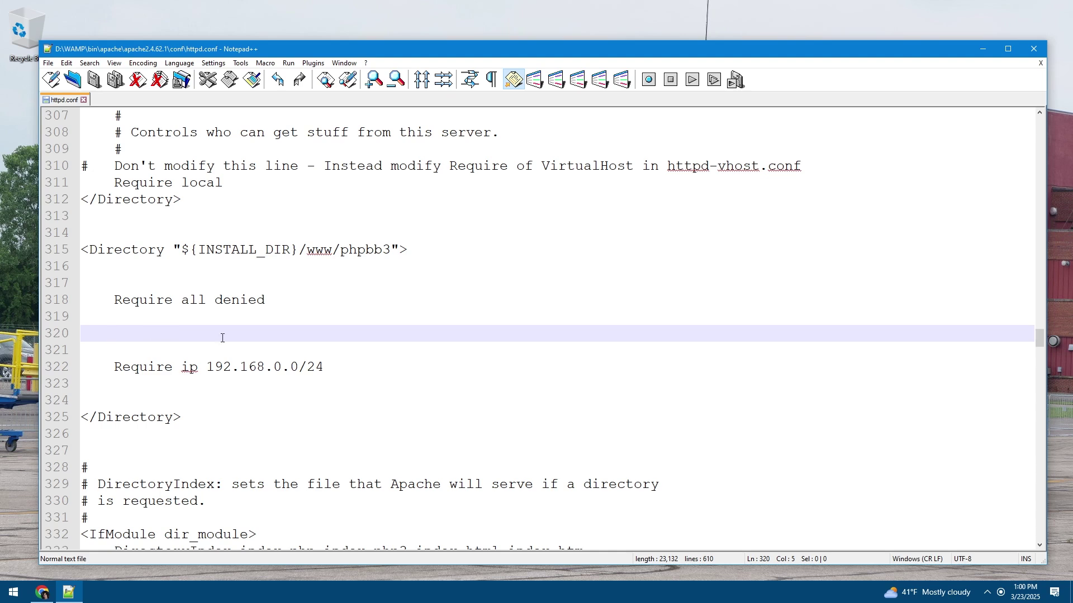
pyautogui.click(987, 595)
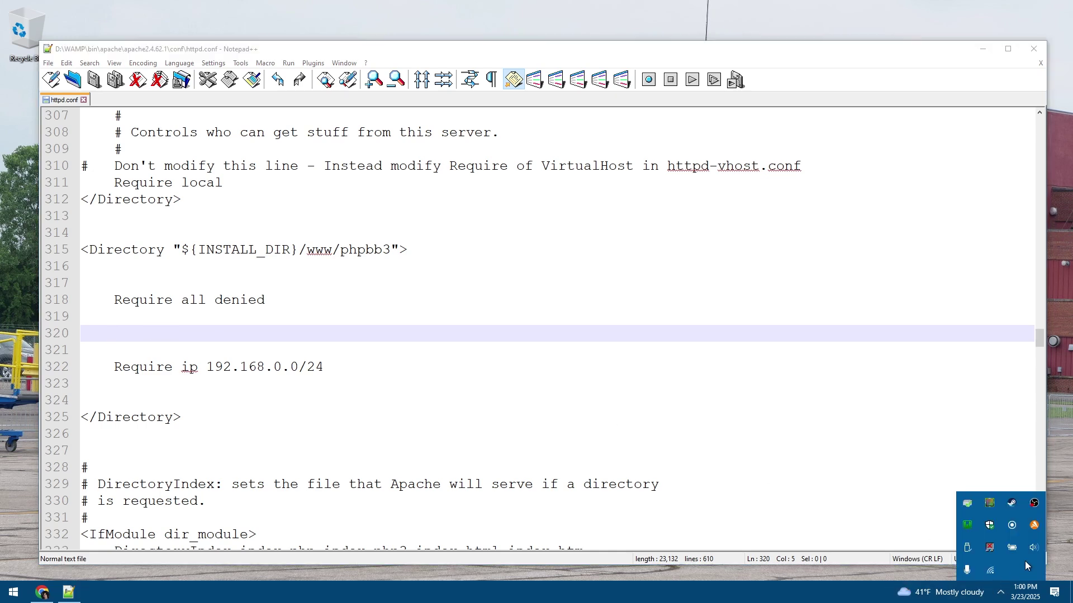
# Refresh WampServer from its tray icon so Apache loads the edited httpd.conf
pyautogui.rightClick(974, 527)
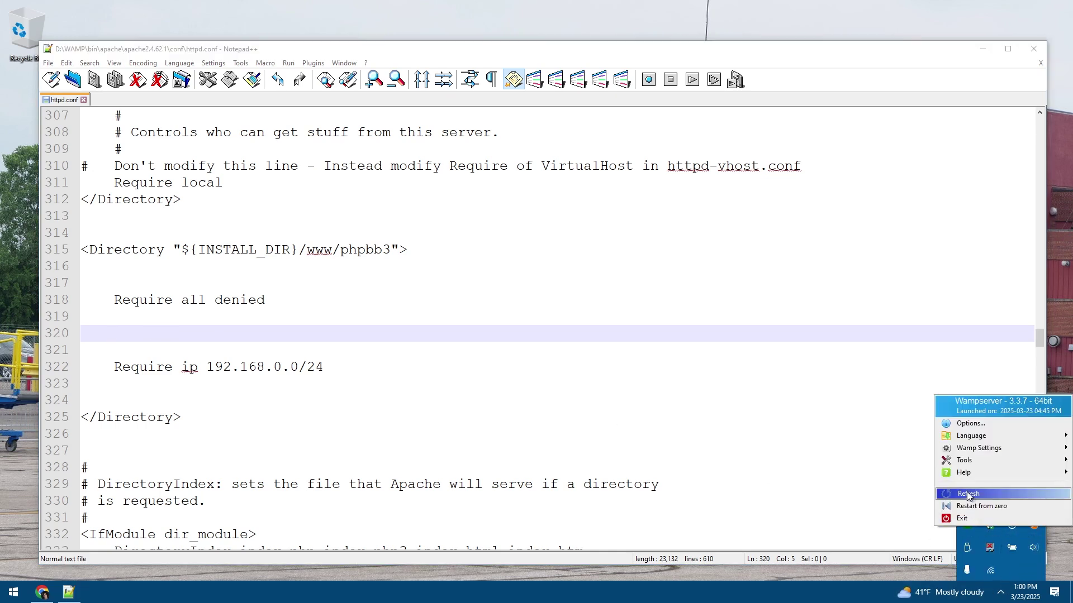
pyautogui.click(966, 492)
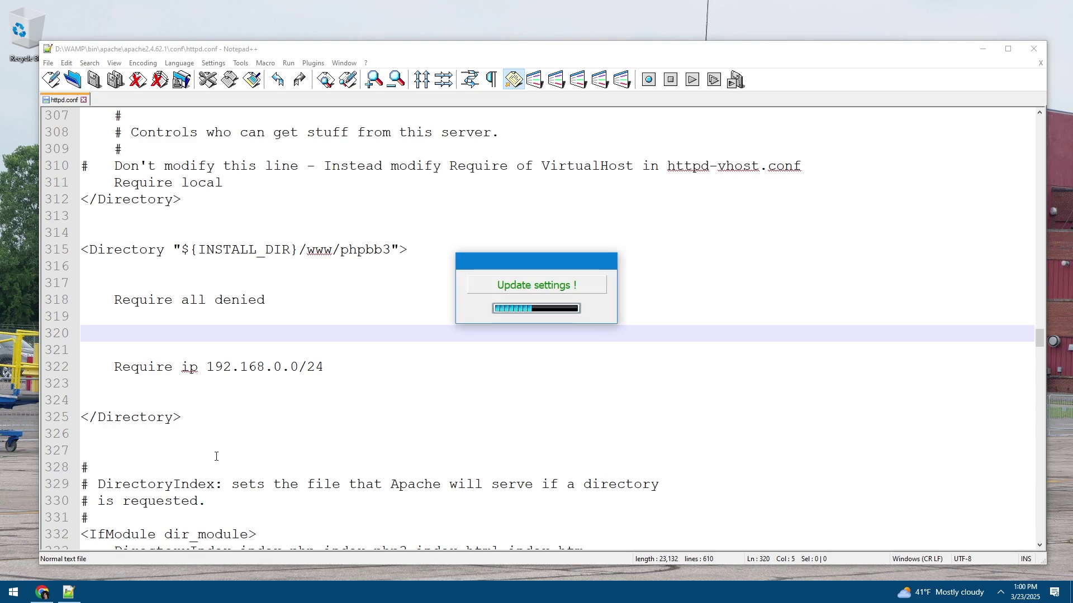
pyautogui.click(42, 592)
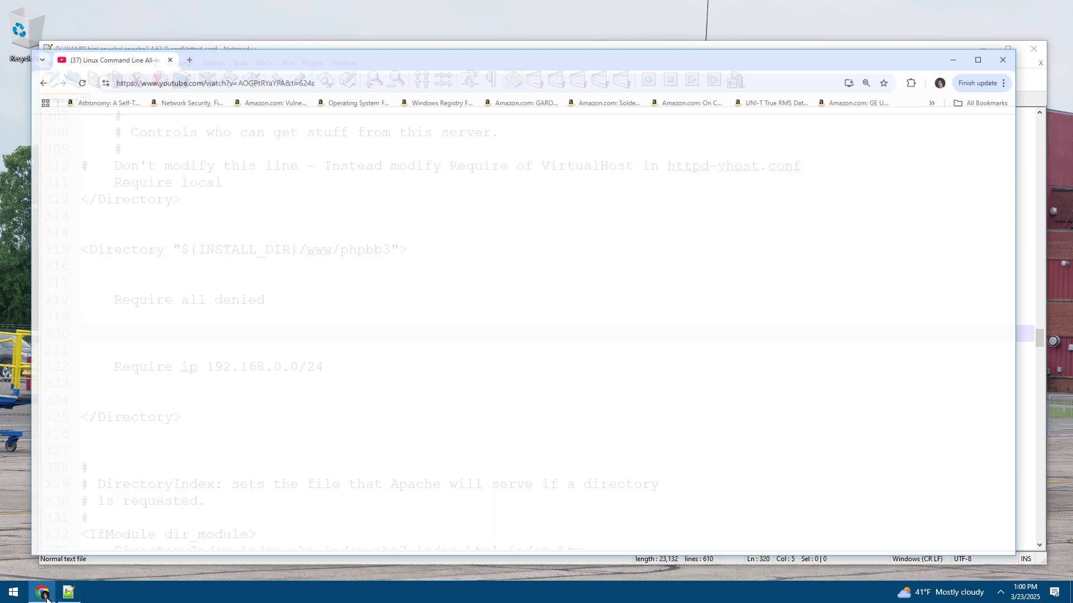
# Open a new Incognito window and load the localhost WampServer page
pyautogui.click(1002, 64)
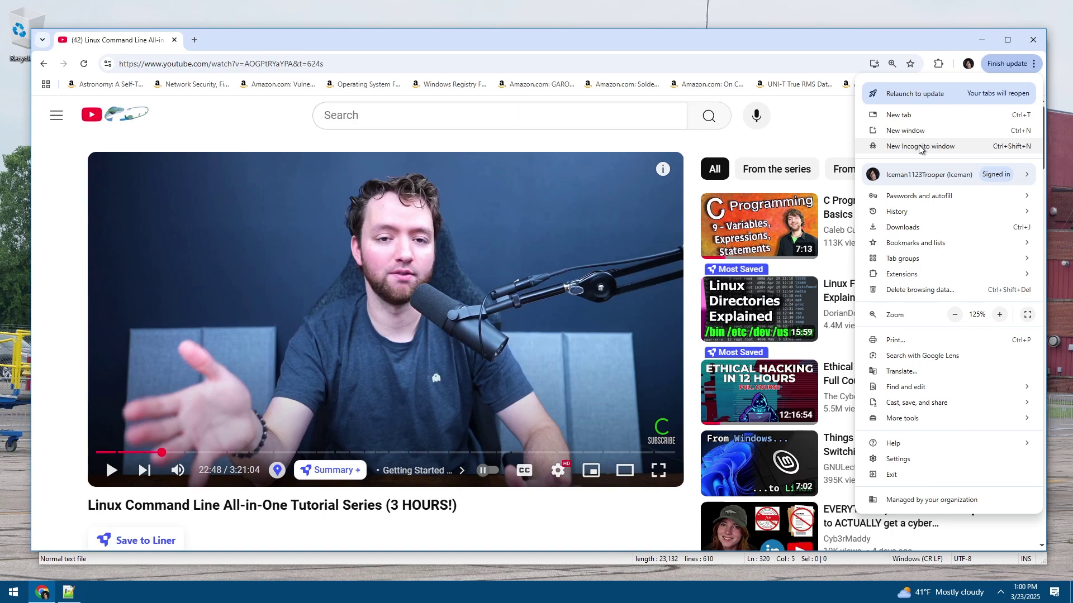
pyautogui.click(1000, 144)
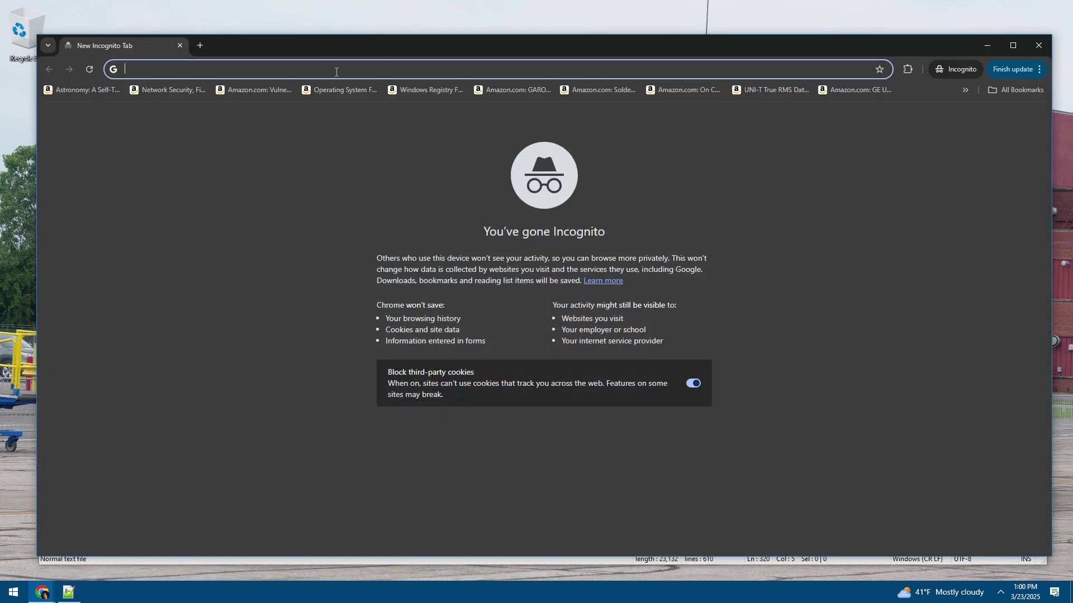
pyautogui.write('localhost')
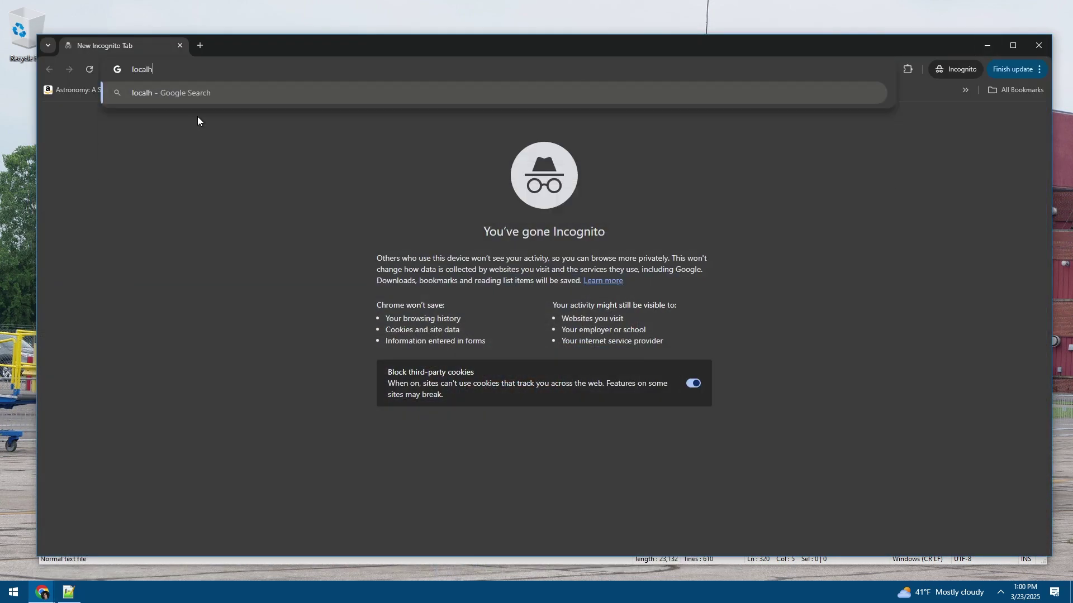
pyautogui.press('Return')
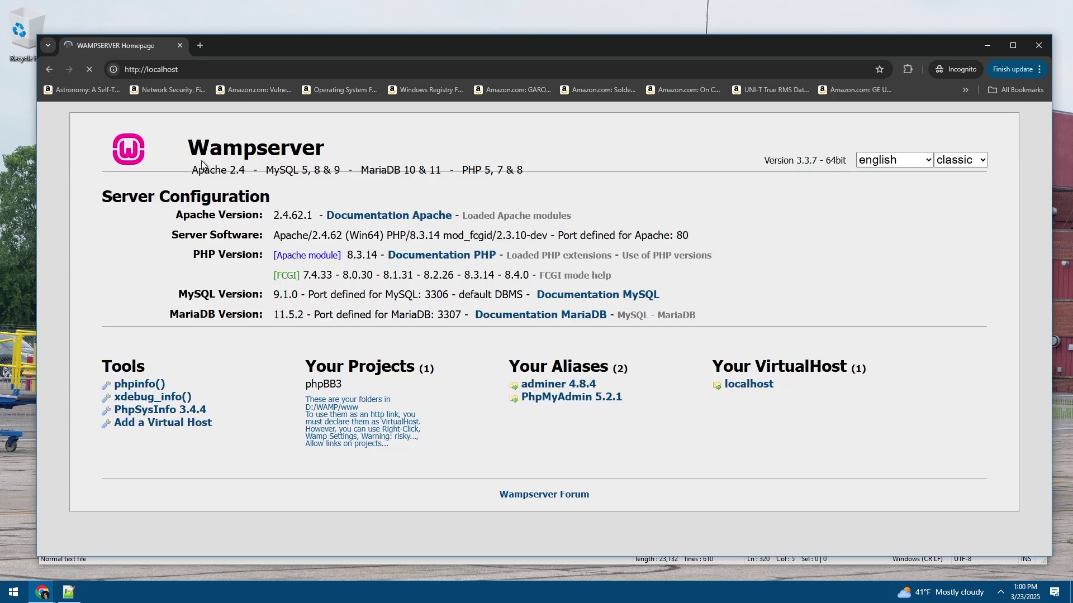
pyautogui.moveTo(348, 314); pyautogui.dragTo(304, 283)
pyautogui.click(367, 303)
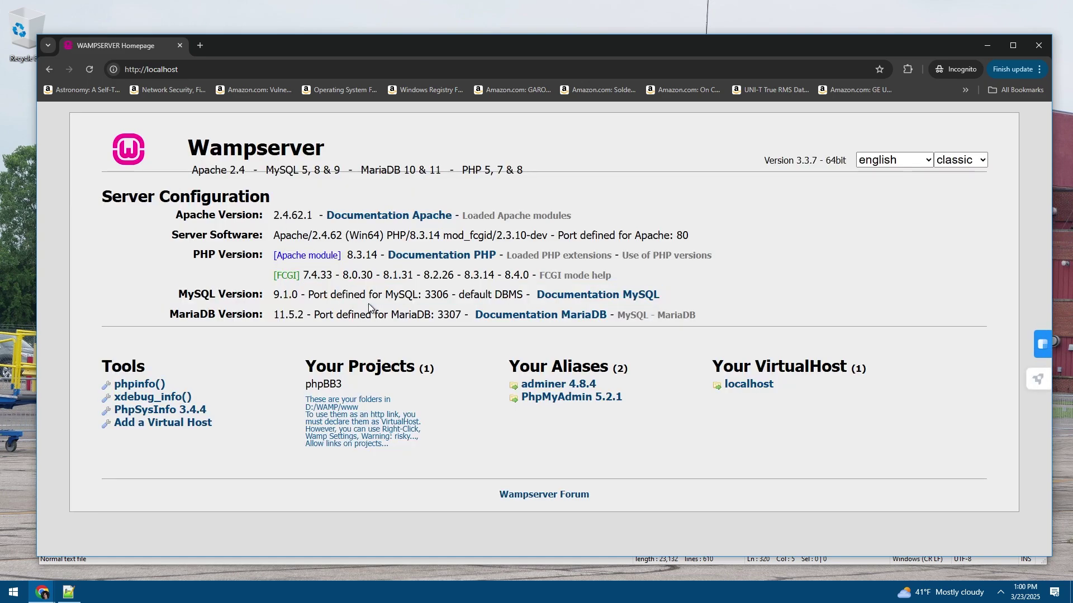
# Load localhost/phpbb3, which returns a 403 Forbidden error
pyautogui.click(245, 70)
pyautogui.click(246, 69)
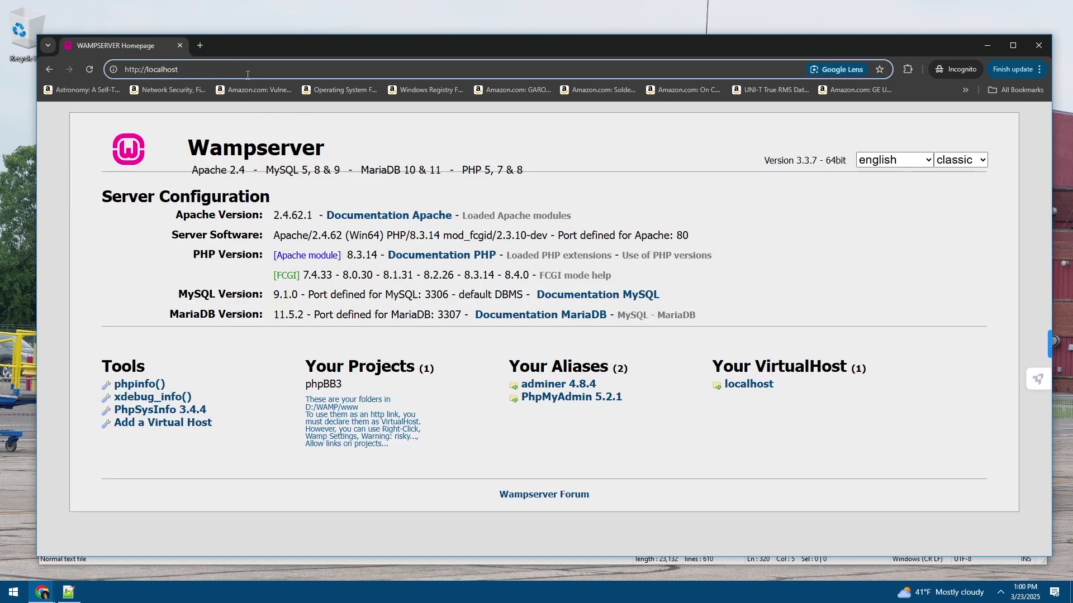
pyautogui.write('/')
pyautogui.write('phpbb3')
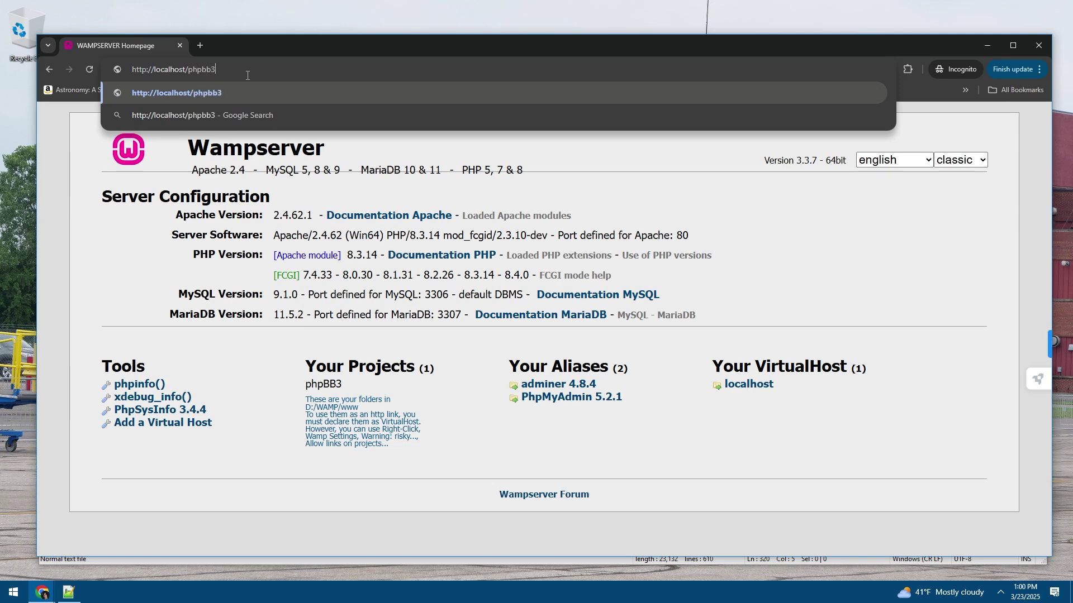
pyautogui.press('Return')
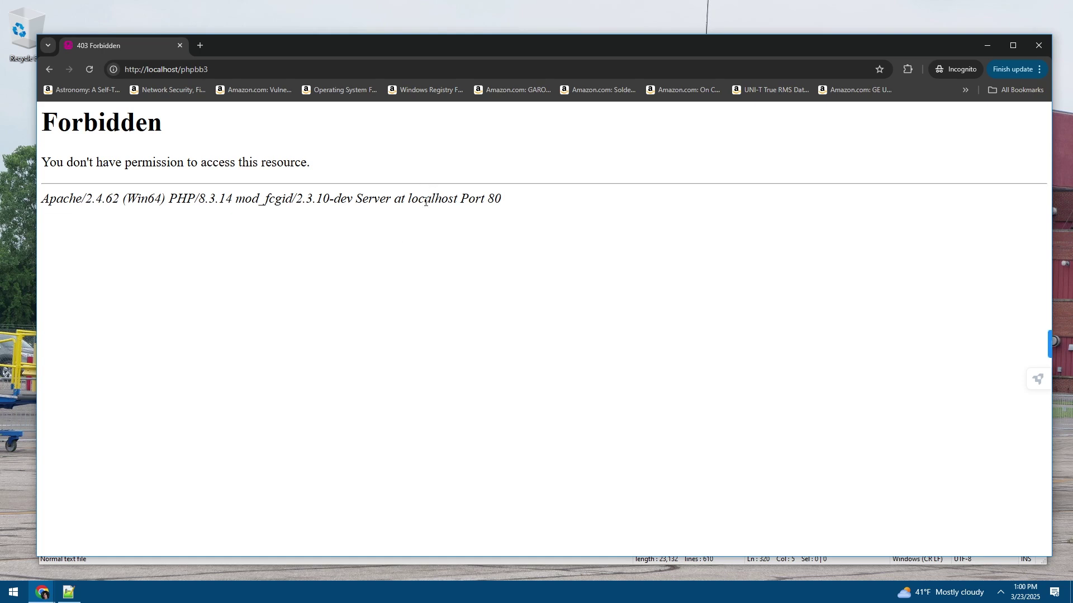
pyautogui.moveTo(426, 201); pyautogui.dragTo(57, 122)
pyautogui.click(224, 184)
pyautogui.click(69, 592)
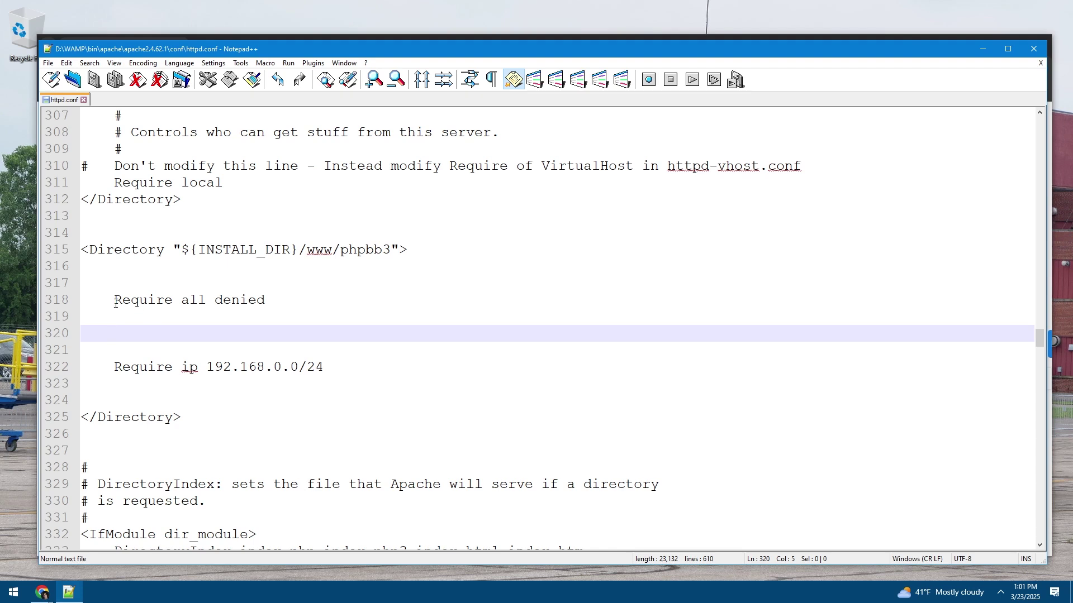
pyautogui.moveTo(114, 300); pyautogui.dragTo(266, 302)
pyautogui.click(266, 302)
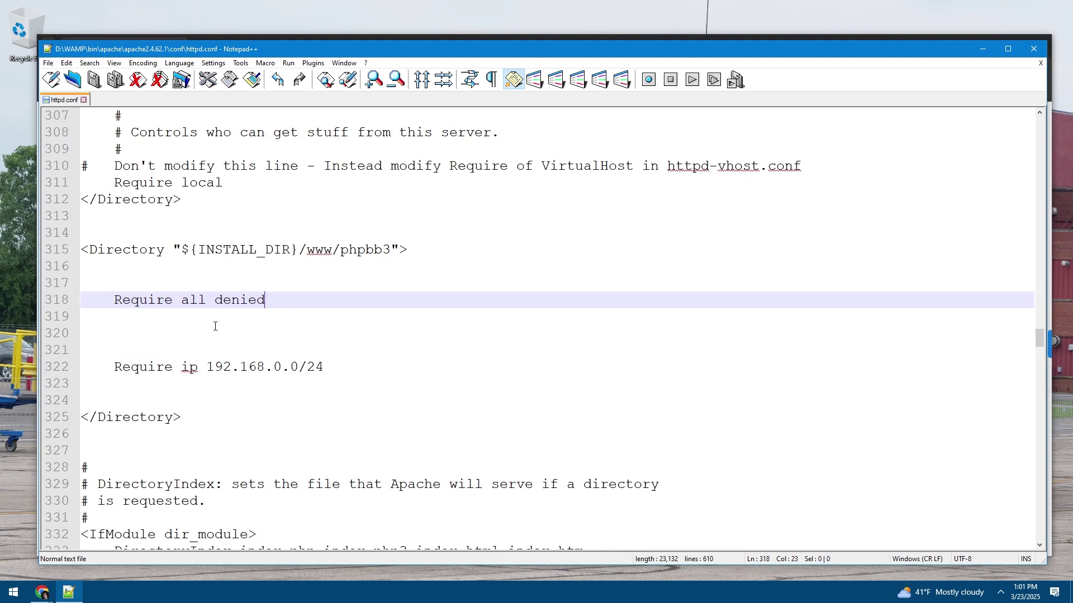
pyautogui.click(184, 333)
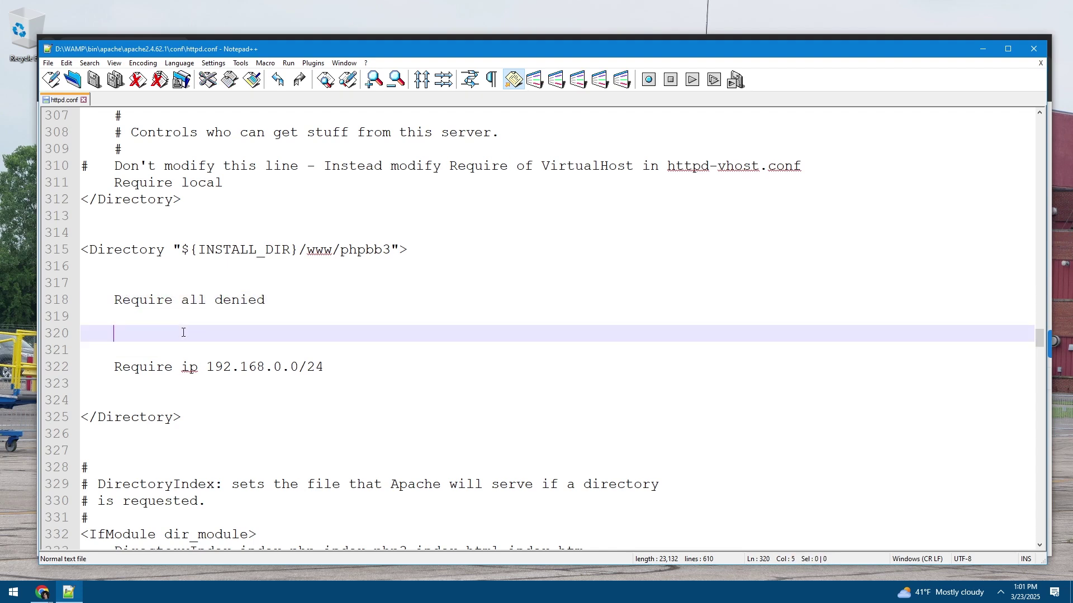
pyautogui.moveTo(206, 367); pyautogui.dragTo(347, 367)
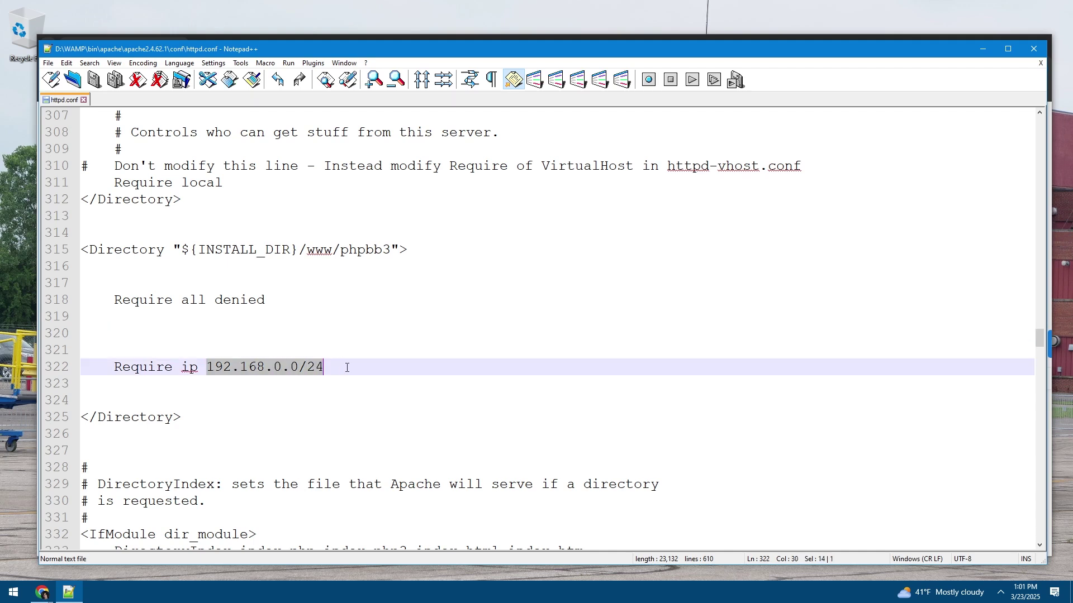
pyautogui.click(346, 368)
pyautogui.click(178, 333)
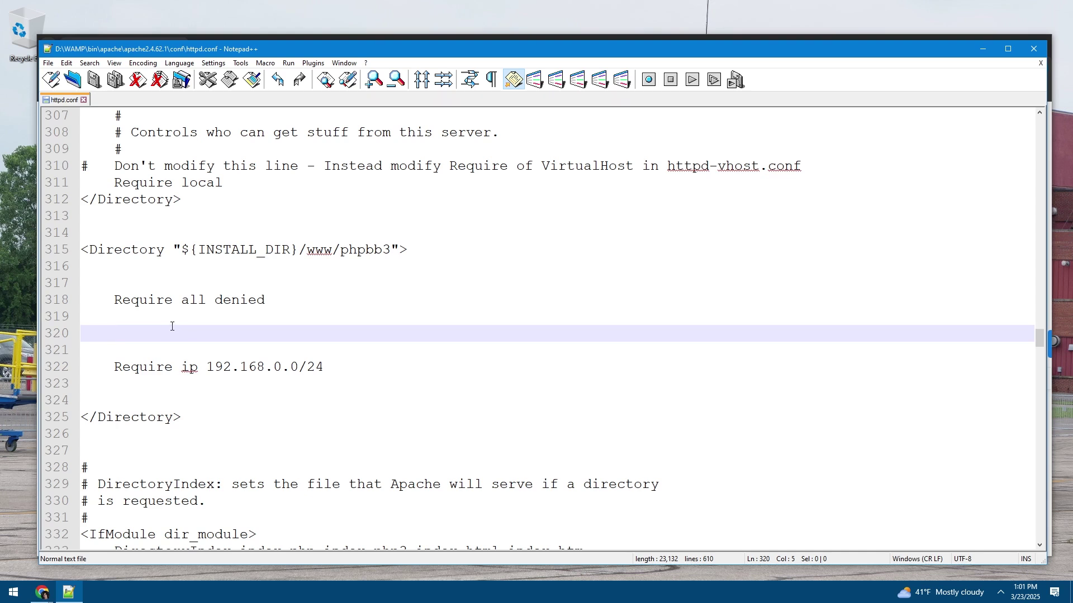
pyautogui.moveTo(140, 367); pyautogui.dragTo(309, 367)
pyautogui.click(324, 366)
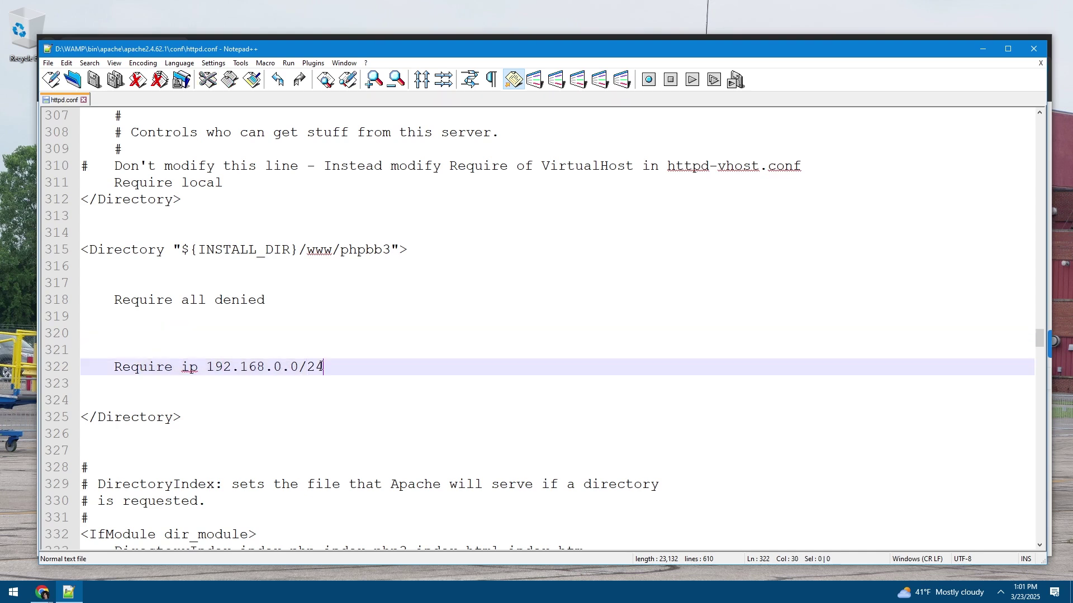
pyautogui.moveTo(42, 592)
pyautogui.click(174, 534)
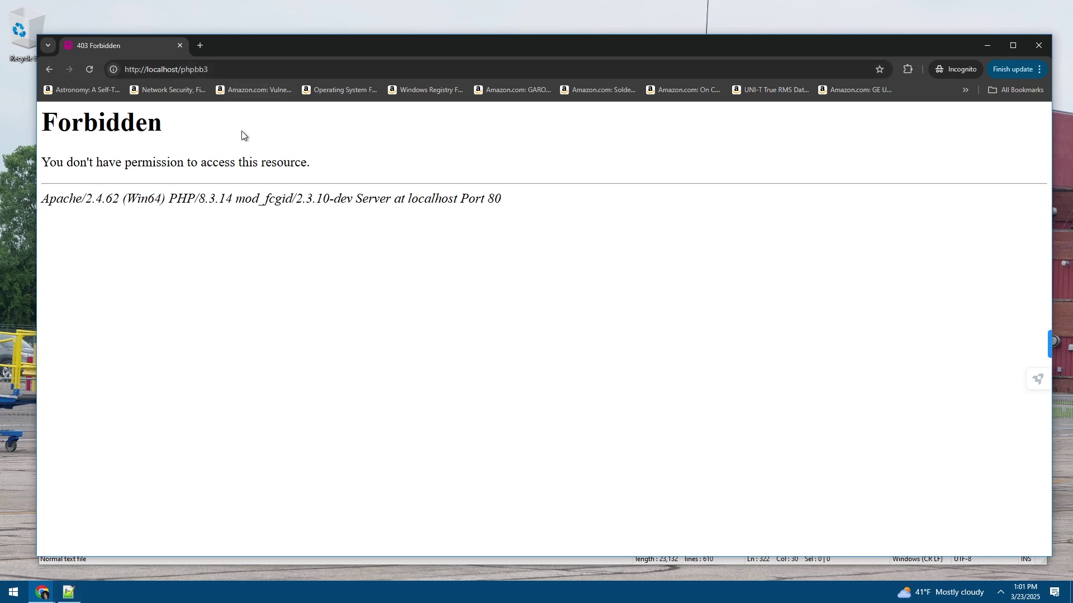
# Replace the address with the server's LAN address 192.168.1.166 and load it
pyautogui.click(216, 69)
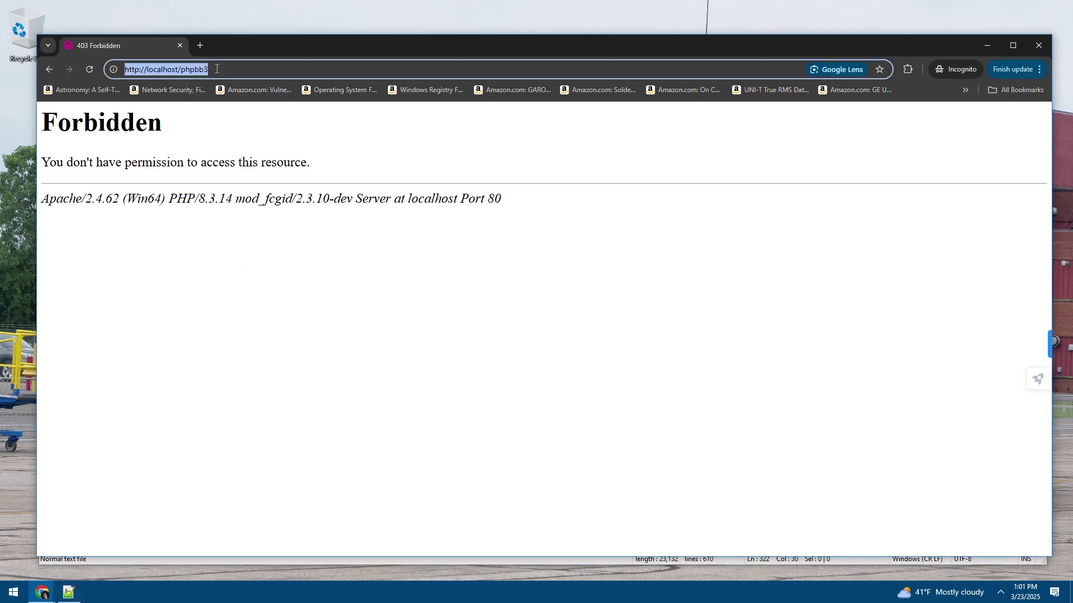
pyautogui.write('localhost')
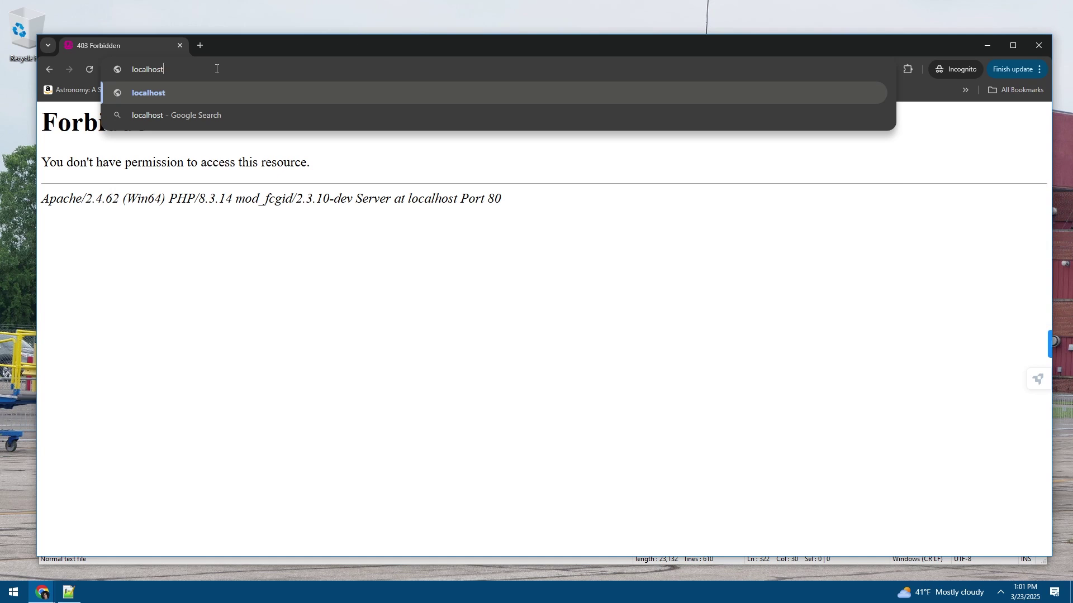
pyautogui.press('BackSpace')
pyautogui.press('BackSpace')
pyautogui.press('BackSpace')
pyautogui.press('BackSpace')
pyautogui.press('BackSpace')
pyautogui.press('BackSpace')
pyautogui.press('BackSpace')
pyautogui.press('BackSpace')
pyautogui.press('BackSpace')
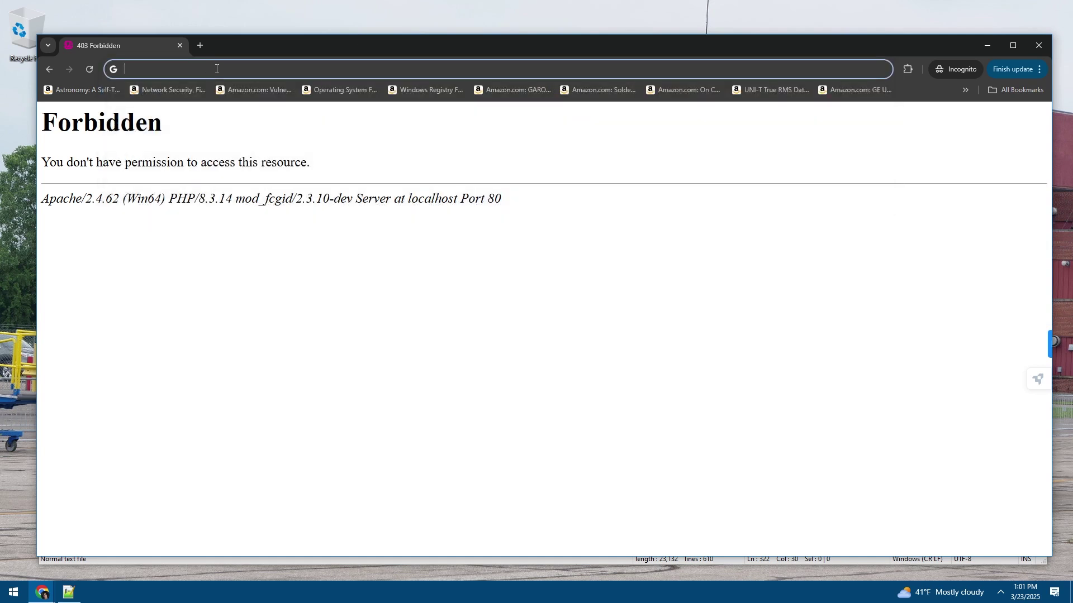
pyautogui.write('192.16')
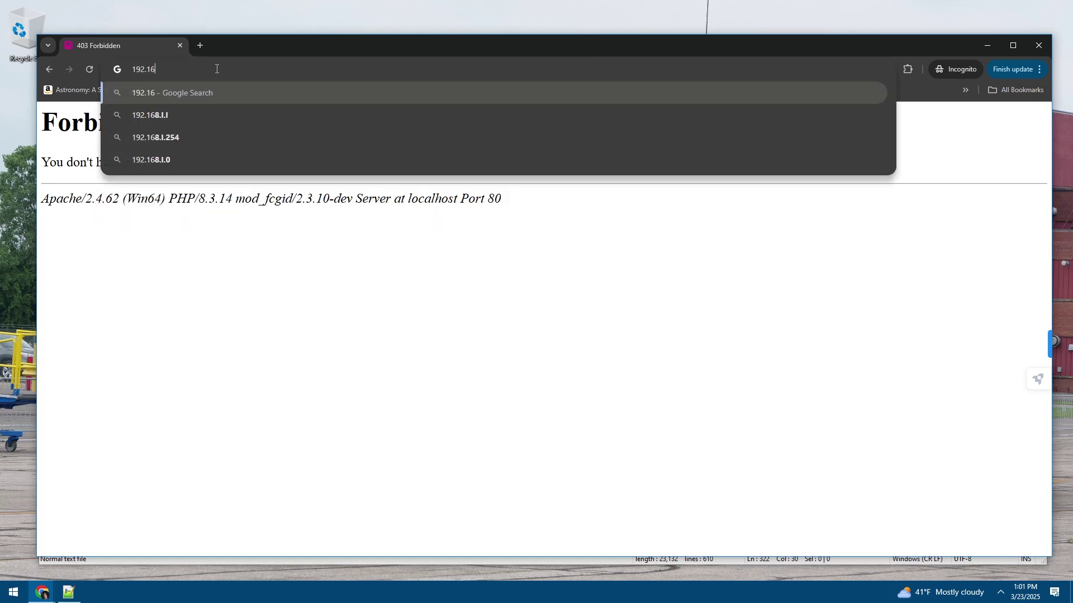
pyautogui.write('8.1.1')
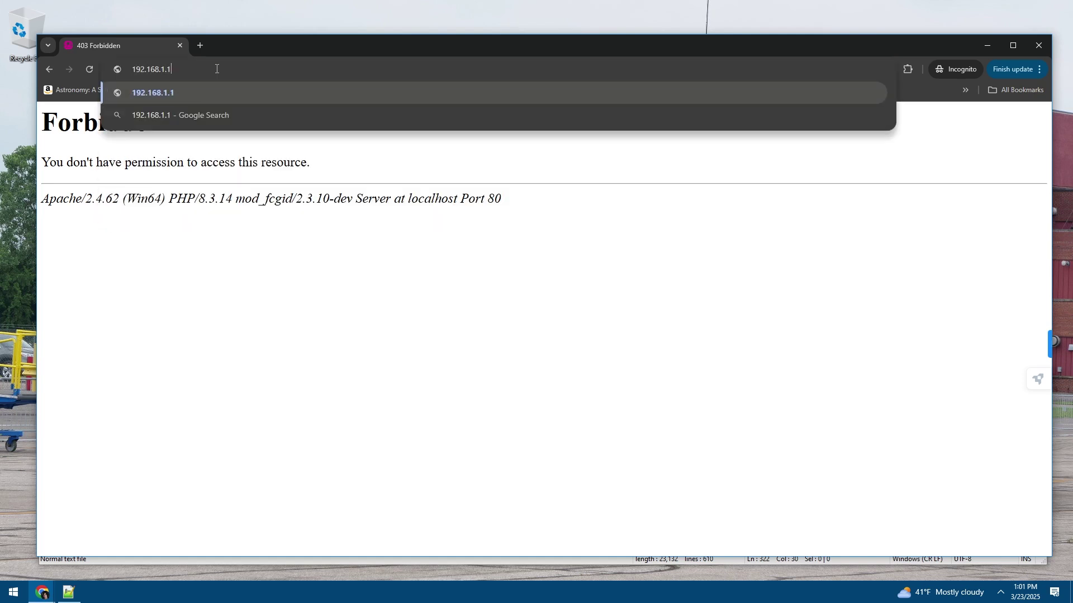
pyautogui.write('66\\')
pyautogui.press('Return')
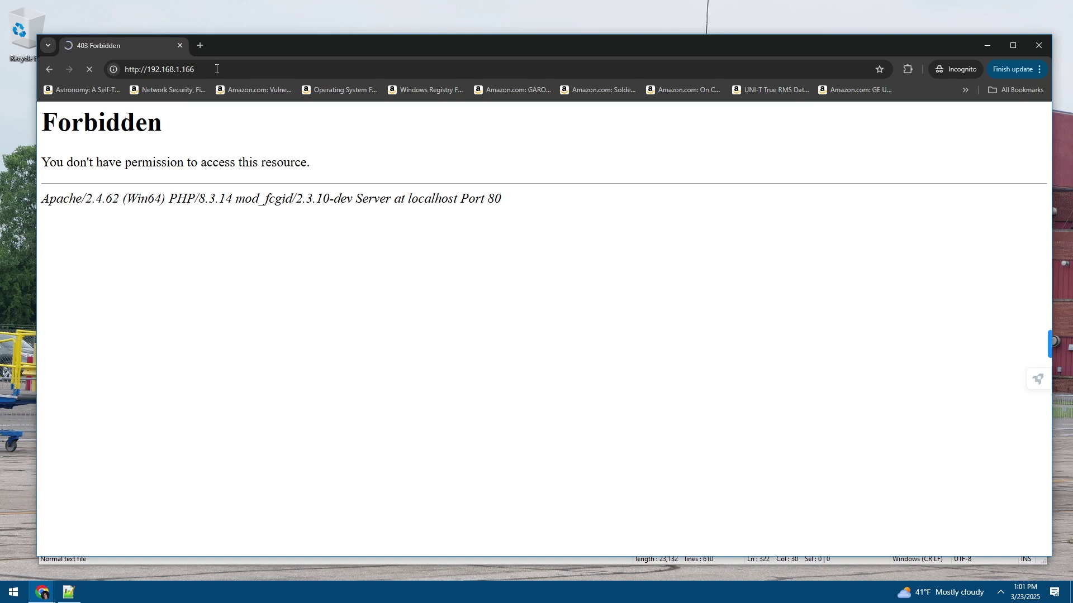
# Load 192.168.1.166/phpbb3, still Forbidden, and close the browser window
pyautogui.click(205, 68)
pyautogui.click(216, 68)
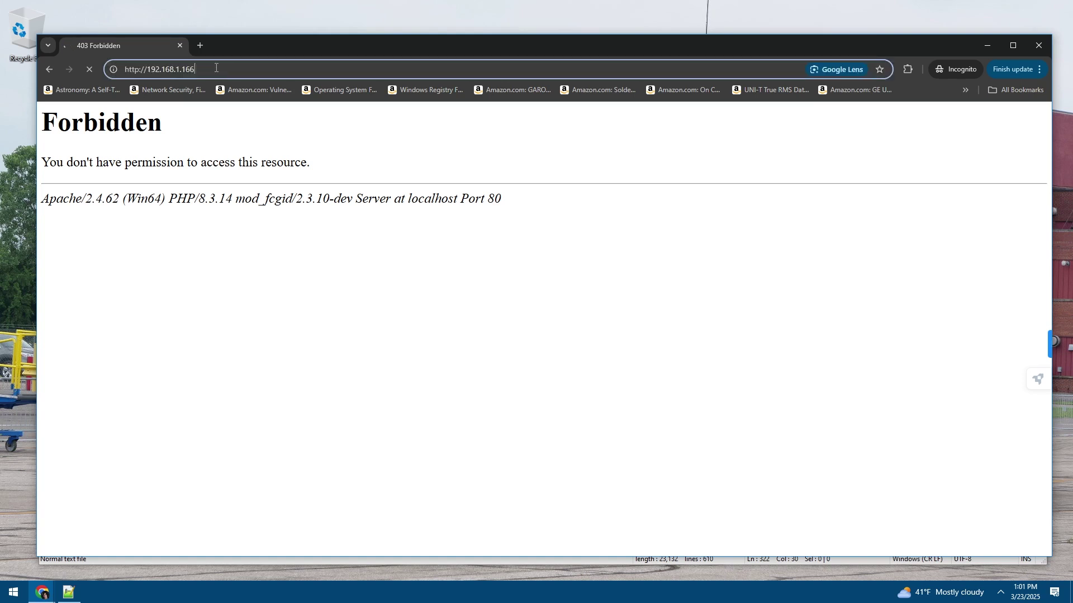
pyautogui.write('/')
pyautogui.write('phpbb3')
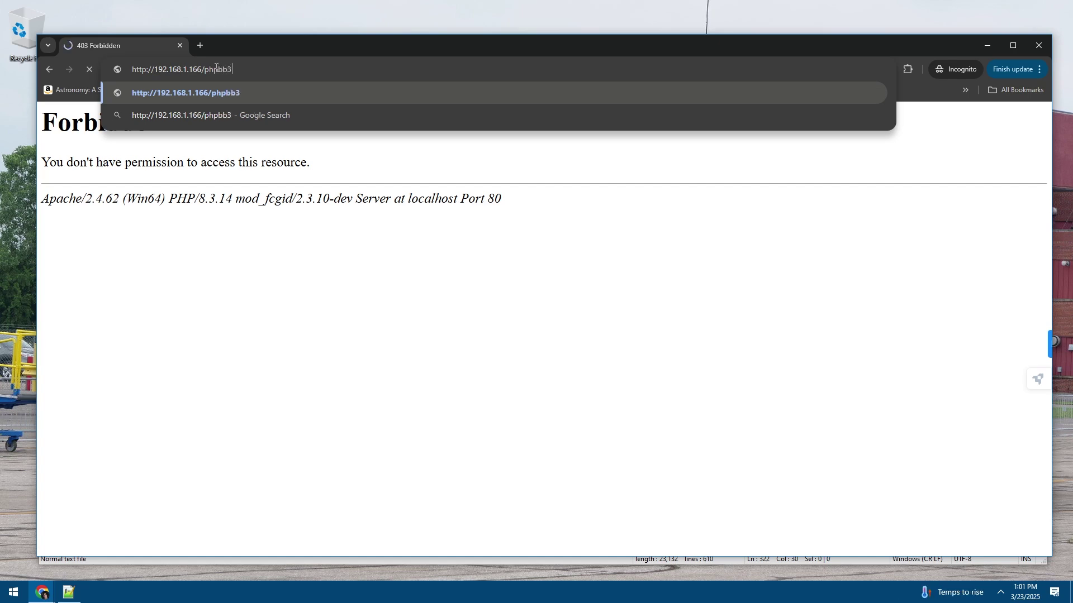
pyautogui.press('Return')
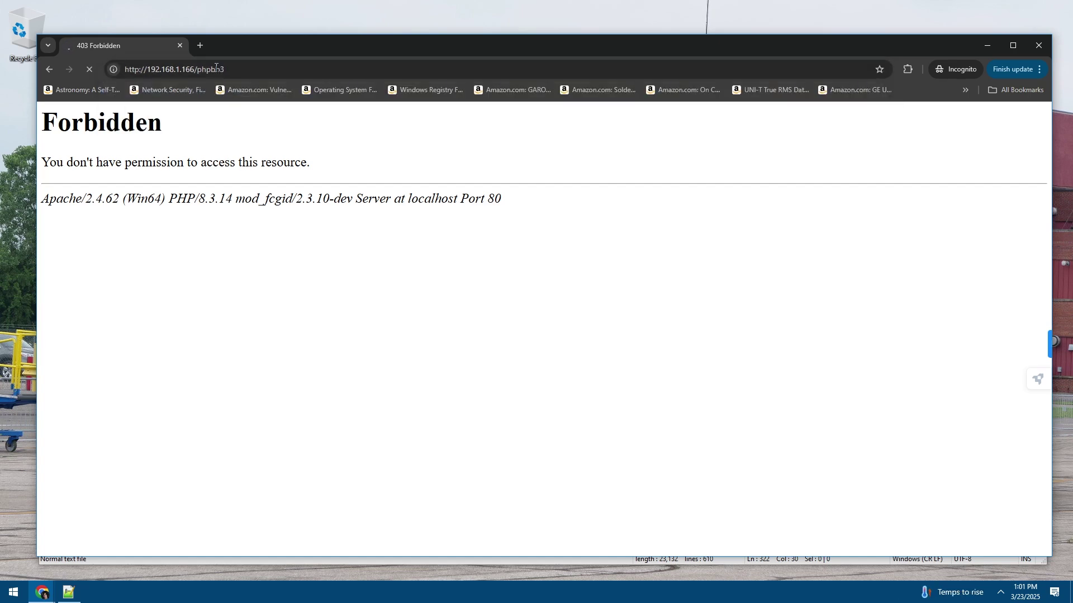
pyautogui.click(181, 45)
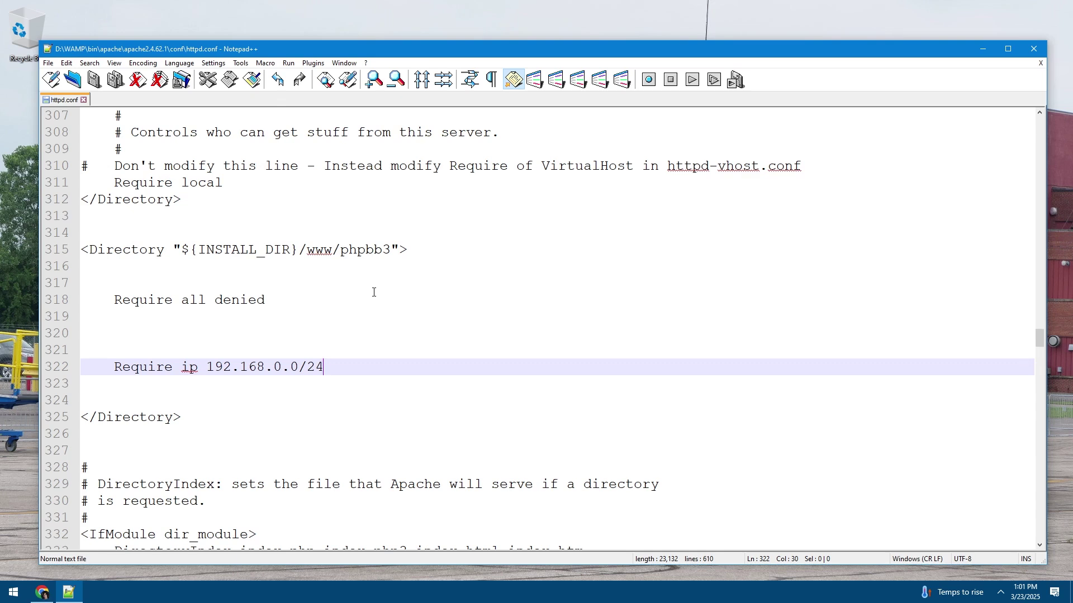
# Add 'Require local' on line 320 of the phpbb3 block and save httpd.conf
pyautogui.click(239, 317)
pyautogui.click(244, 338)
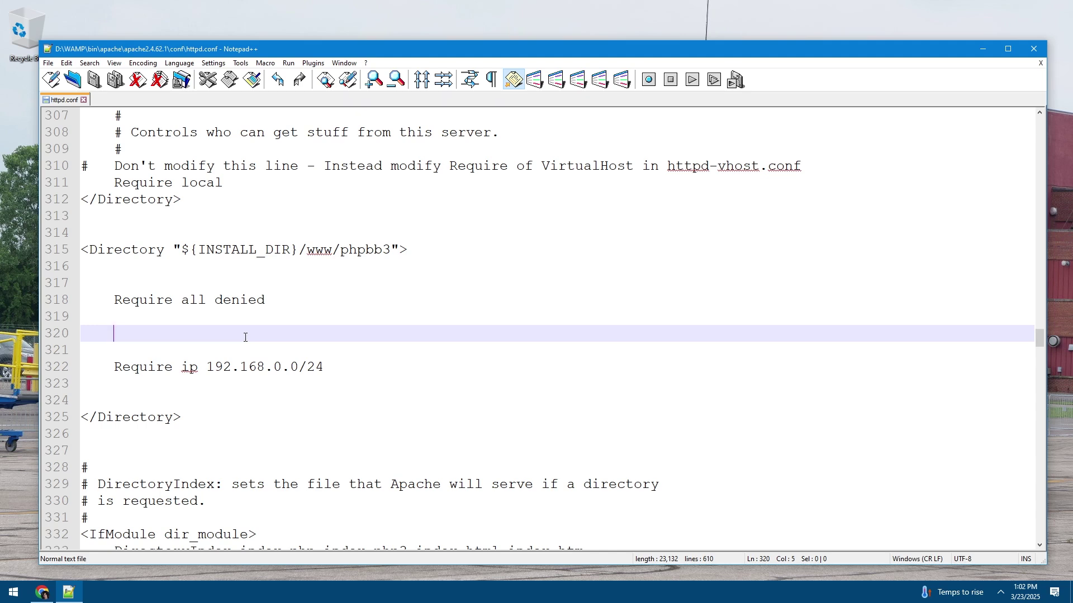
pyautogui.write('Require L')
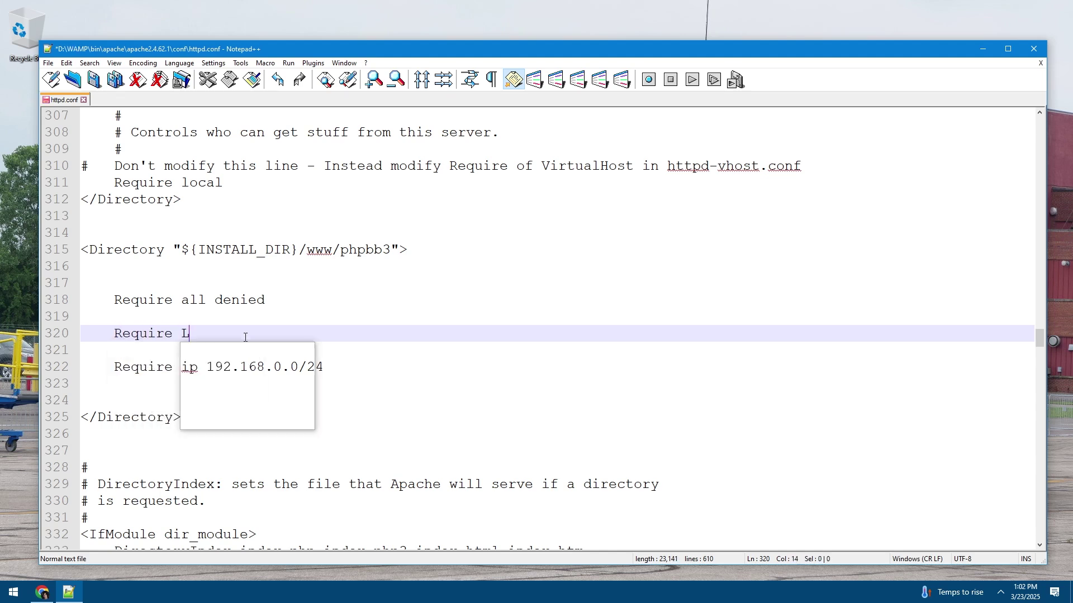
pyautogui.press('BackSpace')
pyautogui.write('local')
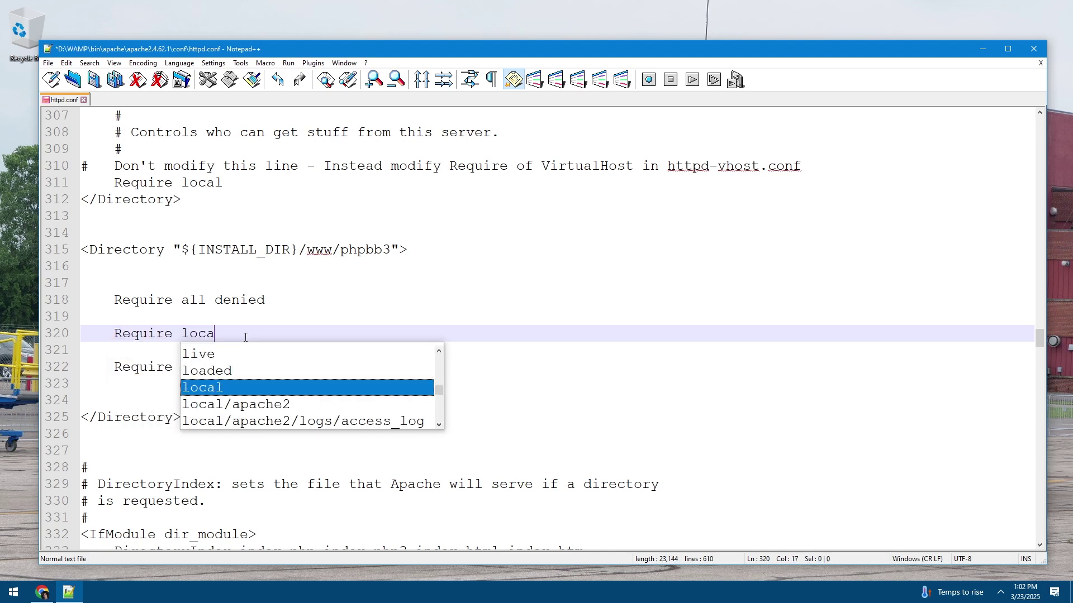
pyautogui.click(266, 323)
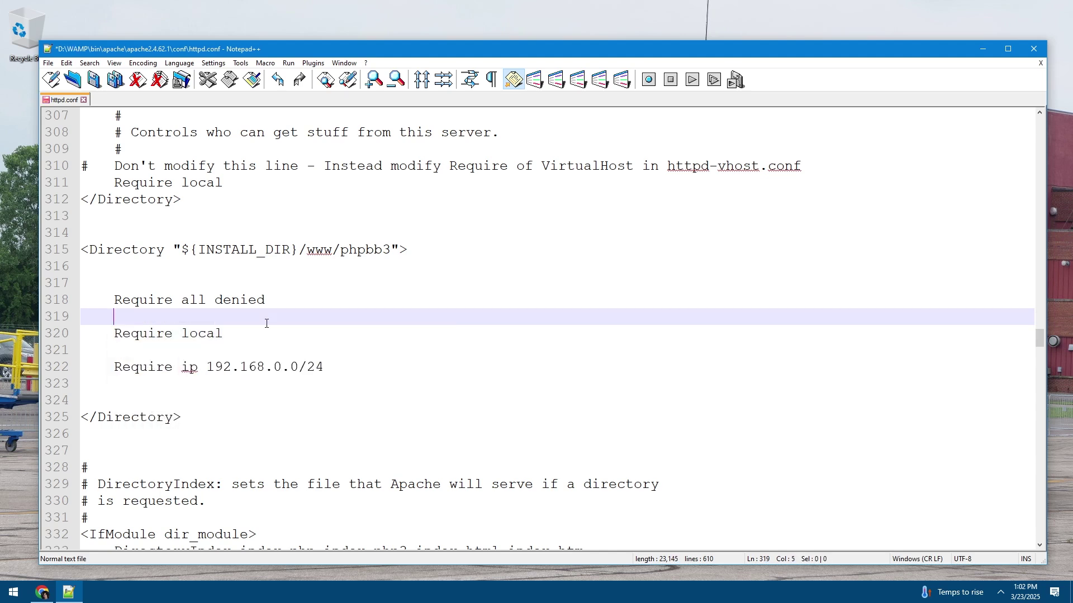
pyautogui.hotkey('ctrl', 's')
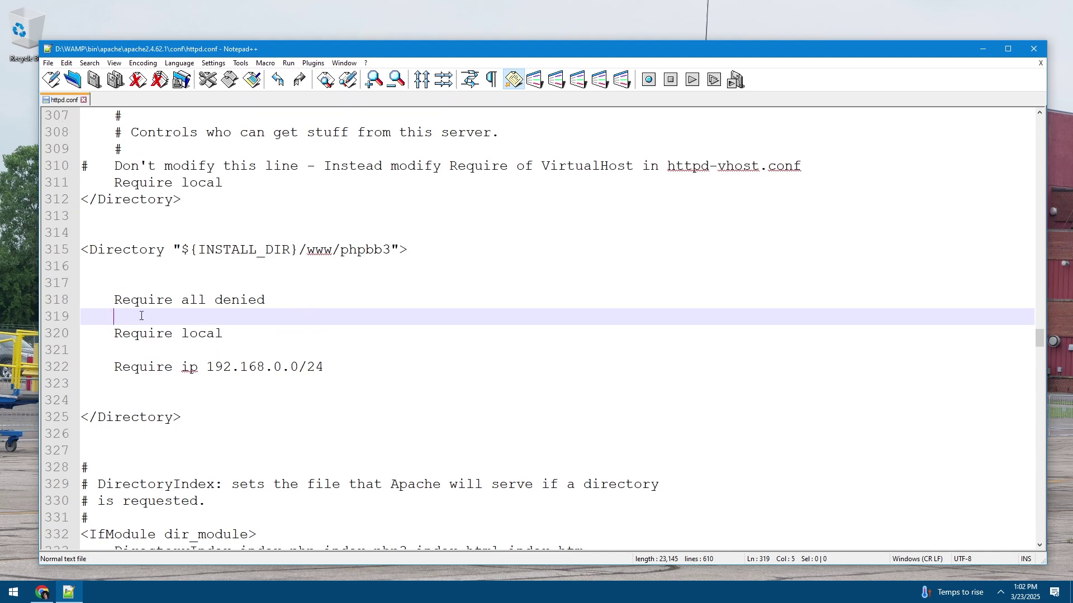
# Review the phpbb3 block's Require all denied rule, 192.168.0.0/24 range and path
pyautogui.moveTo(82, 249); pyautogui.dragTo(306, 412)
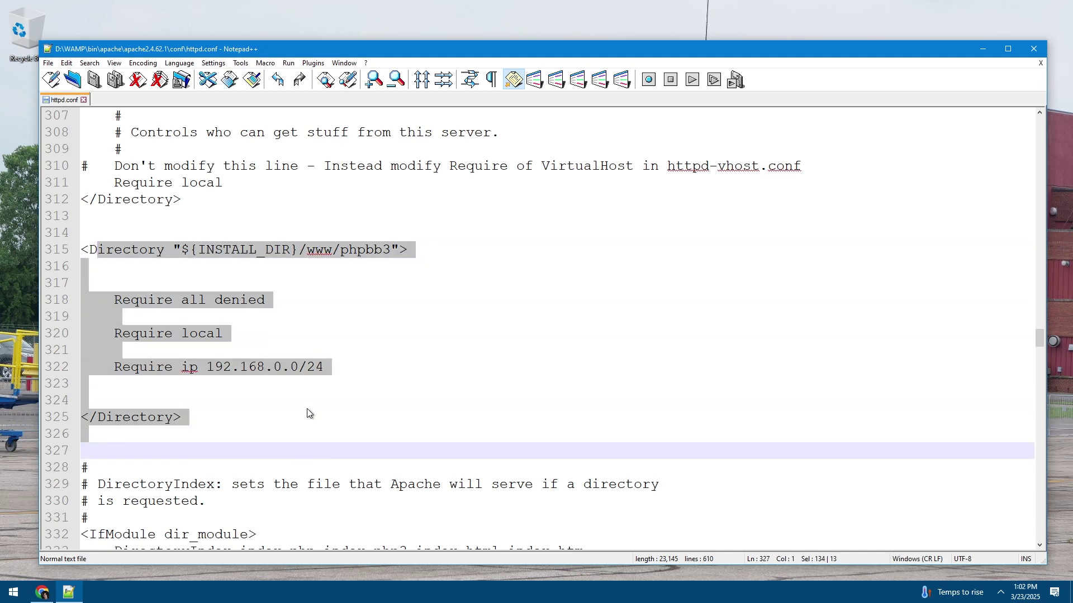
pyautogui.click(268, 383)
pyautogui.moveTo(114, 300); pyautogui.dragTo(267, 300)
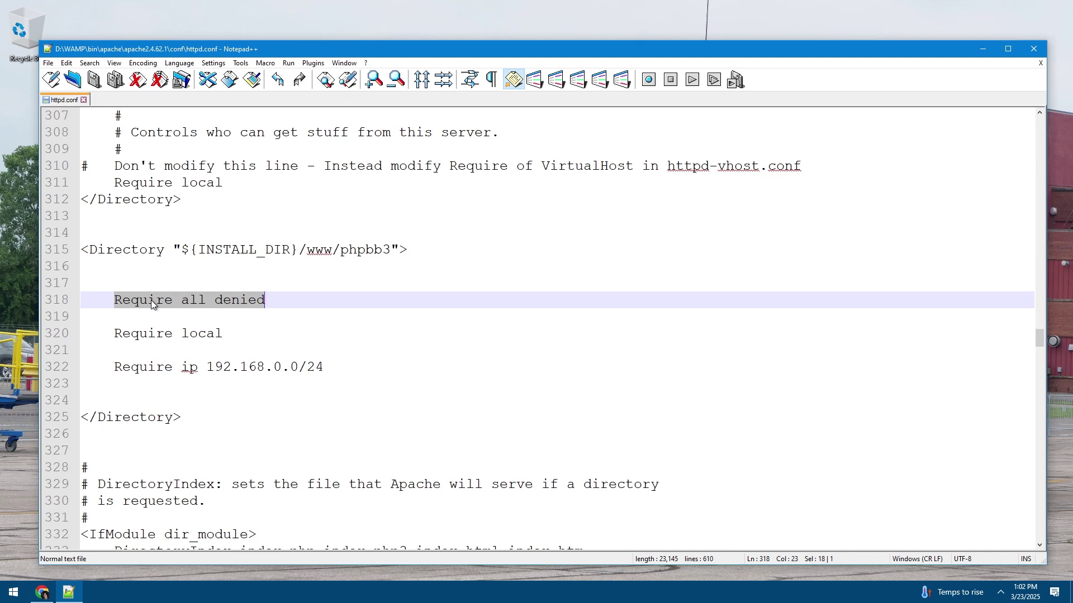
pyautogui.moveTo(201, 364); pyautogui.dragTo(351, 368)
pyautogui.click(274, 367)
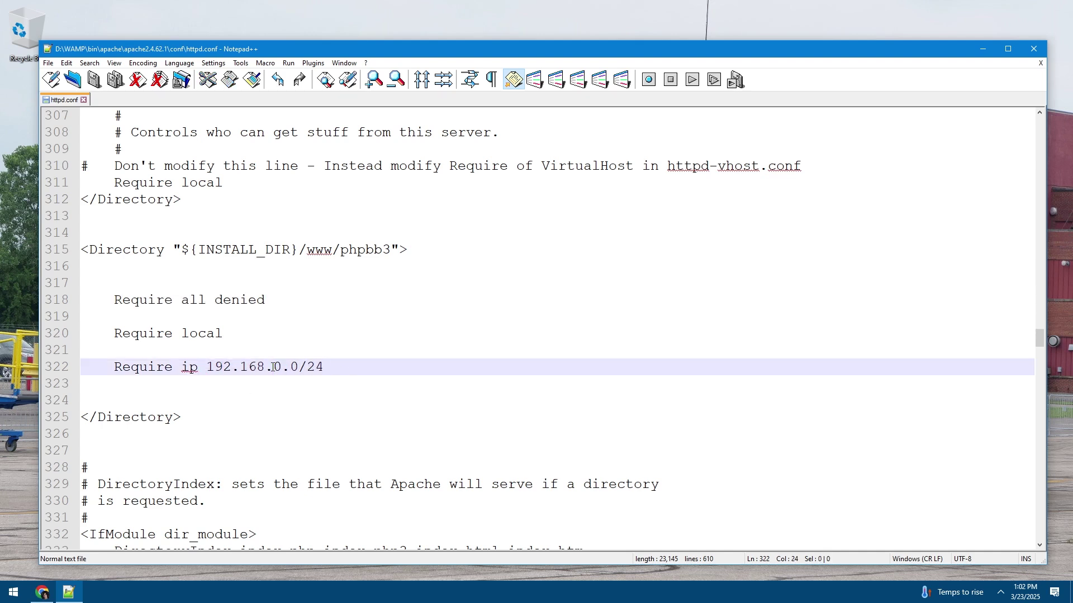
pyautogui.moveTo(114, 296); pyautogui.dragTo(331, 296)
pyautogui.click(289, 296)
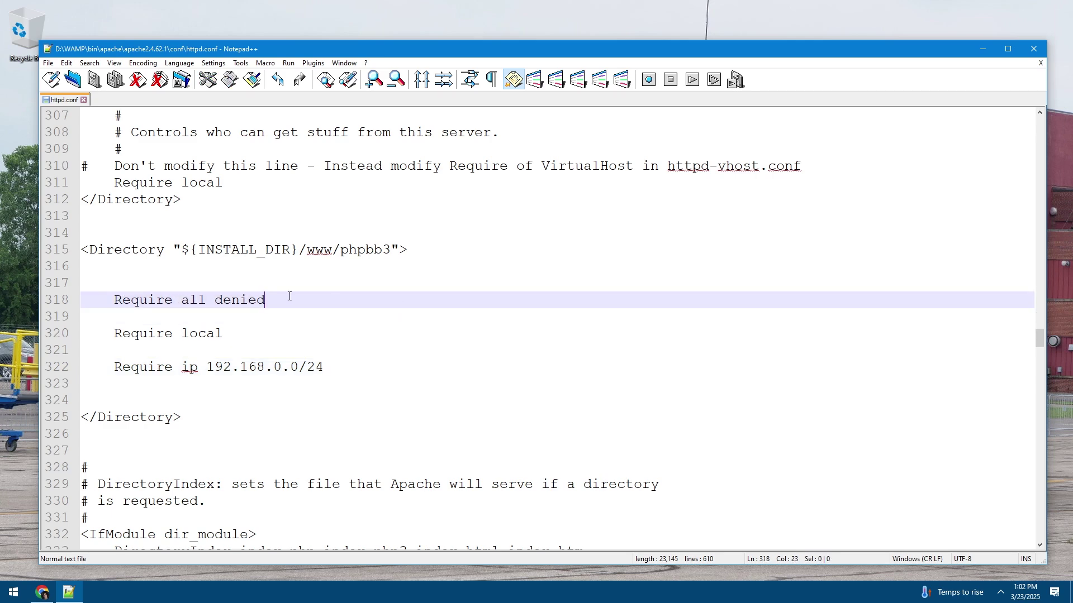
pyautogui.moveTo(349, 249); pyautogui.dragTo(407, 249)
pyautogui.click(327, 250)
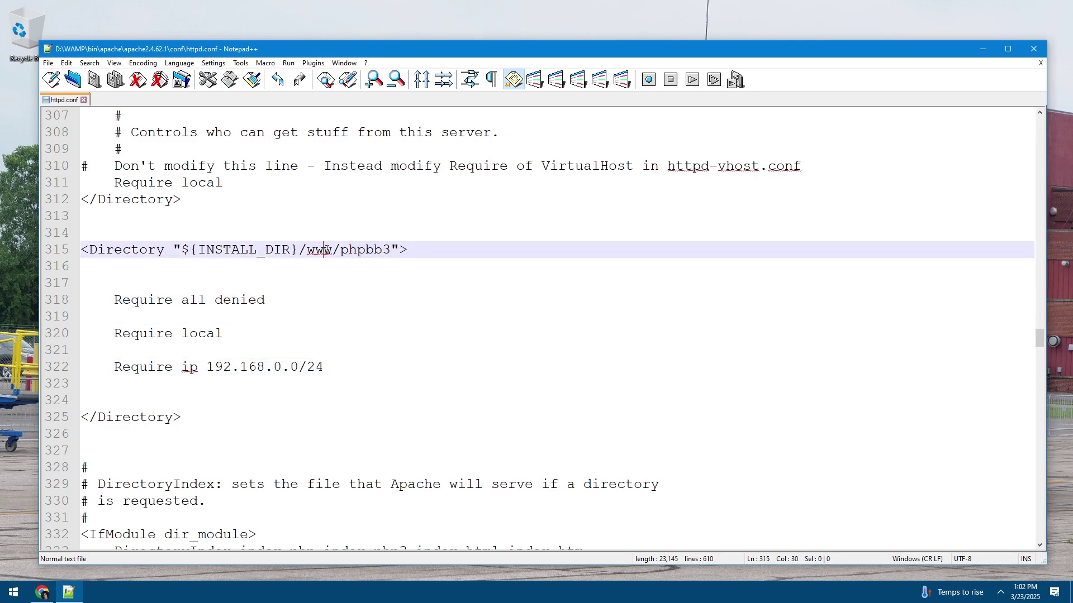
# Check the new Require local line alongside the Require ip 192.168.0.0/24 rule
pyautogui.scroll(3, 339, 356)
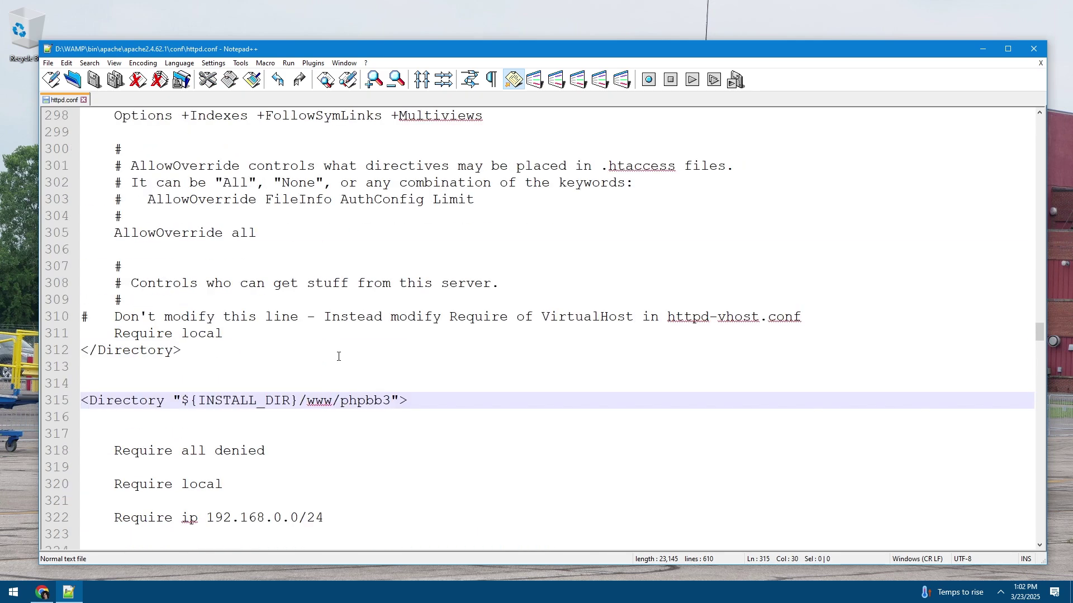
pyautogui.scroll(6, 338, 357)
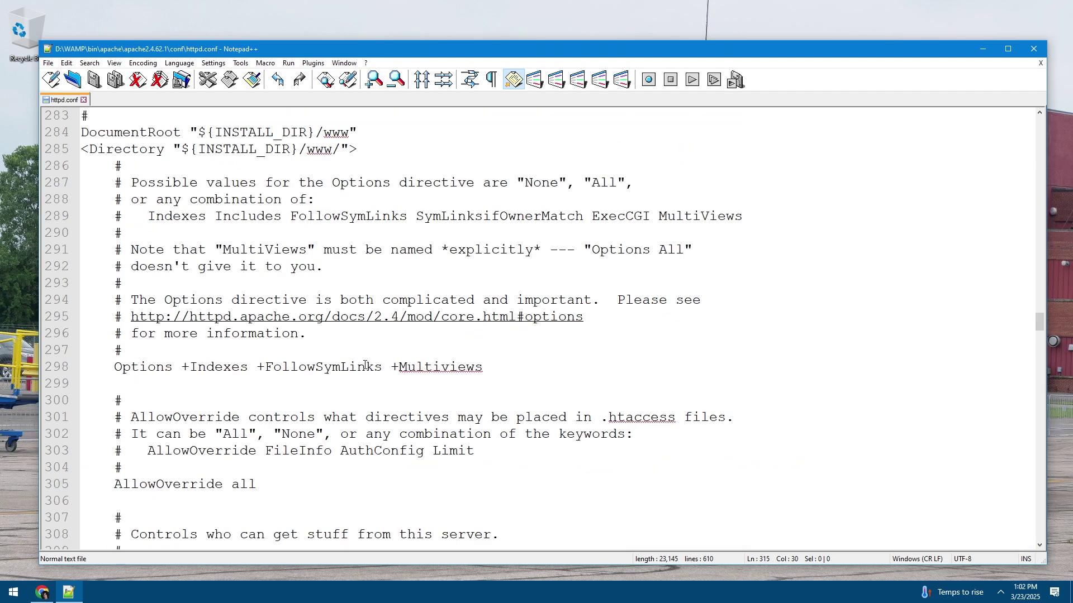
pyautogui.scroll(-8, 365, 367)
pyautogui.scroll(-2, 341, 336)
pyautogui.scroll(1, 330, 333)
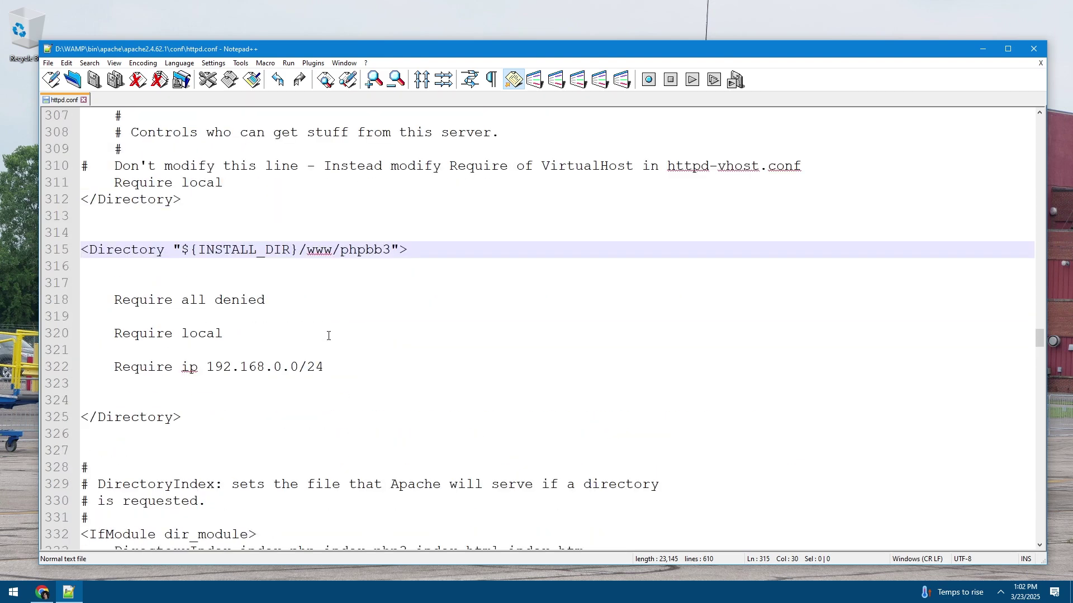
pyautogui.moveTo(118, 328); pyautogui.dragTo(278, 333)
pyautogui.click(225, 334)
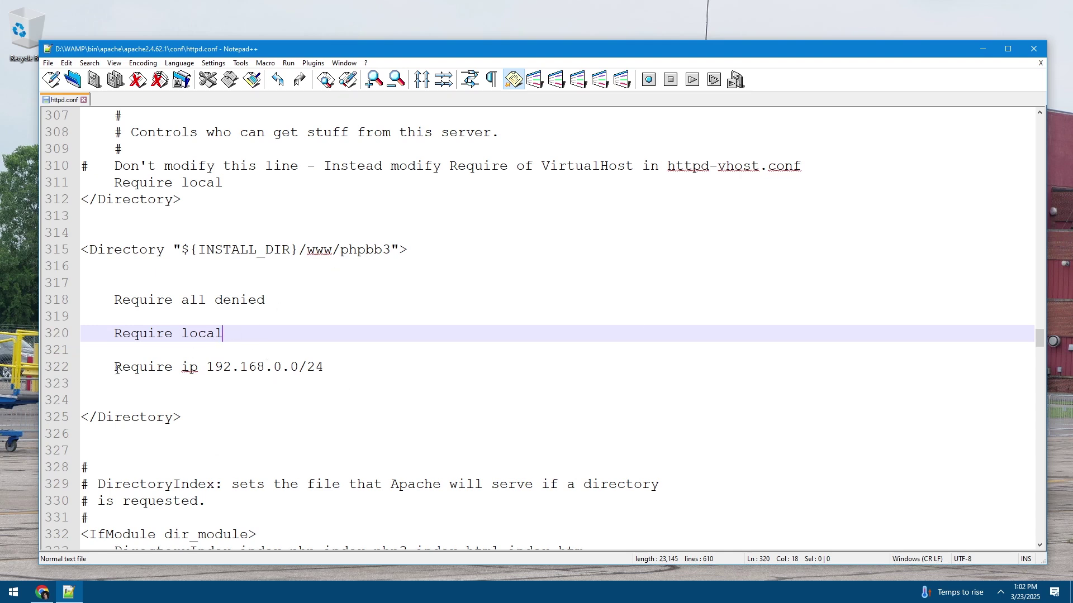
pyautogui.moveTo(117, 369); pyautogui.dragTo(206, 367)
pyautogui.click(347, 367)
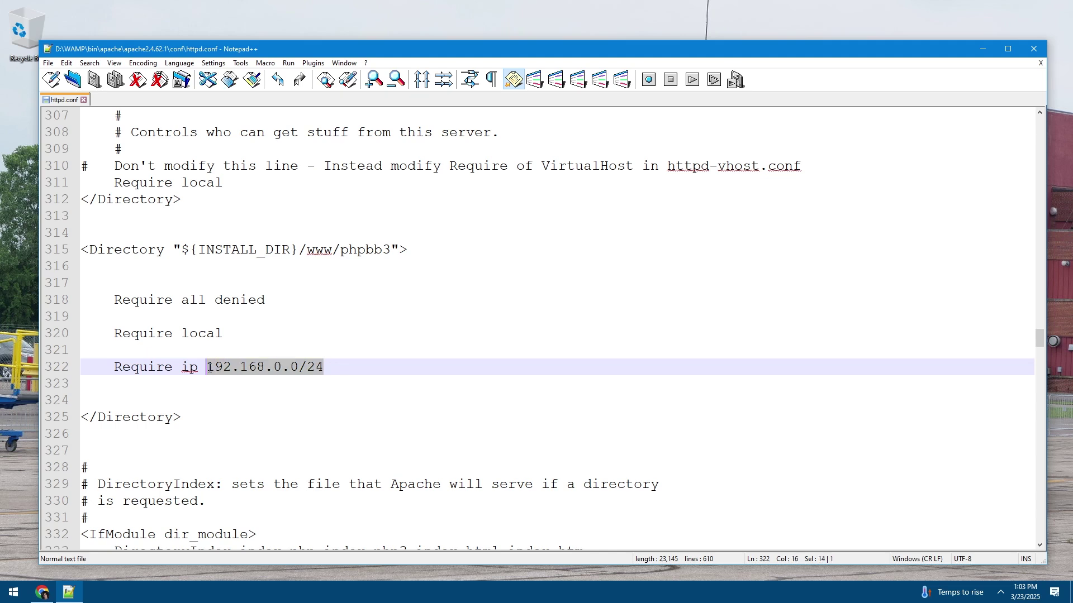
pyautogui.click(290, 372)
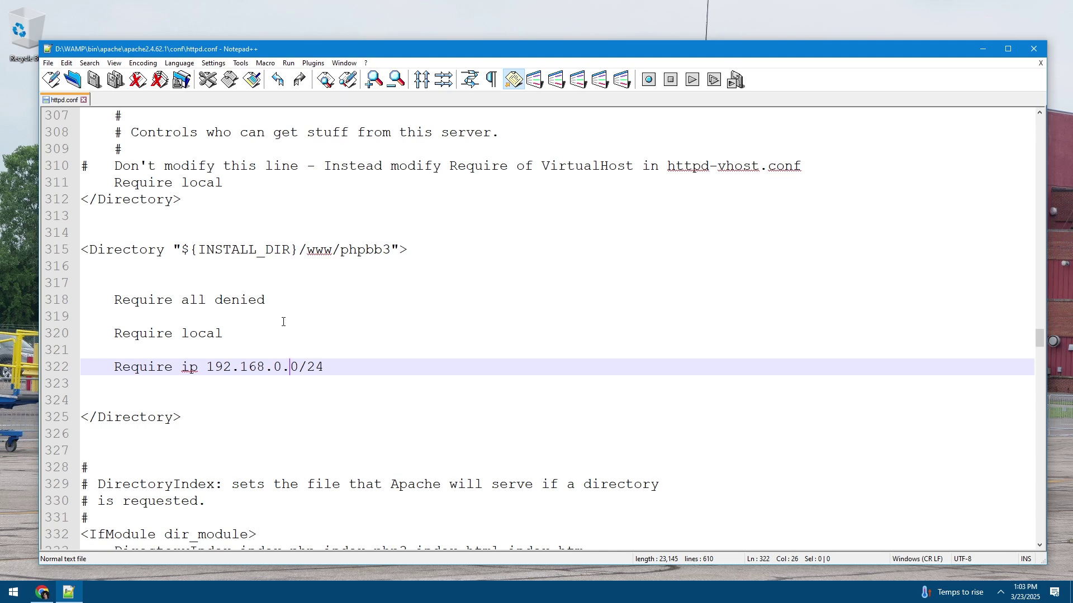
pyautogui.click(253, 333)
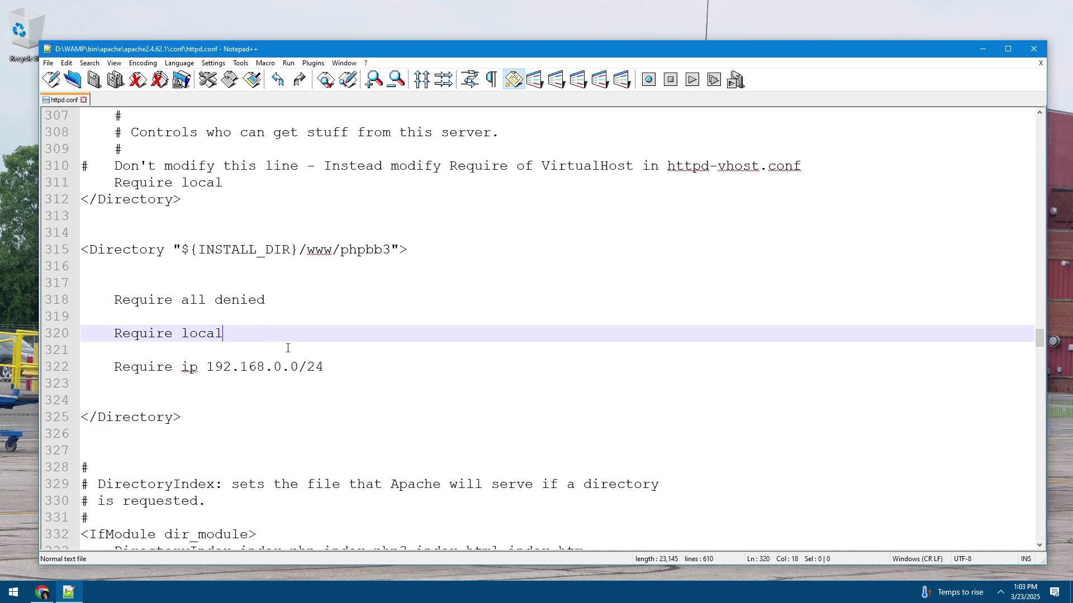
# Close httpd.conf, clear Notepad++'s recent files history, and exit Notepad++
pyautogui.click(83, 100)
pyautogui.click(49, 64)
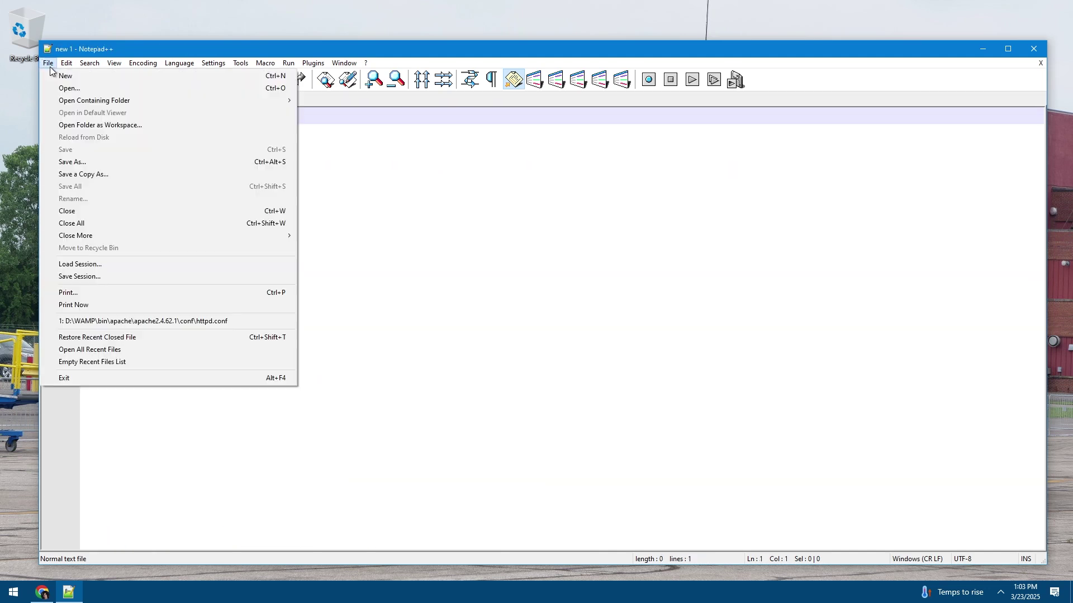
pyautogui.click(72, 366)
pyautogui.rightClick(69, 592)
pyautogui.click(67, 570)
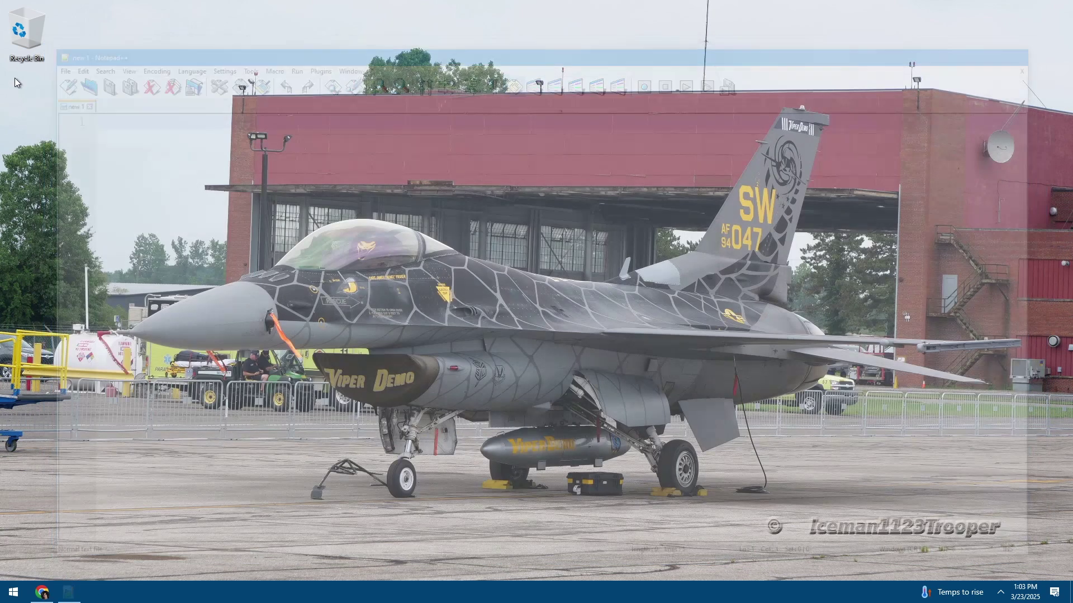
# Delete the Recycle Bin desktop shortcut and permanently empty the Recycle Bin
pyautogui.rightClick(24, 39)
pyautogui.click(55, 99)
pyautogui.rightClick(24, 135)
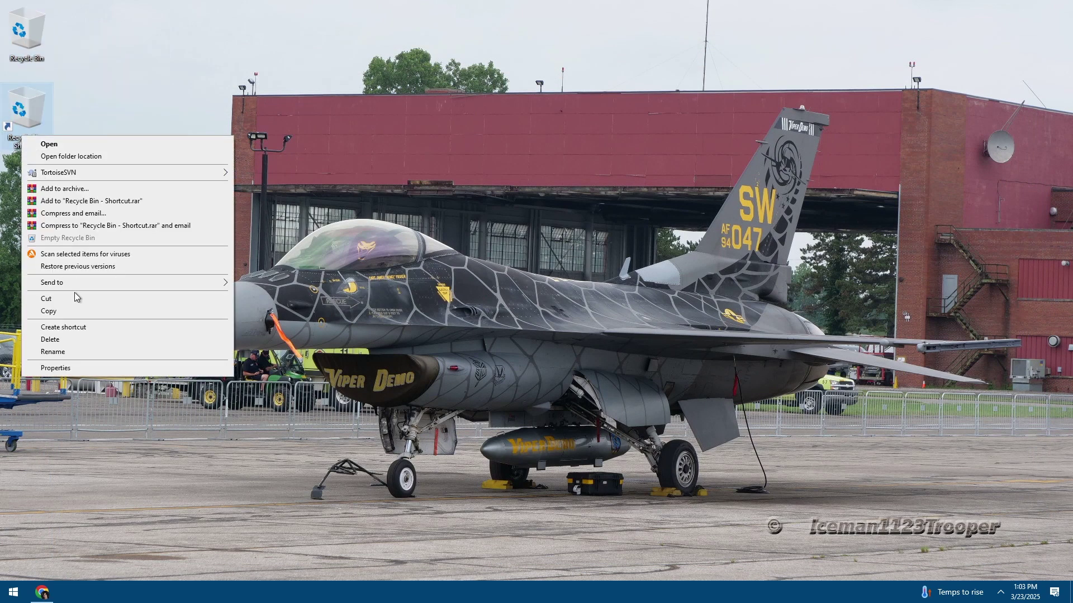
pyautogui.click(55, 301)
pyautogui.press('Delete')
pyautogui.rightClick(17, 28)
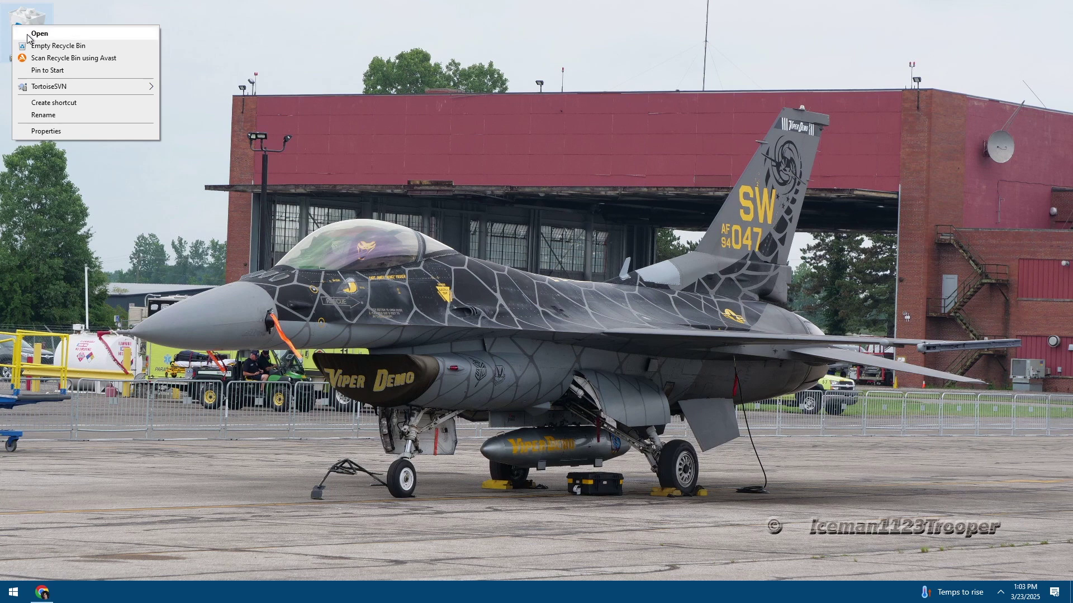
pyautogui.click(33, 46)
pyautogui.click(578, 339)
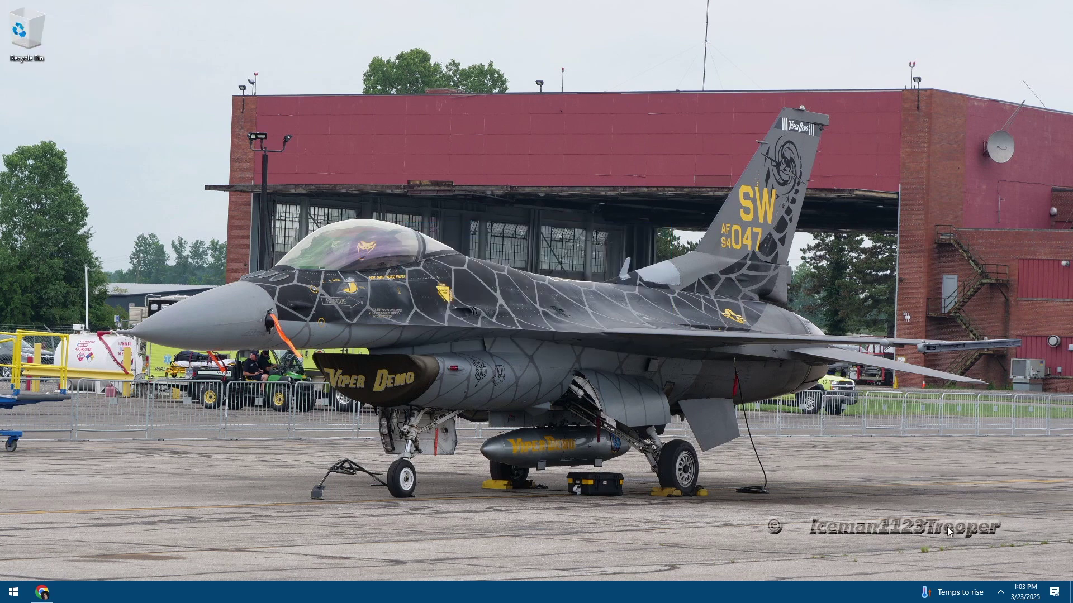
# Restart WampServer from zero via its tray icon and bring Chrome back up
pyautogui.click(1000, 591)
pyautogui.rightClick(967, 532)
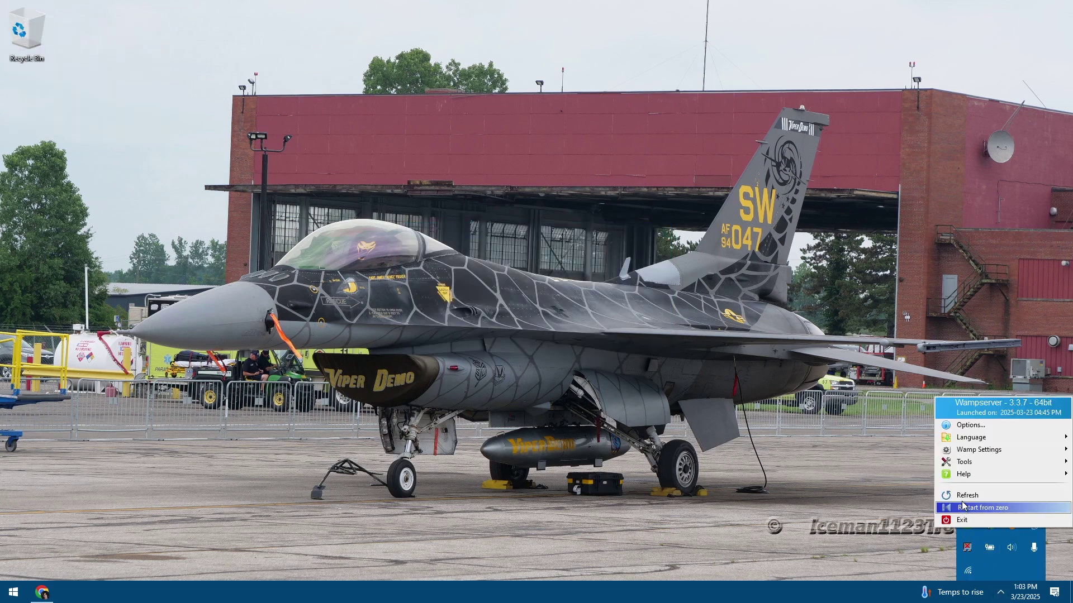
pyautogui.click(961, 501)
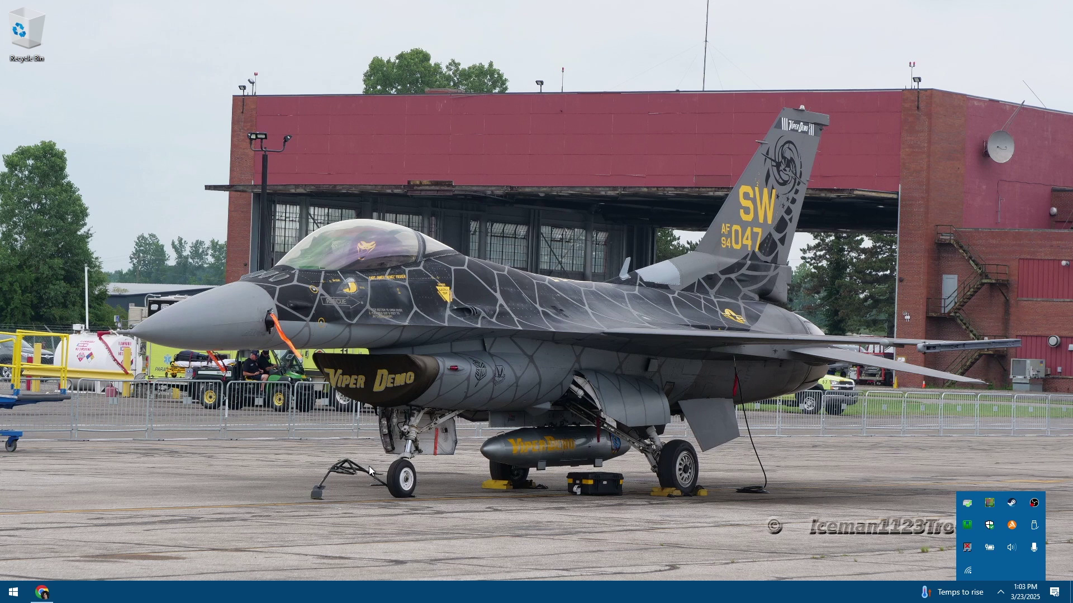
pyautogui.click(404, 433)
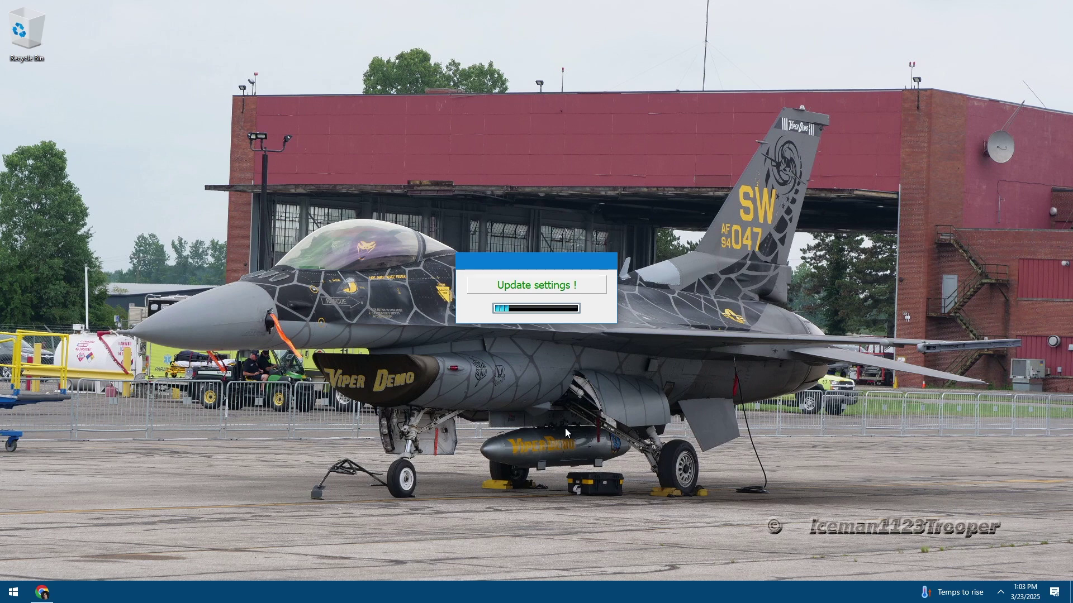
pyautogui.click(39, 593)
pyautogui.click(1008, 63)
# Open a new Incognito window, minimize the YouTube window, and load localhost
pyautogui.click(908, 148)
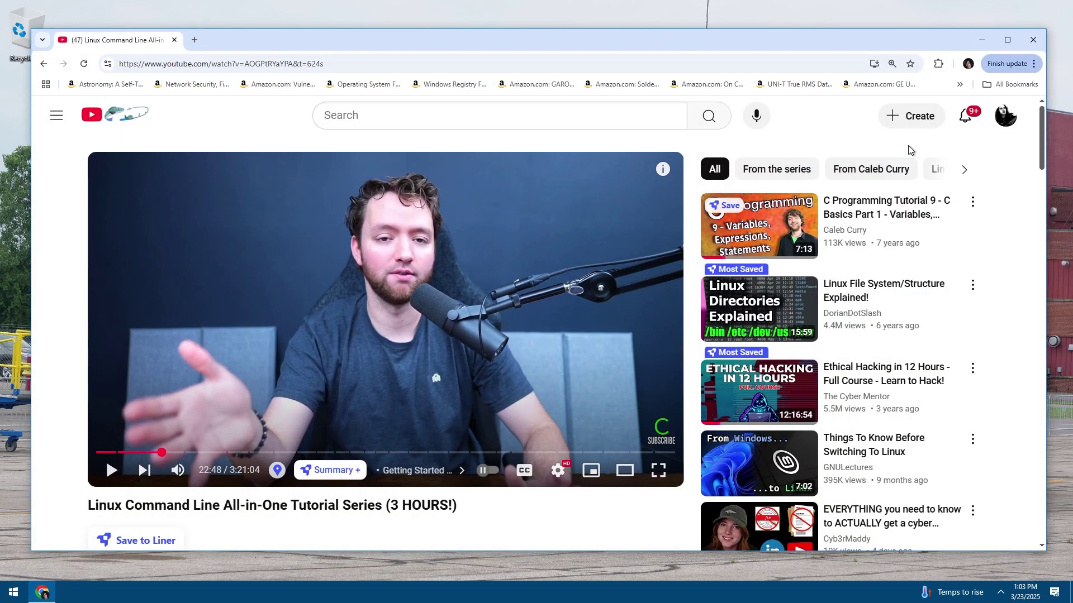
pyautogui.click(923, 29)
pyautogui.click(991, 44)
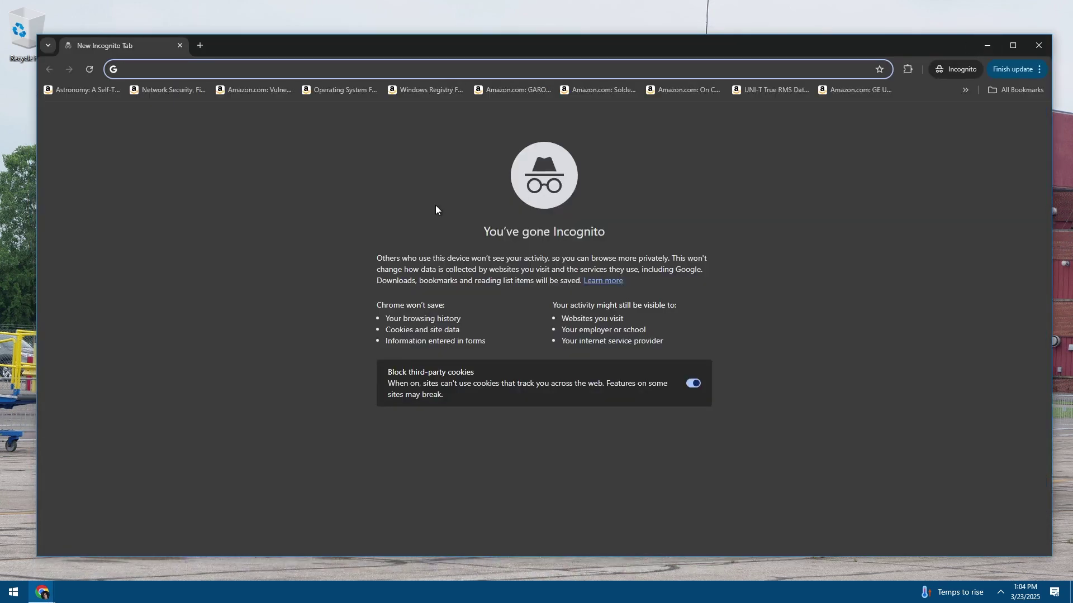
pyautogui.write('localhost')
pyautogui.press('Return')
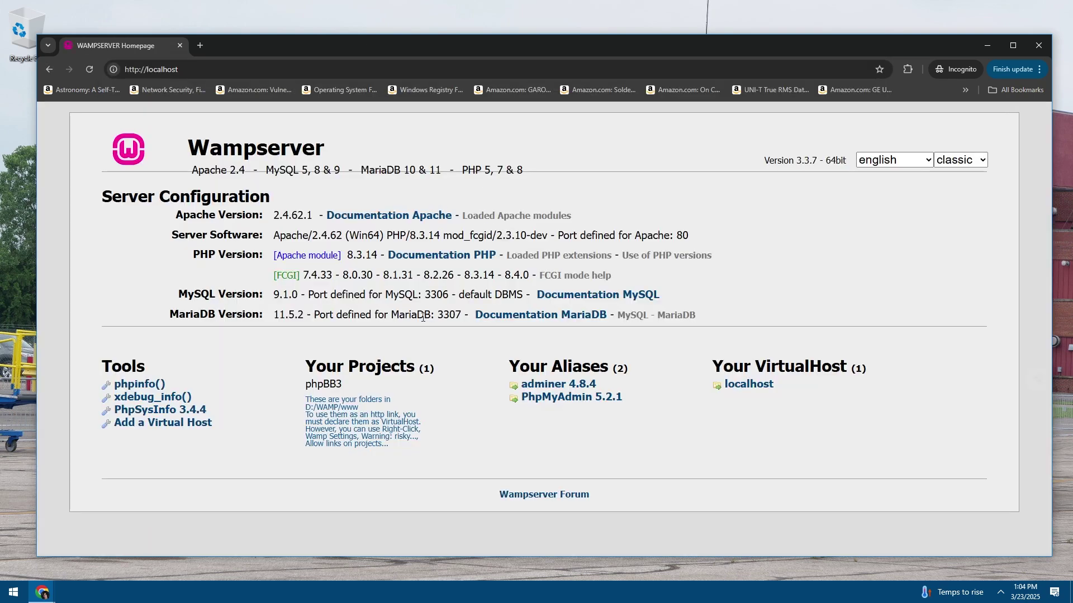
# Load localhost/phpbb3 to see the Test Forum index, then close the browser
pyautogui.click(232, 73)
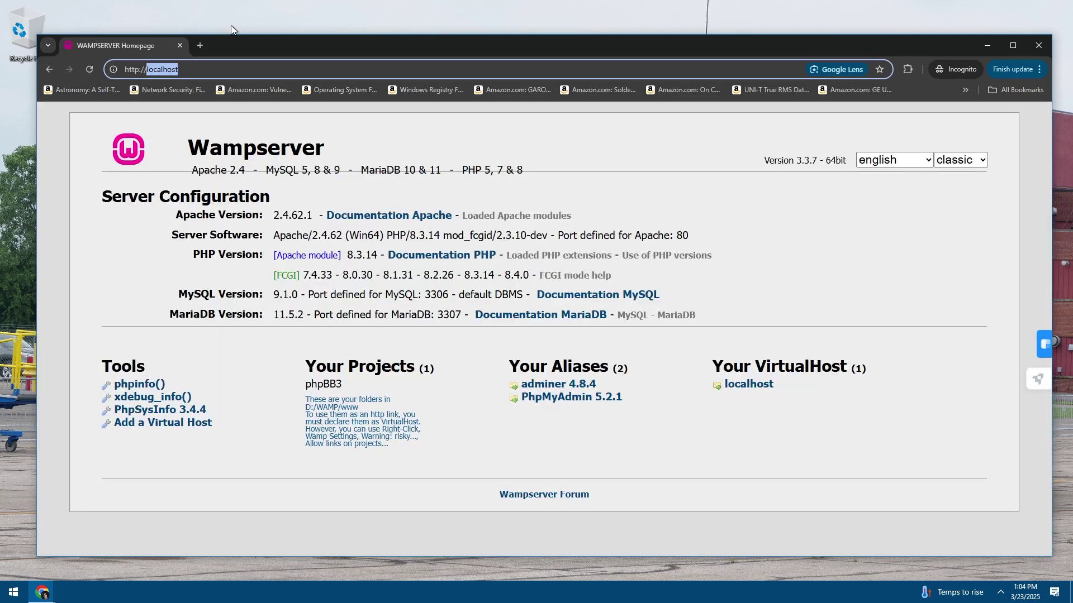
pyautogui.press('End')
pyautogui.write('/phpbb3')
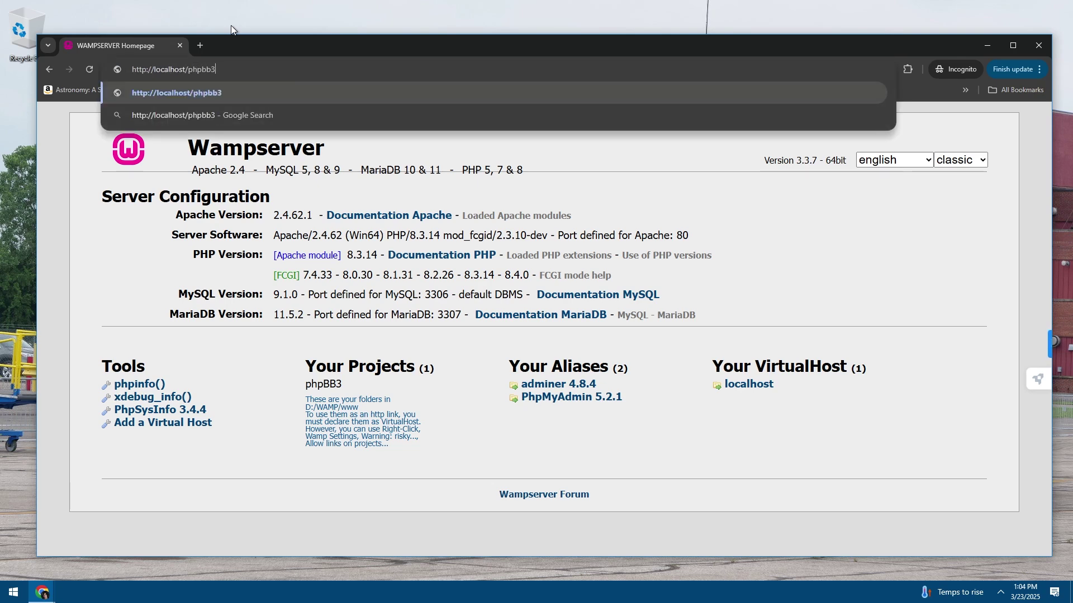
pyautogui.press('Return')
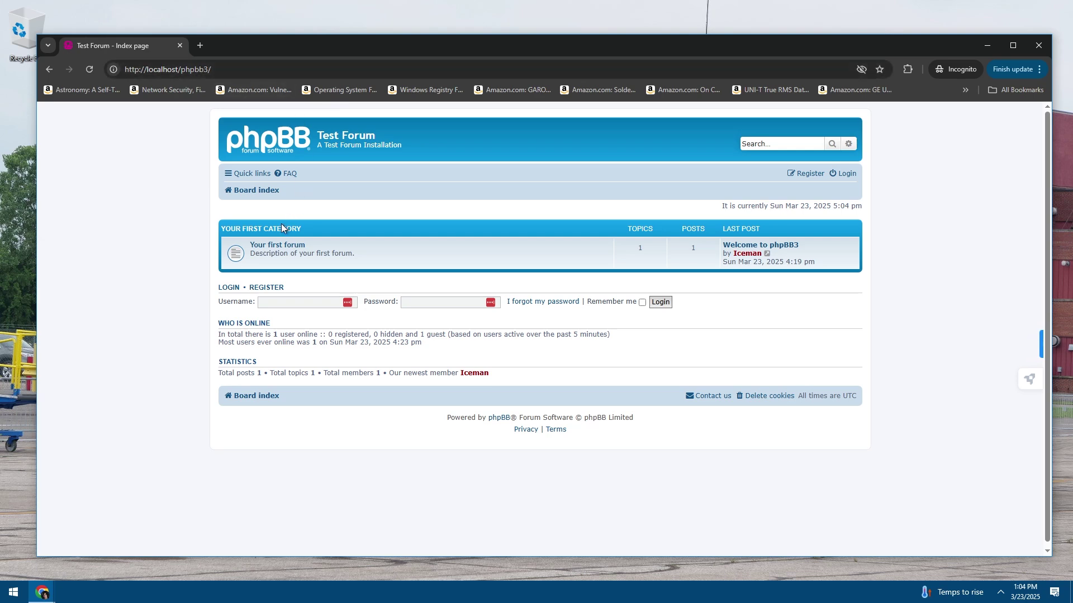
pyautogui.click(180, 46)
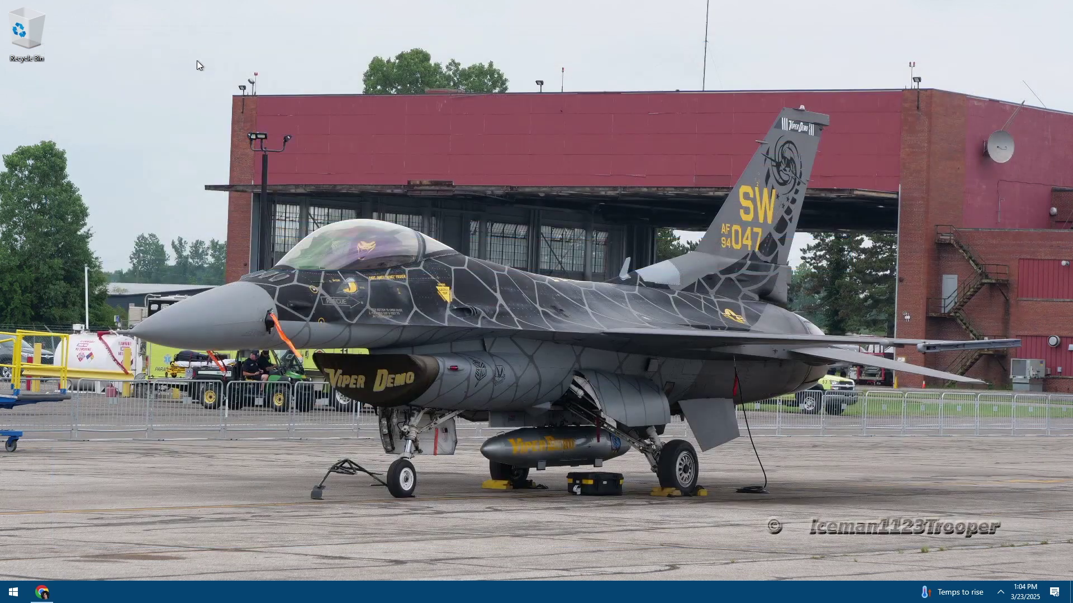
# Open and dismiss the desktop context menu, then show the hidden tray icons
pyautogui.rightClick(380, 247)
pyautogui.rightClick(400, 276)
pyautogui.click(293, 231)
pyautogui.click(1000, 592)
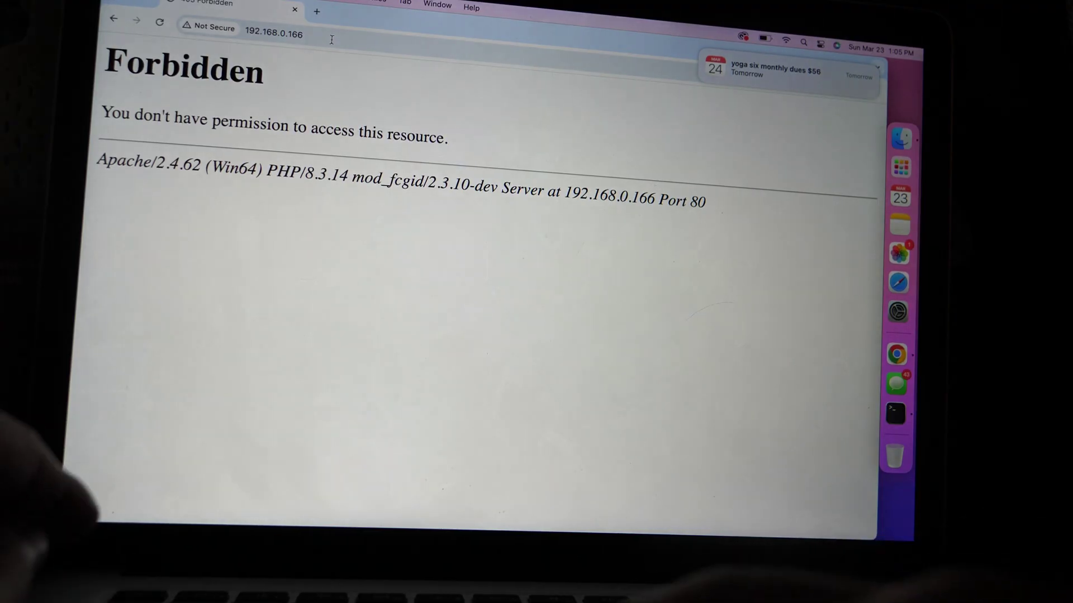
# On the second computer, reload 192.168.0.166 and load 192.168.0.166/phpbb3
pyautogui.click(330, 37)
pyautogui.press('Return')
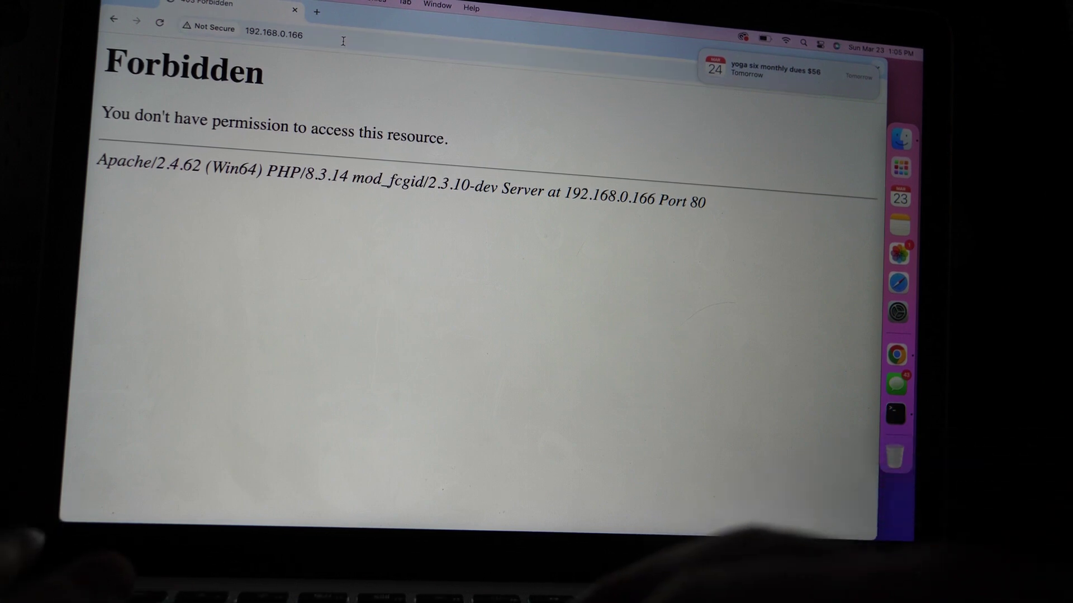
pyautogui.click(343, 41)
pyautogui.click(343, 41)
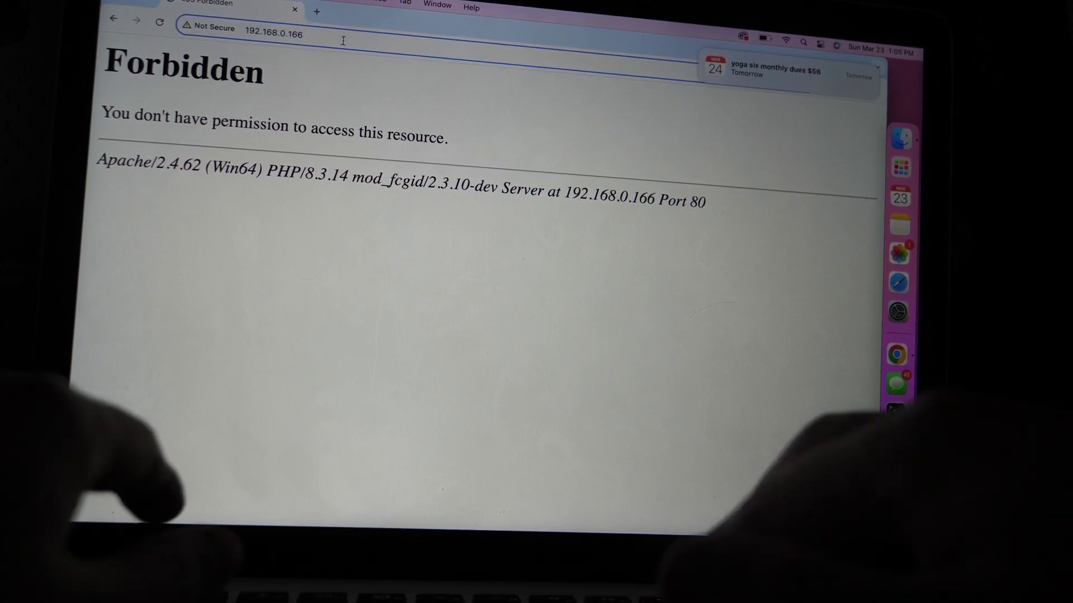
pyautogui.write('/phpbb3')
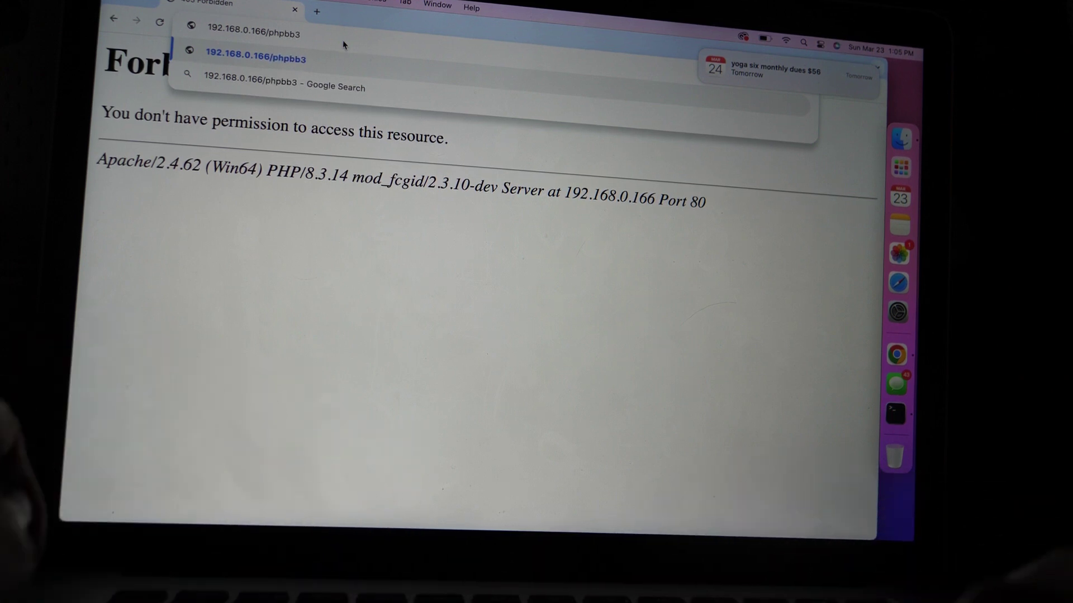
pyautogui.press('Return')
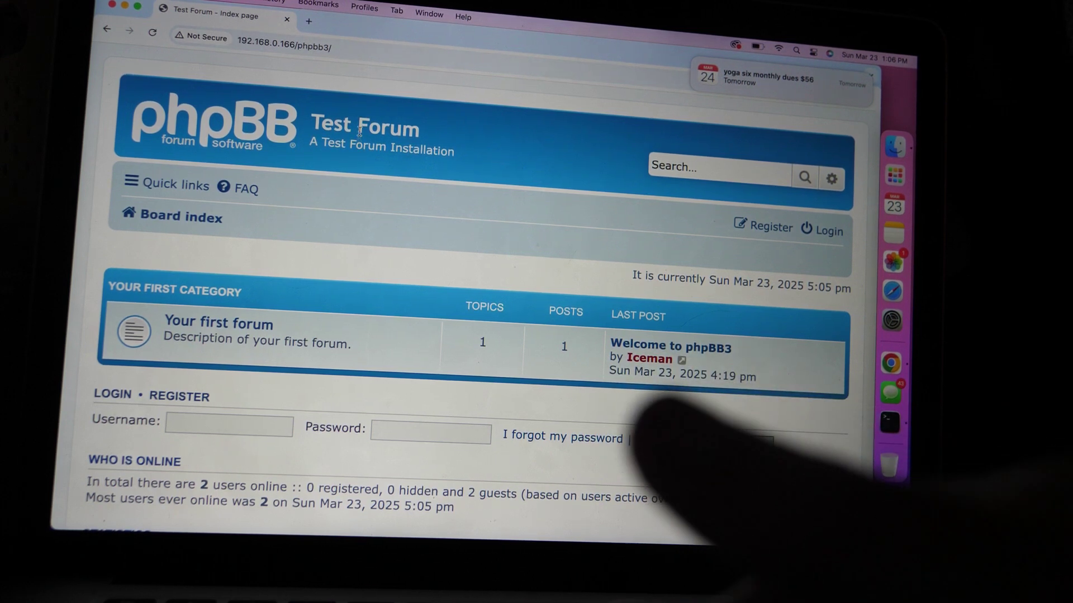
pyautogui.click(152, 32)
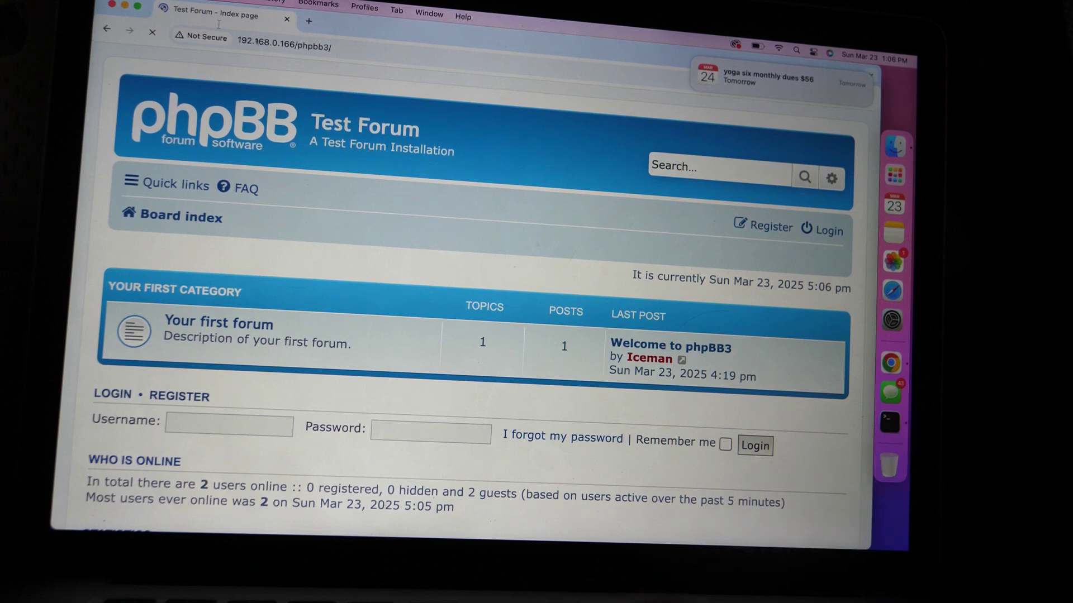
pyautogui.click(152, 33)
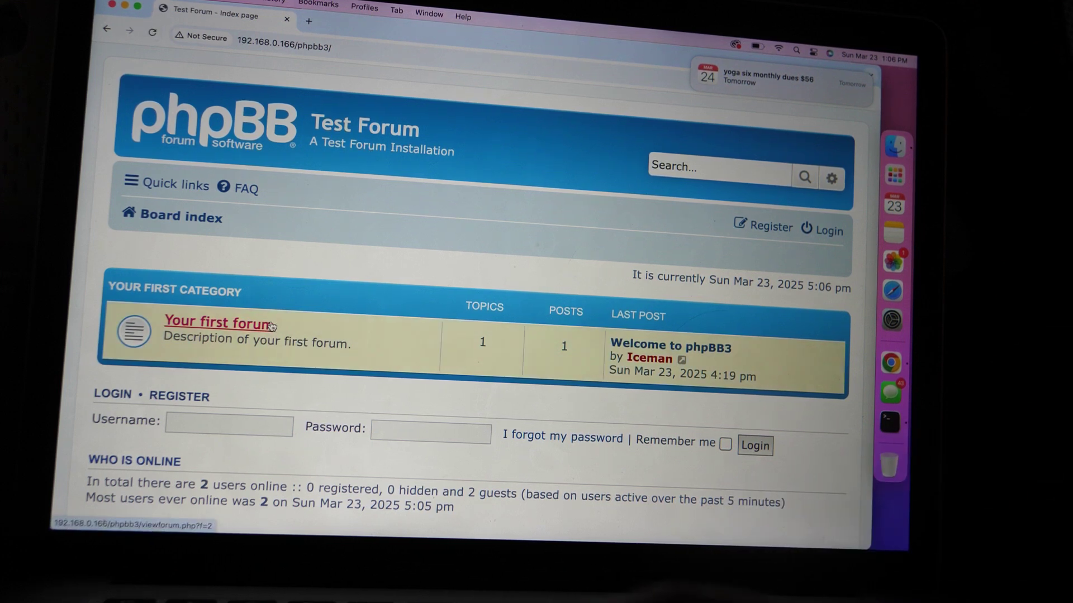
pyautogui.click(256, 330)
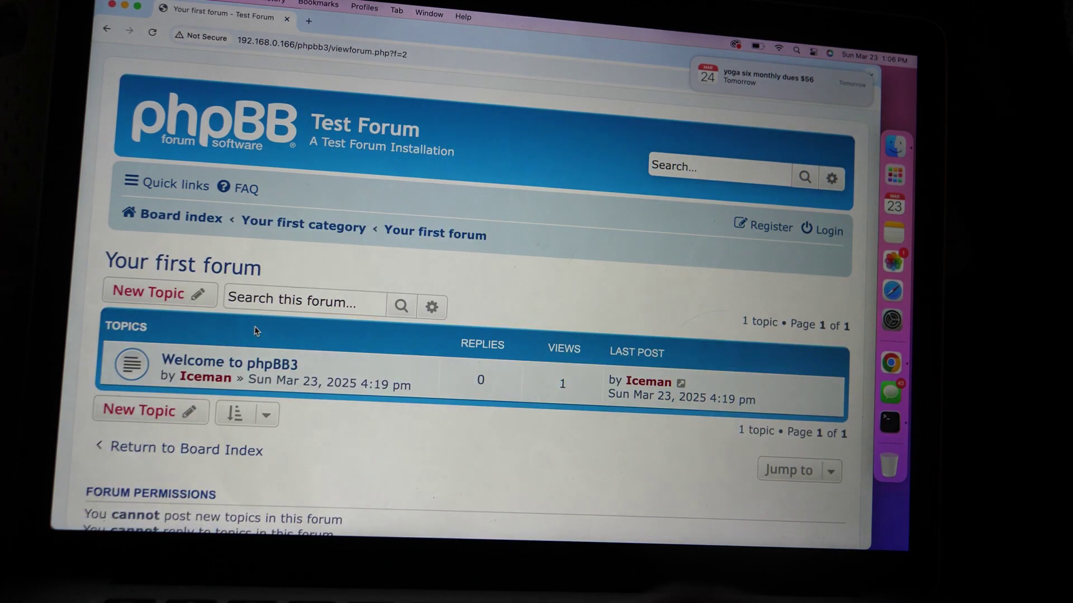
pyautogui.click(256, 364)
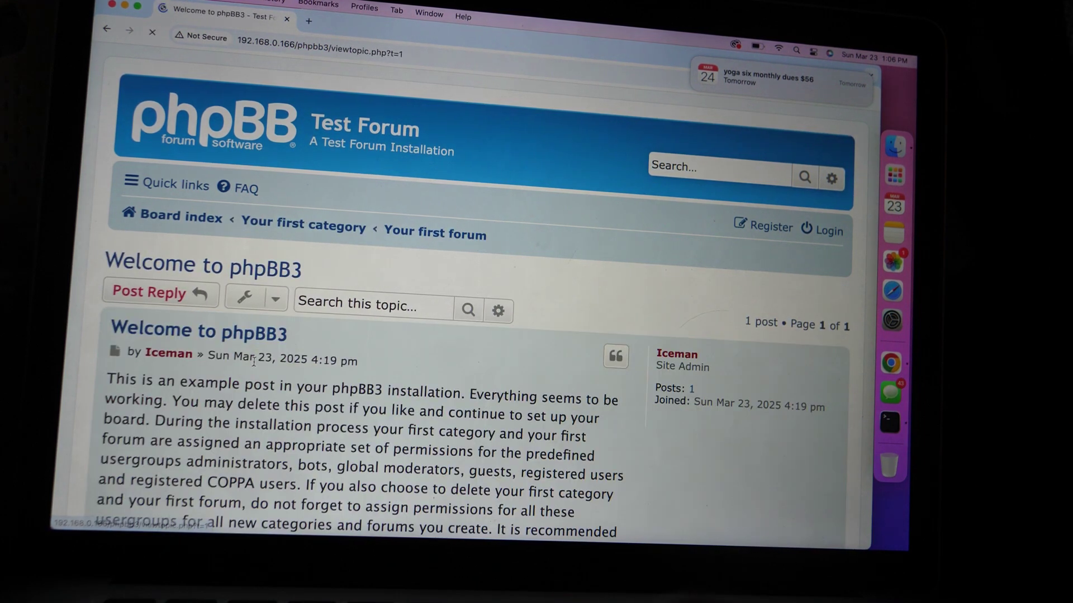
pyautogui.scroll(-5, 322, 441)
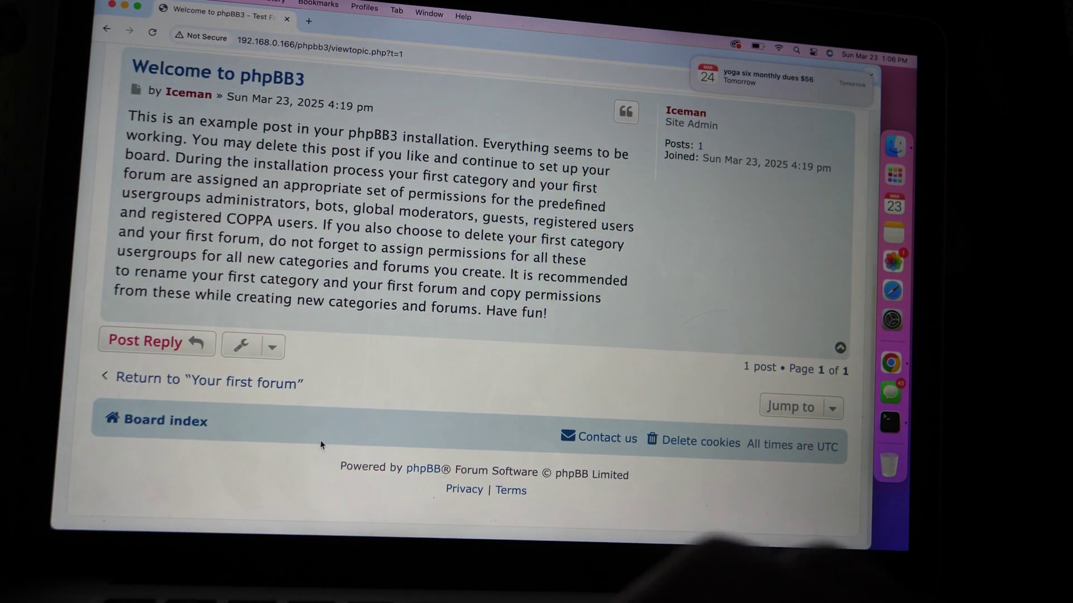
pyautogui.scroll(5, 321, 445)
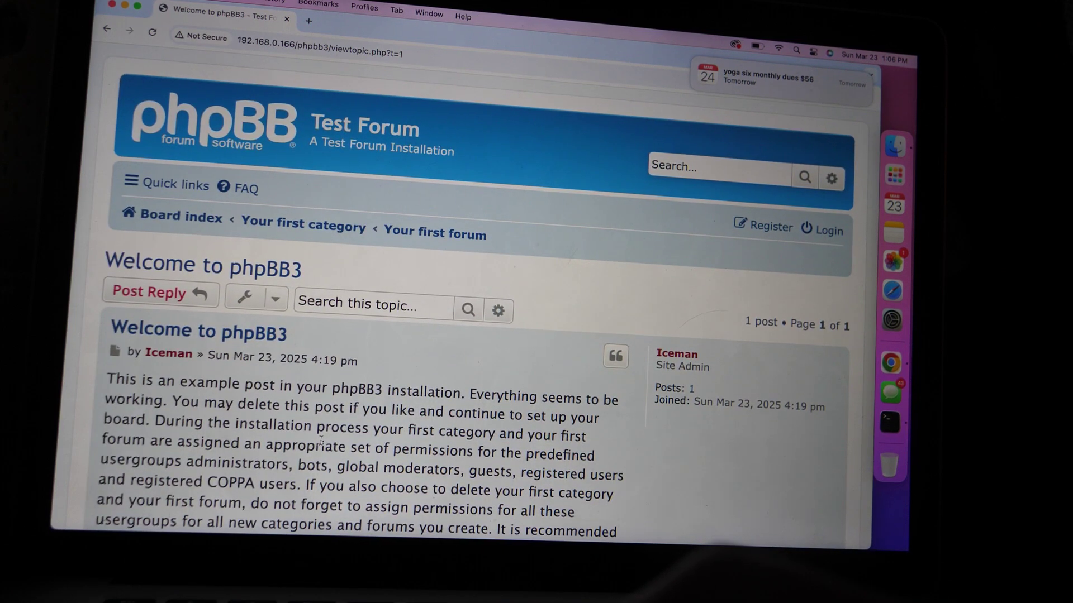
pyautogui.scroll(-5, 321, 441)
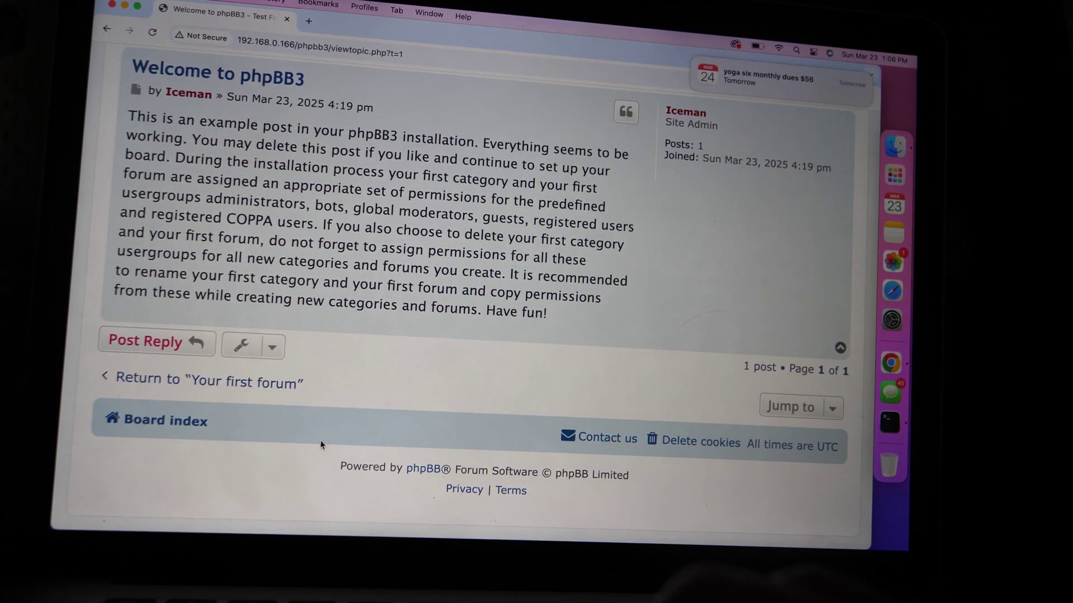
pyautogui.scroll(5, 321, 445)
pyautogui.click(218, 136)
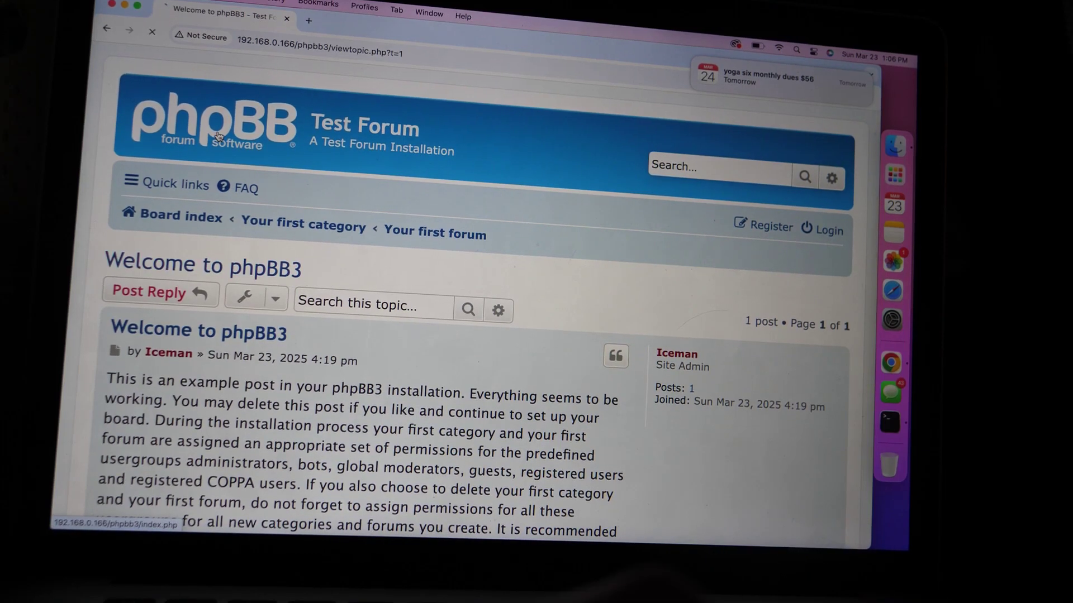
pyautogui.scroll(-3, 285, 324)
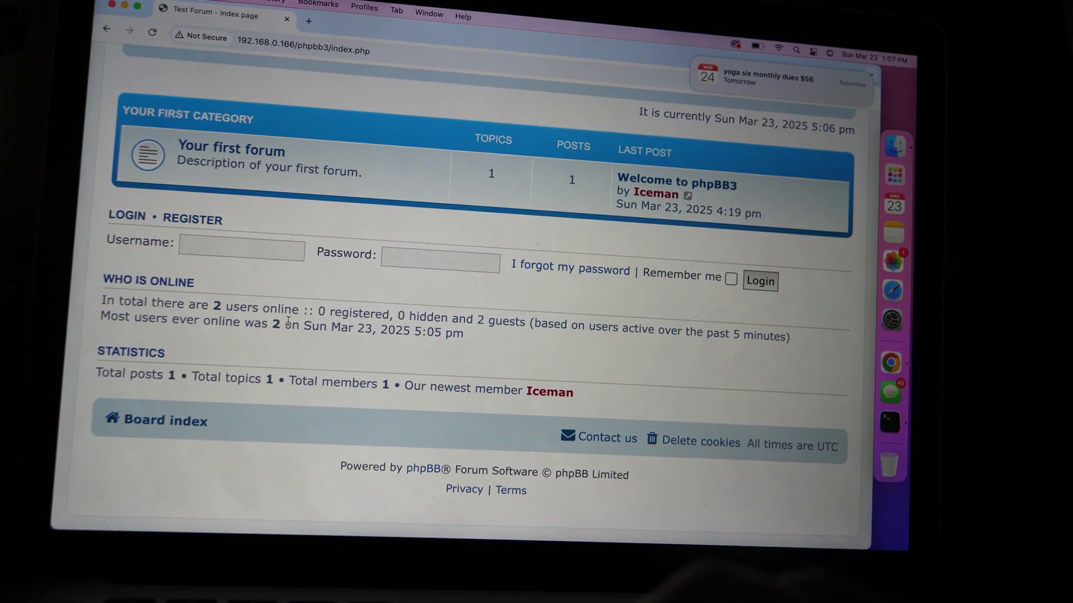
pyautogui.scroll(3, 288, 321)
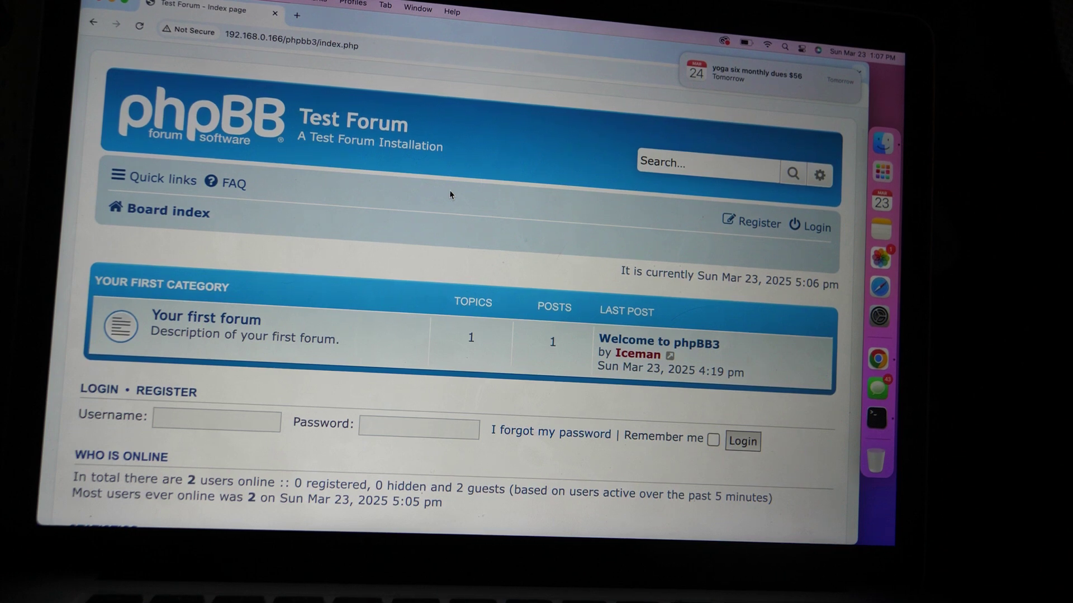
# Zoom the Test Forum page out two steps with Cmd+minus
pyautogui.press('super+minus')
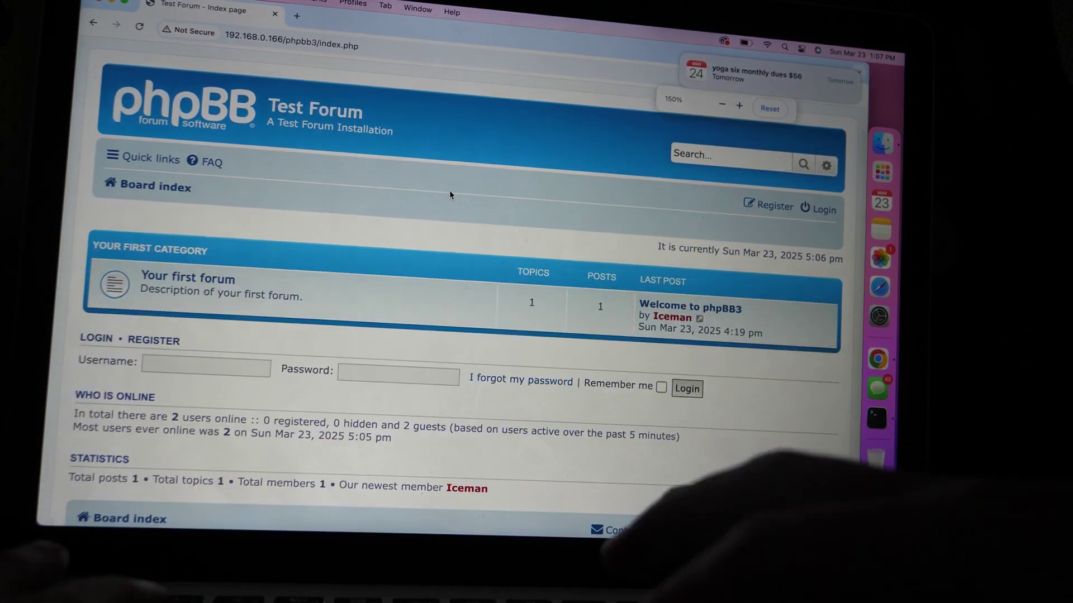
pyautogui.press('super+minus')
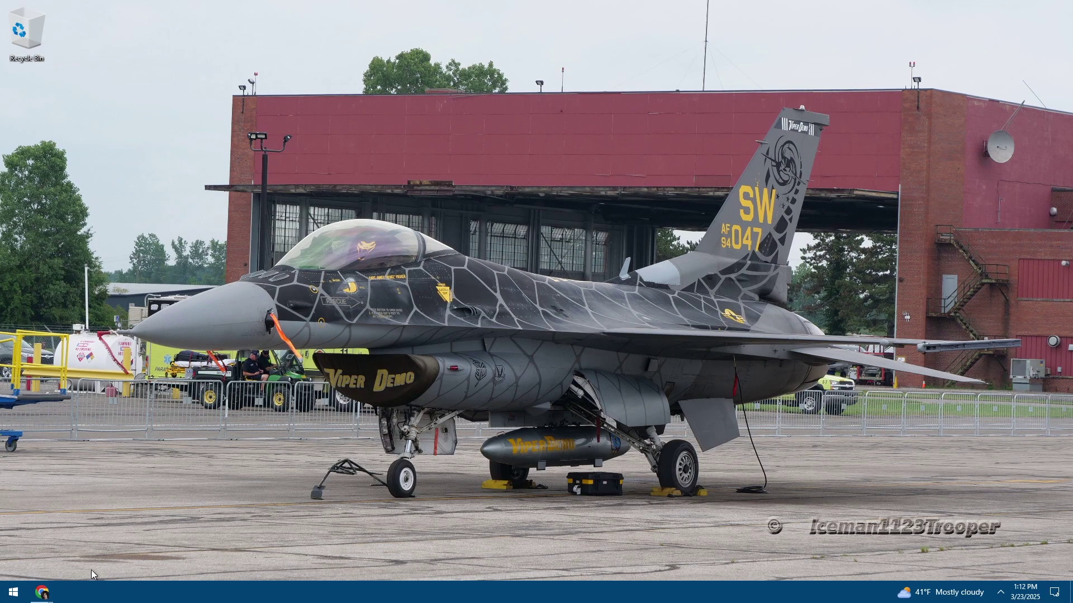
# In the incognito window, open localhost/phpbb3's Test Forum, then go back to localhost
pyautogui.moveTo(44, 597)
pyautogui.click(165, 561)
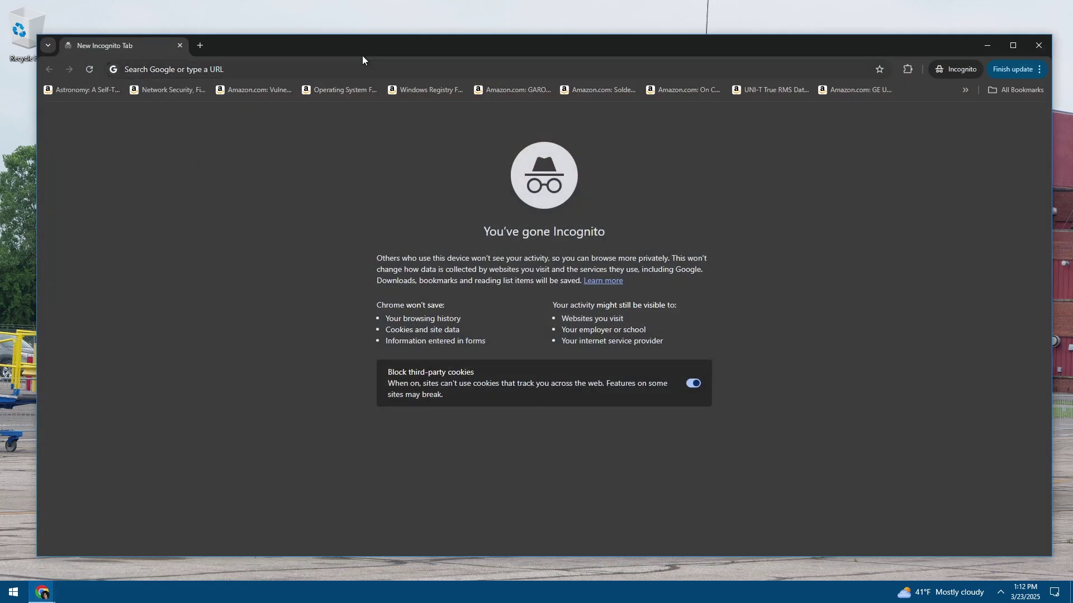
pyautogui.write('localh')
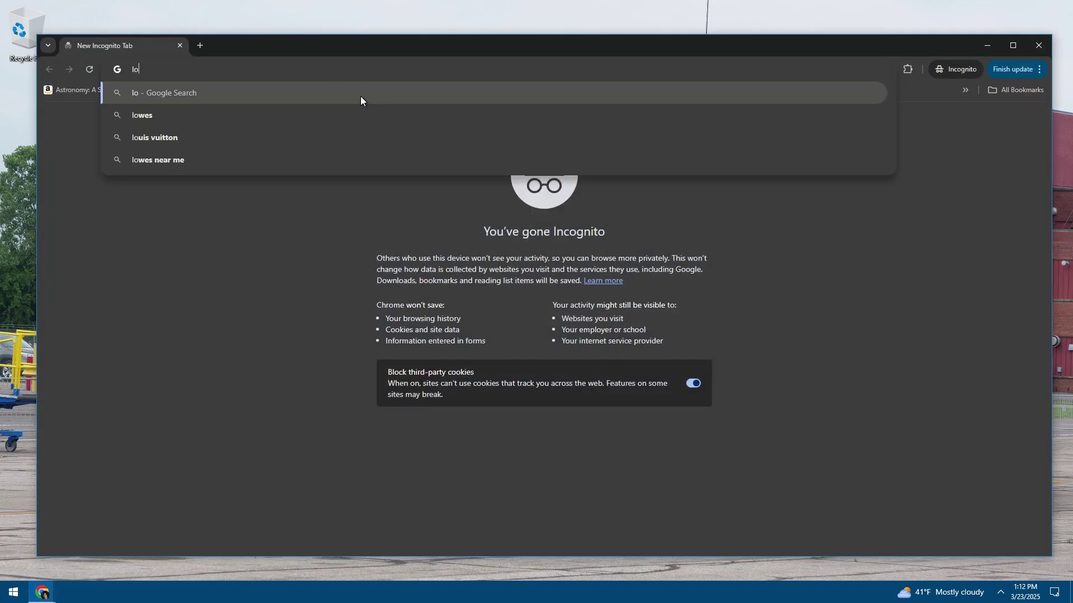
pyautogui.write('ost')
pyautogui.press('Return')
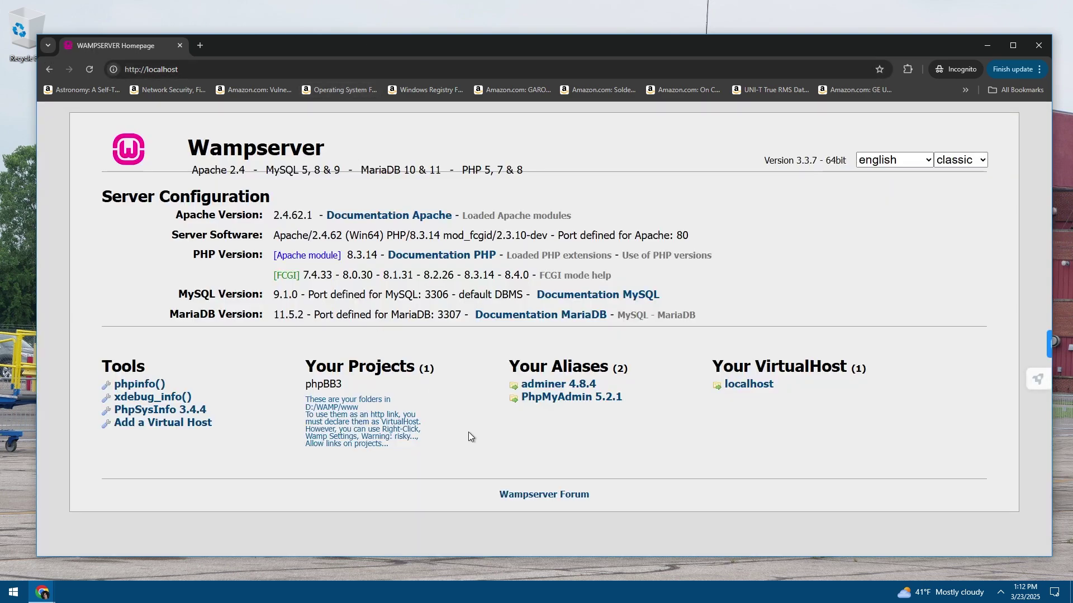
pyautogui.click(245, 70)
pyautogui.click(245, 71)
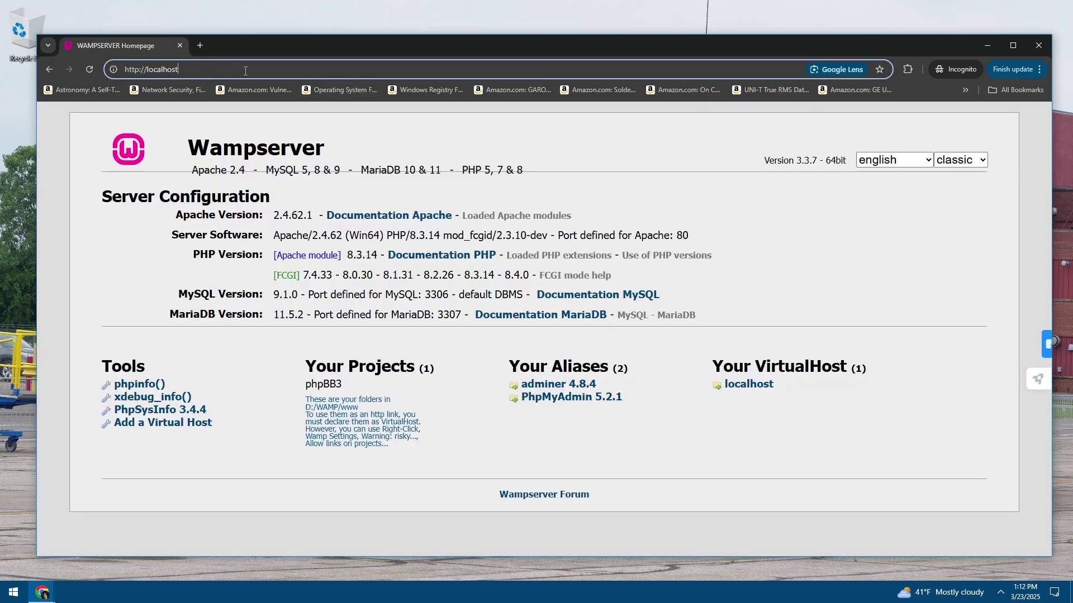
pyautogui.write('/phpbb3')
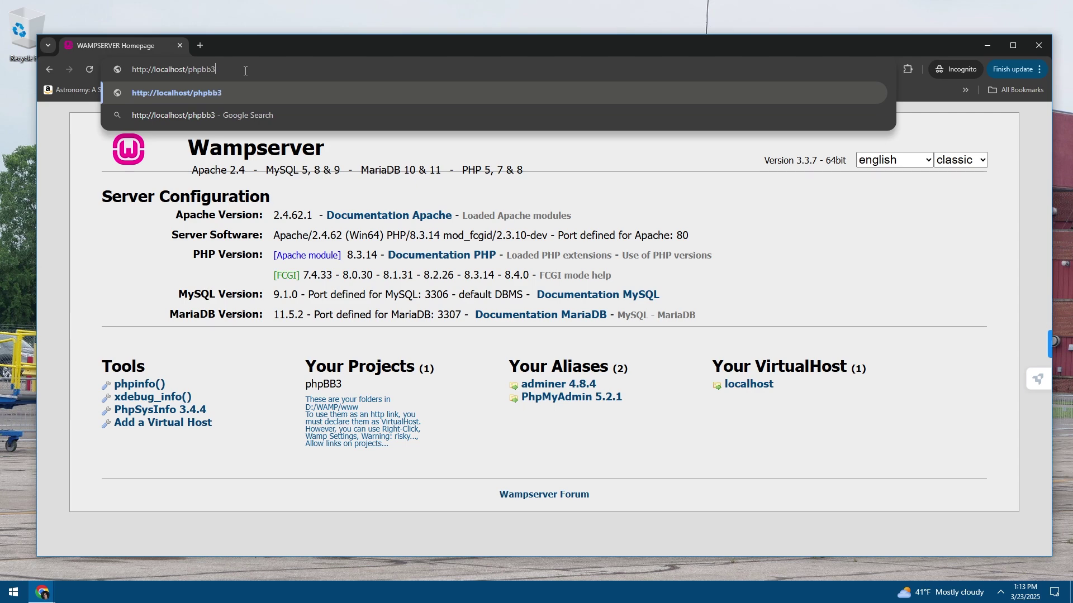
pyautogui.press('Return')
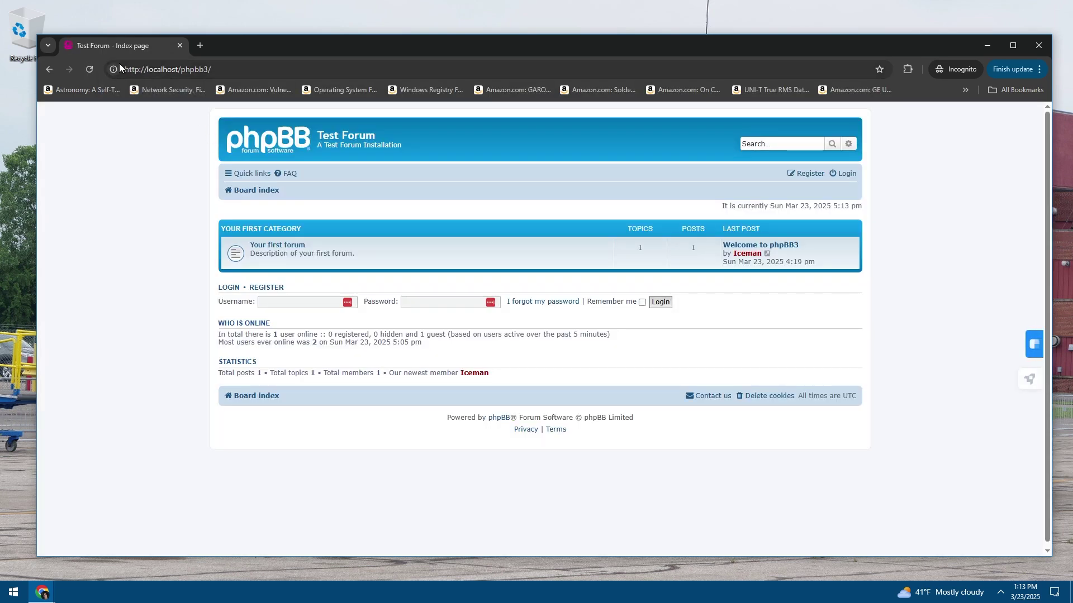
pyautogui.click(49, 69)
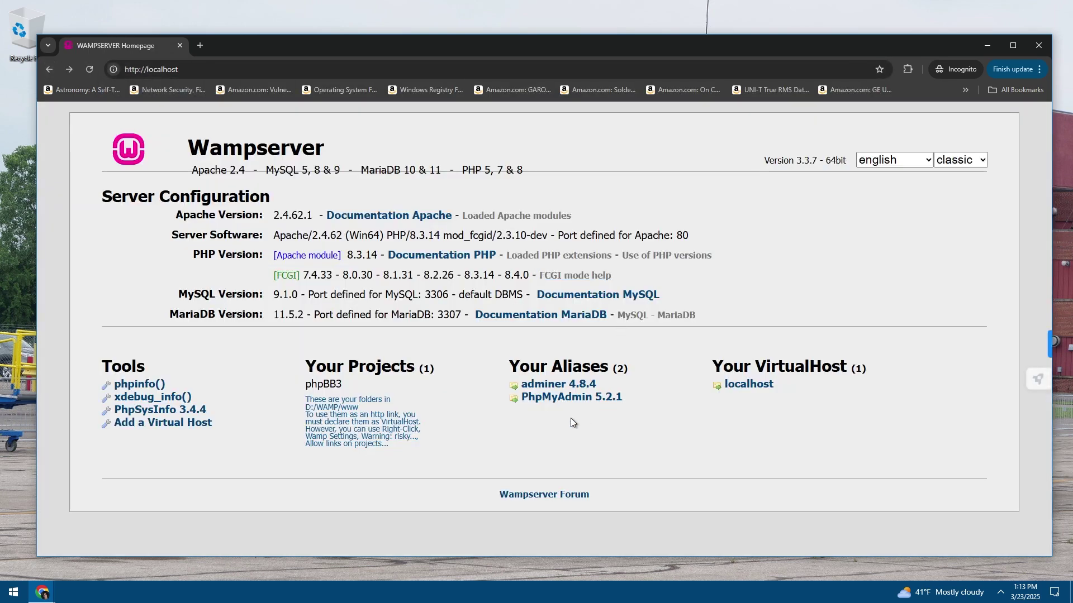
# Sign in to phpMyAdmin through the PhpMyAdmin alias as root
pyautogui.click(570, 397)
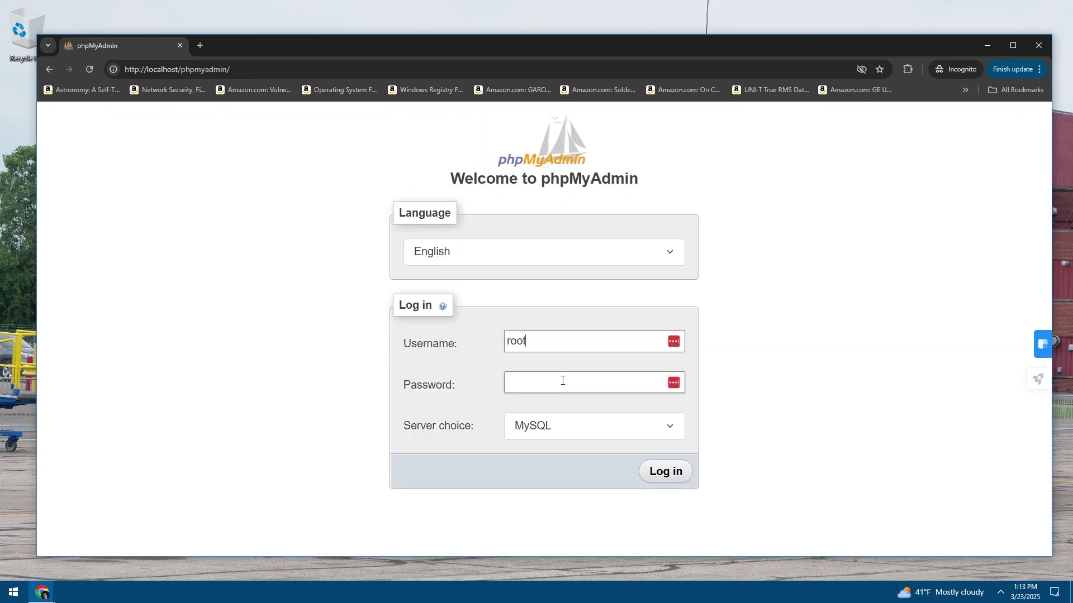
pyautogui.write('root')
pyautogui.press('Return')
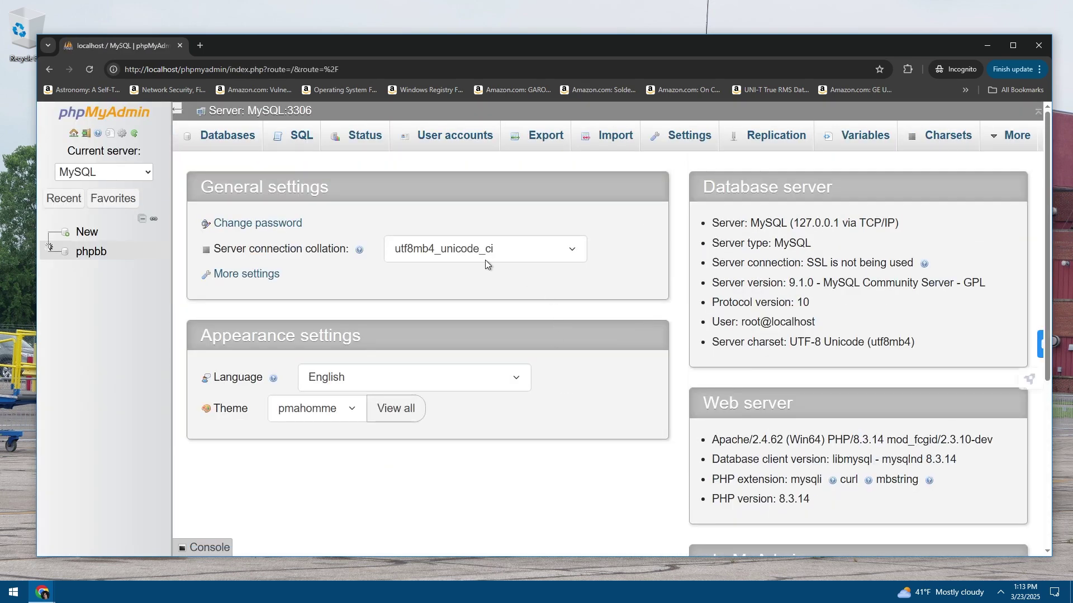
# Review the phpbb database's 69 tables, then log out of phpMyAdmin and close the window
pyautogui.click(89, 244)
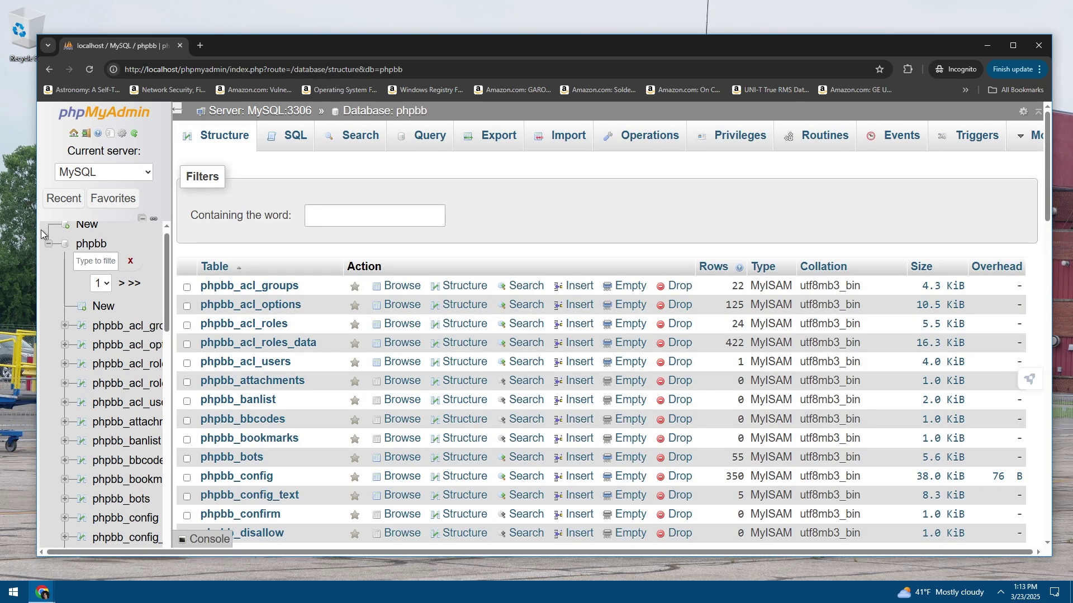
pyautogui.click(48, 244)
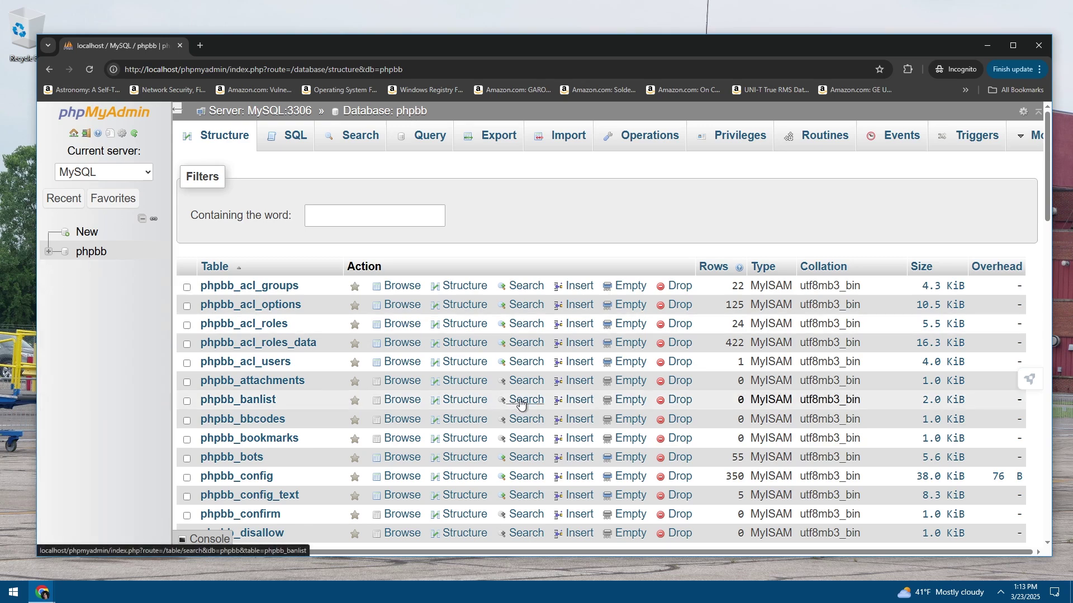
pyautogui.scroll(-15, 510, 406)
pyautogui.scroll(-4, 510, 406)
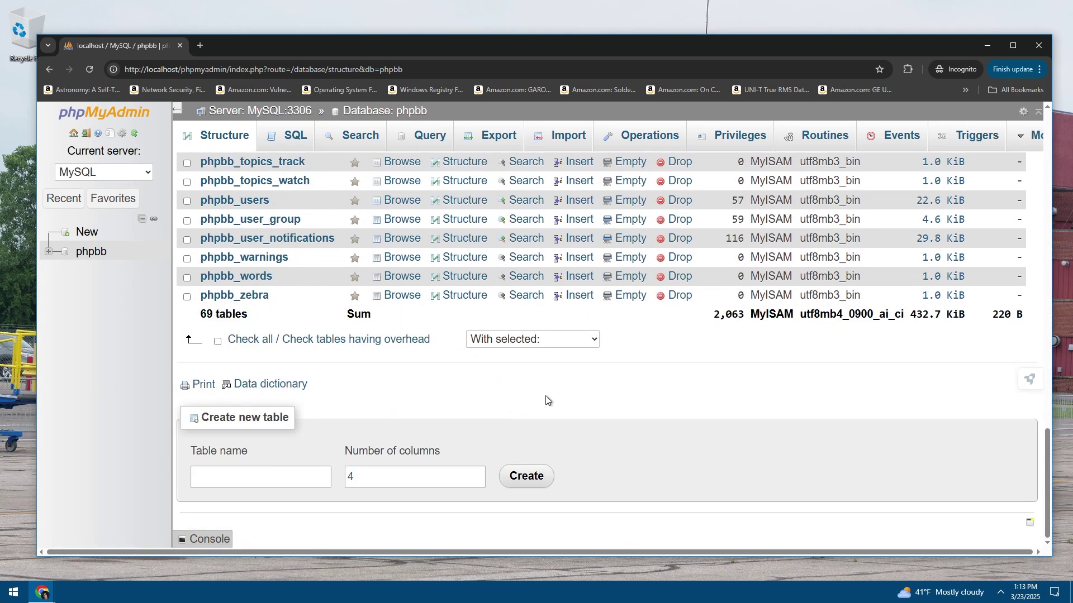
pyautogui.scroll(19, 546, 399)
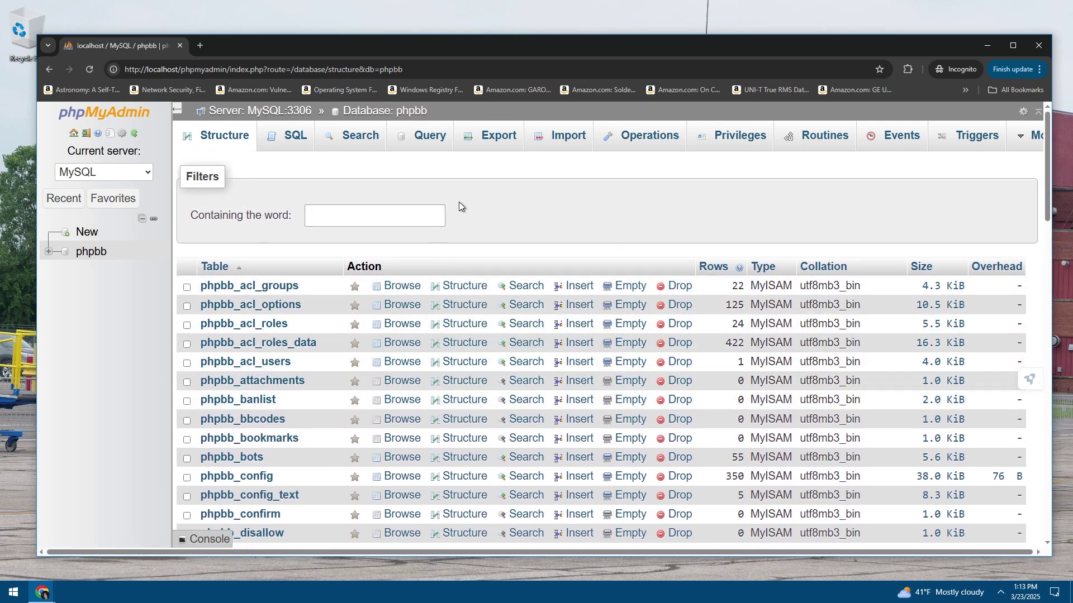
pyautogui.click(85, 135)
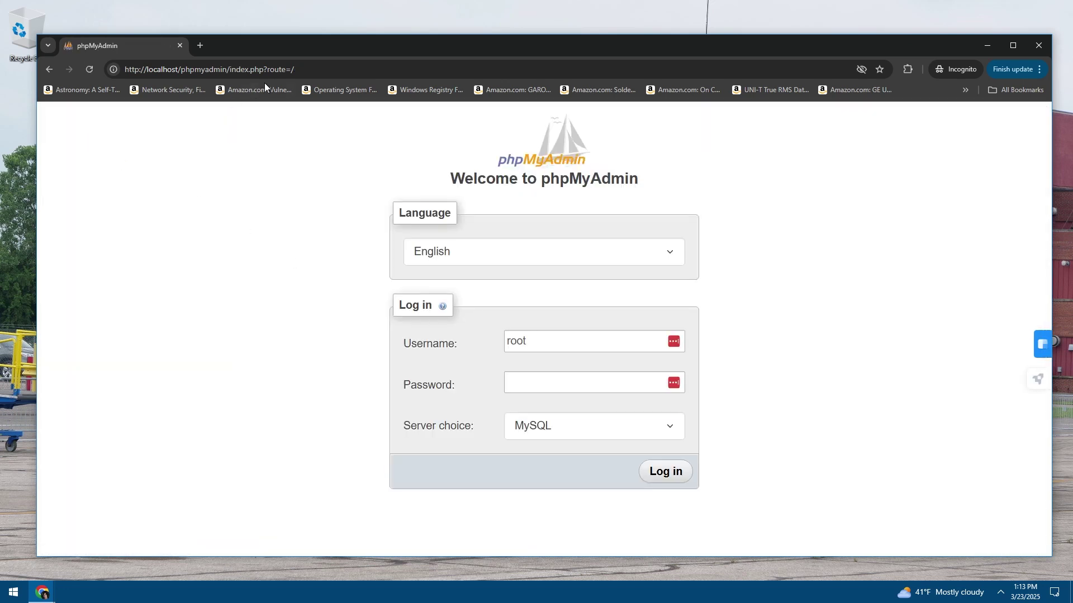
pyautogui.click(180, 45)
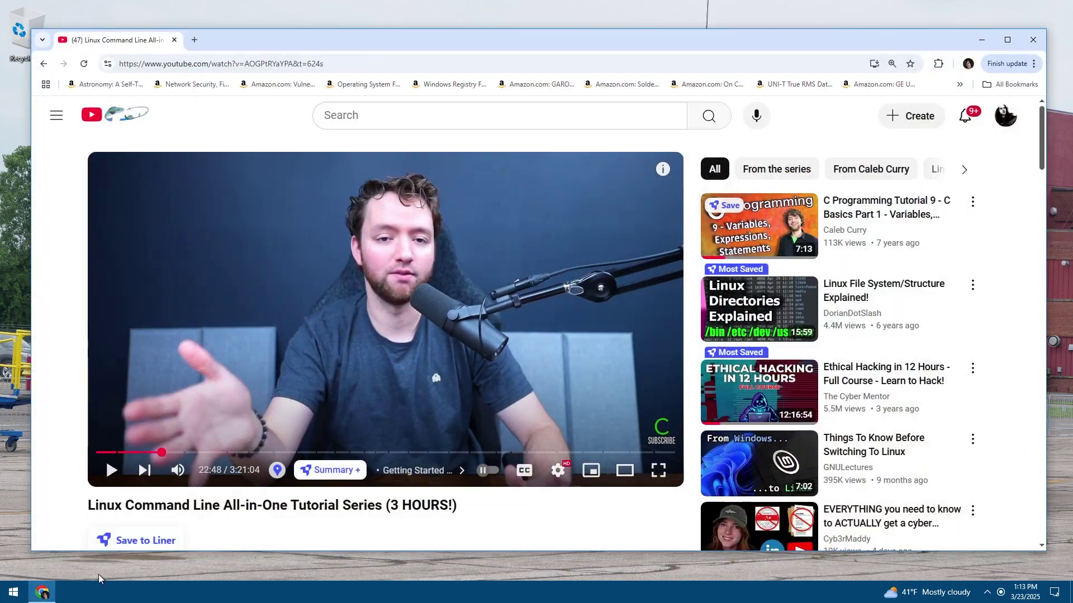
# Load localhost in a new Incognito window
pyautogui.click(42, 592)
pyautogui.click(1001, 71)
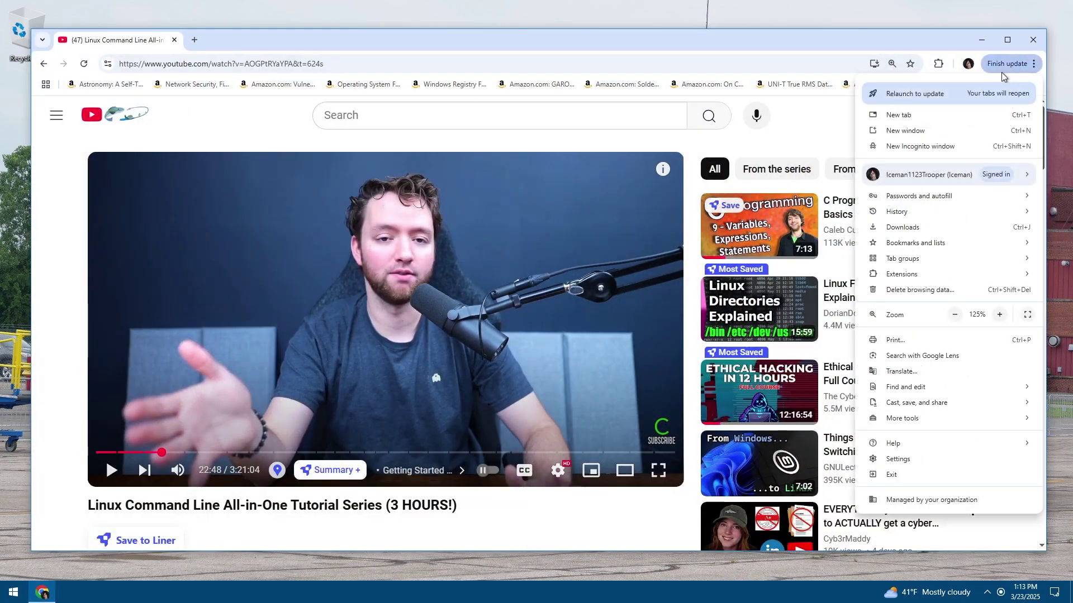
pyautogui.click(941, 143)
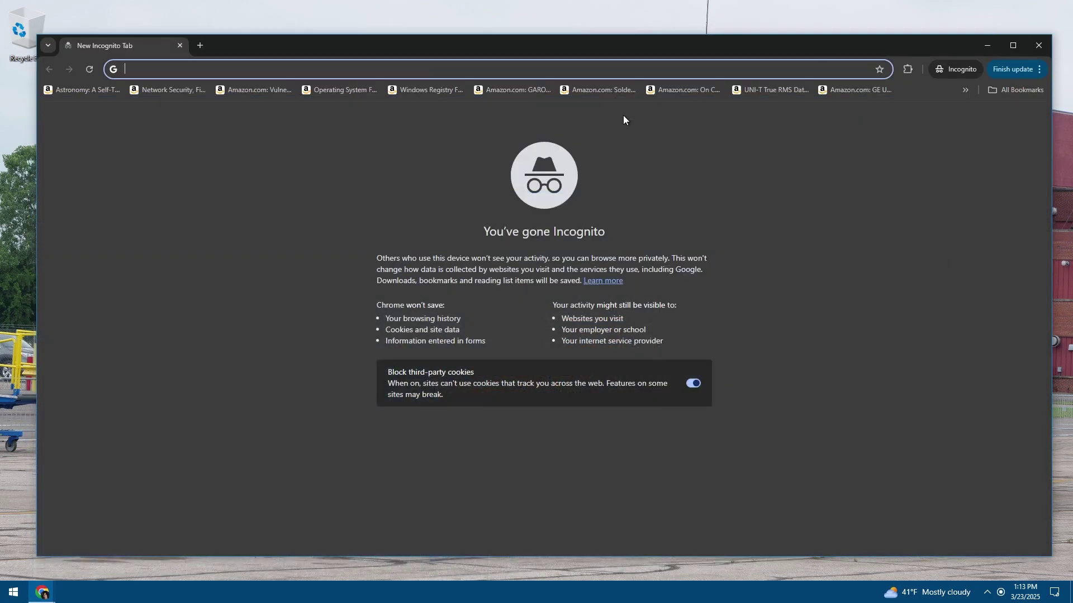
pyautogui.write('localhost')
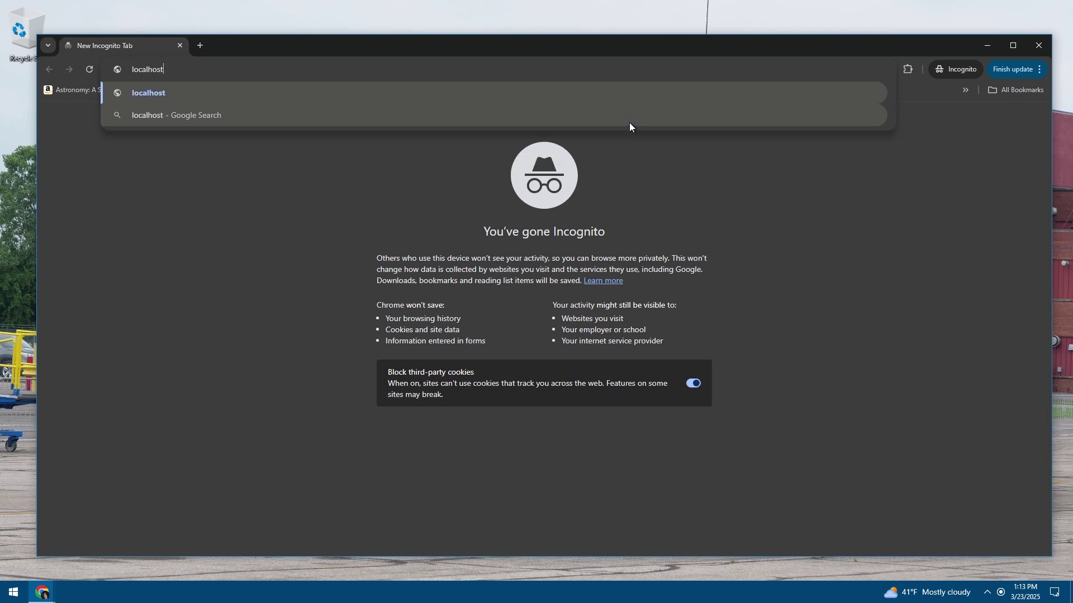
pyautogui.press('Return')
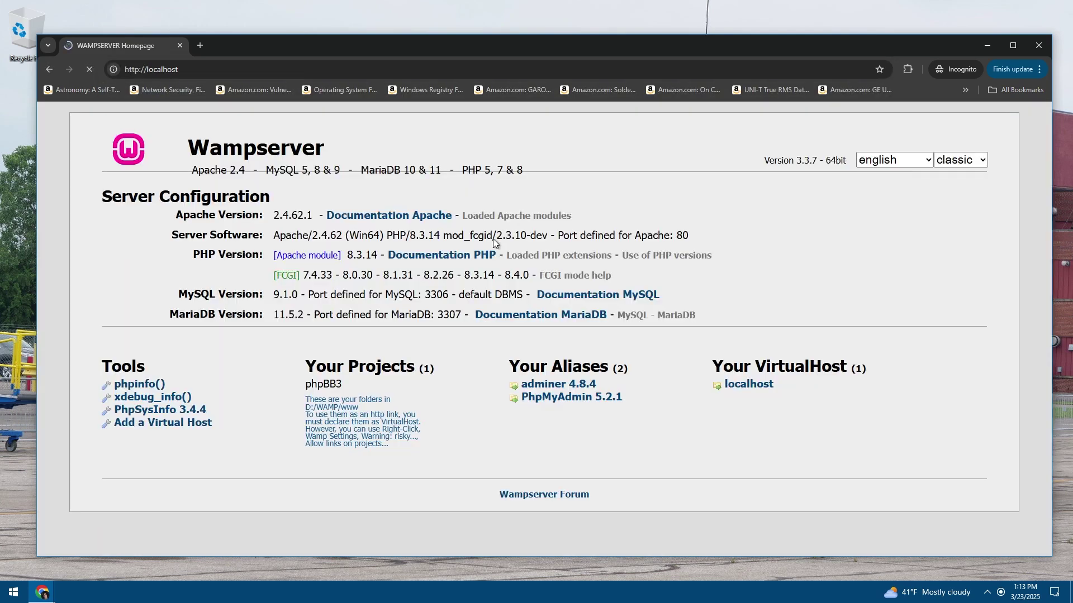
# Exit WampServer from the tray and reload localhost to confirm ERR_CONNECTION_REFUSED
pyautogui.click(986, 591)
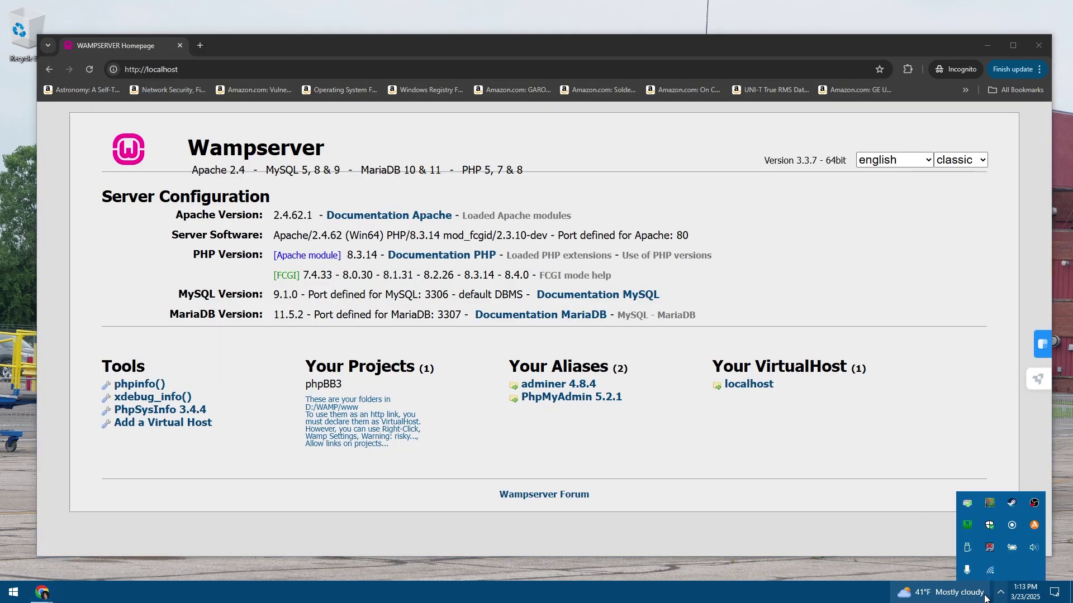
pyautogui.rightClick(964, 526)
pyautogui.click(966, 525)
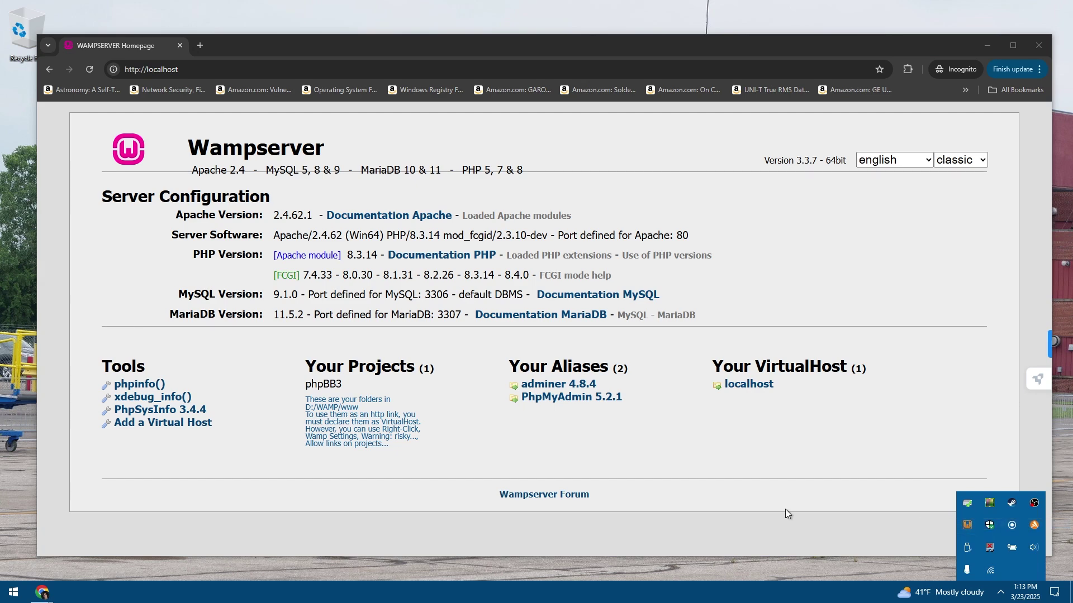
pyautogui.click(769, 442)
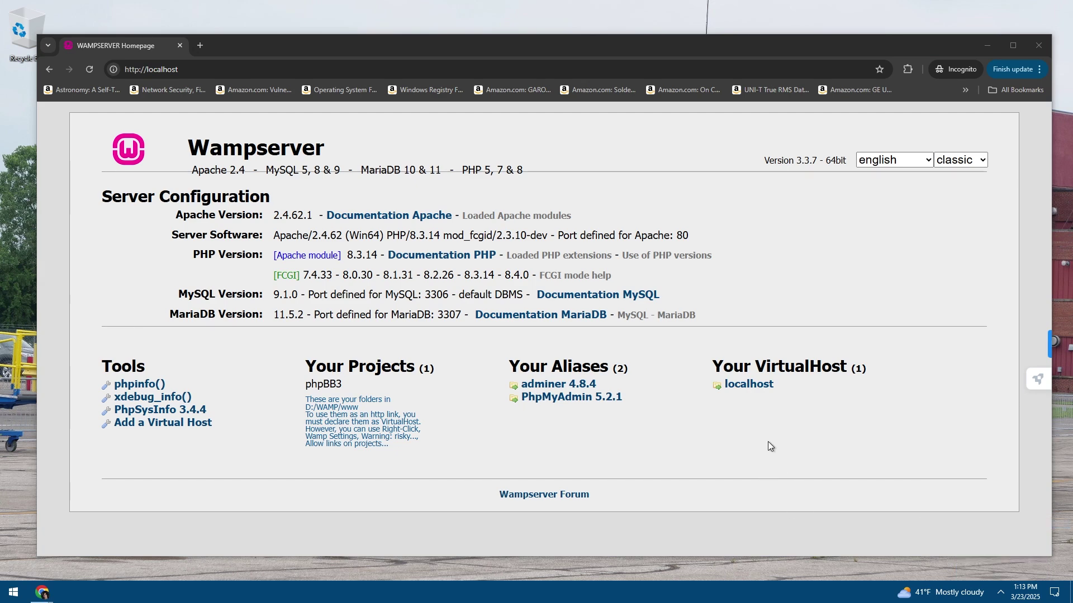
pyautogui.click(1000, 592)
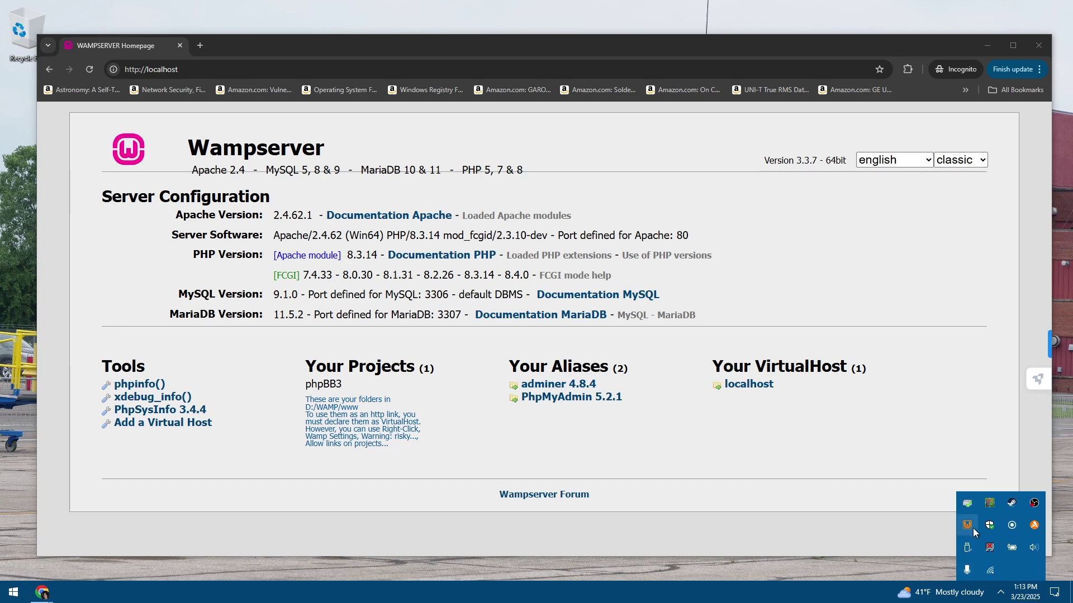
pyautogui.rightClick(972, 531)
pyautogui.click(1023, 519)
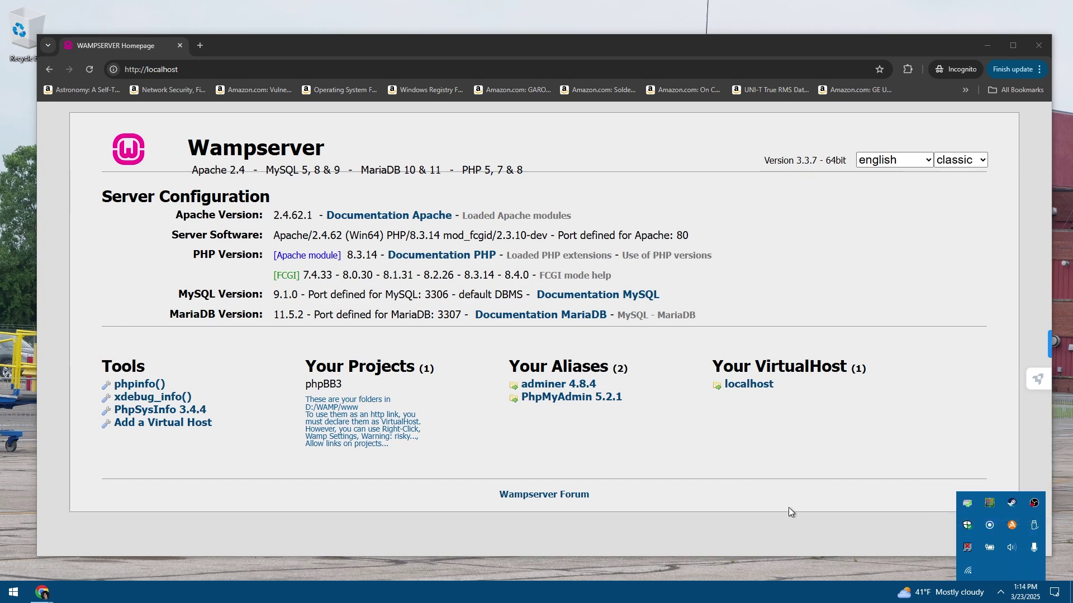
pyautogui.click(678, 458)
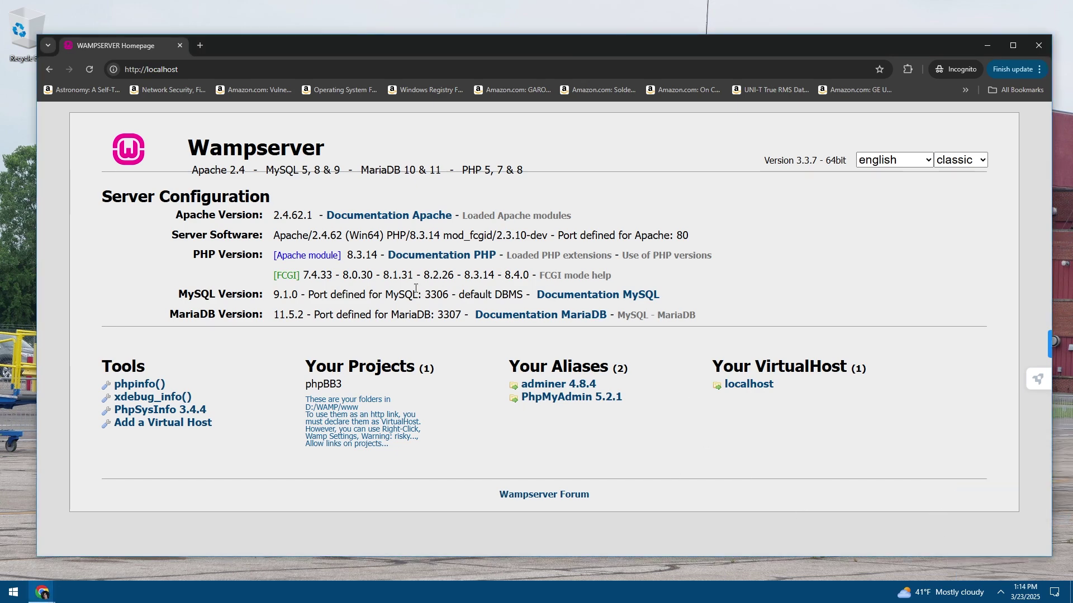
pyautogui.click(89, 69)
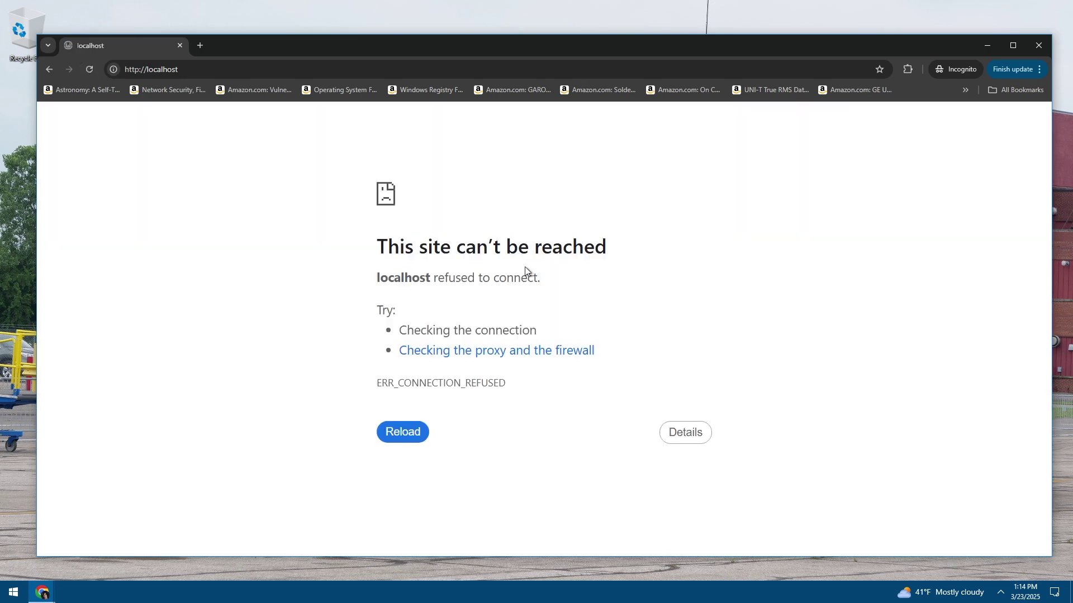
# Close the Chrome window showing the refused localhost page and refresh the desktop
pyautogui.click(180, 45)
pyautogui.rightClick(380, 240)
pyautogui.click(393, 277)
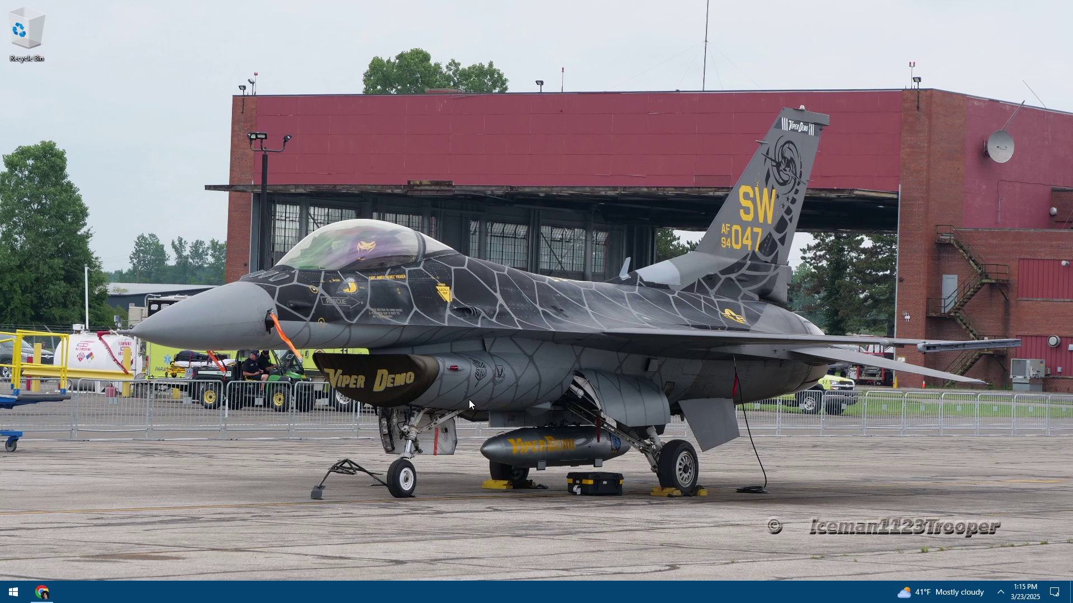
pyautogui.moveTo(468, 399); pyautogui.dragTo(703, 230)
pyautogui.moveTo(561, 470); pyautogui.dragTo(376, 410)
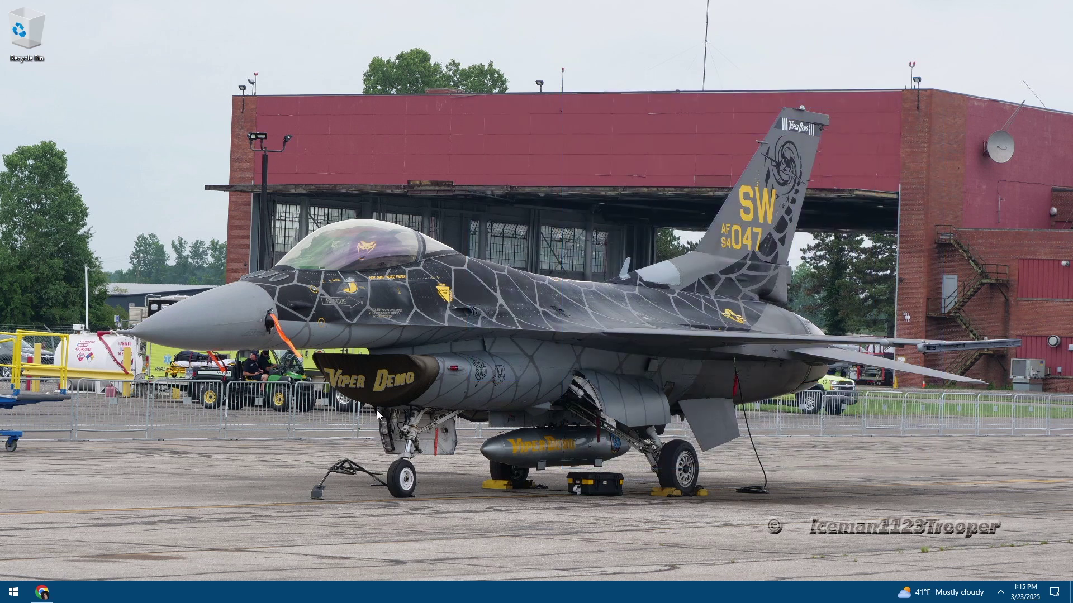